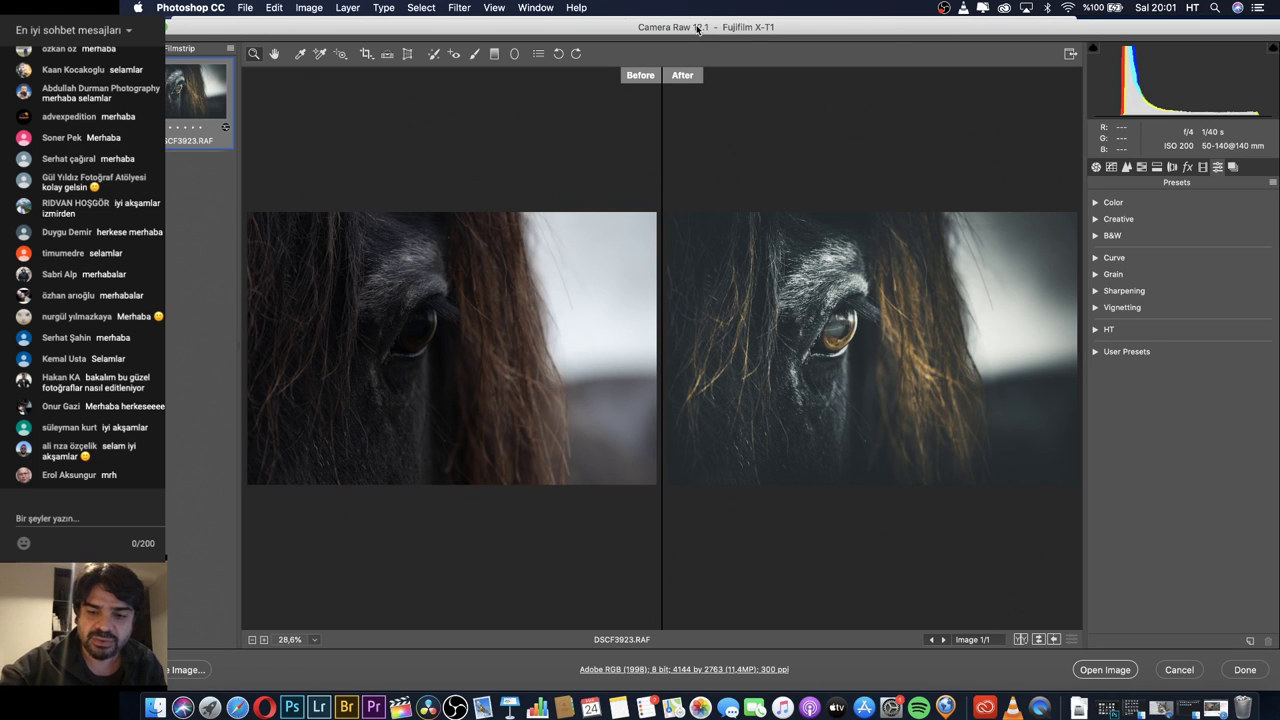
Switch the preview from Before/After comparison to a single view of the horse-eye photo.
key("XF86AudioMute")
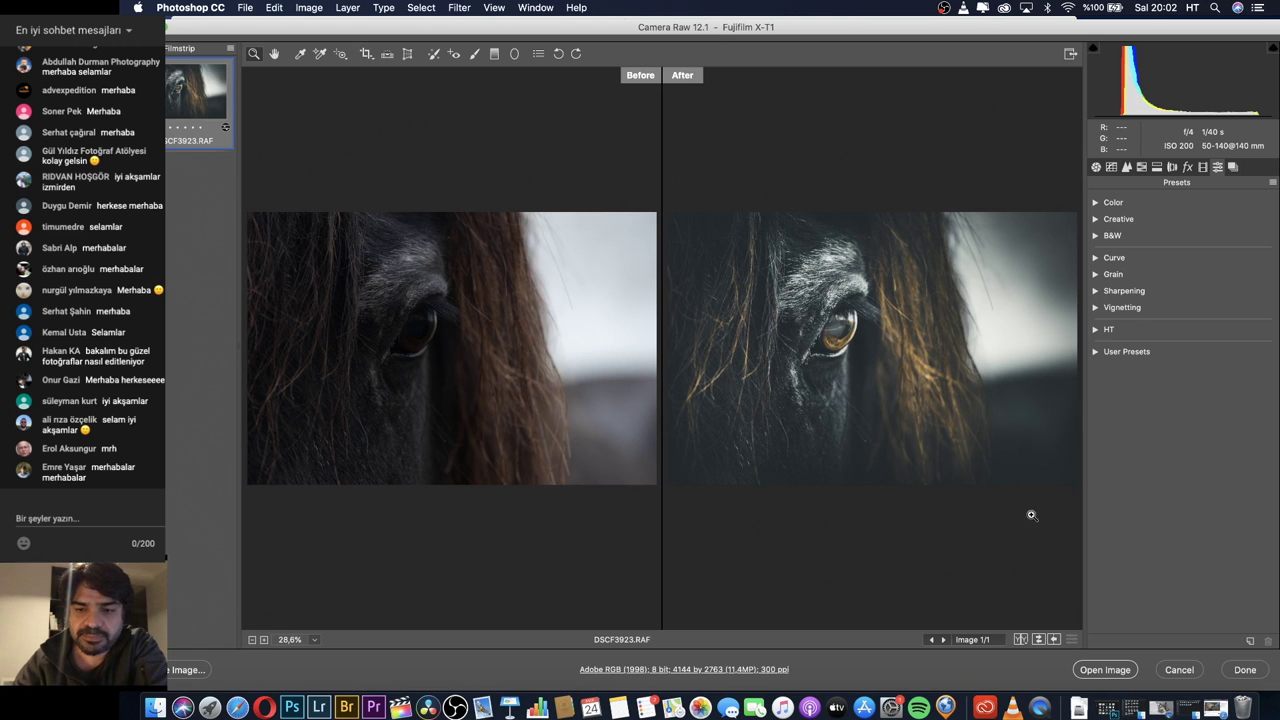
left_click(1021, 640)
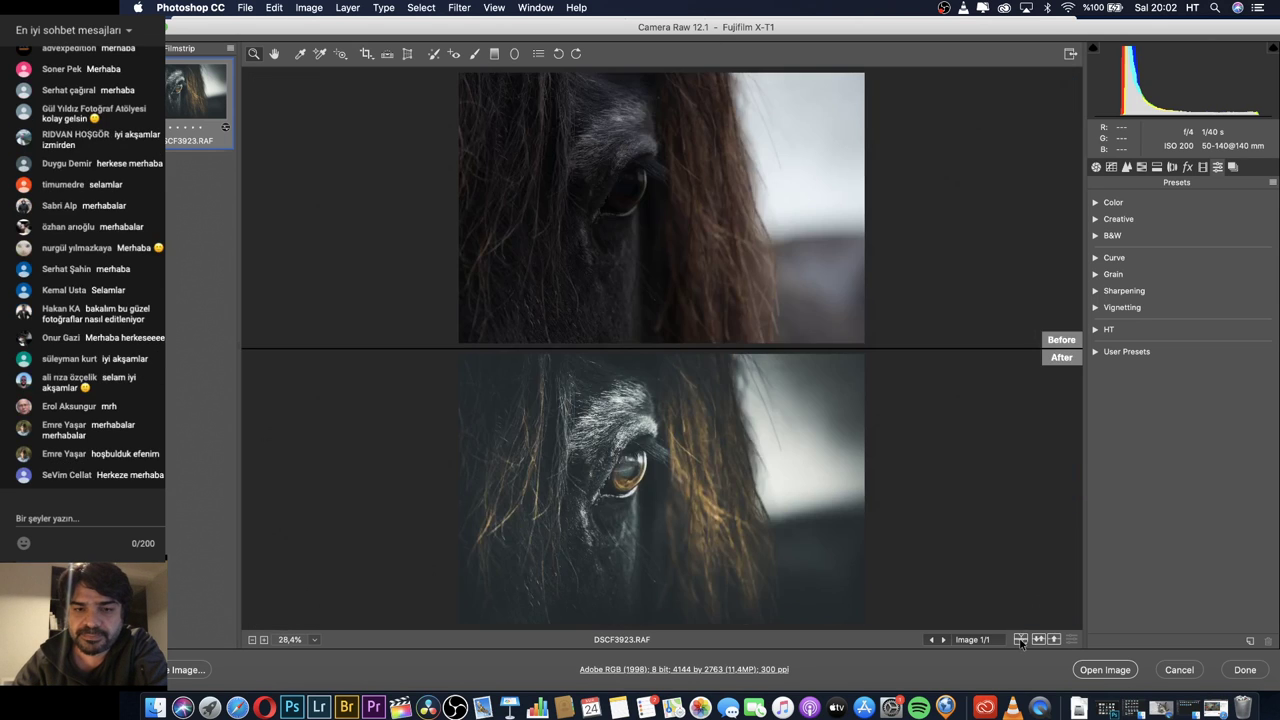
left_click(1021, 640)
left_click(1021, 640)
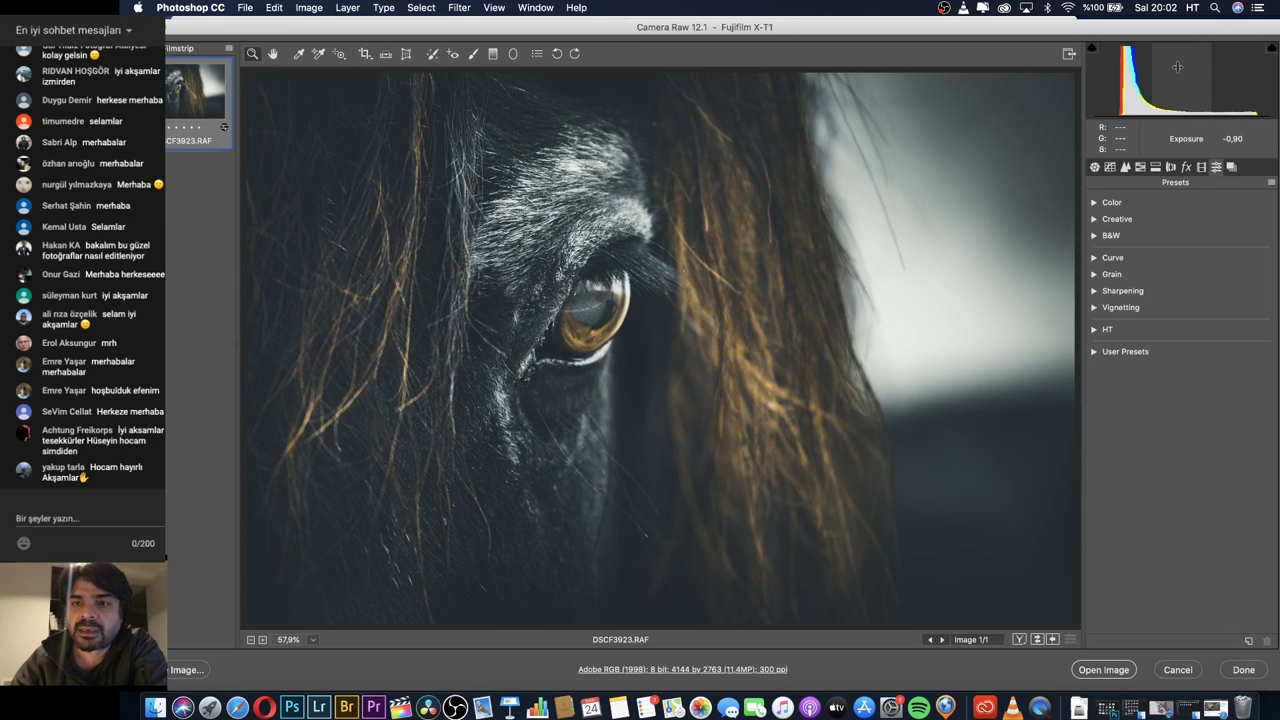
Reset DSCF3923.RAF to Camera Raw Defaults: As Shot white balance, every Basic slider at 0.
left_click(1095, 167)
left_click(1272, 182)
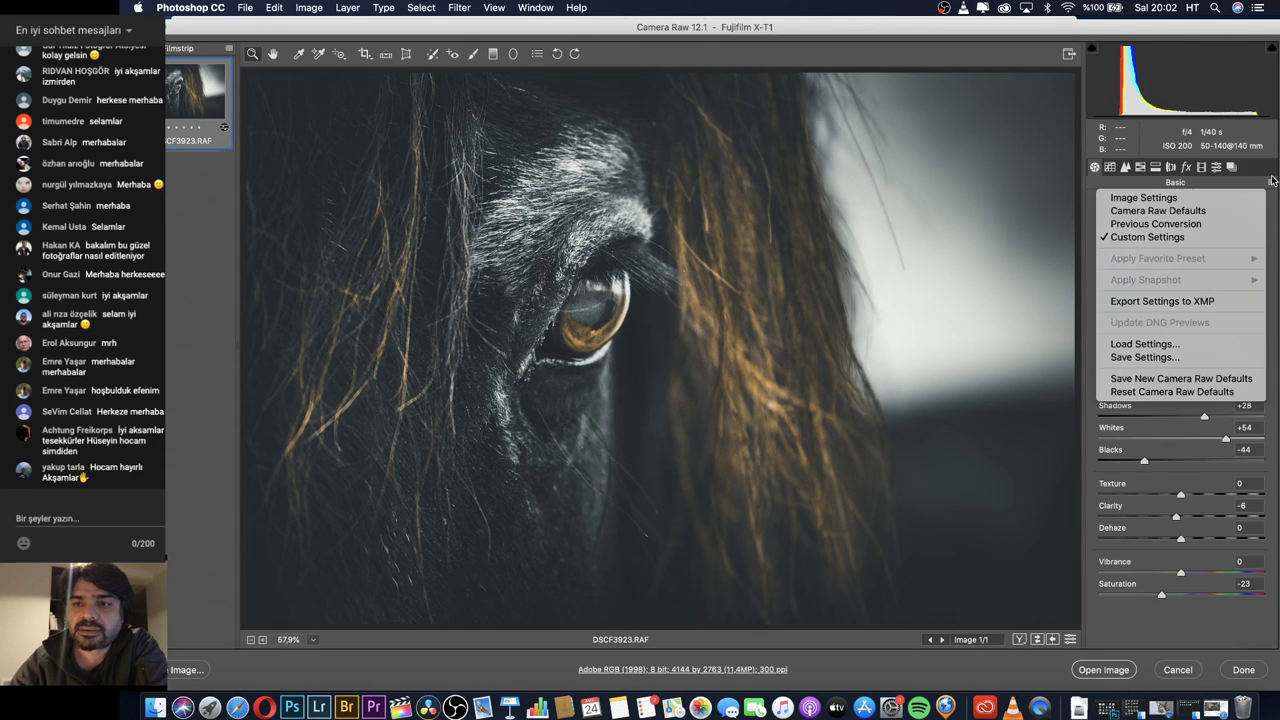
left_click(1202, 211)
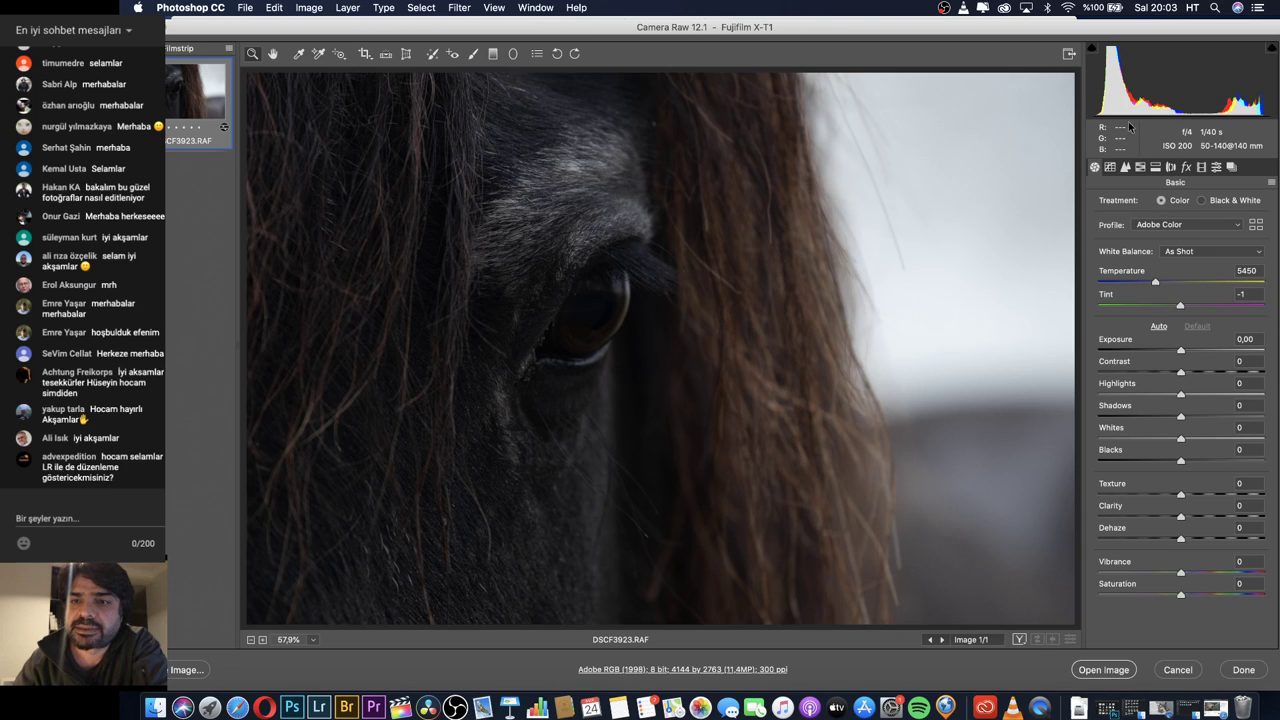
left_click(1110, 167)
left_click(1125, 167)
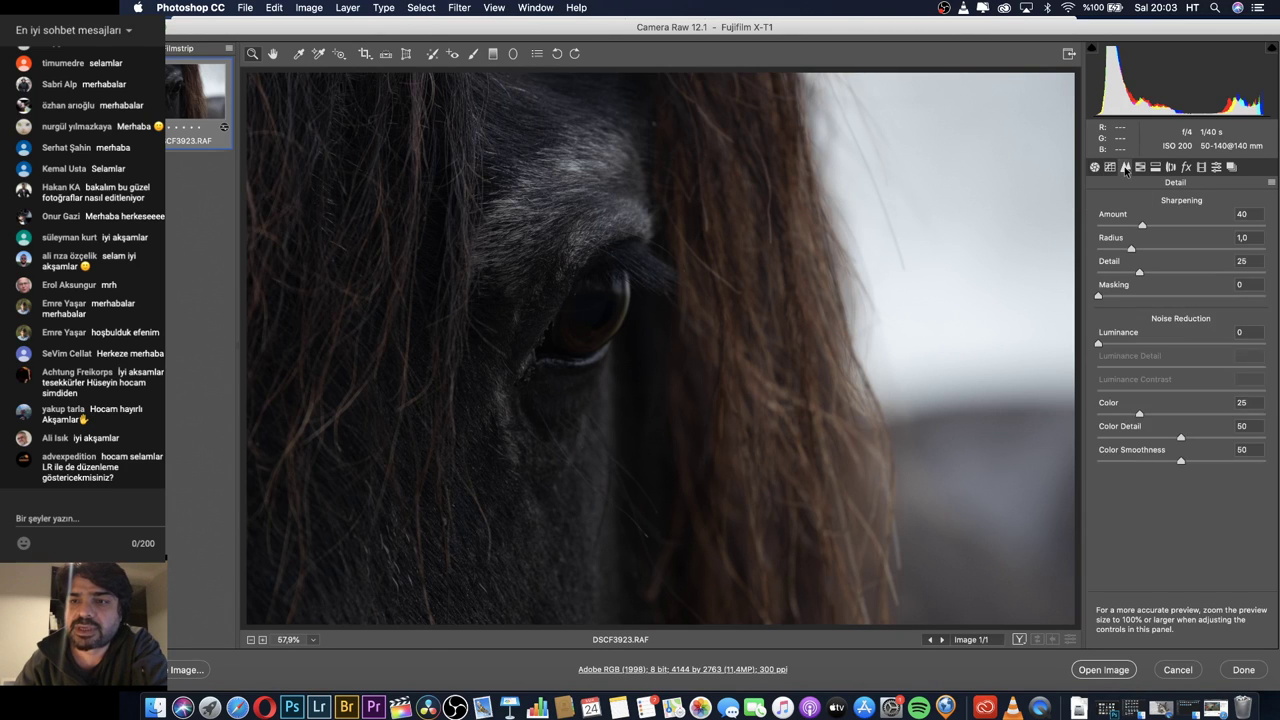
left_click(1140, 167)
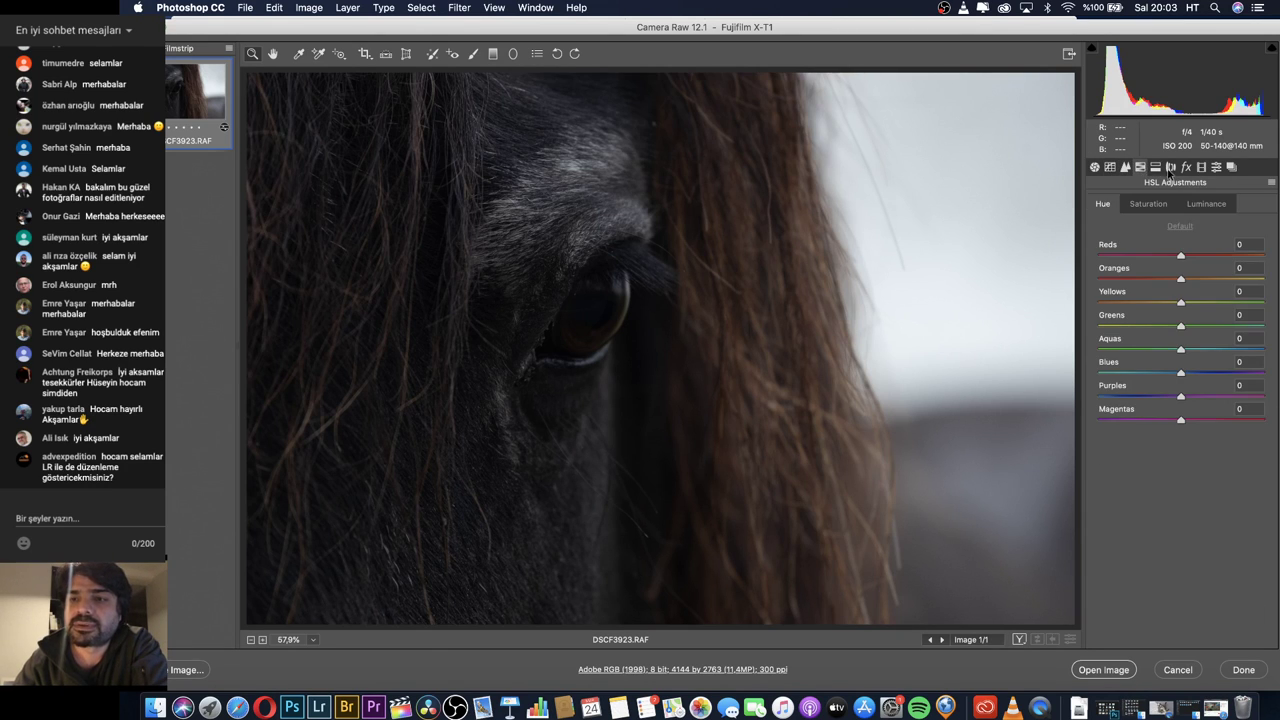
left_click(1156, 167)
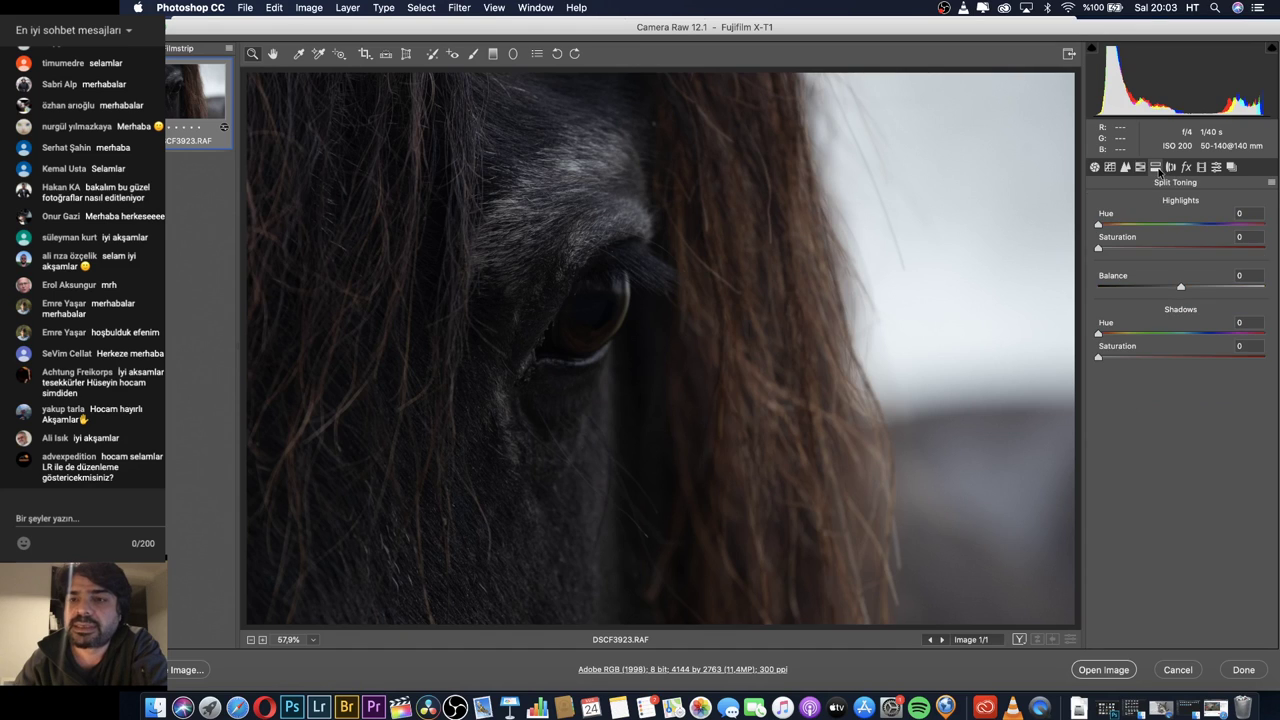
left_click(1095, 167)
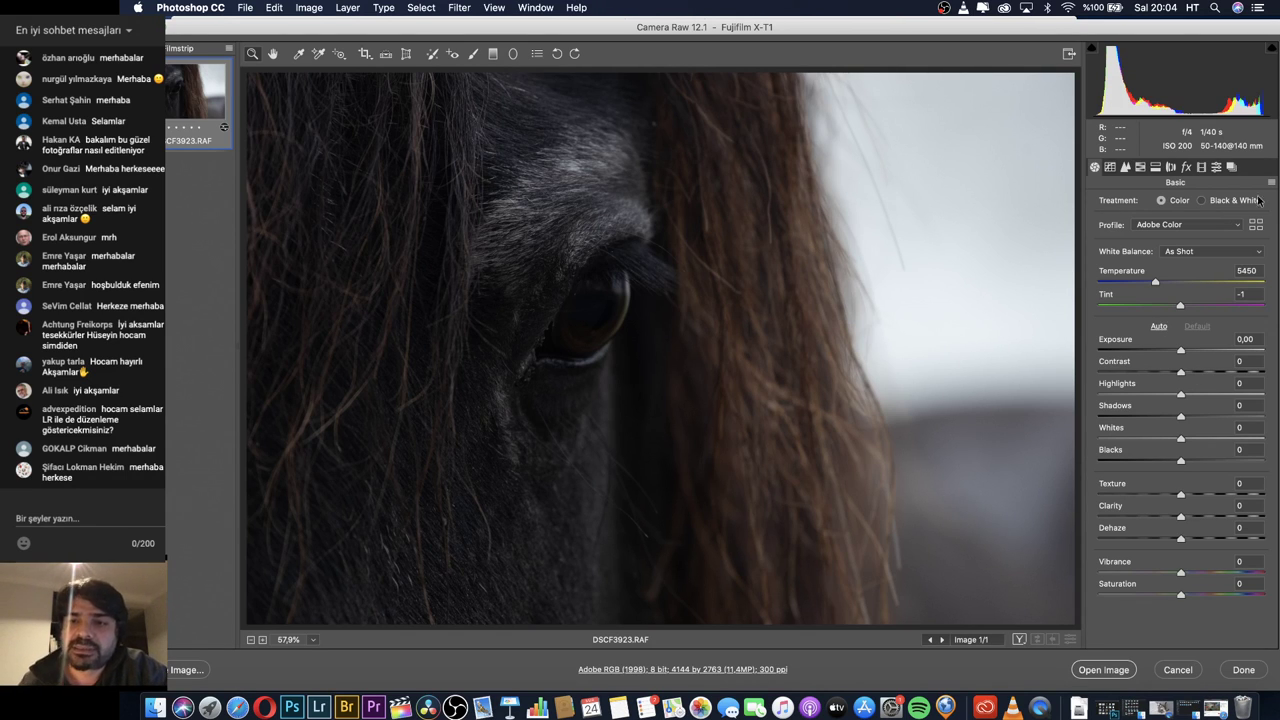
Lower the white balance Temperature from 5450 to a custom 5400, keeping Tint at −1.
left_click_drag(1155, 283, 1153, 287)
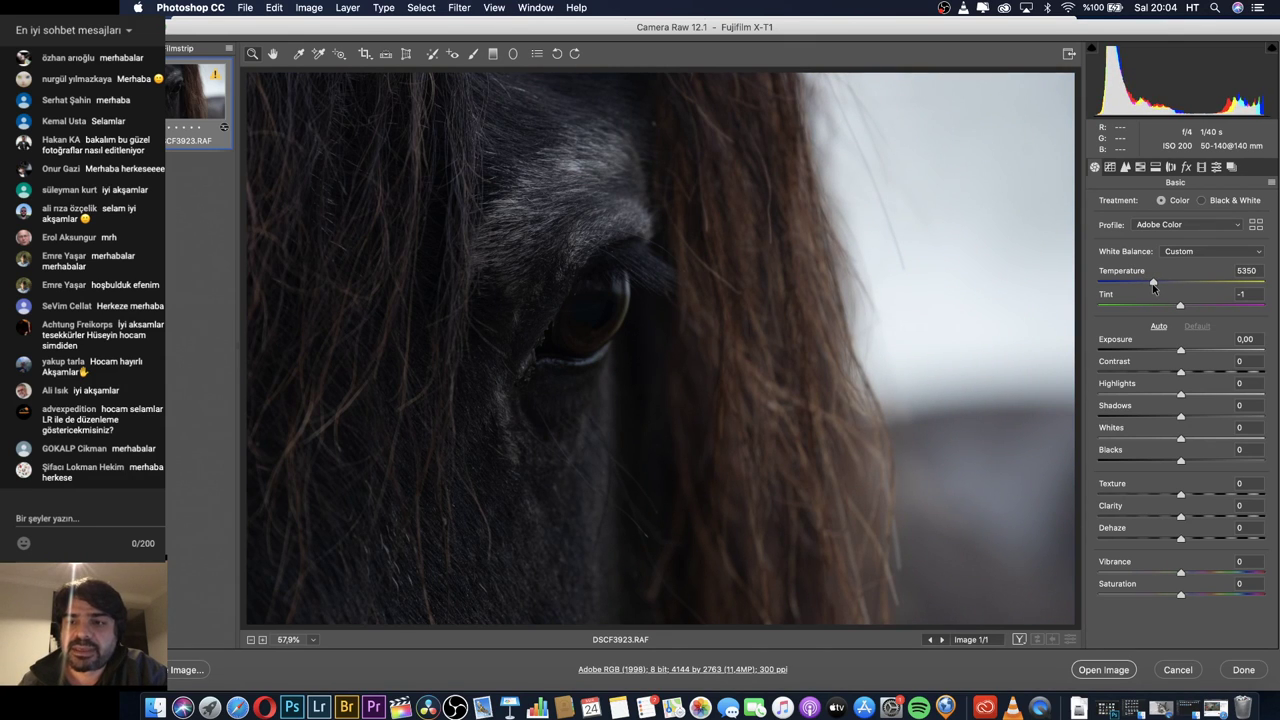
left_click(1153, 287)
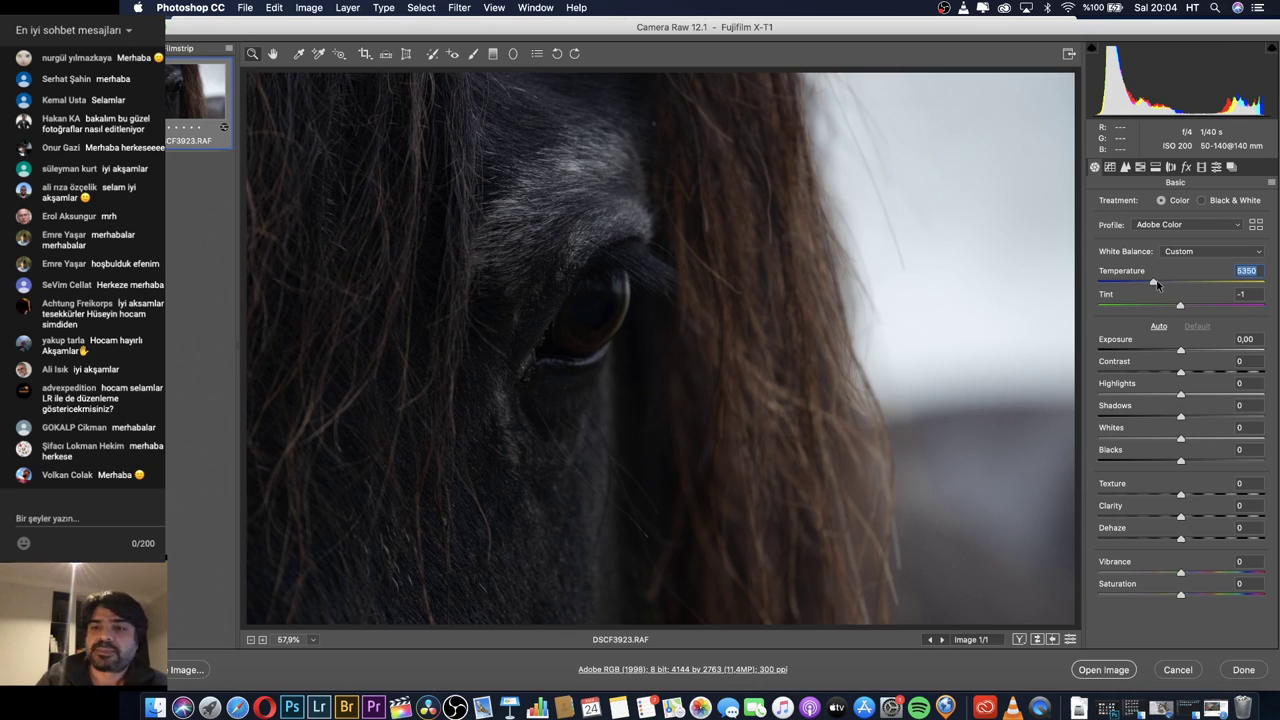
left_click_drag(1154, 284, 1156, 284)
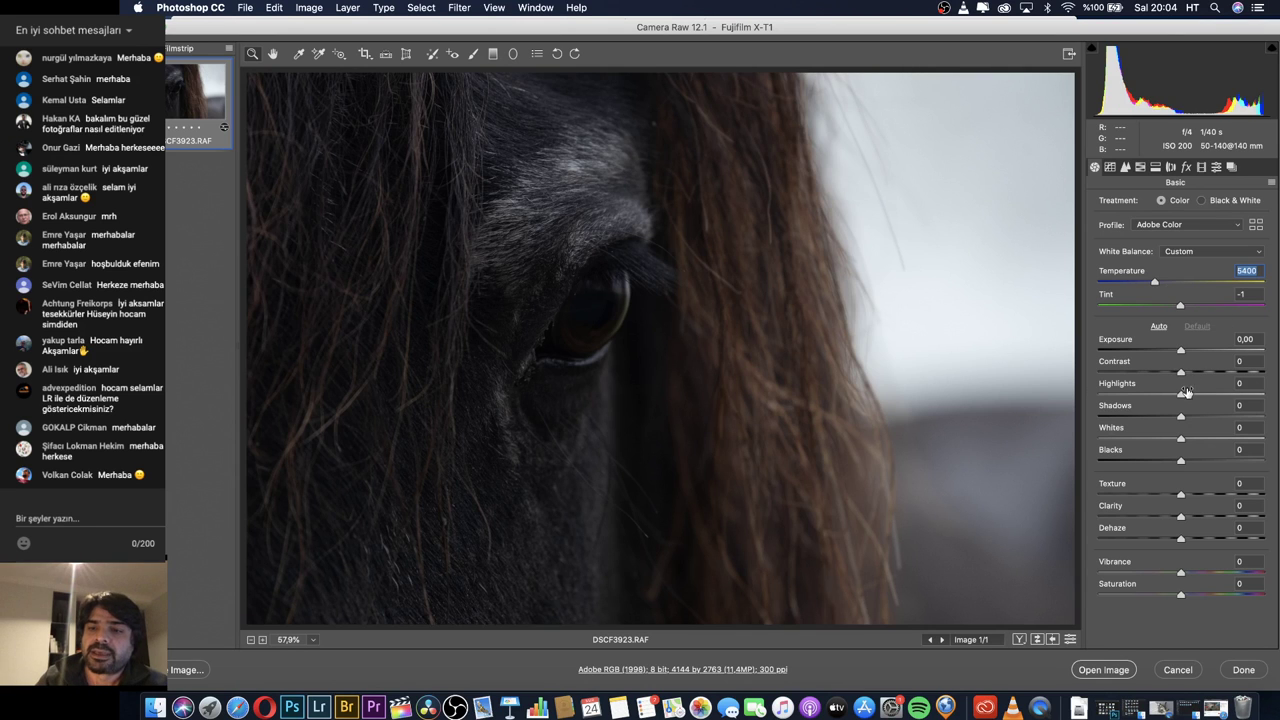
Set Shadows +67, Highlights −64, Contrast +3, Whites +8 and Blacks −8.
left_click_drag(1181, 416, 1225, 419)
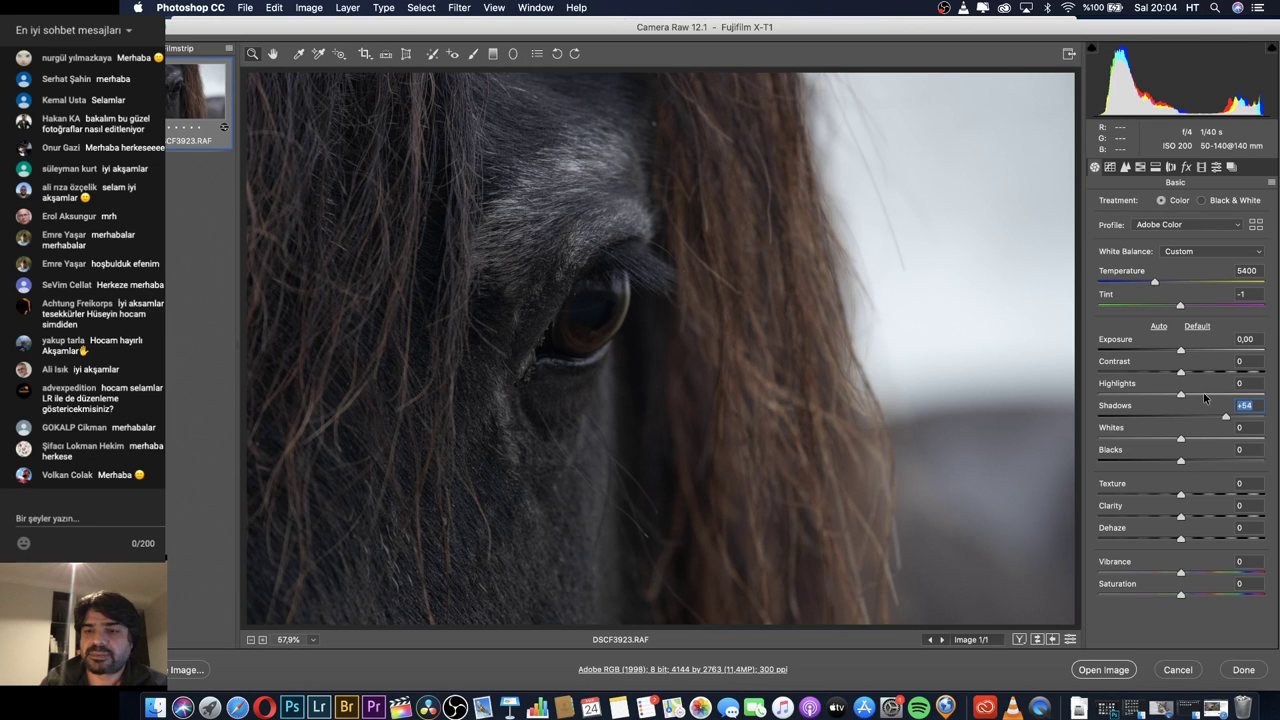
left_click_drag(1181, 394, 1127, 396)
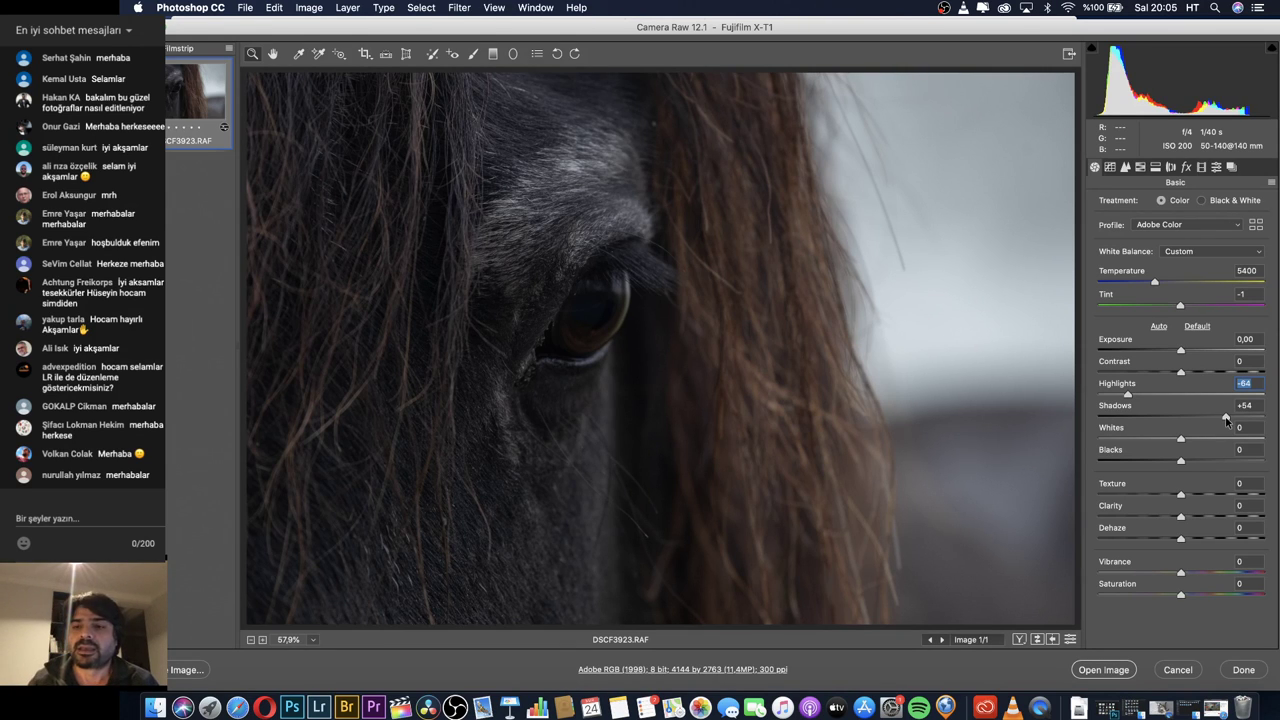
mouse_move(1226, 420)
left_mouse_down()
mouse_move(1212, 420)
mouse_move(1234, 419)
left_mouse_up()
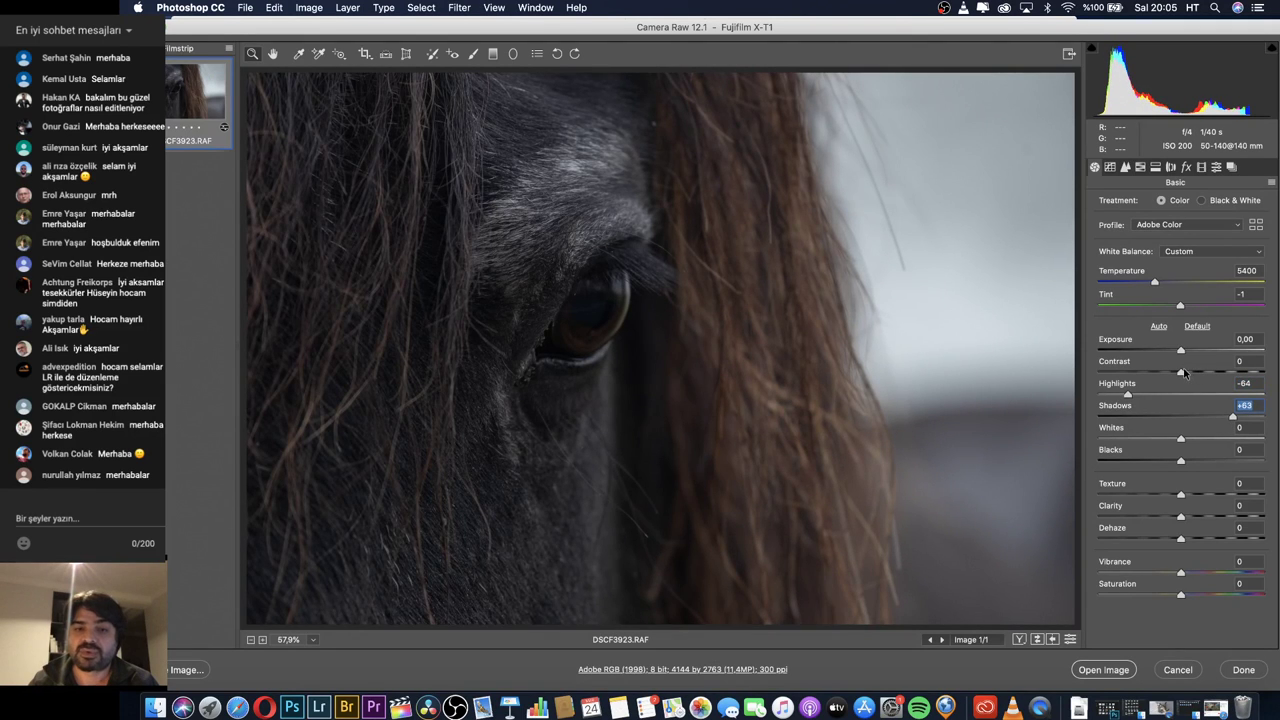
left_click_drag(1182, 372, 1218, 378)
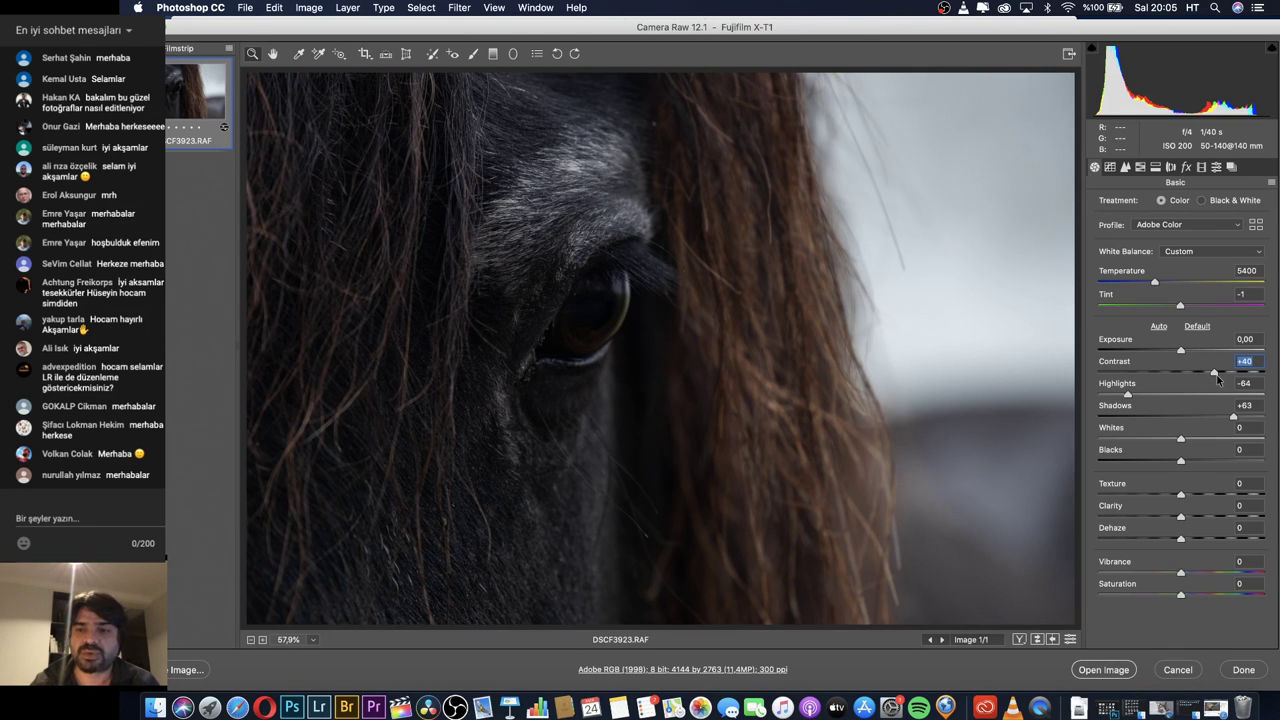
left_click_drag(1218, 378, 1192, 378)
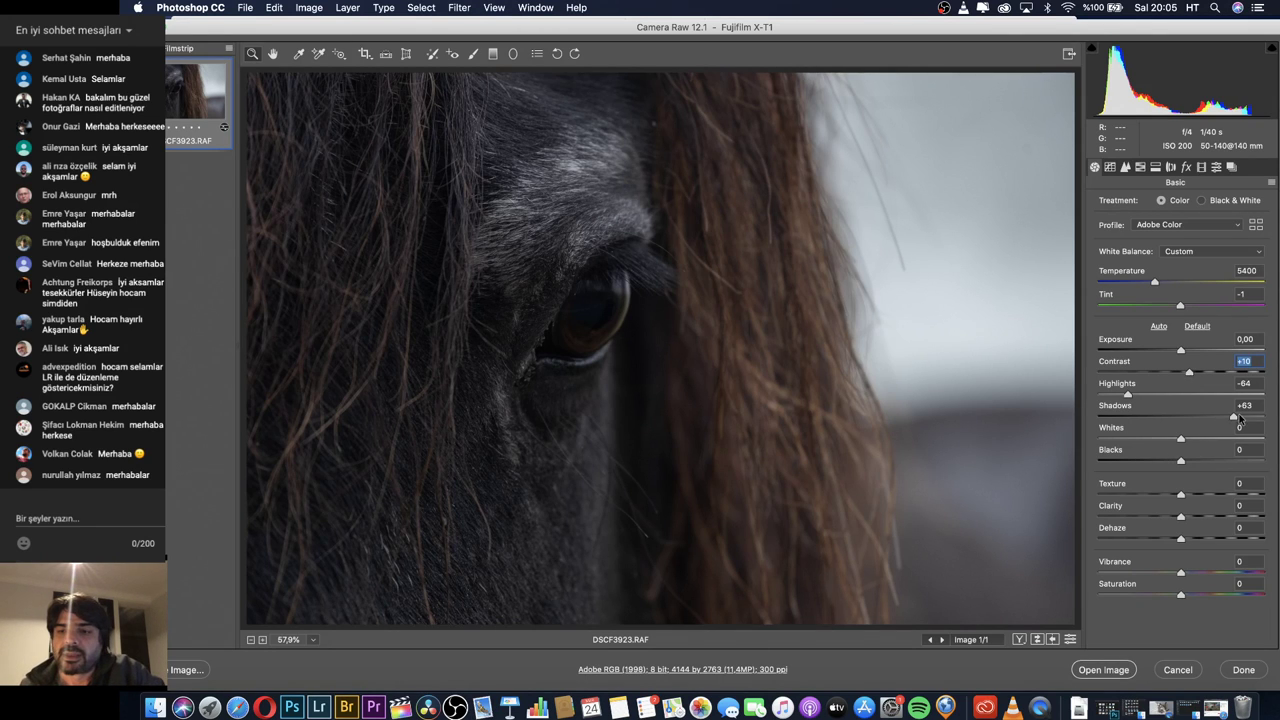
left_click_drag(1234, 418, 1238, 418)
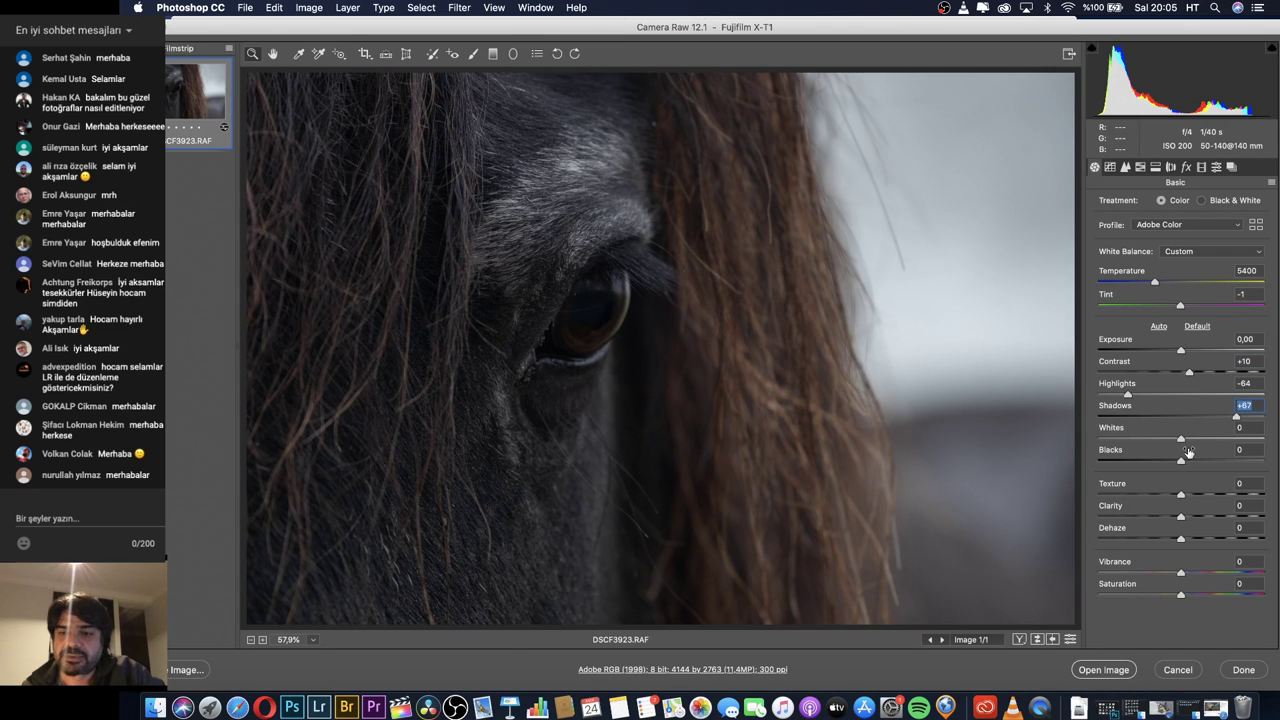
left_click_drag(1182, 462, 1175, 463)
left_click_drag(1189, 373, 1182, 374)
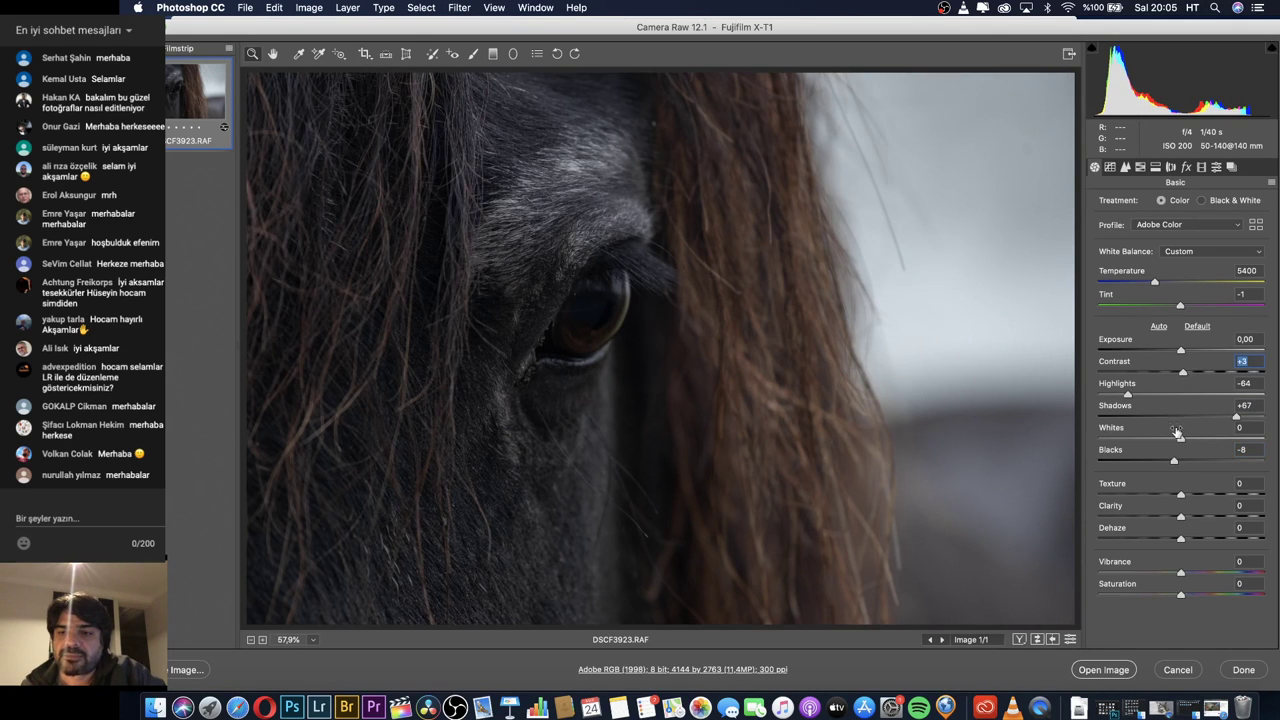
left_click_drag(1182, 440, 1187, 442)
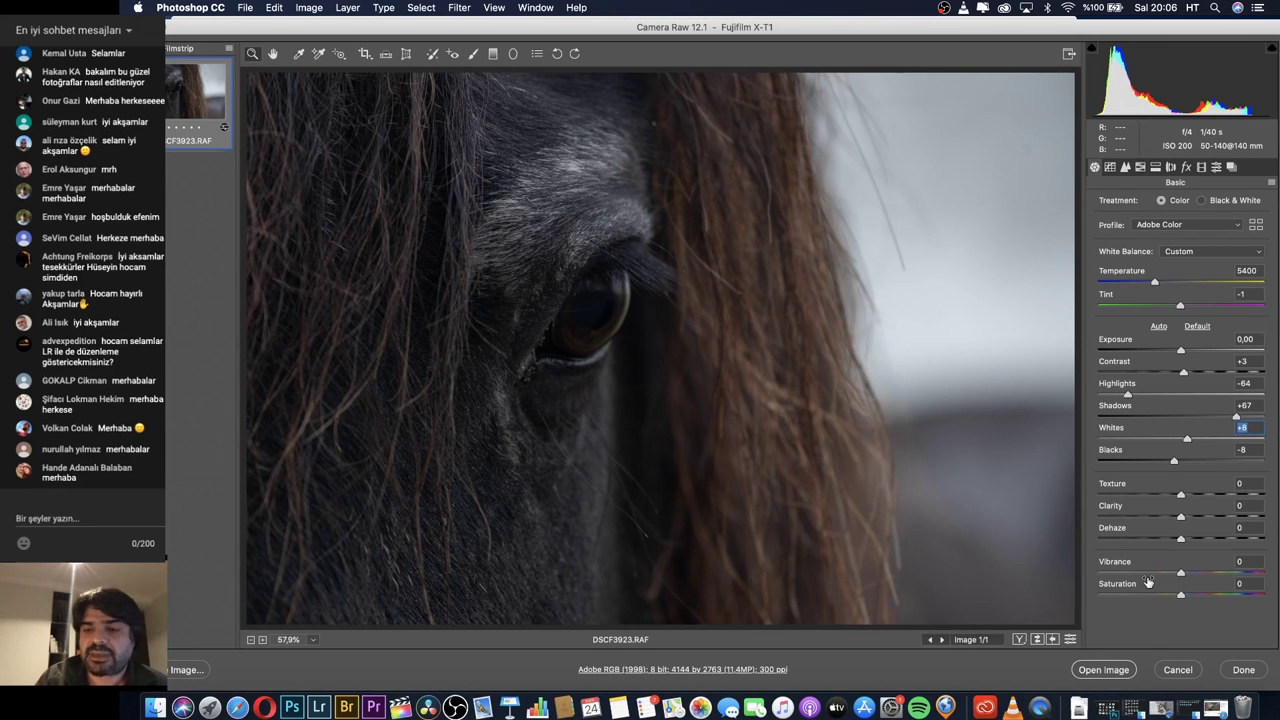
Lower Saturation to −24, leaving Vibrance at 0.
left_click_drag(1181, 597, 1169, 597)
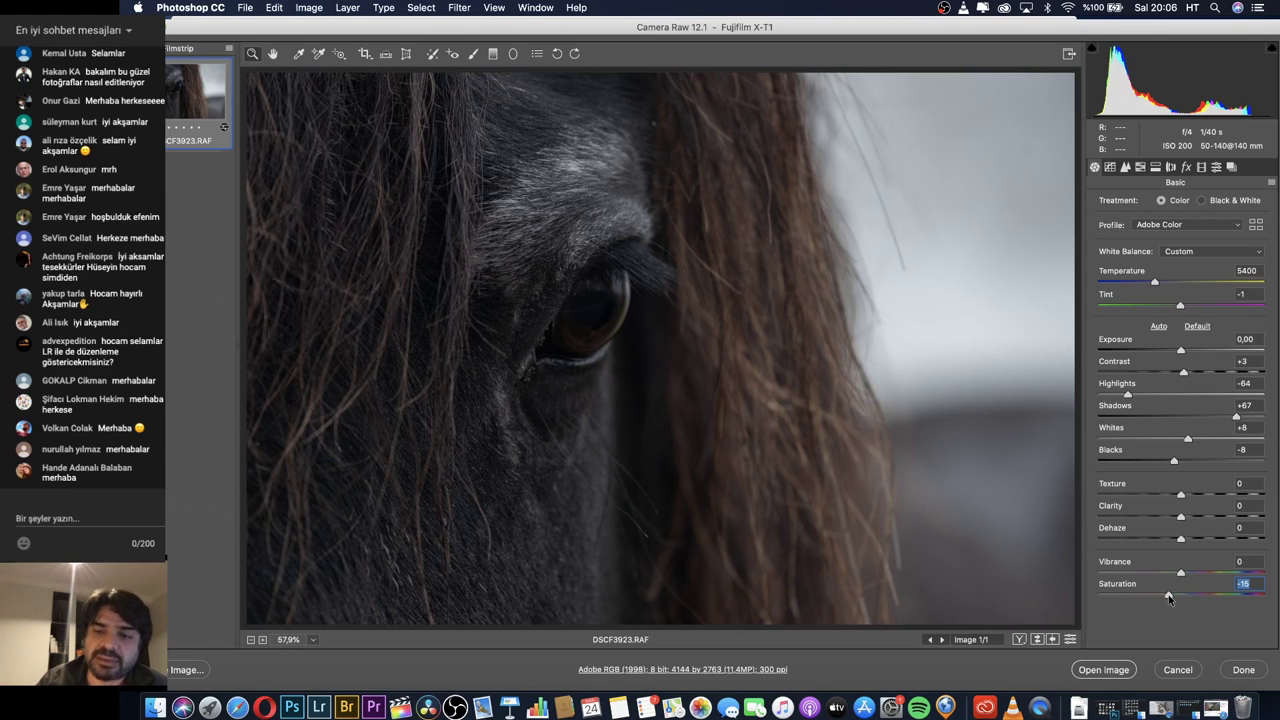
left_click_drag(1168, 597, 1161, 597)
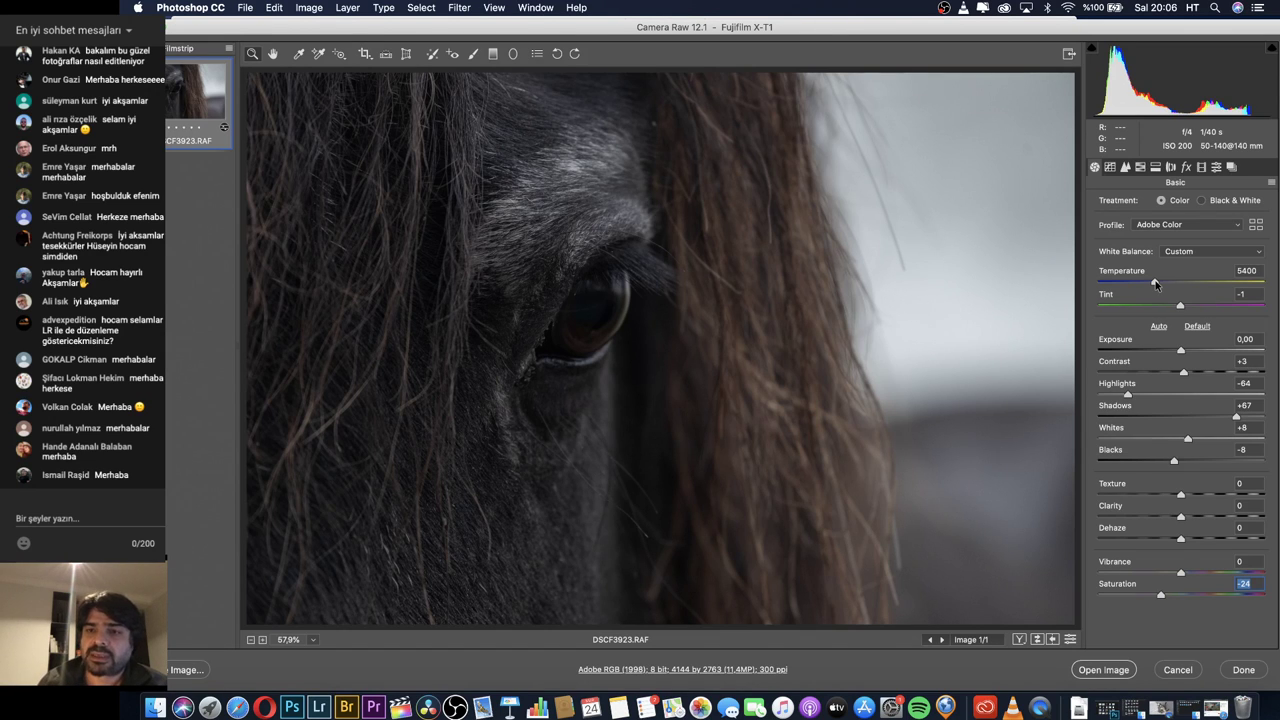
Add shadow, midtone and upper-tone points to the RGB point tone curve.
left_click(1111, 167)
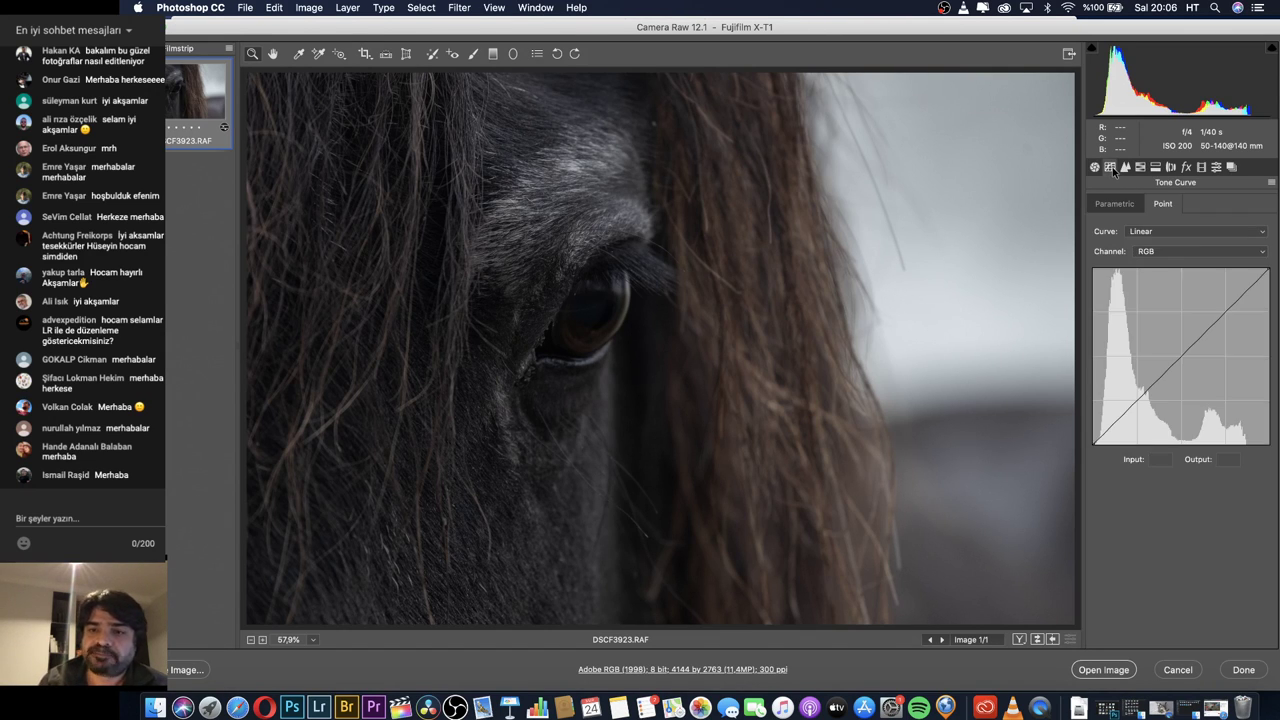
left_click(1094, 167)
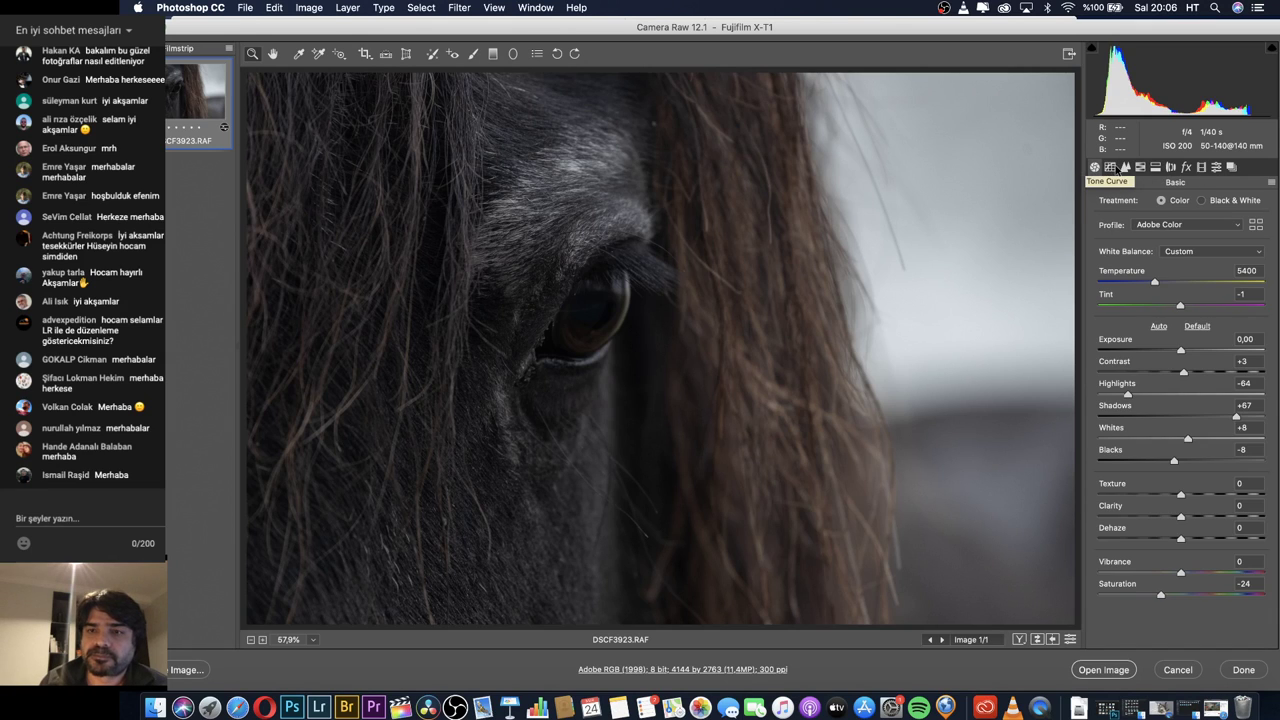
left_click(1109, 167)
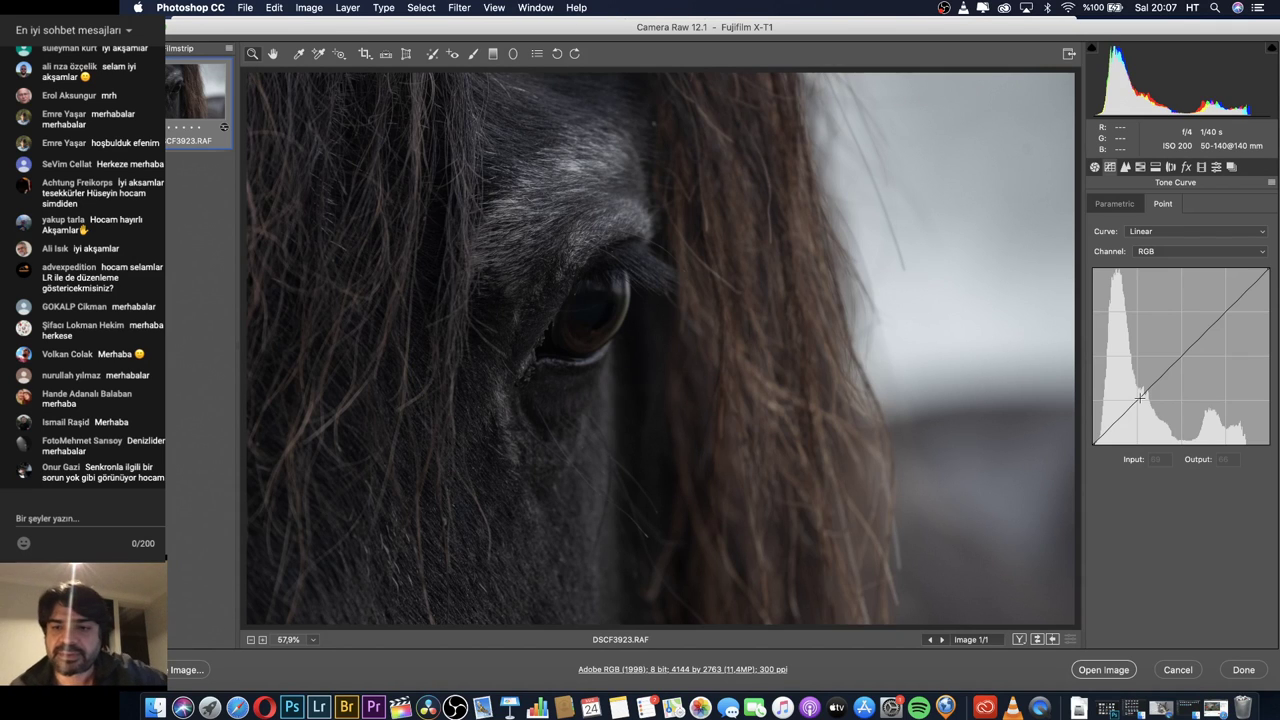
left_click(1137, 399)
left_click(1182, 357)
left_click(1226, 313)
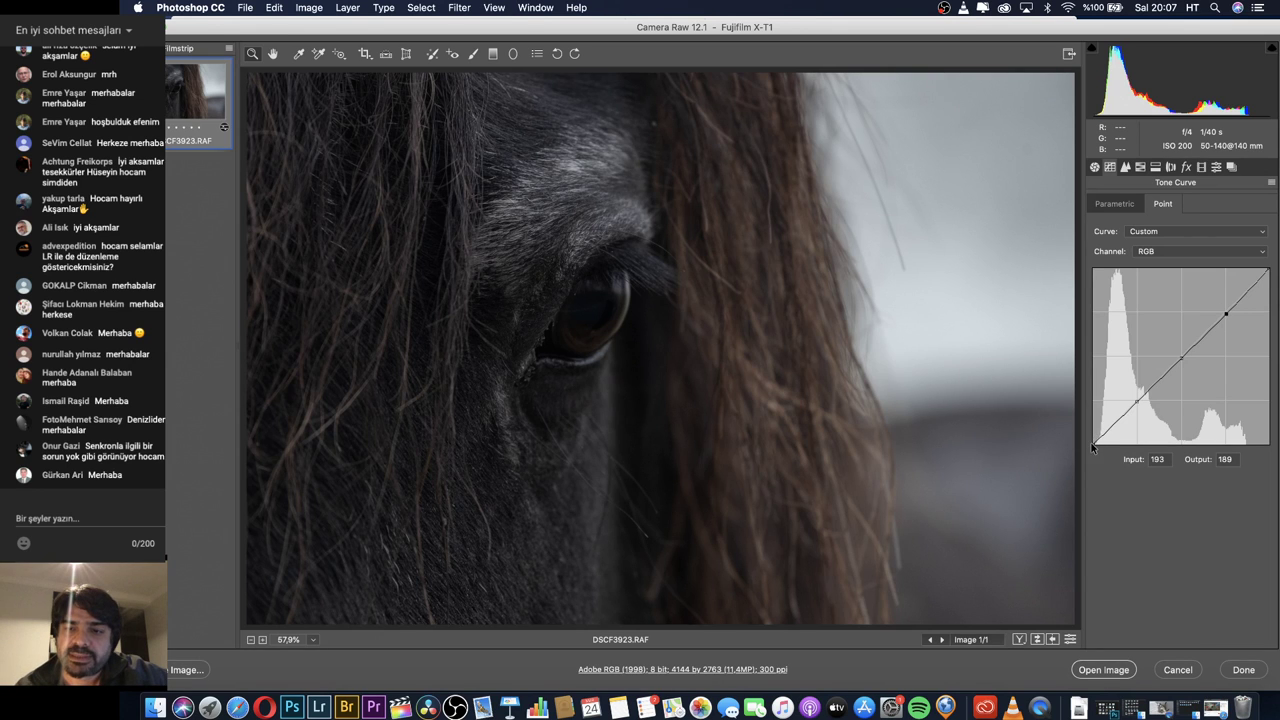
Lift the curve's black point to Output 33 and pull down the top-right endpoint.
left_click_drag(1093, 445, 1089, 429)
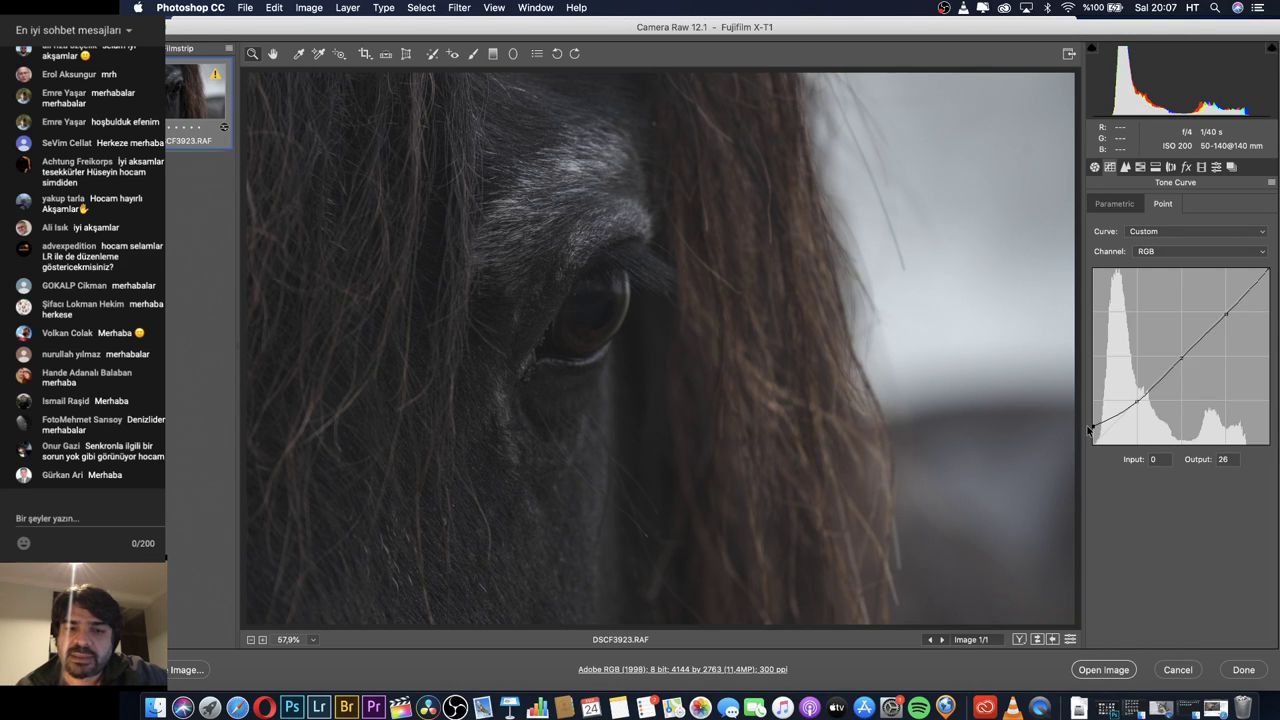
left_click_drag(1089, 431, 1089, 432)
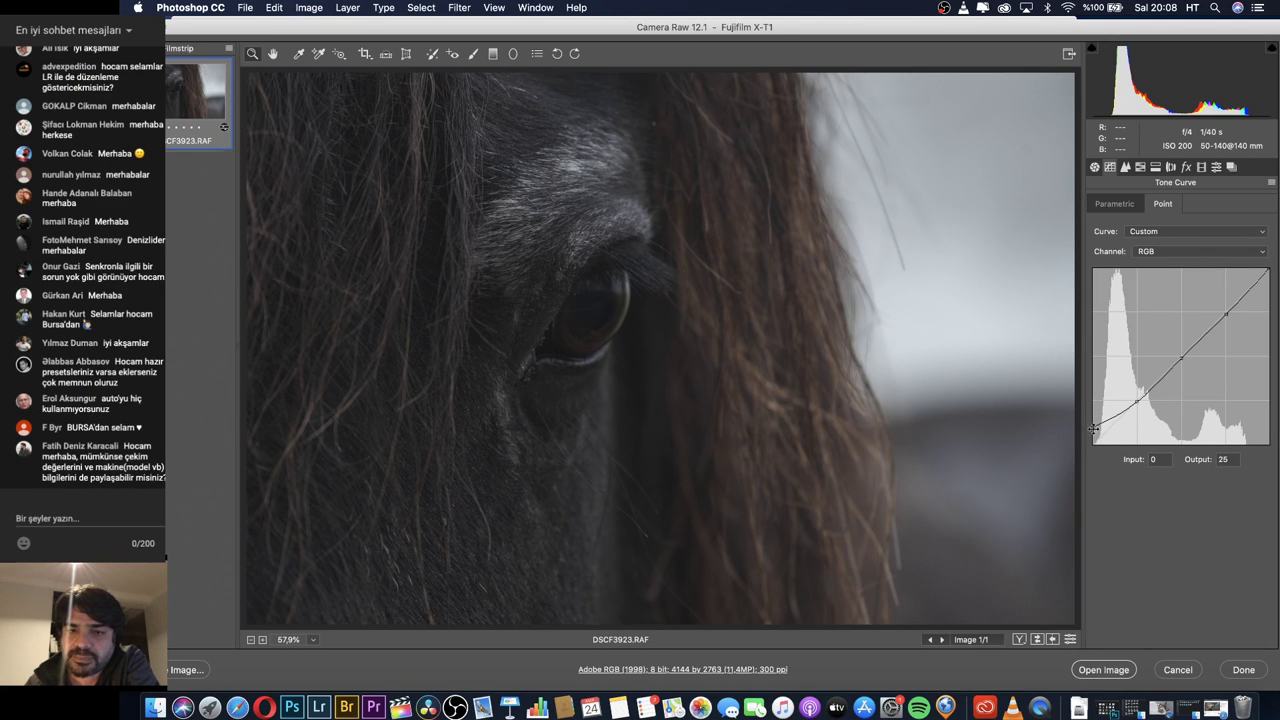
left_click_drag(1093, 428, 1093, 433)
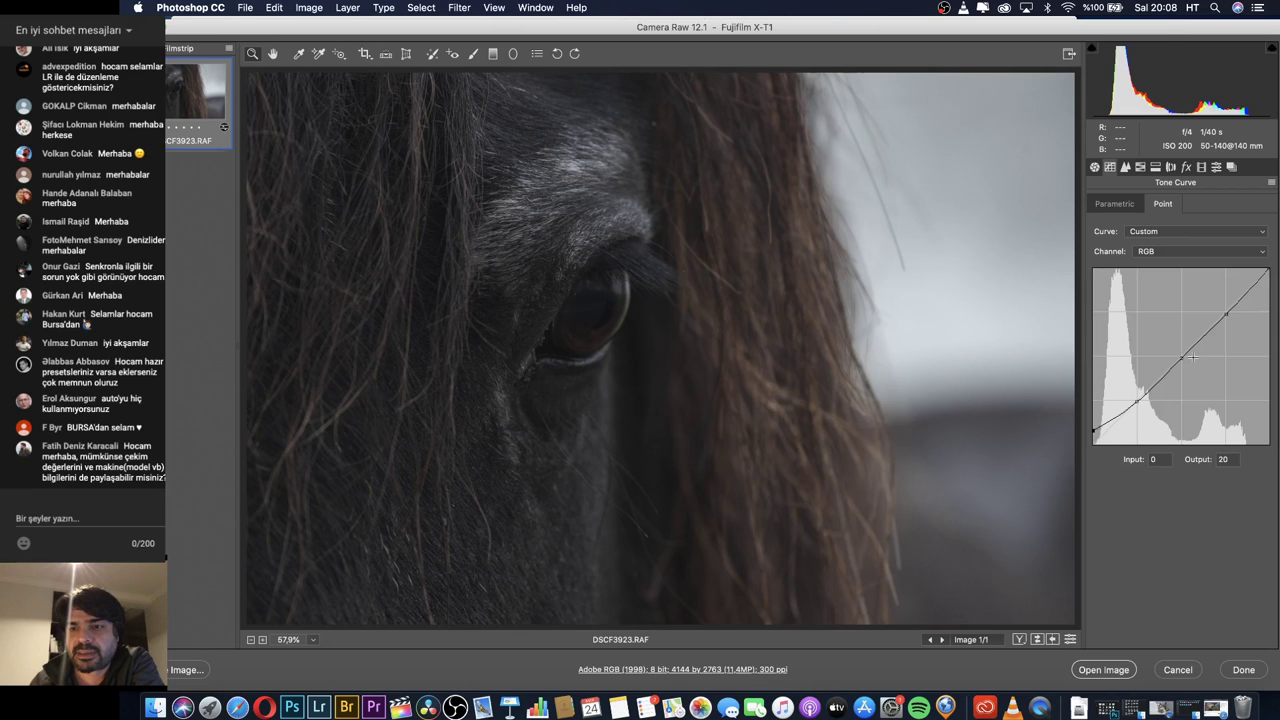
mouse_move(1268, 270)
left_mouse_down()
mouse_move(1268, 293)
mouse_move(1260, 263)
left_mouse_up()
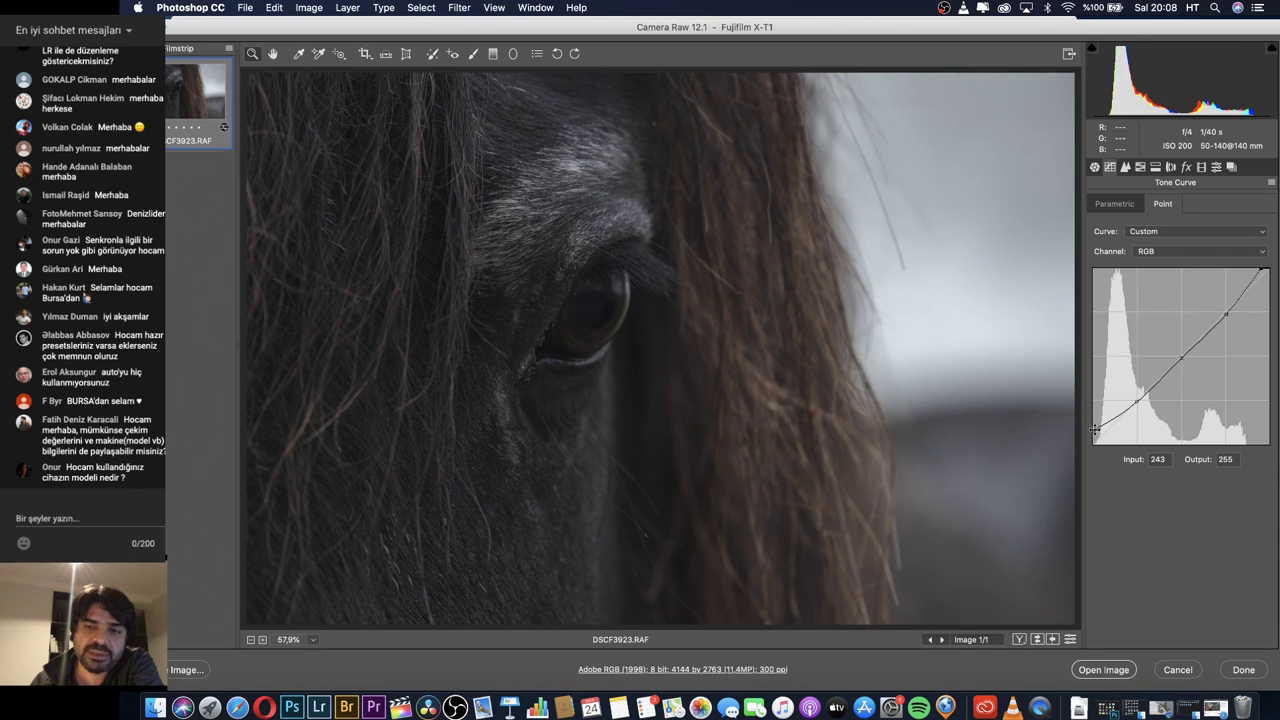
mouse_move(1095, 430)
left_mouse_down()
mouse_move(1093, 456)
mouse_move(1111, 459)
mouse_move(1089, 457)
mouse_move(1083, 426)
left_mouse_up()
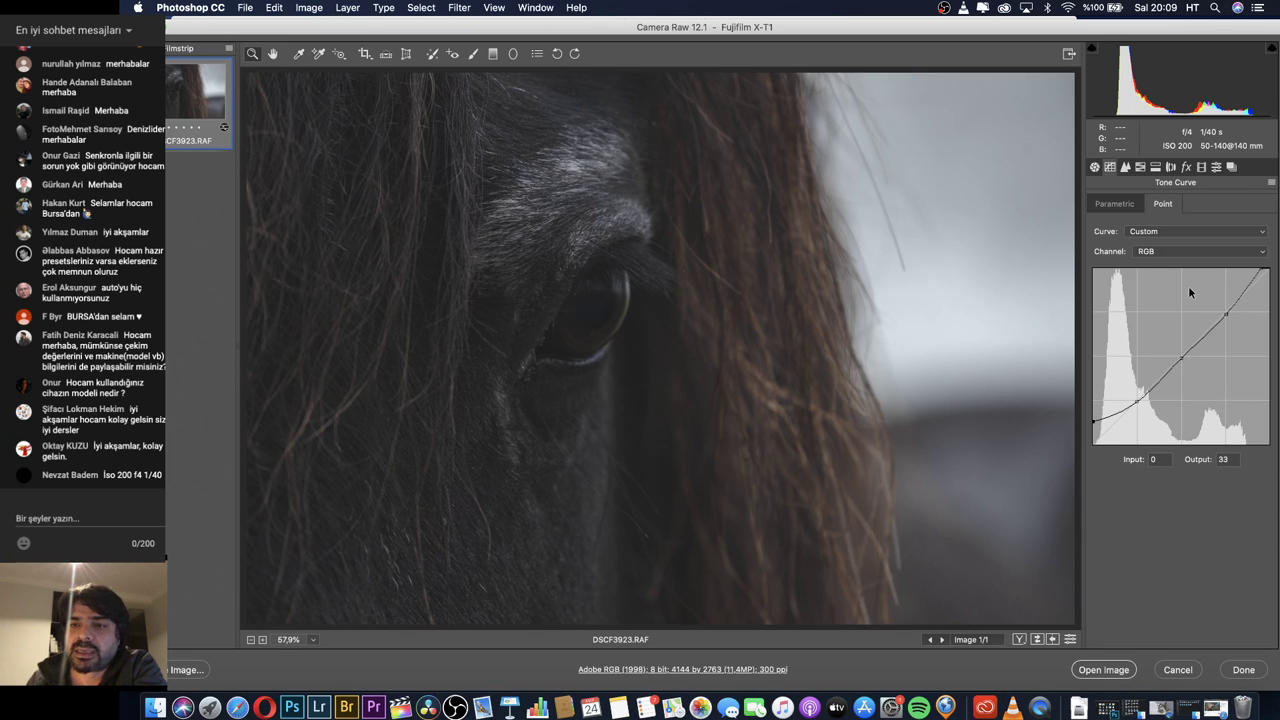
Check the Detail settings: Sharpening Detail 25, Masking 0, Color noise reduction 25.
left_click(1125, 167)
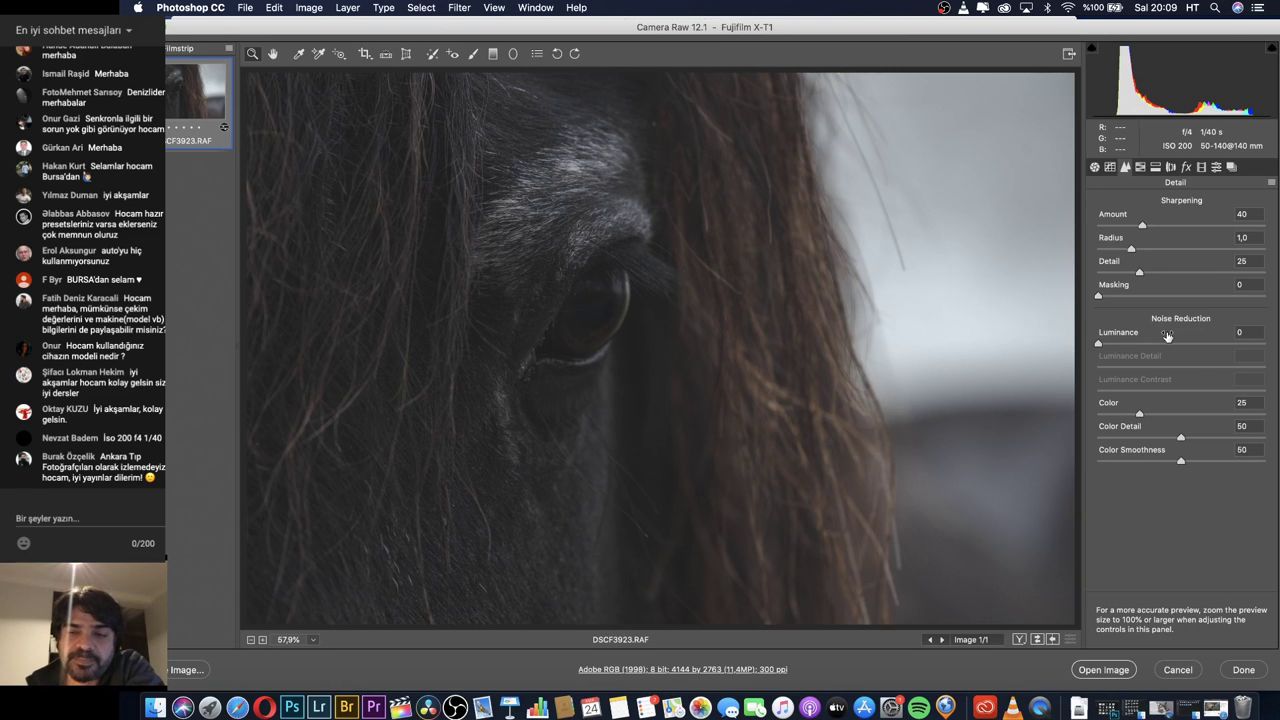
Show the HSL Saturation sliders, with every colour still at 0.
left_click(1140, 168)
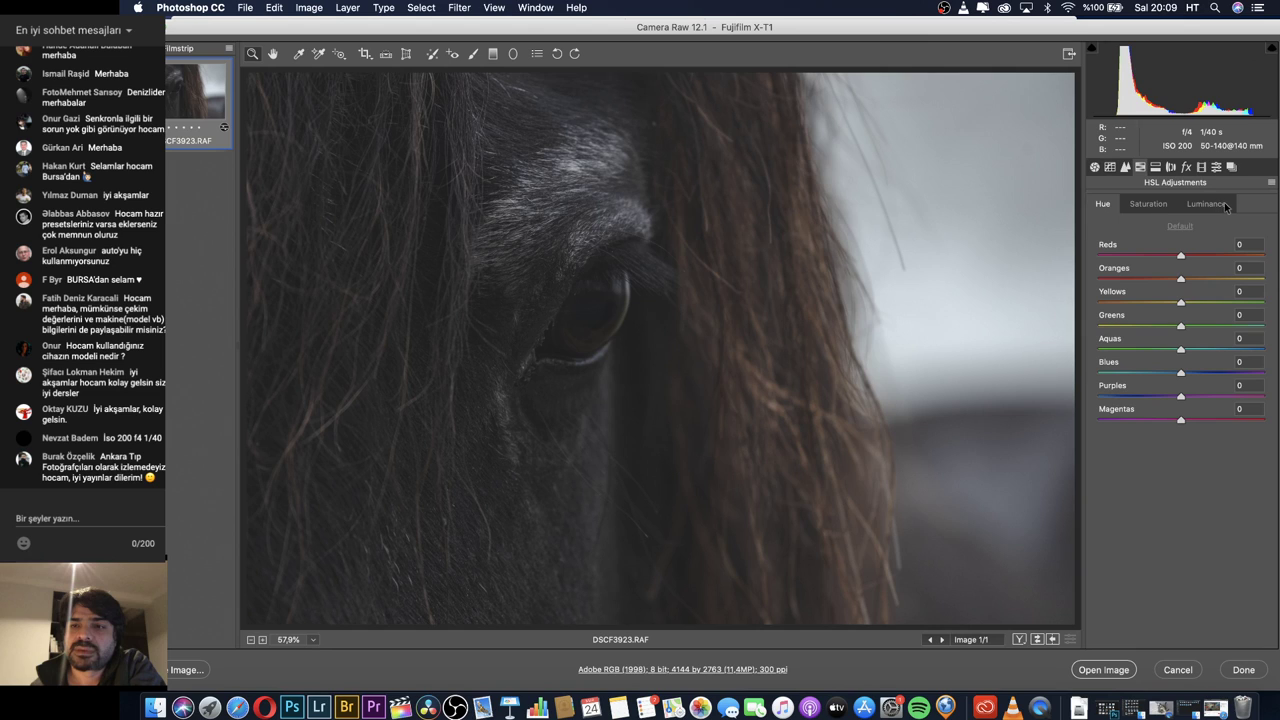
left_click(1148, 205)
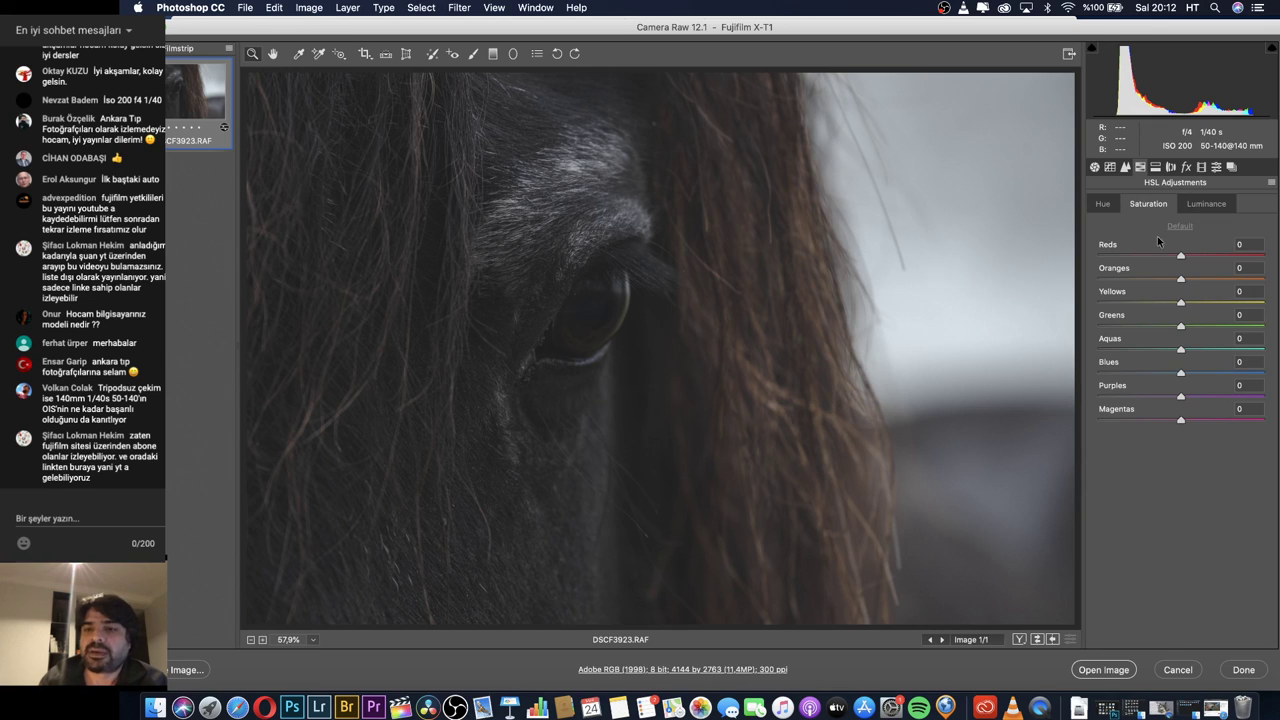
Boost Yellows saturation to +53 and strongly desaturate Blues to −77.
left_click_drag(1188, 304, 1215, 258)
left_click_drag(1218, 302, 1226, 302)
left_click_drag(1181, 373, 1126, 327)
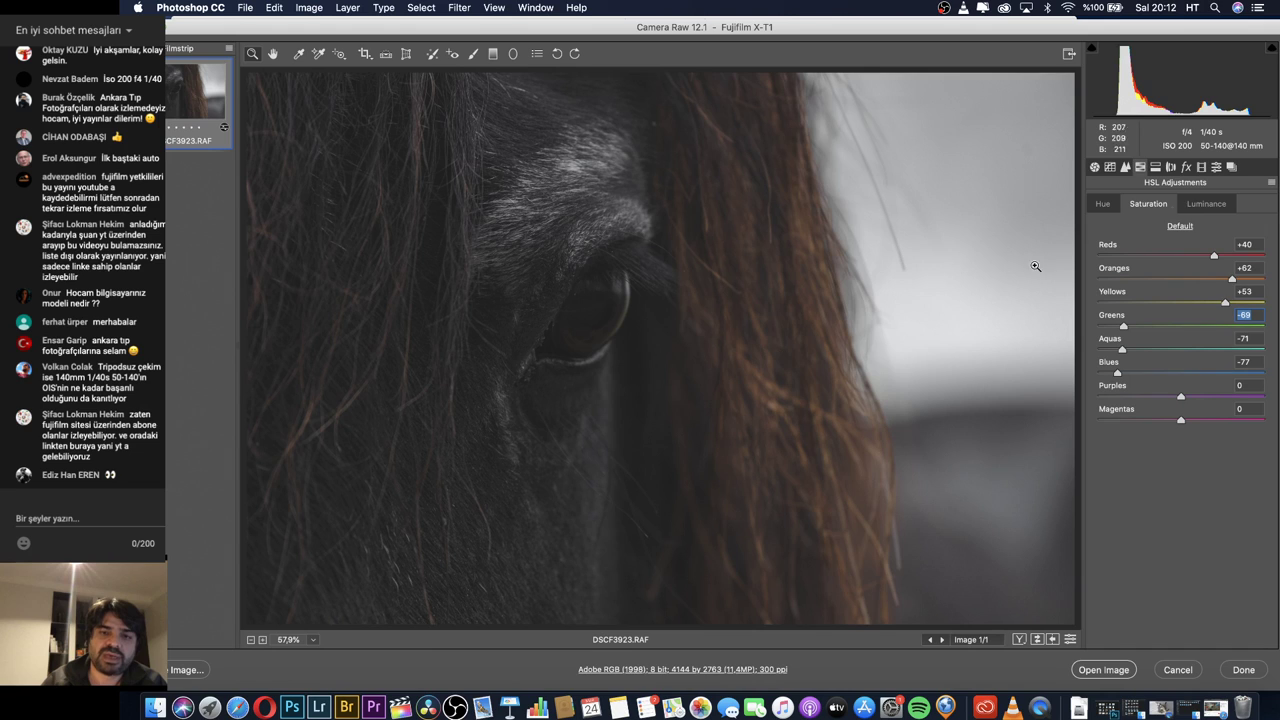
Set HSL luminance to Oranges +78, Yellows +48 and Reds +11.
left_click(1208, 206)
left_click_drag(1181, 281, 1245, 288)
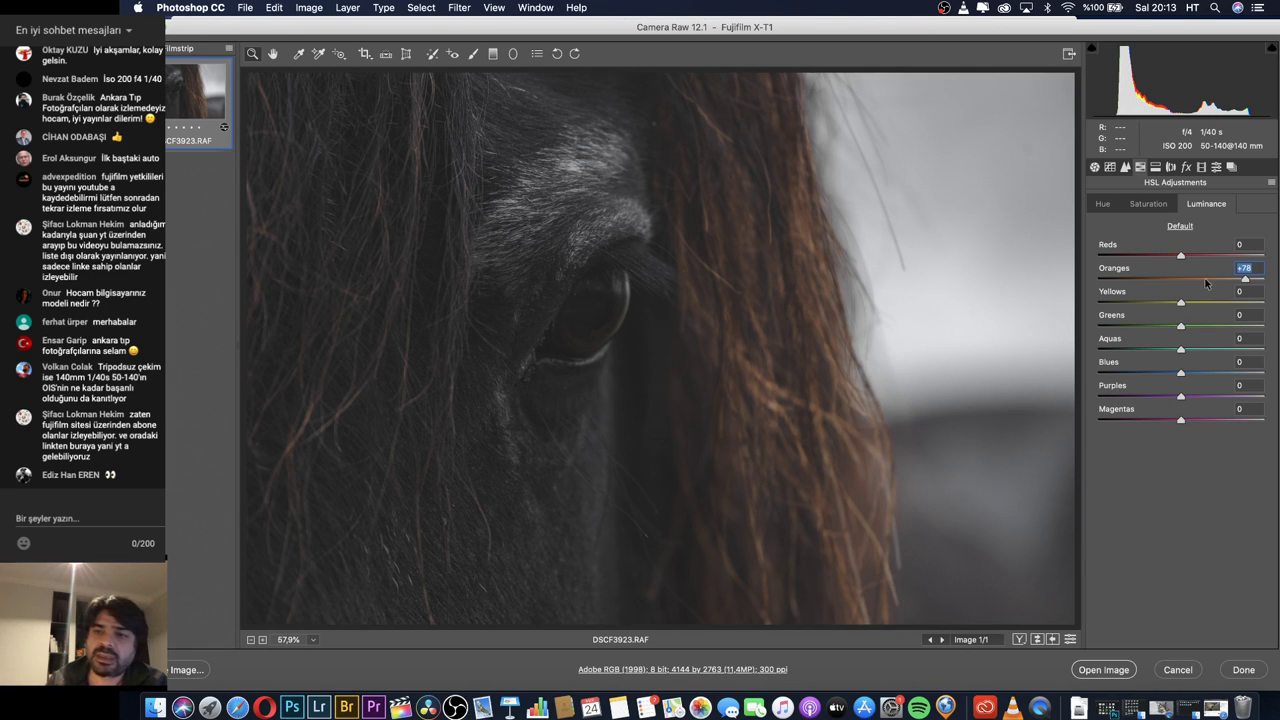
left_click_drag(1187, 304, 1221, 303)
left_click_drag(1192, 256, 1192, 266)
double_click(1195, 257)
Set the Oranges hue to +49, leaving the other hues at 0.
left_click(1104, 204)
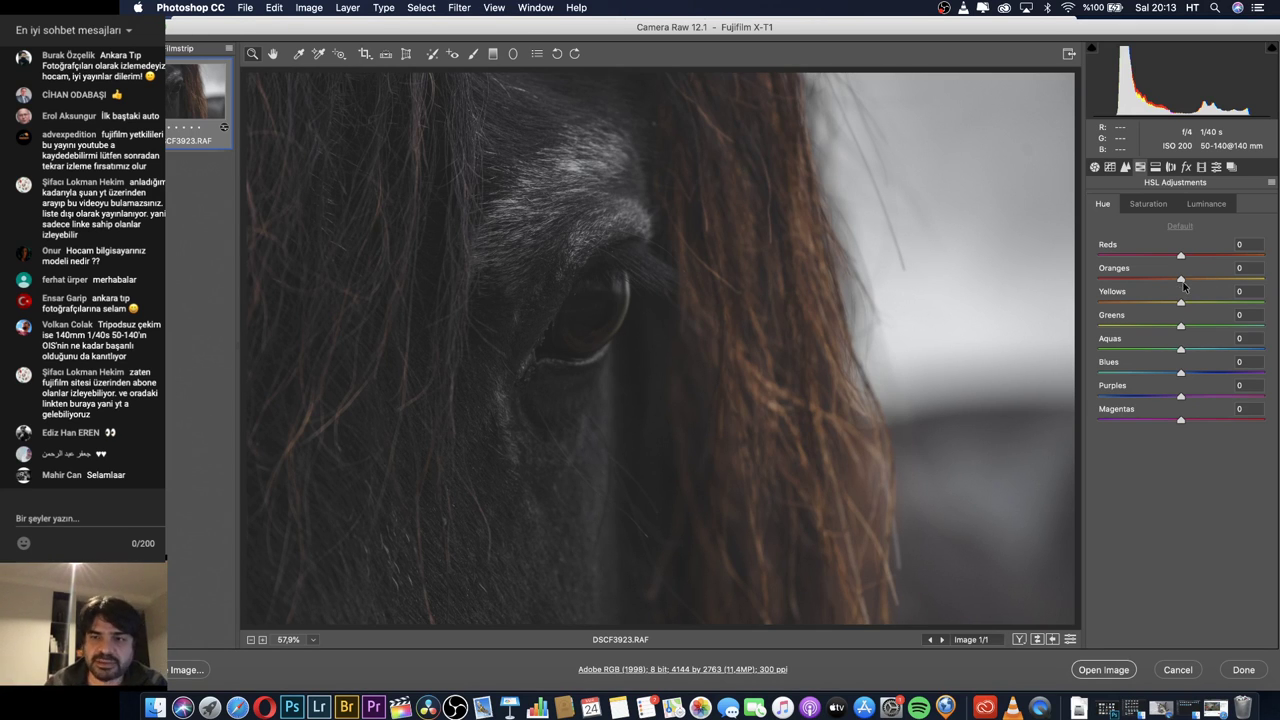
mouse_move(1180, 279)
left_mouse_down()
mouse_move(1097, 282)
mouse_move(1250, 282)
mouse_move(1168, 290)
left_mouse_up()
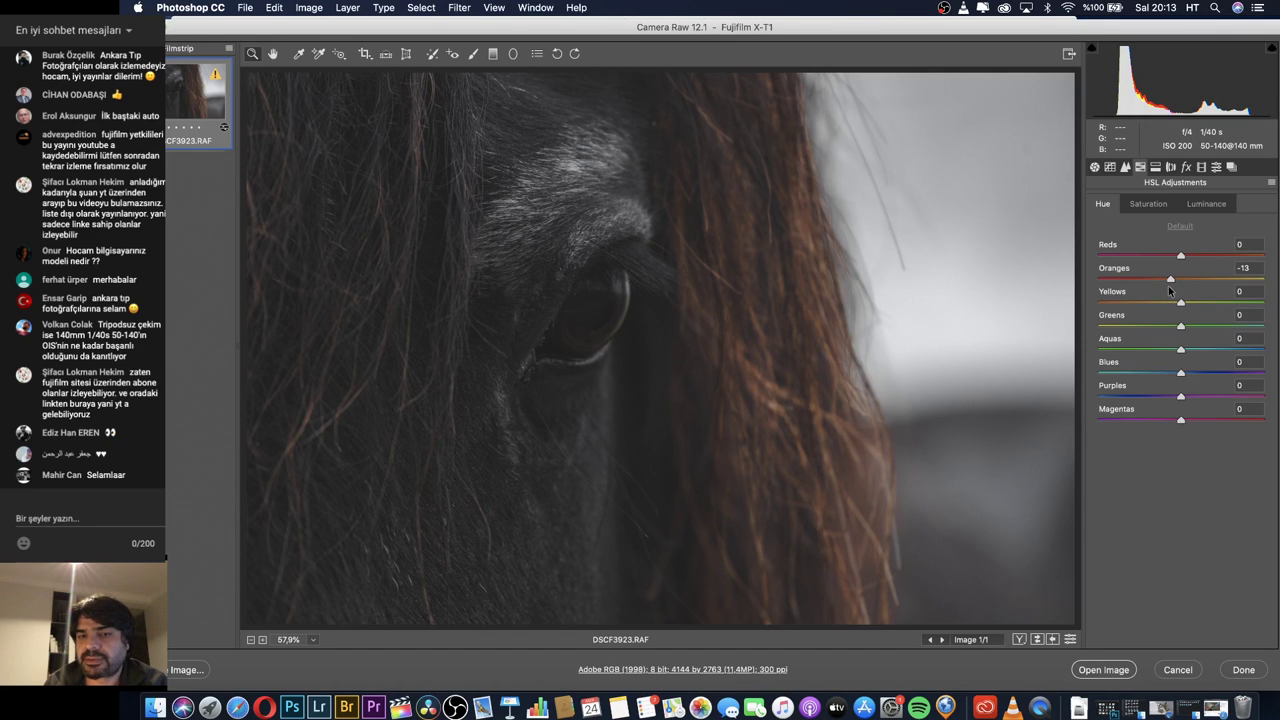
left_click_drag(1169, 285, 1220, 284)
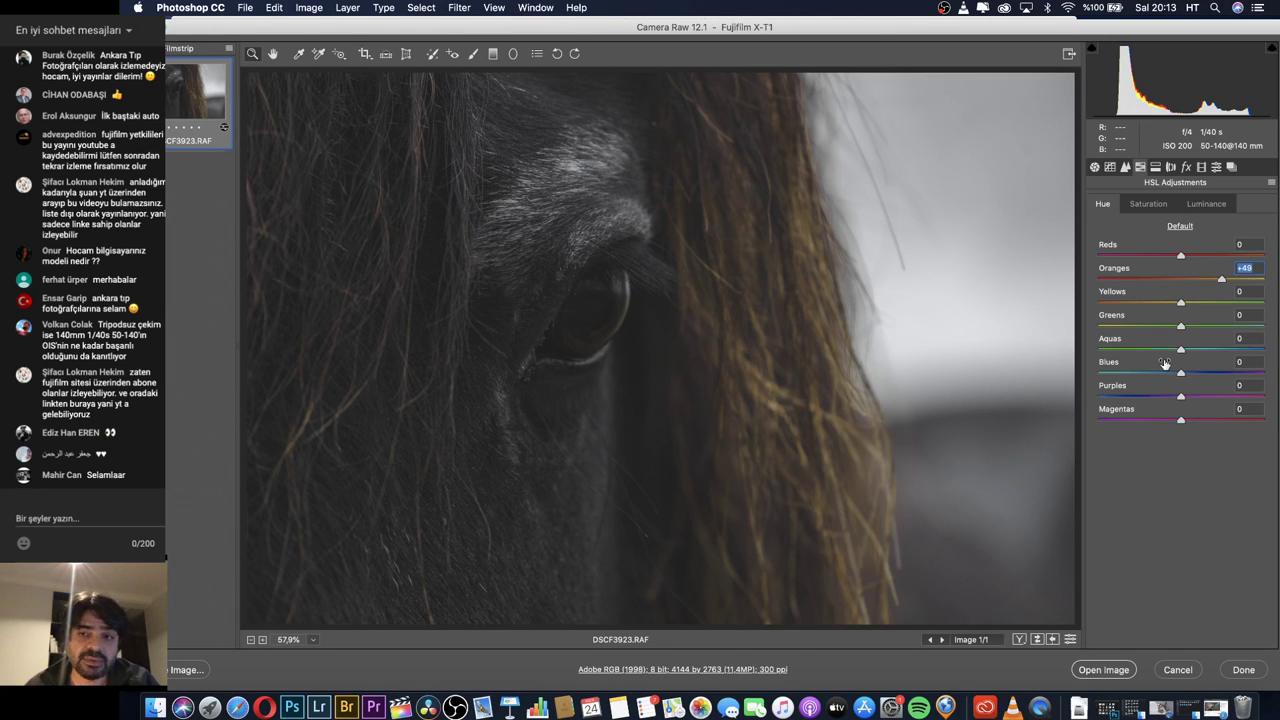
In Split Toning, set the Highlights Hue to 53 and Highlights Saturation to 7 for a faint golden tint.
left_click(1156, 168)
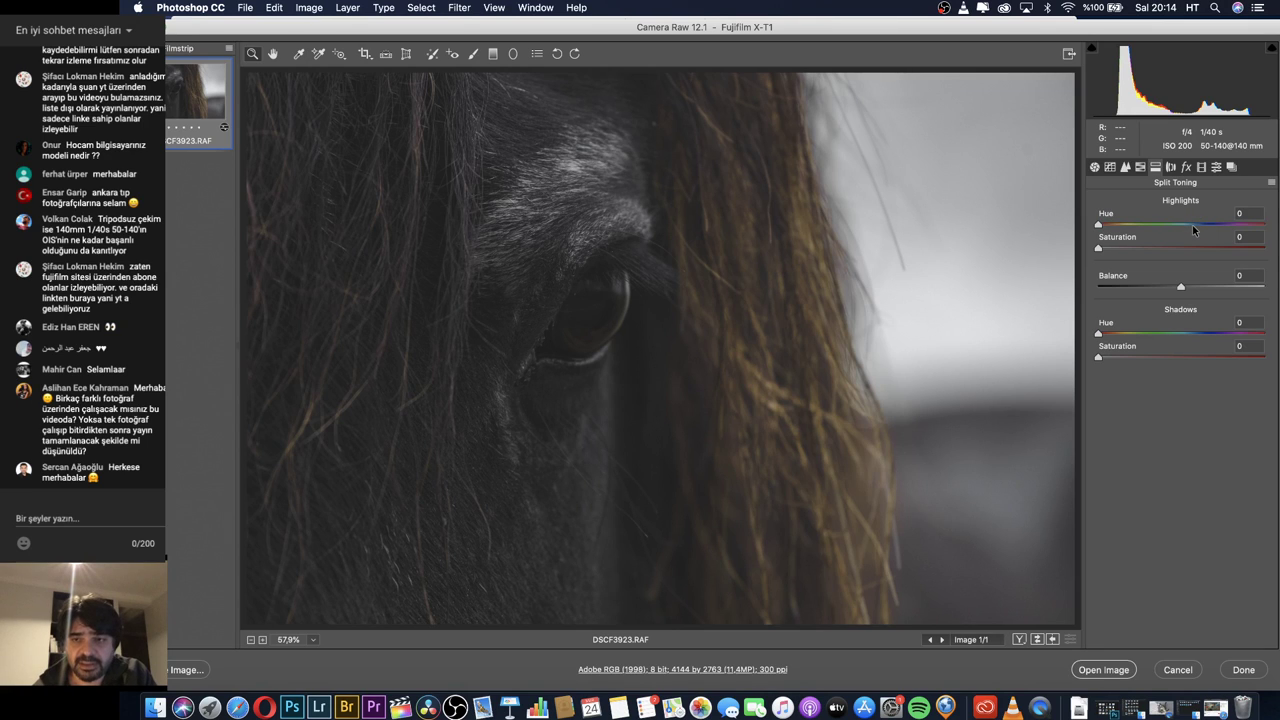
left_click_drag(1193, 226, 1196, 224)
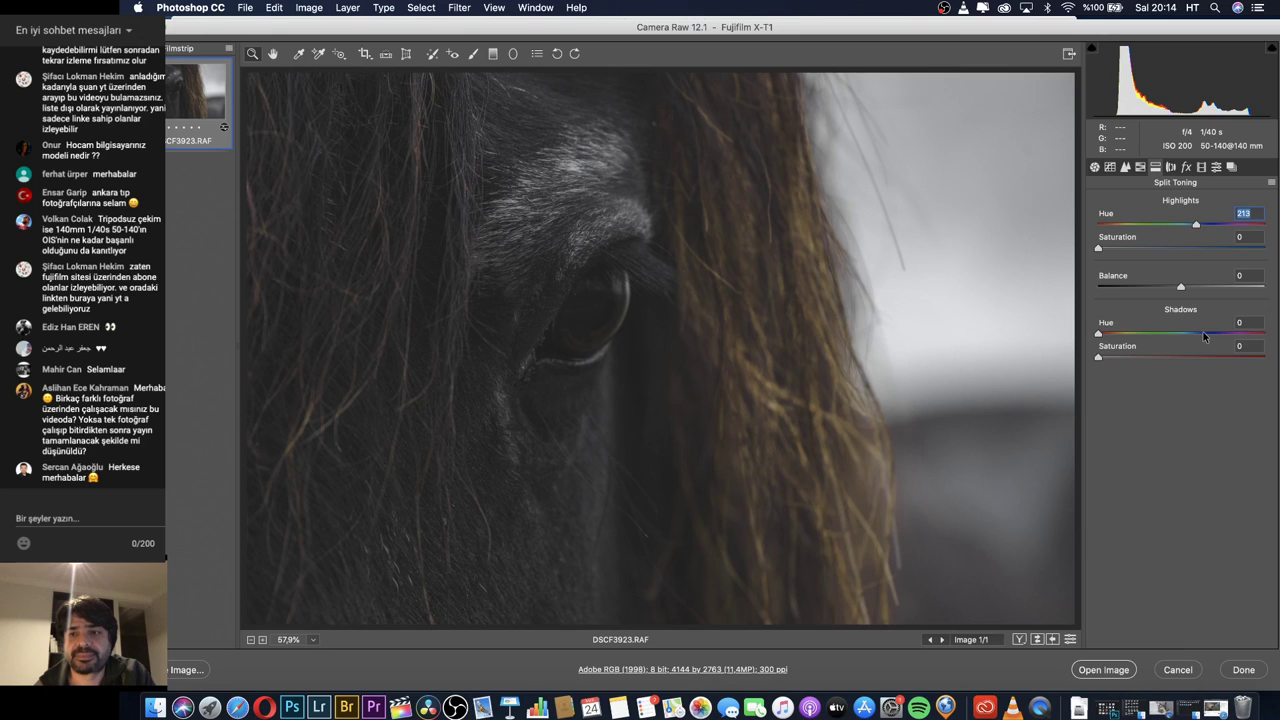
left_click(1121, 225)
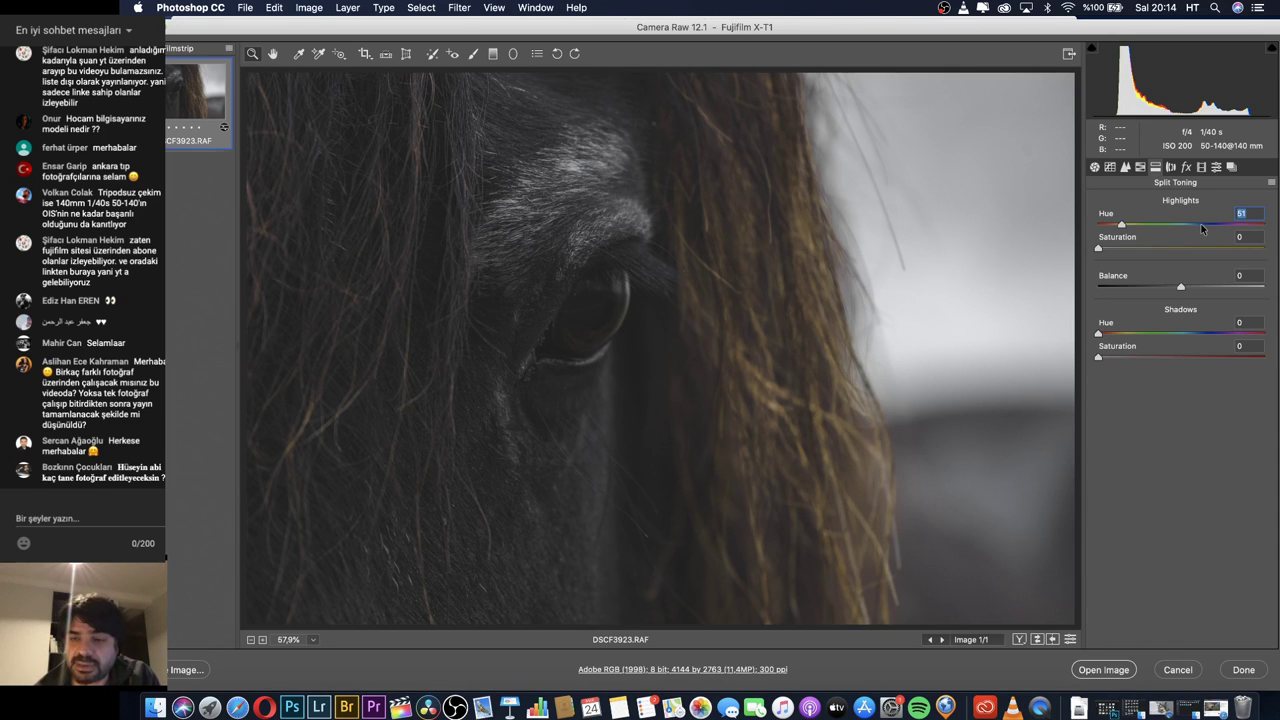
left_click_drag(1202, 229, 1190, 228)
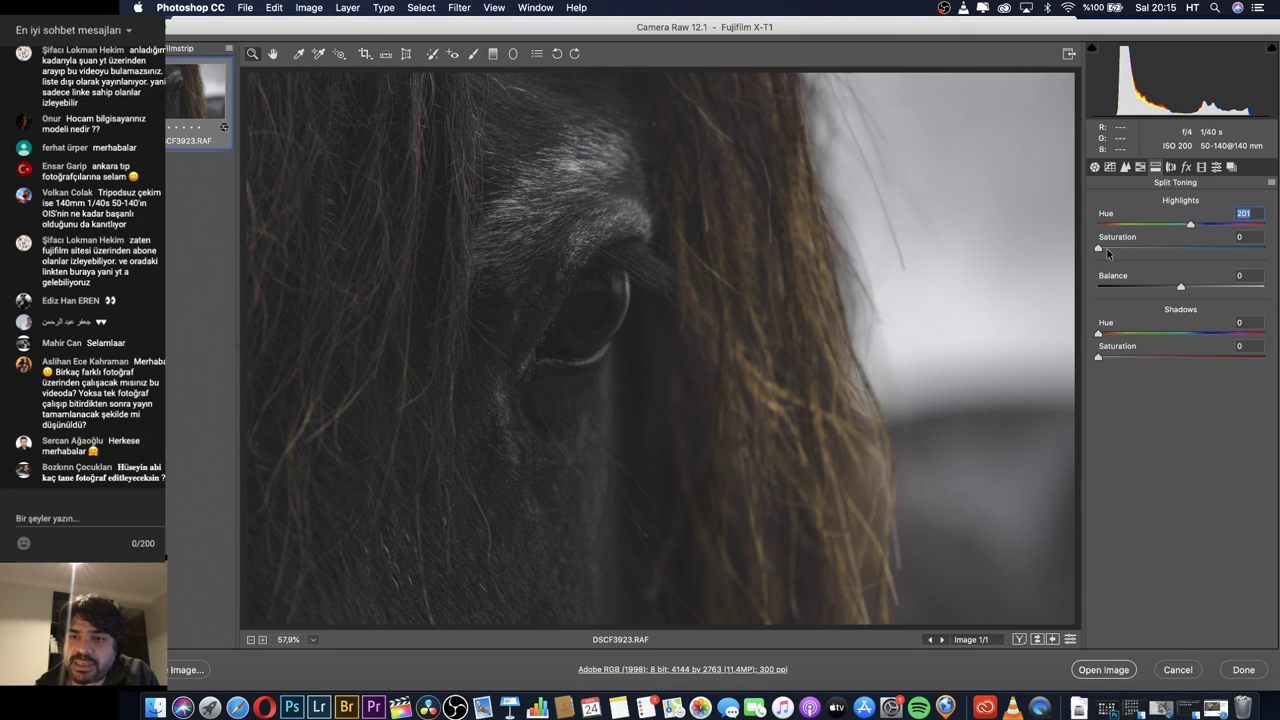
left_click_drag(1102, 250, 1185, 235)
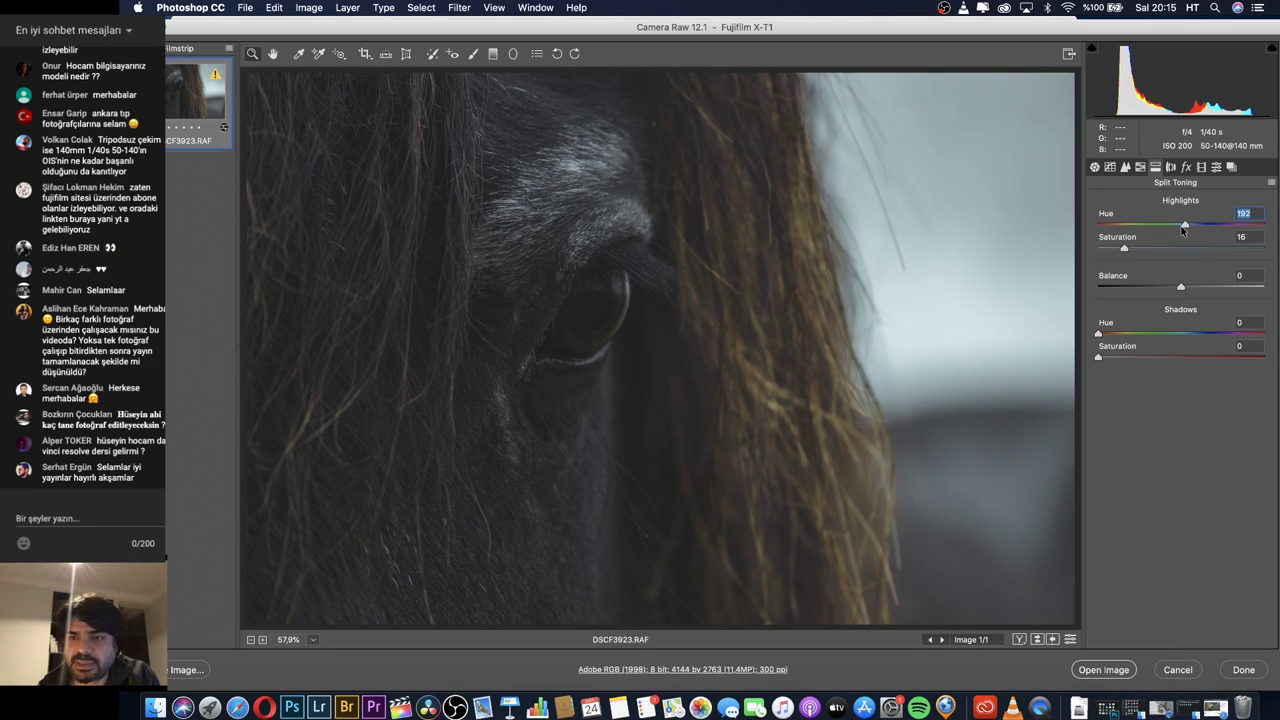
left_click_drag(1181, 230, 1122, 226)
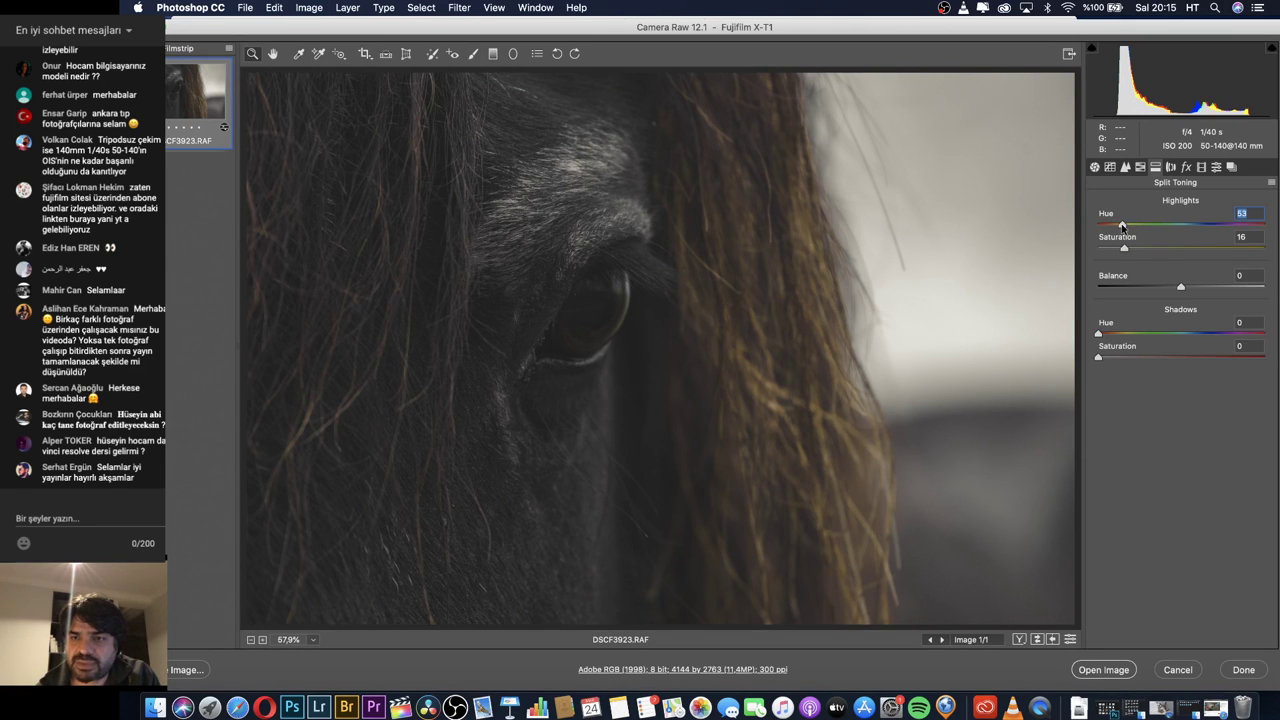
mouse_move(1125, 249)
left_mouse_down()
mouse_move(1099, 250)
mouse_move(1122, 252)
mouse_move(1110, 258)
left_mouse_up()
Set the Split Toning Shadows to Hue 222, Saturation 9, and raise Highlights Saturation to 13.
left_click(1200, 334)
mouse_move(1099, 357)
left_mouse_down()
mouse_move(1129, 360)
mouse_move(1114, 361)
left_mouse_up()
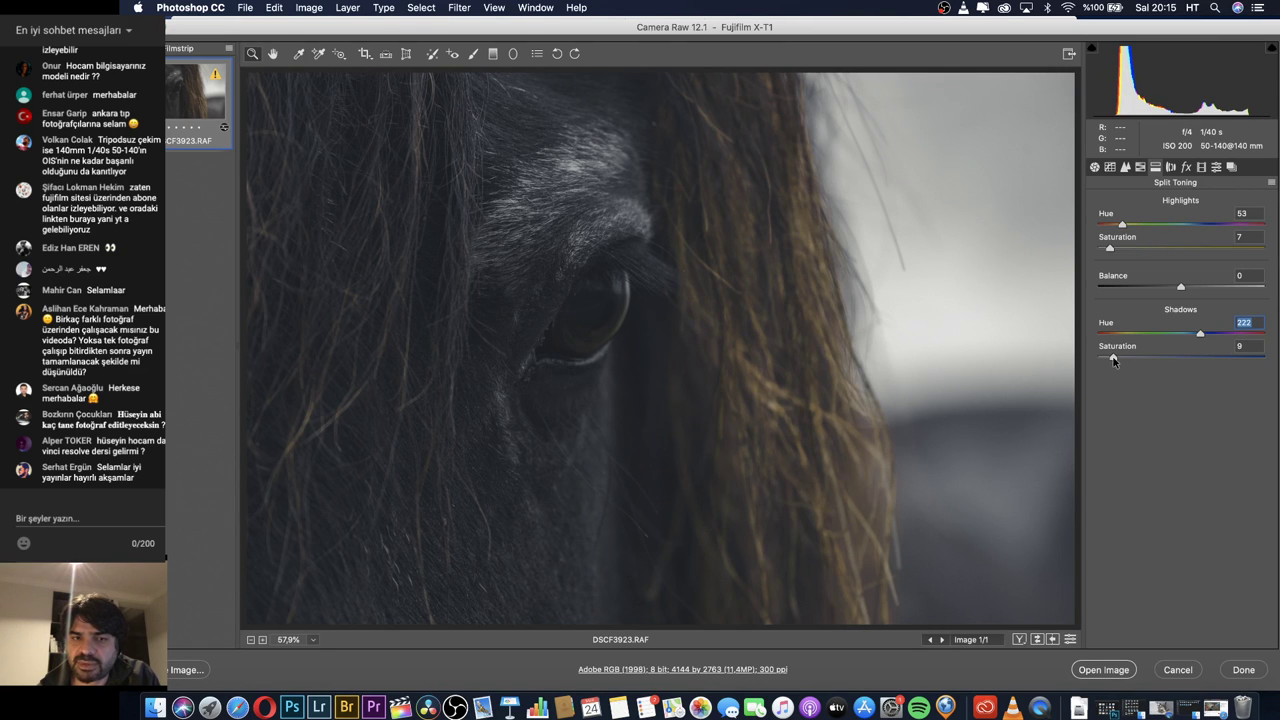
left_click(1114, 361)
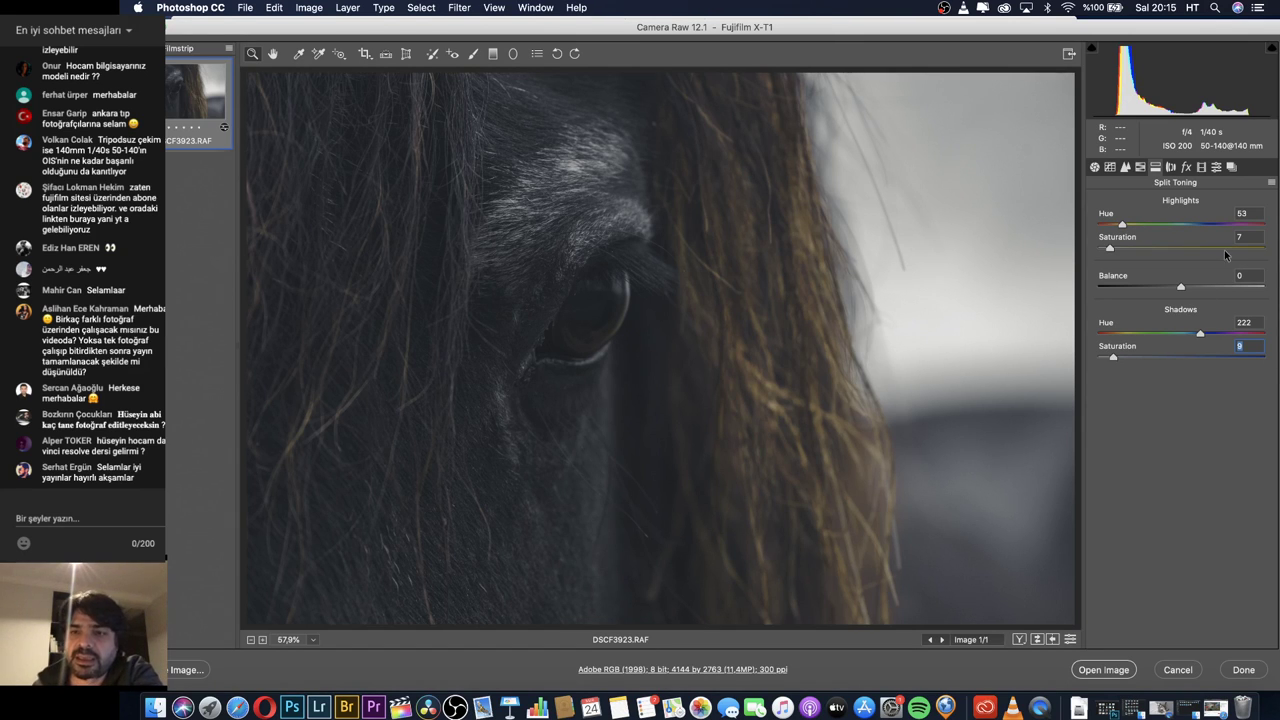
left_click_drag(1109, 248, 1122, 252)
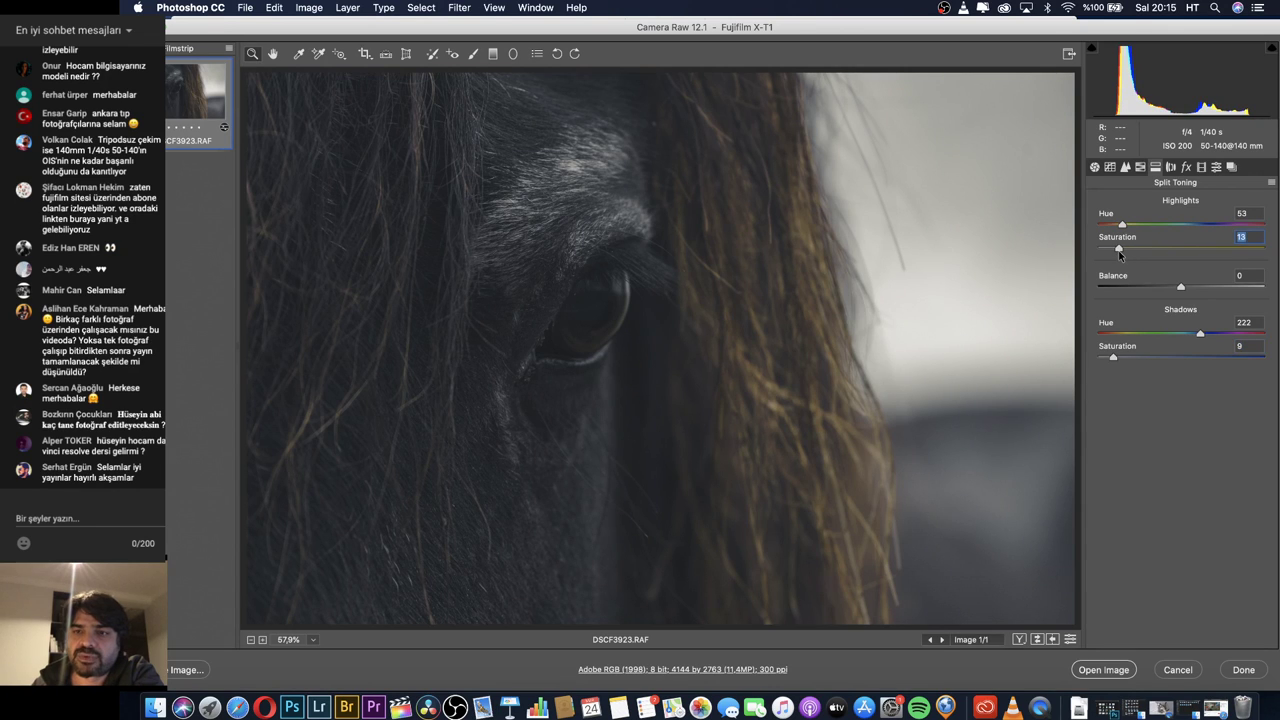
In Effects, set the Post Crop Vignetting to Amount -18, Midpoint 0 and Roundness +77.
left_click(1171, 167)
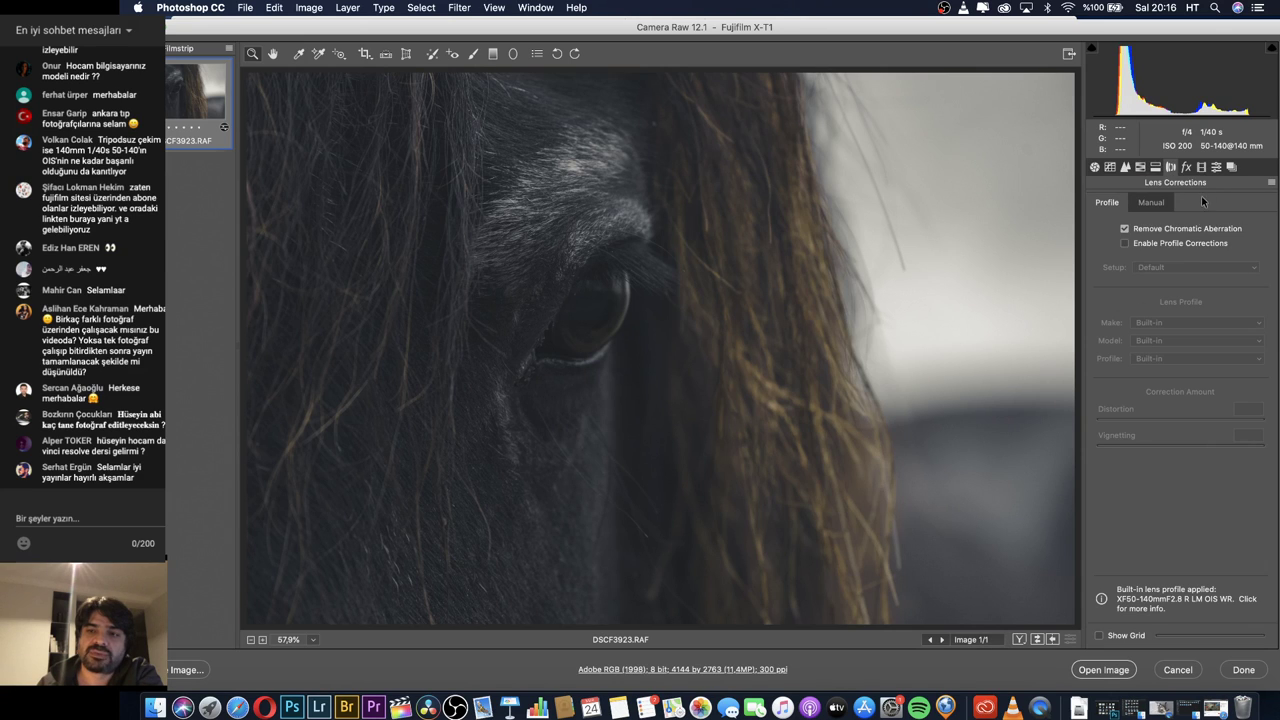
left_click(1186, 167)
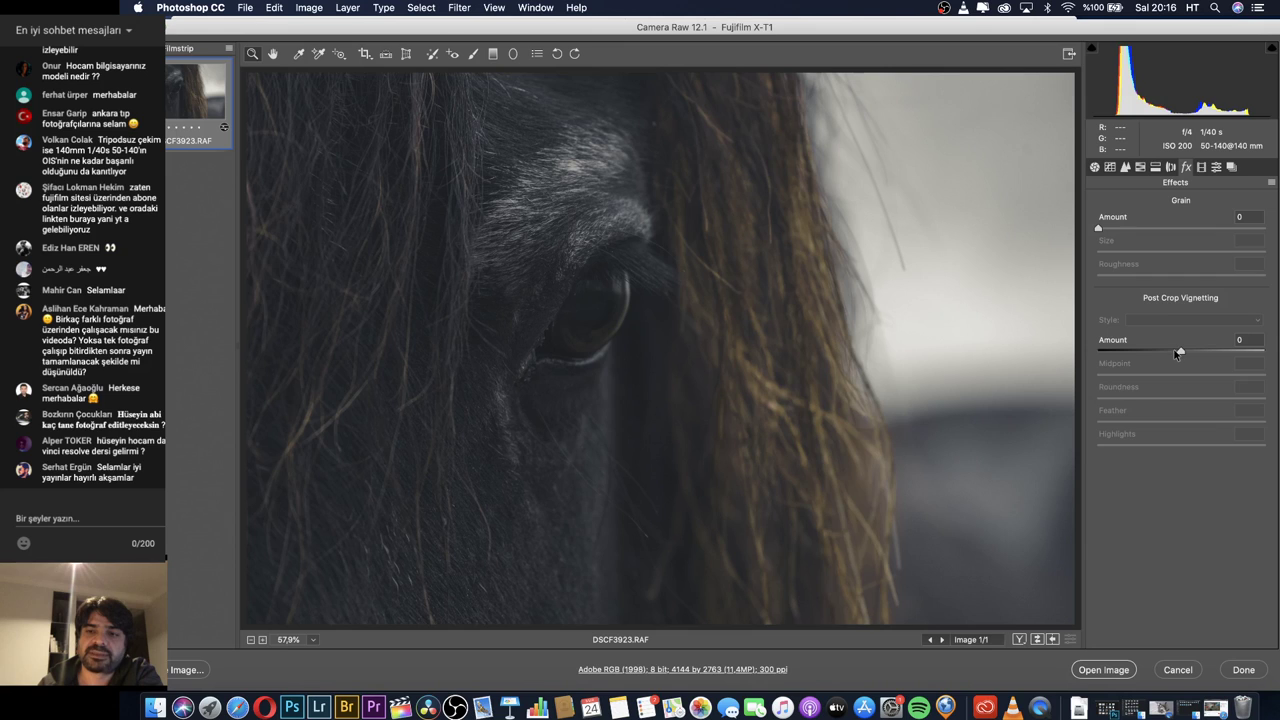
left_click_drag(1179, 352, 1167, 354)
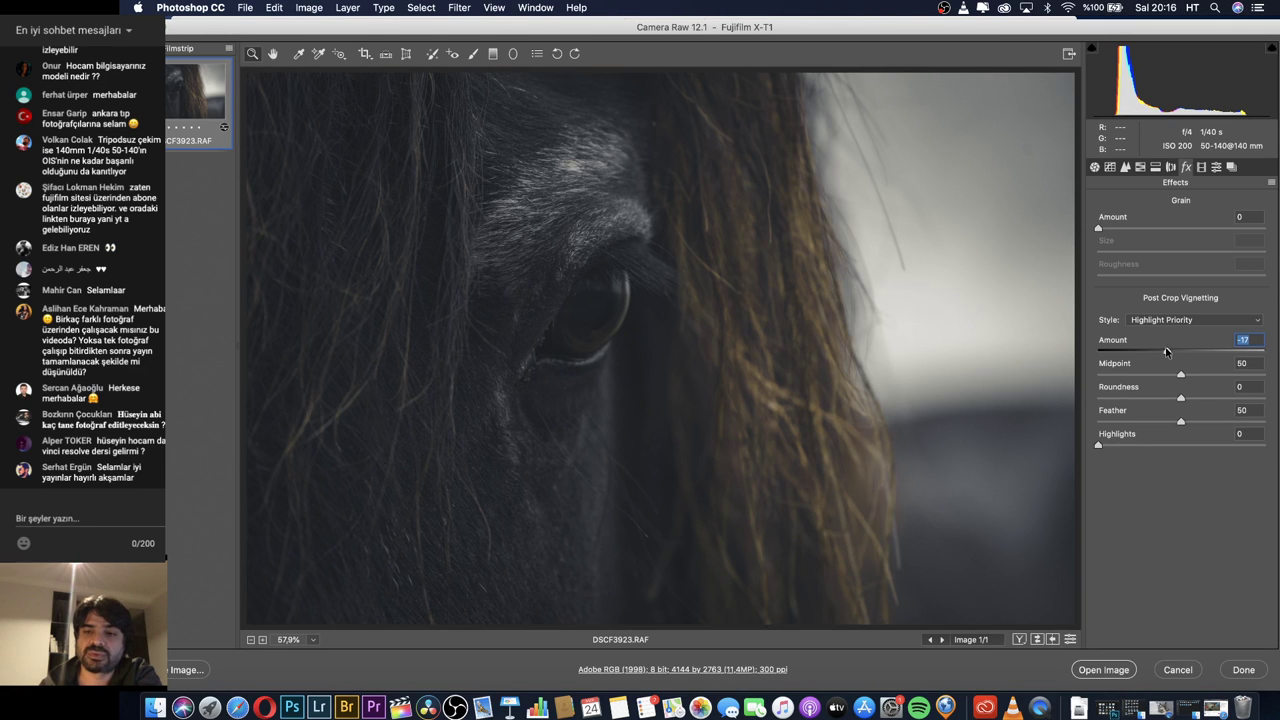
left_click_drag(1167, 354, 1167, 355)
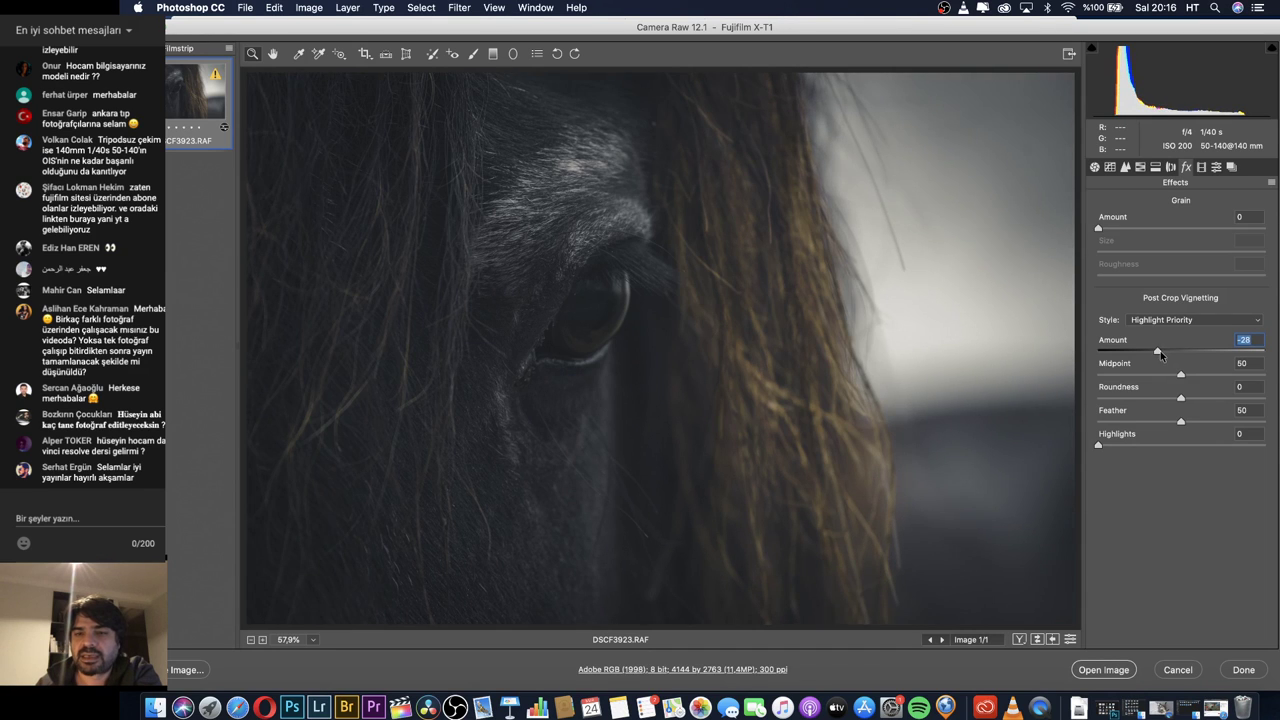
mouse_move(1172, 355)
left_mouse_down()
mouse_move(1211, 371)
mouse_move(1178, 372)
left_mouse_up()
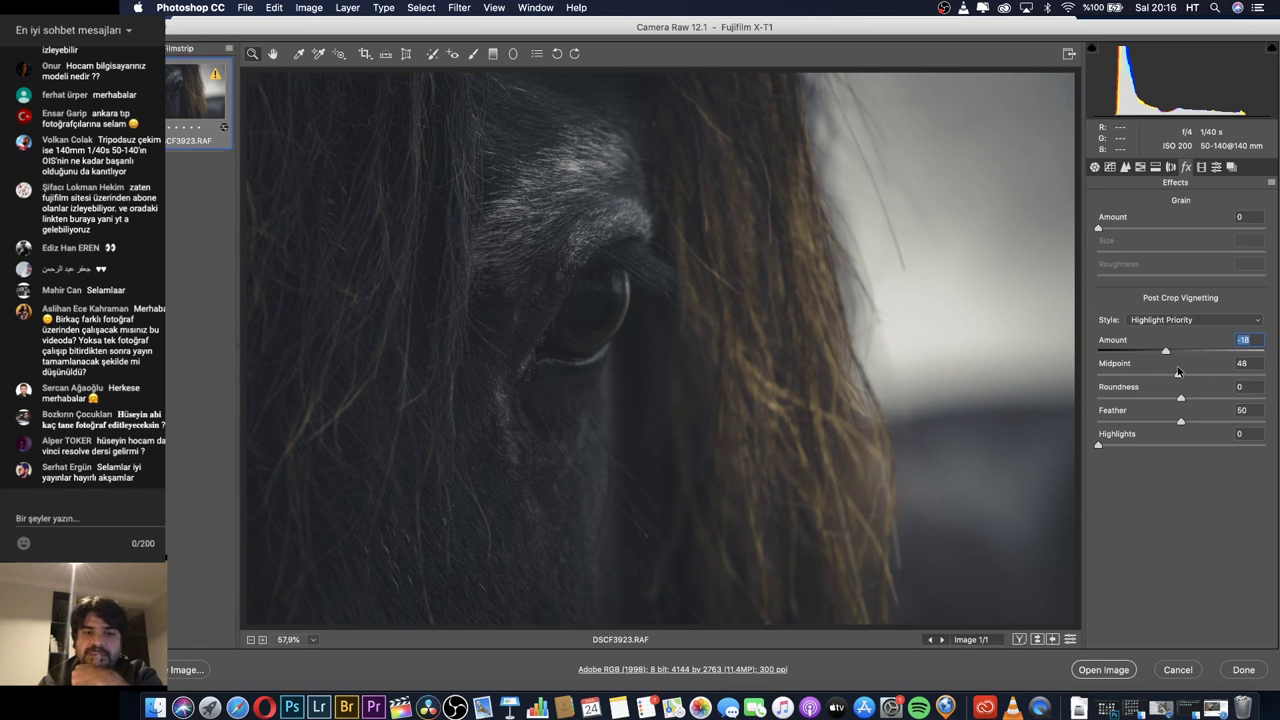
left_click_drag(1178, 372, 1093, 386)
left_click_drag(1182, 399, 1244, 388)
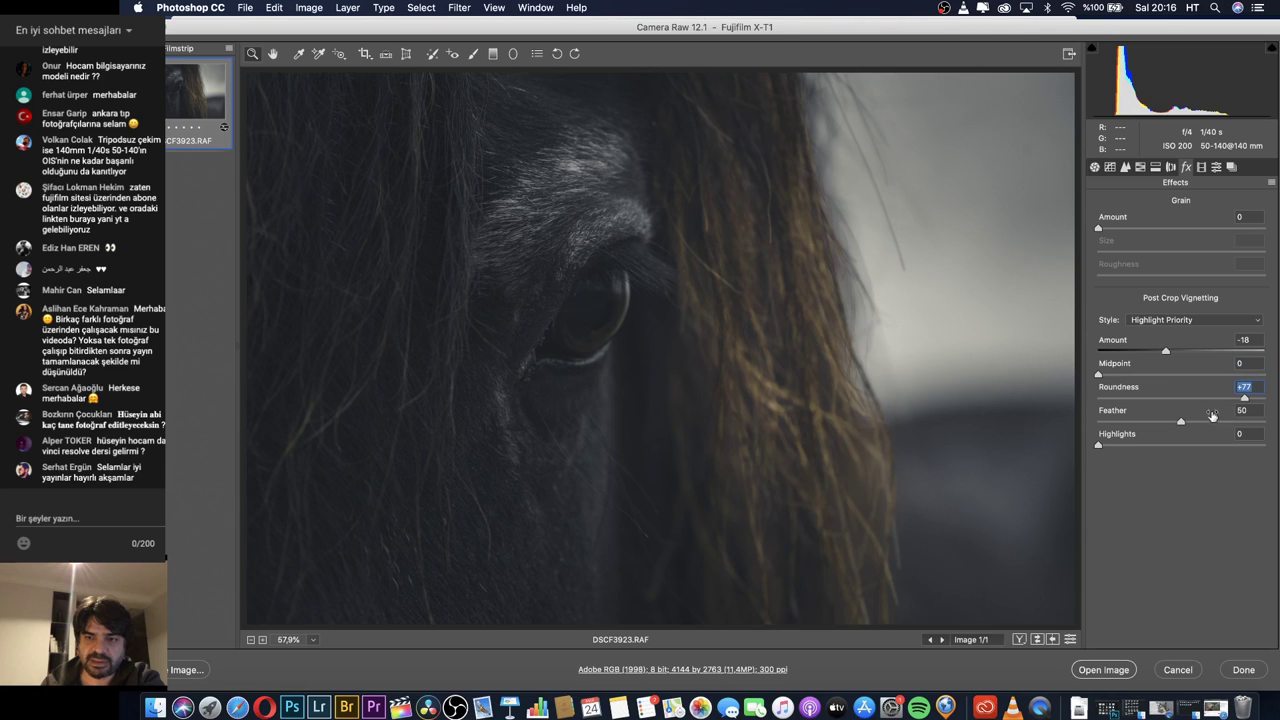
Set the vignette Feather to 100 and Highlights to 31.
left_click_drag(1181, 422, 1066, 422)
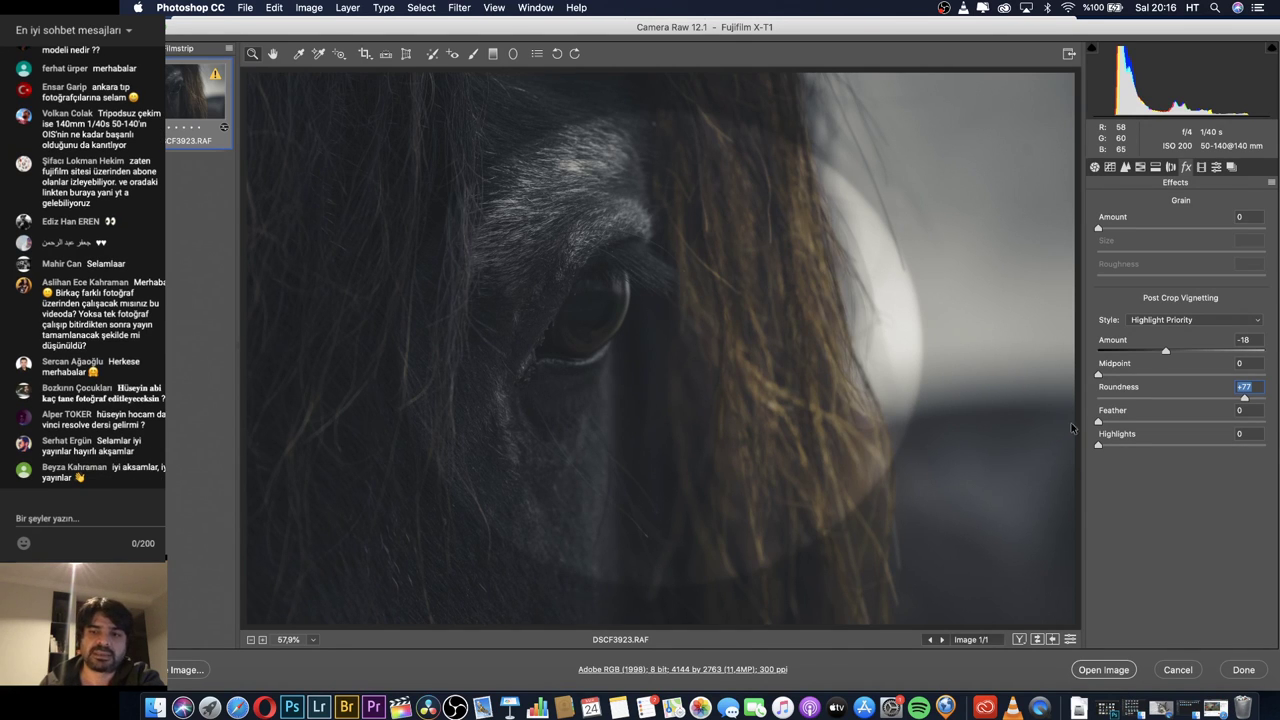
left_click_drag(1098, 422, 1265, 423)
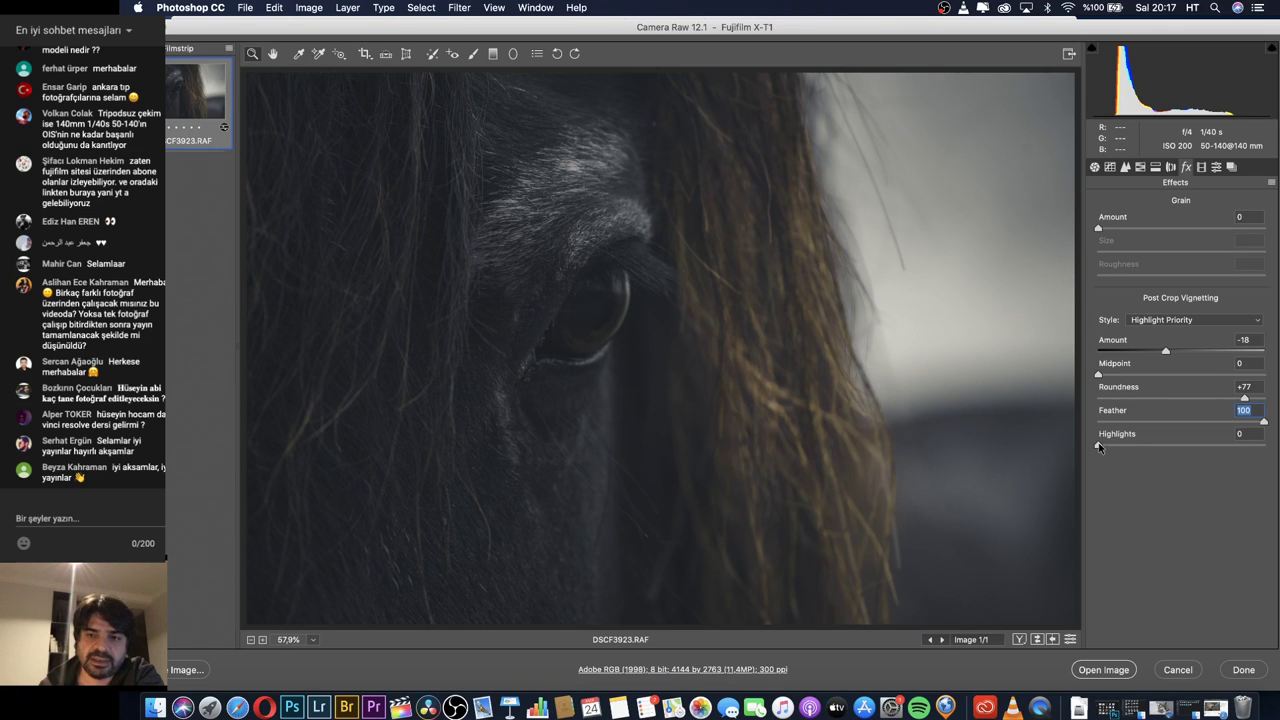
left_click_drag(1099, 447, 1150, 462)
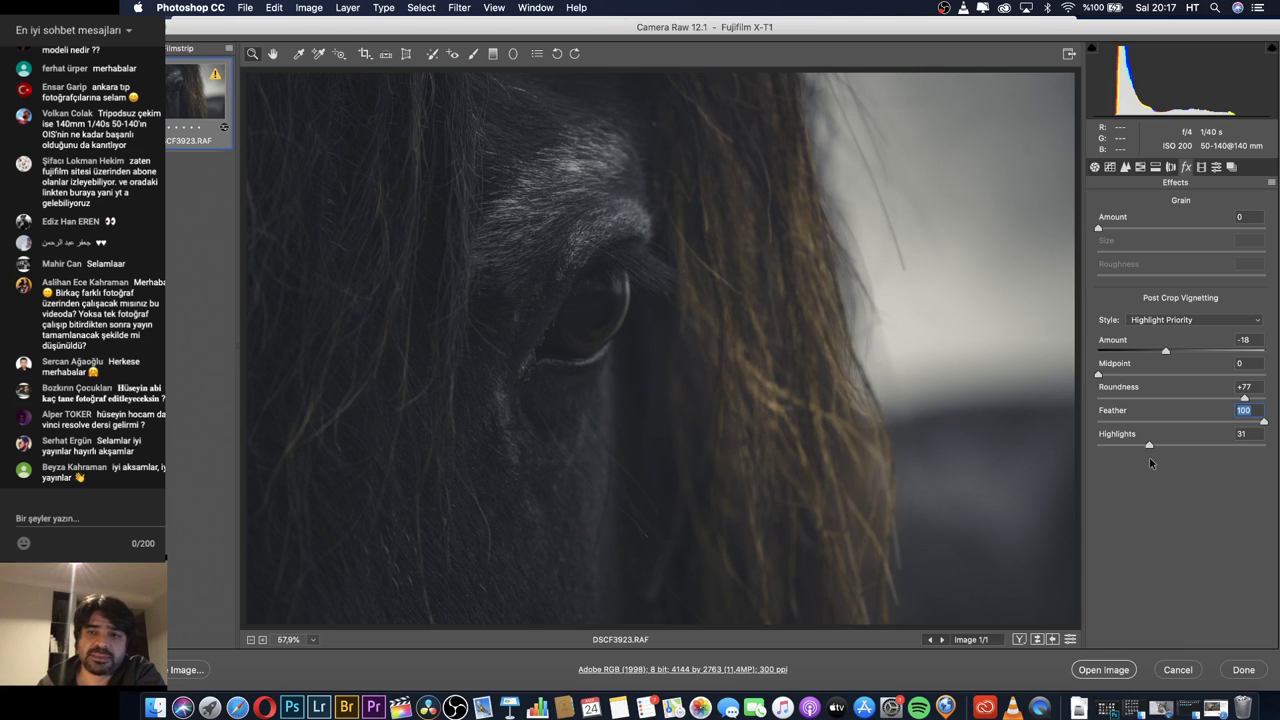
key("Tab")
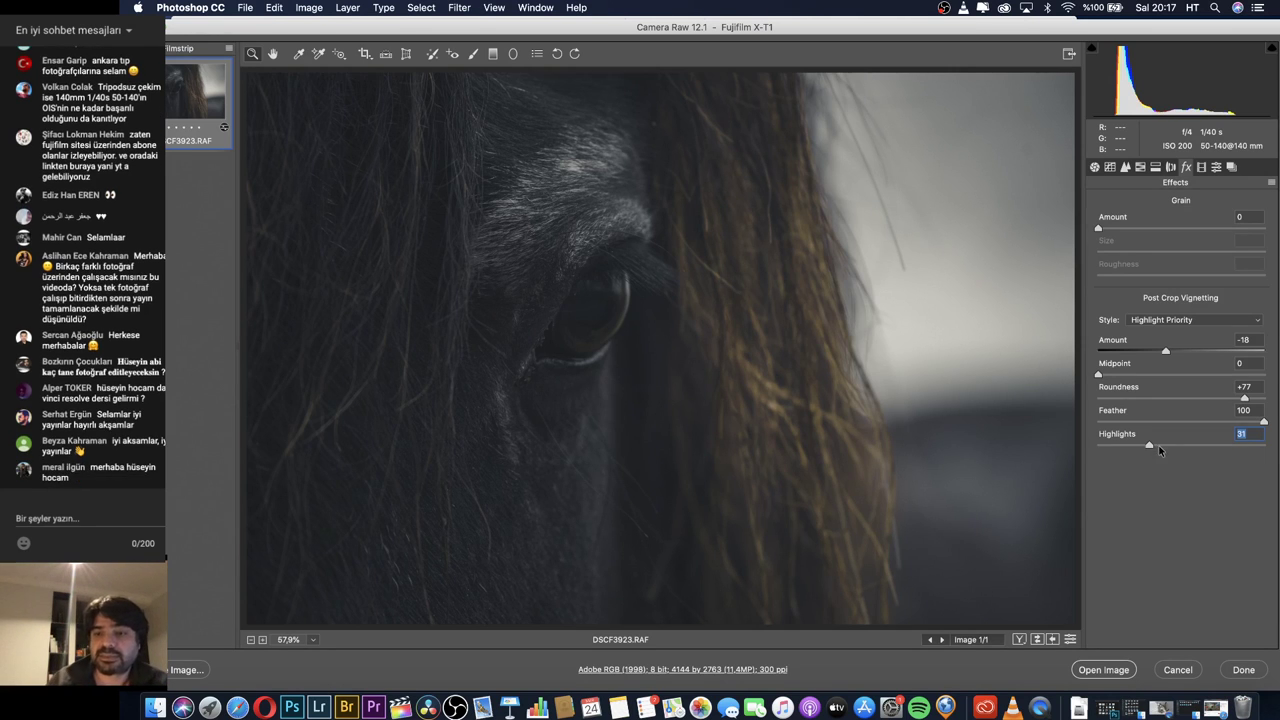
Raise the vignette Highlights to 100, keeping Amount at -18.
left_click_drag(1149, 446, 1275, 461)
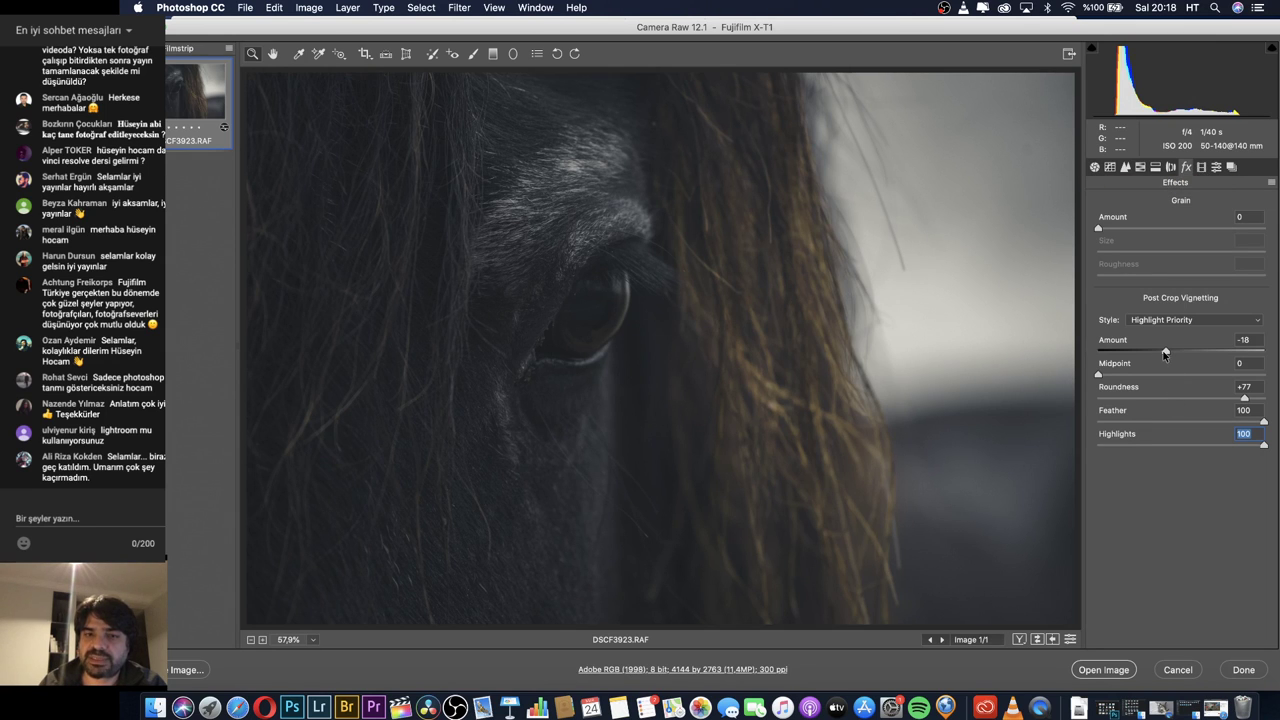
mouse_move(1165, 352)
left_mouse_down()
mouse_move(1153, 357)
mouse_move(1165, 355)
left_mouse_up()
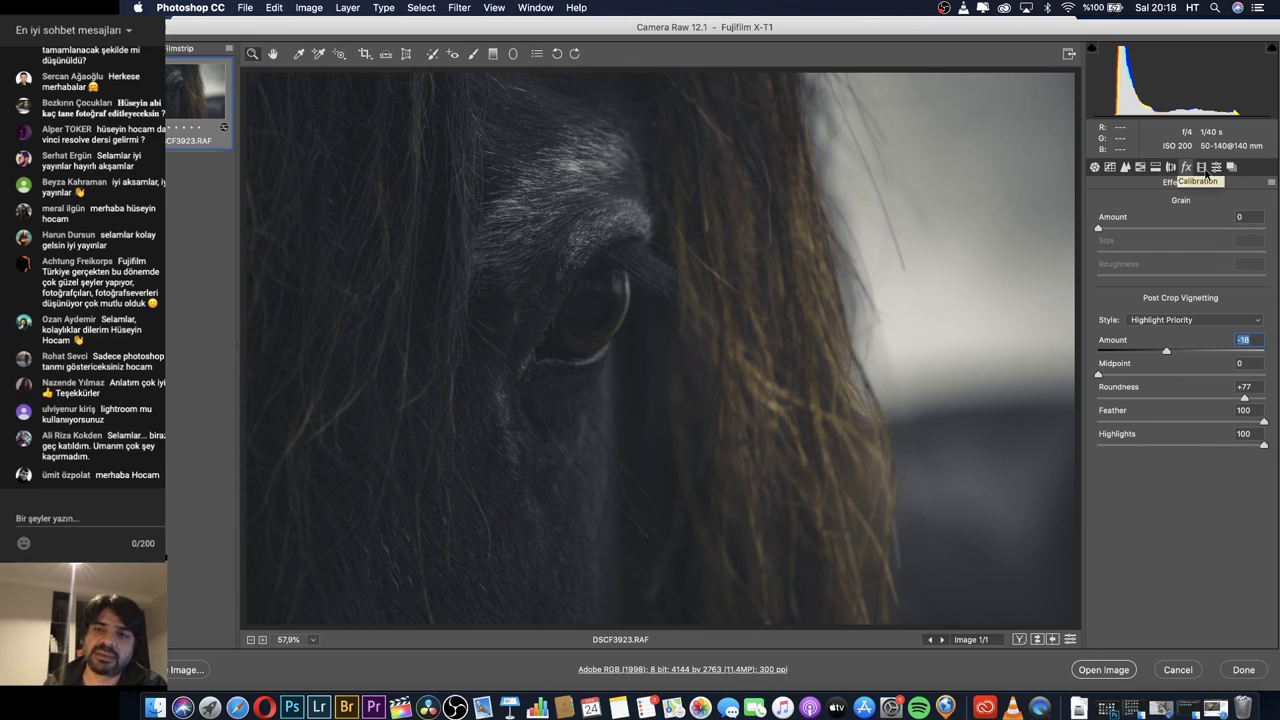
In the Basic panel, set Dehaze to -6 and Texture to +1, then return to Photoshop.
left_click(1094, 167)
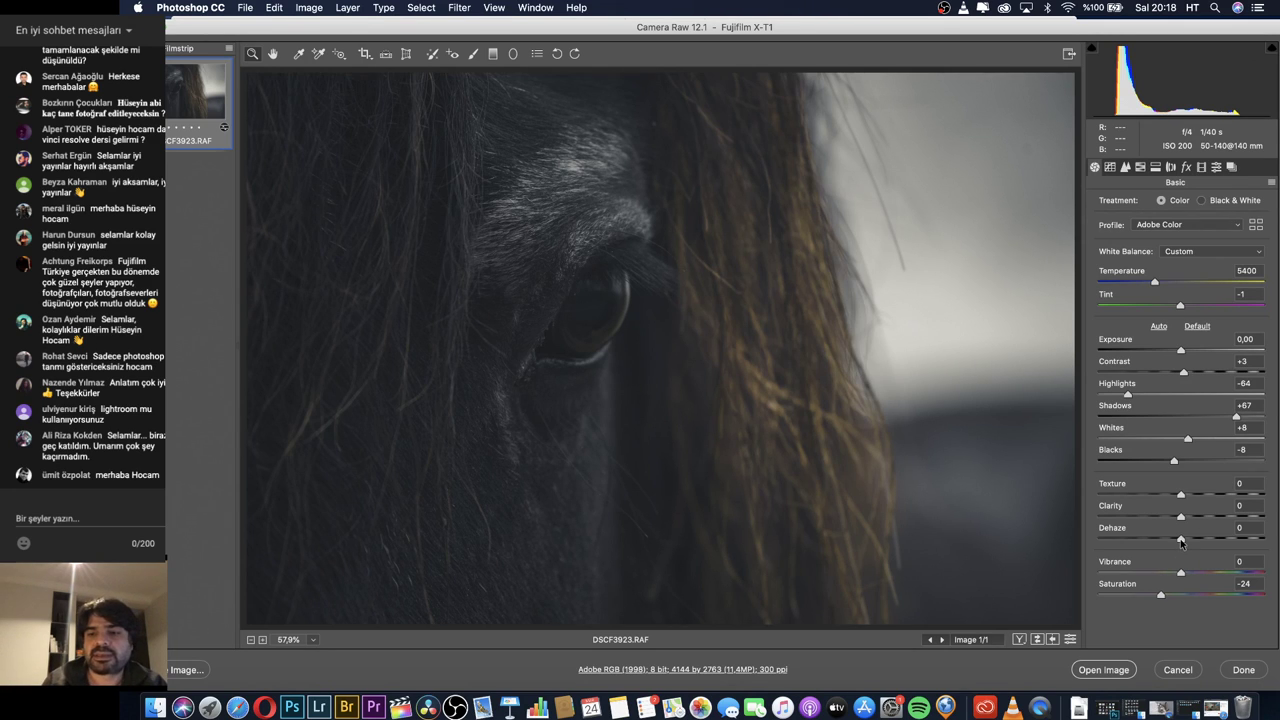
mouse_move(1181, 541)
left_mouse_down()
mouse_move(1196, 542)
mouse_move(1168, 545)
mouse_move(1183, 545)
left_mouse_up()
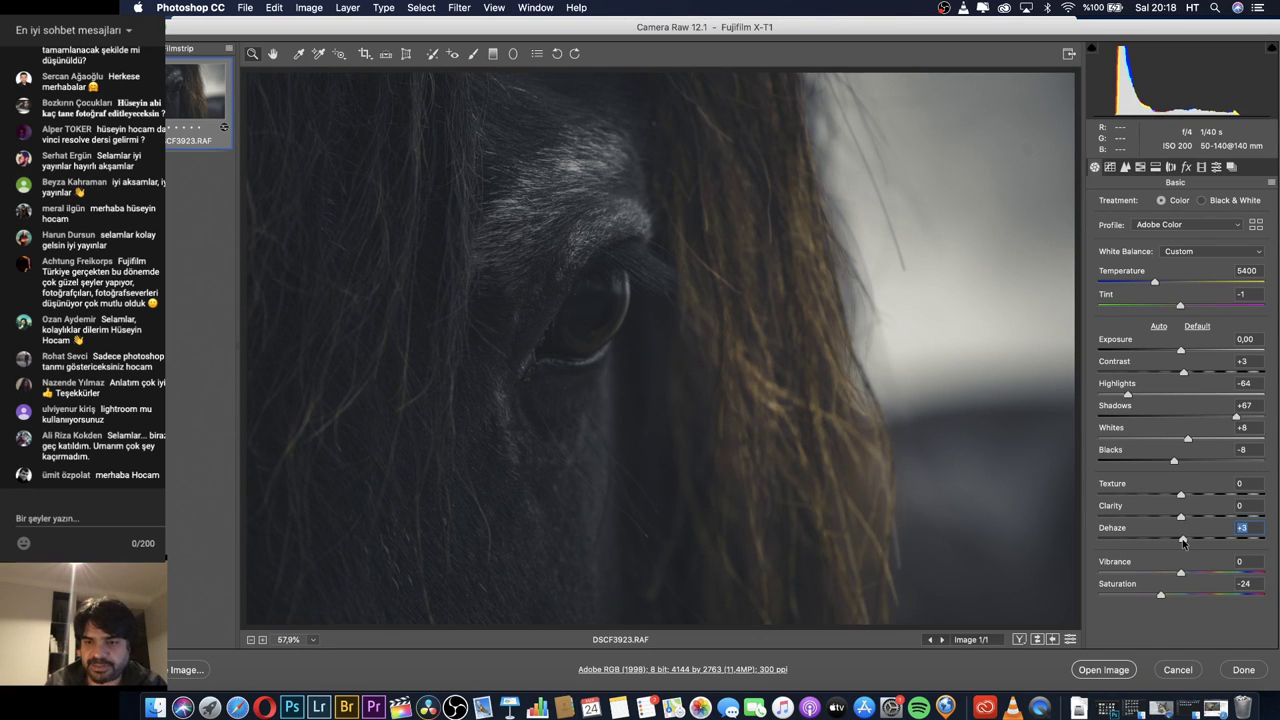
left_click_drag(1183, 542, 1177, 545)
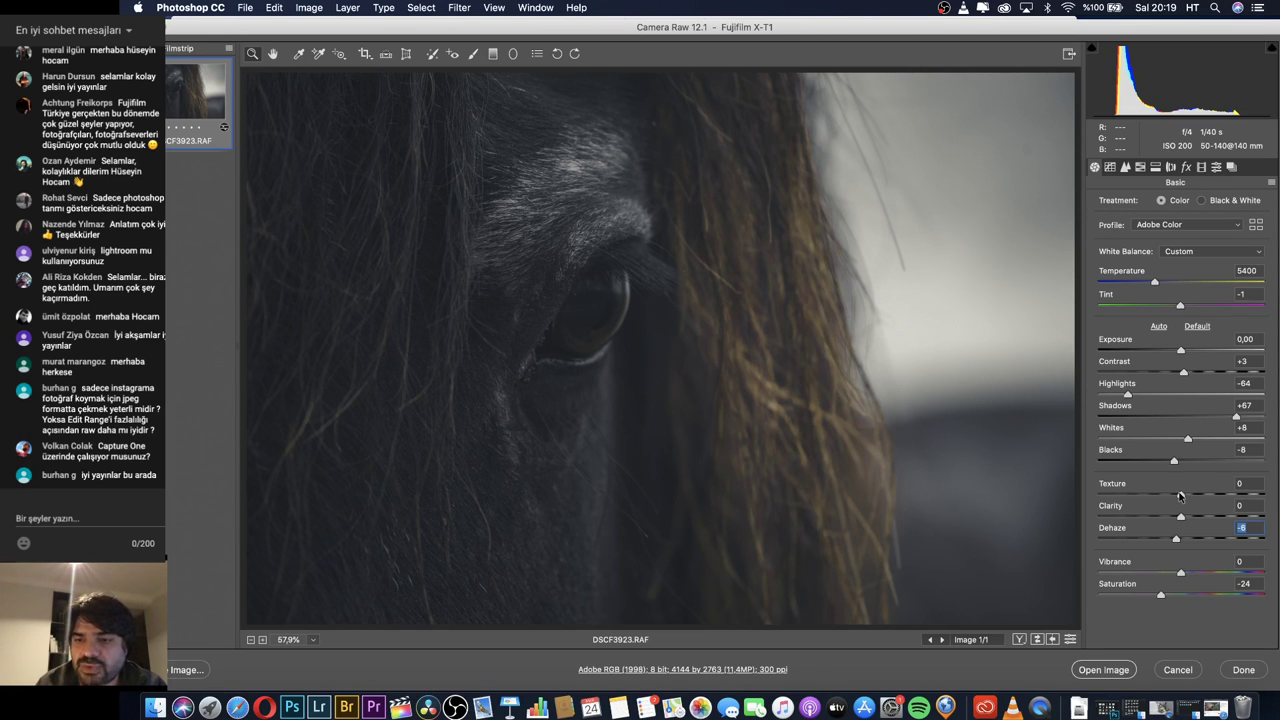
left_click_drag(1180, 496, 1185, 498)
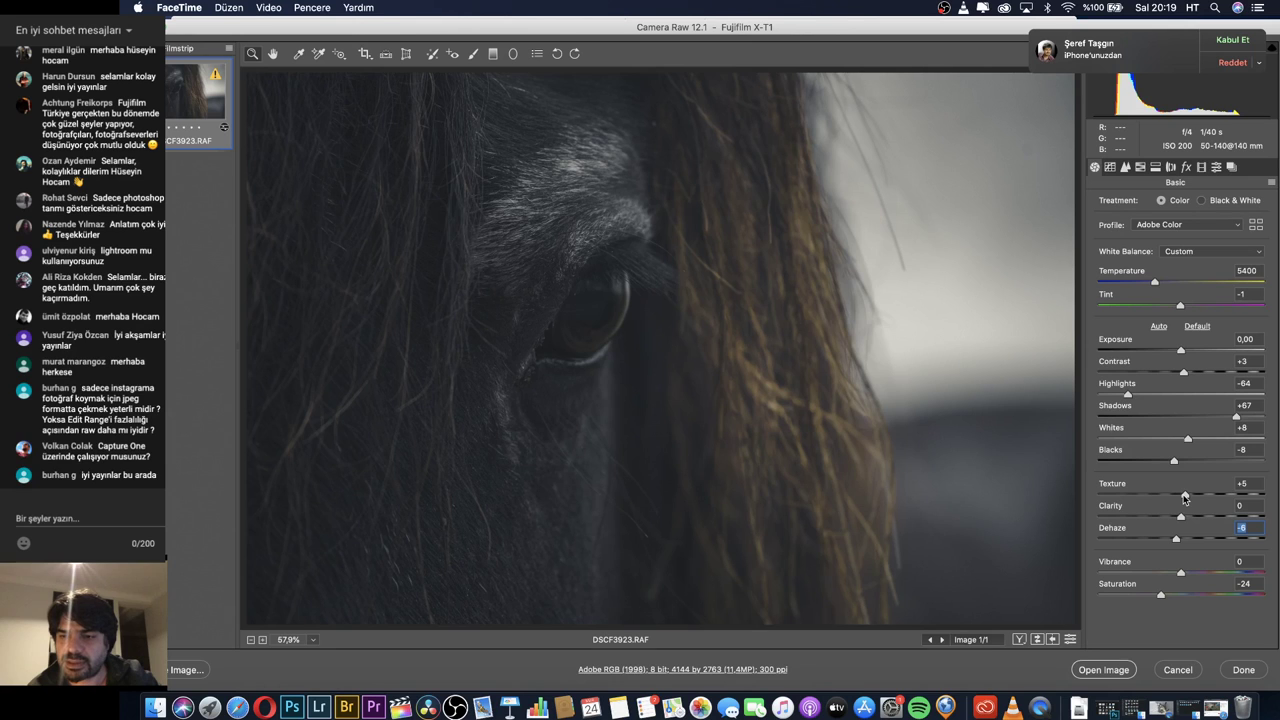
left_click_drag(1185, 498, 1181, 498)
key("super+Tab")
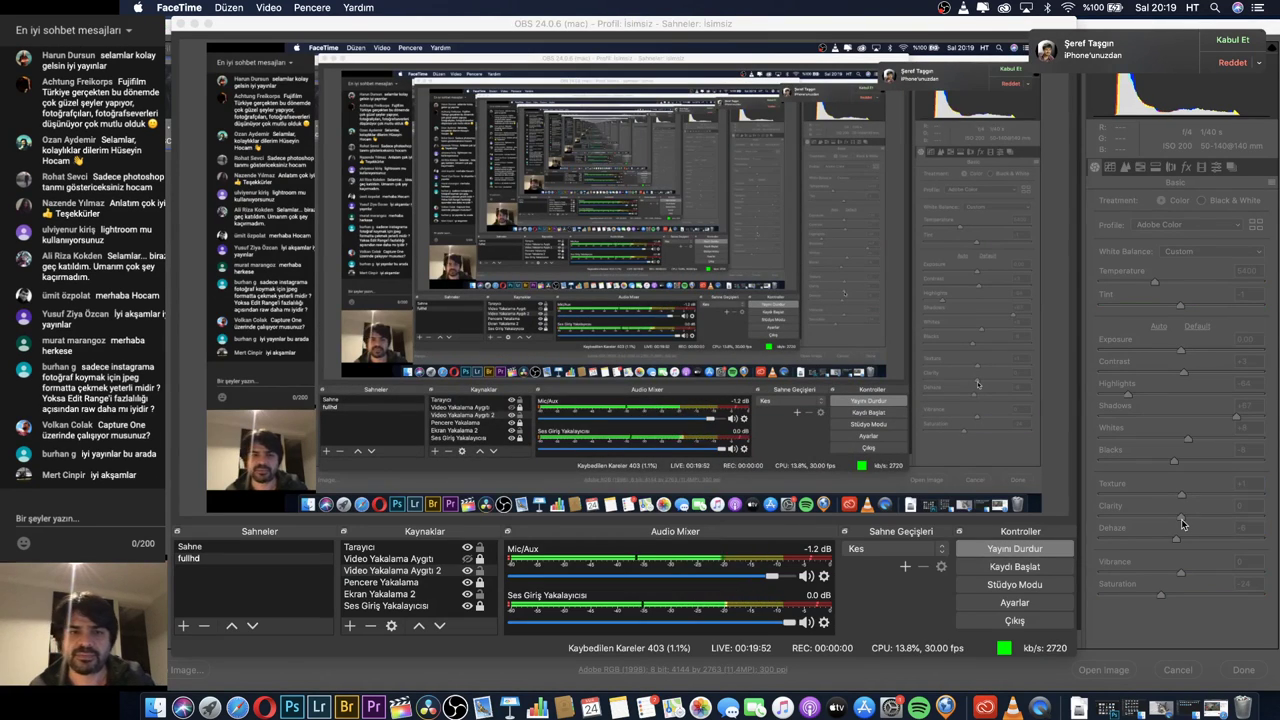
left_click(292, 707)
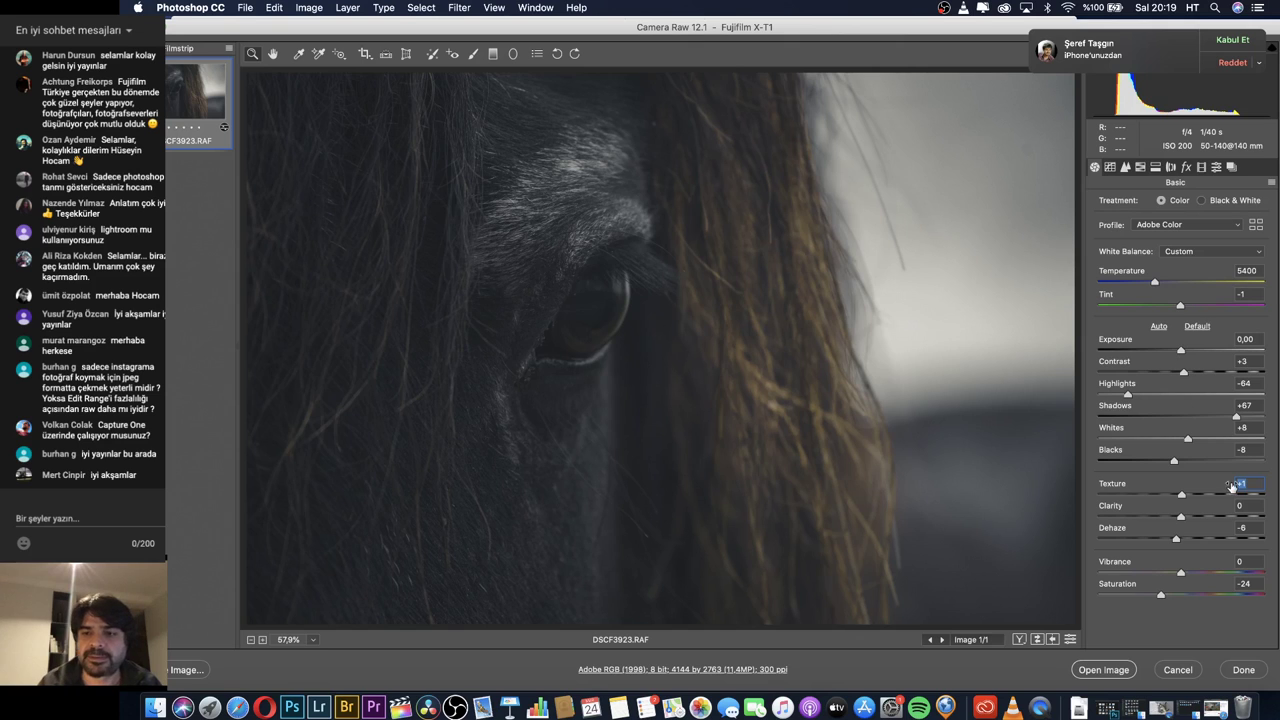
In the Basic panel, set Shadows to +72 and Exposure to -0.40.
left_click_drag(1234, 418, 1242, 422)
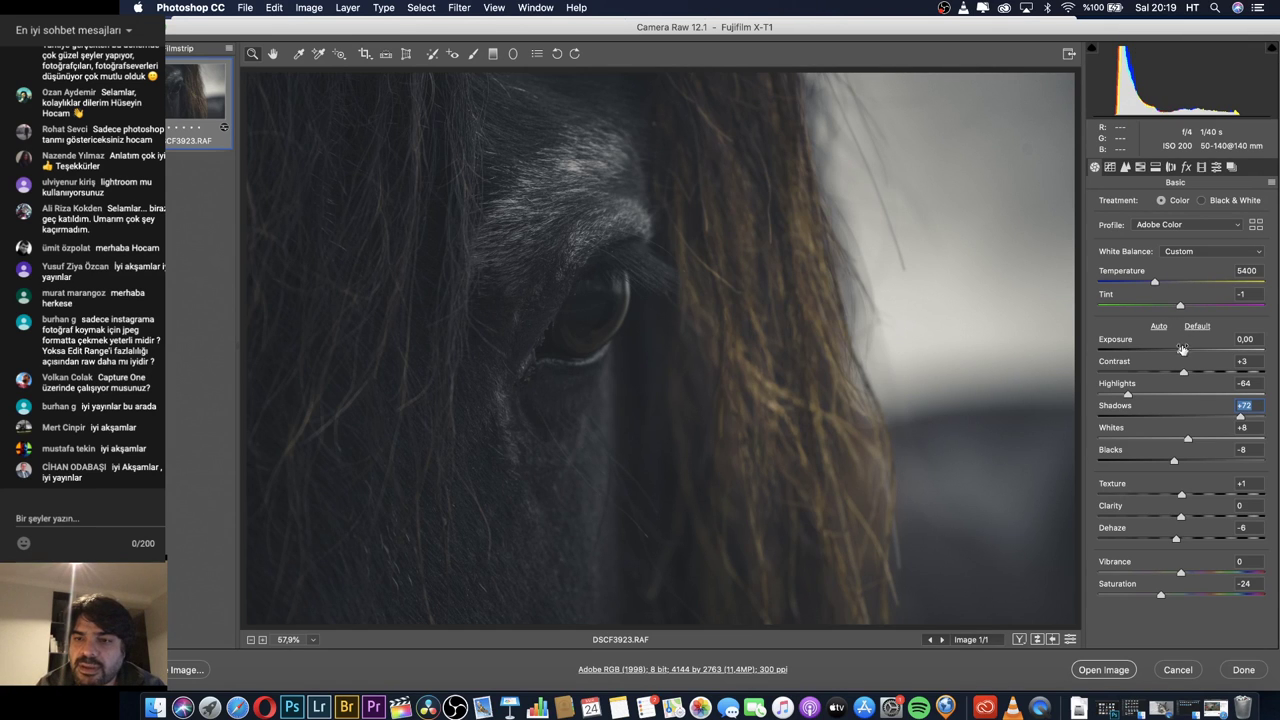
left_click_drag(1181, 352, 1175, 353)
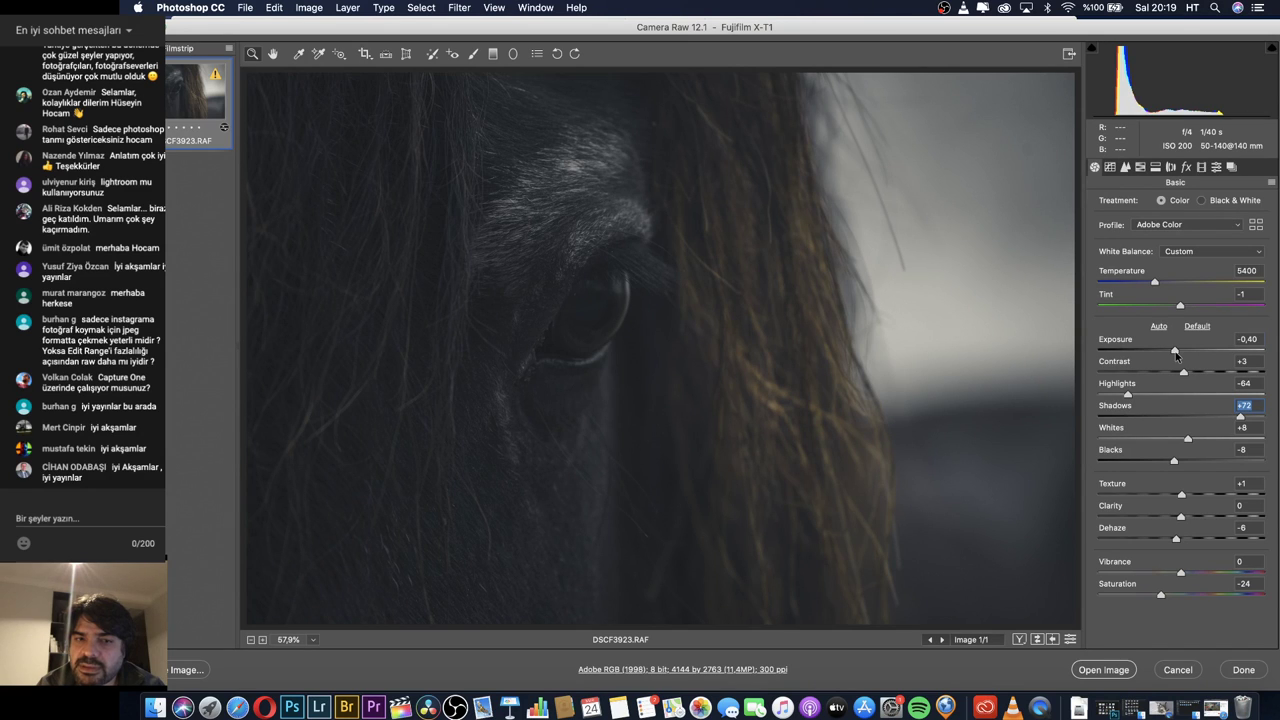
left_click(1176, 354)
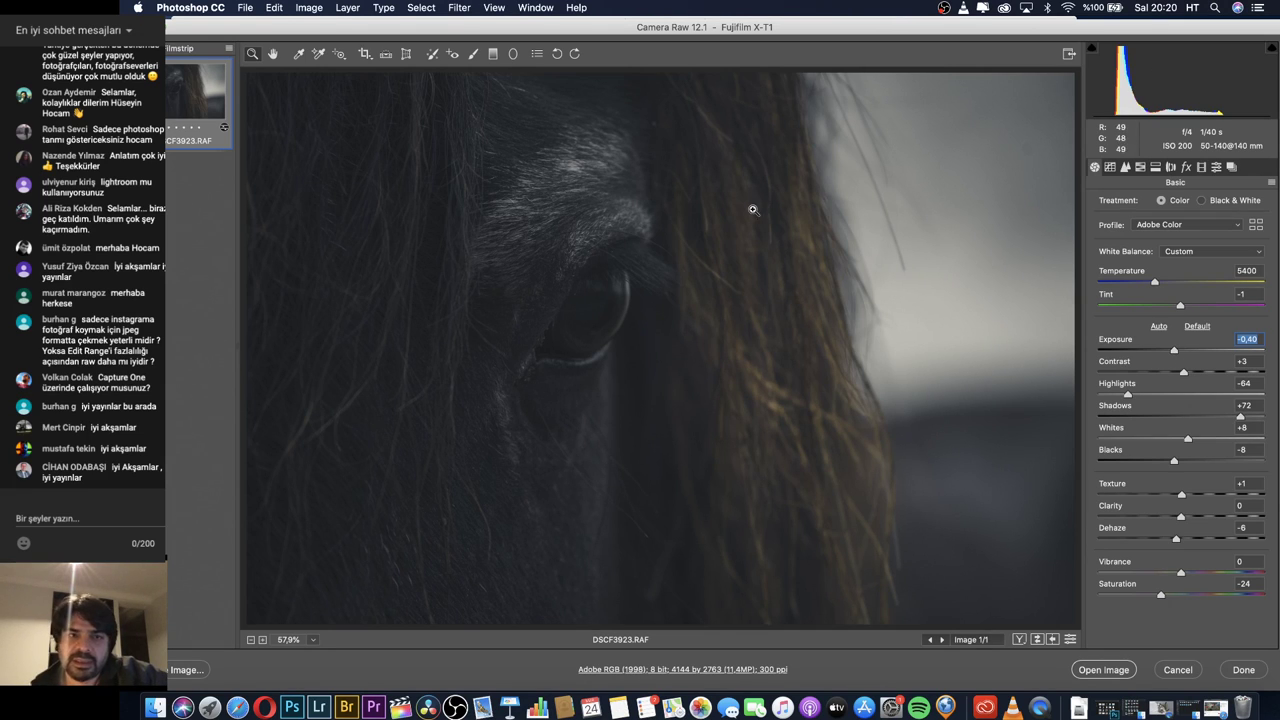
Select the Adjustment Brush and reset it to Exposure +0.50 with all other sliders at 0.
left_click(474, 55)
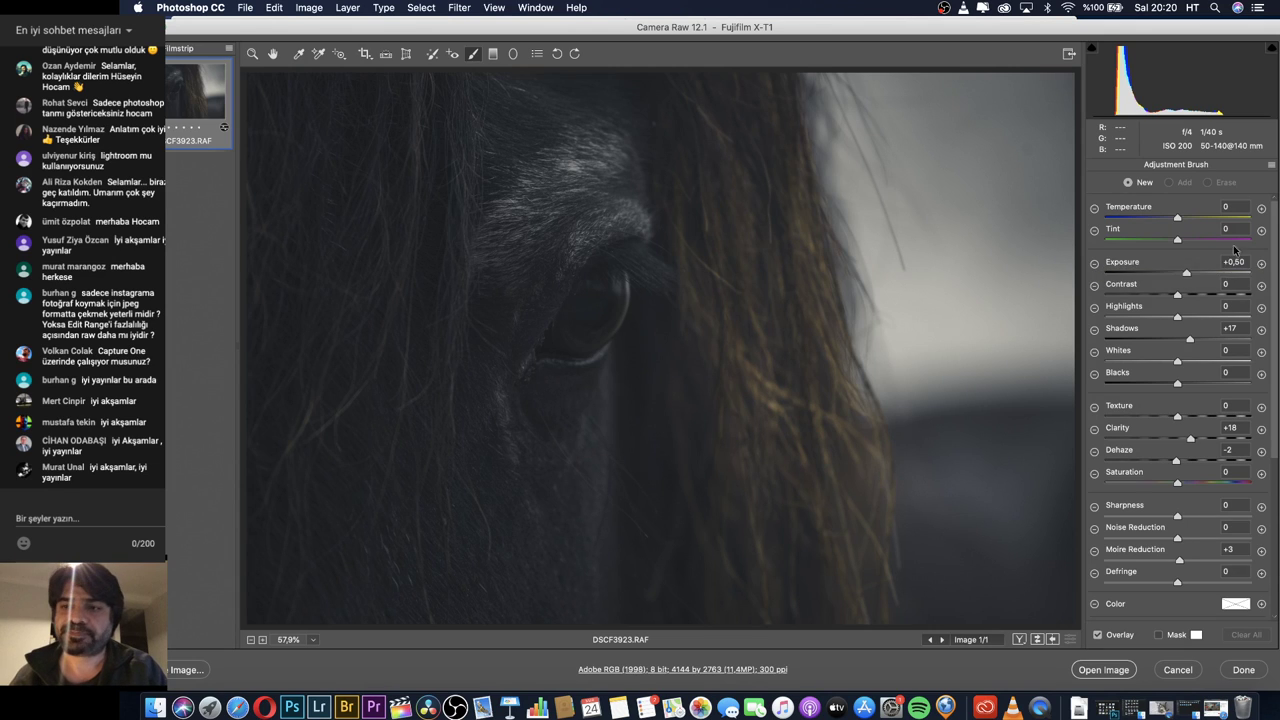
left_click(1262, 263)
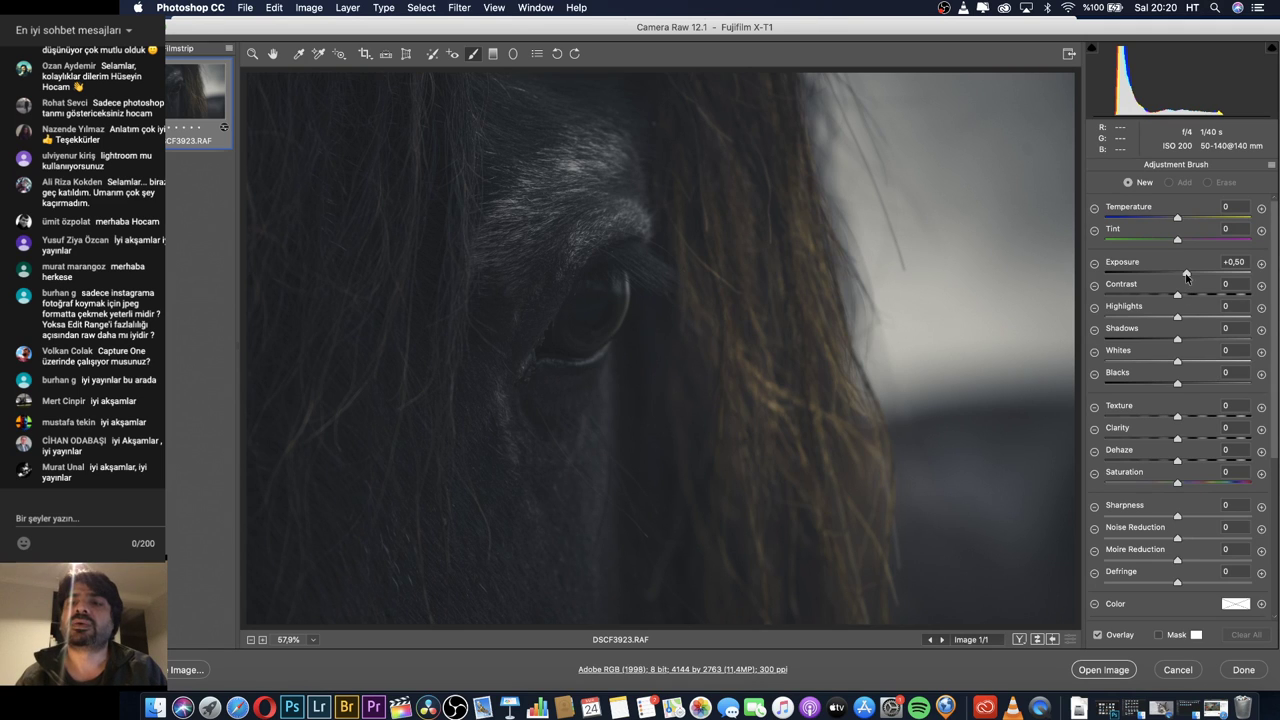
Set the Adjustment Brush Size to 12 and turn Auto Mask off.
scroll(1203, 516, "down", 5)
left_click_drag(1118, 411, 1130, 412)
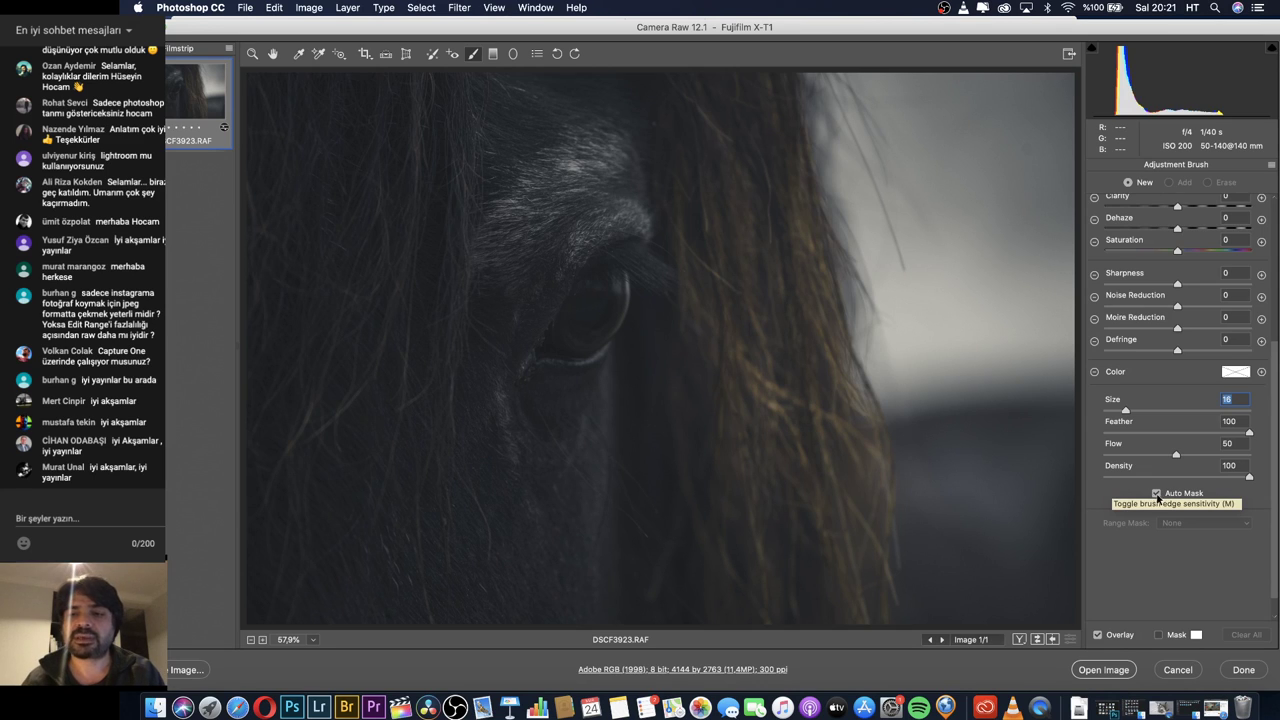
left_click(1156, 494)
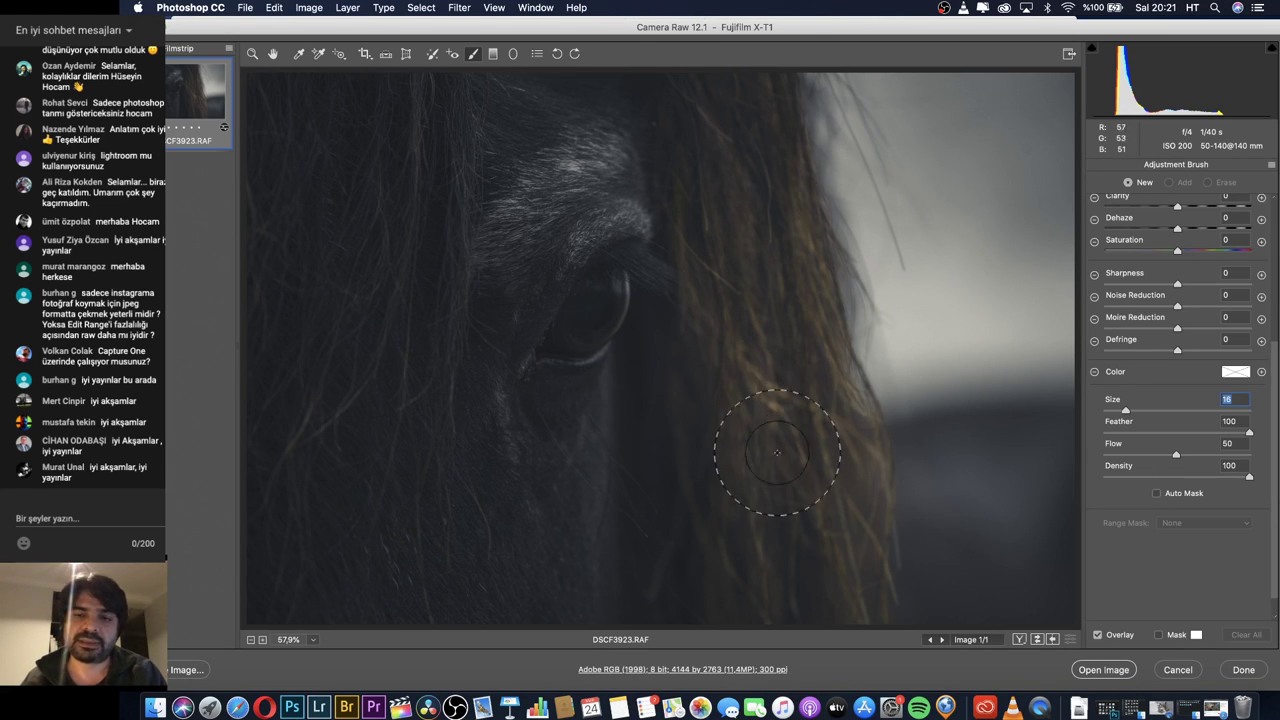
left_click_drag(1124, 409, 1118, 410)
Brush over the mane and set Temperature +7, Tint -17, Exposure +0.25, Highlights -10, Whites +2, Blacks -3.
mouse_move(766, 471)
left_mouse_down()
mouse_move(712, 205)
mouse_move(738, 122)
mouse_move(765, 259)
mouse_move(815, 360)
mouse_move(836, 476)
mouse_move(796, 588)
left_mouse_up()
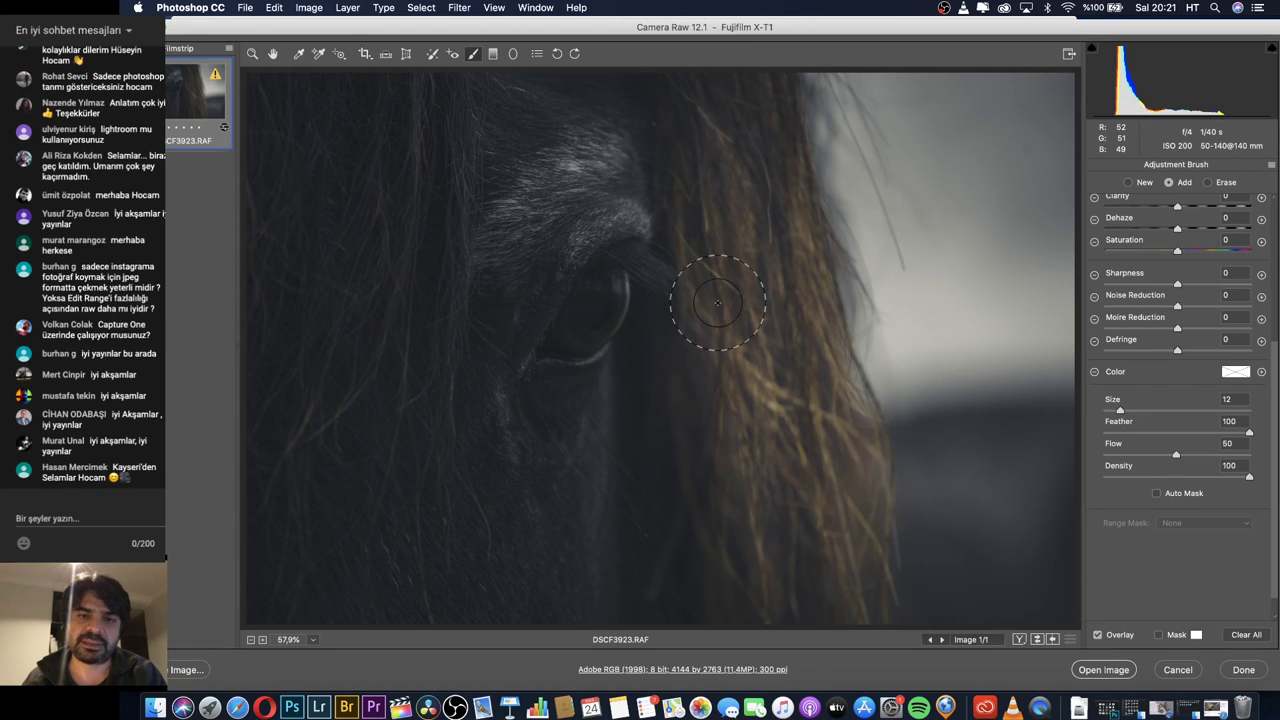
mouse_move(750, 204)
left_mouse_down()
mouse_move(771, 343)
mouse_move(766, 566)
left_mouse_up()
scroll(1160, 400, "up", 5)
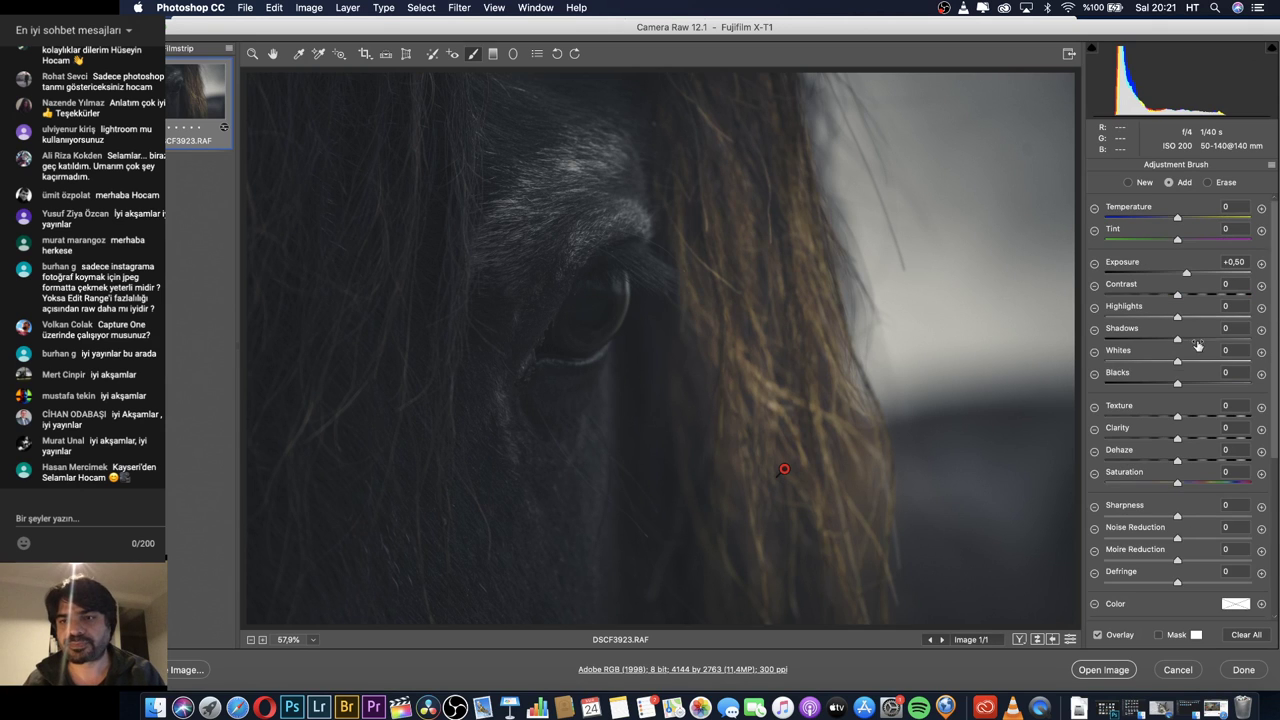
mouse_move(1177, 273)
left_mouse_down()
mouse_move(1198, 276)
mouse_move(1183, 277)
left_mouse_up()
mouse_move(1178, 218)
left_mouse_down()
mouse_move(1203, 224)
mouse_move(1182, 226)
mouse_move(1165, 244)
mouse_move(1191, 245)
mouse_move(1166, 252)
left_mouse_up()
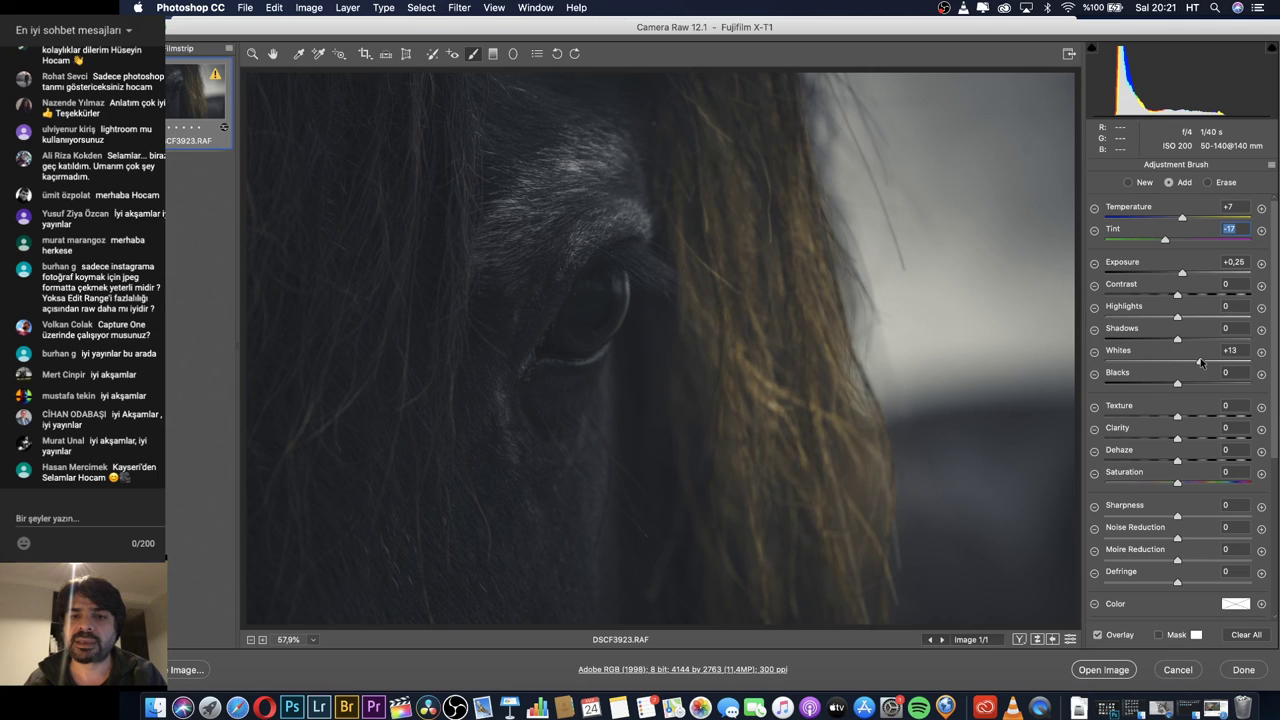
left_click_drag(1177, 363, 1178, 366)
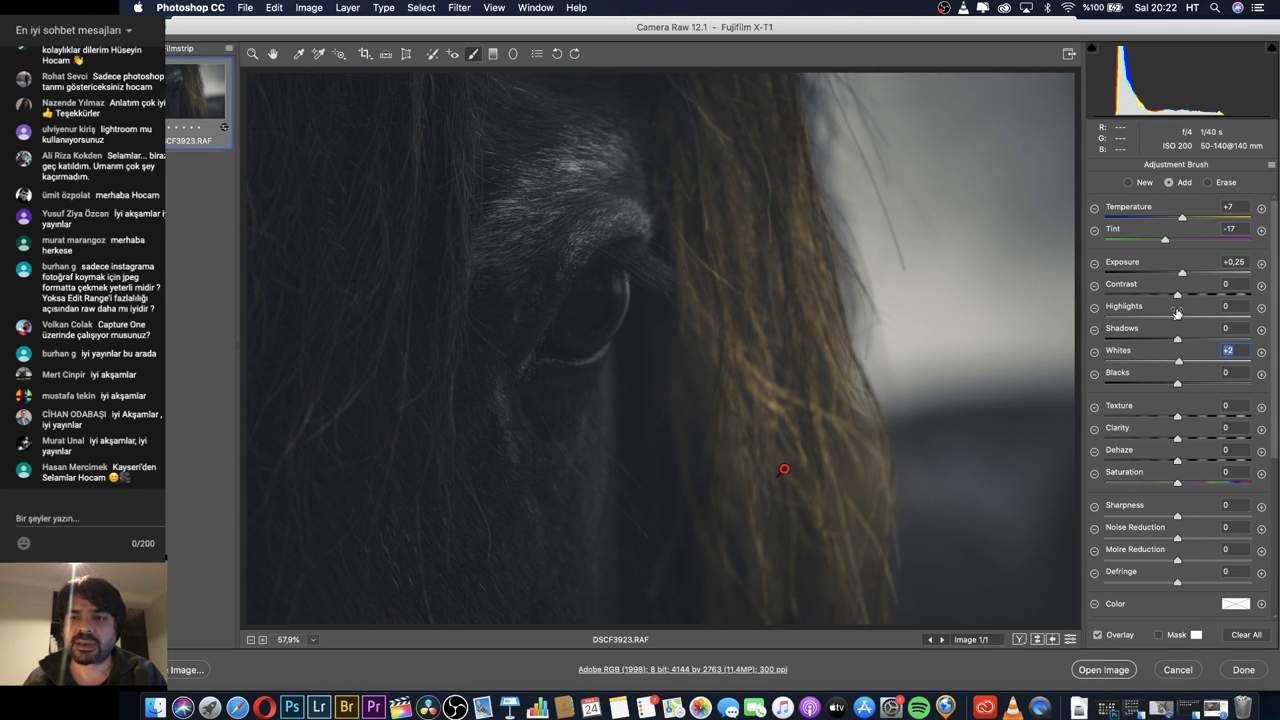
mouse_move(1177, 318)
left_mouse_down()
mouse_move(1140, 320)
mouse_move(1192, 320)
mouse_move(1168, 322)
left_mouse_up()
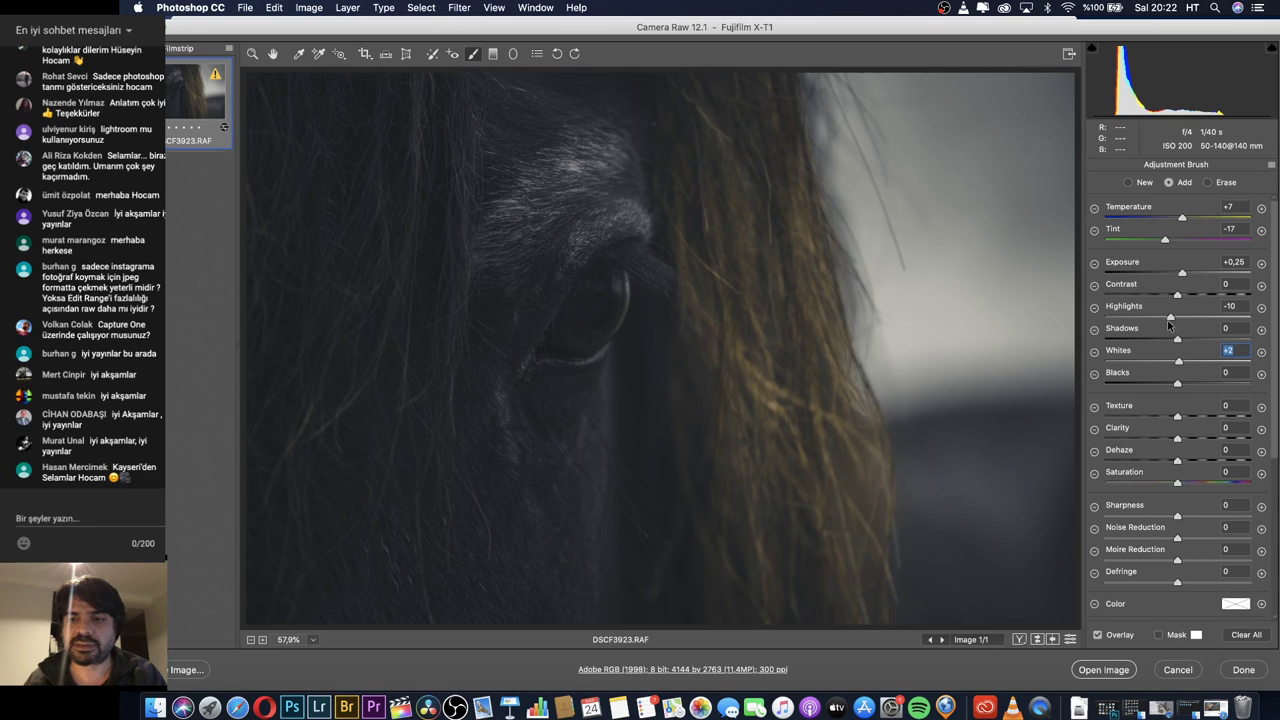
left_click_drag(1177, 383, 1176, 386)
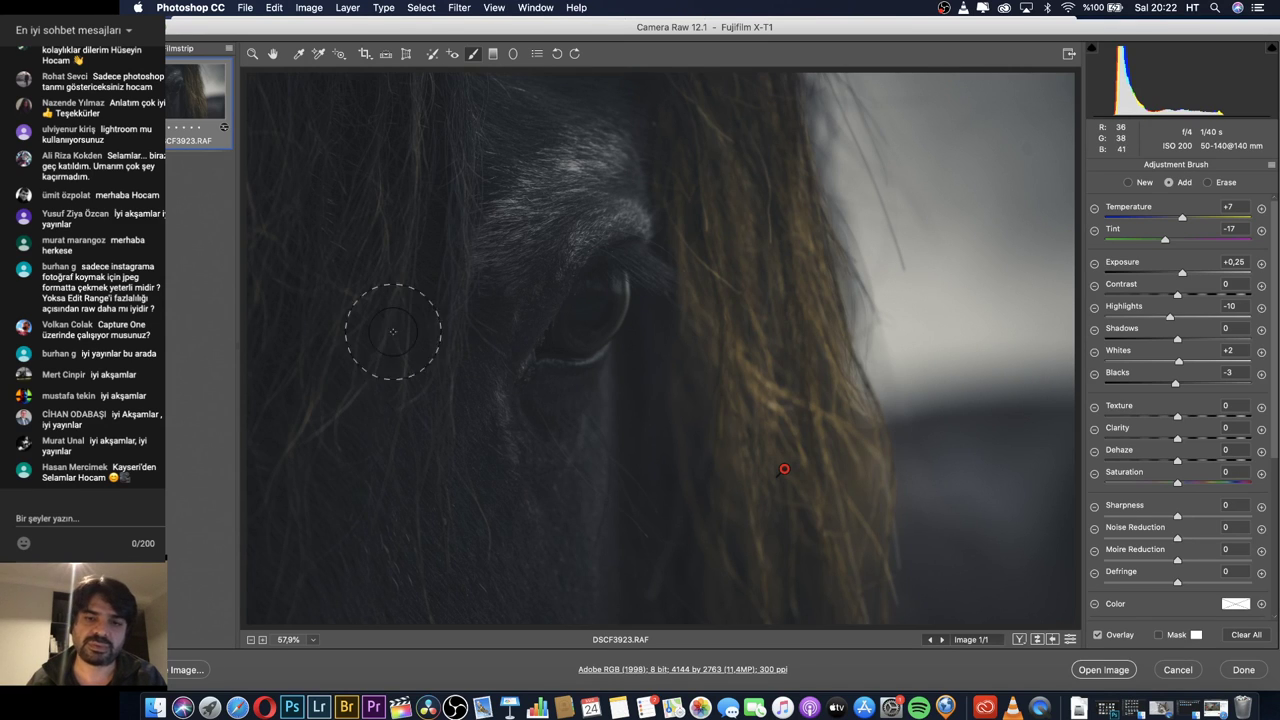
Paint a new brush adjustment over the upper-left hair and set its Exposure to +0.95.
left_click(1128, 182)
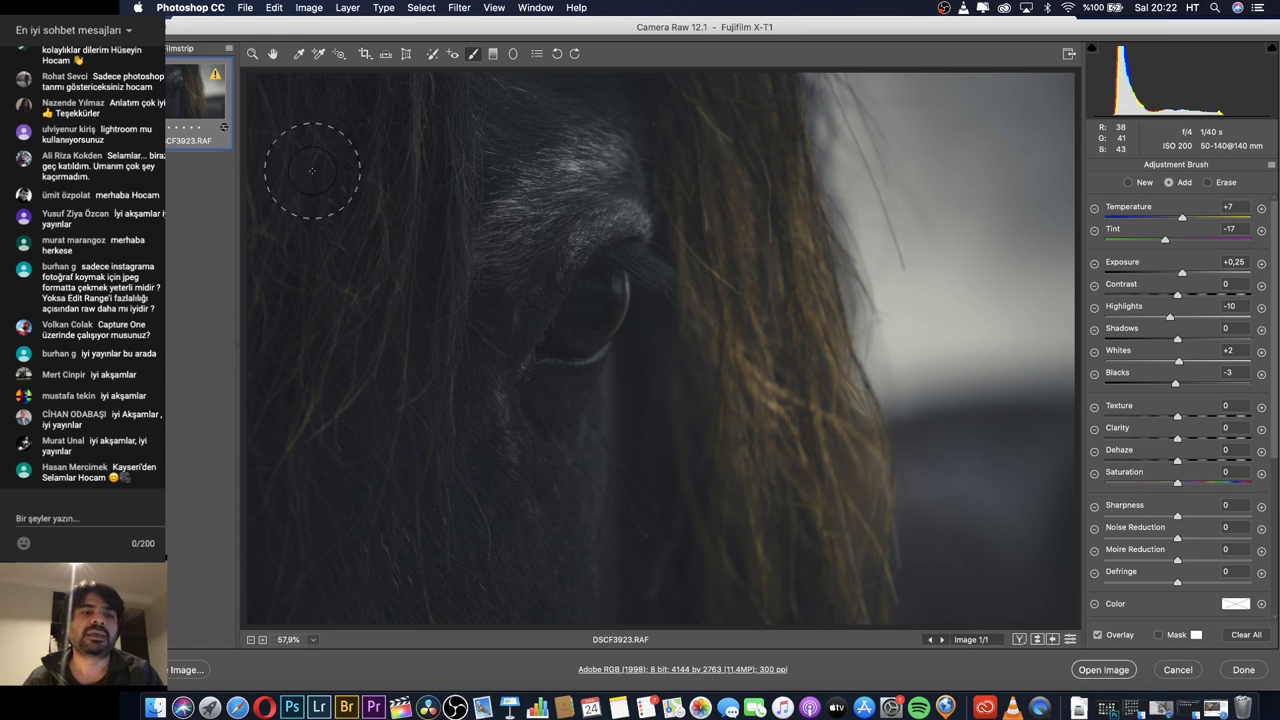
left_click_drag(316, 382, 266, 434)
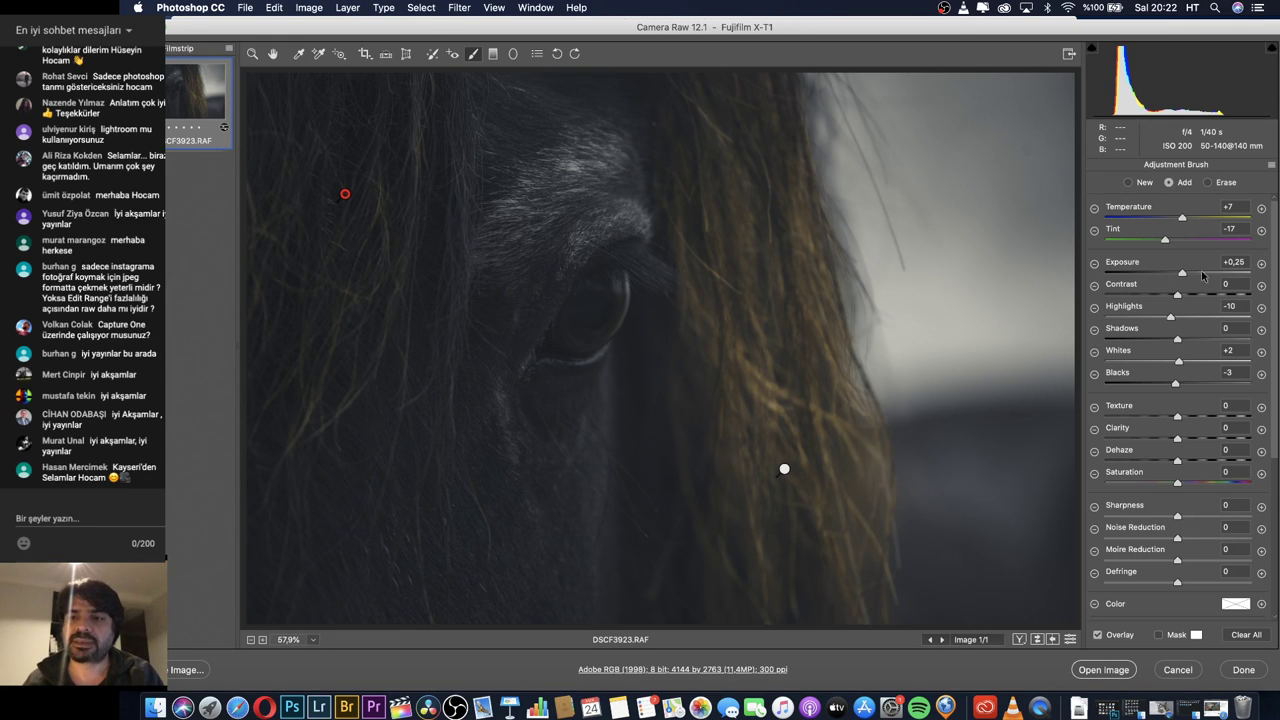
left_click_drag(1189, 272, 1194, 277)
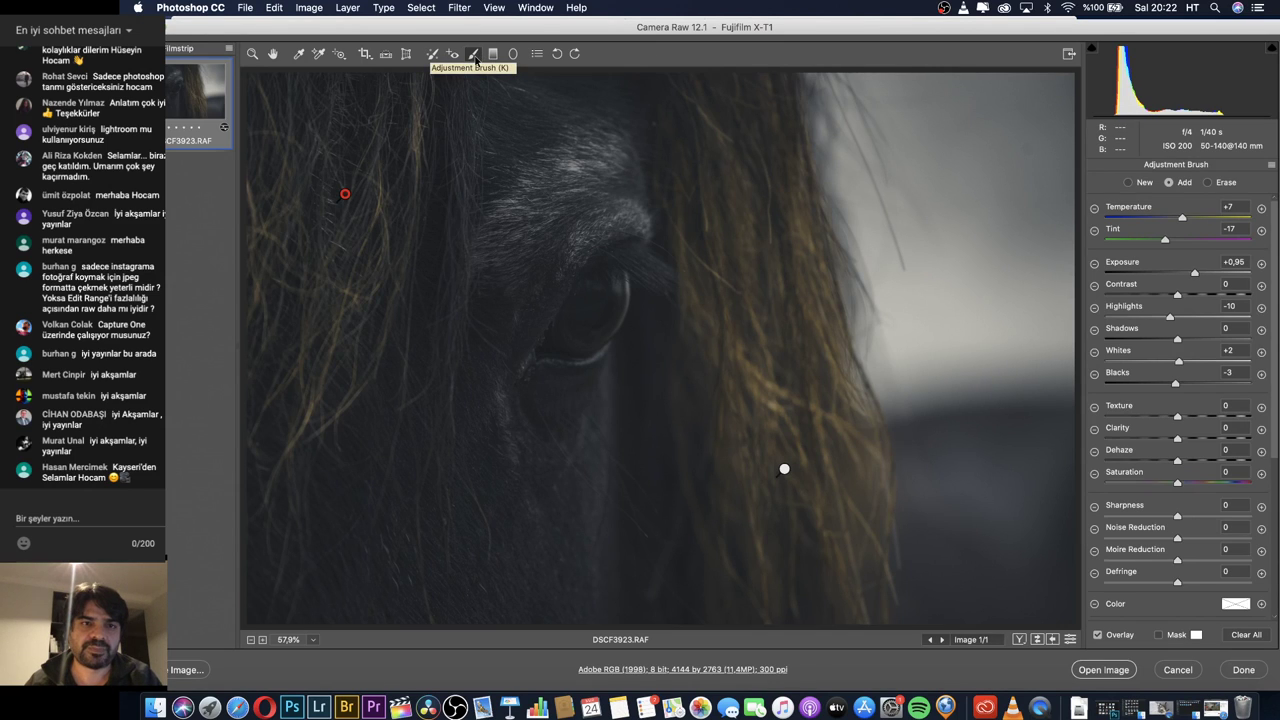
Paint a new size-6 brush adjustment on the horse's eye with Exposure +1.75 and Contrast +38.
left_click(1130, 182)
scroll(1170, 530, "down", 5)
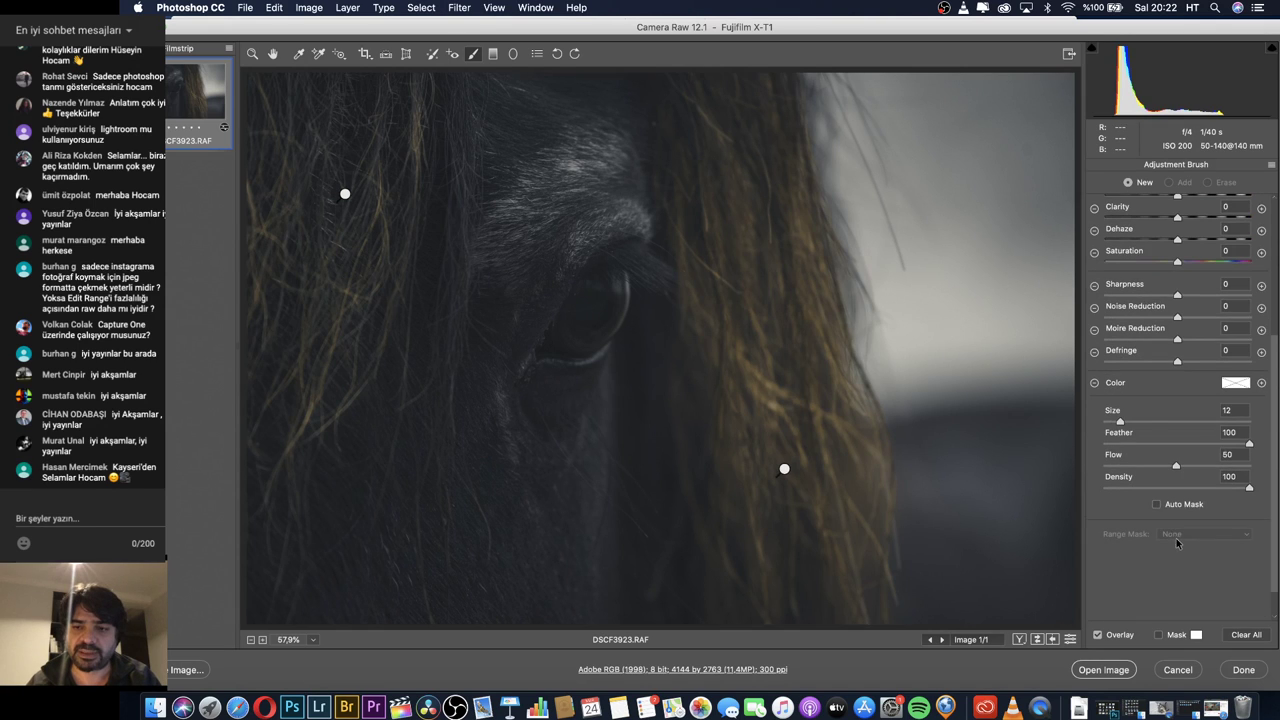
left_click_drag(1119, 422, 1113, 421)
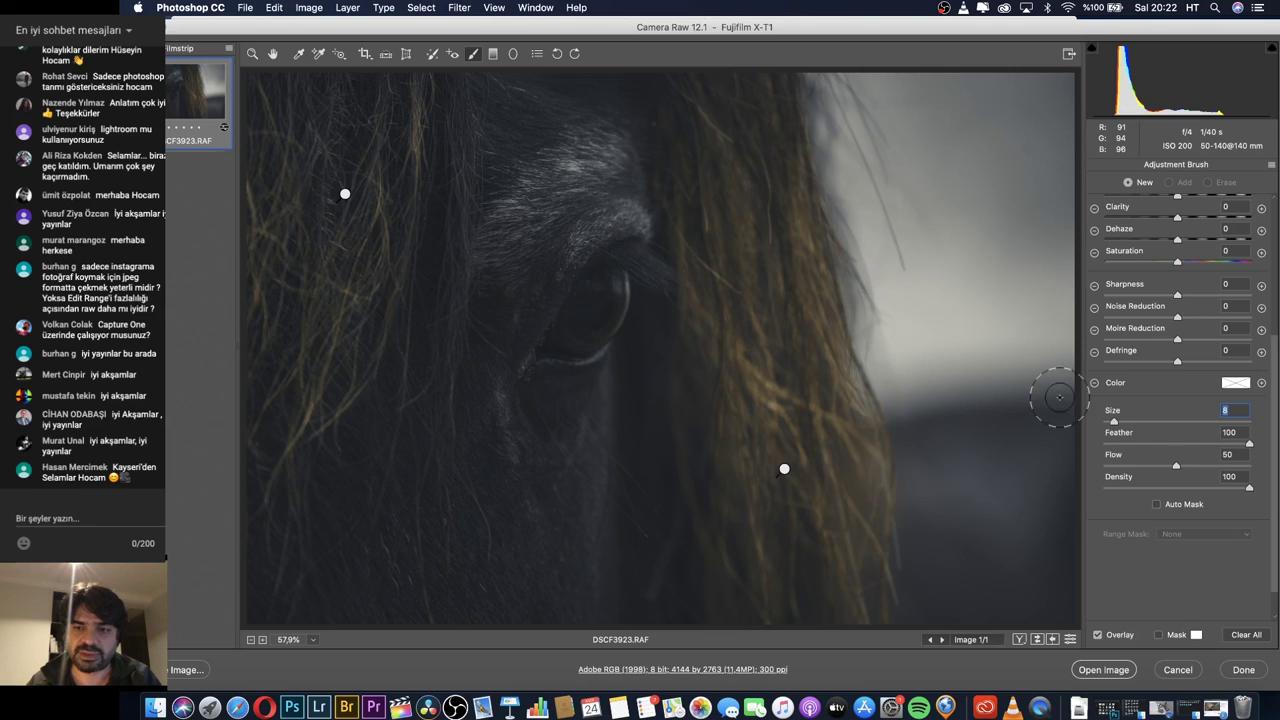
left_click_drag(1113, 422, 1111, 422)
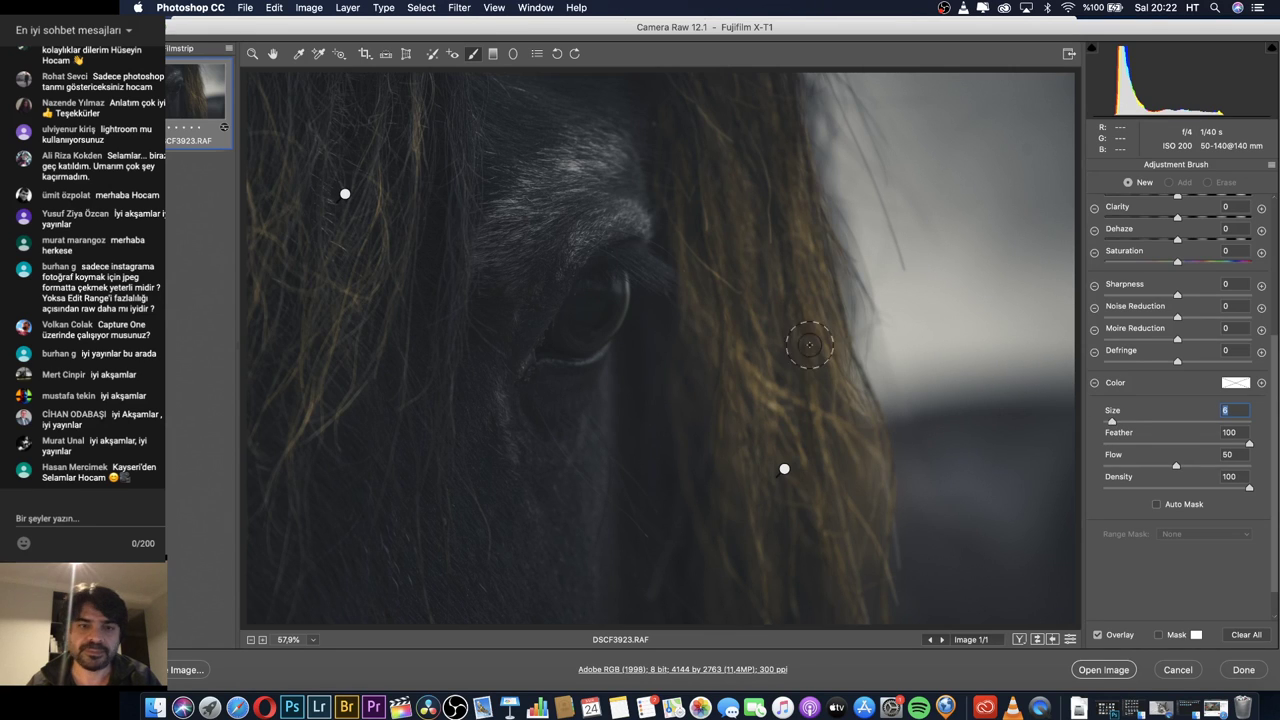
mouse_move(609, 297)
left_mouse_down()
mouse_move(580, 330)
mouse_move(605, 295)
mouse_move(596, 326)
left_mouse_up()
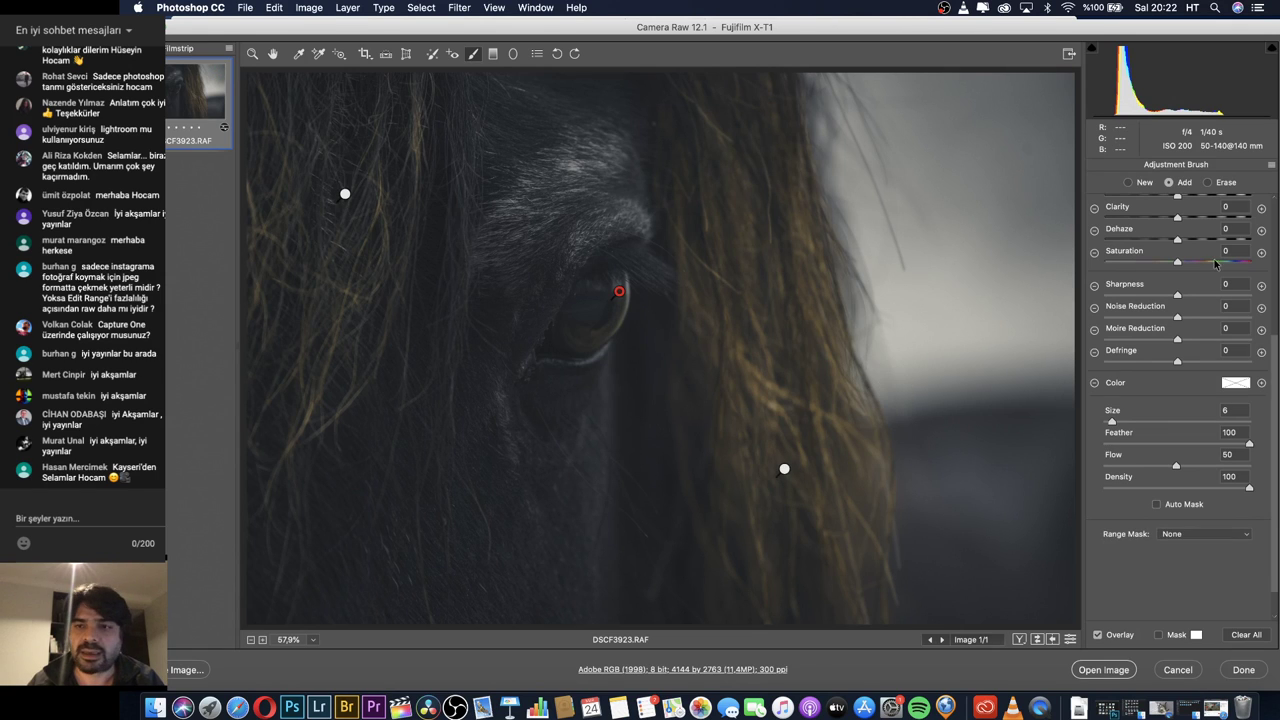
scroll(1216, 200, "up", 5)
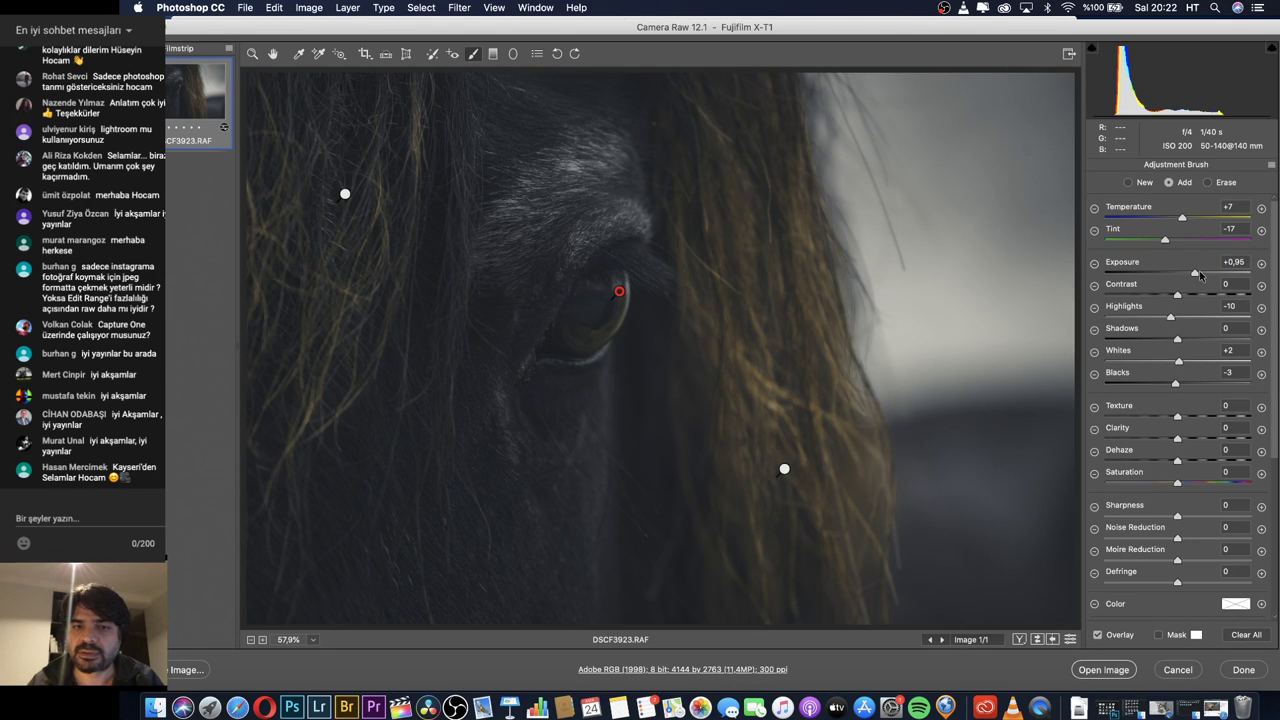
mouse_move(1205, 274)
left_mouse_down()
mouse_move(1185, 298)
mouse_move(1210, 275)
mouse_move(1205, 297)
left_mouse_up()
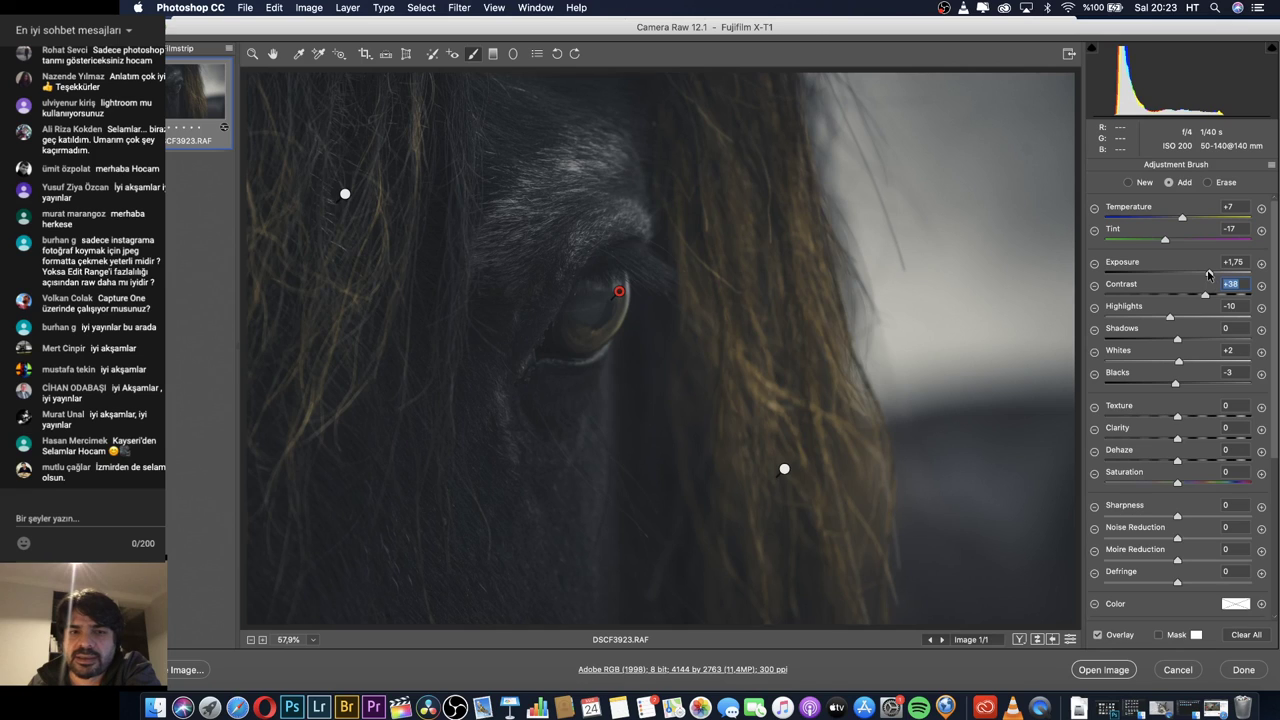
left_click(1209, 272)
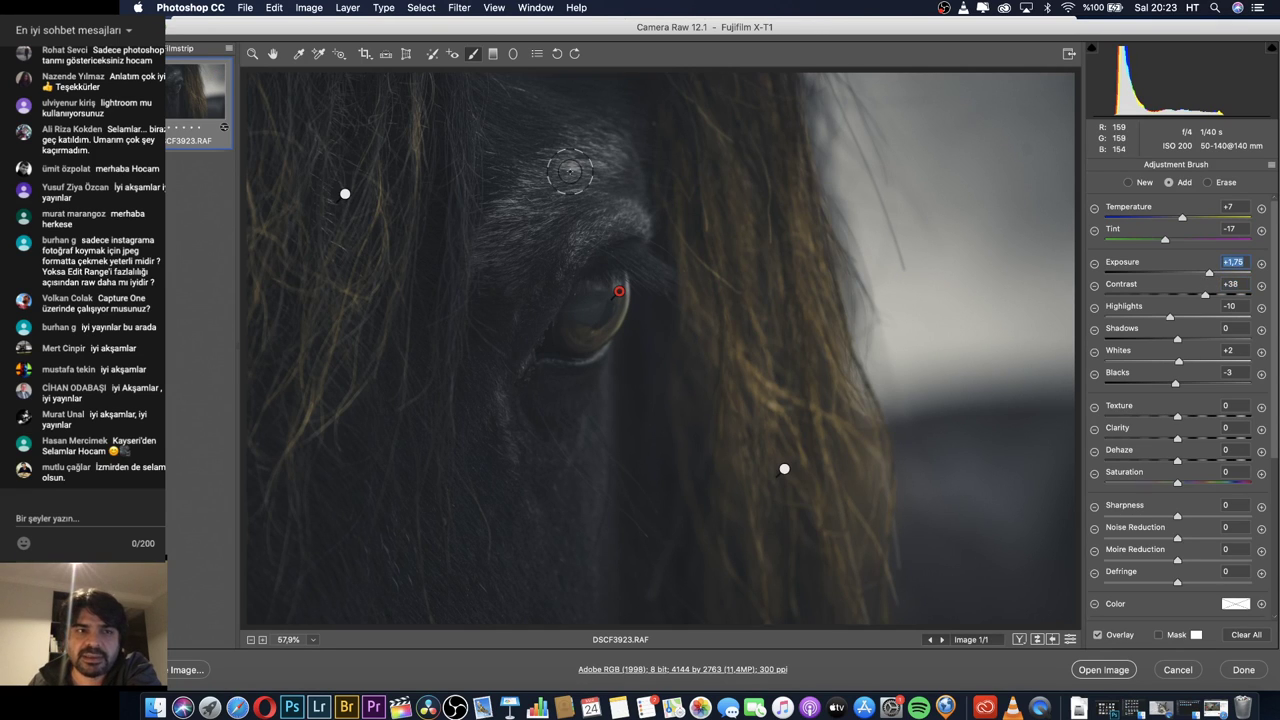
Drag a graduated filter diagonally from the bright upper right and set its Exposure to -0.90.
left_click(253, 55)
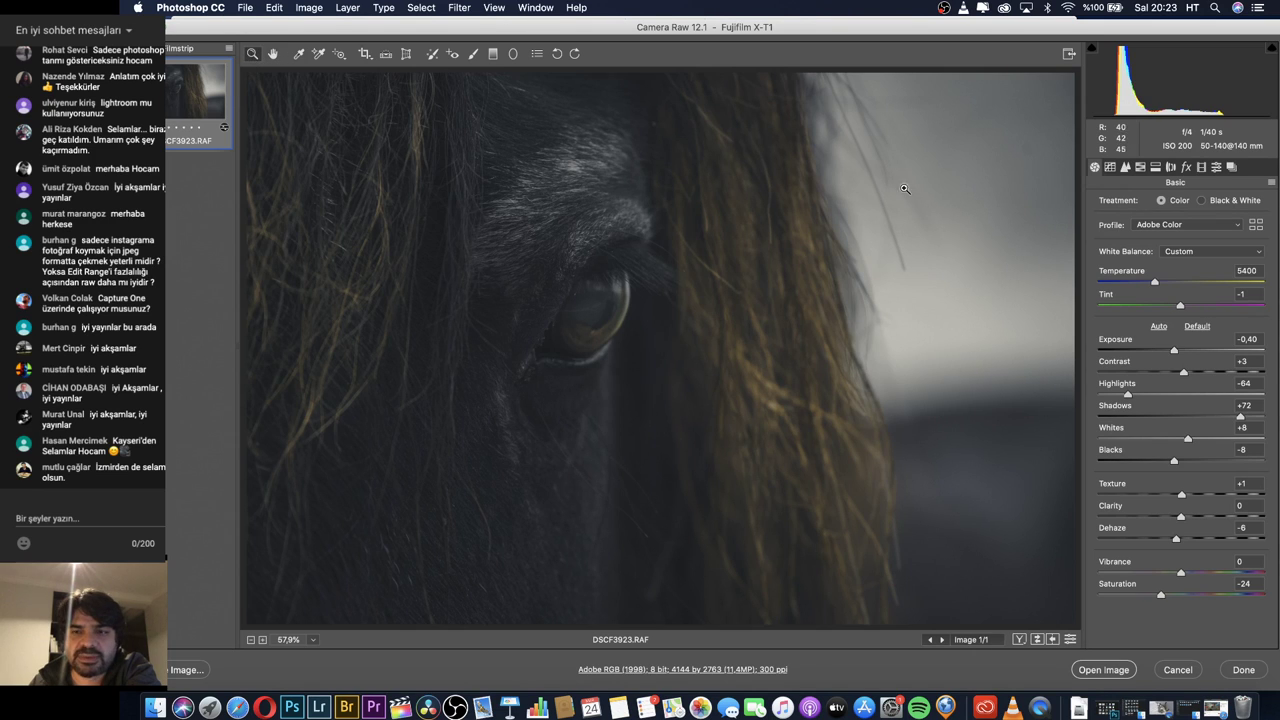
left_click(473, 55)
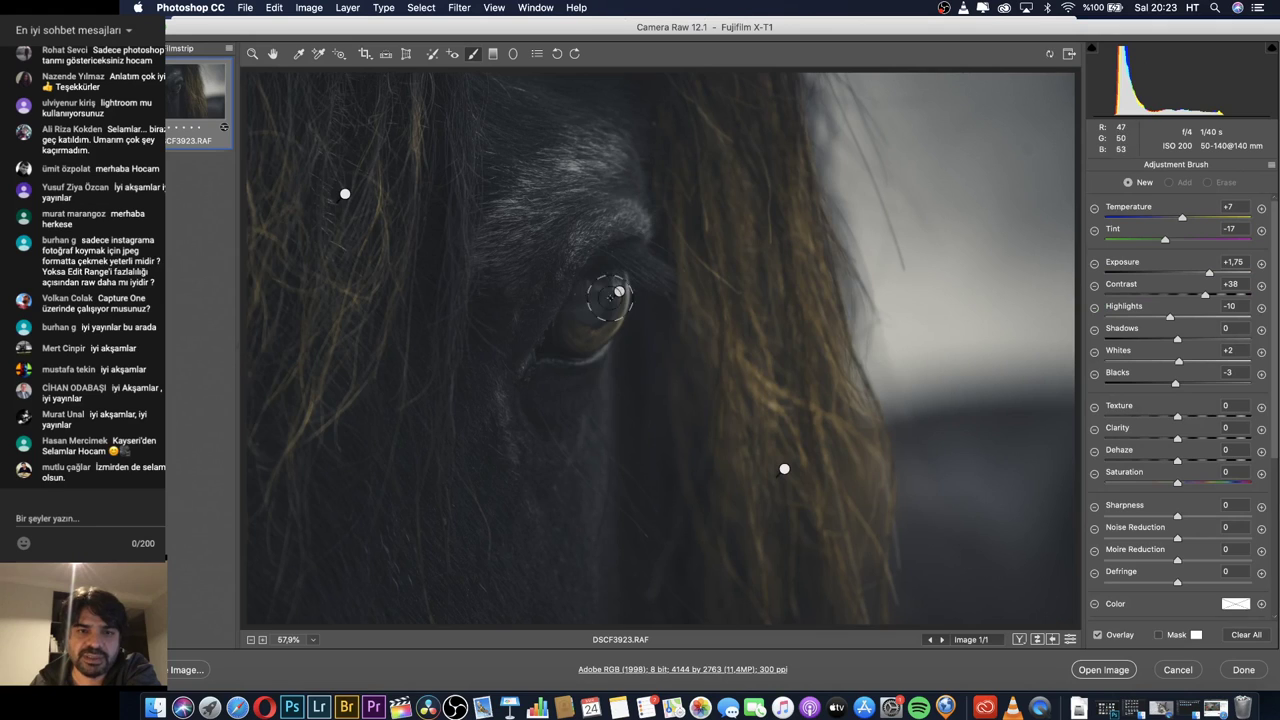
left_click(495, 56)
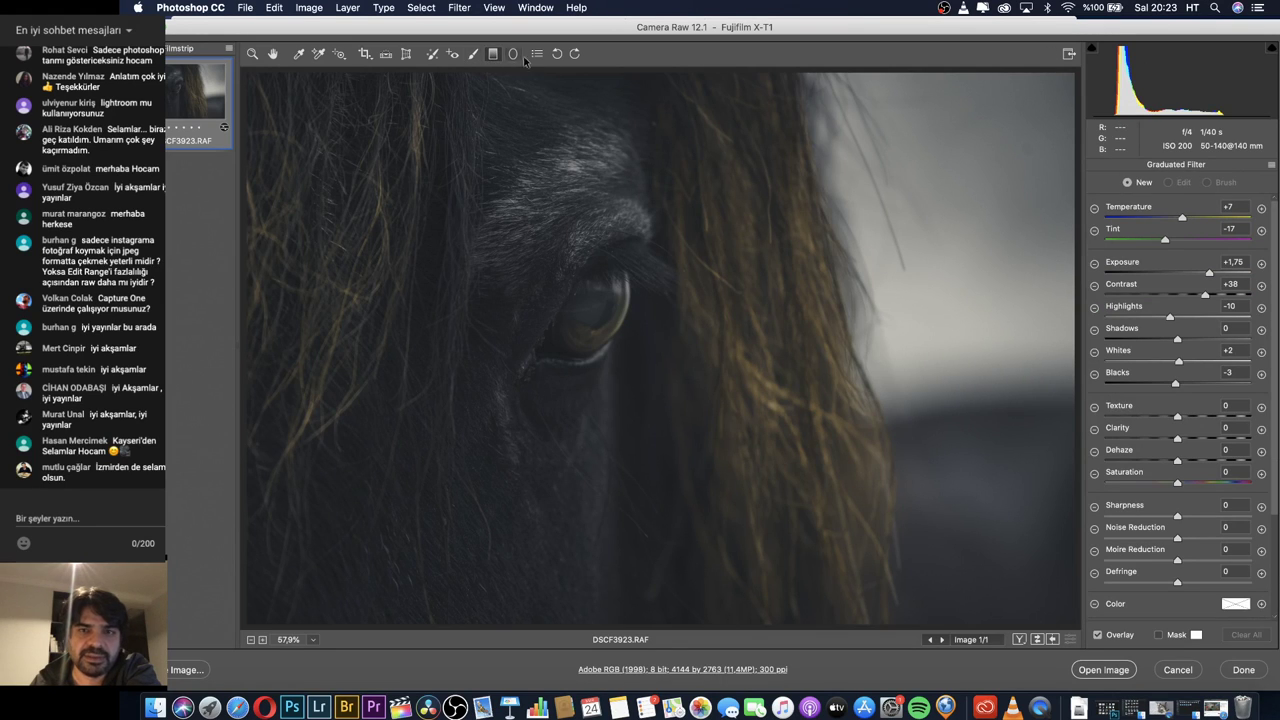
left_click(1094, 262)
left_click_drag(1001, 212, 743, 425)
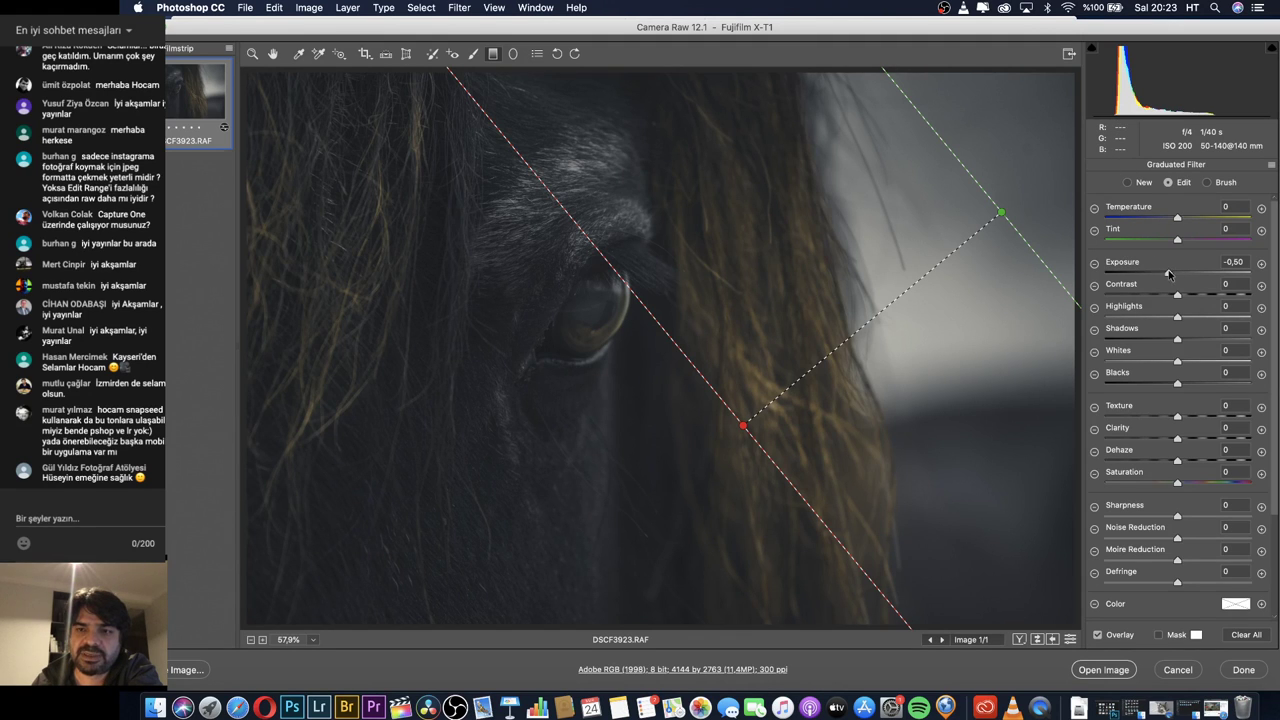
mouse_move(1168, 274)
left_mouse_down()
mouse_move(1150, 277)
mouse_move(1180, 275)
mouse_move(1151, 283)
mouse_move(1162, 277)
left_mouse_up()
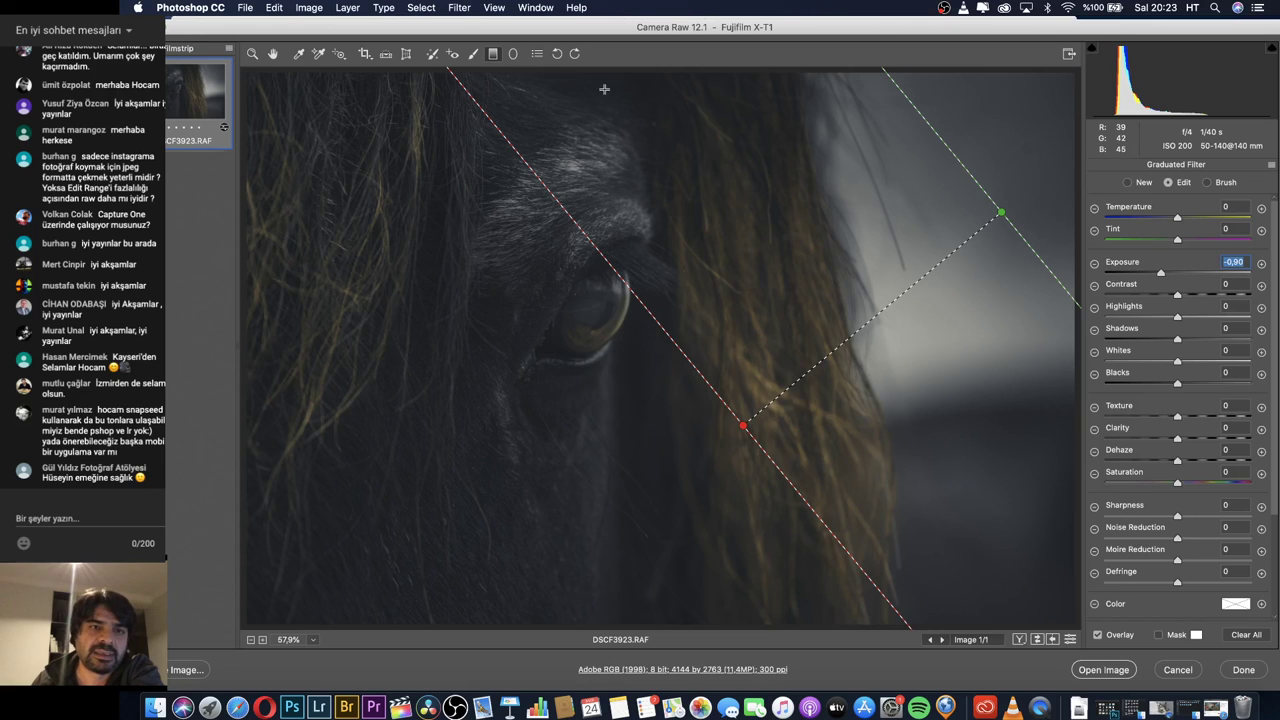
left_click(513, 55)
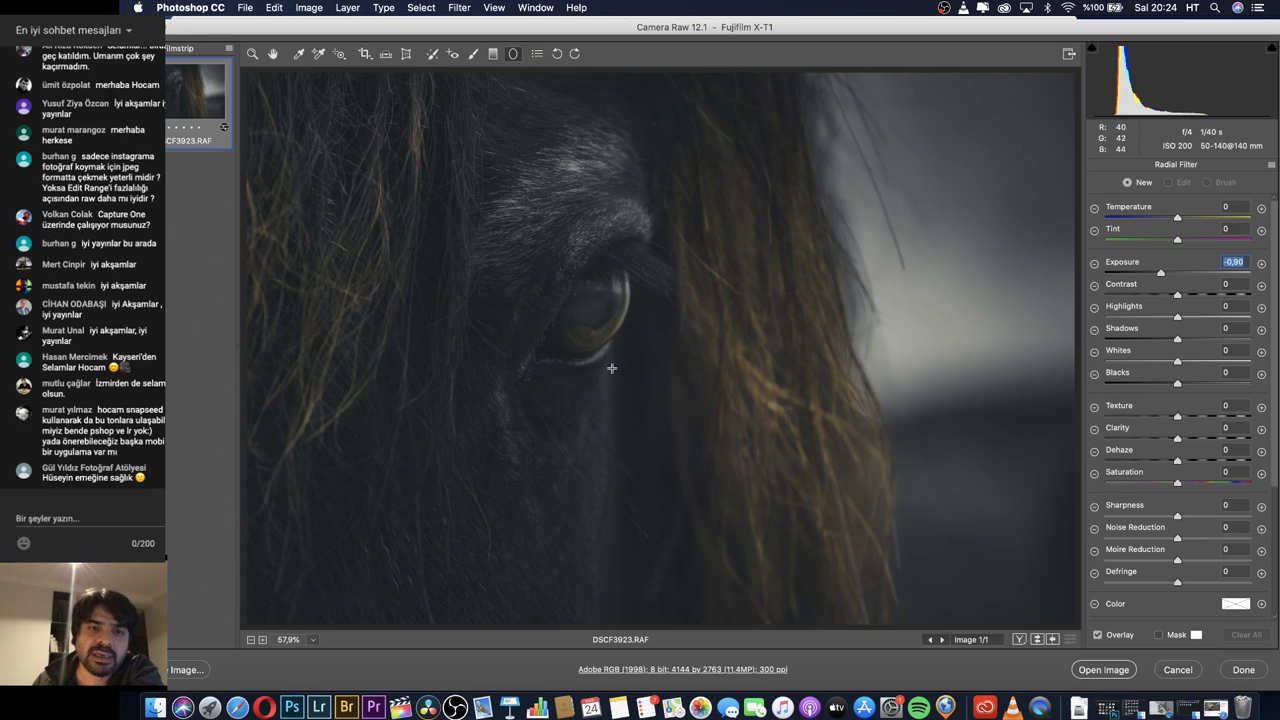
Draw a radial filter around the horse's eye, then reposition it and widen it to the right.
left_click_drag(543, 278, 768, 428)
key("BackSpace")
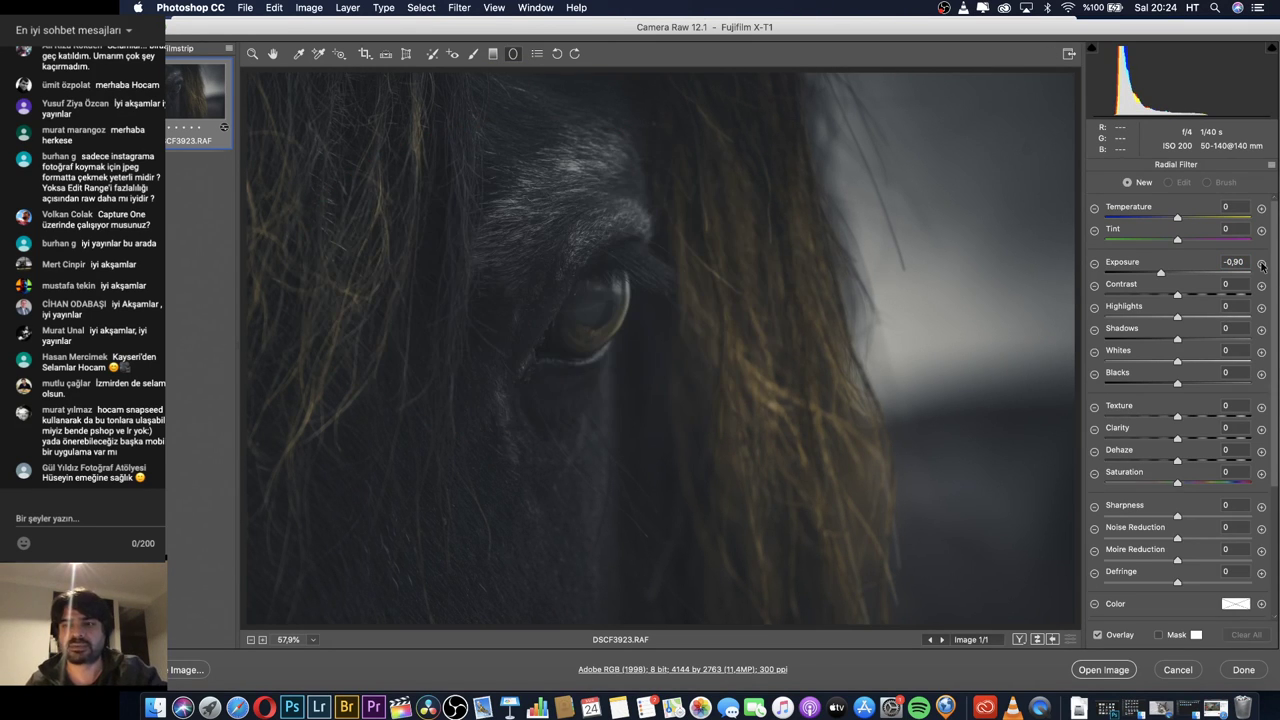
left_click(1261, 262)
left_click_drag(494, 289, 714, 429)
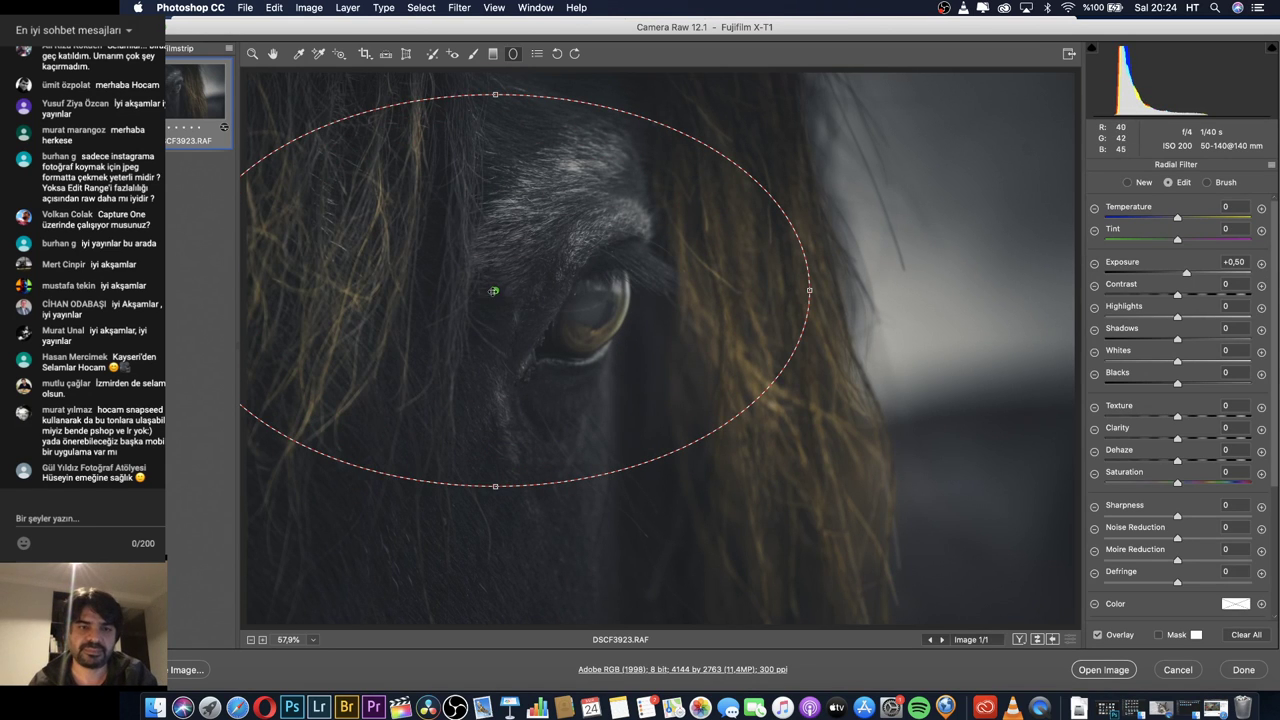
left_click_drag(495, 290, 601, 348)
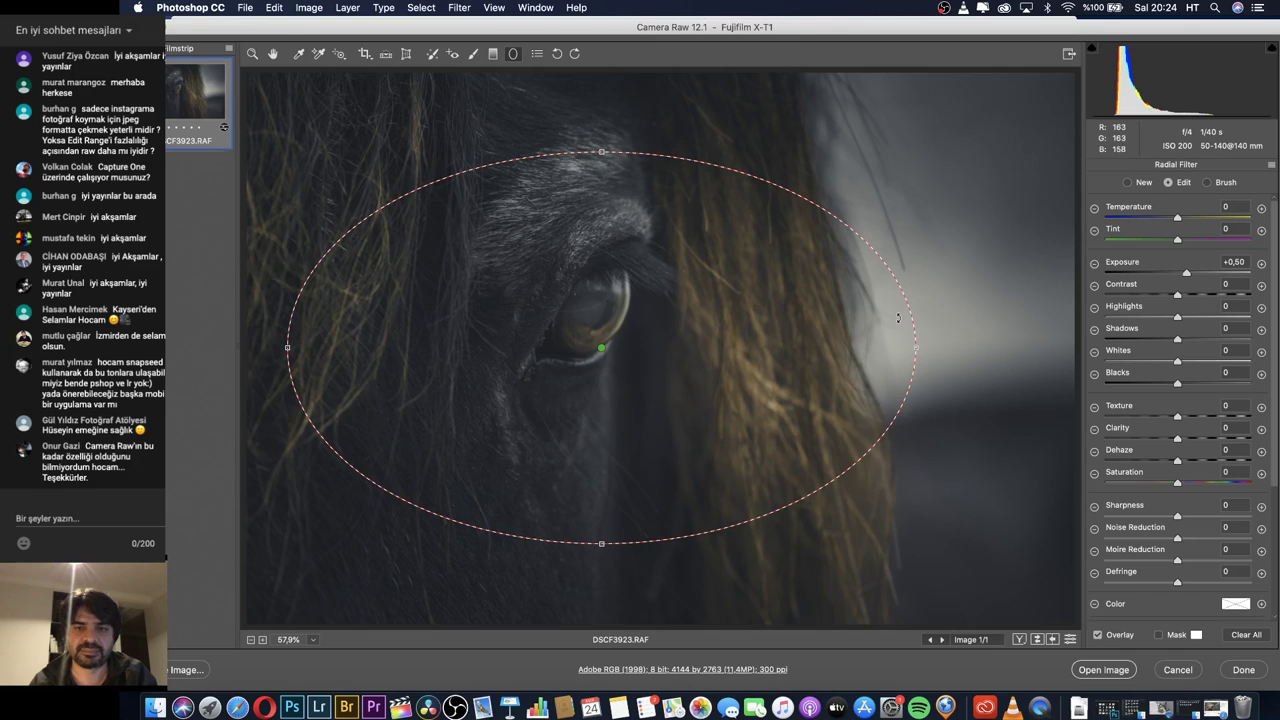
left_click_drag(915, 348, 968, 360)
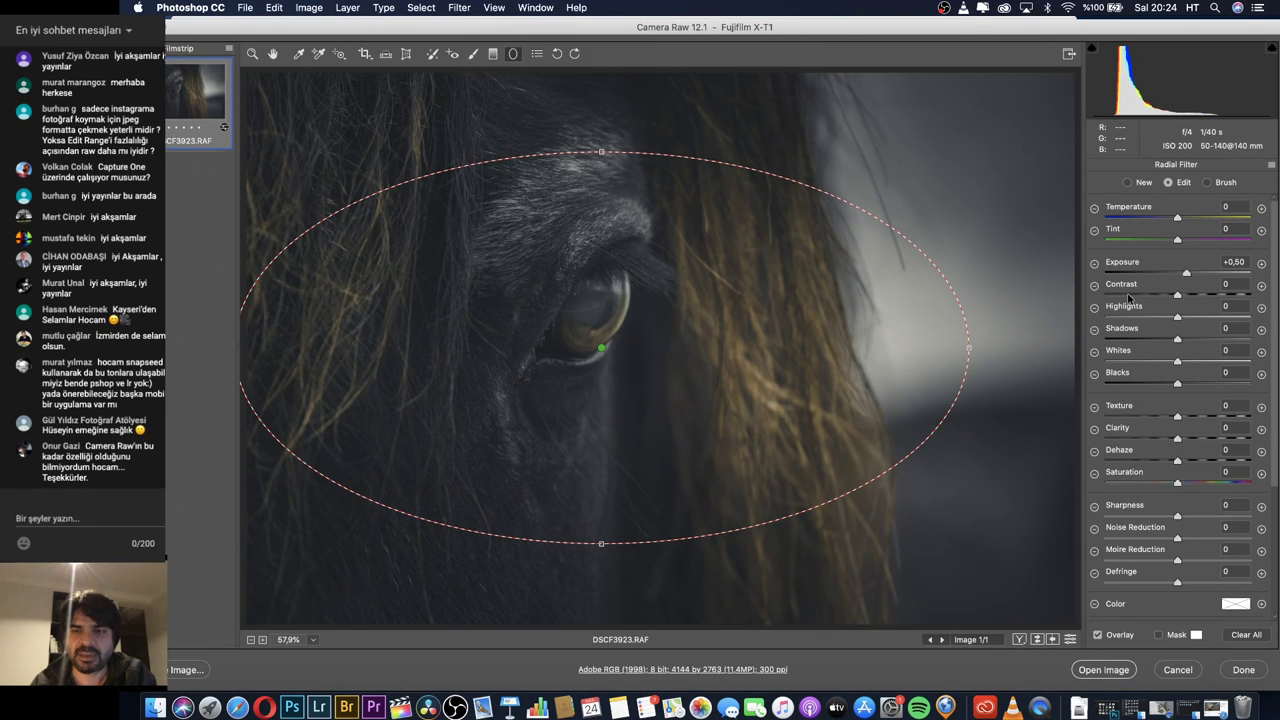
Make the oval taller and set Exposure +0.70, Contrast +26 and Dehaze +2.
left_click_drag(1186, 273, 1191, 274)
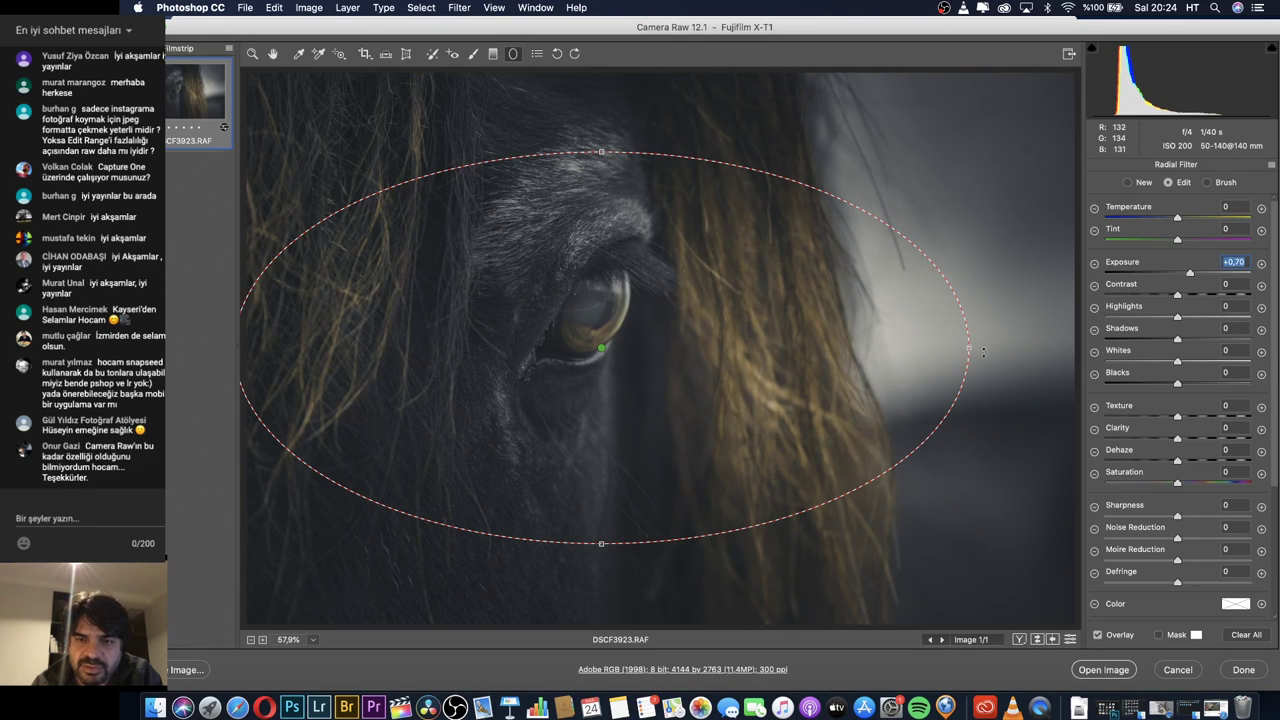
left_click_drag(601, 152, 594, 117)
left_click_drag(764, 422, 795, 428)
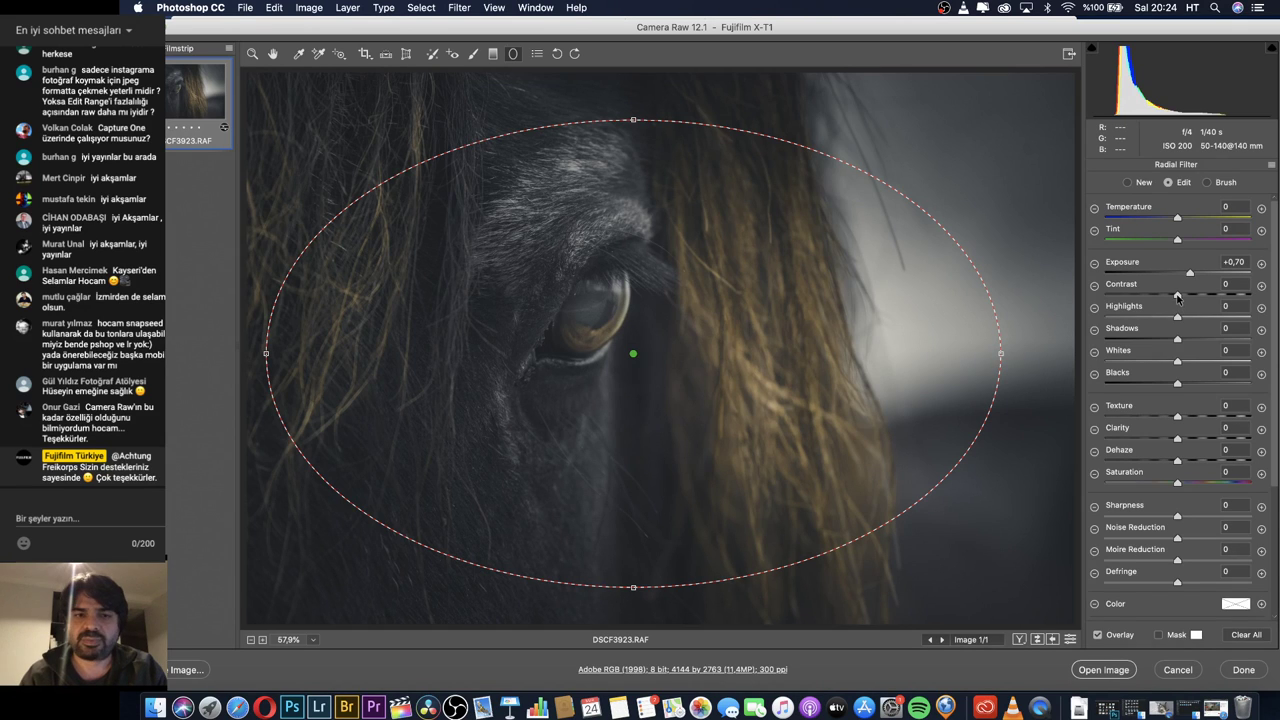
mouse_move(1178, 296)
left_mouse_down()
mouse_move(1196, 298)
mouse_move(1190, 276)
left_mouse_up()
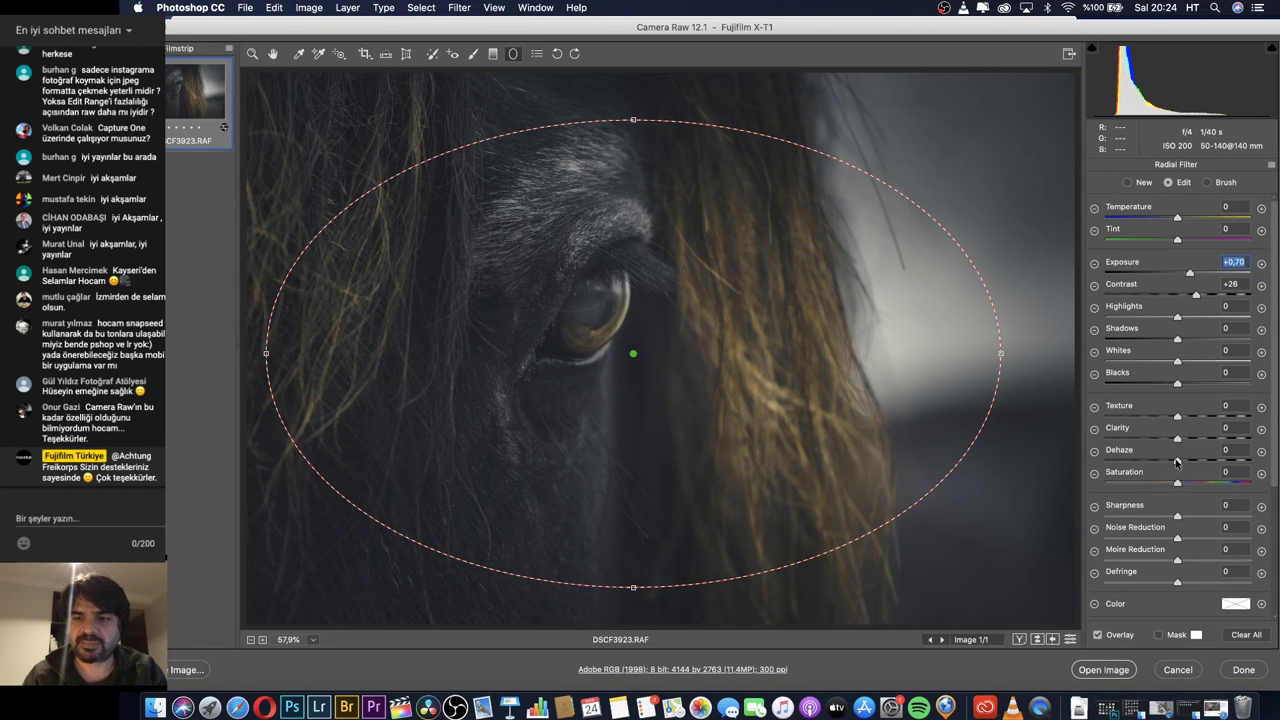
left_click_drag(1177, 461, 1179, 462)
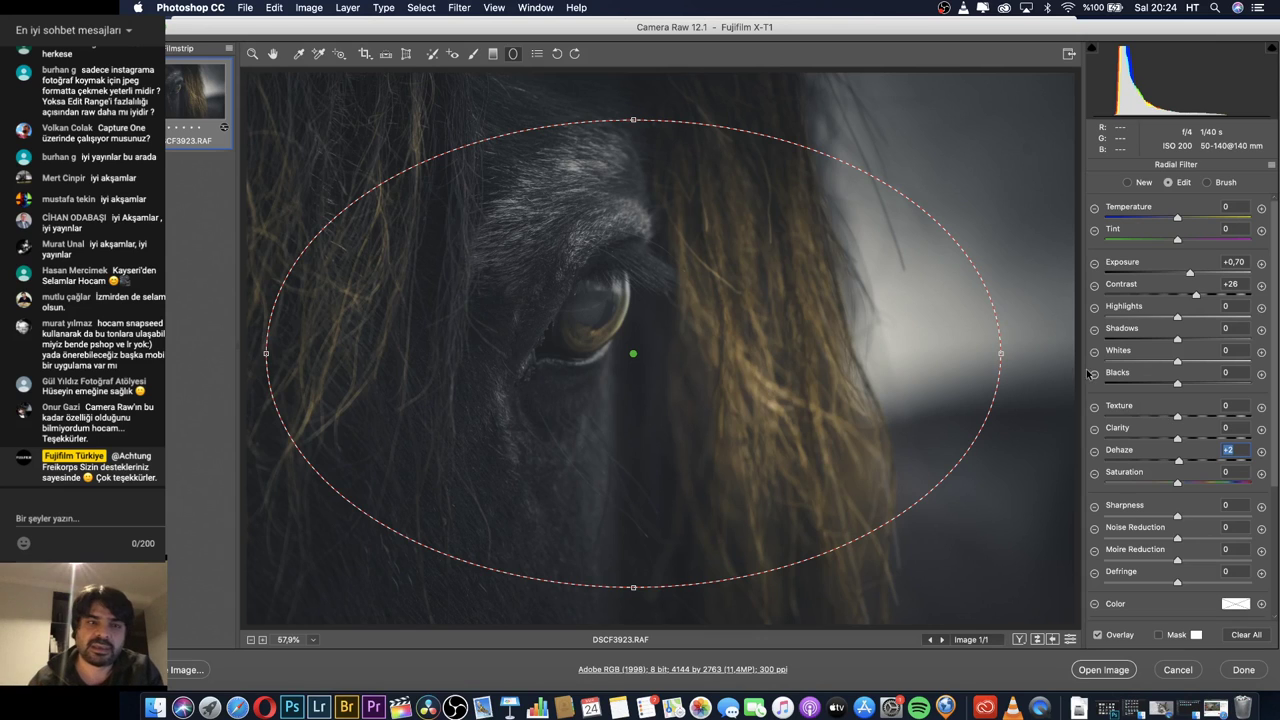
In Split Toning, strengthen the blue shadow tint and adjust the warm highlight tint.
left_click(252, 55)
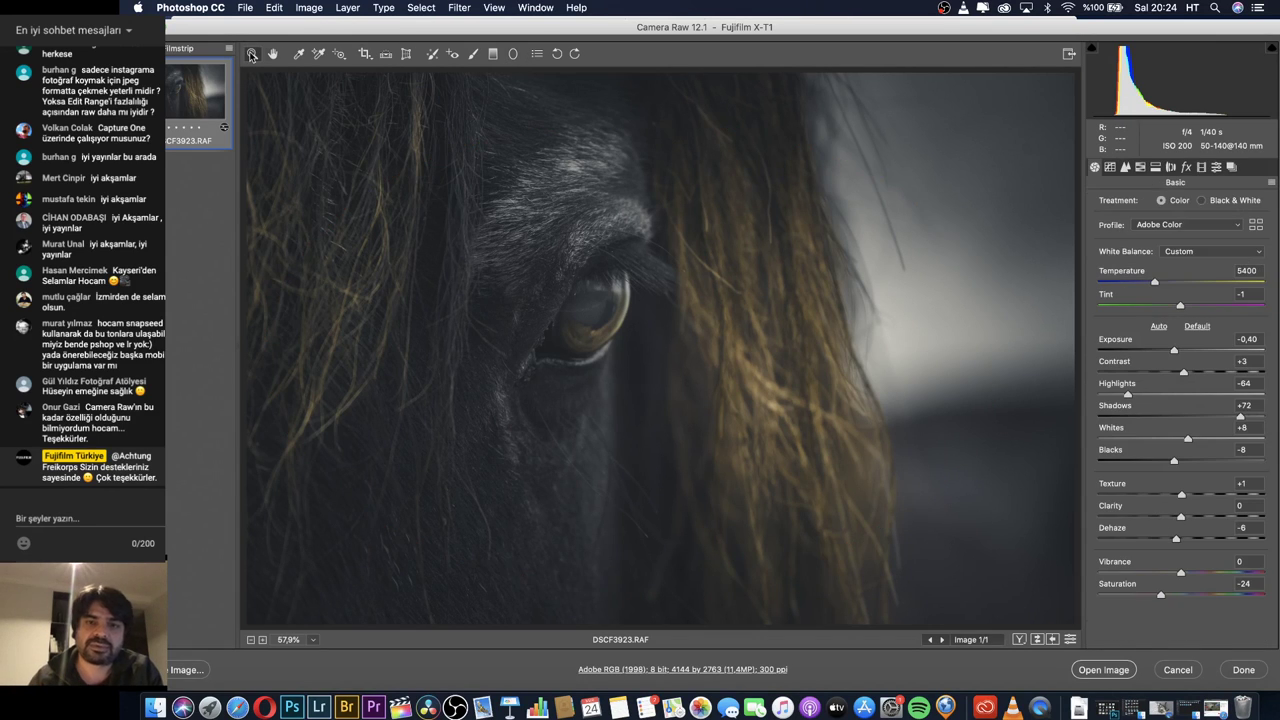
left_click(1155, 167)
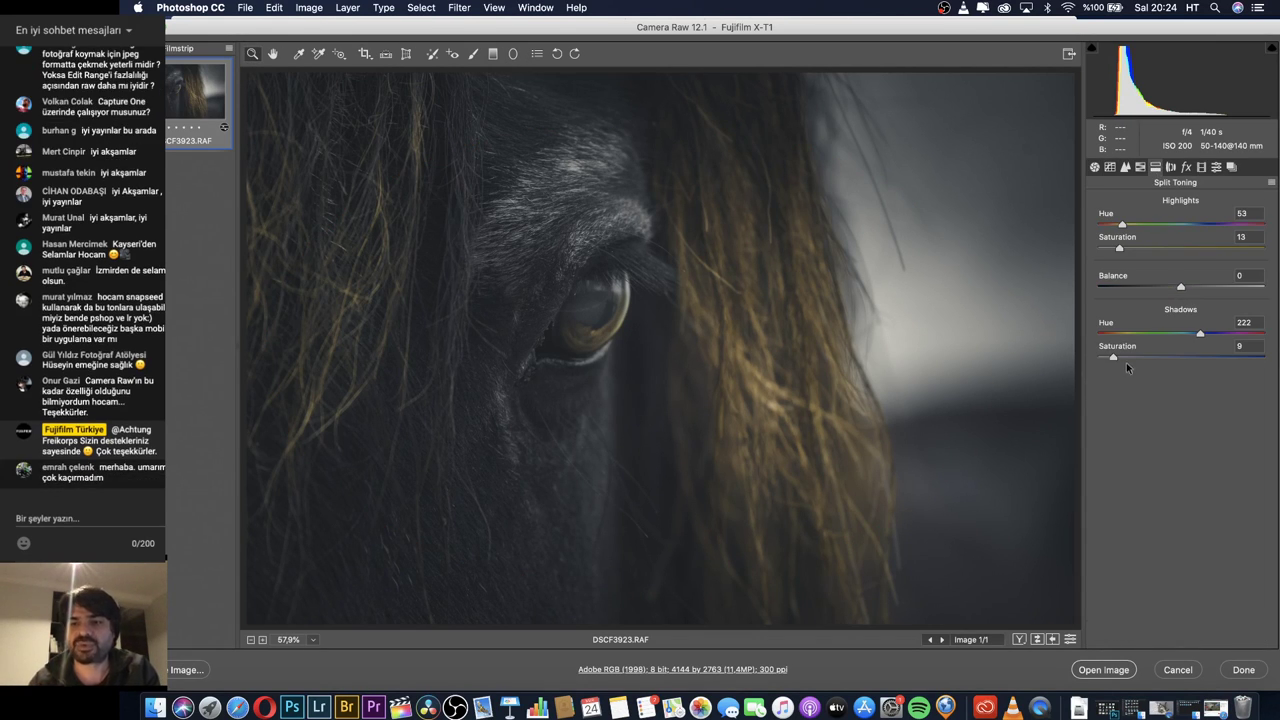
mouse_move(1114, 358)
left_mouse_down()
mouse_move(1135, 362)
mouse_move(1116, 360)
left_mouse_up()
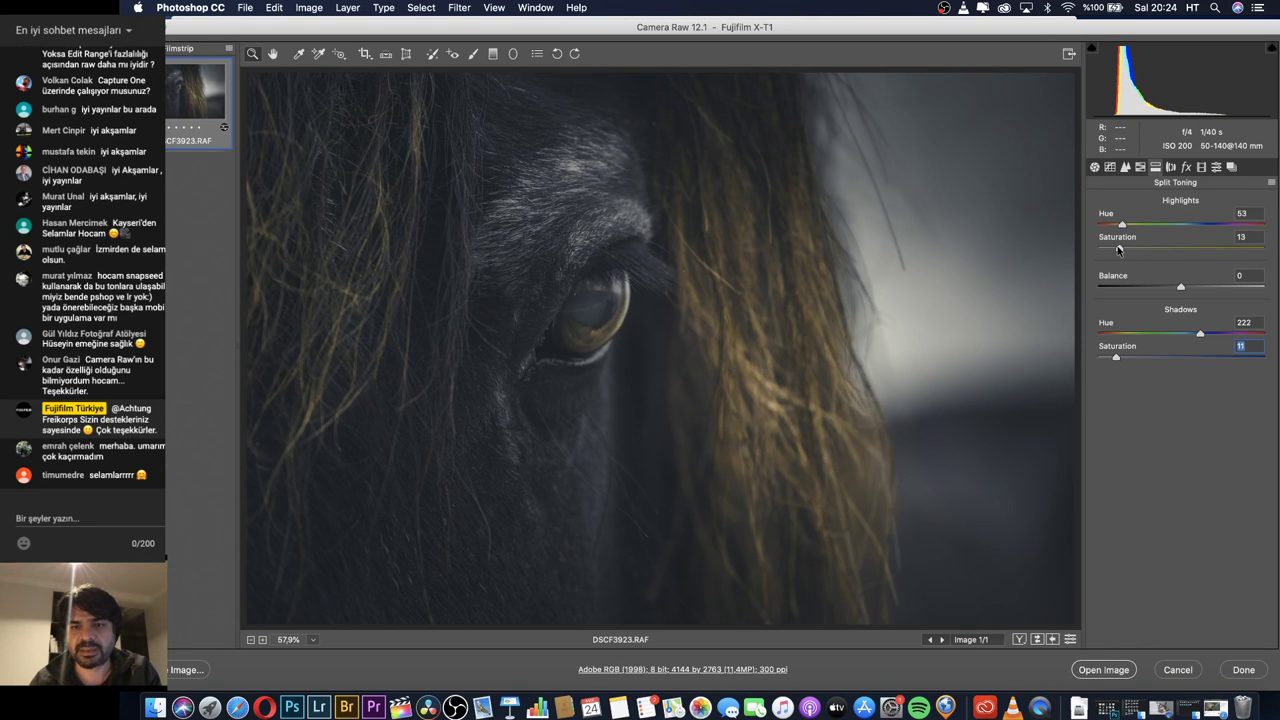
mouse_move(1119, 250)
left_mouse_down()
mouse_move(1124, 224)
mouse_move(1118, 250)
left_mouse_up()
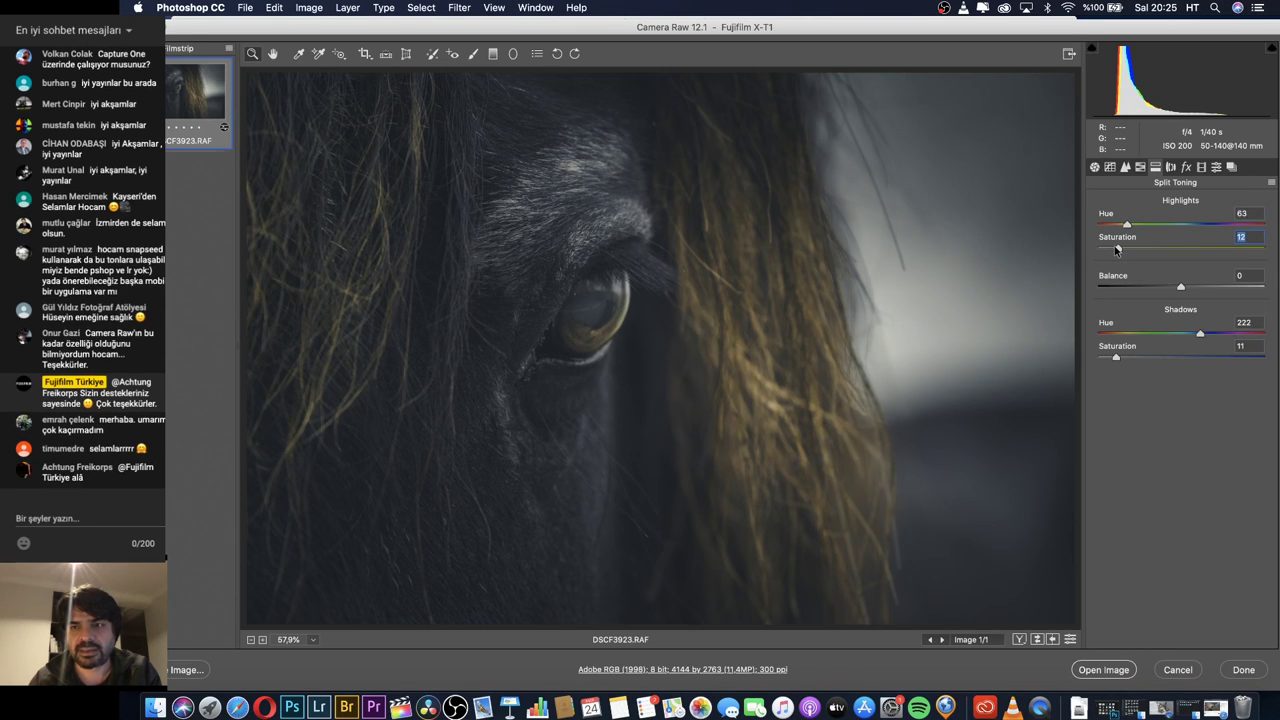
Compare the edited horse photo with the original, then dismiss the disk-eject warning.
left_click(1233, 168)
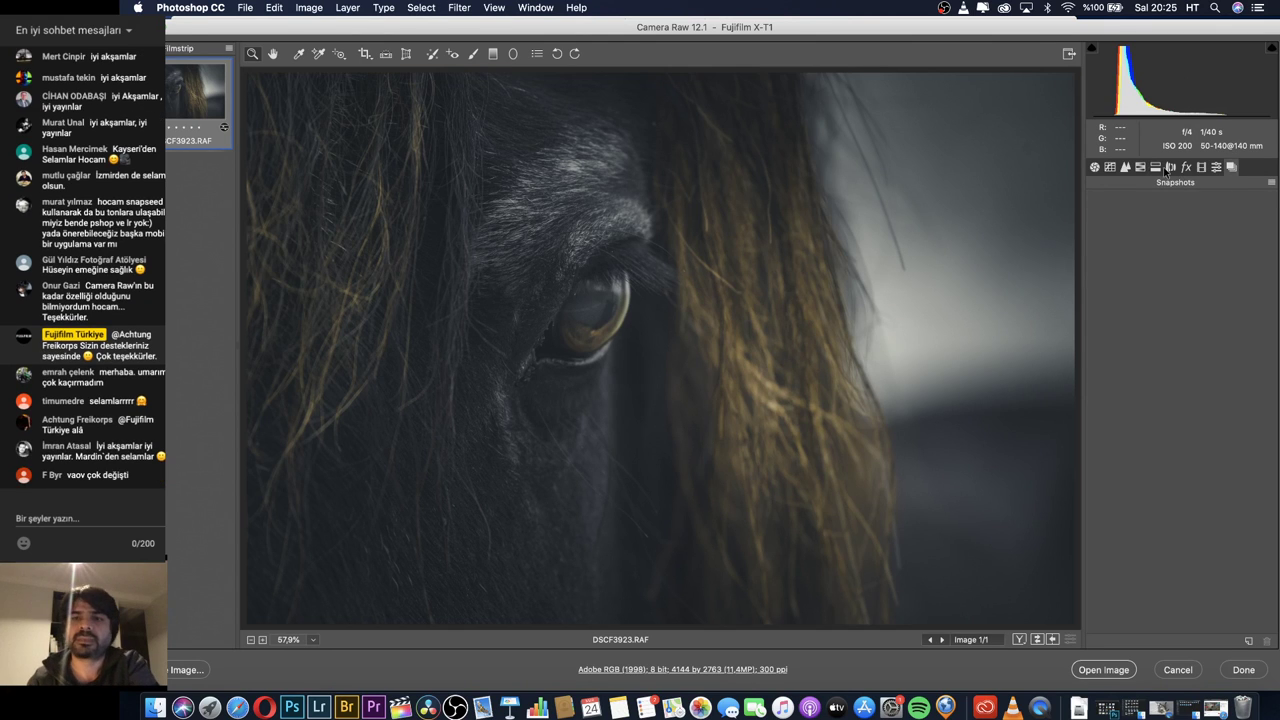
left_click(1094, 168)
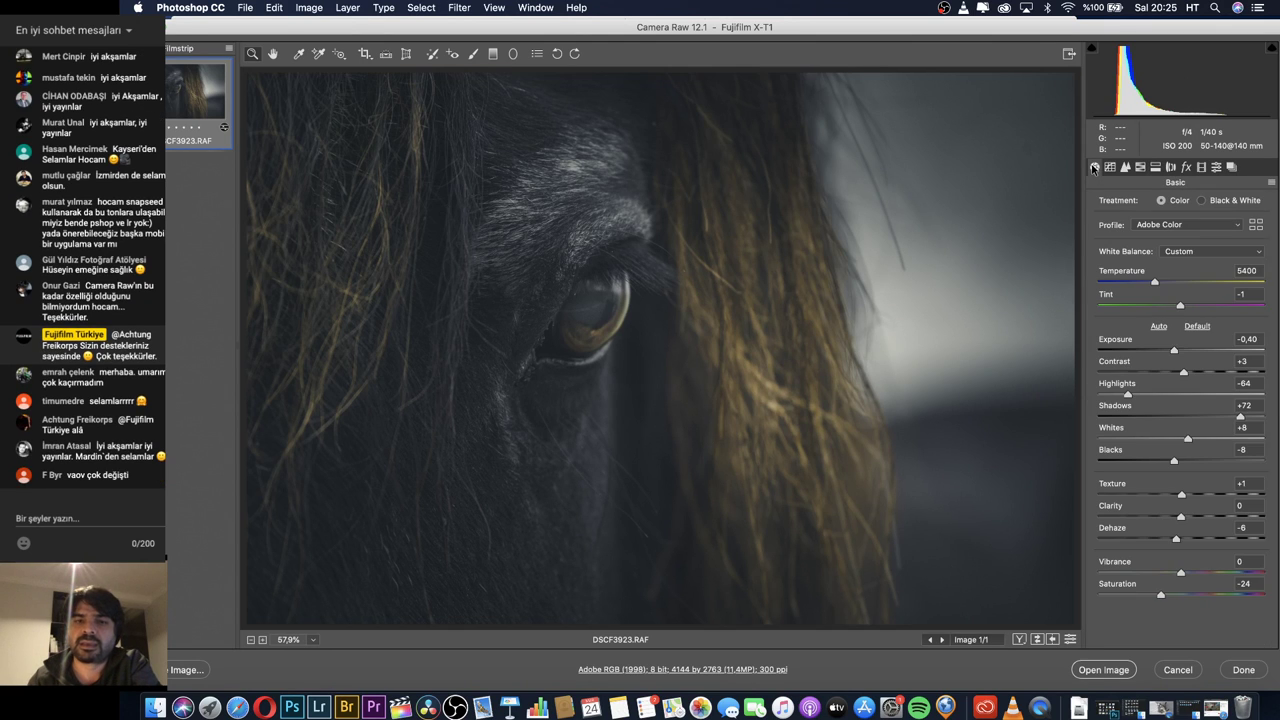
left_click(1037, 640)
left_click(1037, 640)
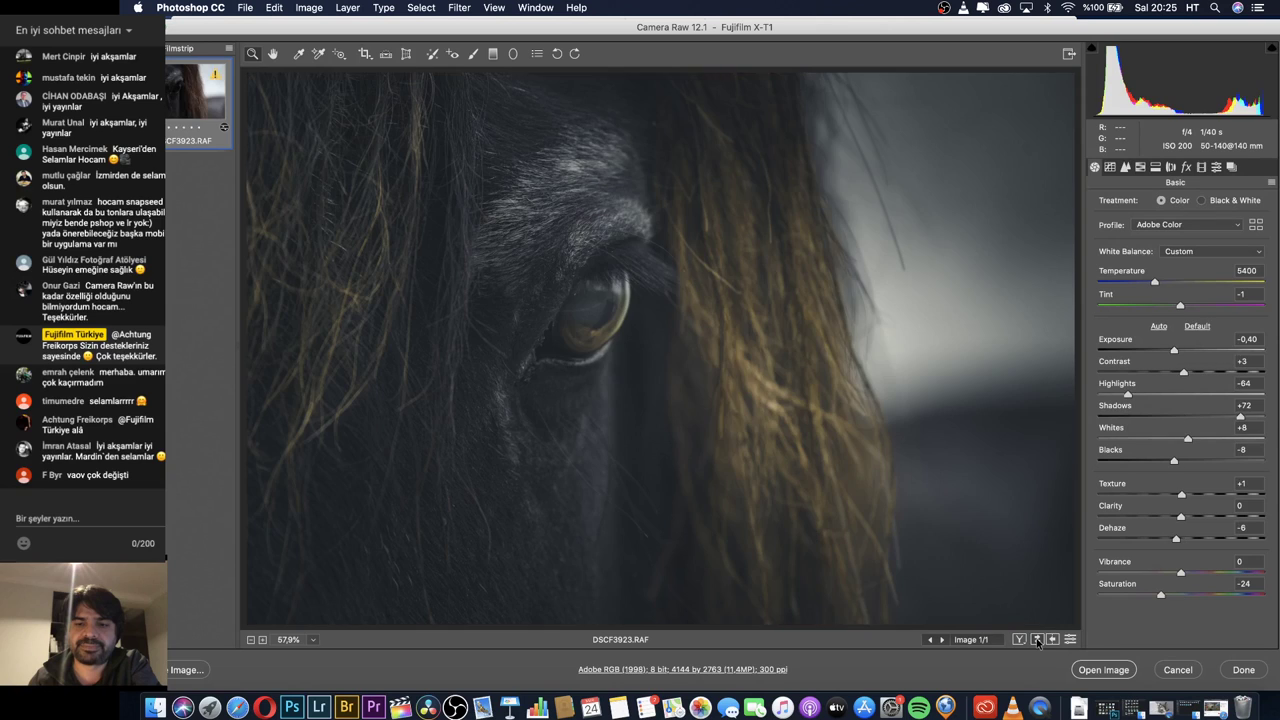
left_click(1037, 640)
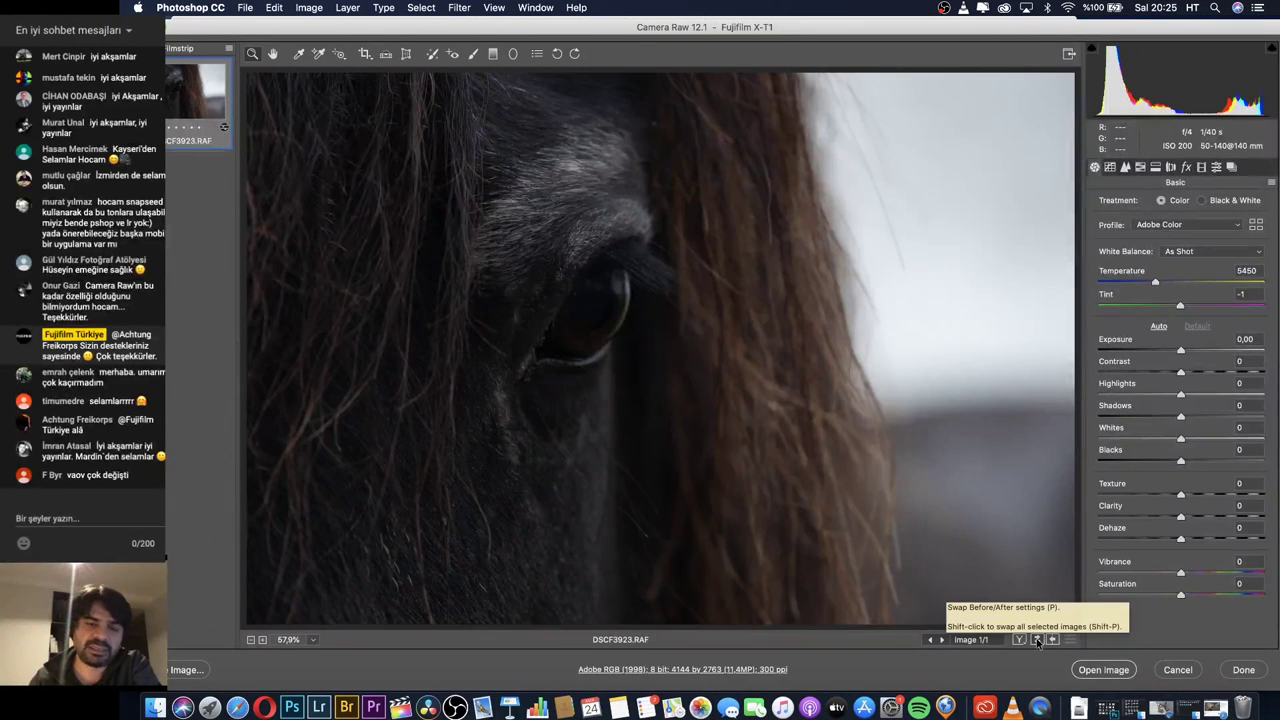
left_click(1037, 640)
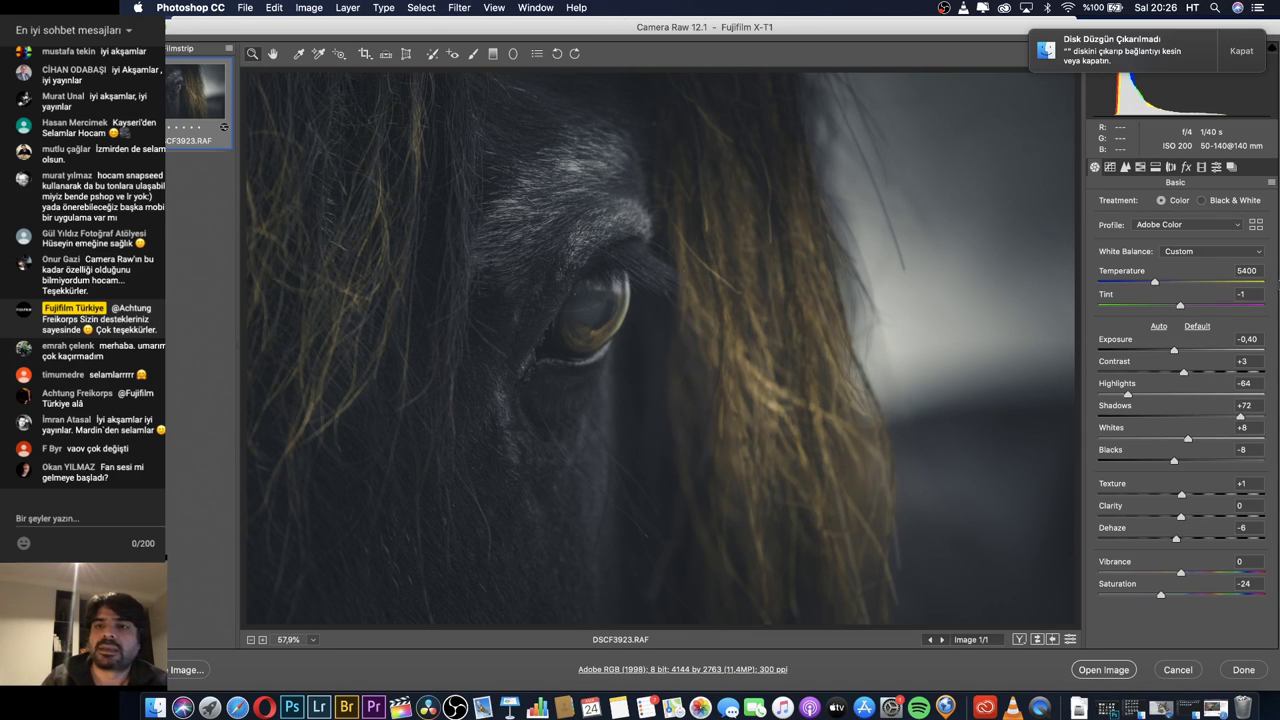
left_click(1245, 57)
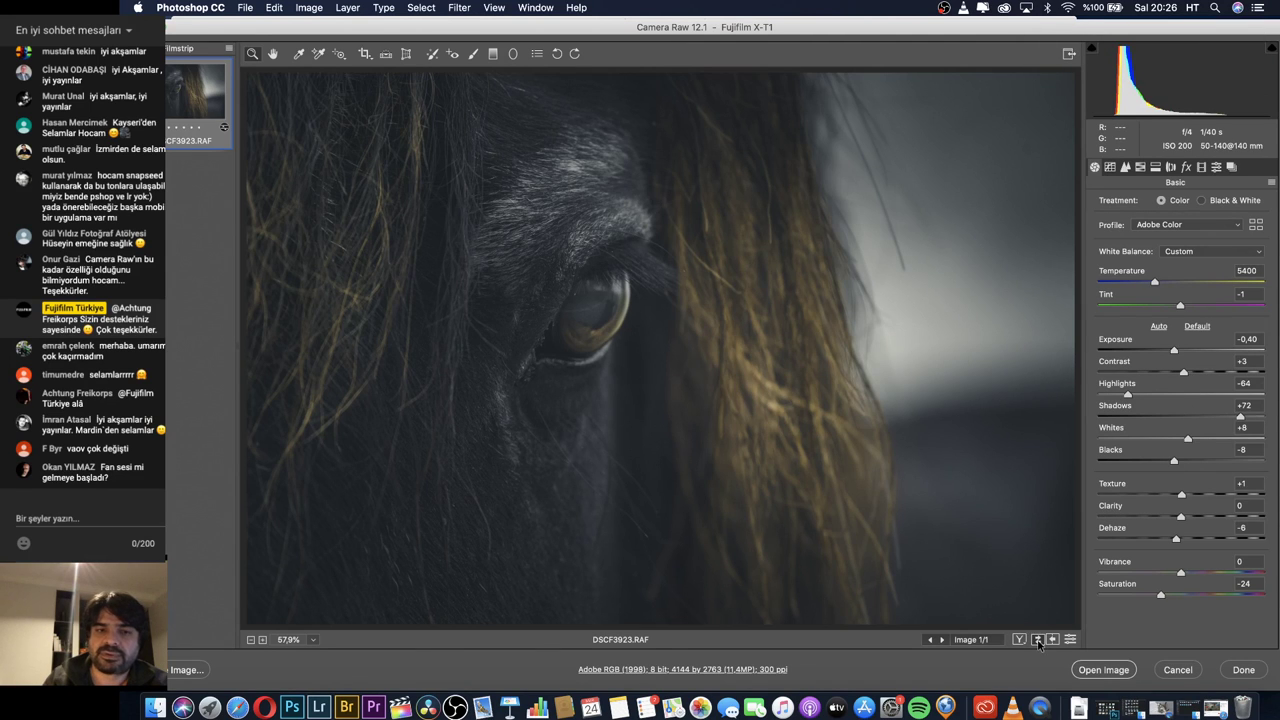
left_click(1038, 641)
left_click(1038, 641)
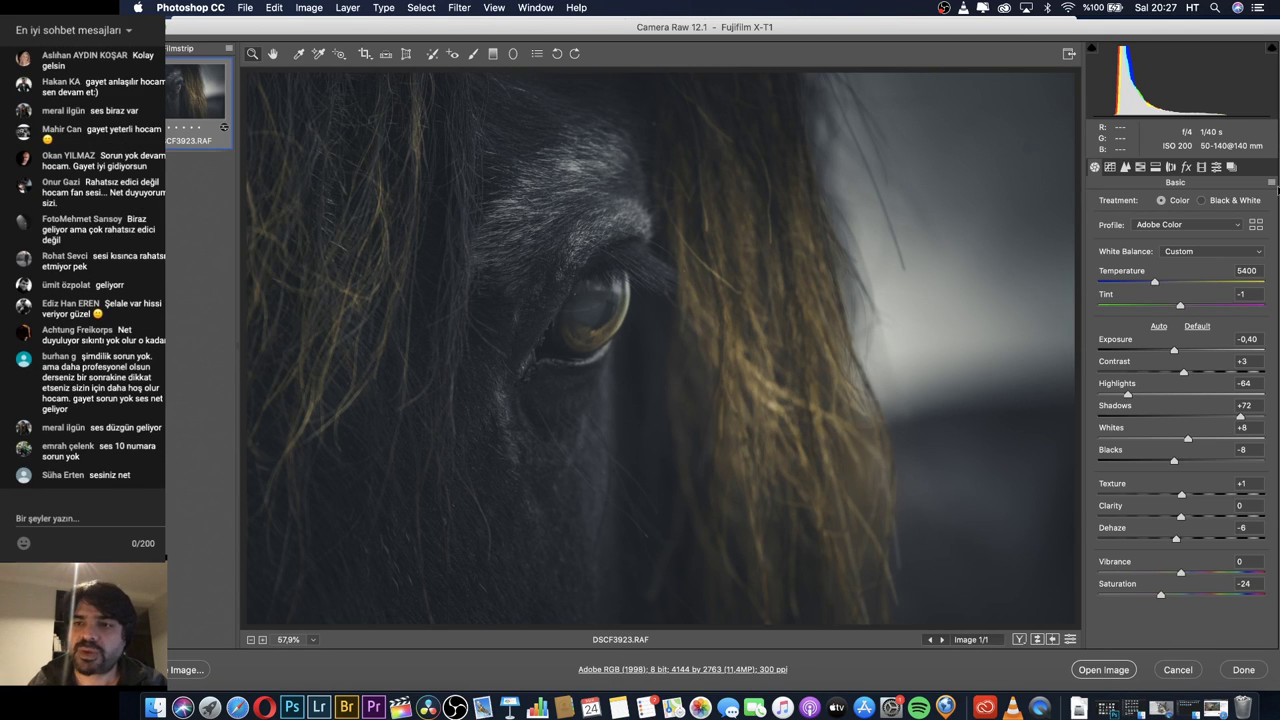
Save the horse photo's current adjustments from the Basic flyout as at.xmp.
left_click(1271, 183)
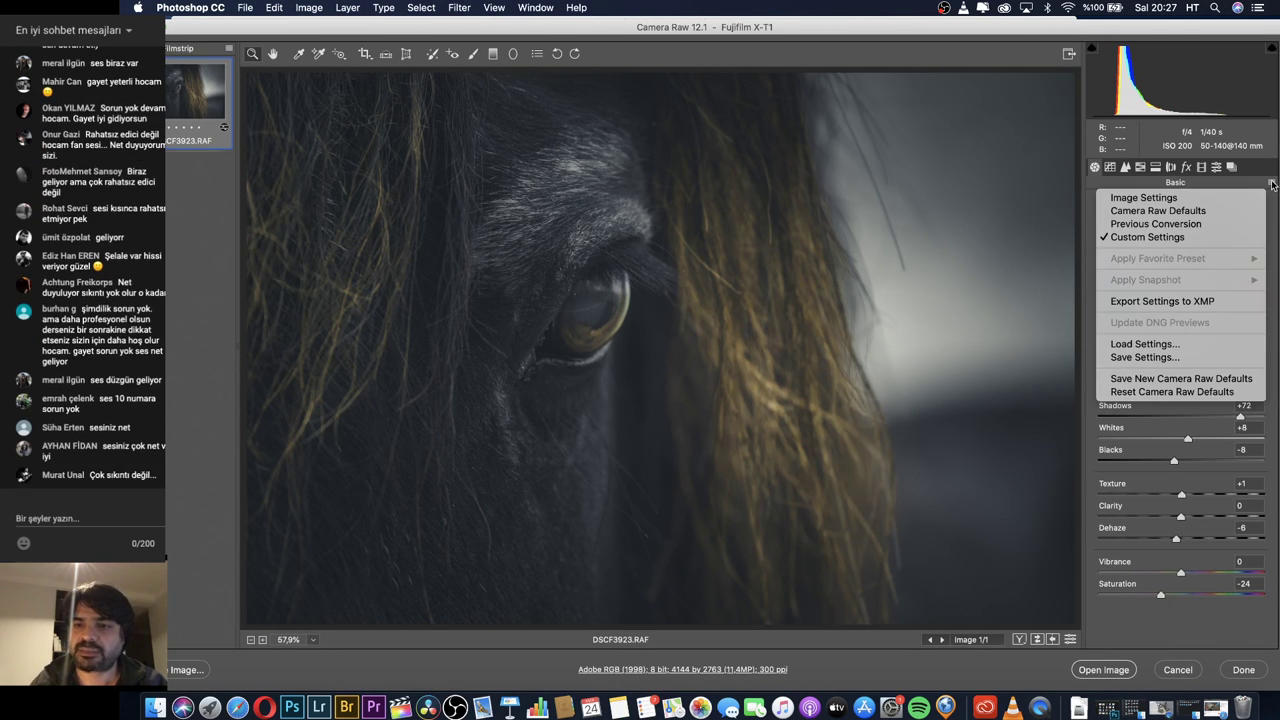
left_click(1145, 357)
left_click(812, 97)
left_click(1270, 184)
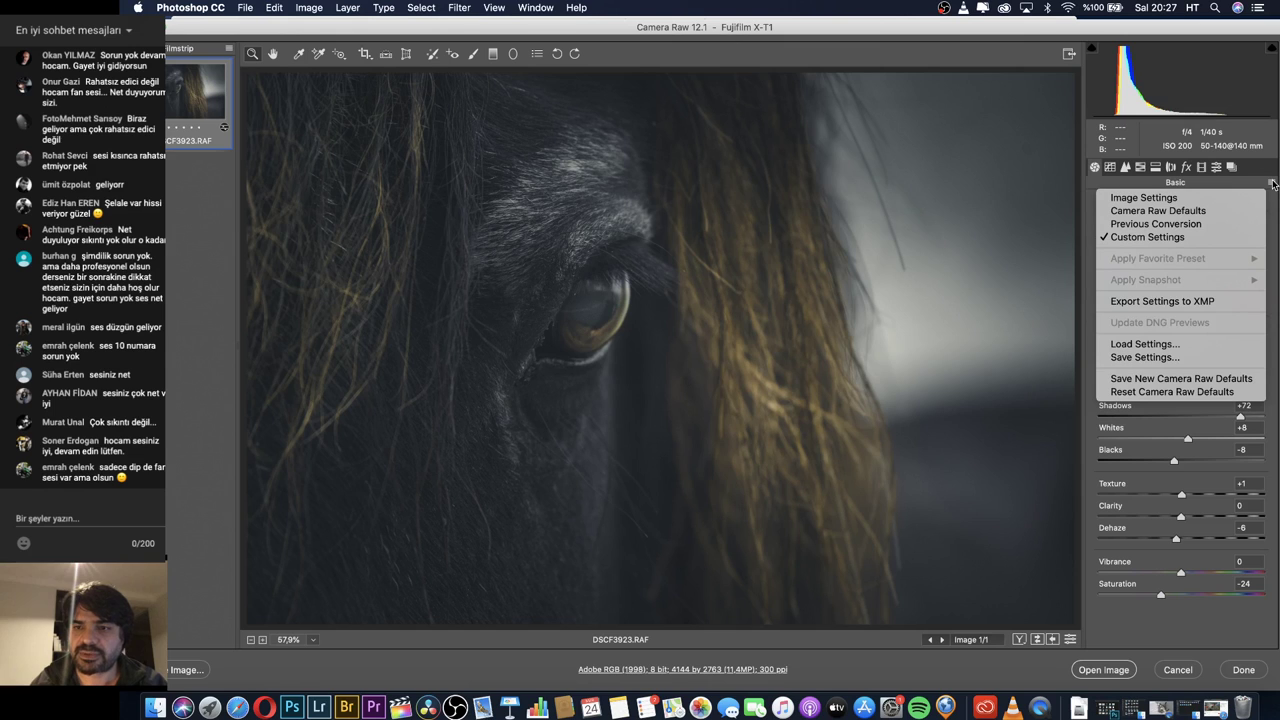
left_click(1150, 357)
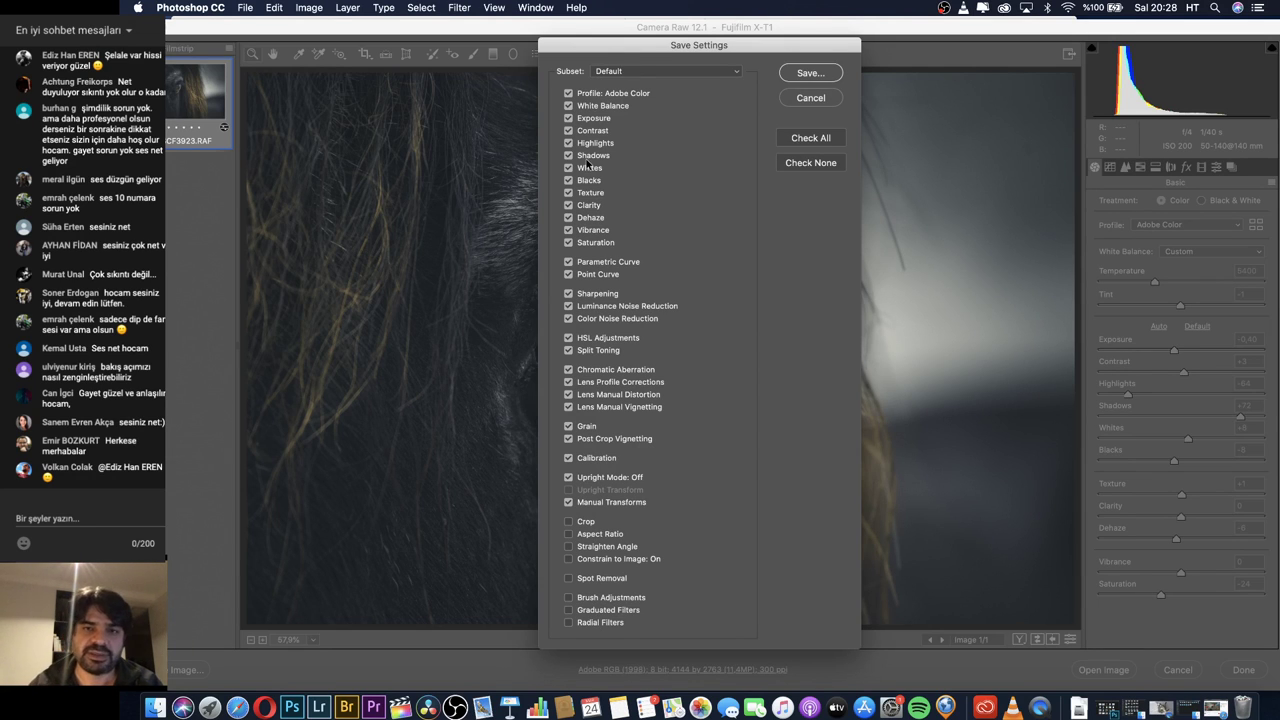
left_click(811, 73)
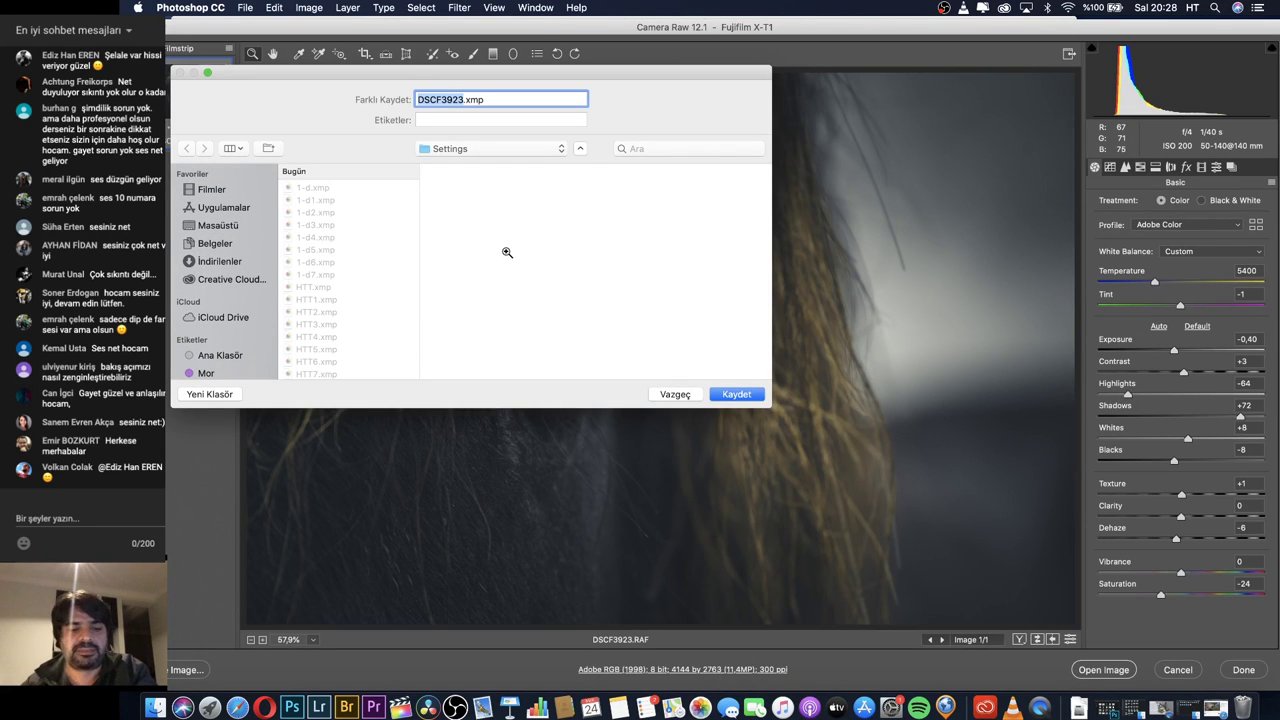
type("at")
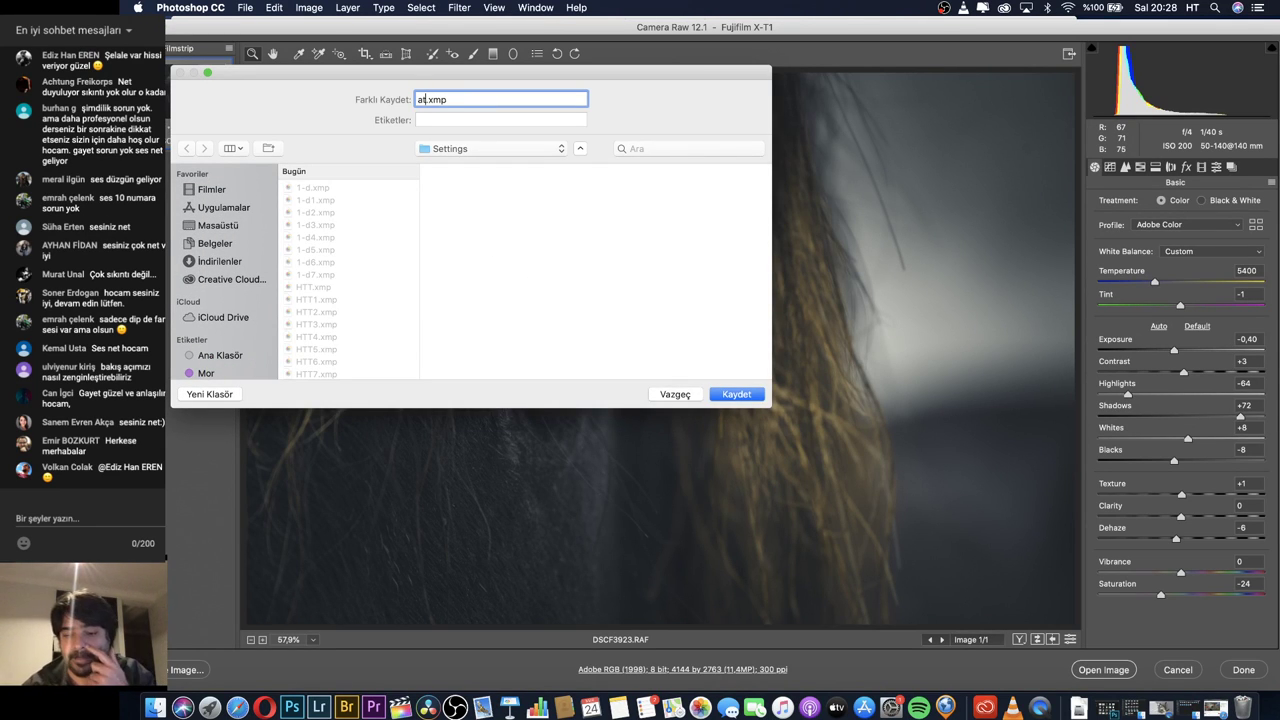
left_click(742, 396)
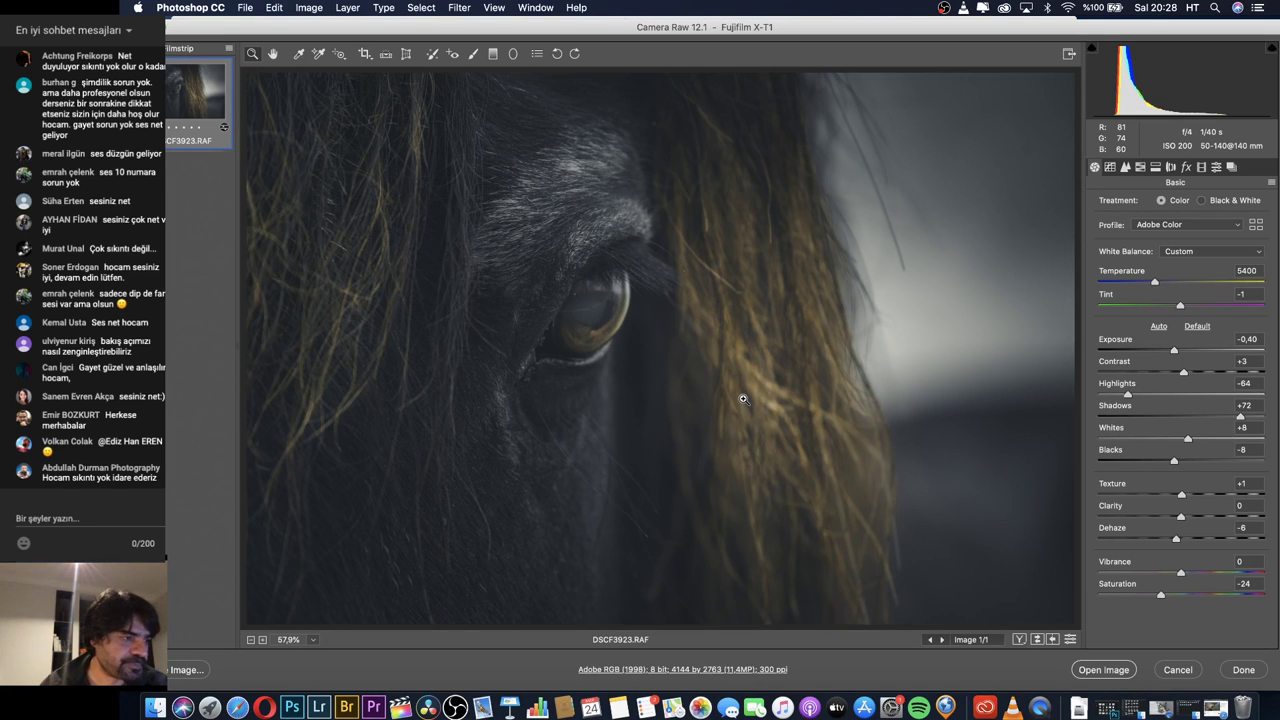
Close Camera Raw with Done and open DSCF9892.RAF from the Before/After folder.
left_click(1245, 670)
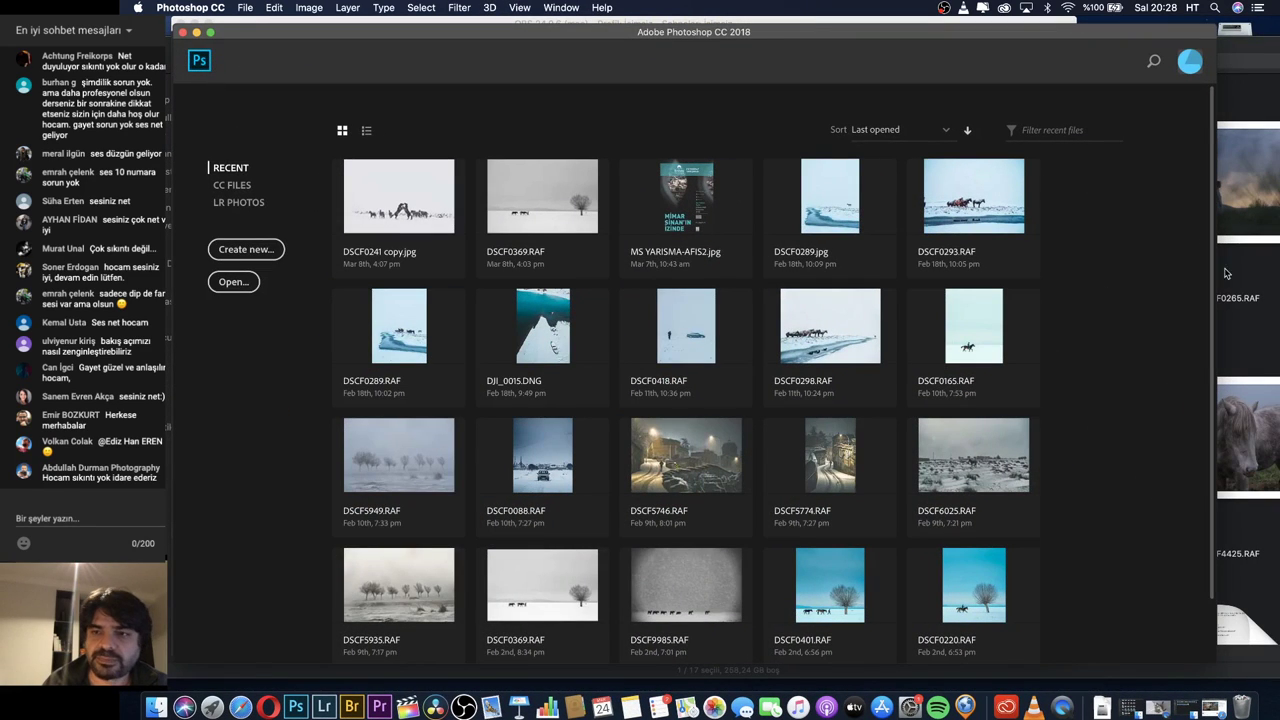
left_click(1275, 313)
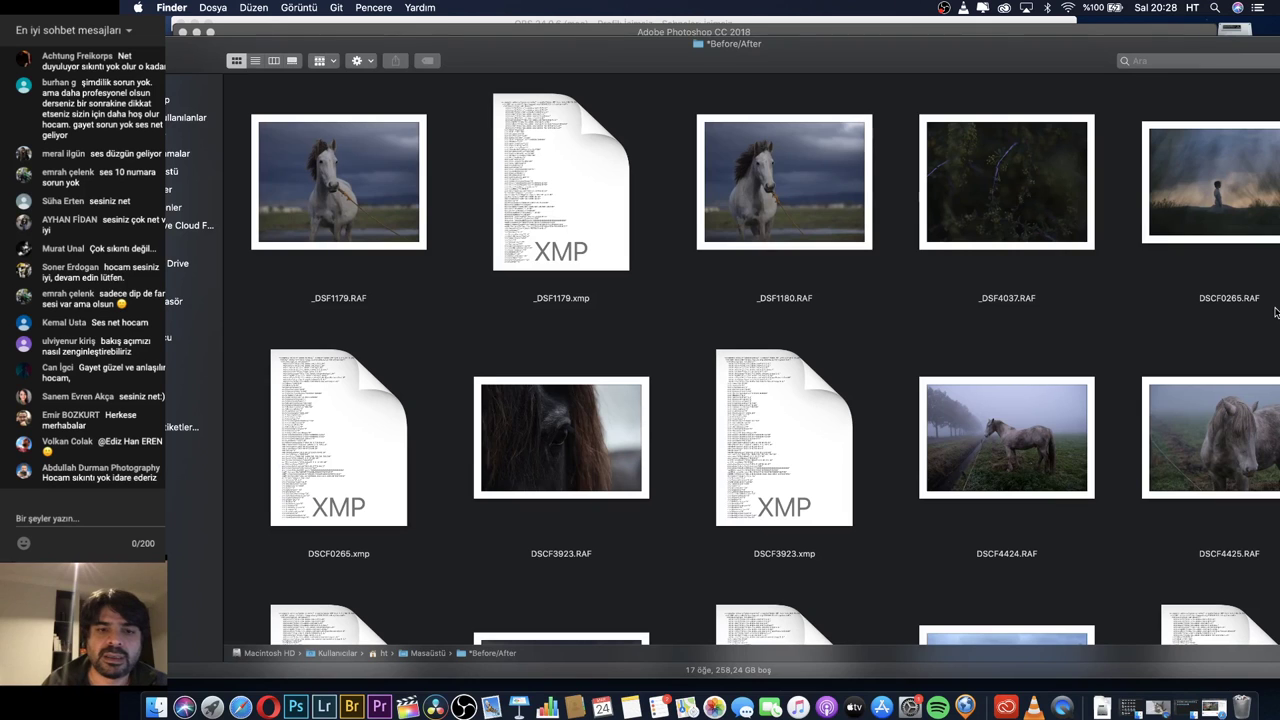
scroll(860, 219, "down", 10)
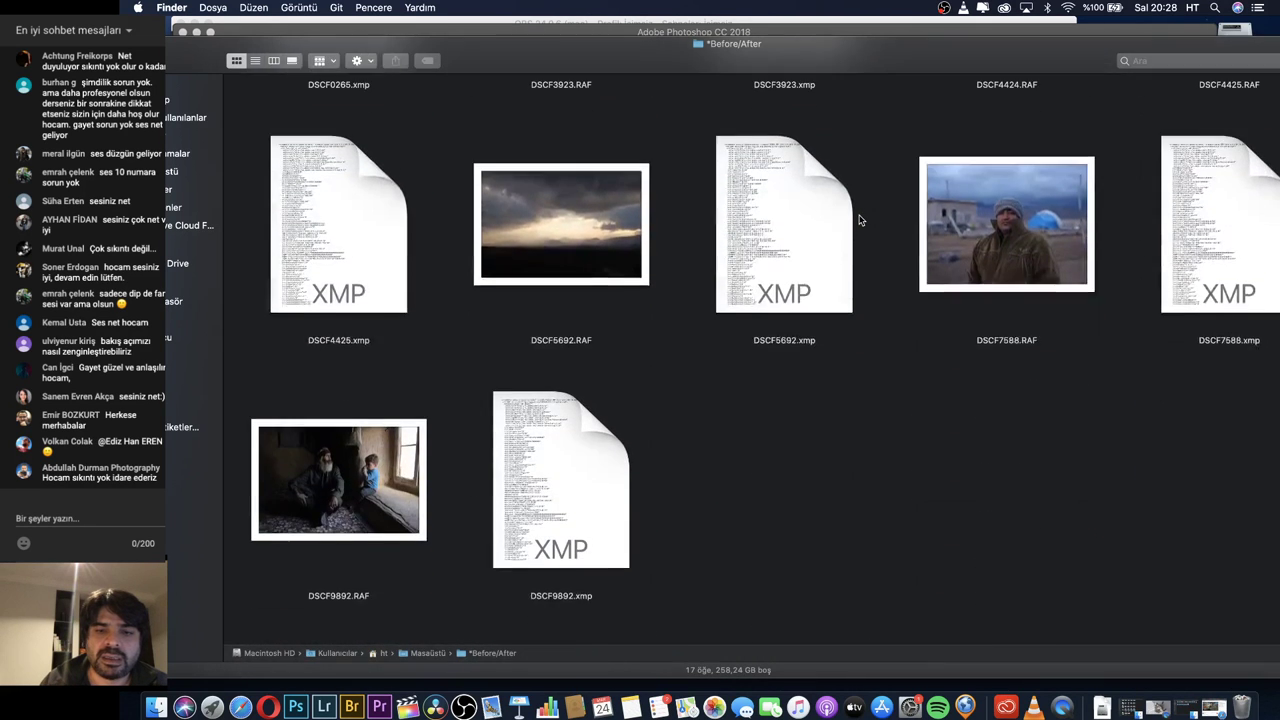
double_click(346, 494)
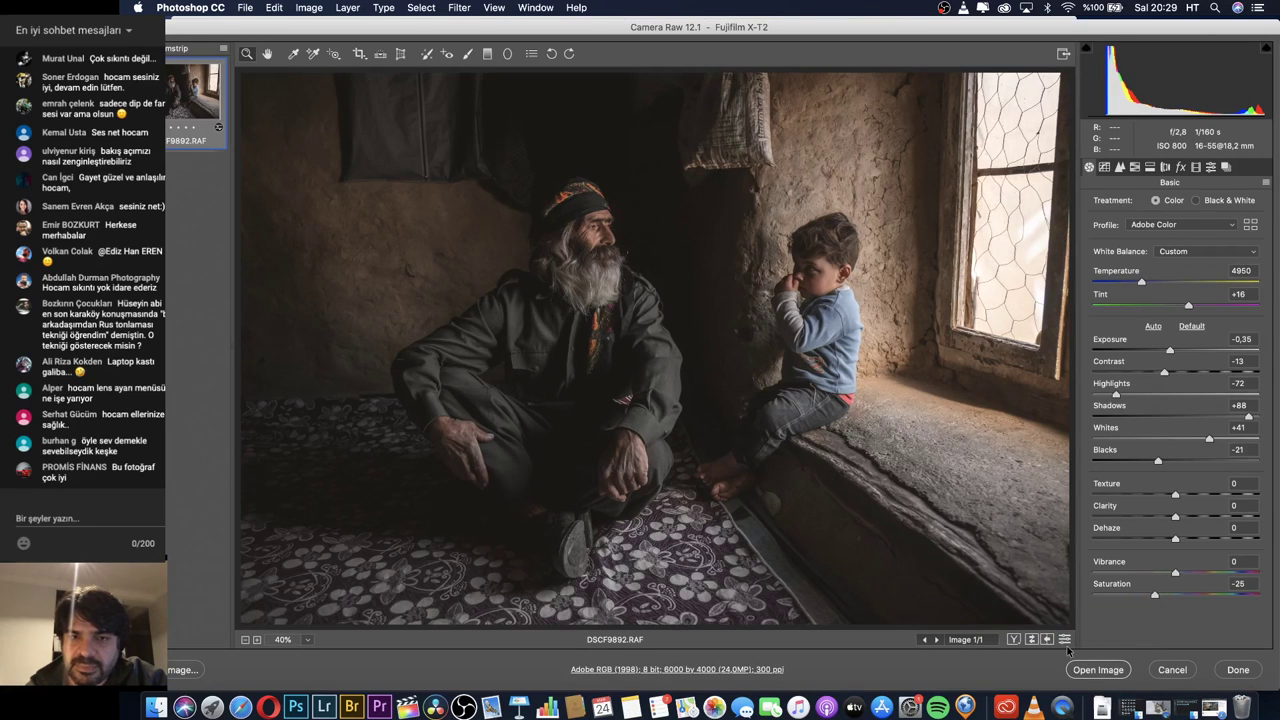
Save the current edit as a new snapshot named hedef.
left_click(1228, 168)
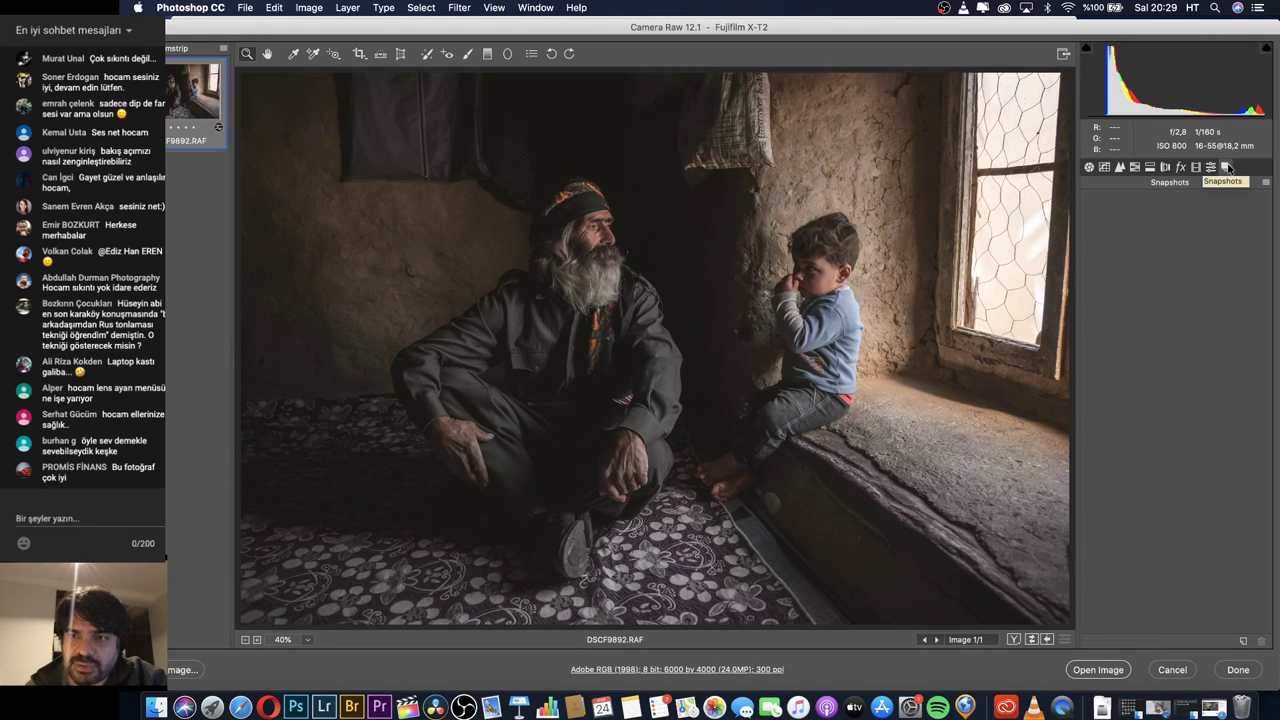
left_click(1243, 642)
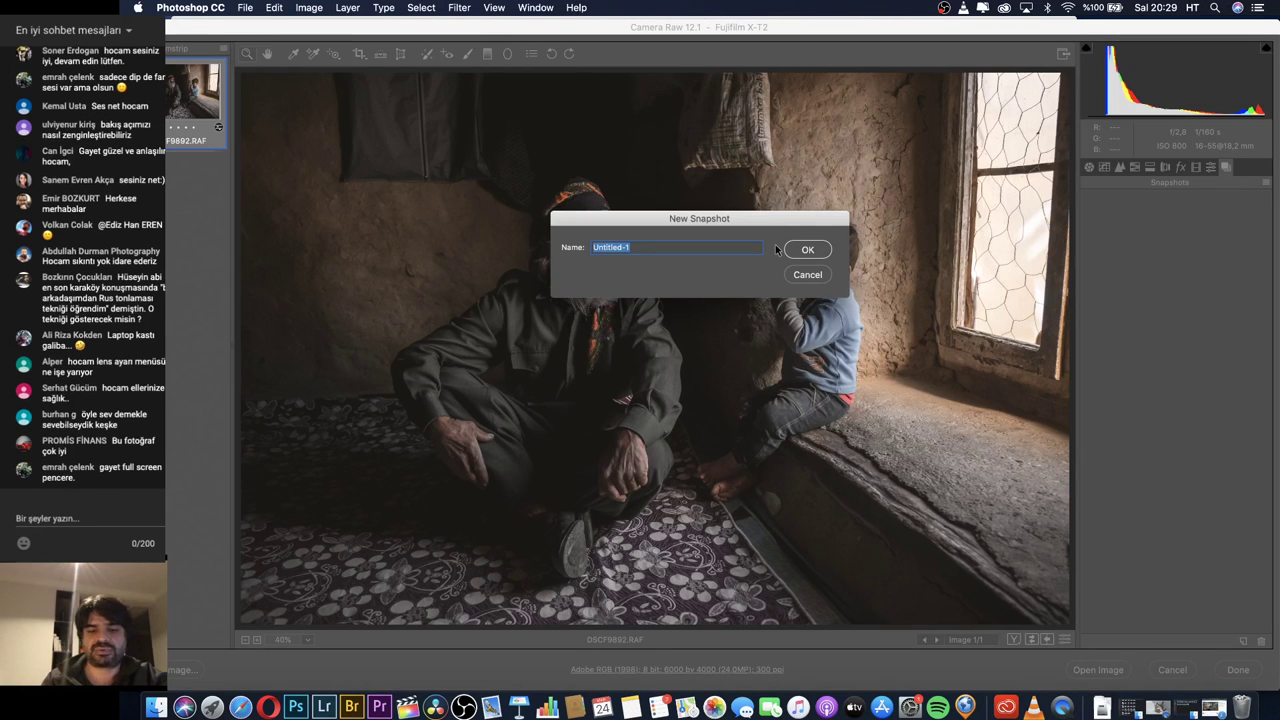
type("hedef")
key("Return")
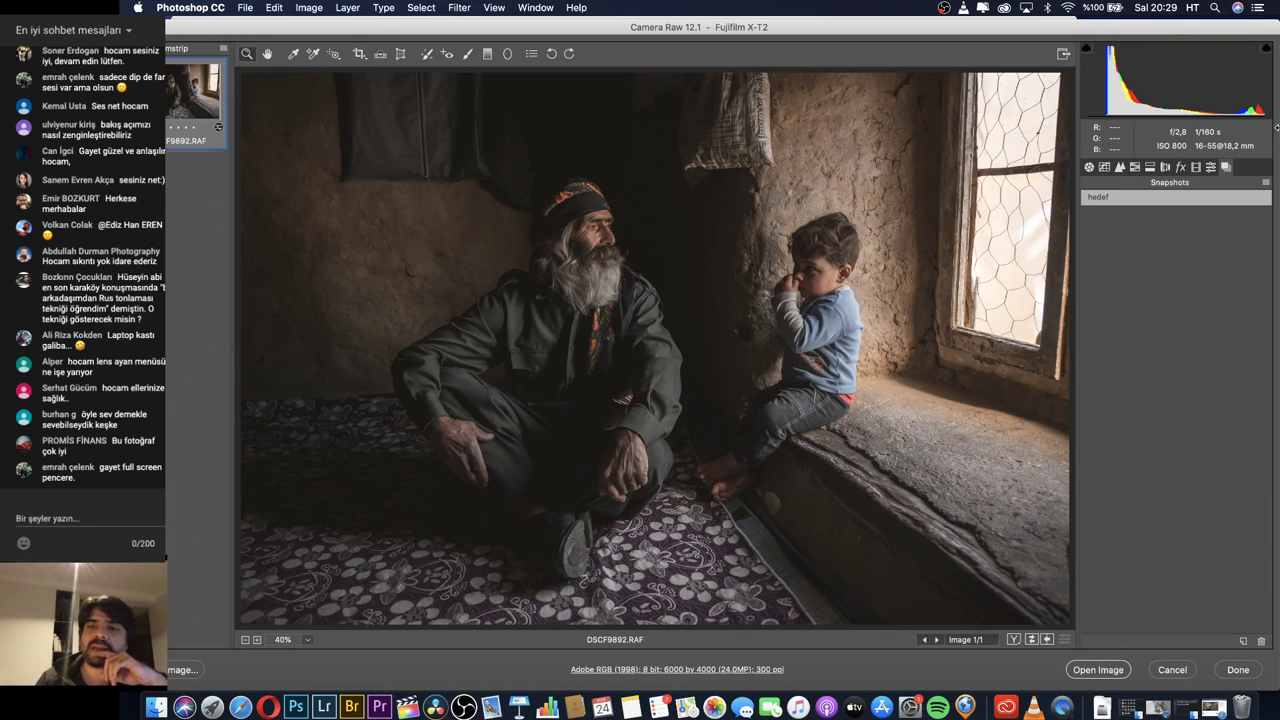
Reset the photo to Camera Raw Defaults and save that look as snapshot çekim.
left_click(1090, 167)
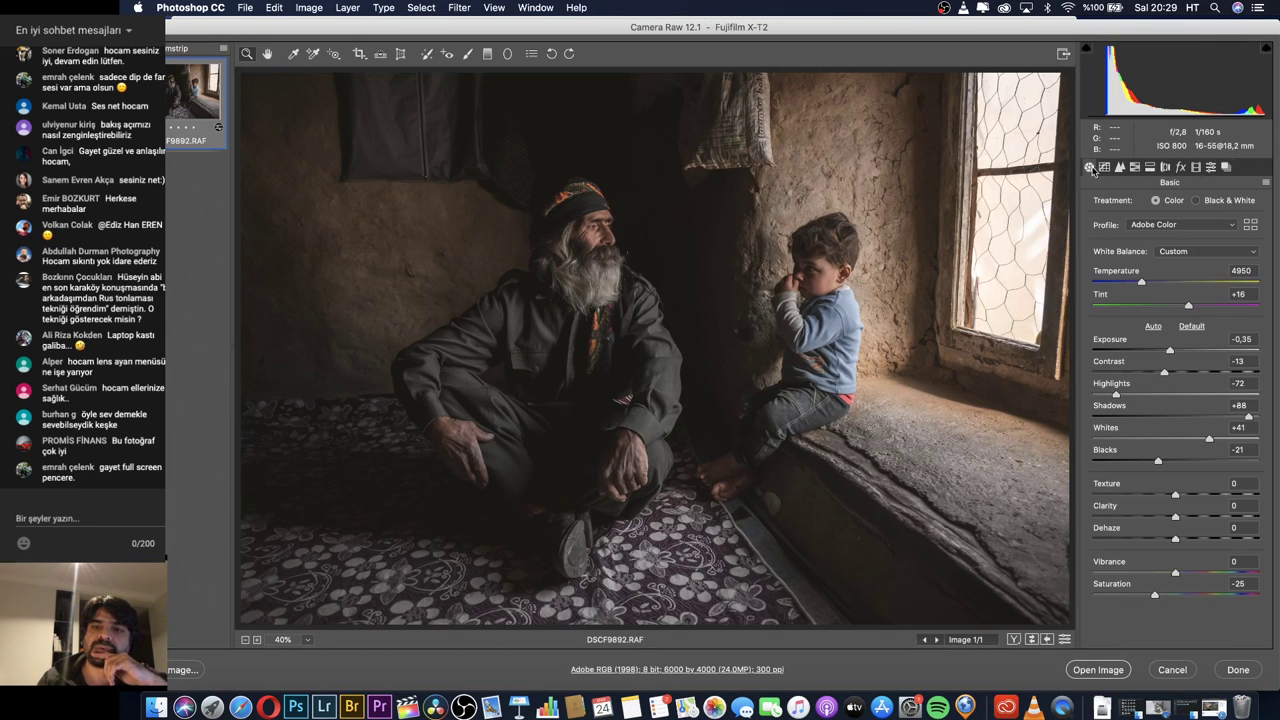
left_click(1267, 183)
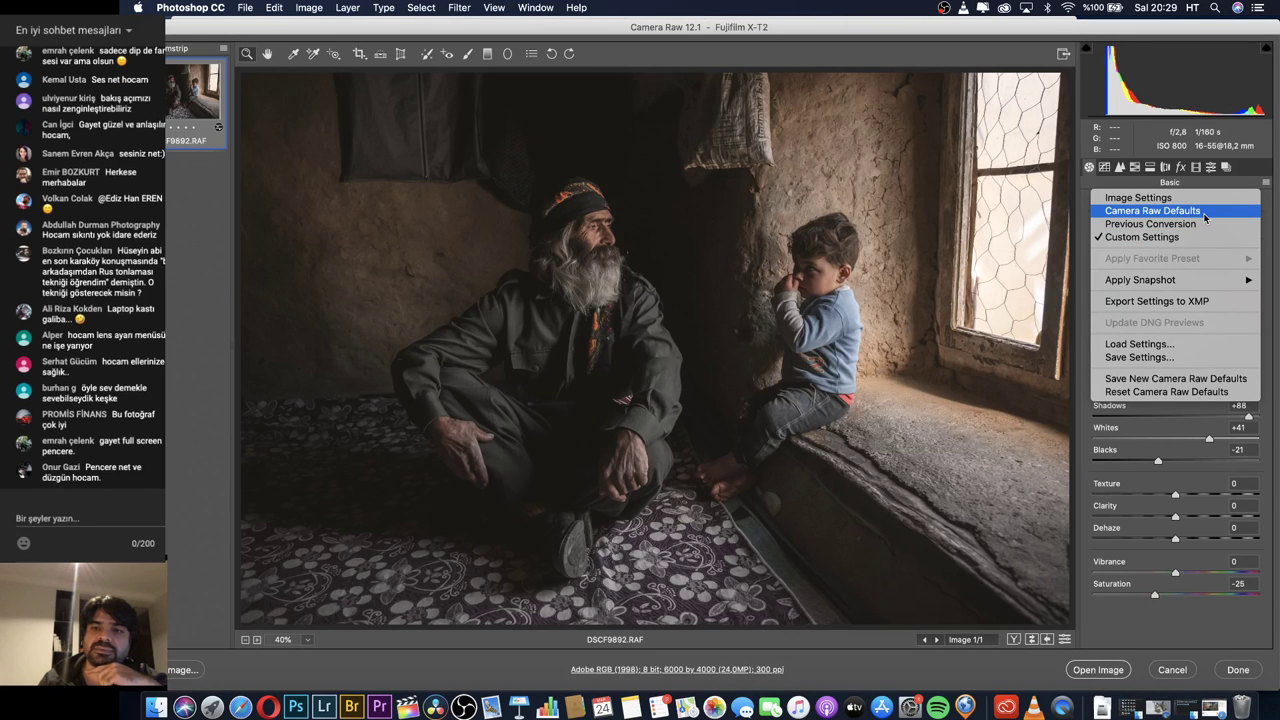
left_click(1206, 213)
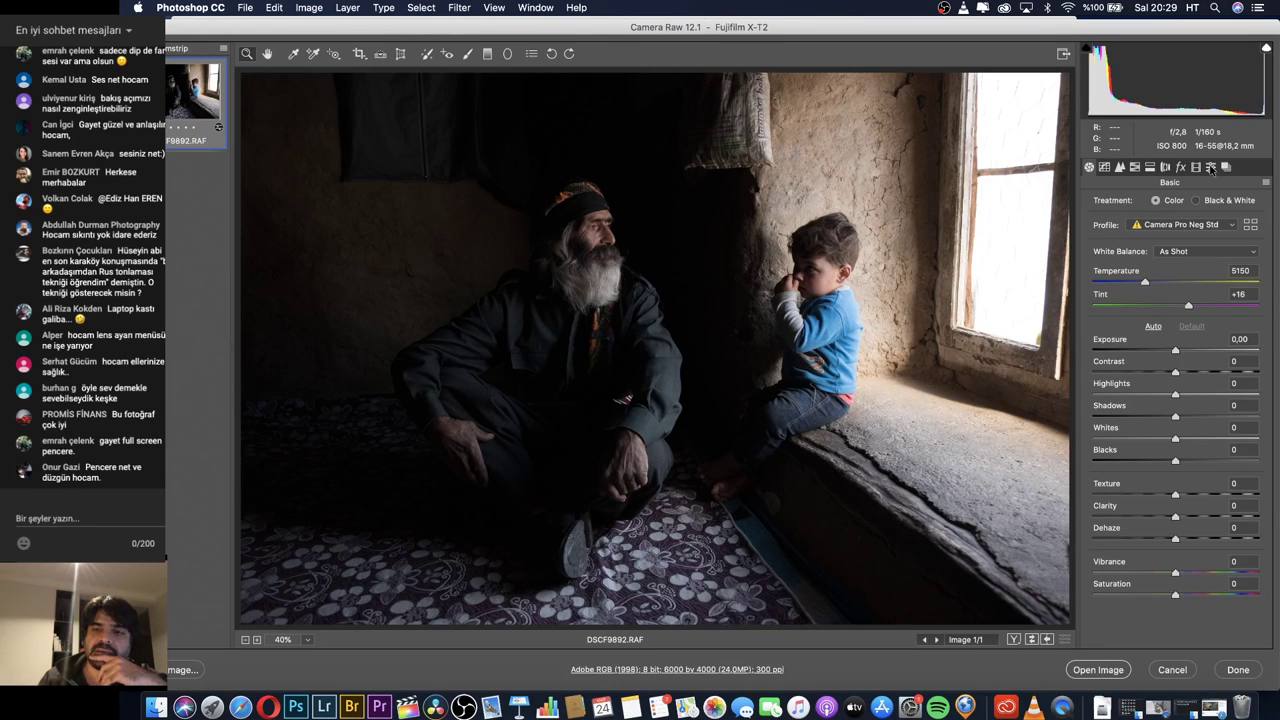
left_click(1211, 168)
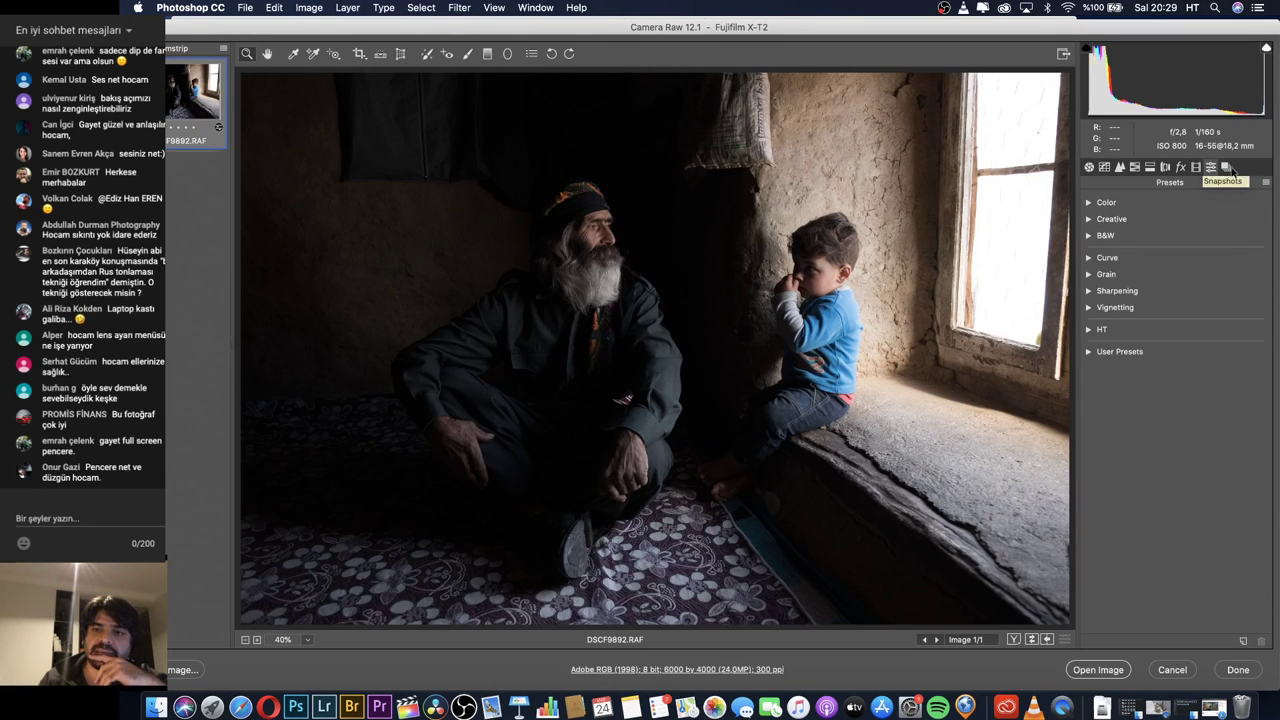
left_click(1226, 167)
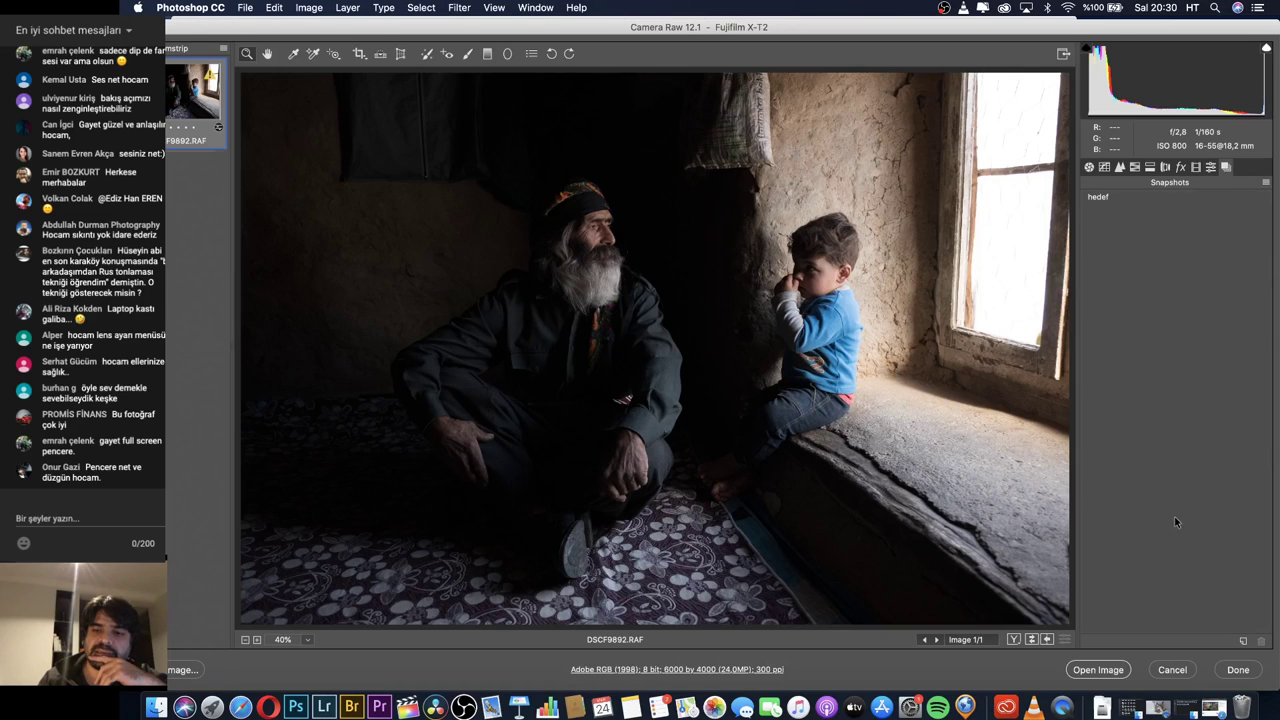
left_click(1245, 640)
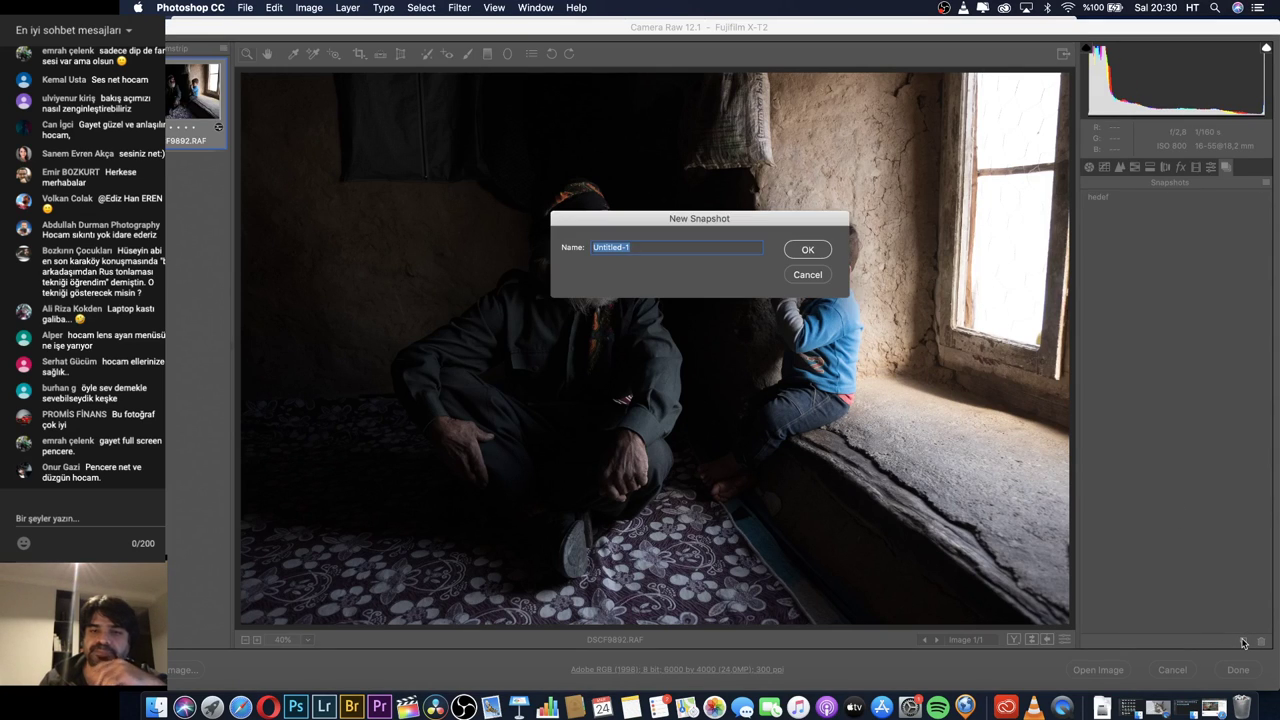
type("çekim")
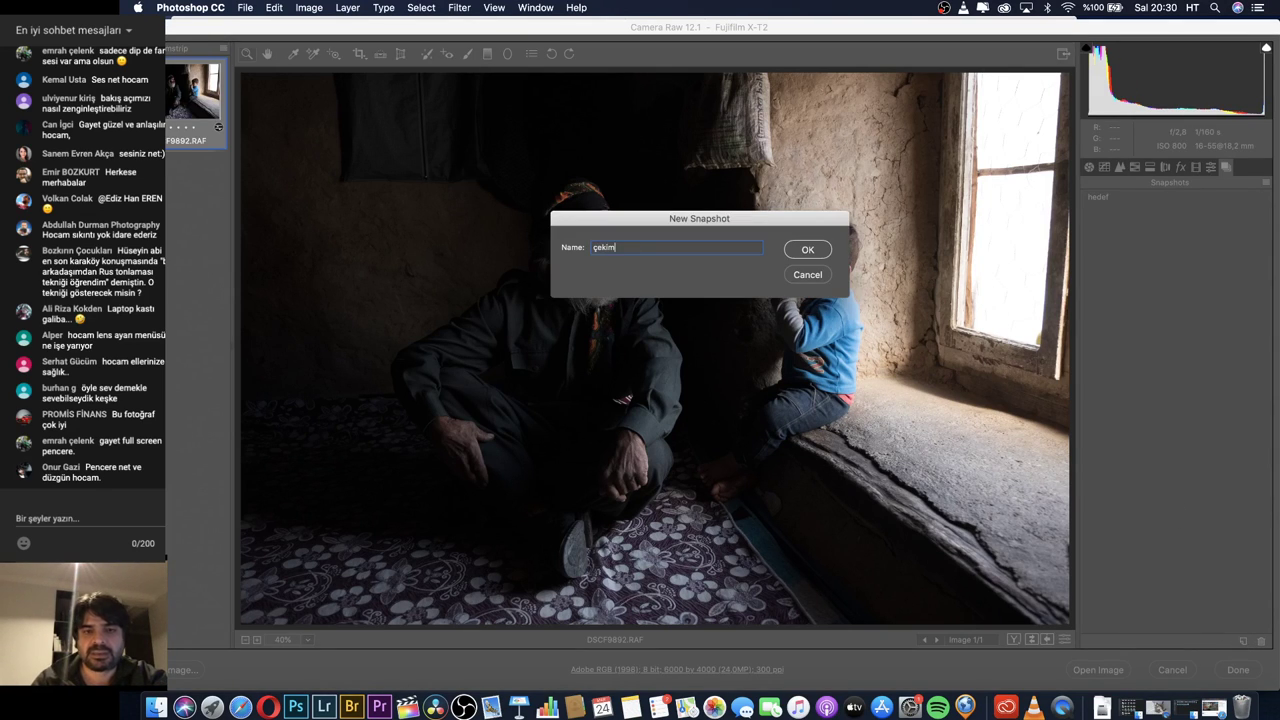
key("Return")
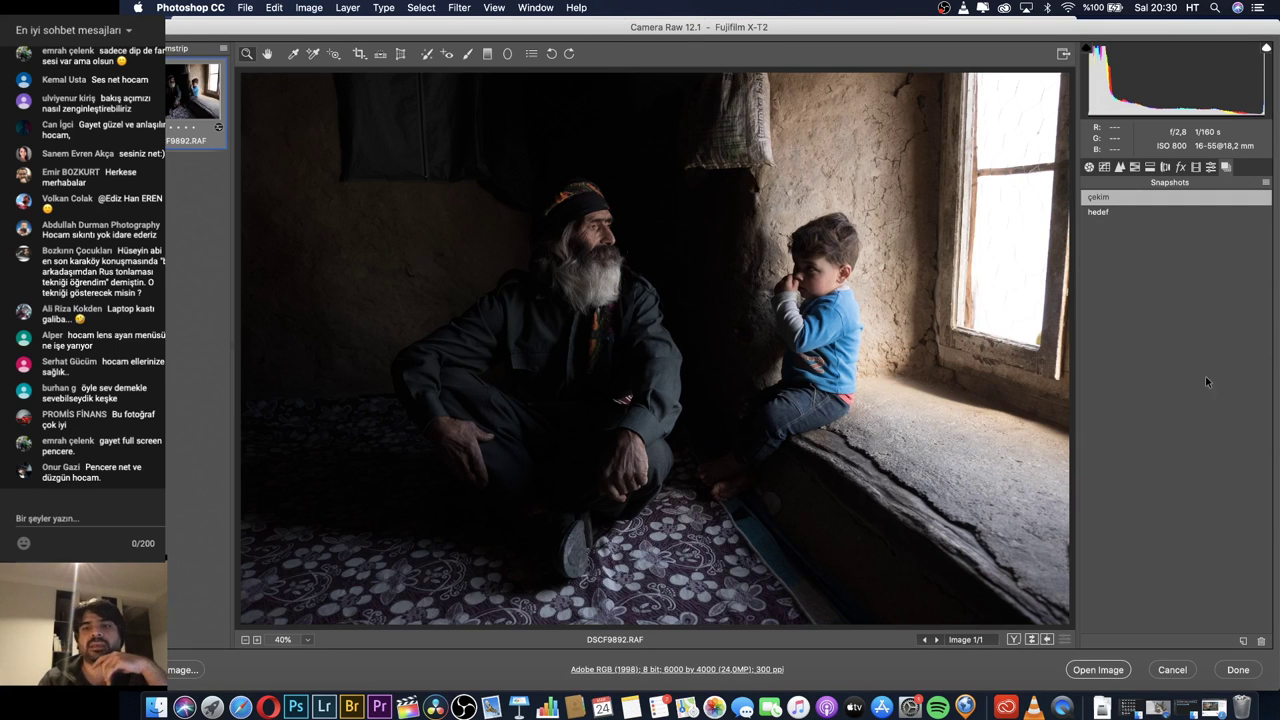
Compare the hedef and çekim snapshots, ending on hedef.
left_click(1107, 214)
left_click(1104, 198)
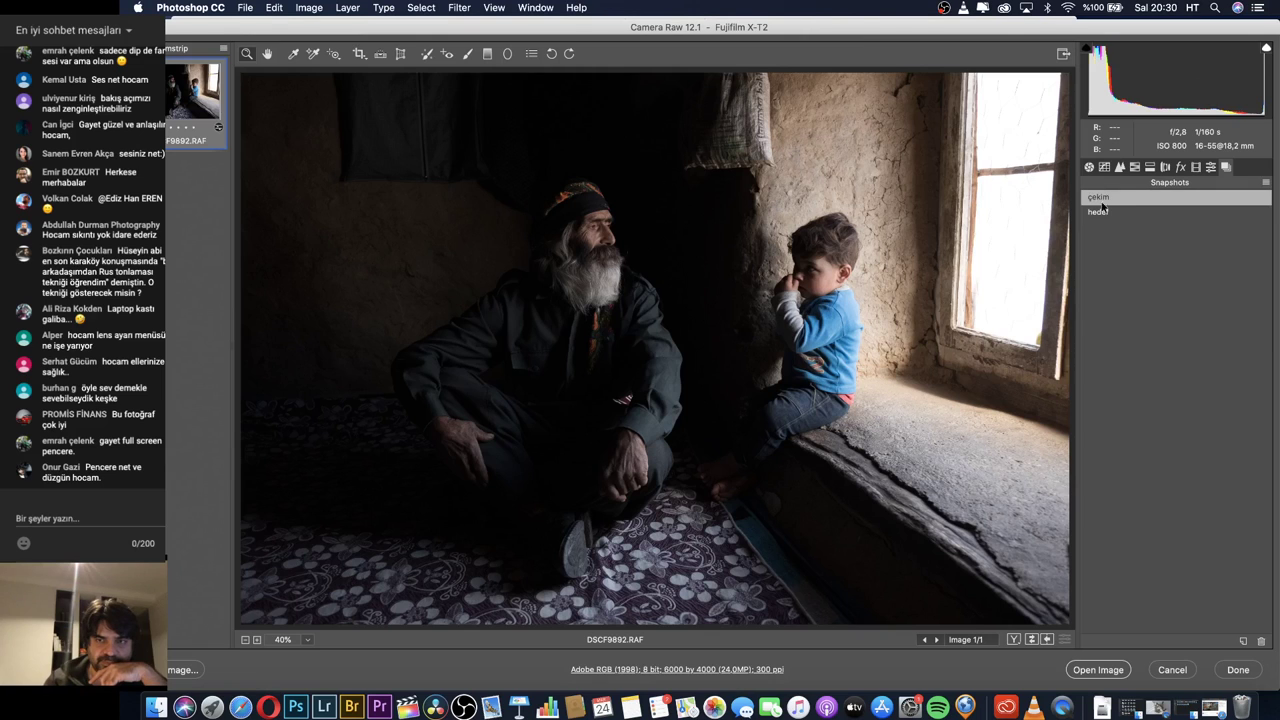
left_click(1104, 213)
On the çekim snapshot, switch the profile from Camera Pro Neg Std to Adobe Color, then Adobe Standard.
left_click(1101, 199)
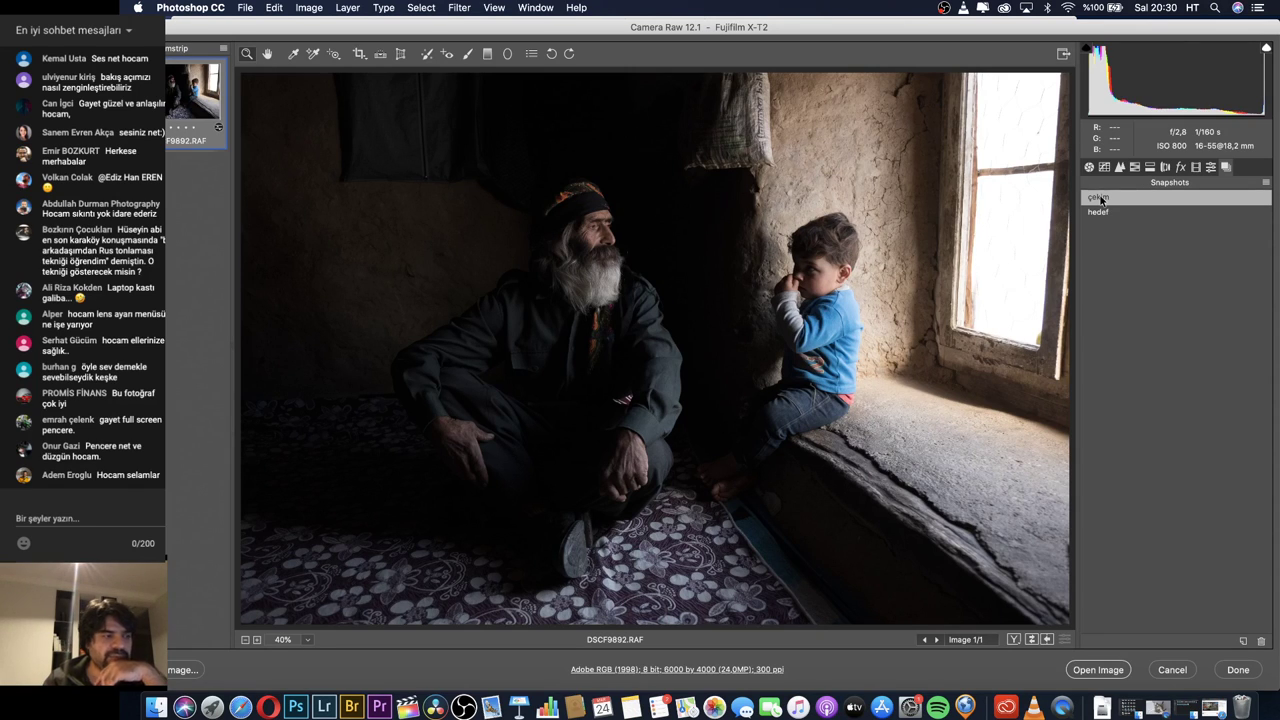
left_click(1089, 168)
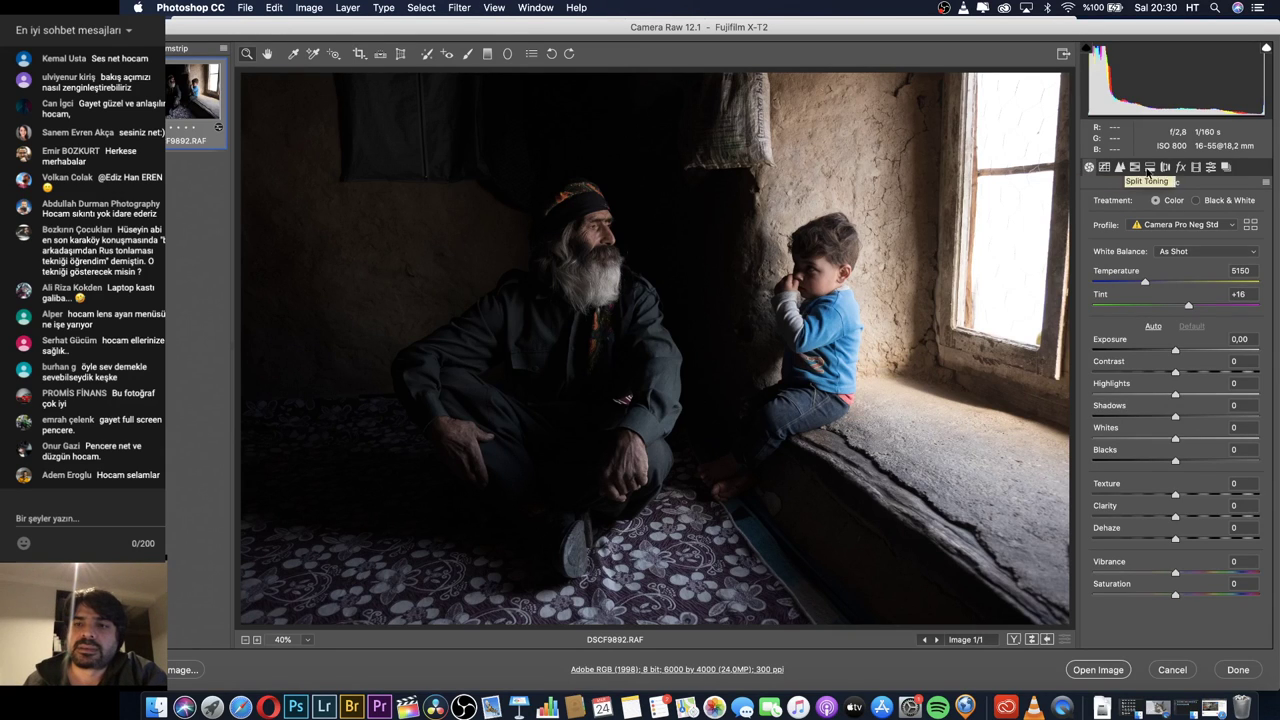
left_click(1160, 224)
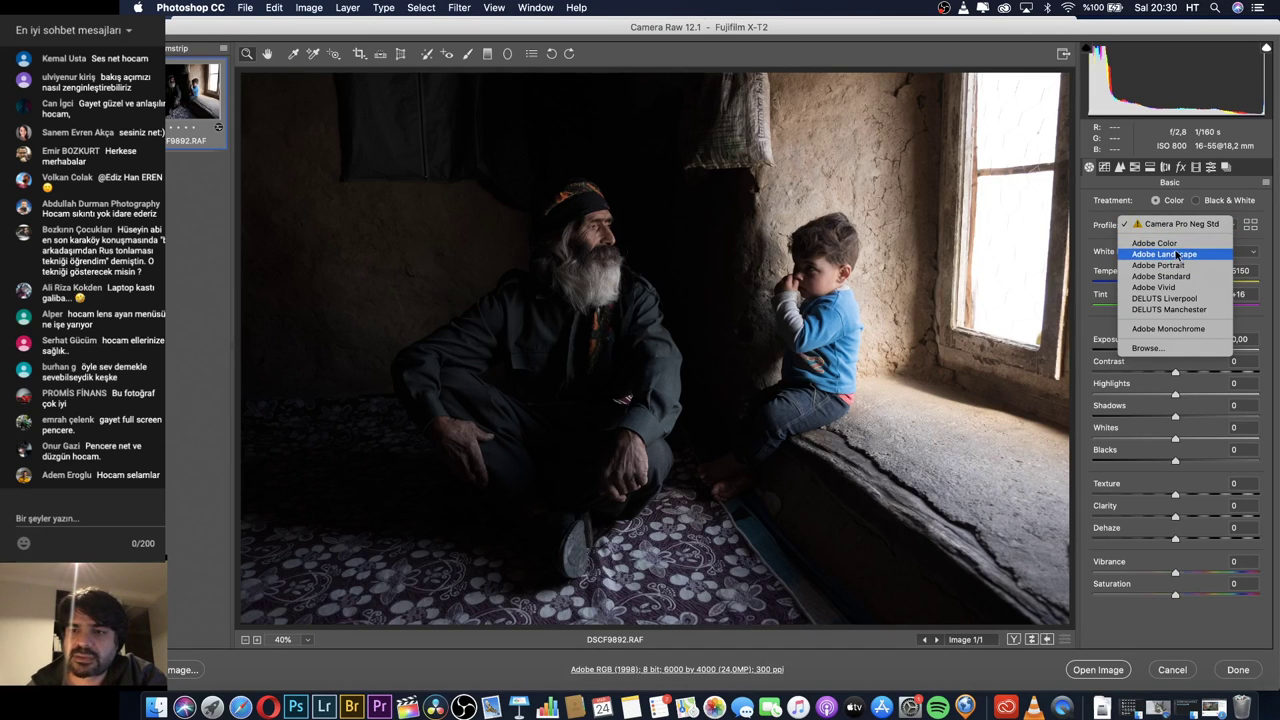
left_click(1181, 226)
left_click(1176, 226)
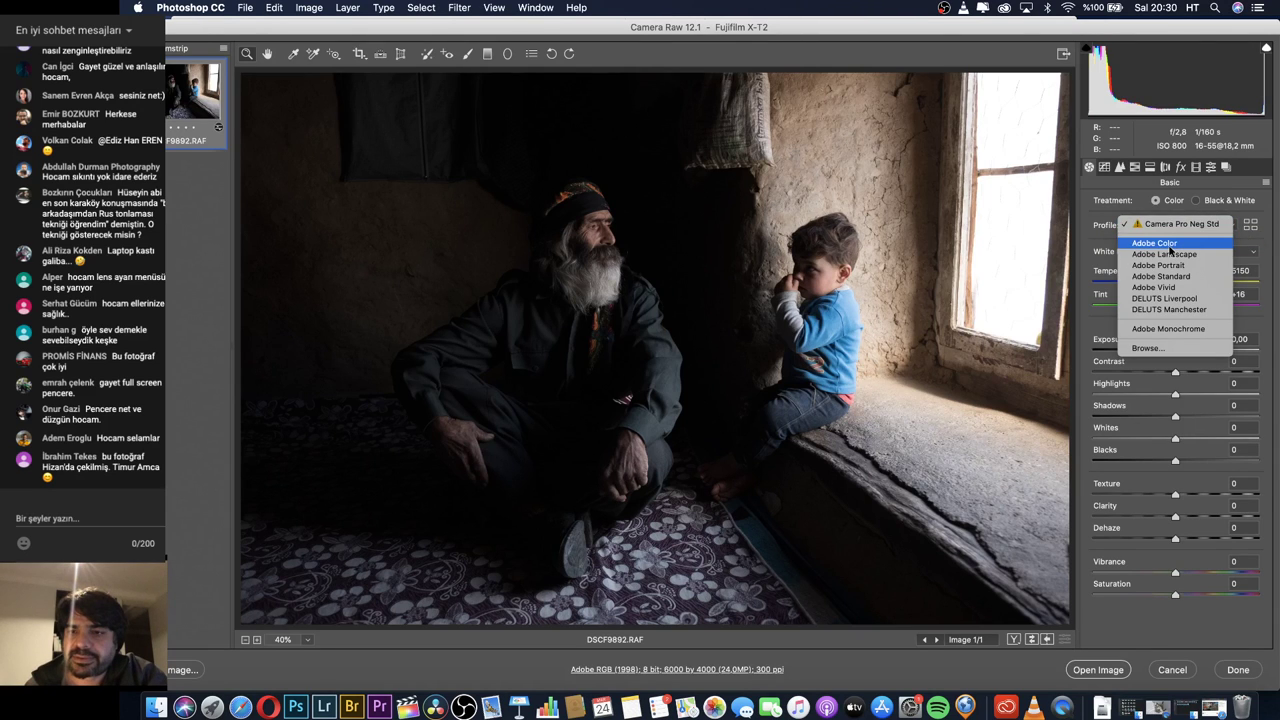
left_click(1168, 244)
left_click(1176, 228)
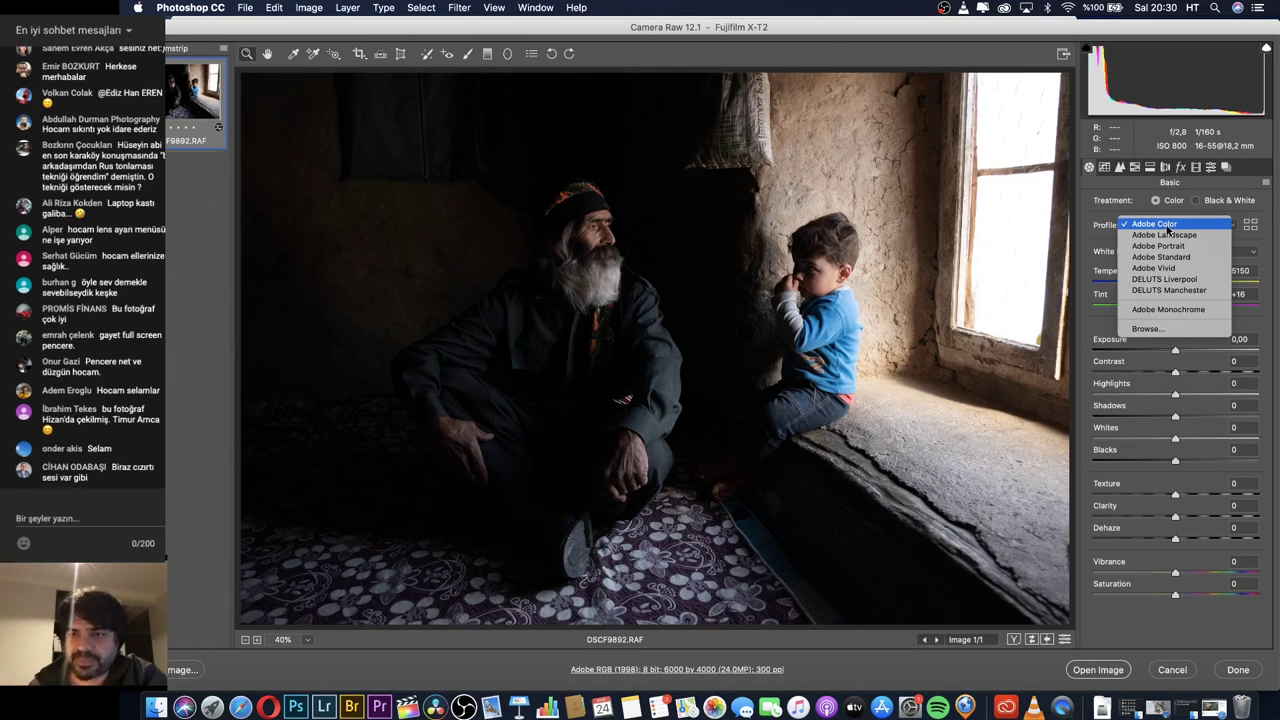
left_click(1163, 257)
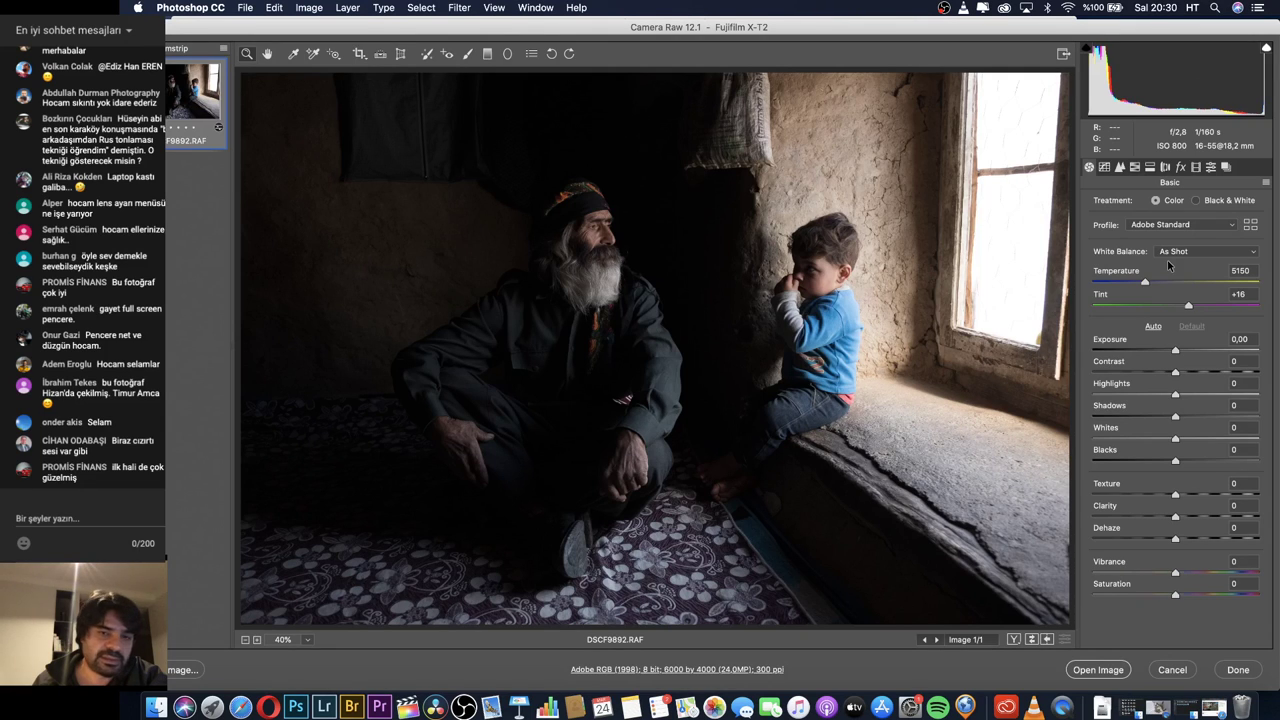
Compare the çekim and hedef snapshots, then apply hedef and return to the Basic panel.
left_click(1226, 167)
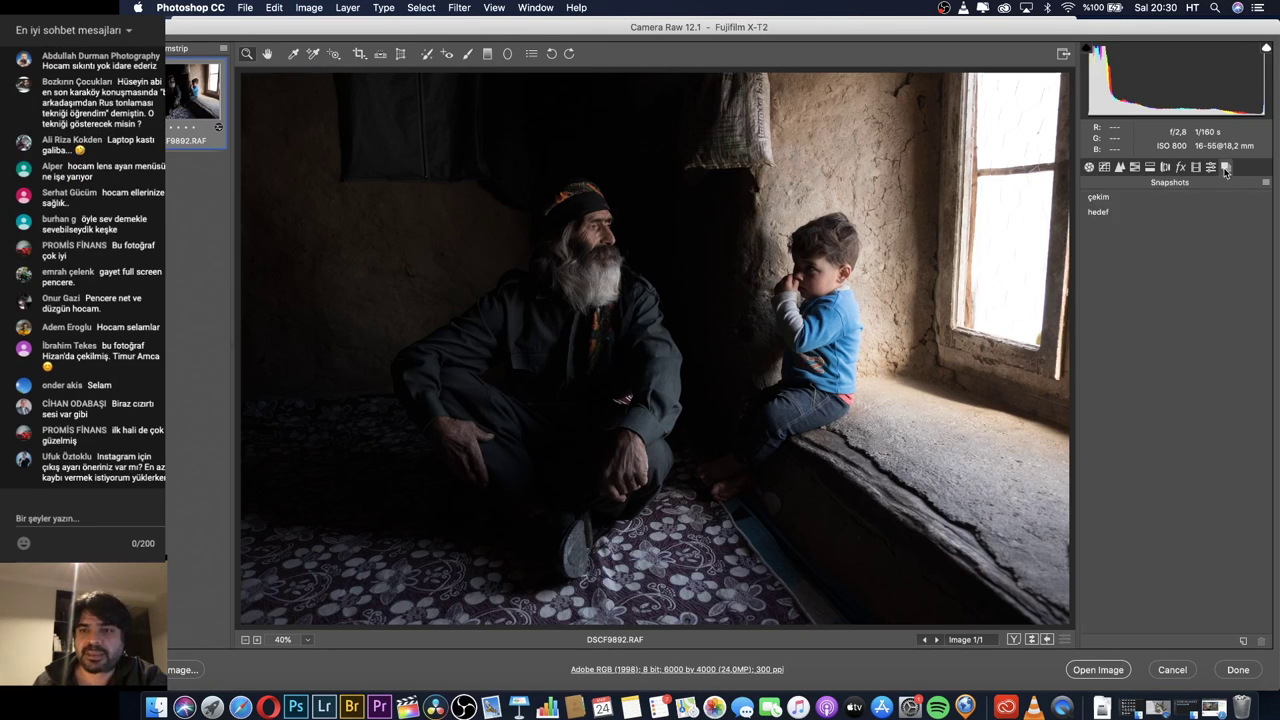
left_click(1136, 213)
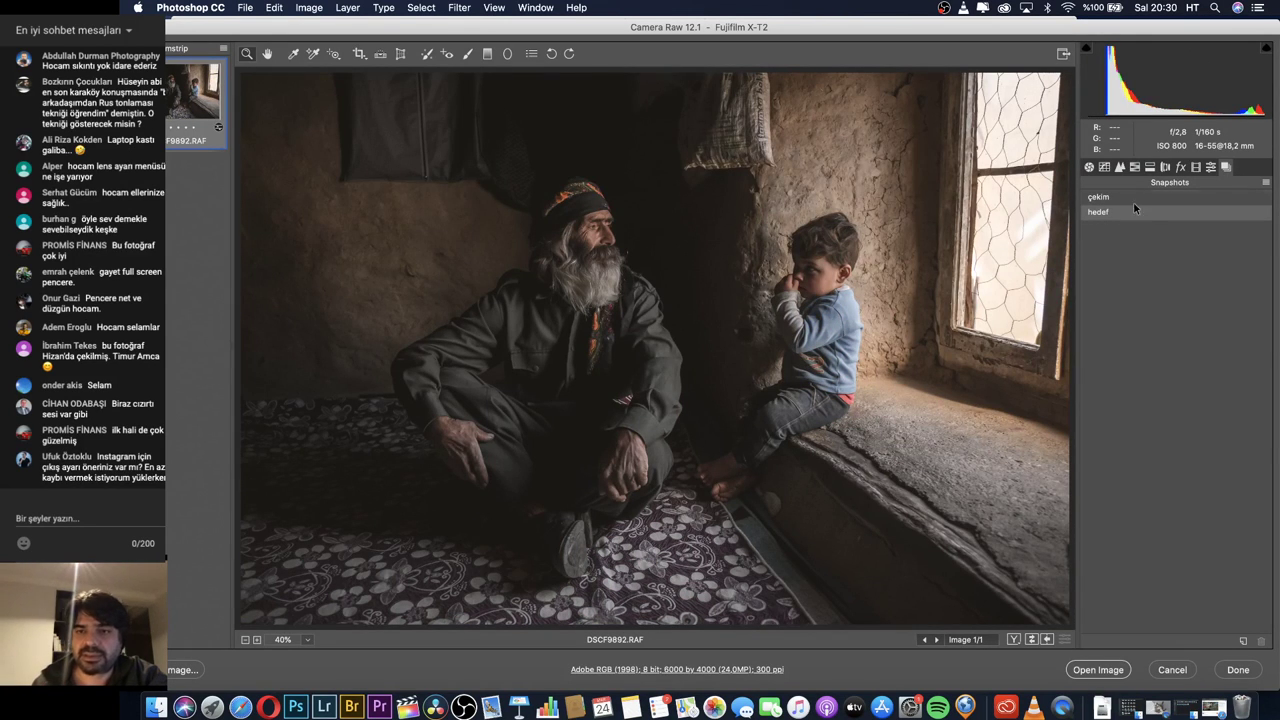
left_click(1133, 197)
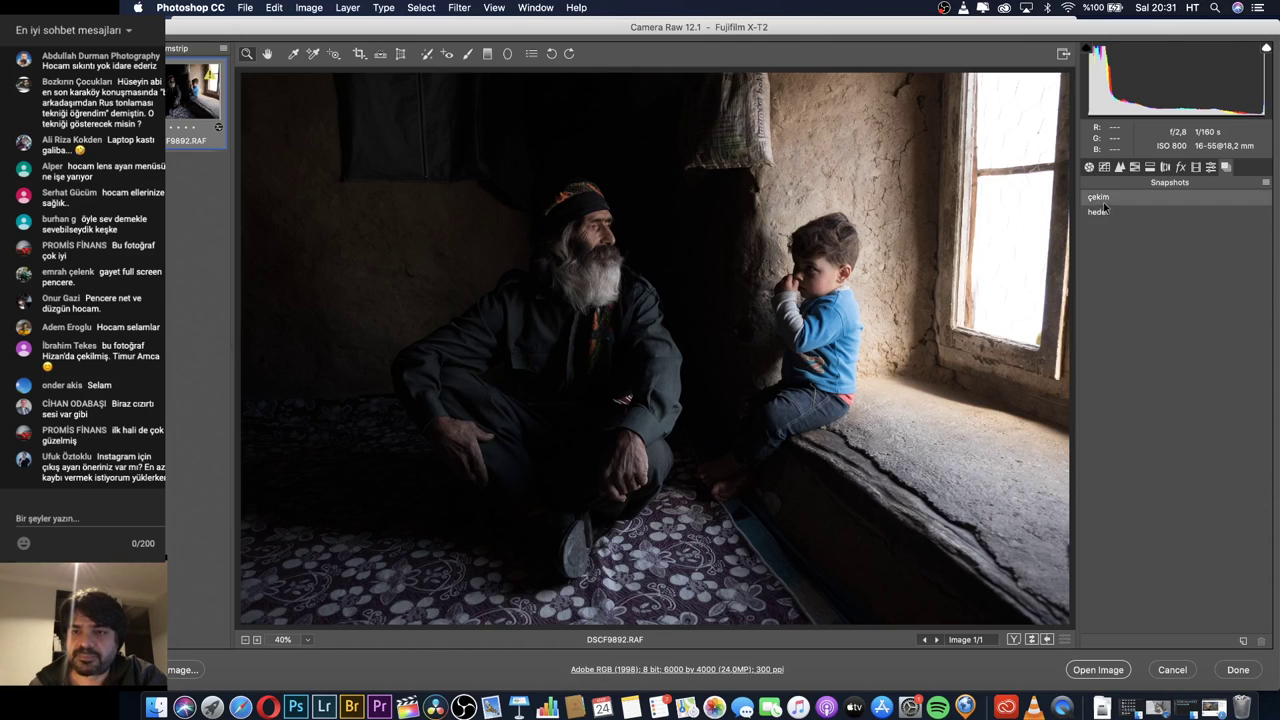
left_click(1102, 212)
left_click(1096, 197)
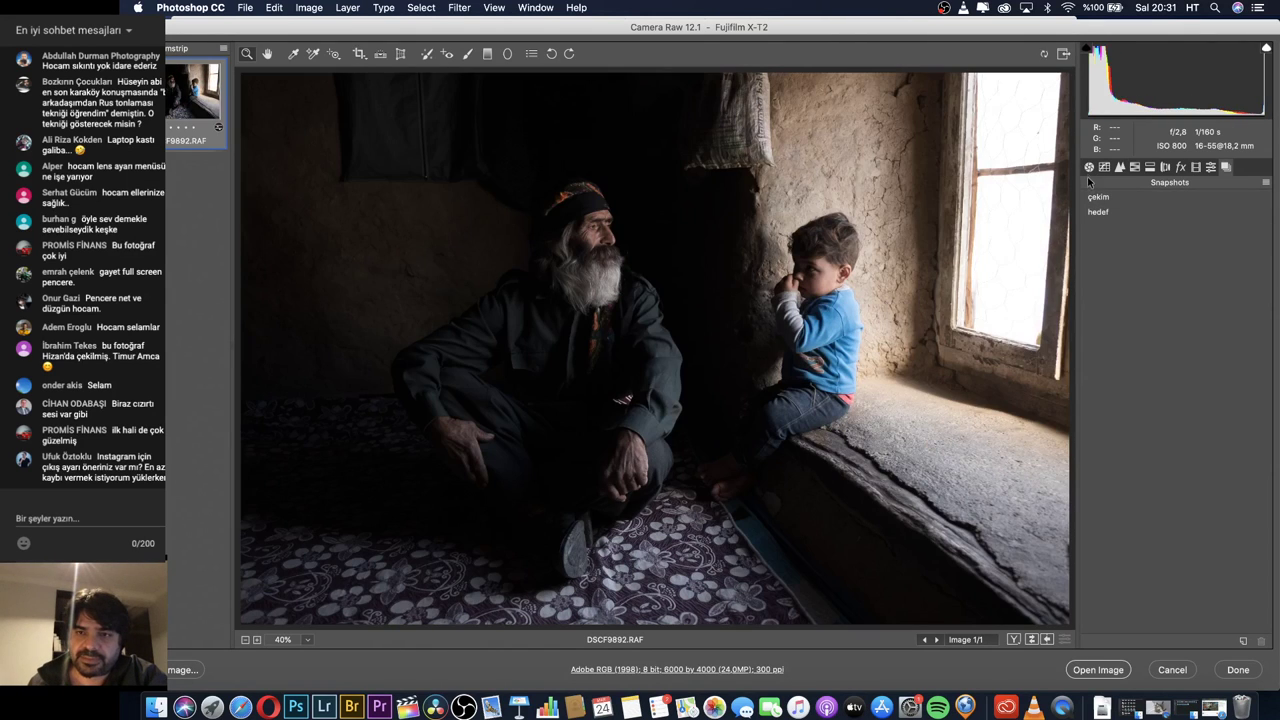
left_click(1098, 212)
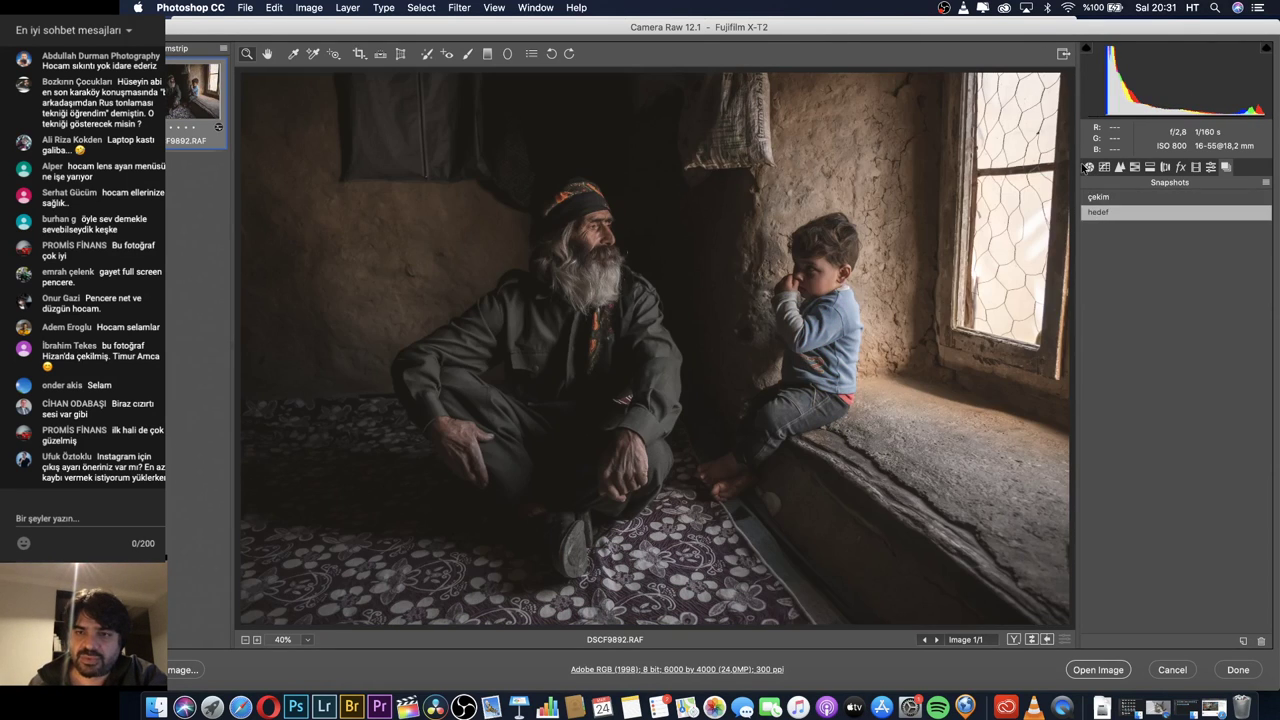
left_click(1088, 168)
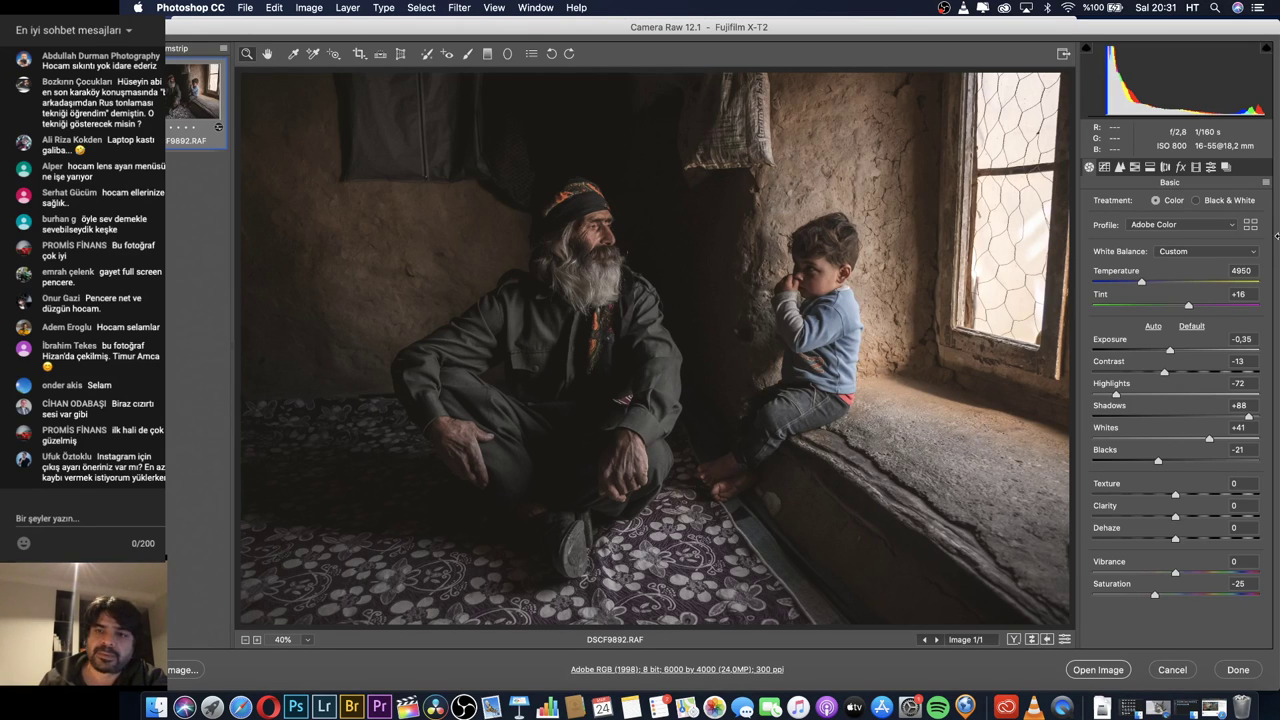
Move the RGB point curve's black point to Output 28 for faded, matte shadows.
left_click(1105, 167)
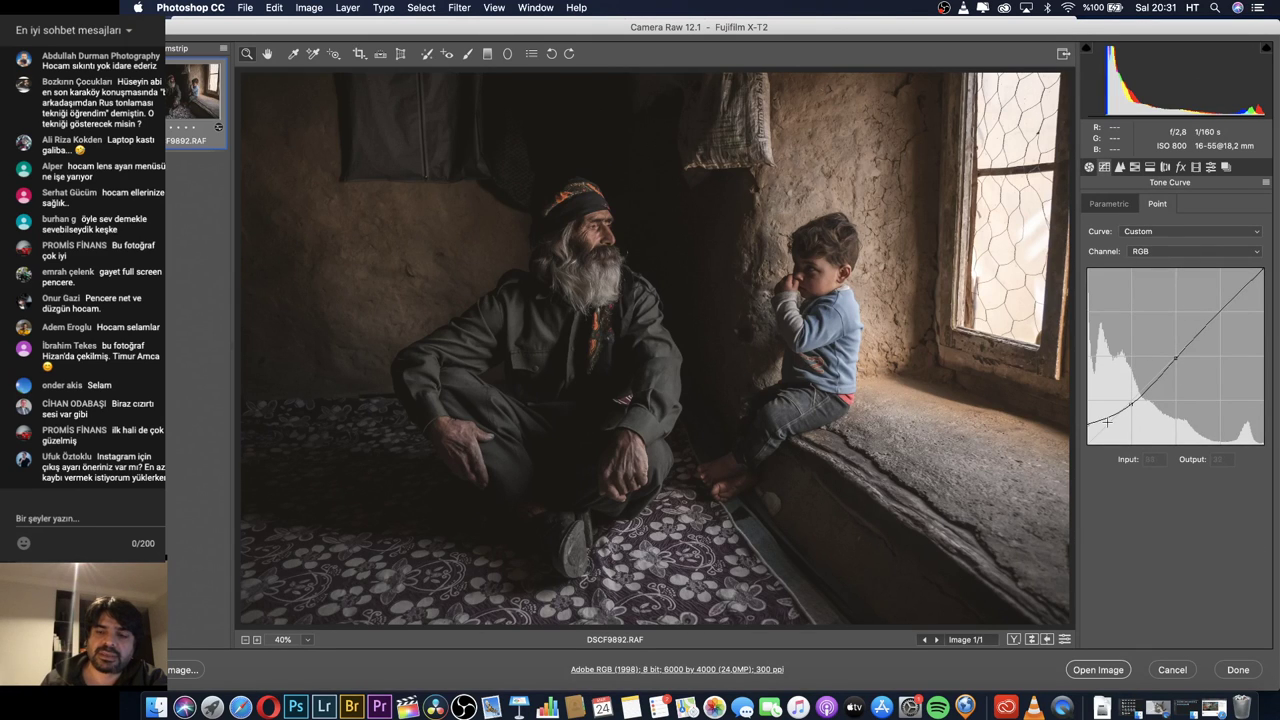
mouse_move(1087, 424)
left_mouse_down()
mouse_move(1089, 450)
mouse_move(1078, 429)
left_mouse_up()
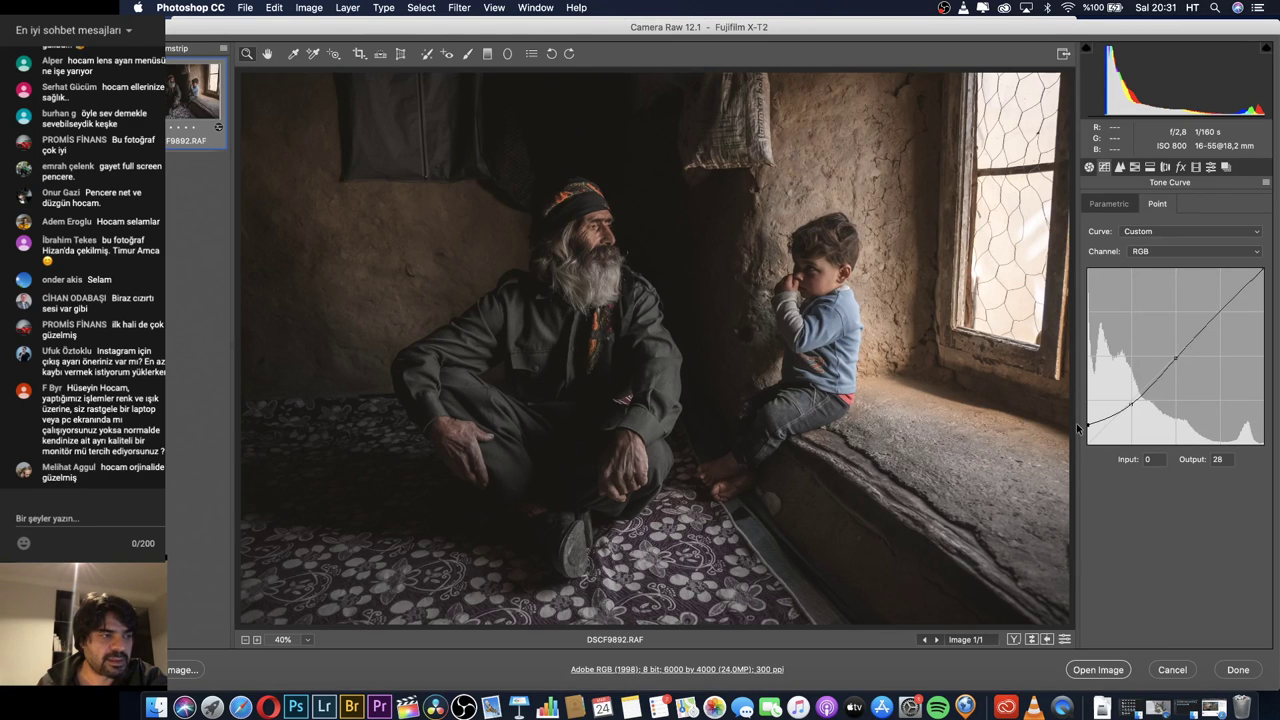
Check the Detail settings and the HSL hue, saturation and luminance values.
left_click(1120, 166)
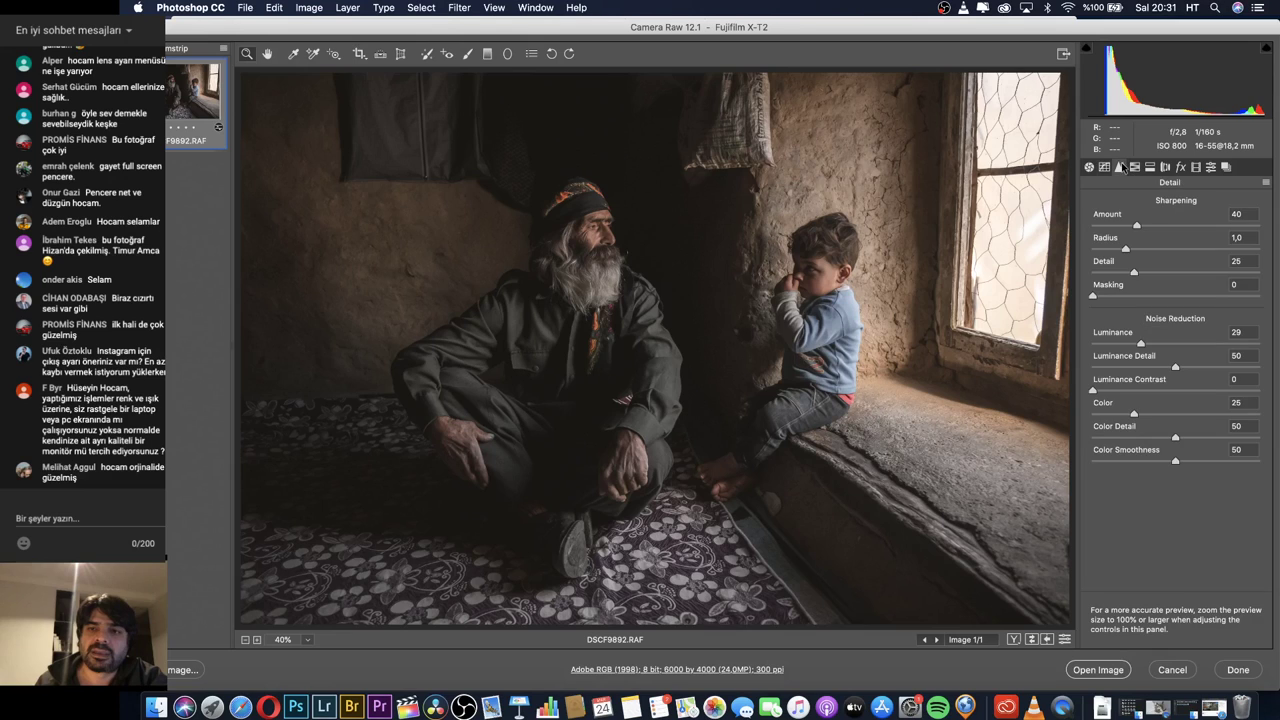
left_click(1135, 167)
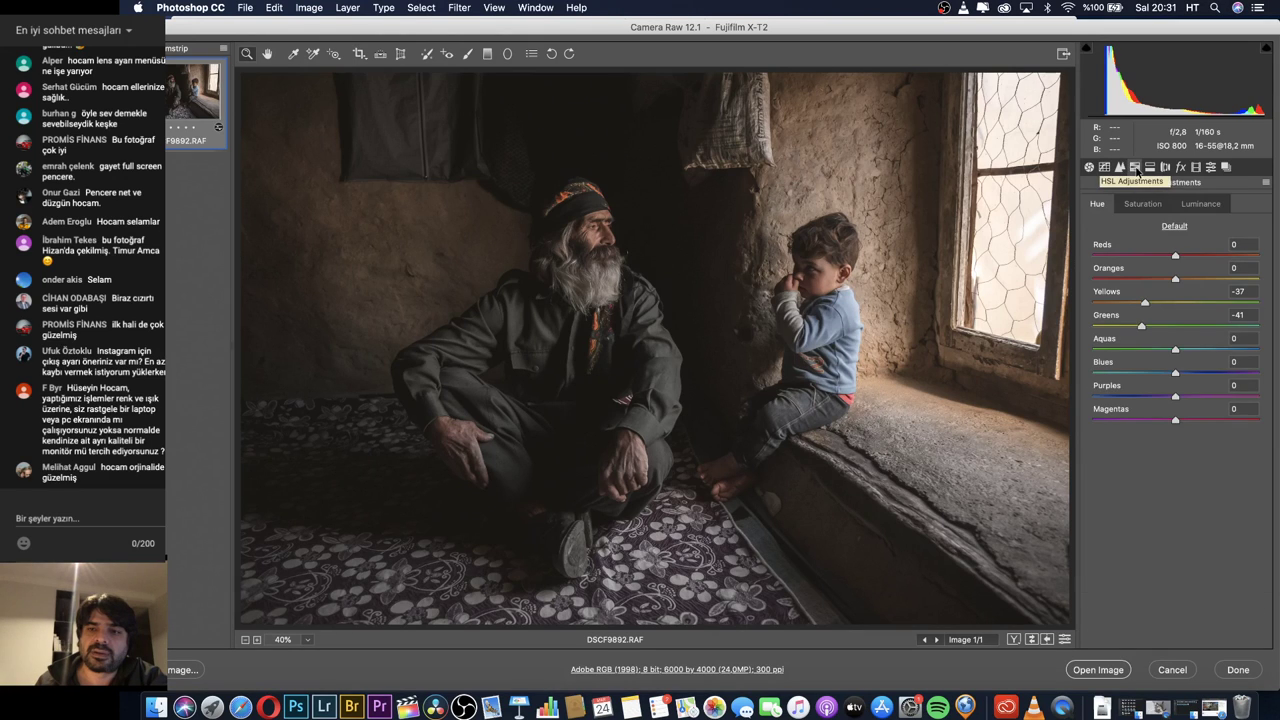
left_click(1143, 205)
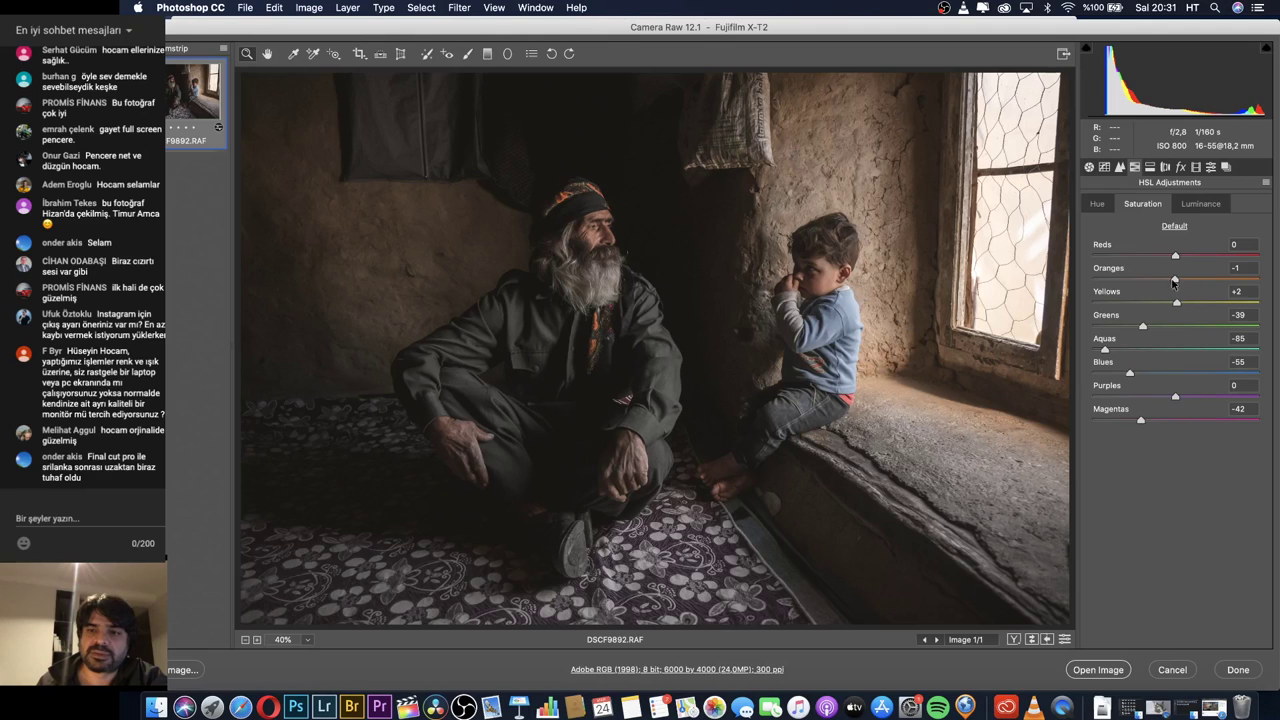
left_click(1201, 204)
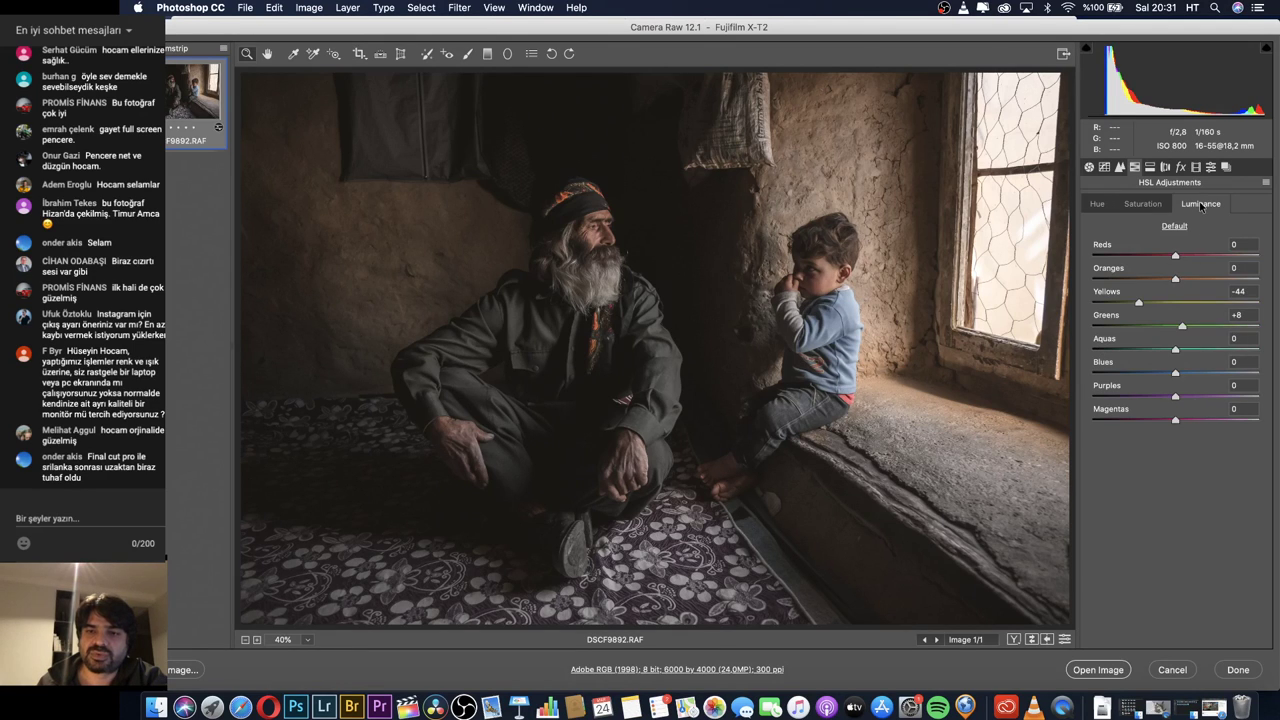
Set split toning Highlights Saturation to 13 and Shadows Saturation to 8.
left_click(1150, 167)
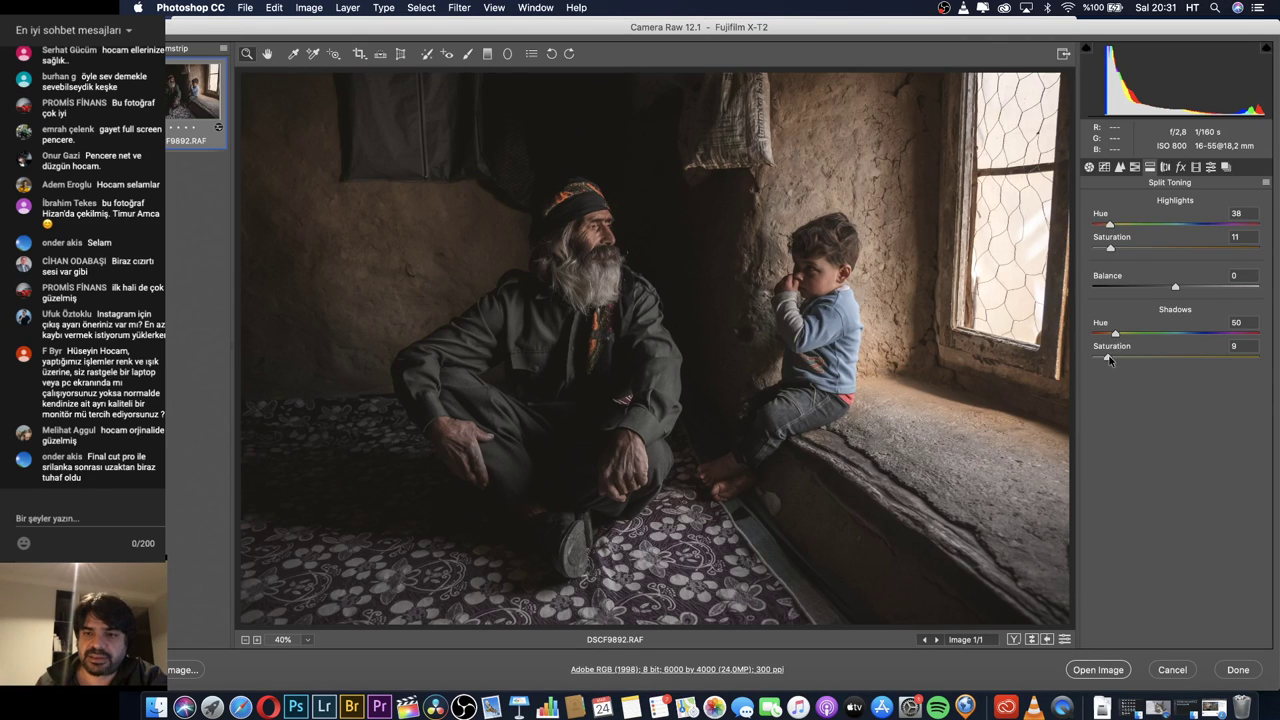
left_click_drag(1109, 360, 1090, 363)
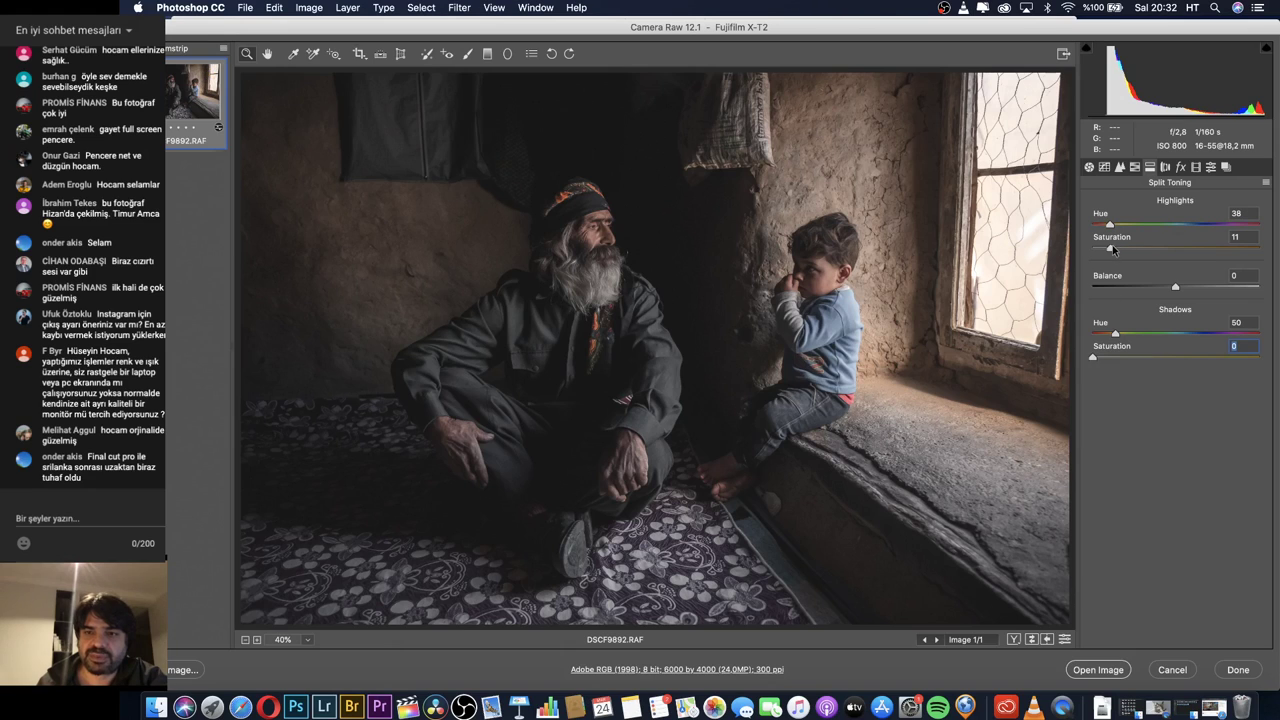
left_click_drag(1110, 248, 1069, 248)
left_click(1115, 248)
left_click(1114, 357)
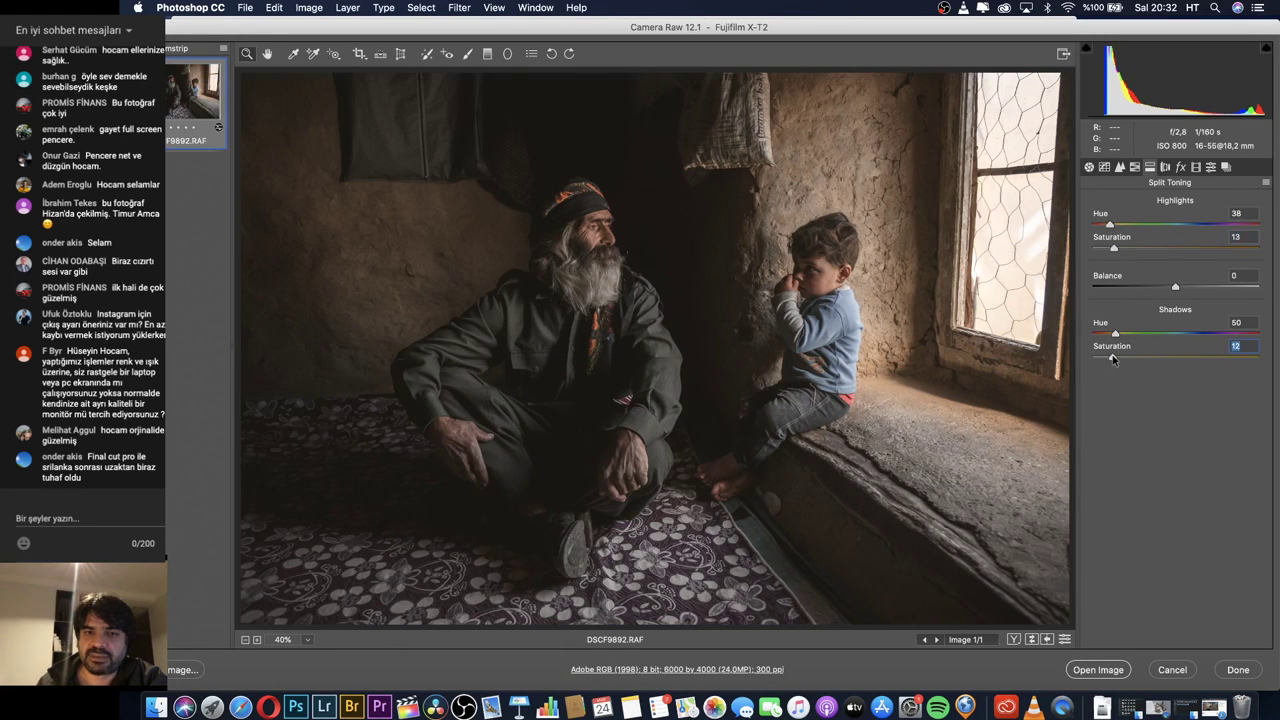
left_click(1104, 357)
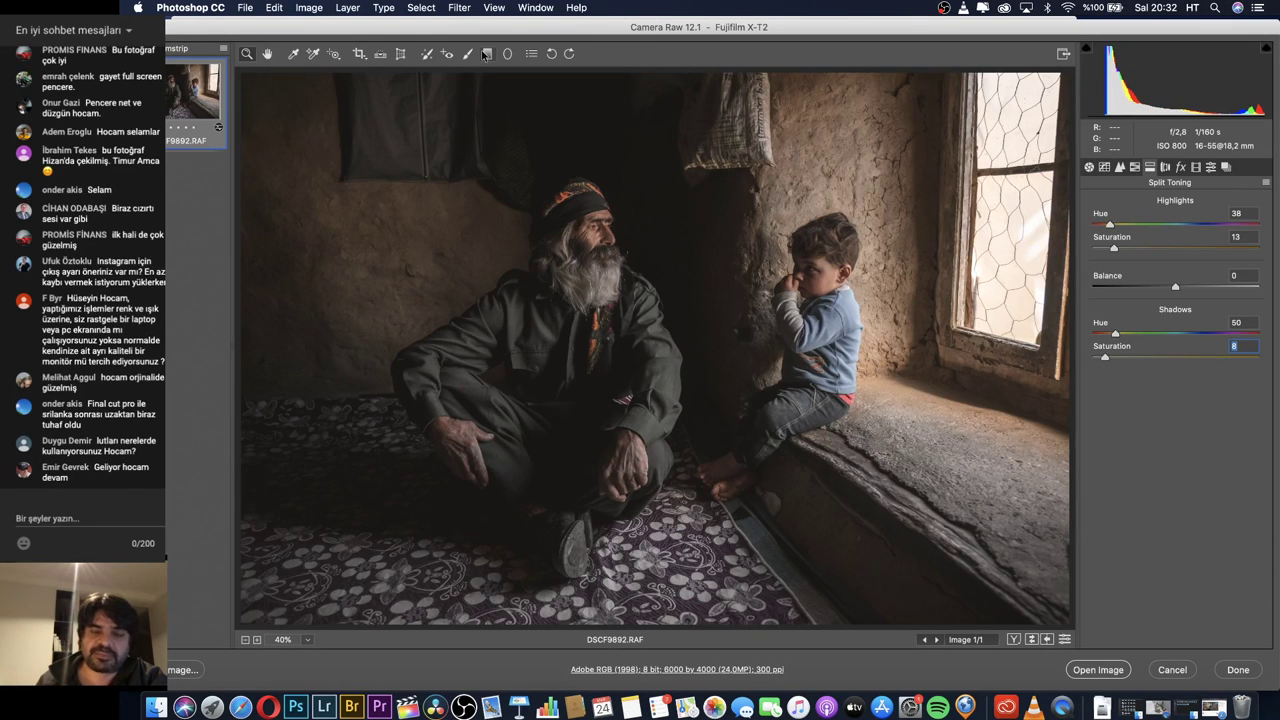
Lower the portrait's global Exposure to -0,70 in the Basic panel.
left_click(469, 55)
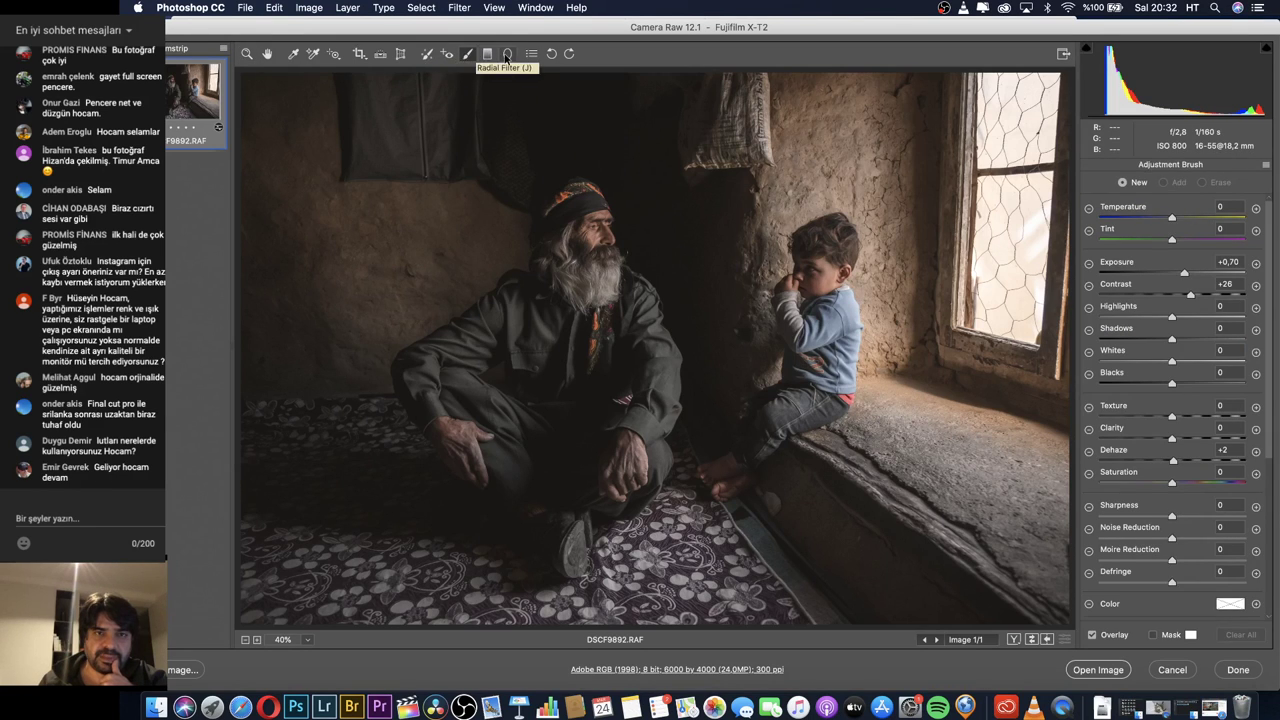
left_click(247, 54)
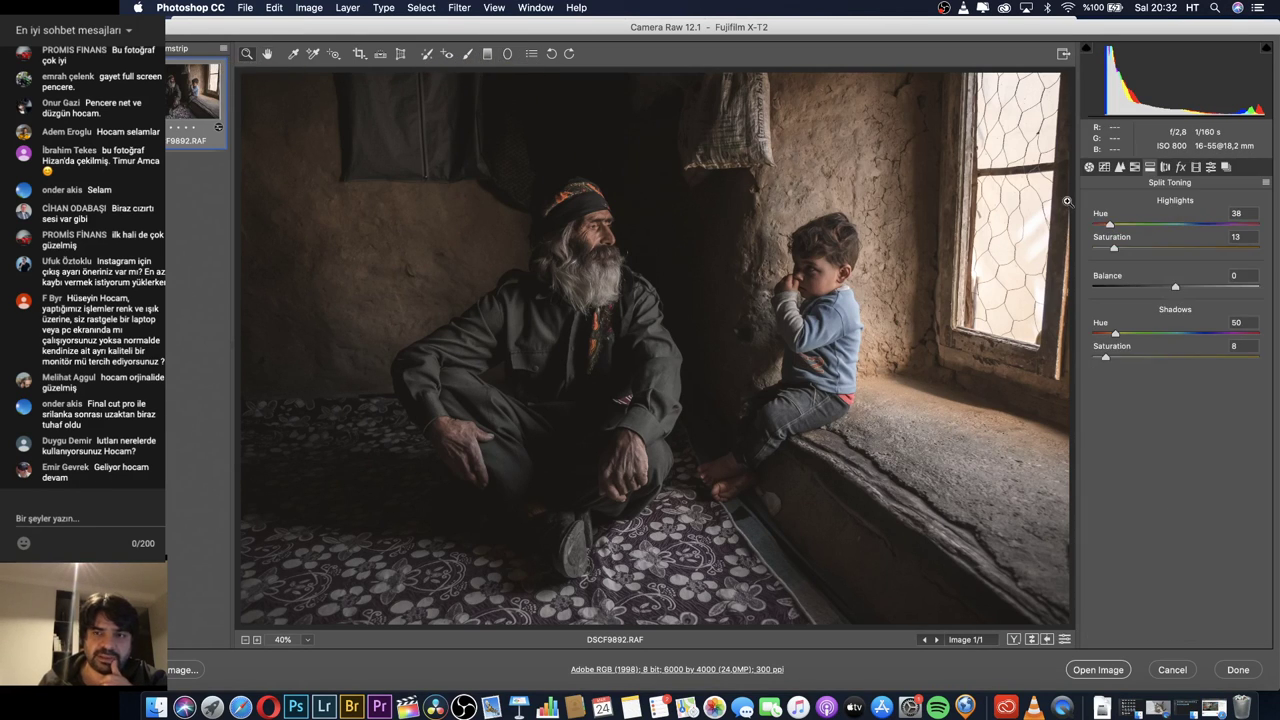
left_click(1089, 167)
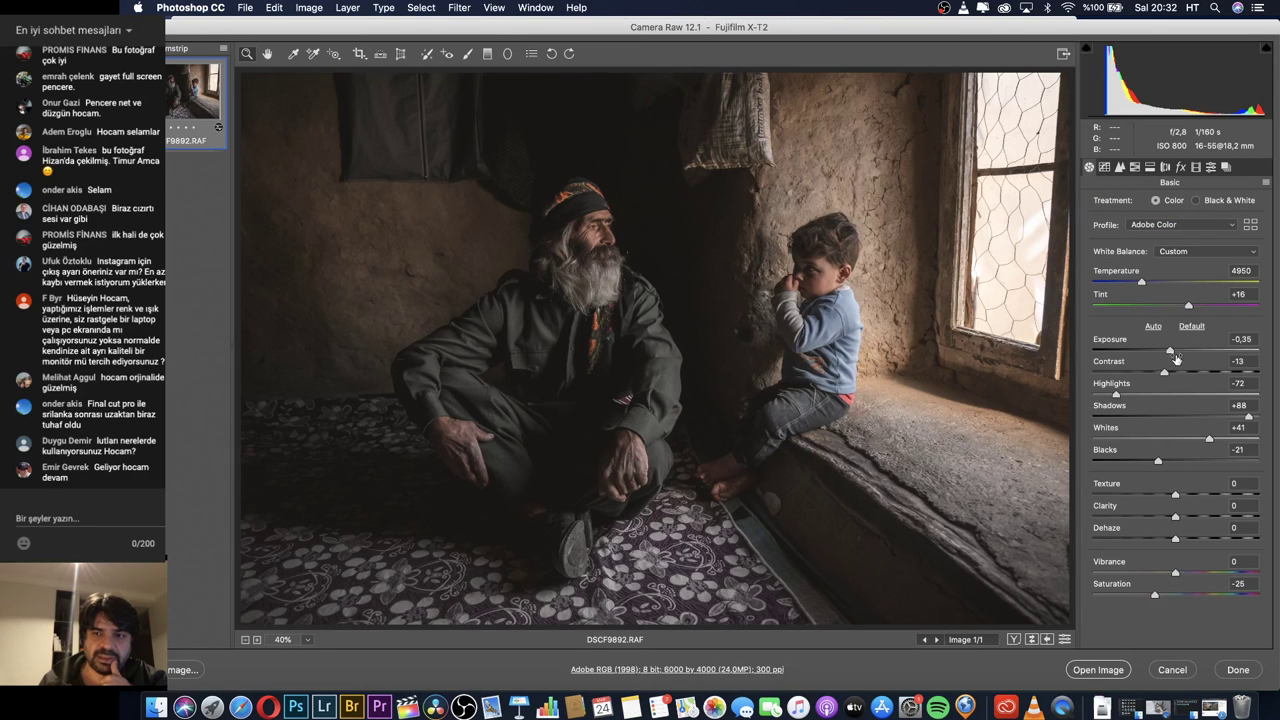
left_click_drag(1171, 350, 1164, 351)
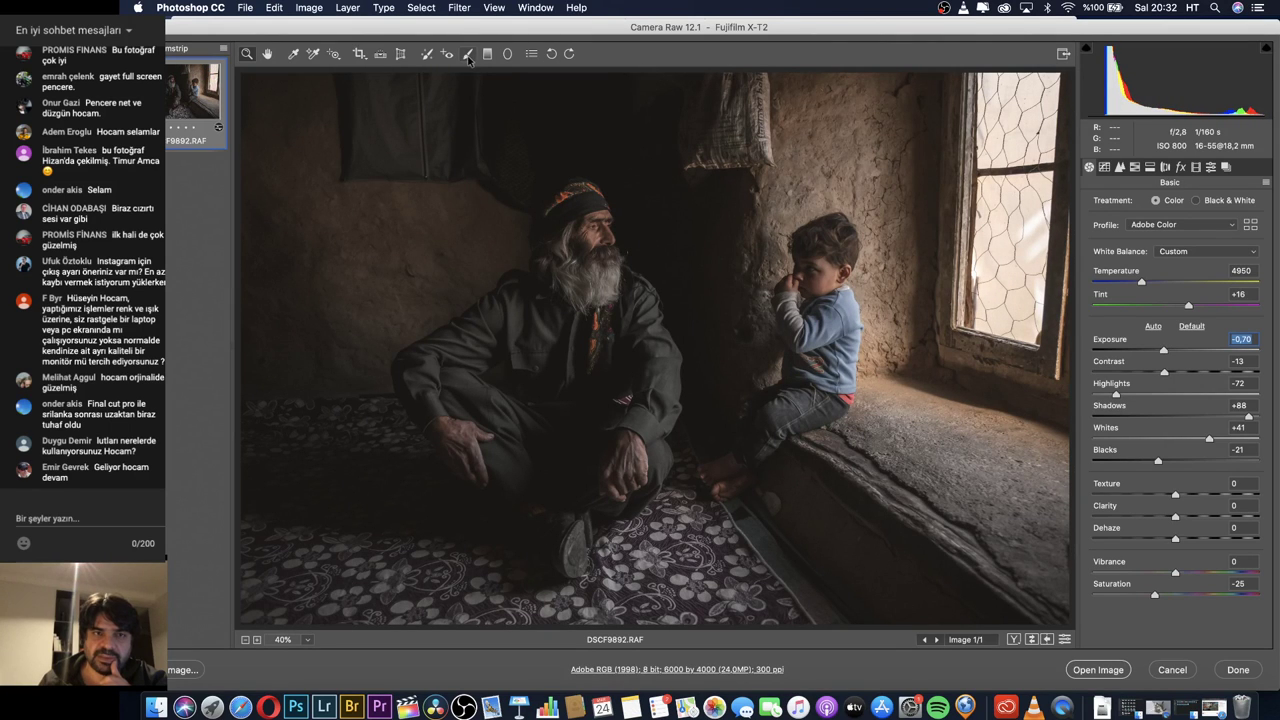
Brush over the old man with Exposure +0,60, Contrast +5 and Shadows -9, then view at 100%.
left_click(468, 54)
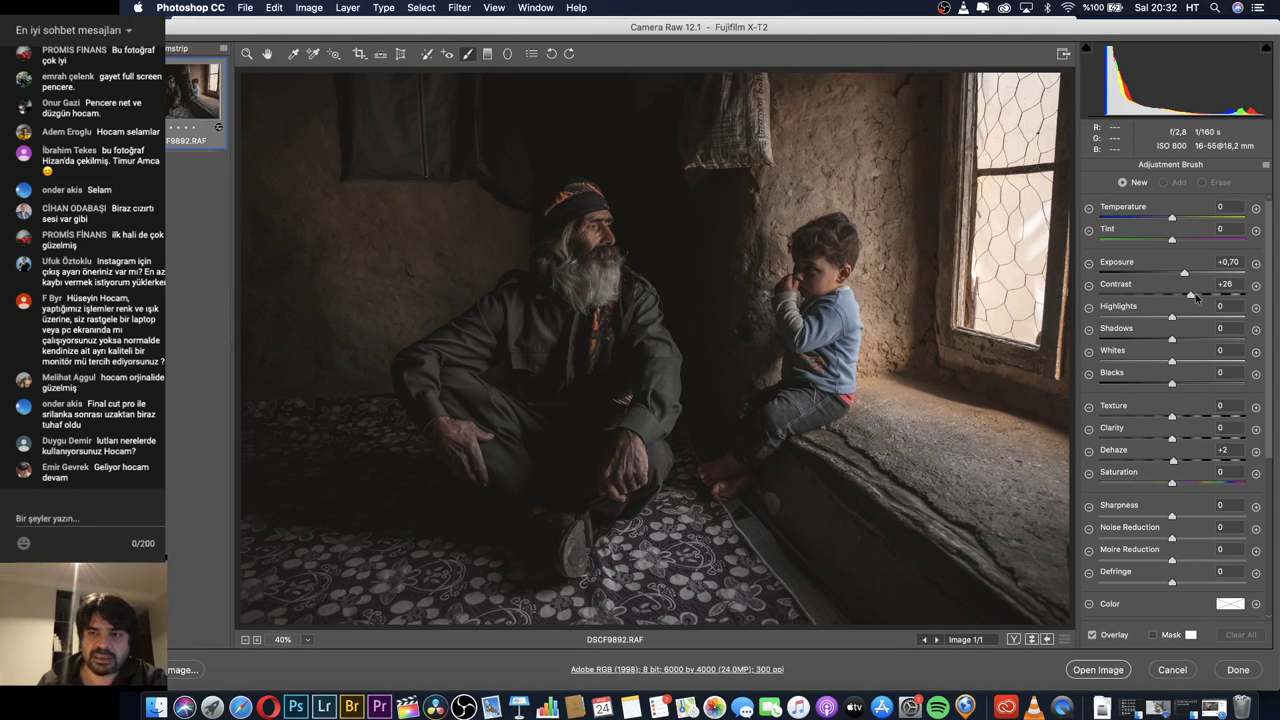
mouse_move(1190, 295)
left_mouse_down()
mouse_move(1178, 295)
mouse_move(1179, 275)
left_mouse_up()
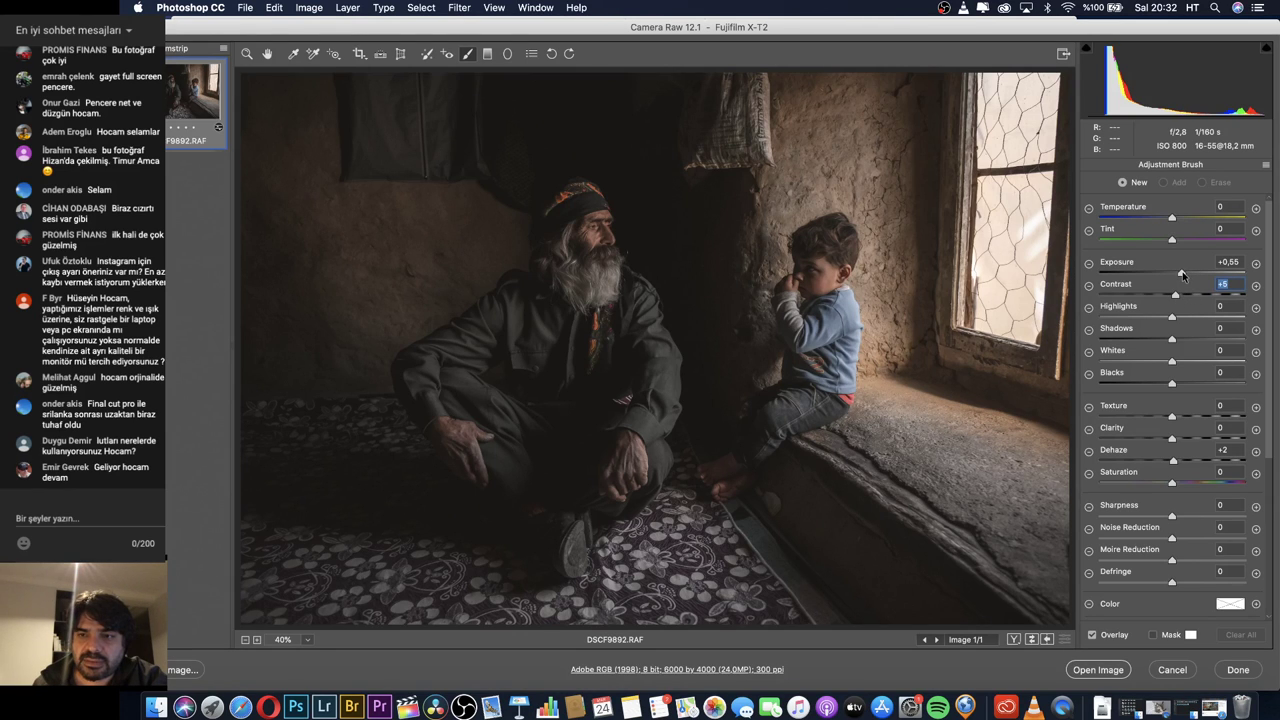
mouse_move(532, 340)
left_mouse_down()
mouse_move(528, 417)
mouse_move(540, 322)
mouse_move(601, 349)
mouse_move(611, 318)
mouse_move(639, 397)
mouse_move(646, 344)
mouse_move(632, 323)
mouse_move(521, 325)
mouse_move(458, 357)
mouse_move(468, 402)
left_mouse_up()
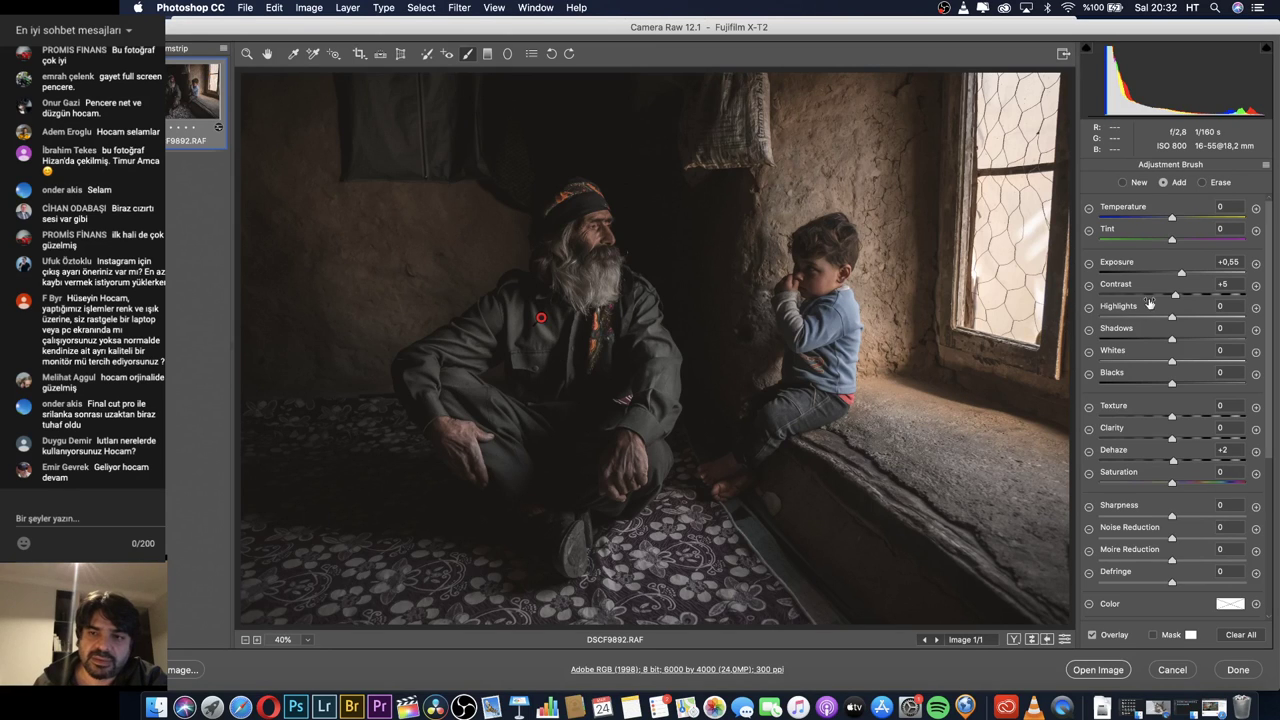
left_click_drag(1183, 273, 1185, 276)
left_click_drag(1180, 338, 1165, 343)
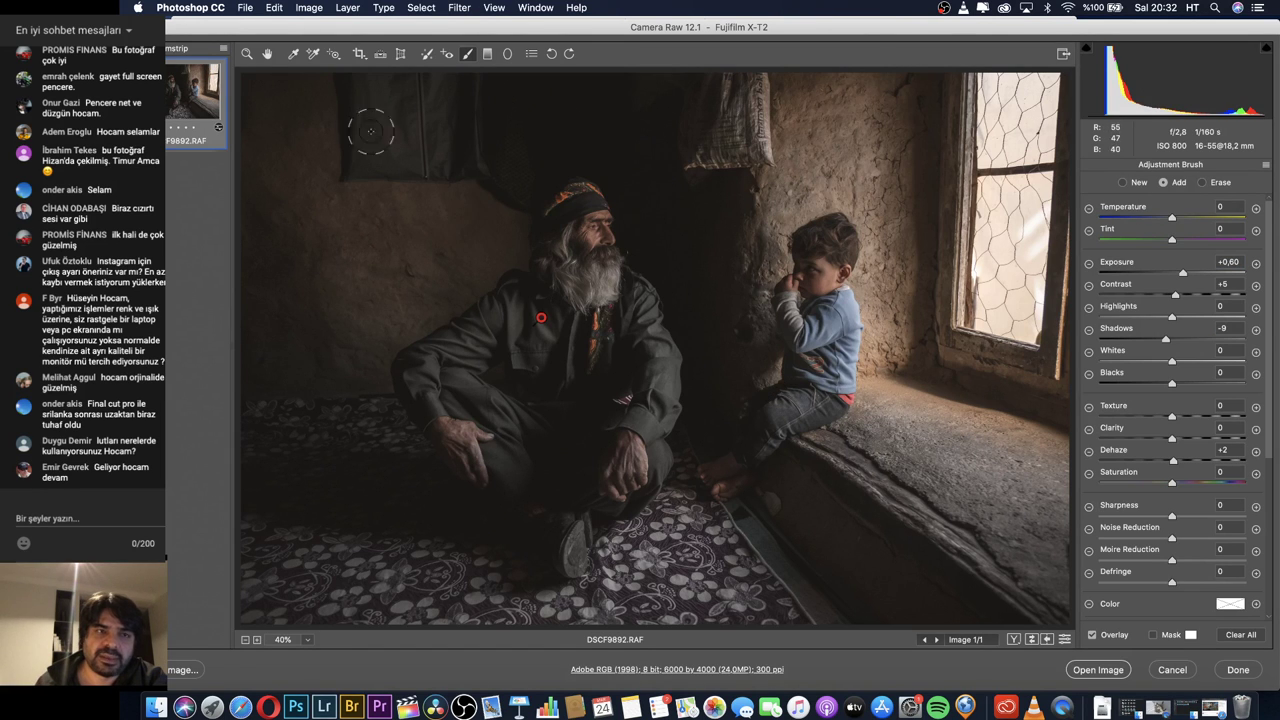
double_click(247, 54)
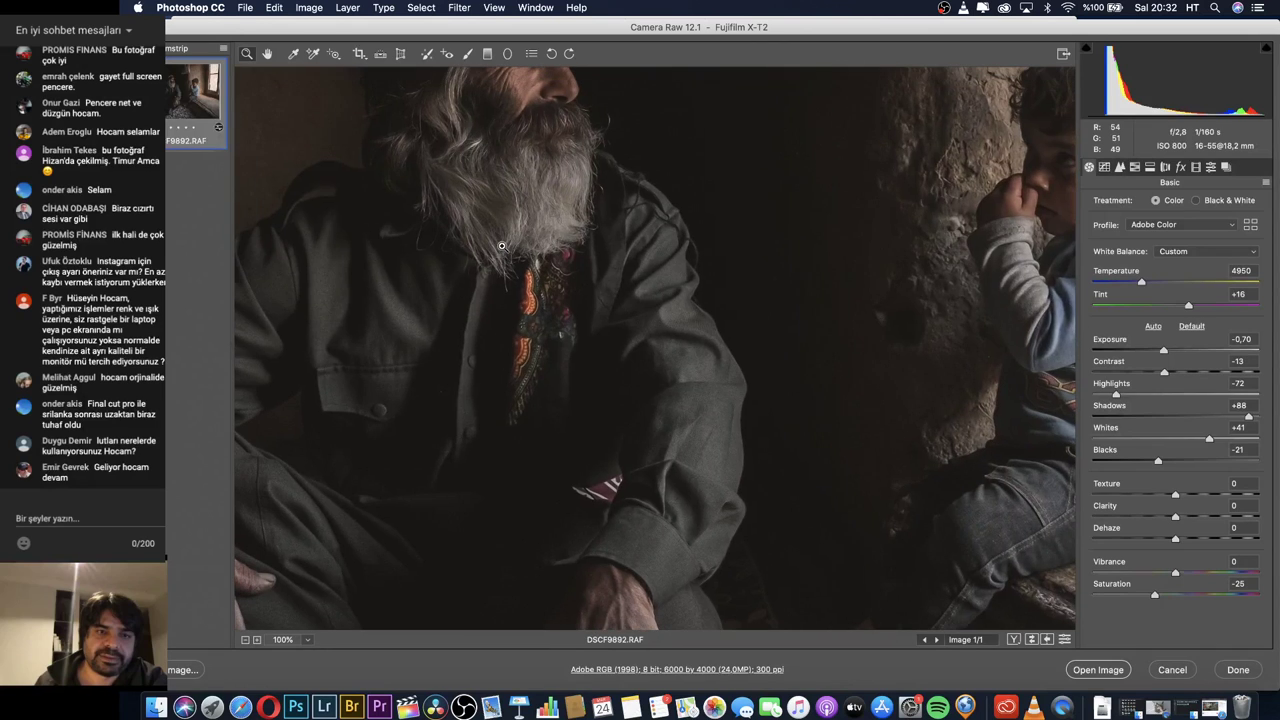
Brush Exposure +0.60 over the old man's beard, the child's jeans and the top of the child's hair.
scroll(502, 246, "up", 4)
scroll(502, 246, "left", 2)
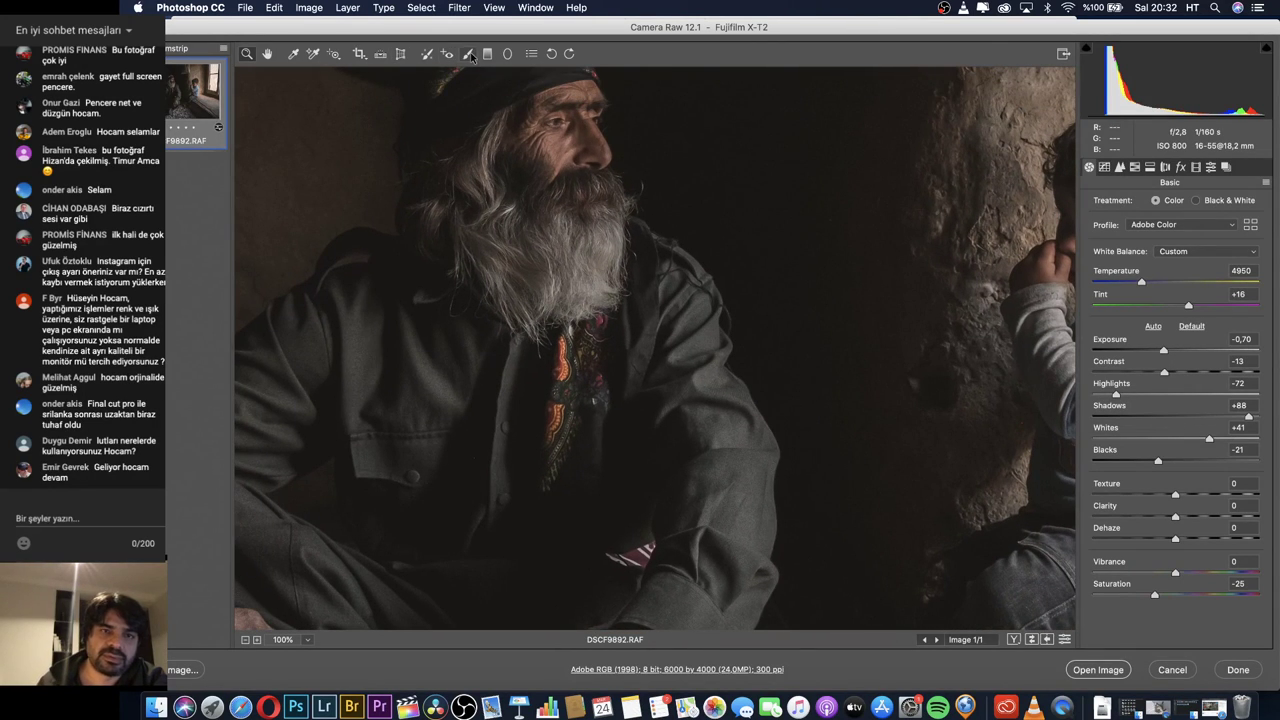
left_click(468, 54)
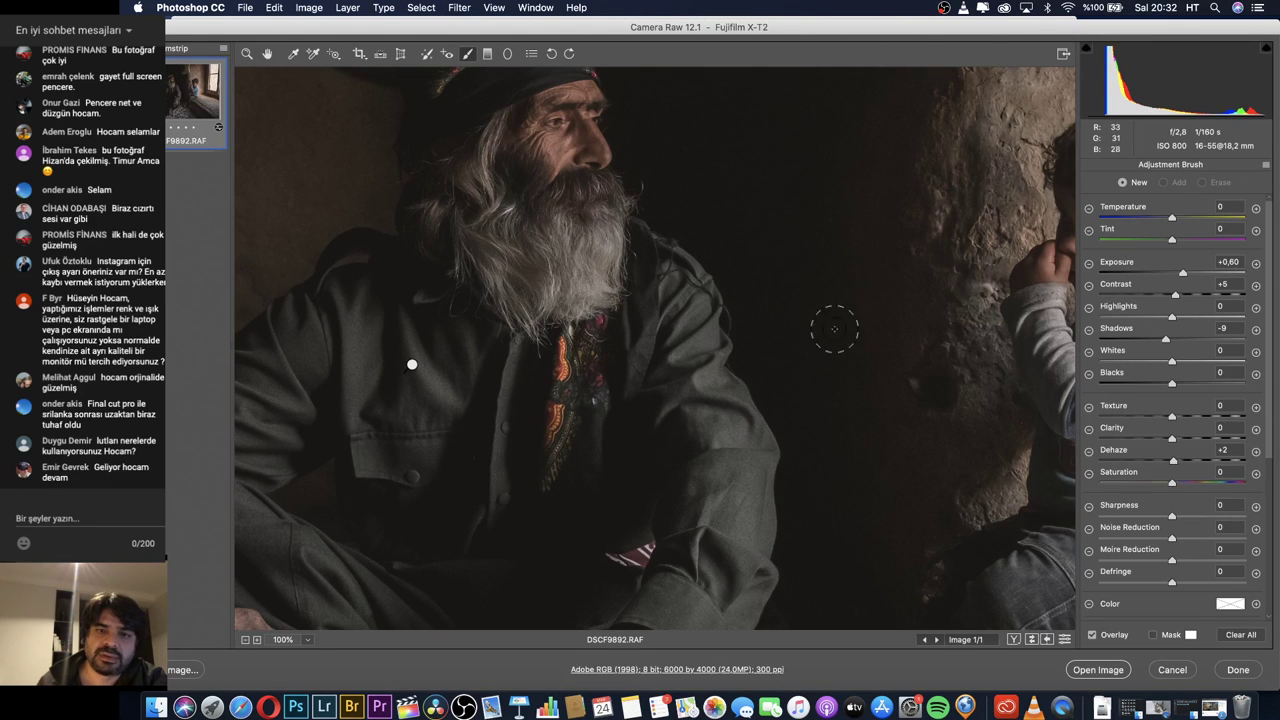
mouse_move(478, 186)
left_mouse_down()
mouse_move(505, 256)
mouse_move(540, 265)
mouse_move(542, 215)
mouse_move(598, 277)
mouse_move(562, 270)
mouse_move(548, 210)
mouse_move(582, 191)
mouse_move(556, 225)
left_mouse_up()
scroll(556, 225, "up", 3)
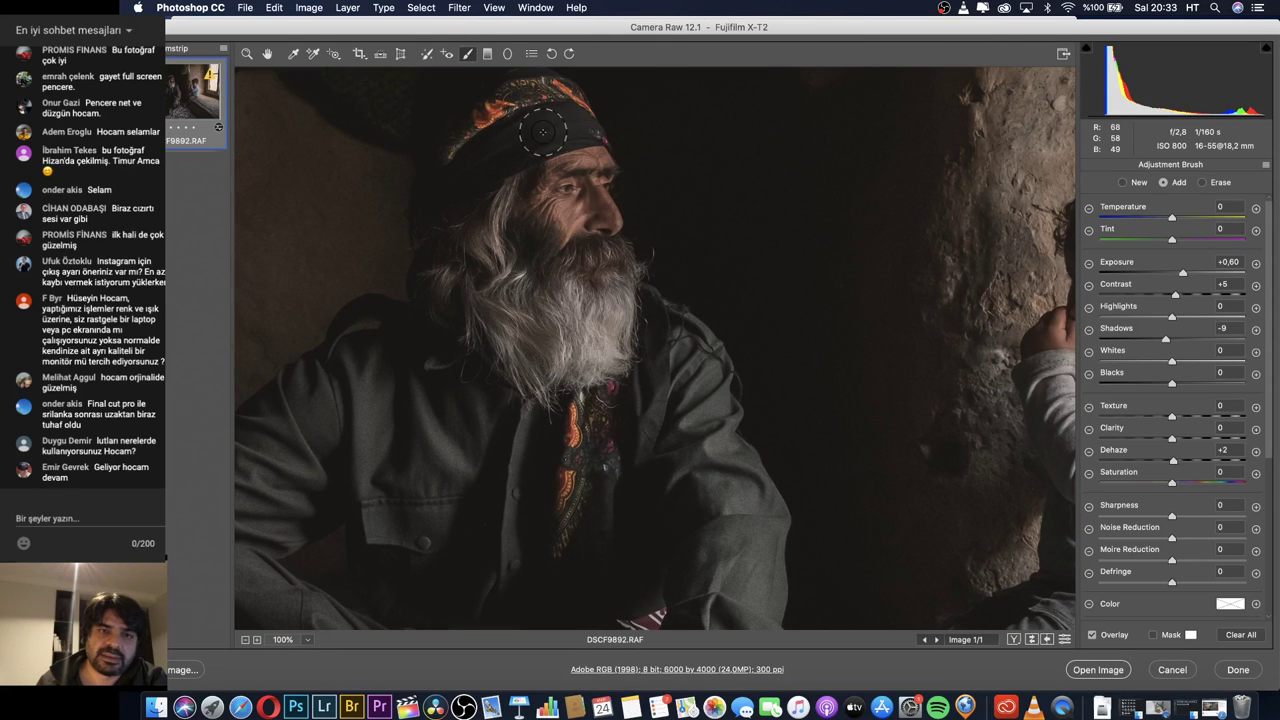
scroll(590, 375, "down", 4)
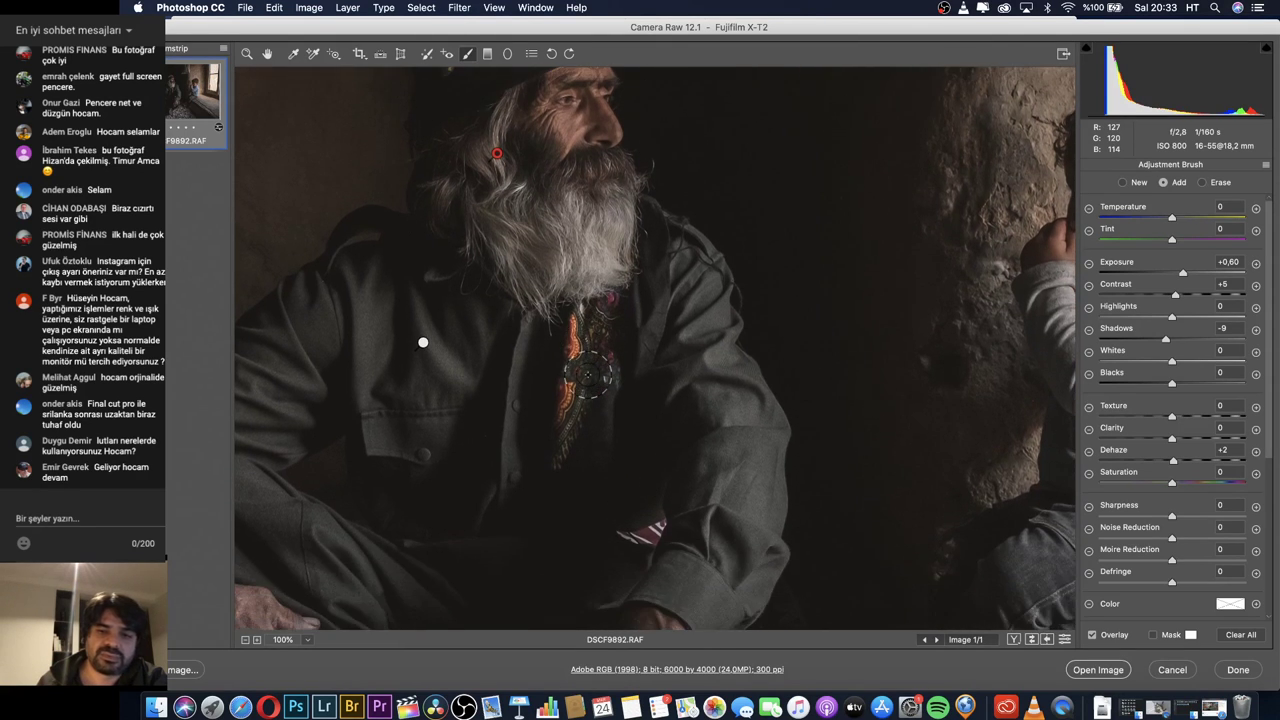
scroll(590, 375, "right", 5)
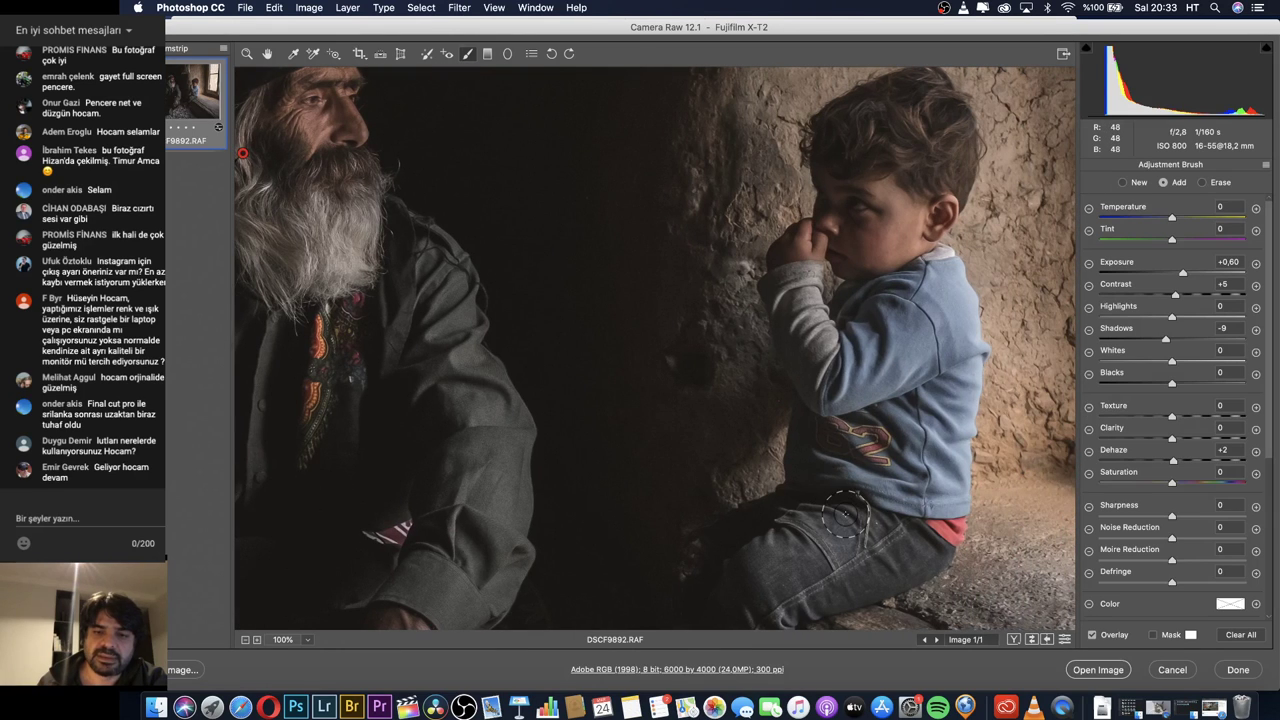
mouse_move(845, 515)
left_mouse_down()
mouse_move(745, 591)
mouse_move(891, 545)
mouse_move(755, 640)
left_mouse_up()
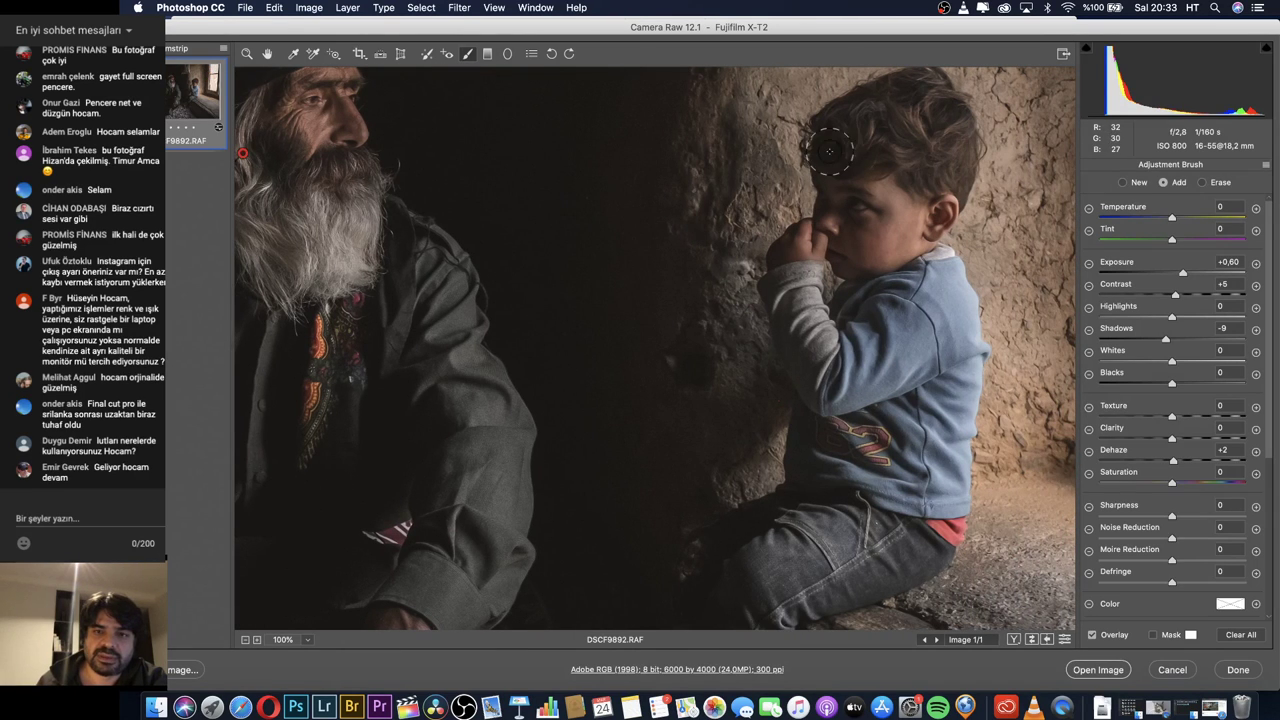
mouse_move(840, 148)
left_mouse_down()
mouse_move(927, 135)
mouse_move(931, 170)
mouse_move(941, 124)
mouse_move(885, 122)
left_mouse_up()
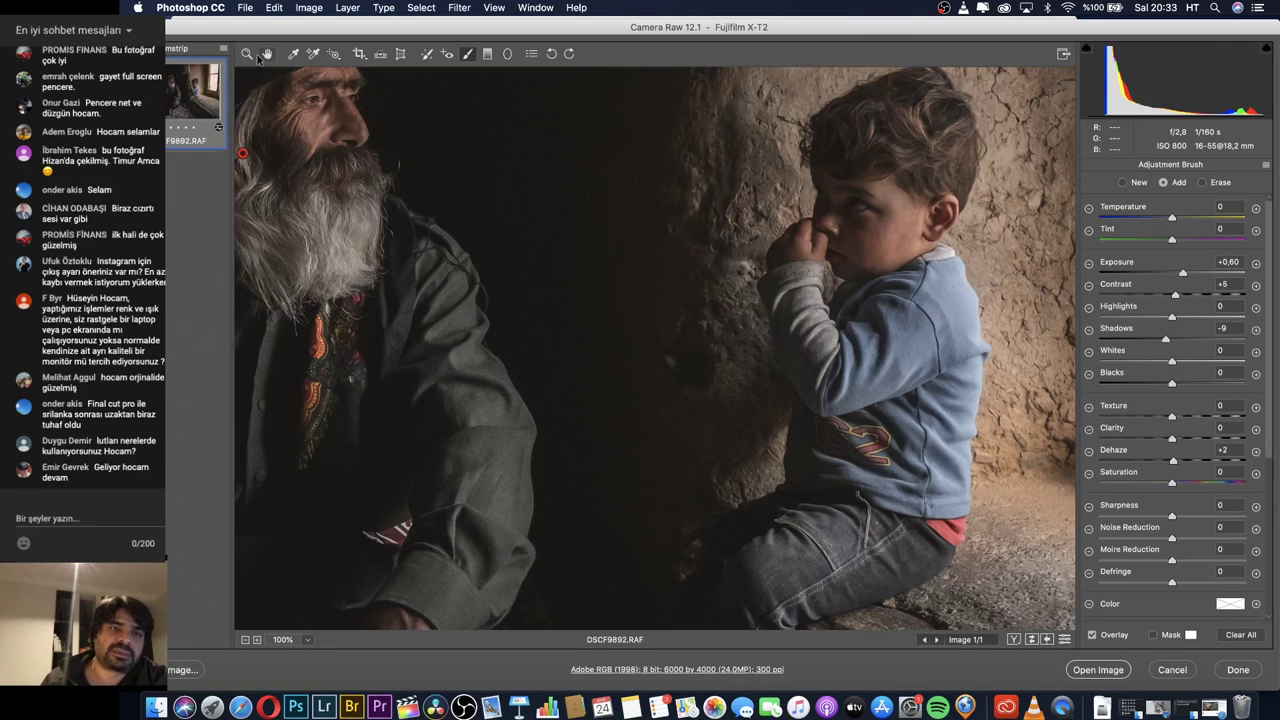
left_click(247, 54)
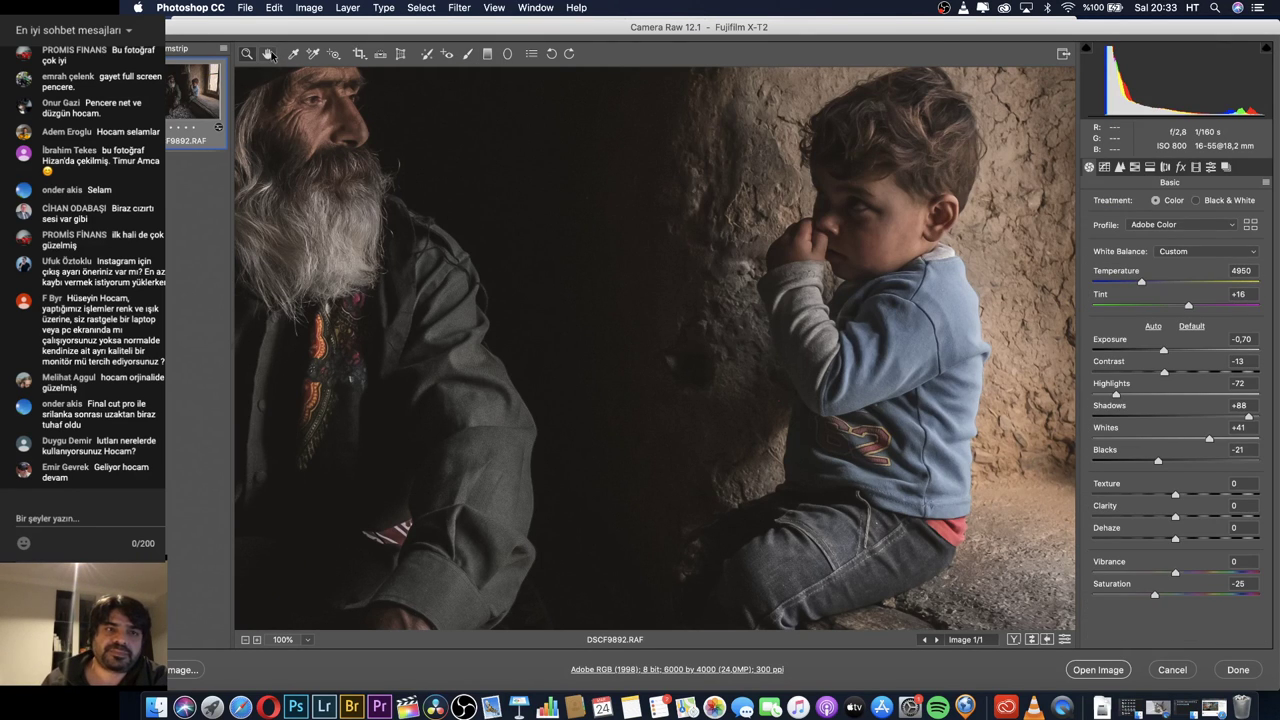
Fit the photo in view and inspect the upper point of the tone curve.
double_click(268, 54)
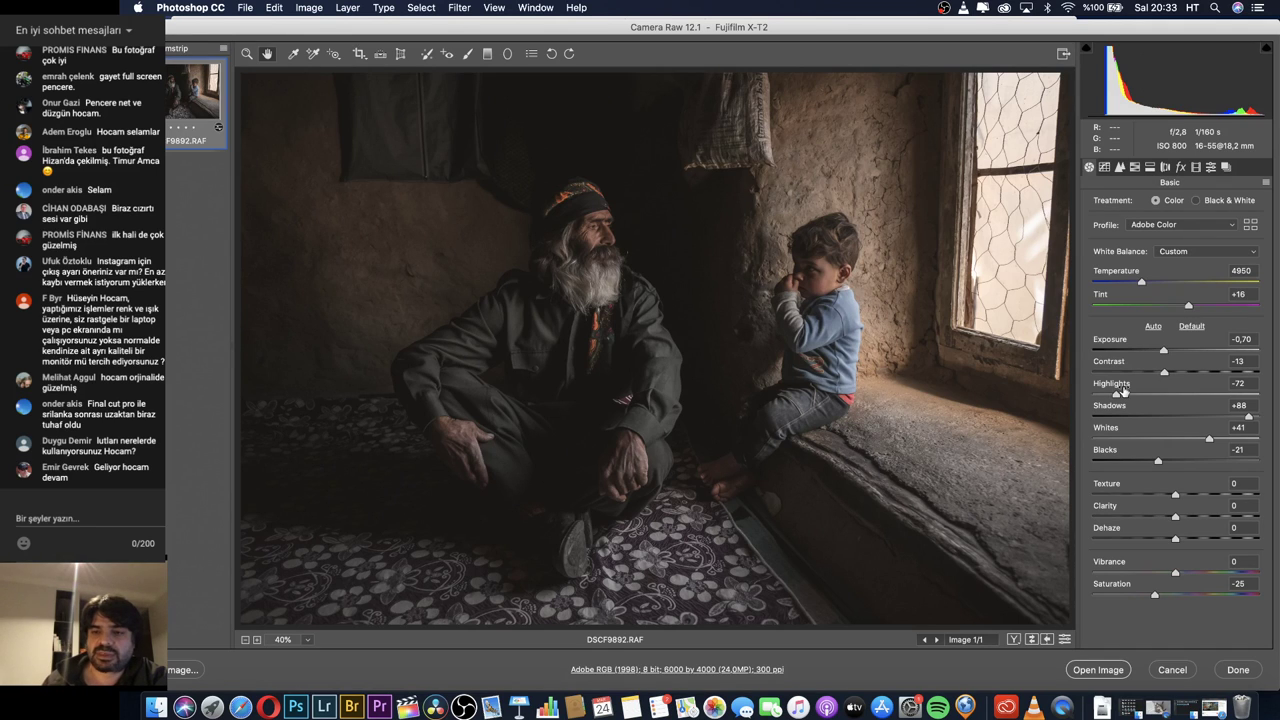
left_click(1105, 168)
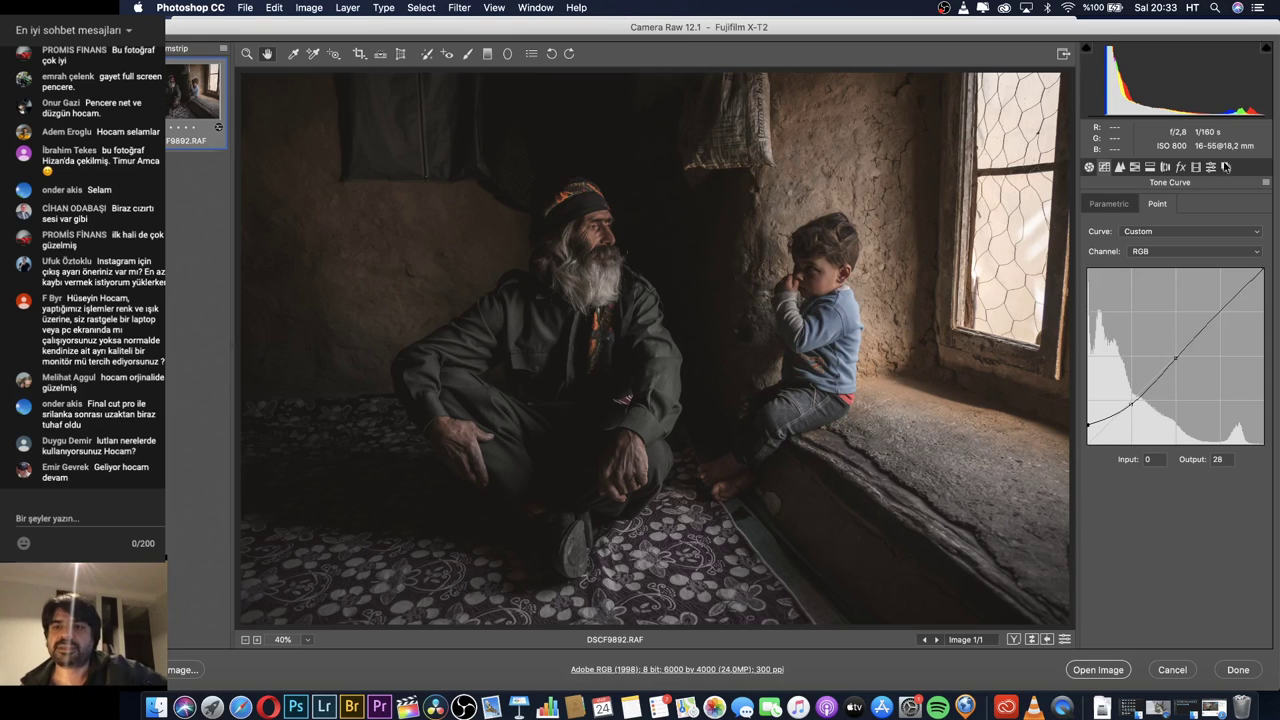
left_click(1219, 314)
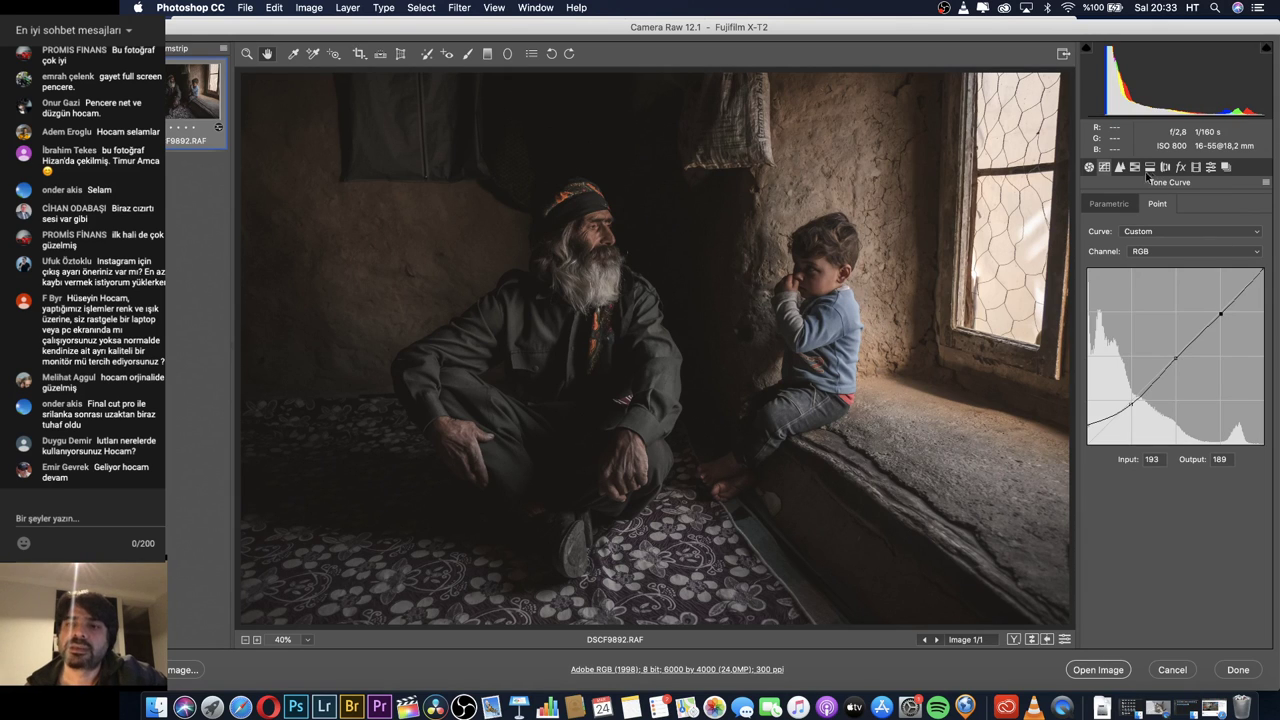
Browse Detail, HSL, Split Toning, Calibration and Presets, then cancel out of Camera Raw.
left_click(1120, 168)
left_click(1135, 168)
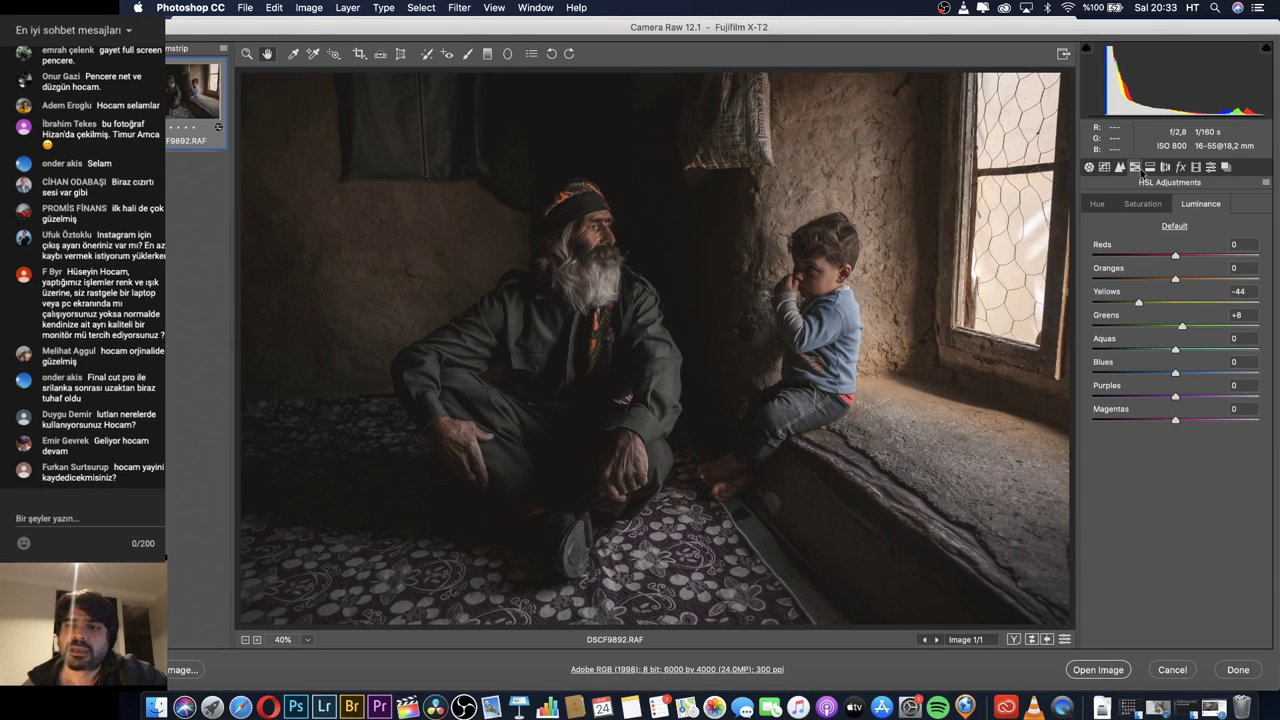
left_click(1150, 168)
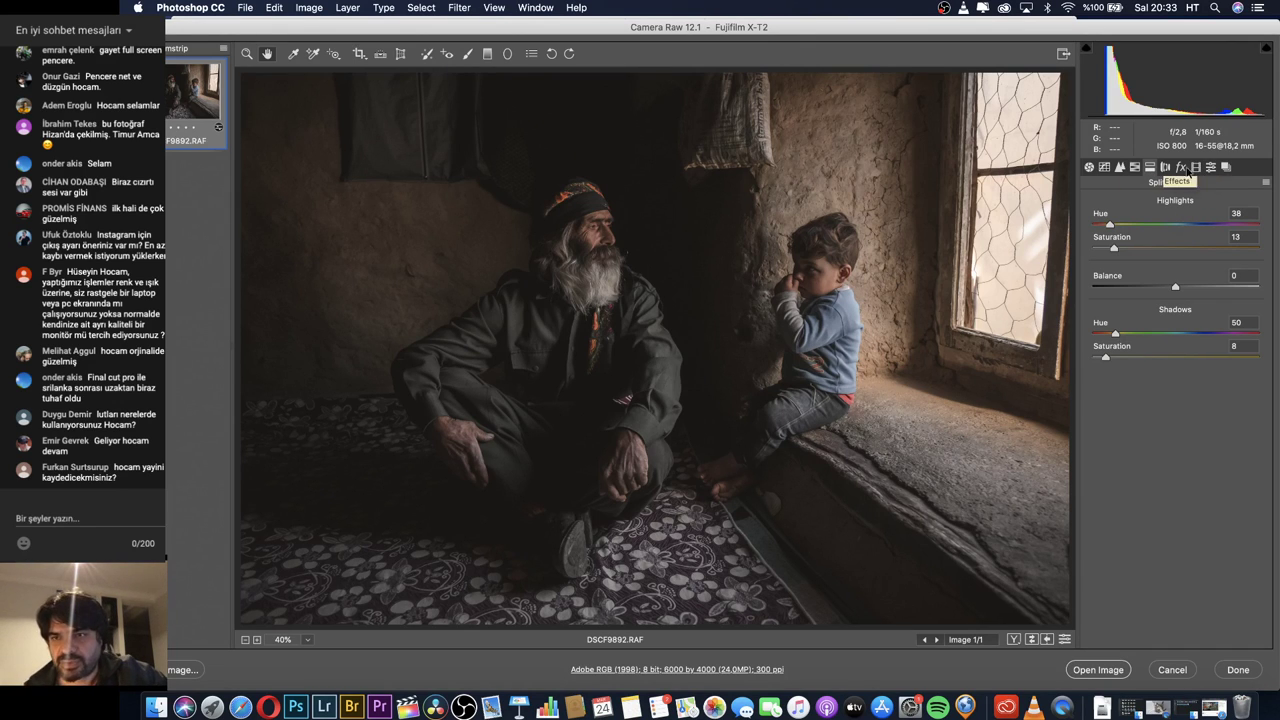
left_click(1196, 170)
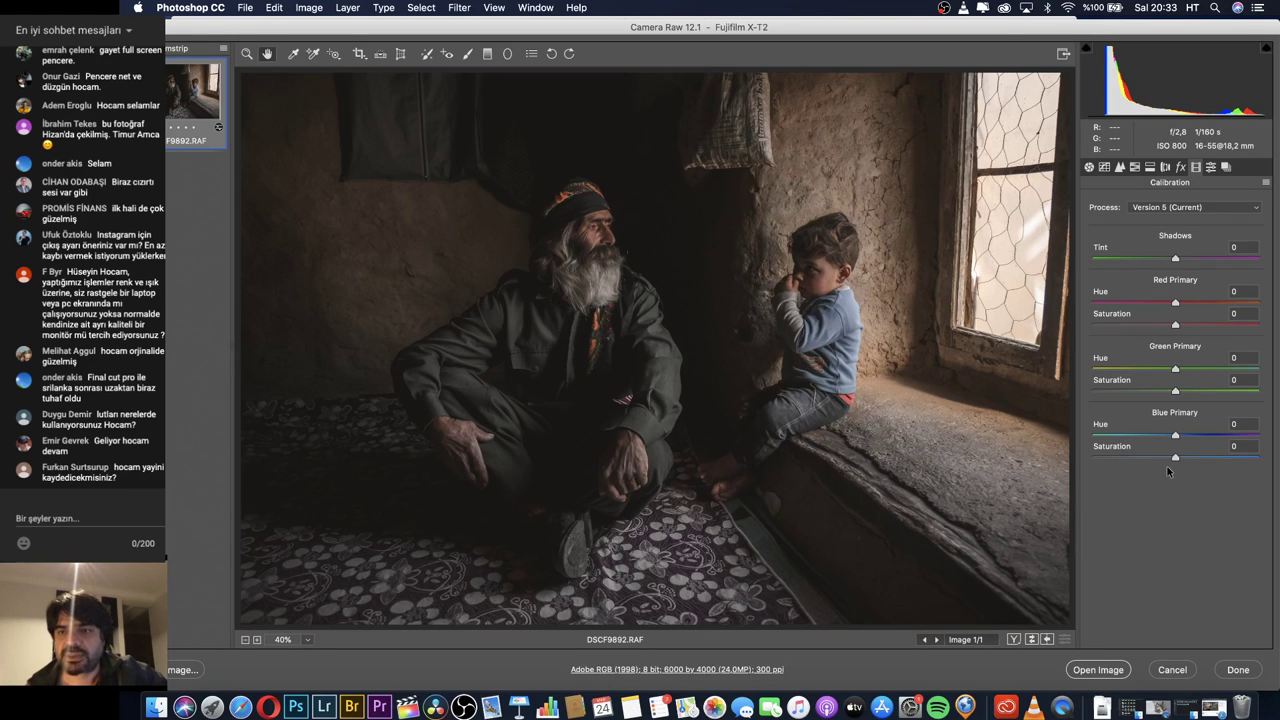
left_click(1210, 168)
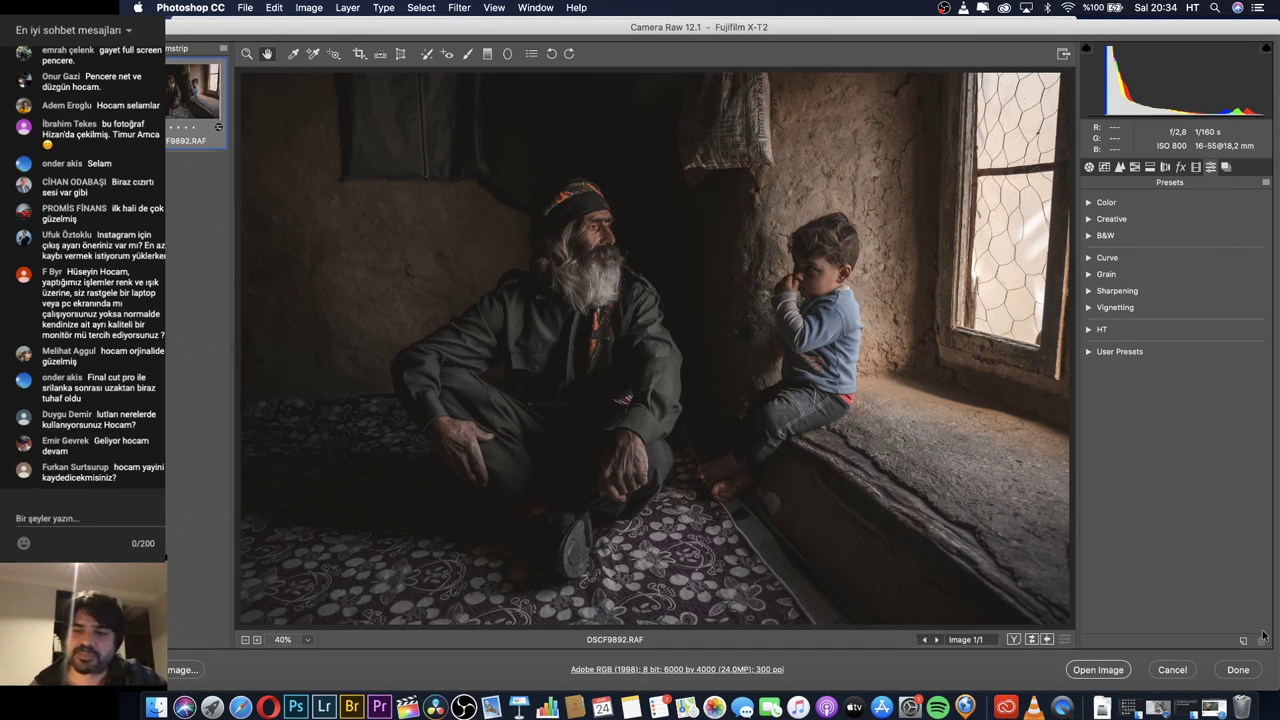
left_click(1173, 670)
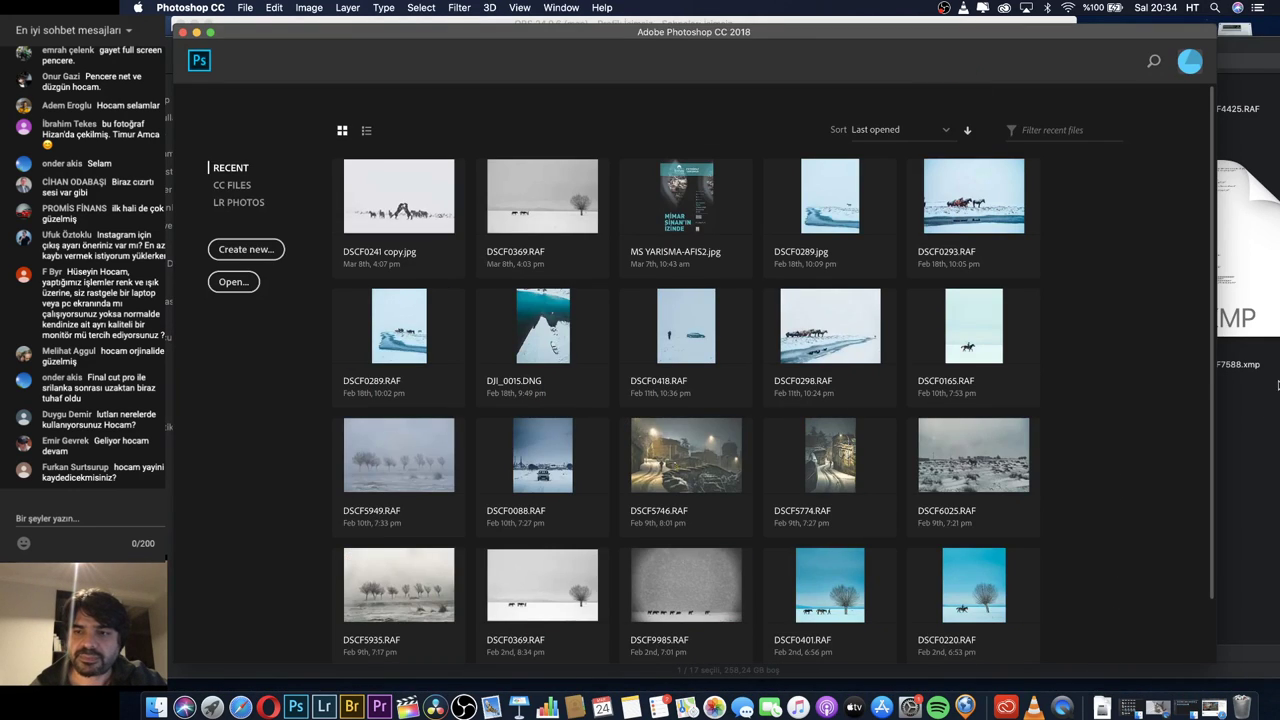
Preview _DSF1179.RAF in Camera Raw, cancel it, then select DSCF4425.RAF in Before/After.
left_click(1255, 440)
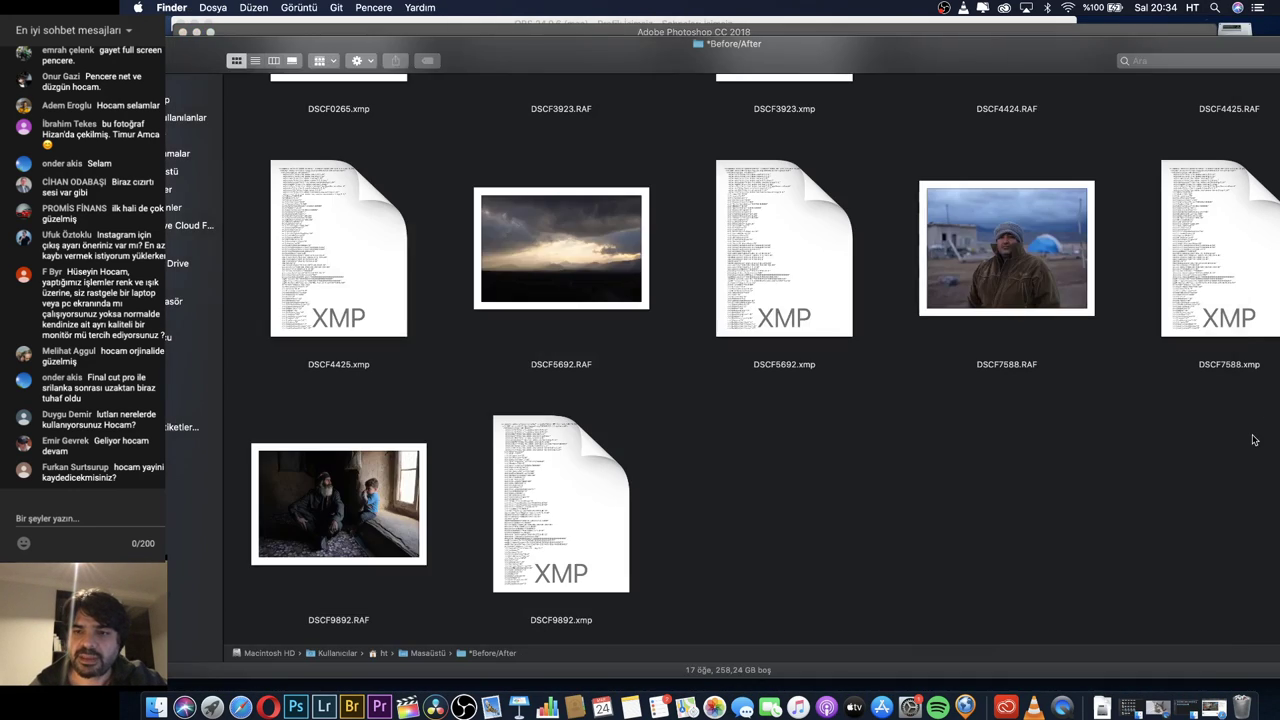
scroll(975, 425, "up", 10)
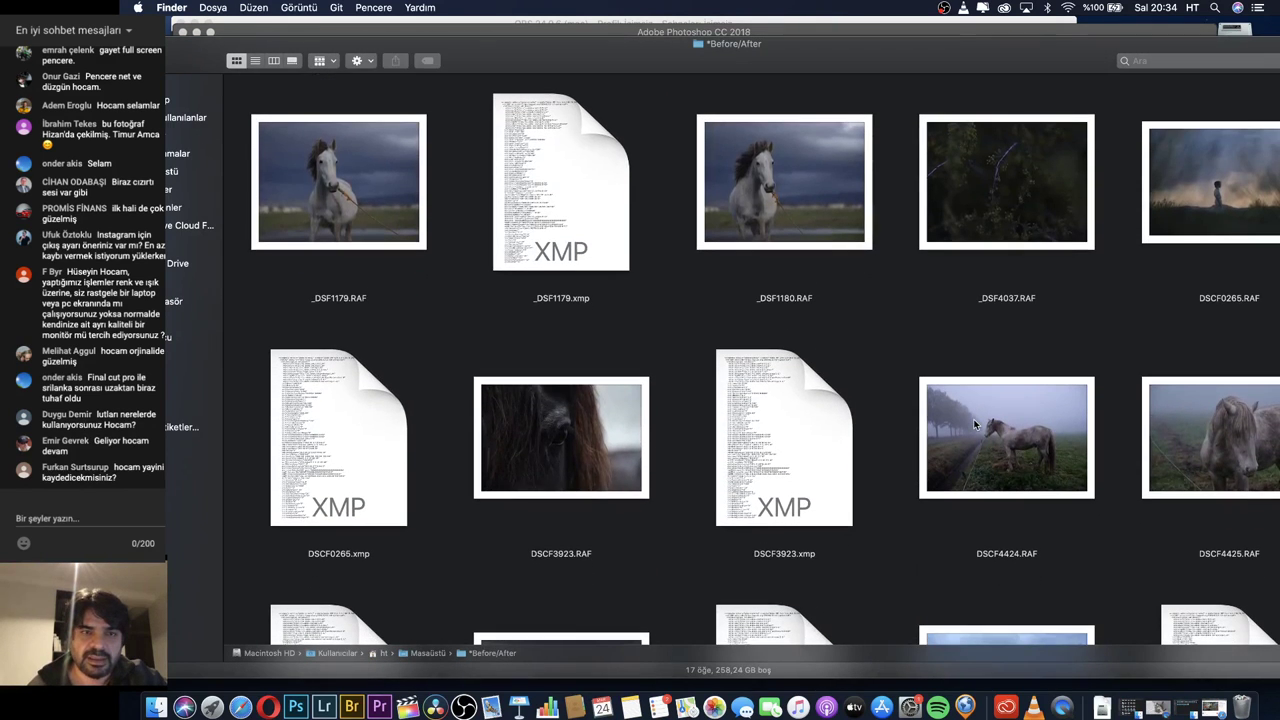
double_click(345, 212)
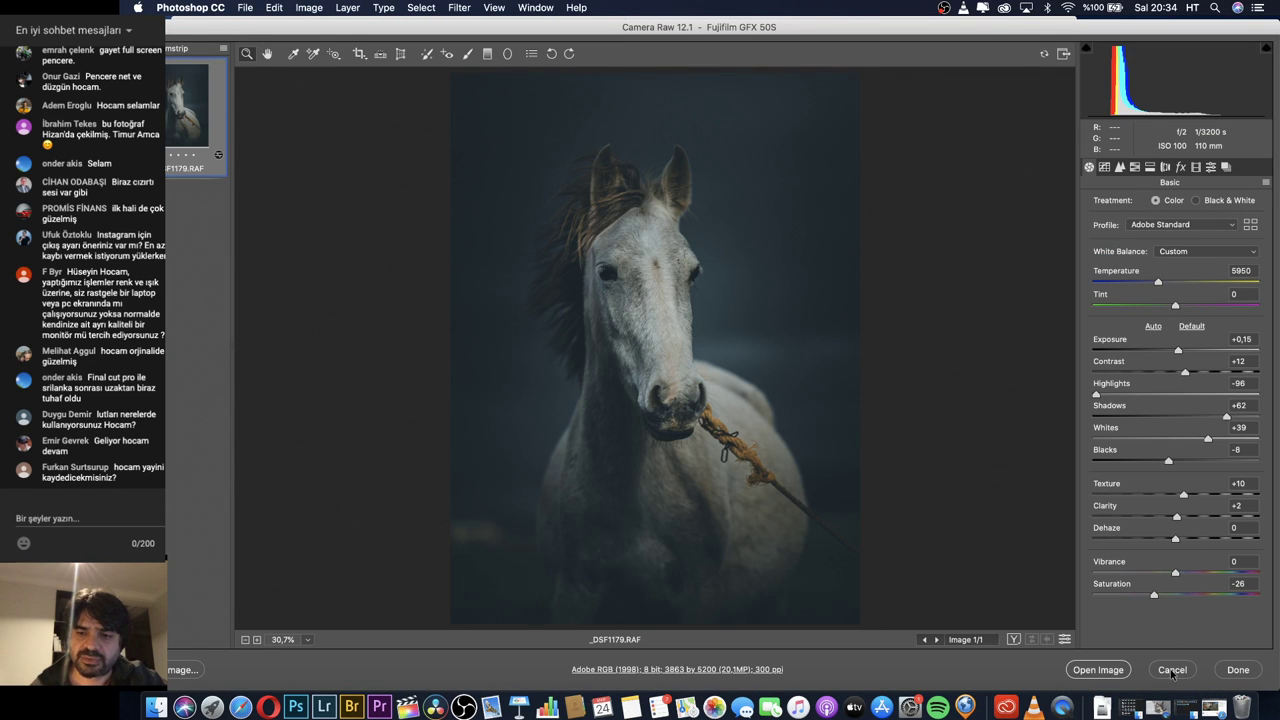
left_click(1172, 670)
left_click(1218, 455)
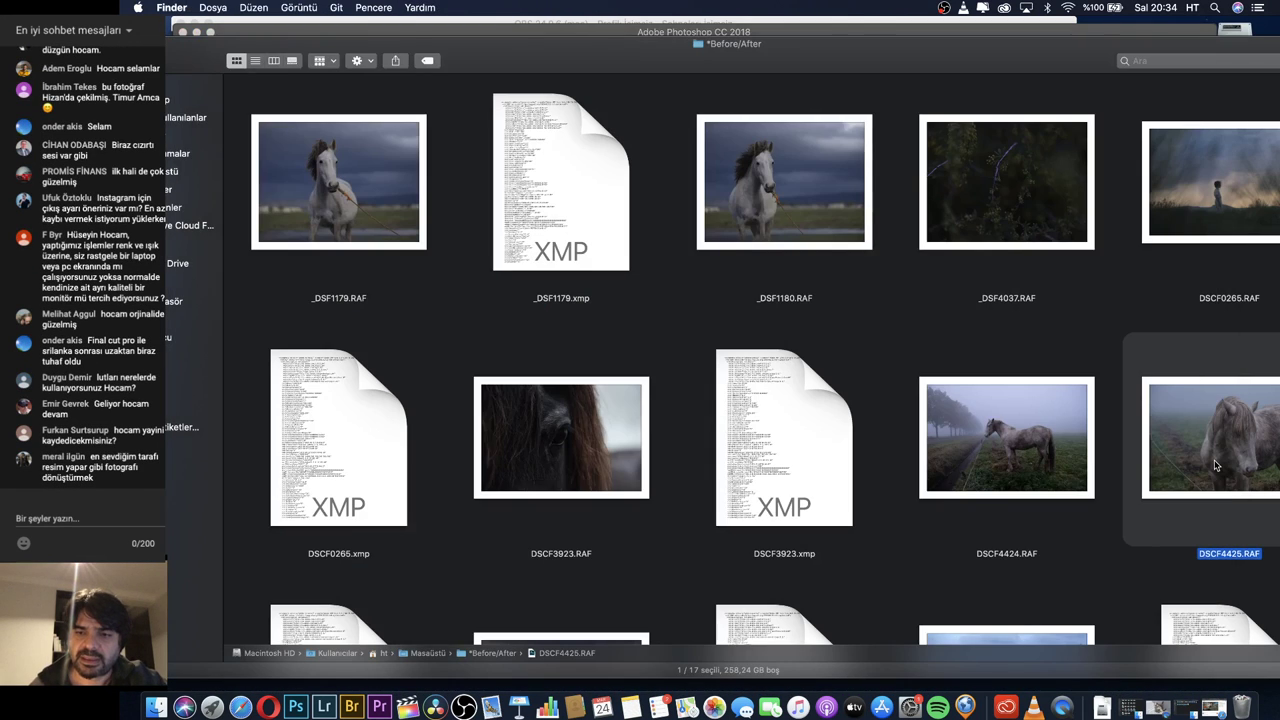
Open DSCF4425.RAF and cycle through the side-by-side and top/bottom Before/After layouts.
double_click(1218, 465)
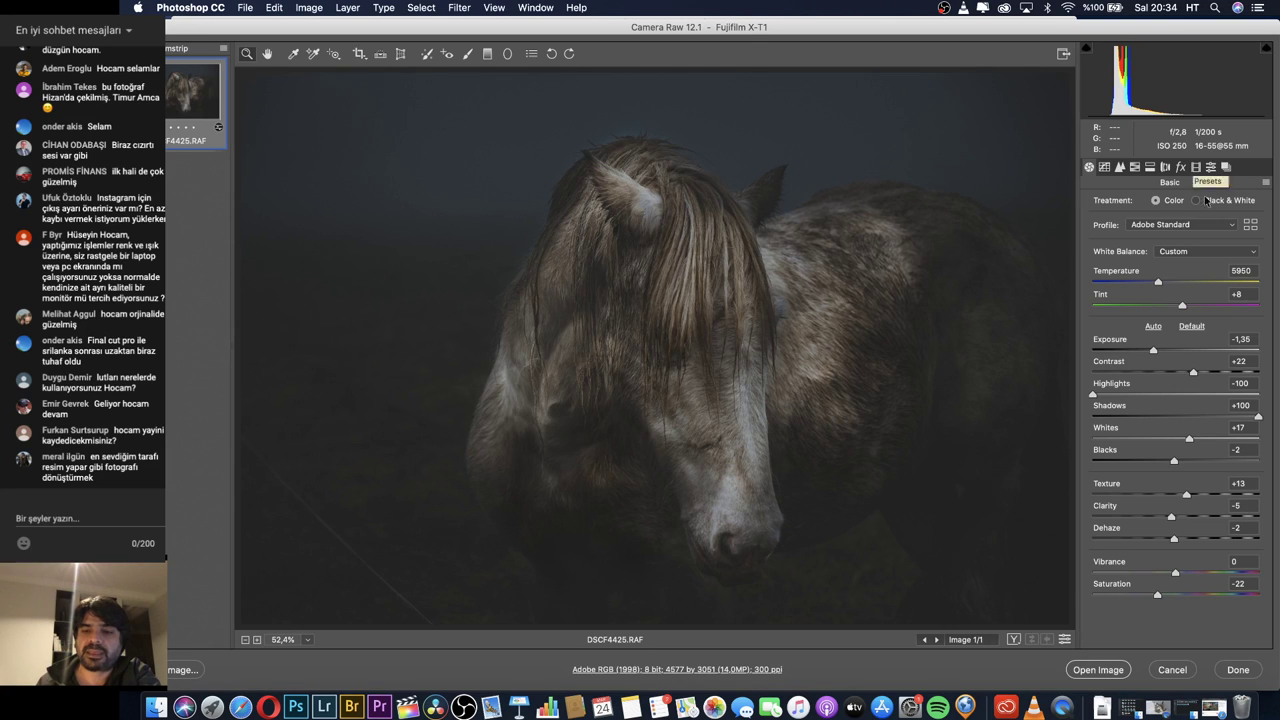
left_click(1013, 639)
left_click(1013, 639)
left_click(1014, 641)
left_click(1014, 641)
Apply Camera Raw Defaults and toggle Swap Before/After between the dark edit and unedited version.
left_click(1266, 181)
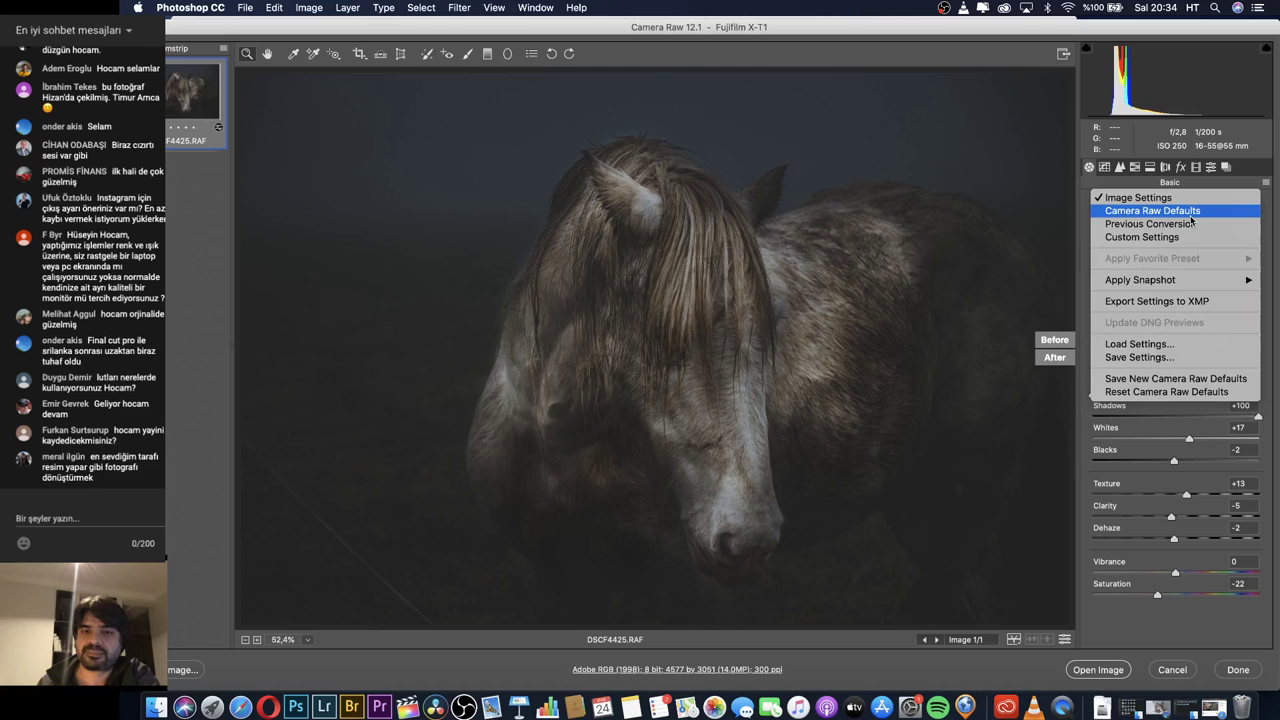
left_click(1191, 212)
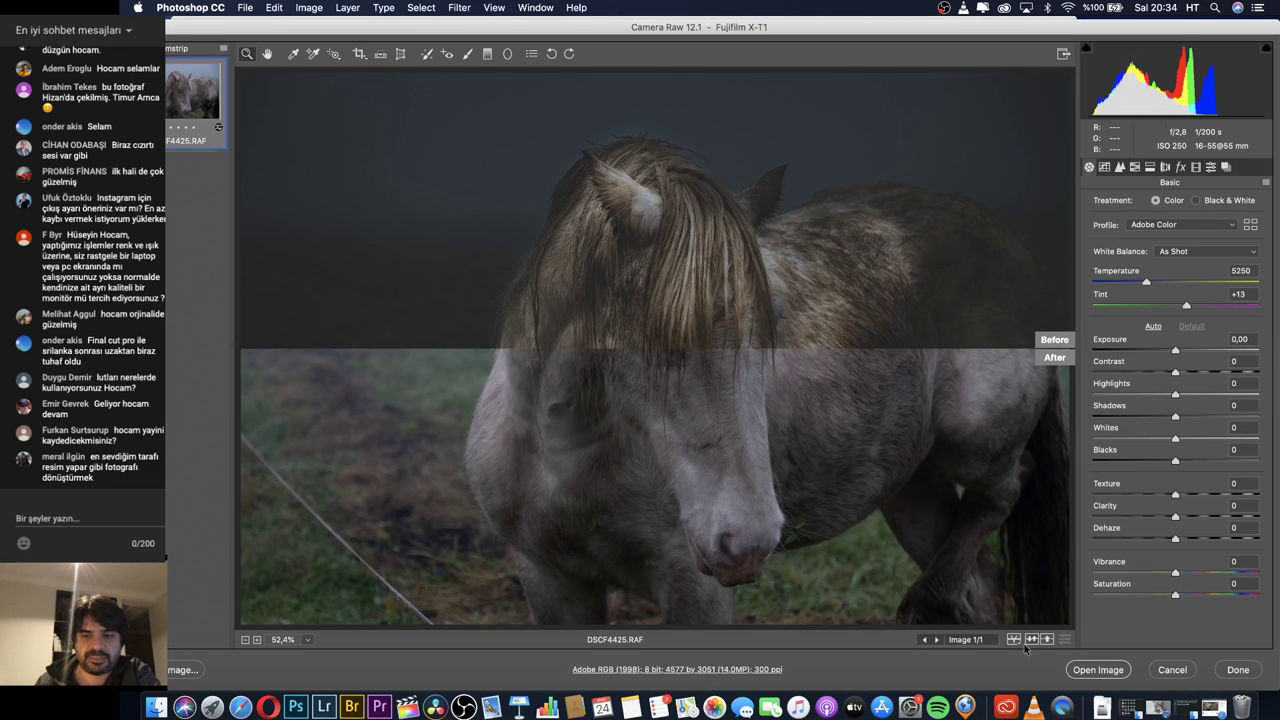
left_click(1013, 641)
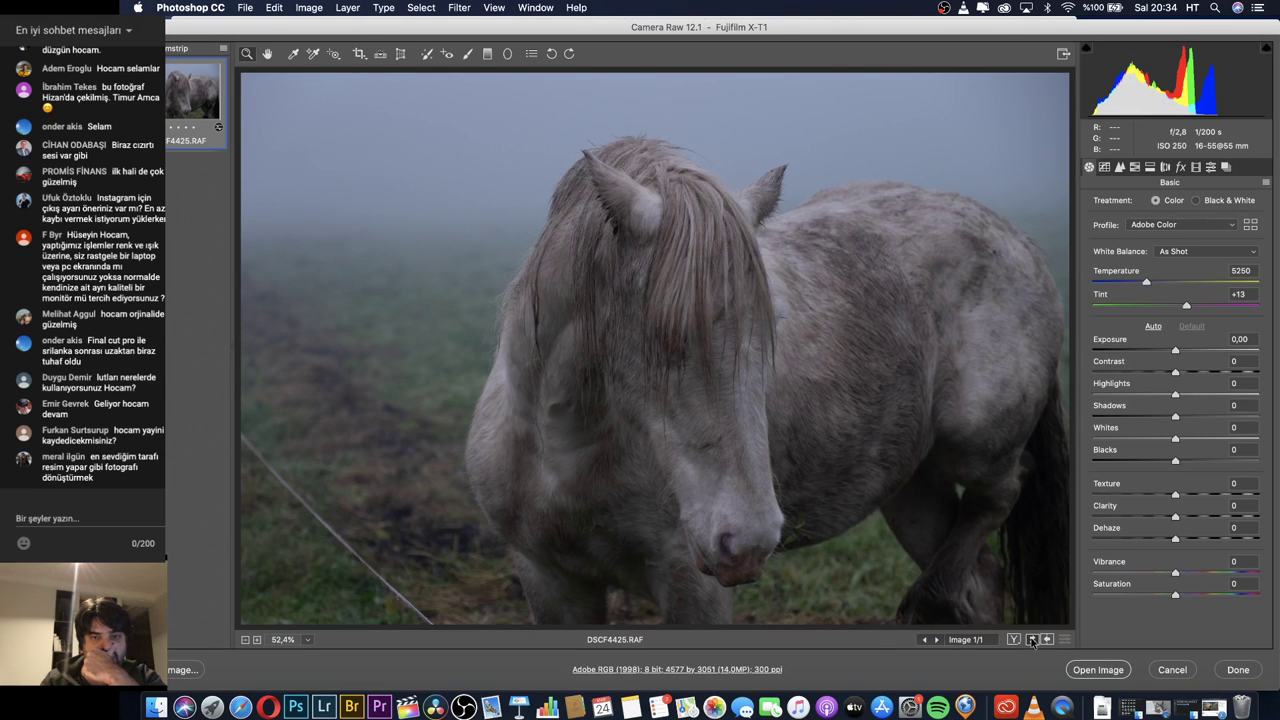
left_click(1032, 640)
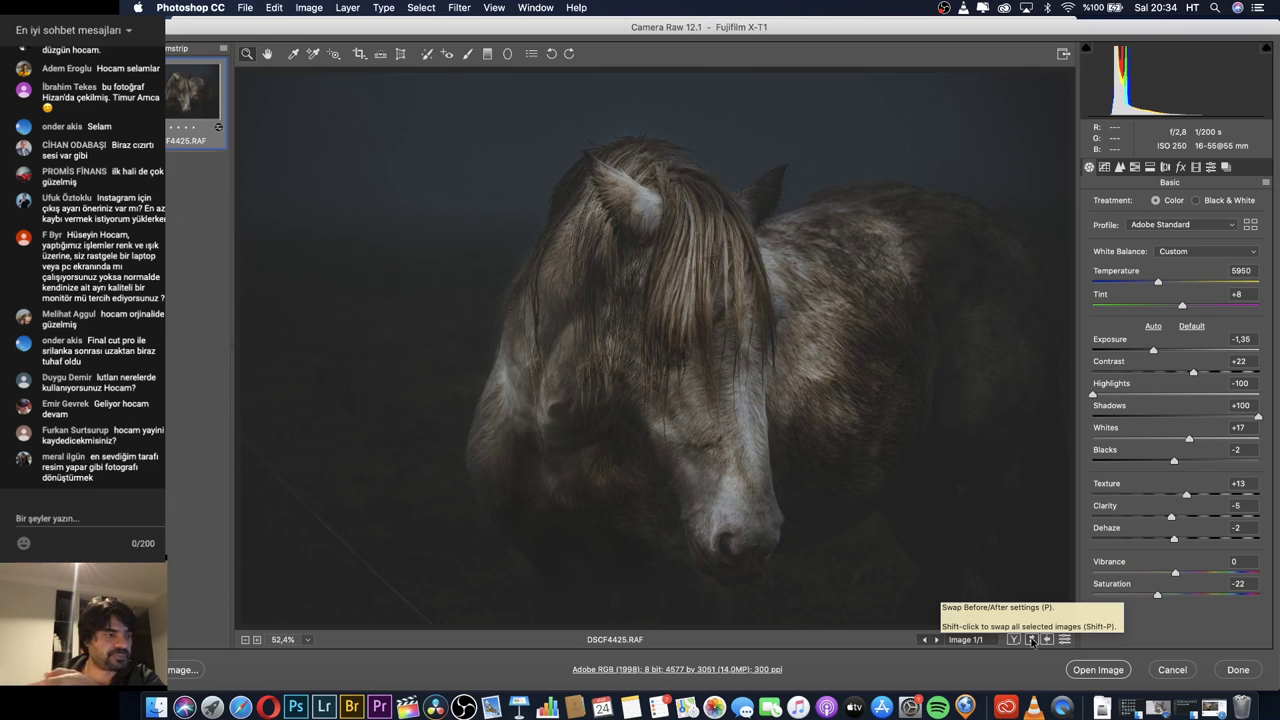
left_click(1032, 640)
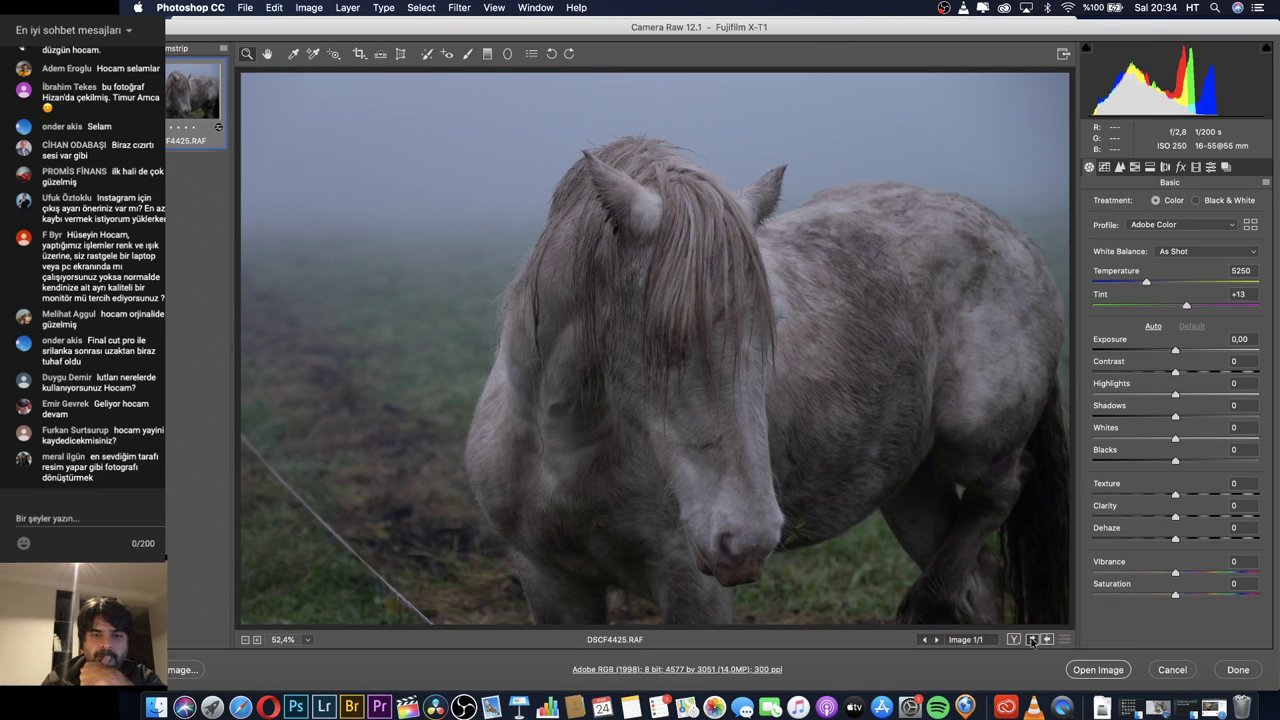
left_click(1032, 640)
left_click(1032, 640)
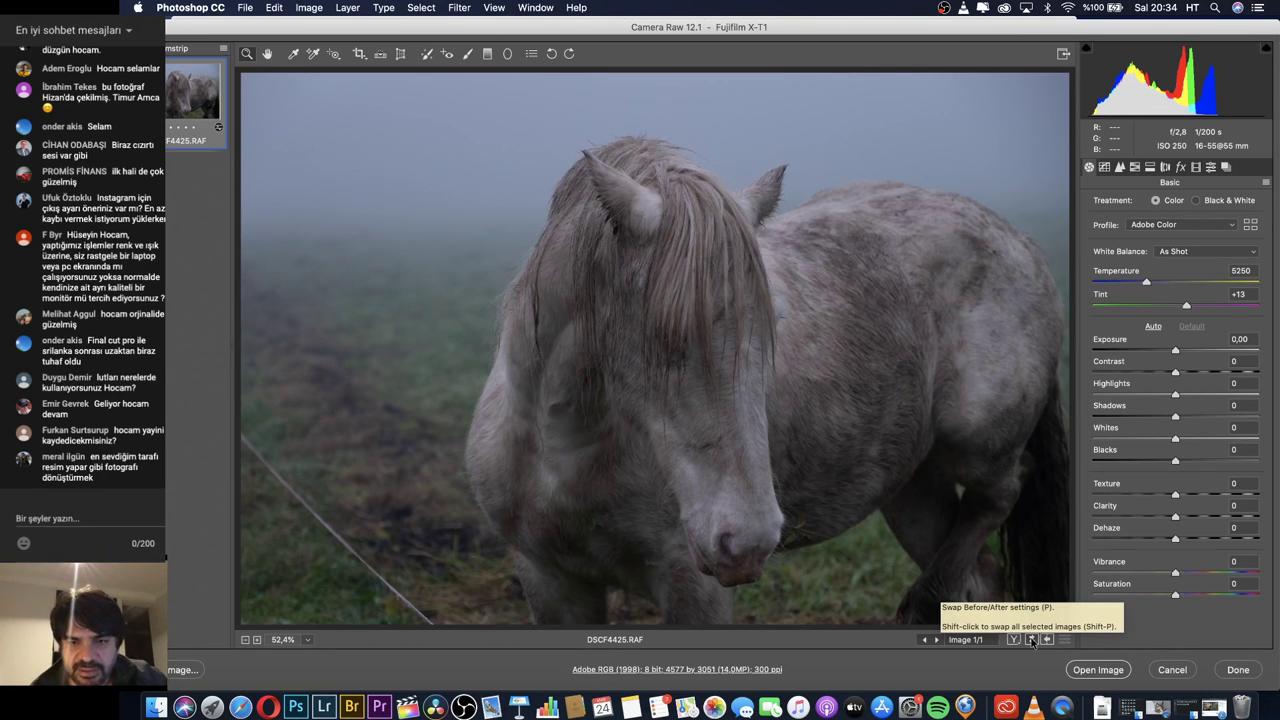
left_click(1032, 641)
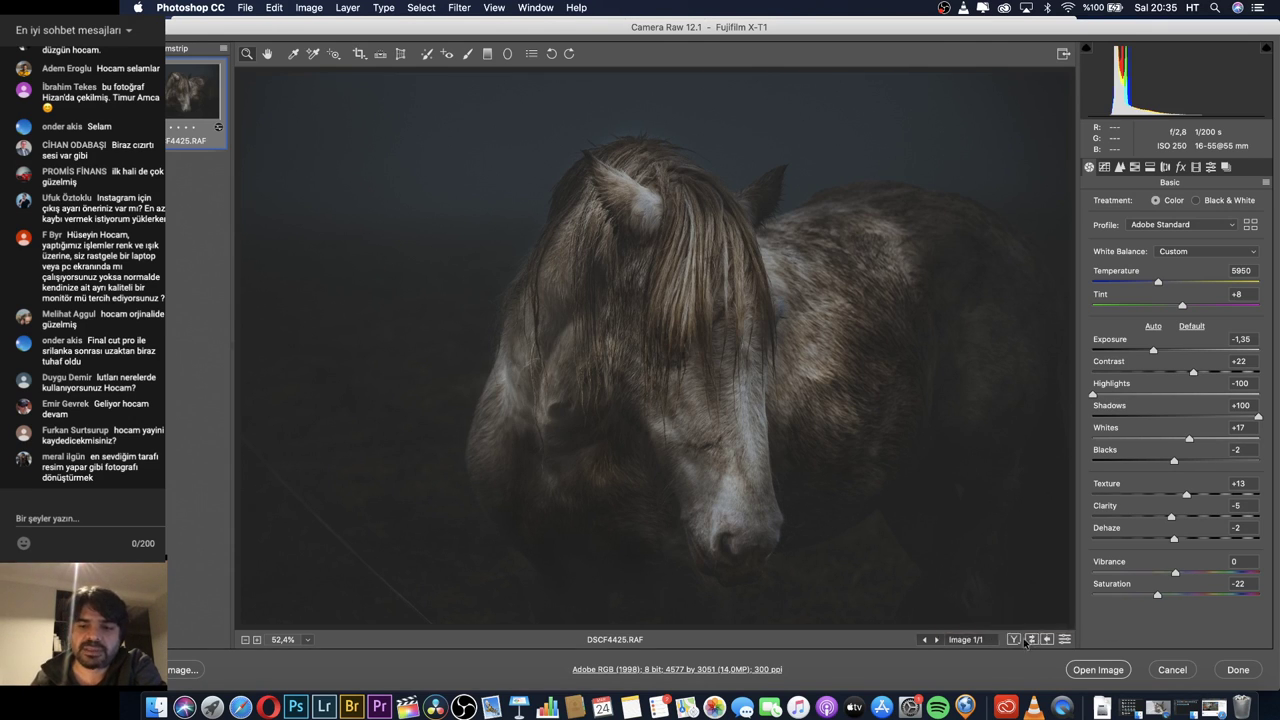
left_click(1033, 640)
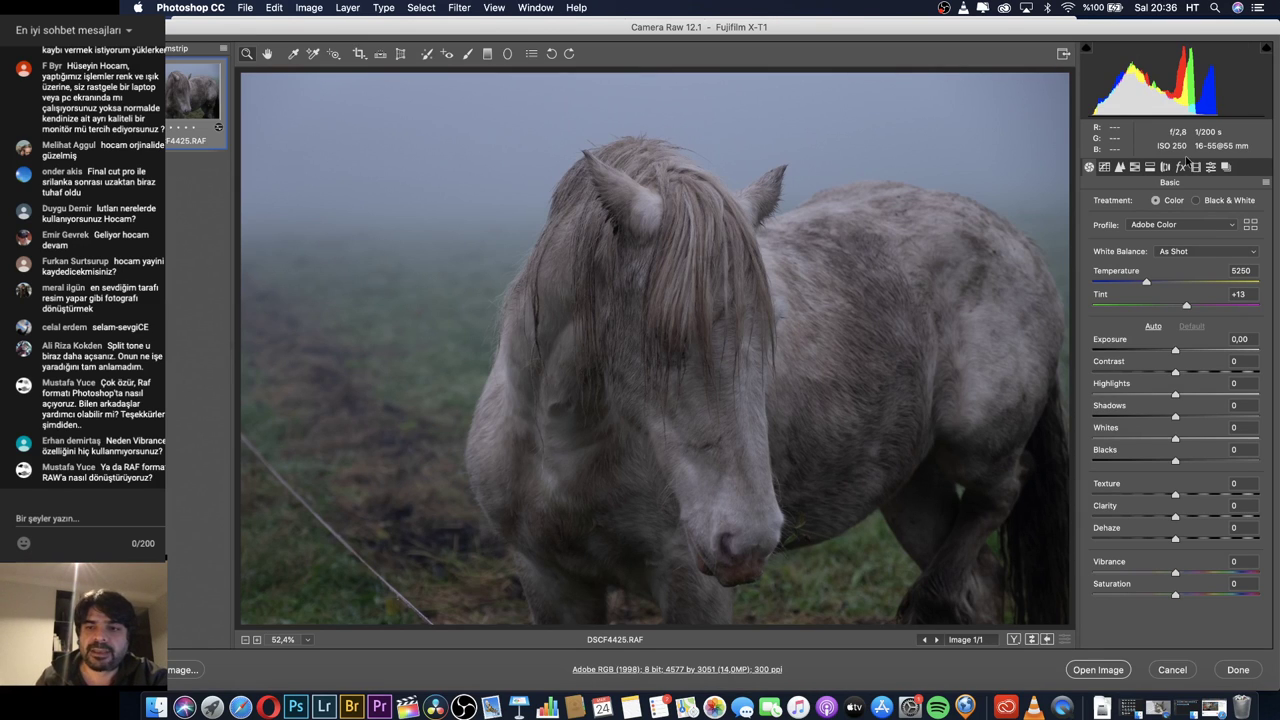
Set Temperature 4900, Exposure -2,10, Contrast -33, Highlights -100, Shadows +100, Whites +37, Blacks -10.
left_click_drag(1176, 351, 1158, 352)
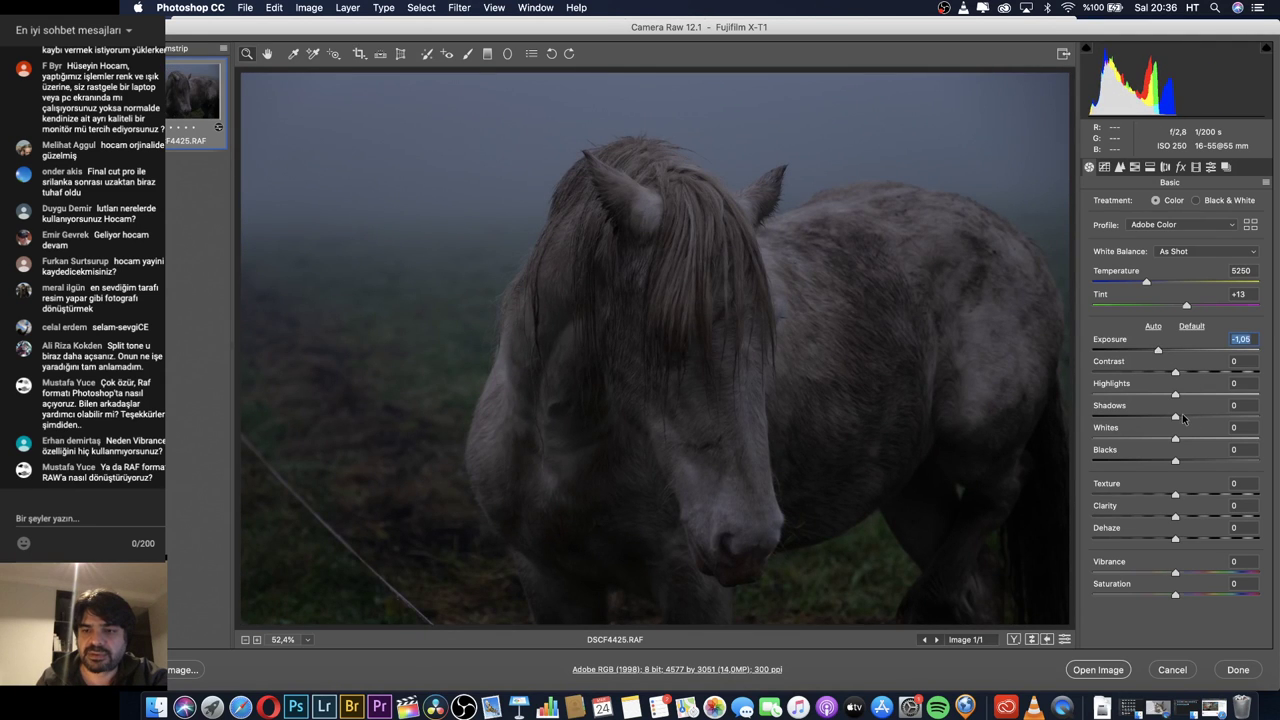
left_click_drag(1178, 416, 1260, 420)
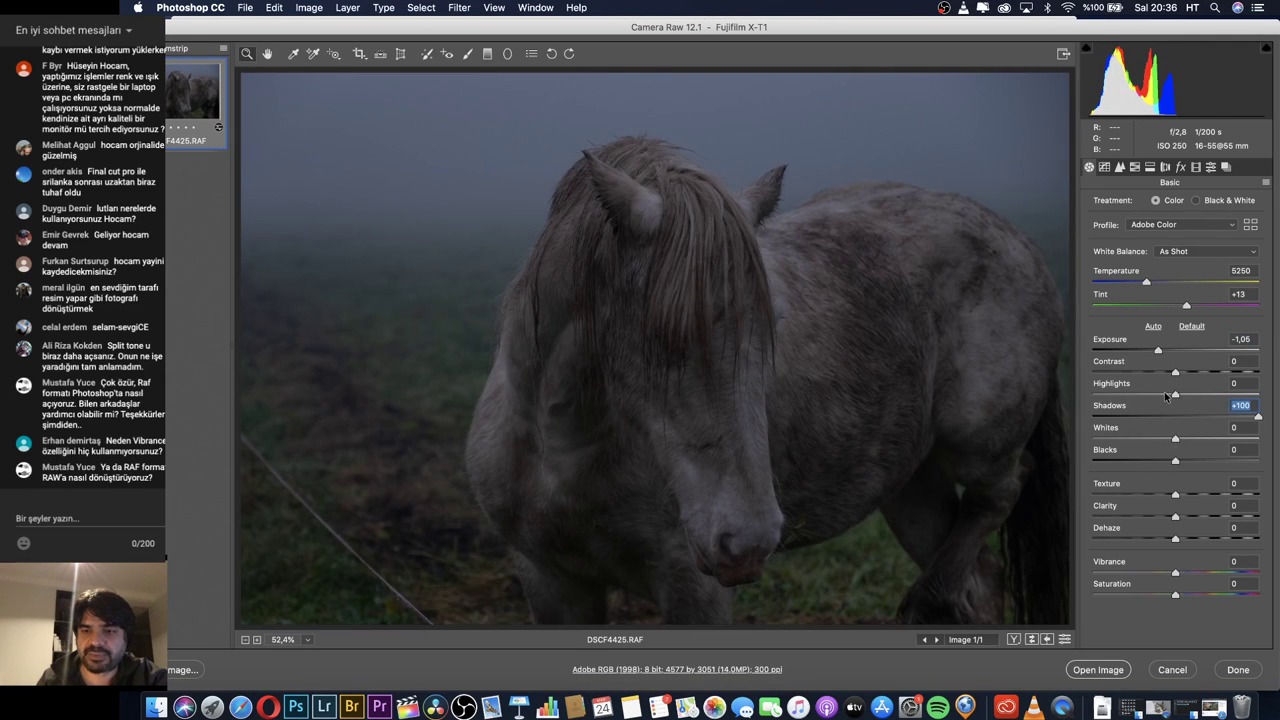
left_click_drag(1170, 396, 1071, 398)
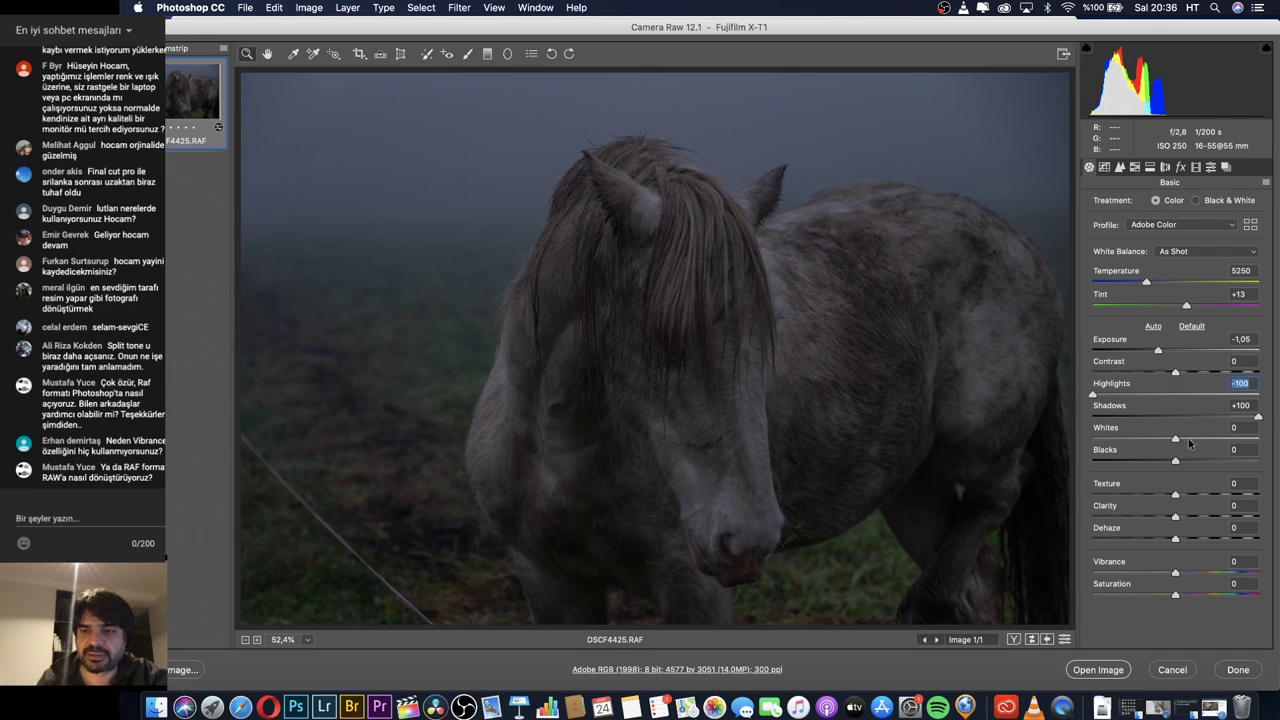
left_click_drag(1189, 442, 1164, 463)
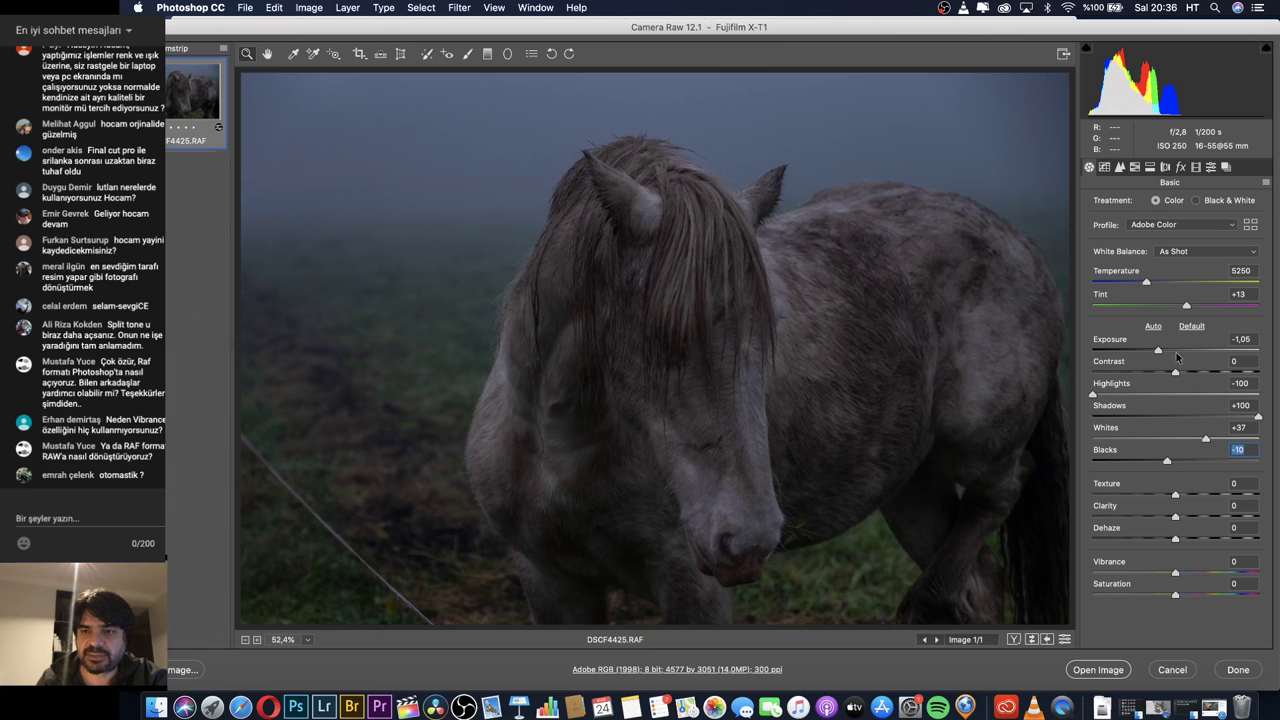
left_click_drag(1160, 353, 1158, 355)
left_click_drag(1149, 287, 1141, 286)
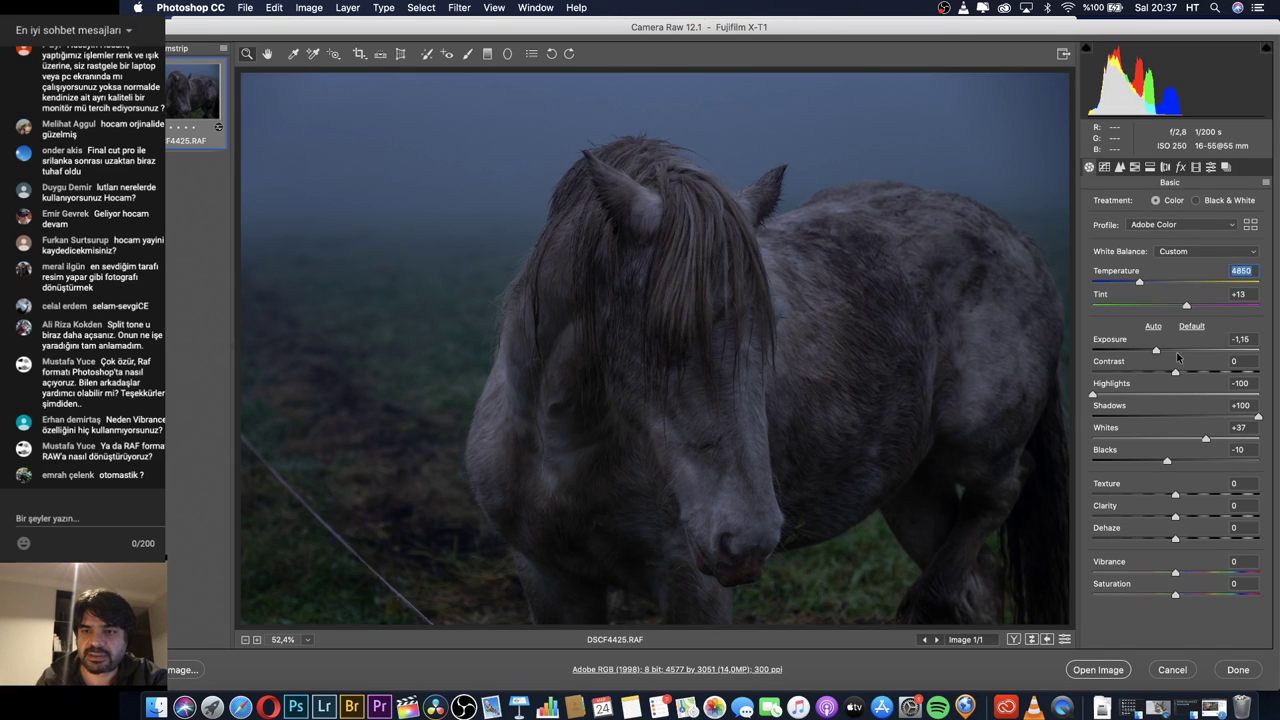
left_click(1141, 285)
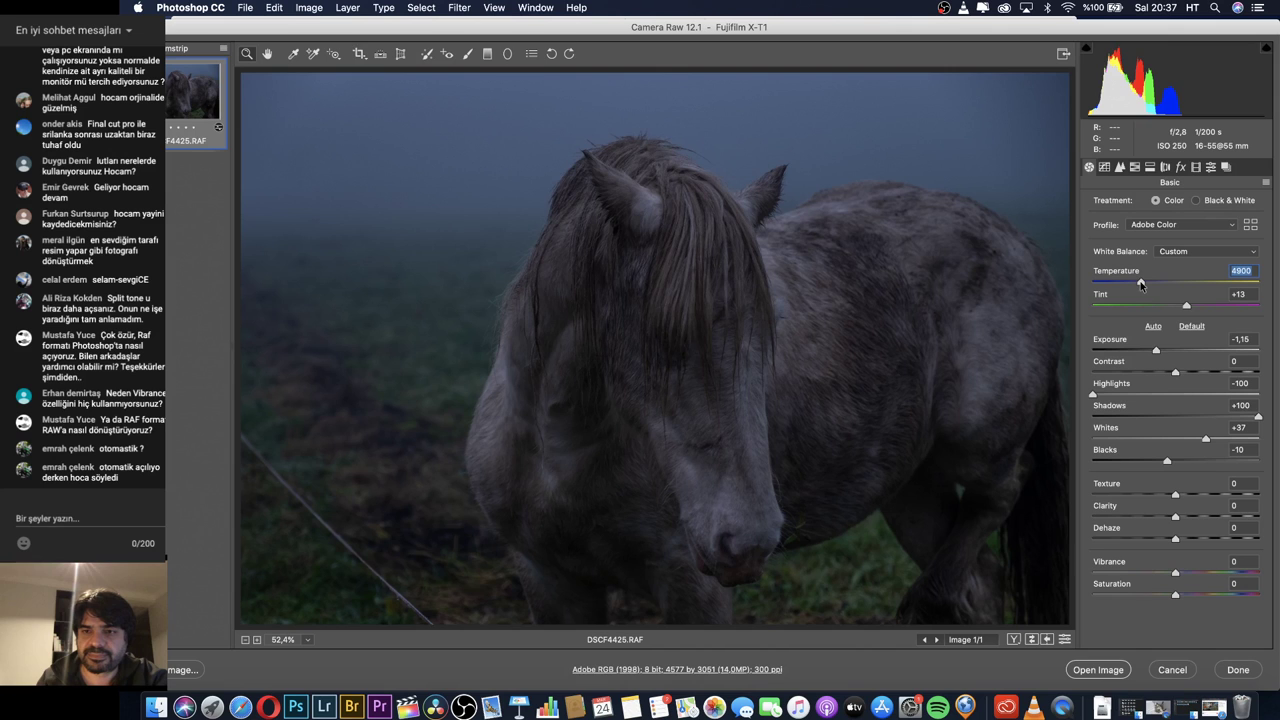
mouse_move(1157, 353)
left_mouse_down()
mouse_move(1140, 355)
mouse_move(1177, 373)
mouse_move(1148, 372)
left_mouse_up()
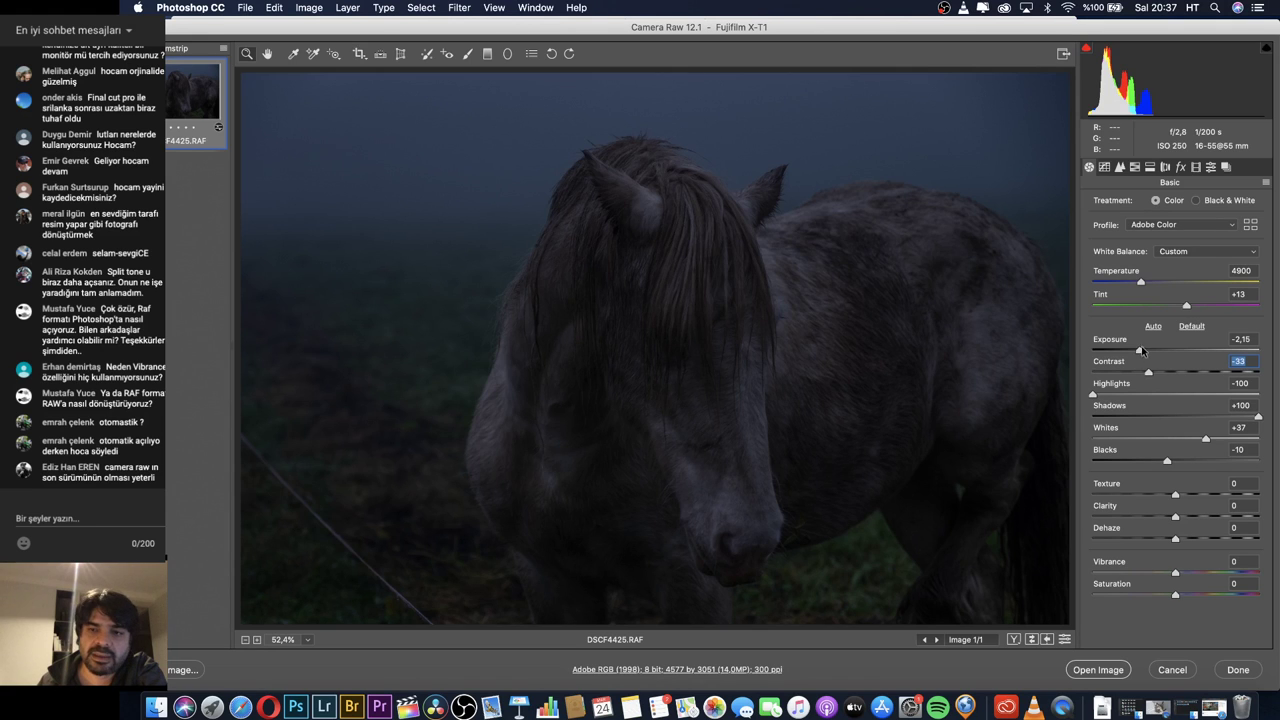
left_click_drag(1139, 349, 1140, 350)
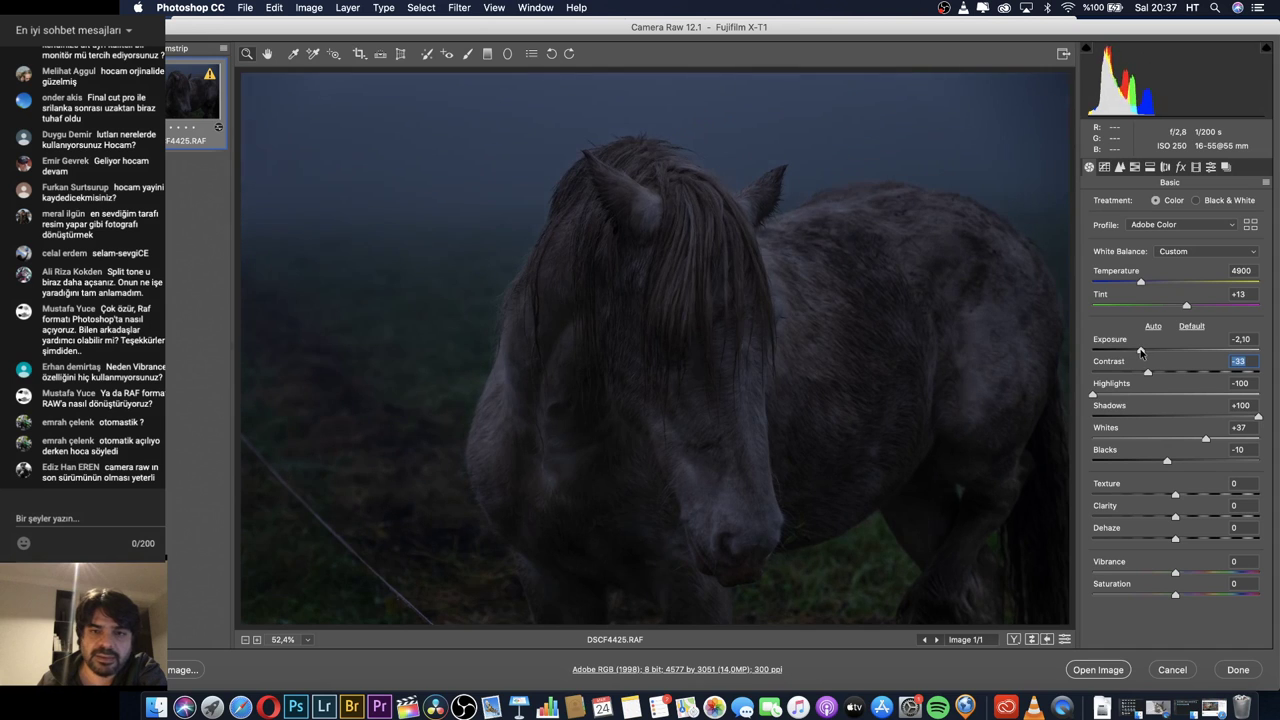
Add three points to the RGB point curve and lift the black point to fade shadows.
left_click(1105, 168)
left_click(1131, 401)
left_click(1178, 358)
left_click(1222, 314)
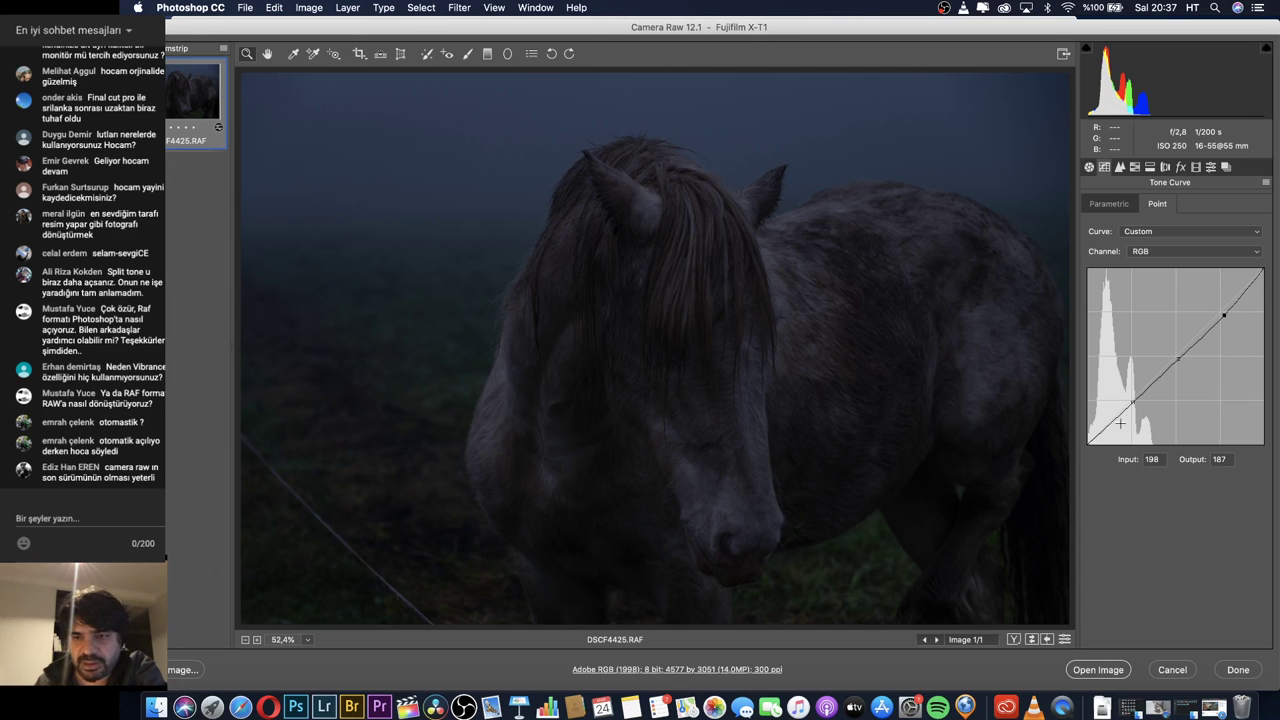
left_click(1089, 440)
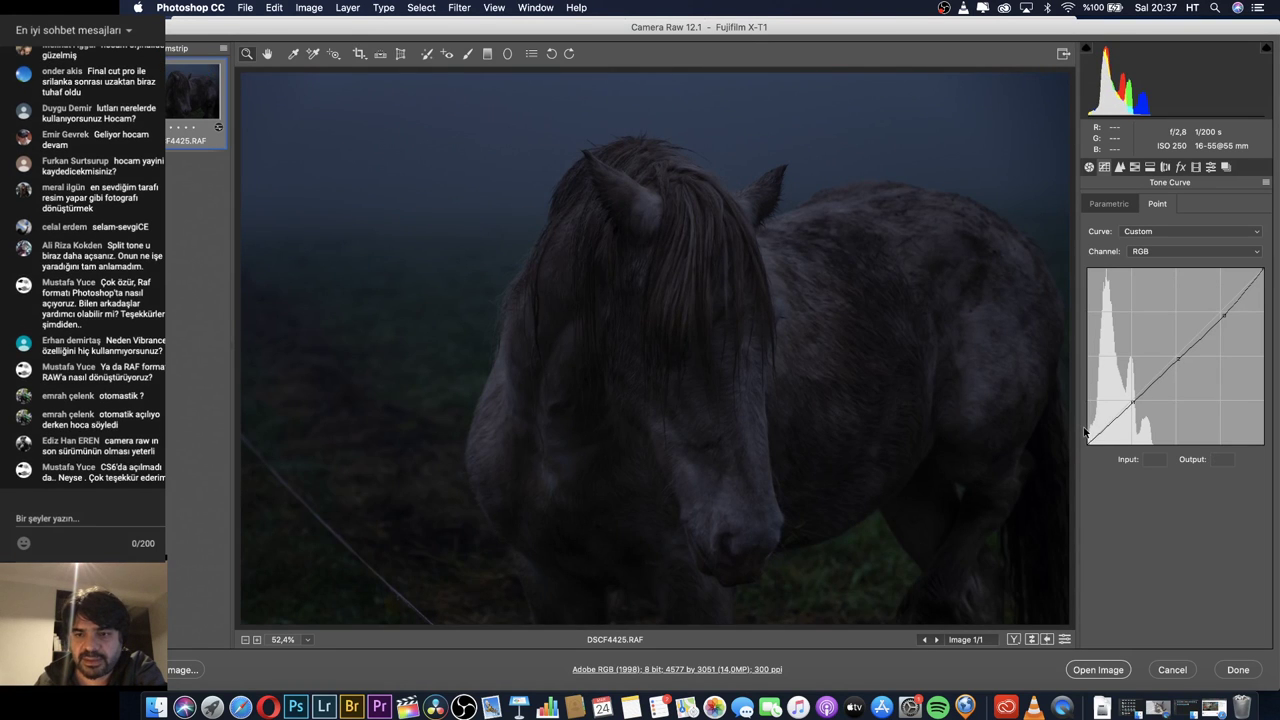
left_click_drag(1089, 440, 1079, 432)
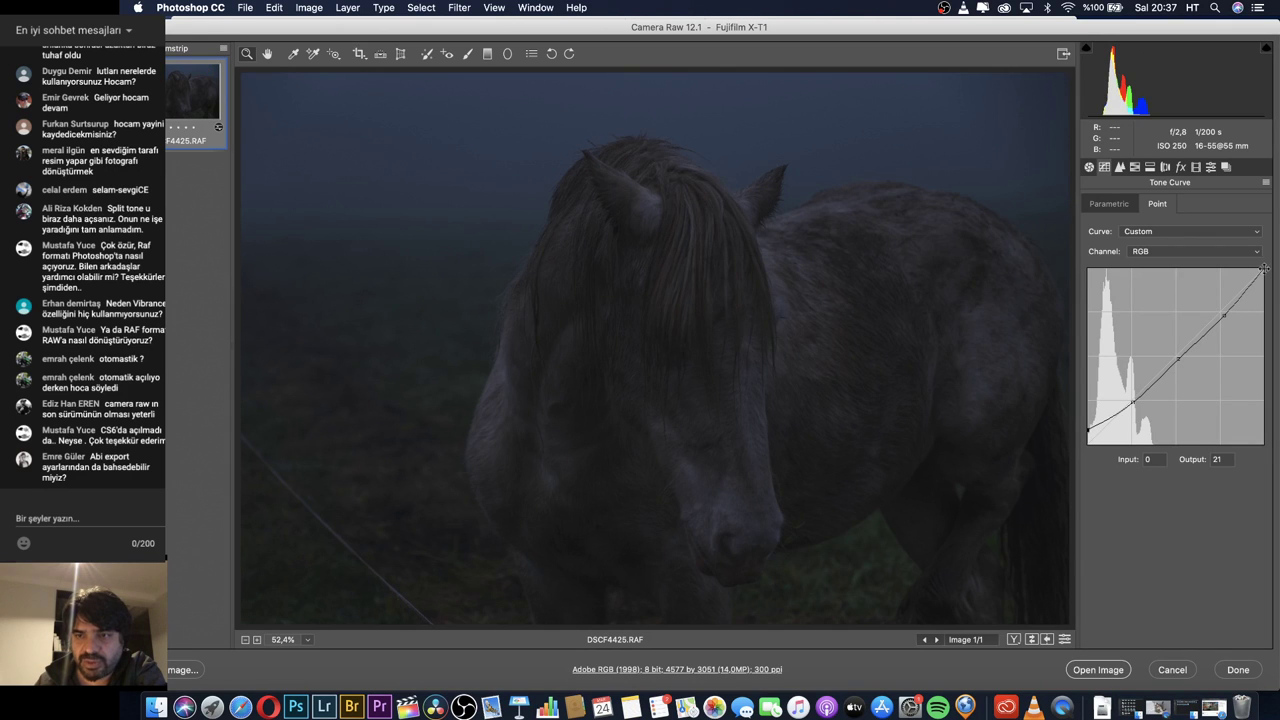
Rework the curve's white, midtone and black points to brighten highlights and reshape midtones.
left_click_drag(1261, 268, 1244, 270)
left_click_drag(1177, 358, 957, 523)
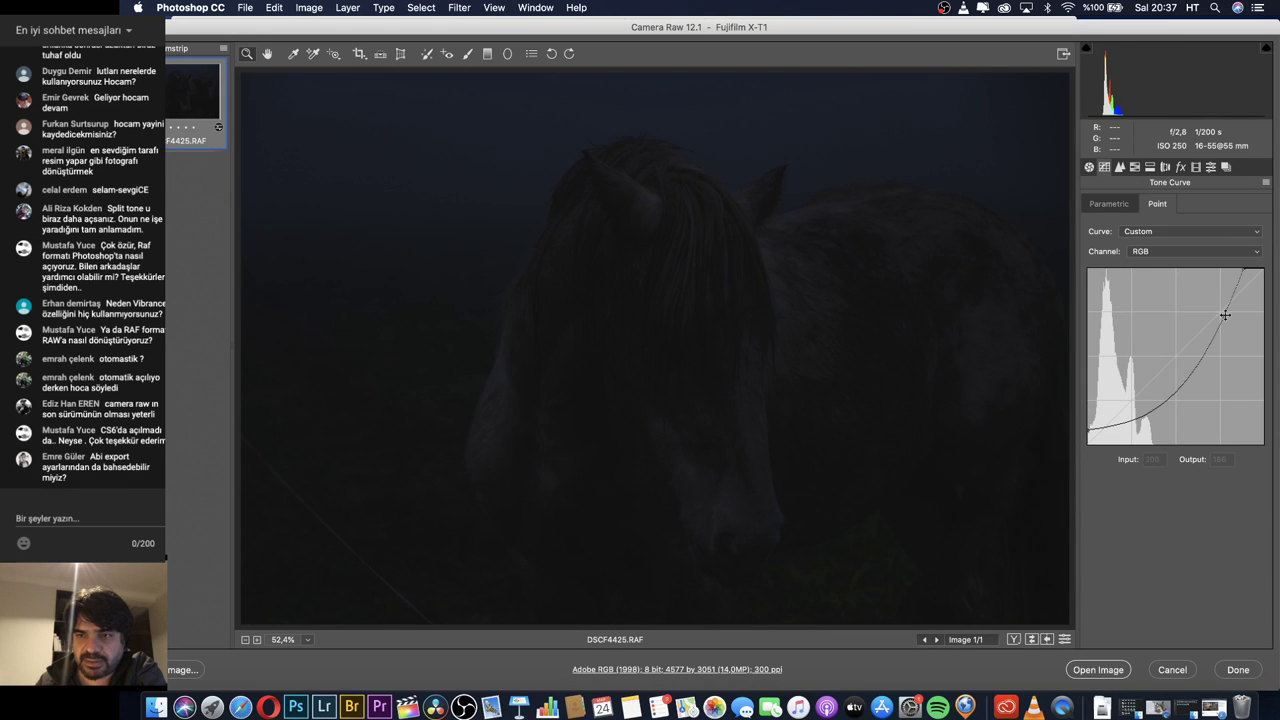
left_click_drag(1224, 315, 1244, 185)
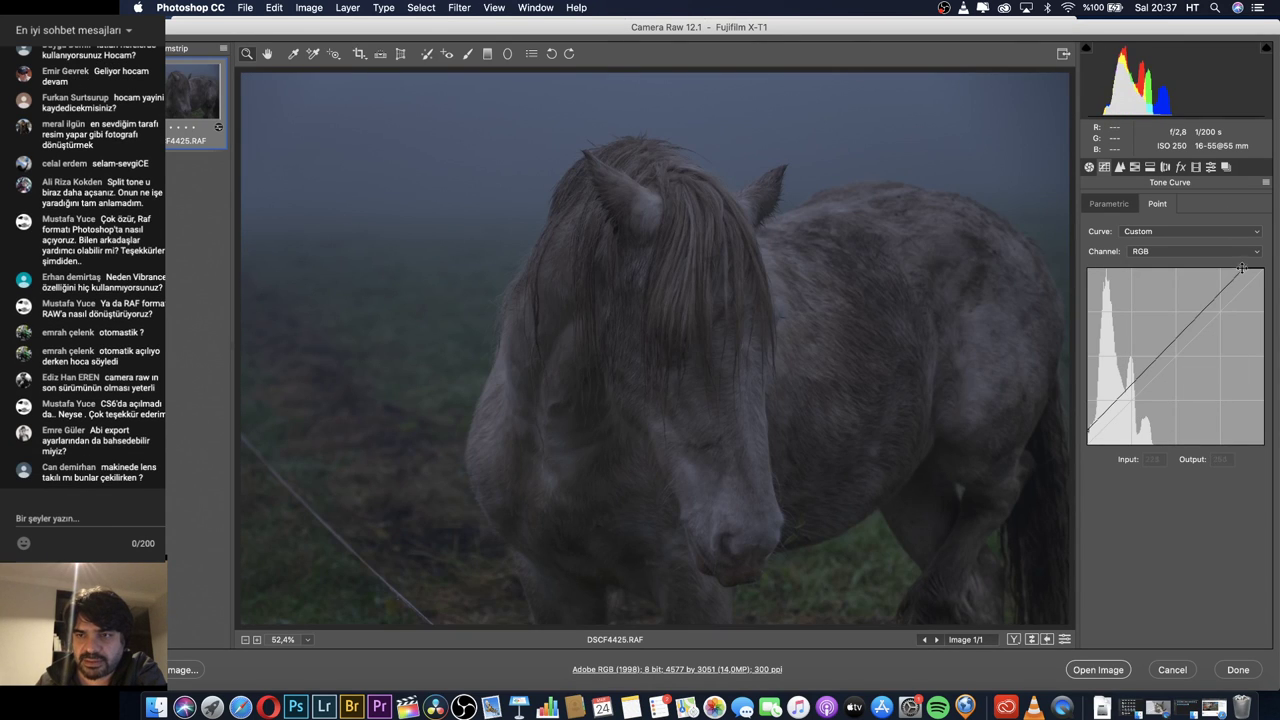
left_click_drag(1242, 268, 1262, 270)
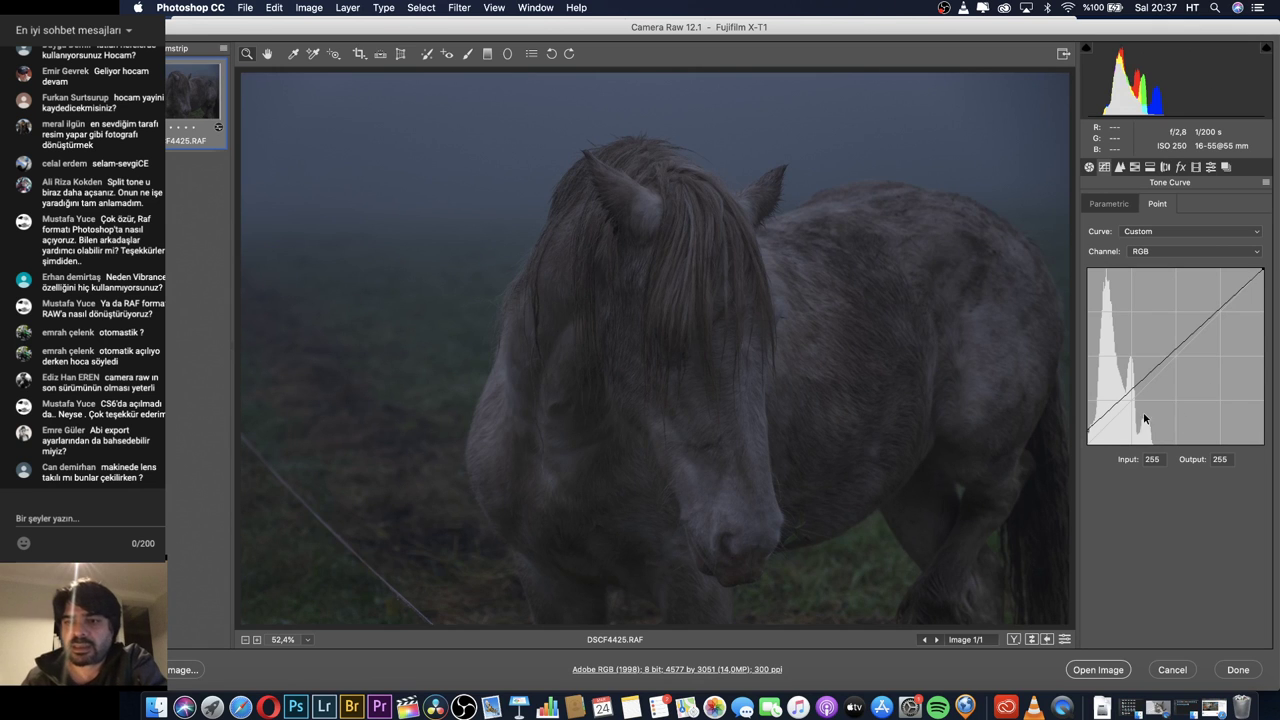
left_click_drag(1088, 443, 1085, 425)
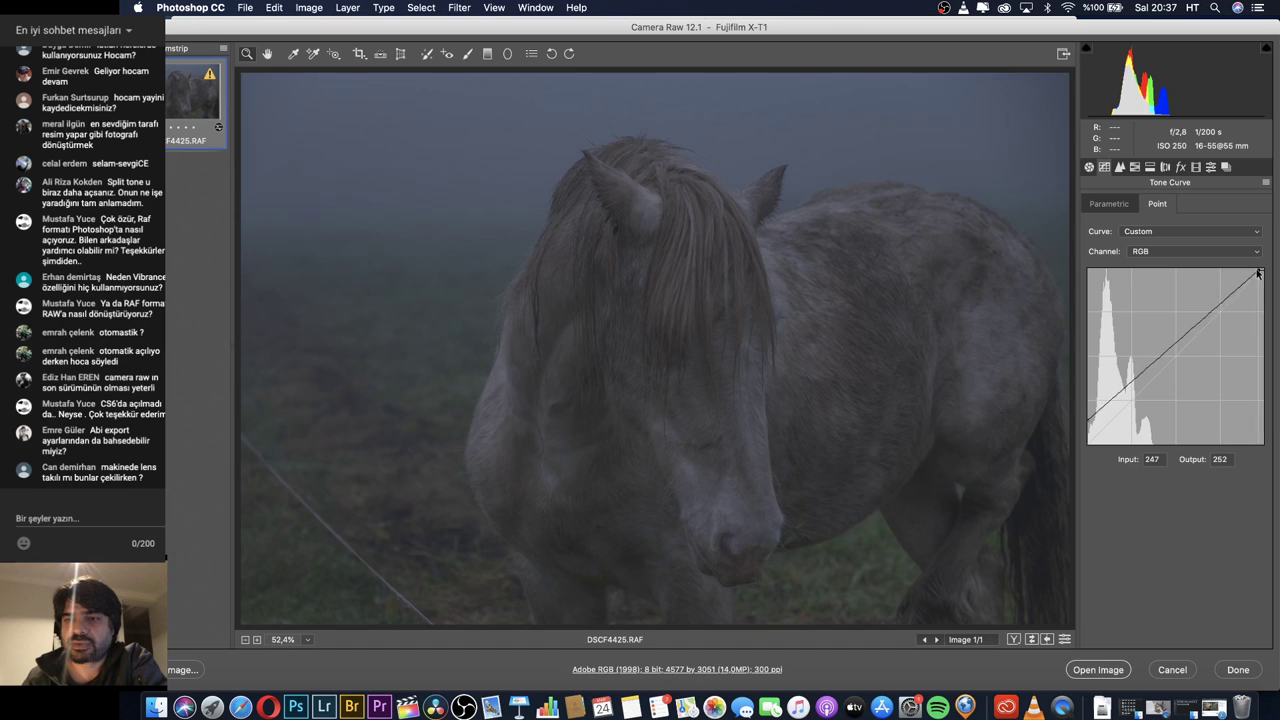
left_click_drag(1261, 270, 1242, 270)
left_click_drag(1166, 344, 1180, 362)
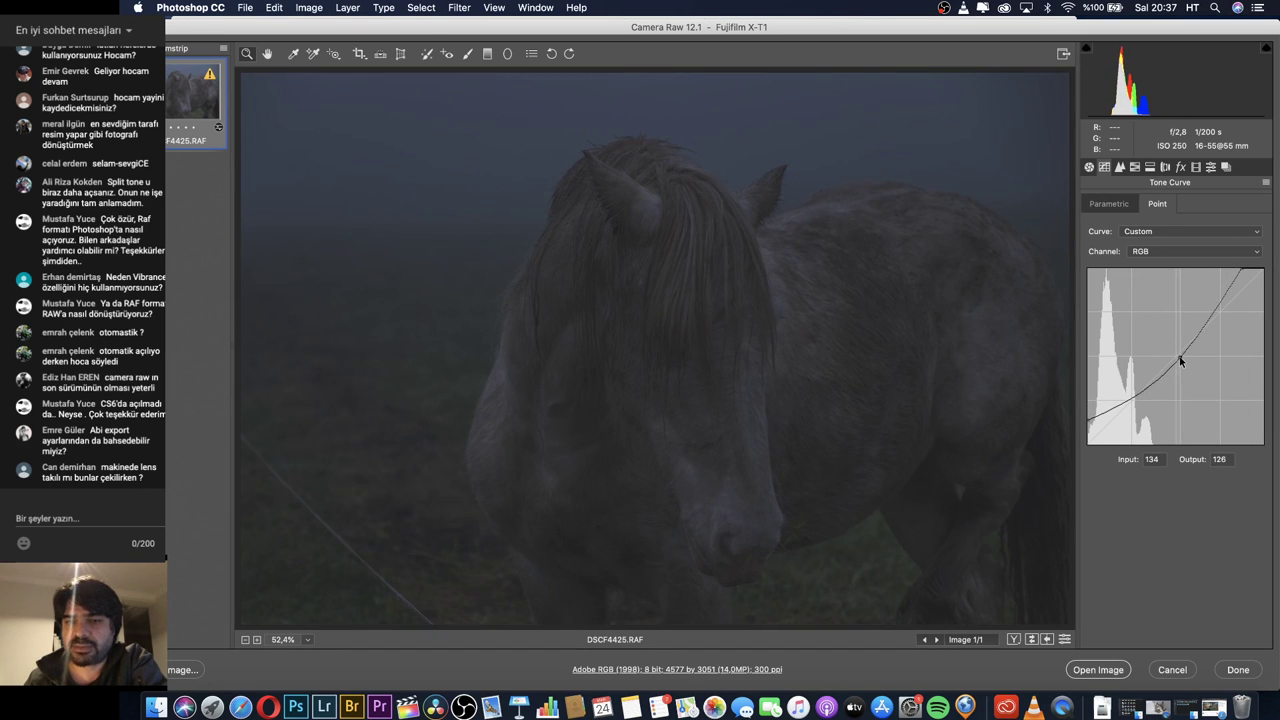
left_click_drag(1180, 362, 1160, 340)
left_click_drag(1087, 420, 1096, 452)
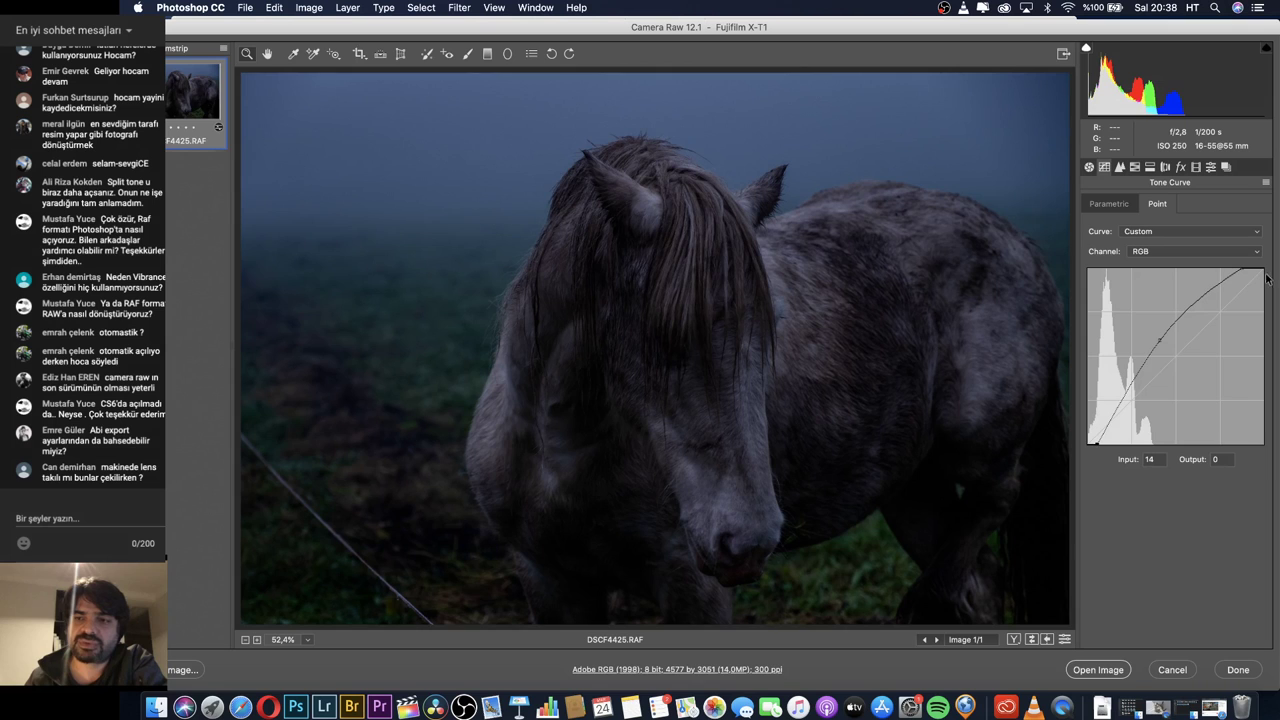
Dim the brightest highlights, lift the blacks and pull the midtones down with extra points.
left_click_drag(1262, 269, 1266, 282)
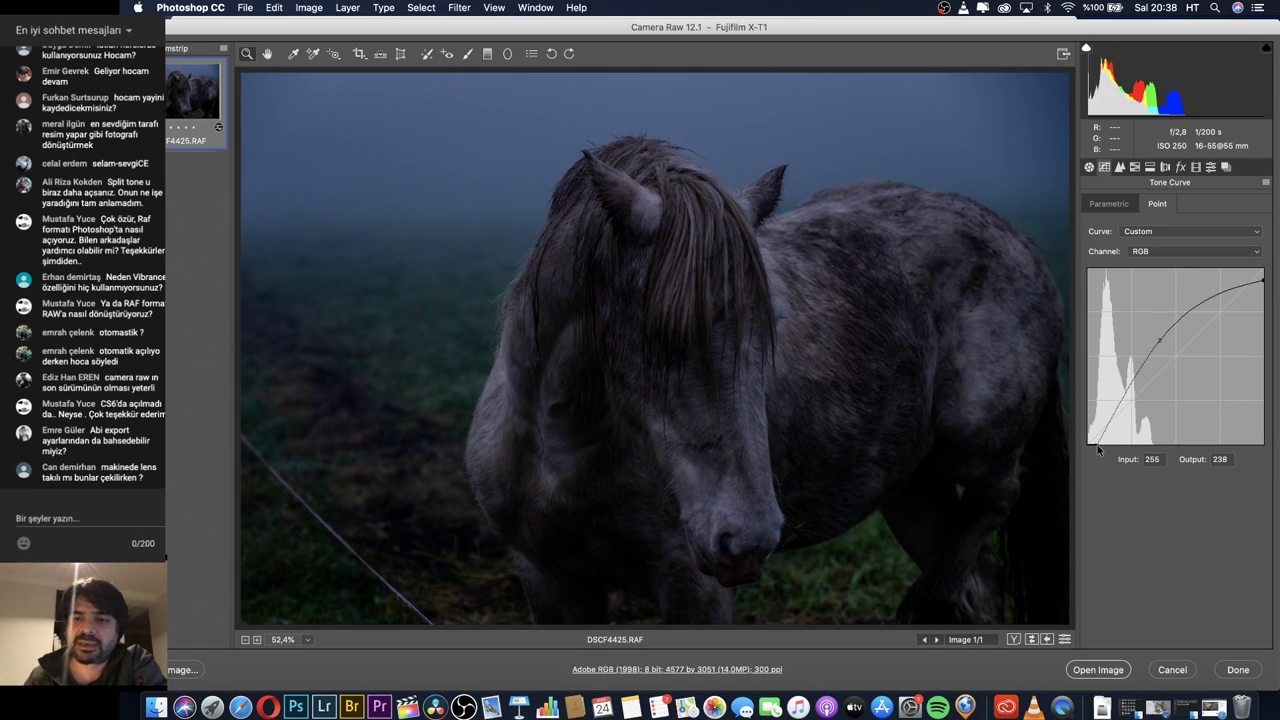
left_click_drag(1089, 443, 1068, 437)
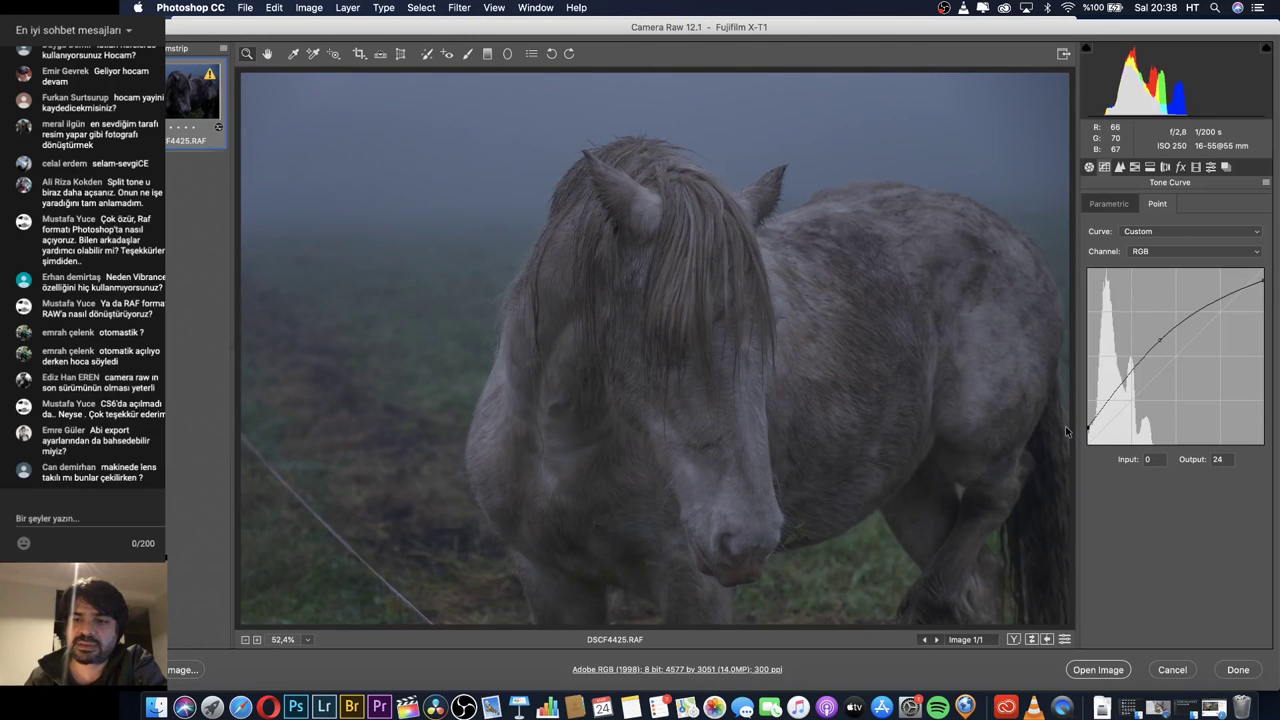
left_click(1158, 340)
left_click_drag(1158, 340, 1127, 412)
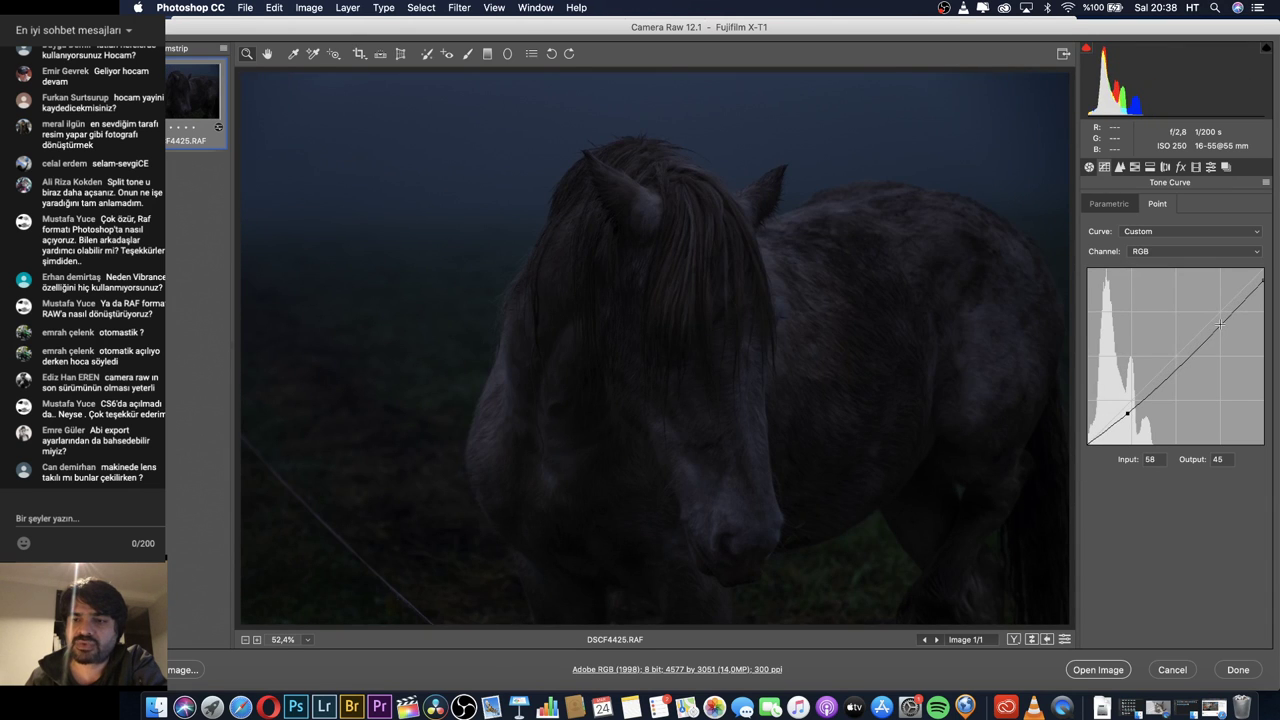
left_click_drag(1220, 323, 1213, 318)
left_click_drag(1263, 269, 1263, 269)
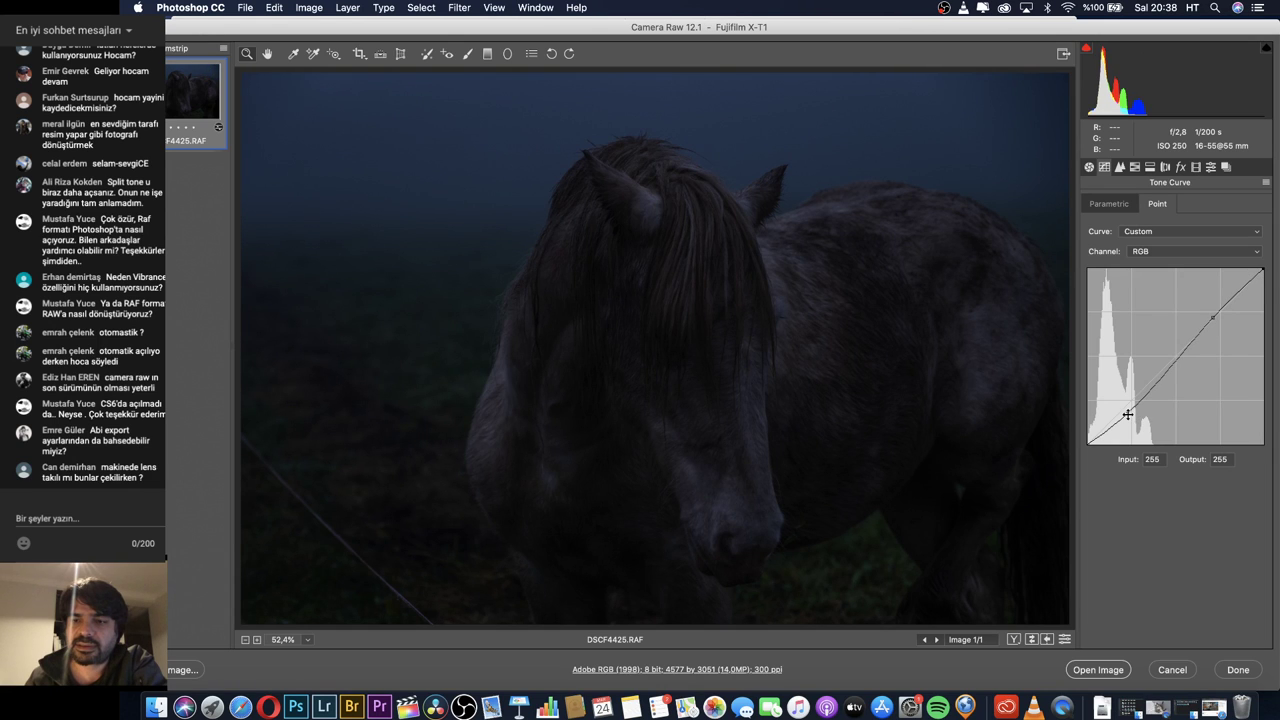
left_click_drag(1127, 414, 1132, 420)
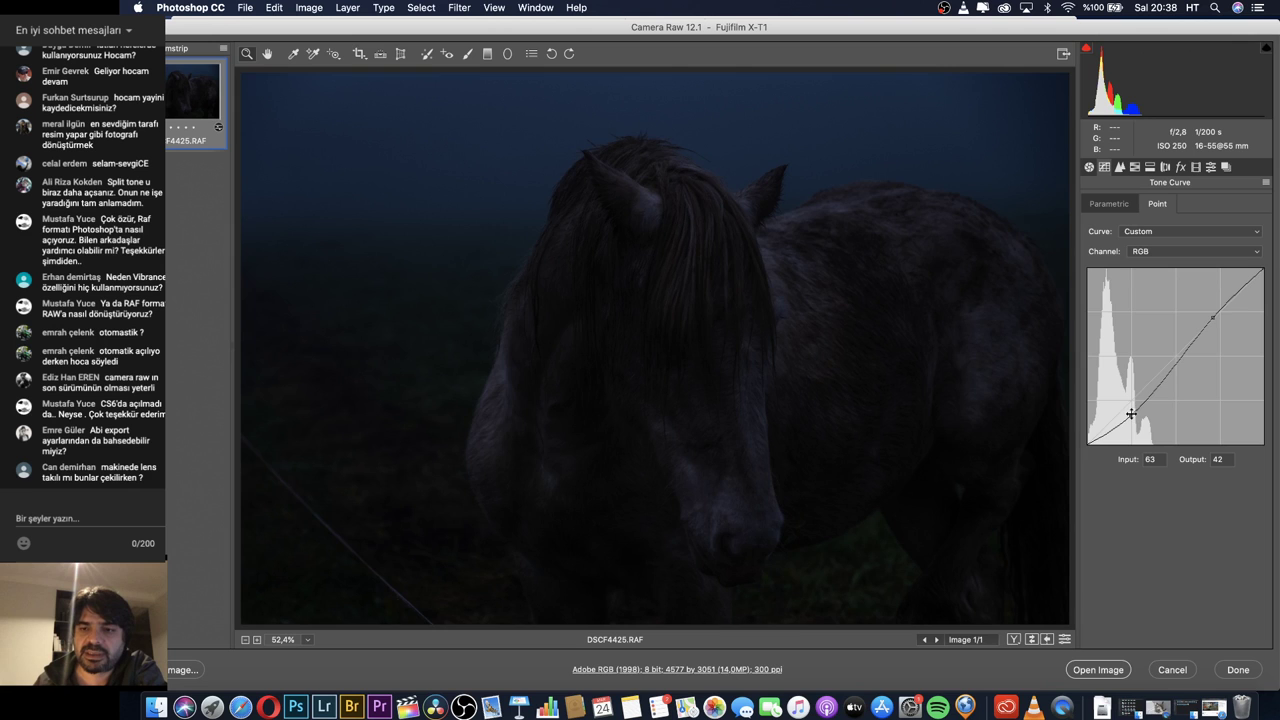
mouse_move(1131, 413)
left_mouse_down()
mouse_move(1090, 441)
mouse_move(1088, 425)
mouse_move(1132, 415)
mouse_move(1133, 403)
mouse_move(1112, 416)
left_mouse_up()
Add a midtone point, settle the black point at Output 21, and show HSL settings.
left_click(1178, 358)
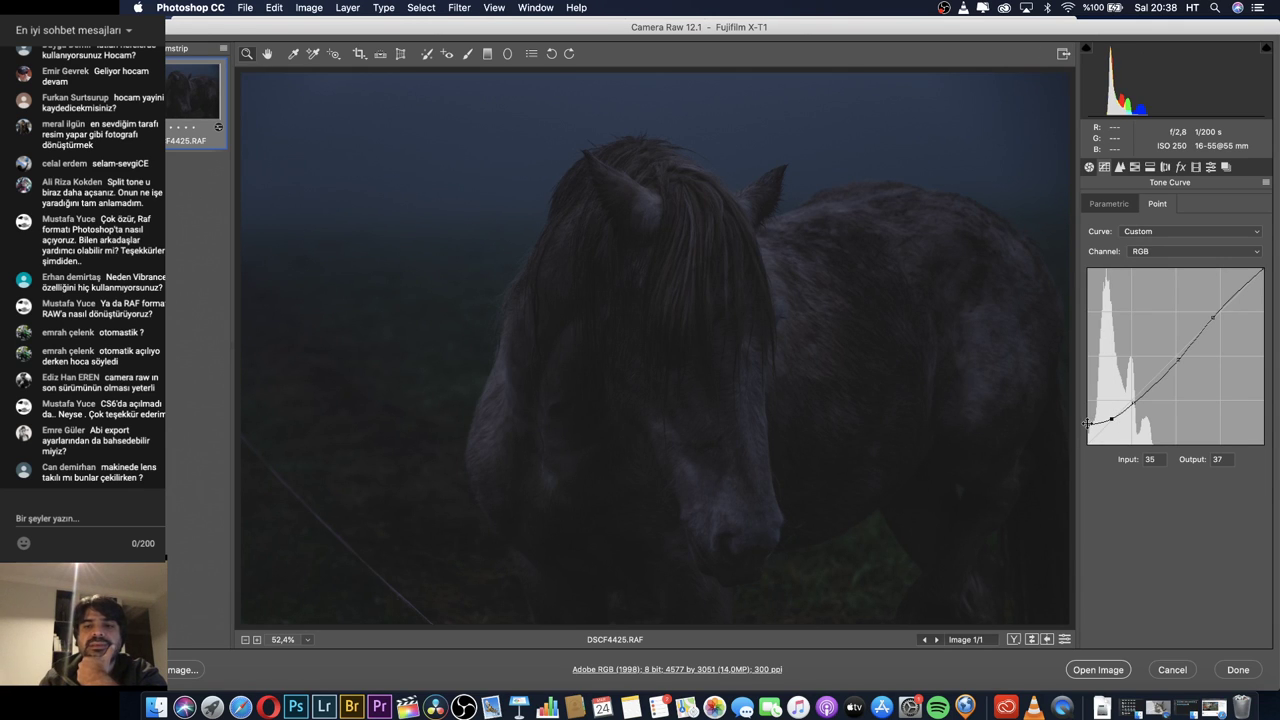
left_click_drag(1087, 423, 1112, 421)
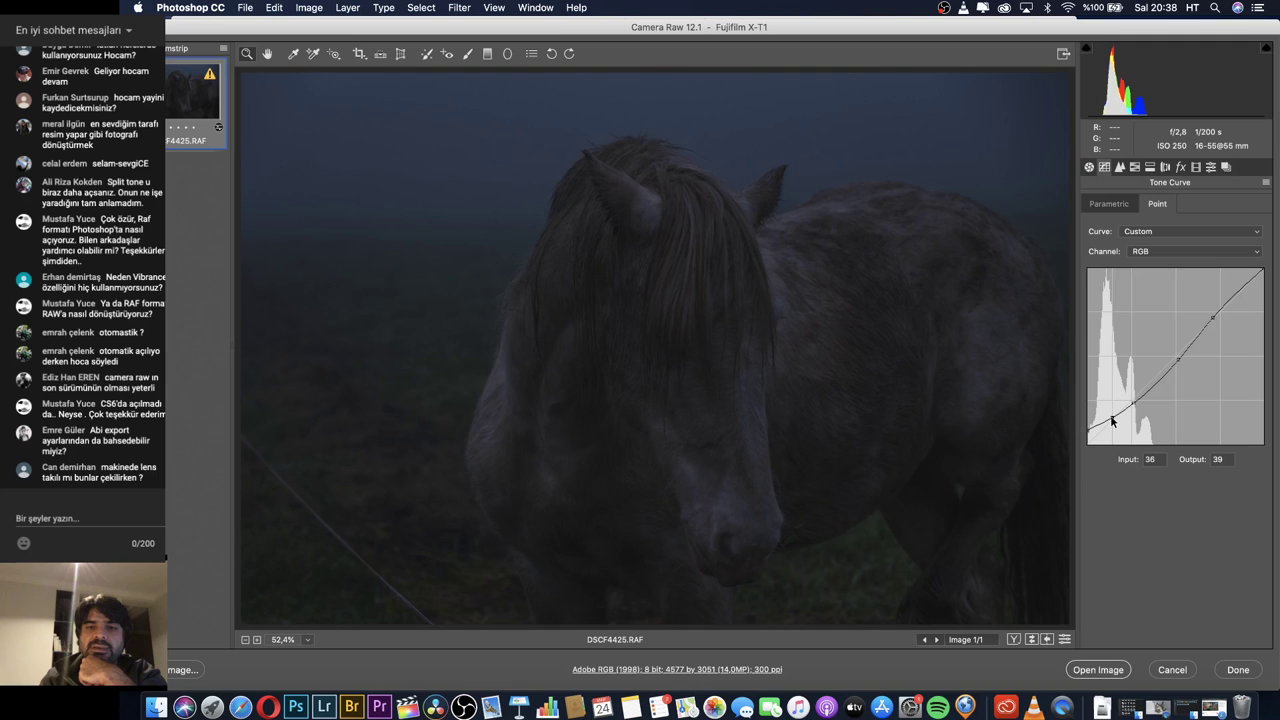
left_click(1121, 167)
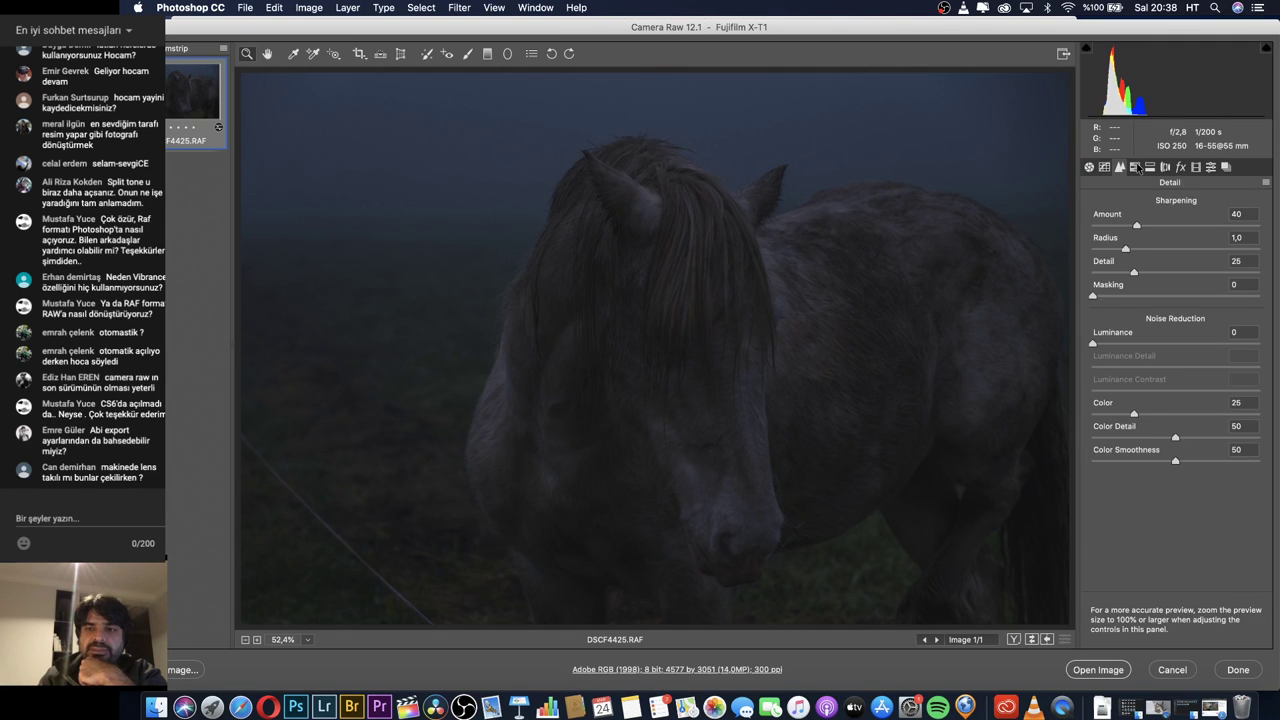
left_click(1137, 167)
Open Split Toning and give the highlights an initial warm tint.
left_click(1099, 208)
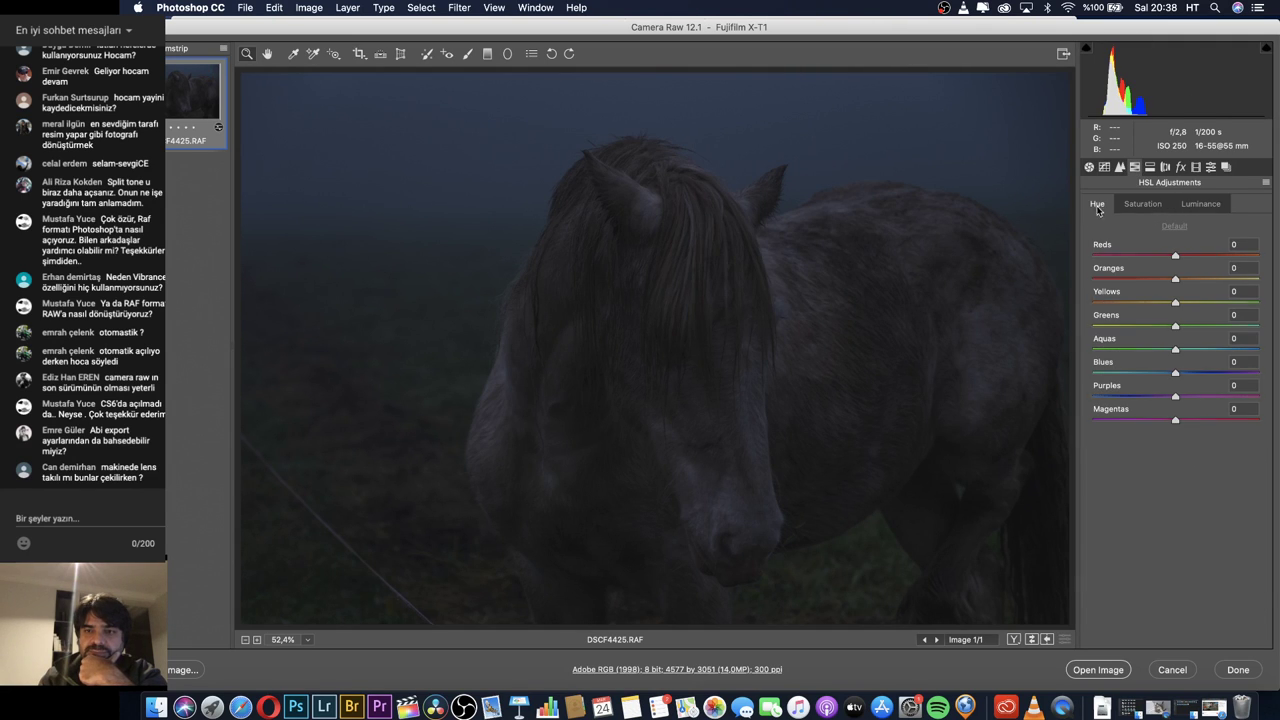
left_click(1150, 167)
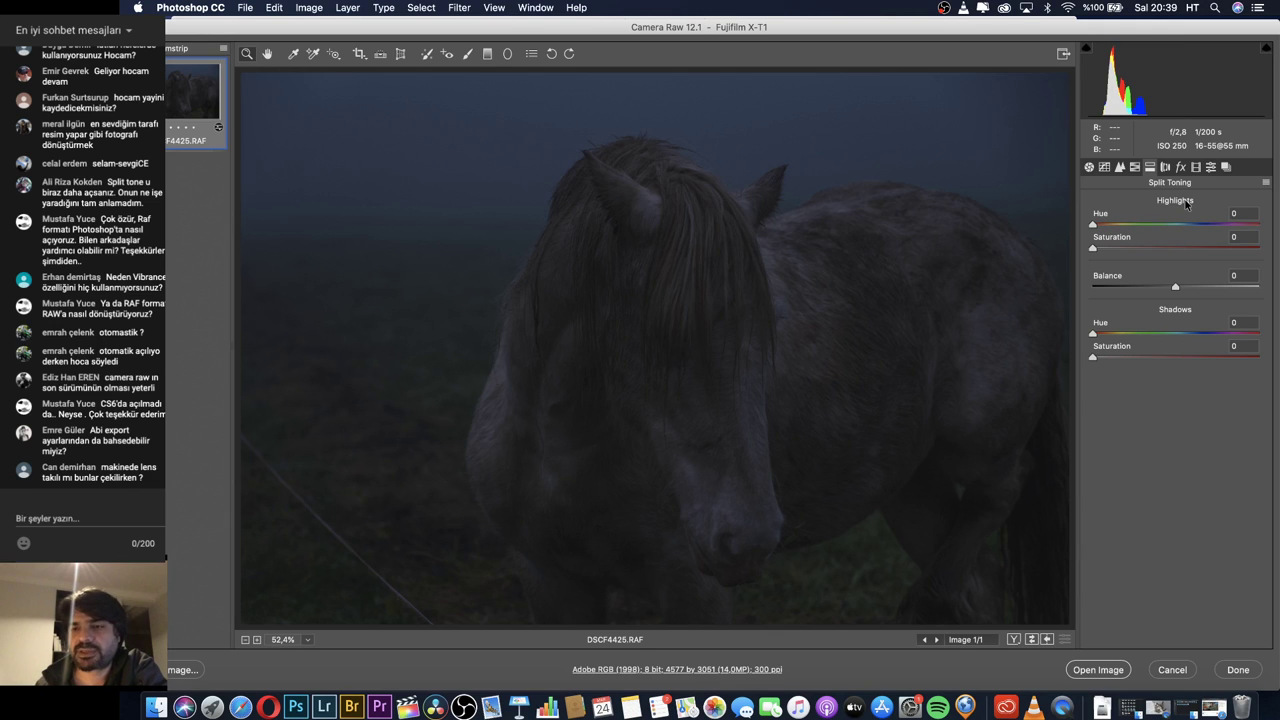
left_click_drag(1092, 247, 1171, 226)
Tint the shadows blue at Hue 215, Saturation 10.
left_click(1119, 334)
mouse_move(1105, 358)
left_mouse_down()
mouse_move(1115, 362)
mouse_move(1103, 361)
left_mouse_up()
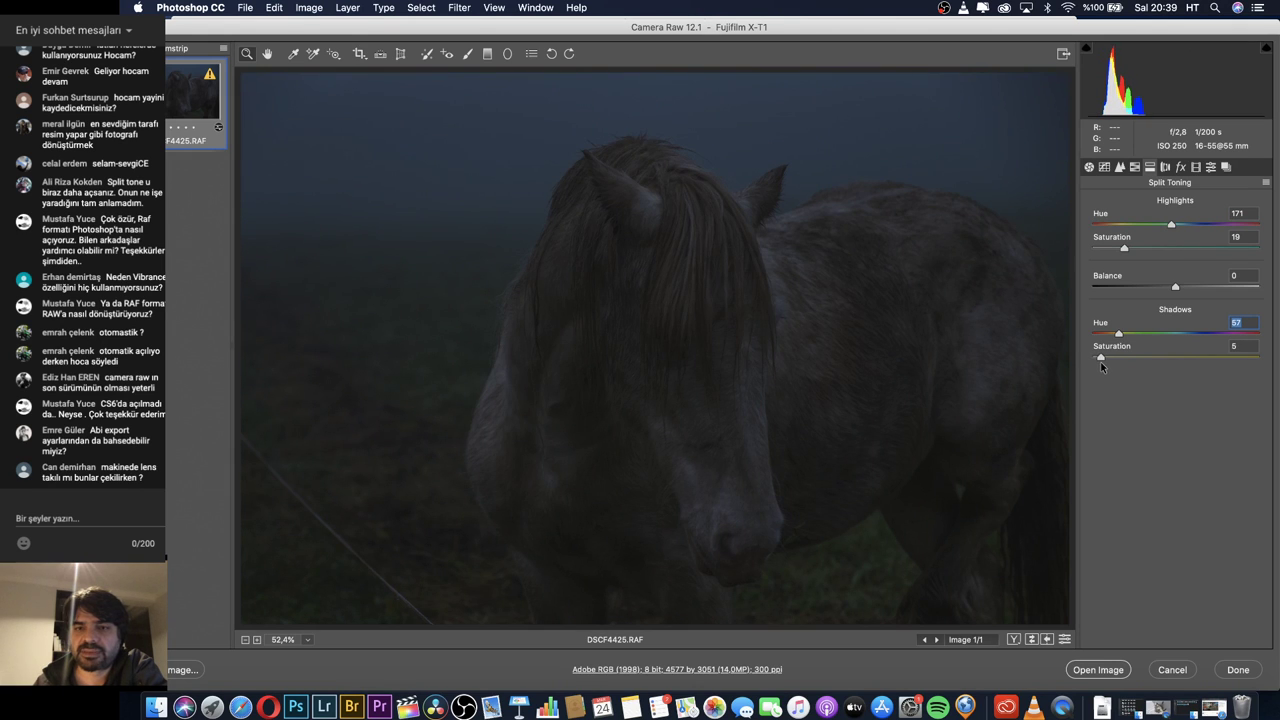
left_click(1100, 360)
left_click(1192, 334)
left_click_drag(1101, 360, 1108, 360)
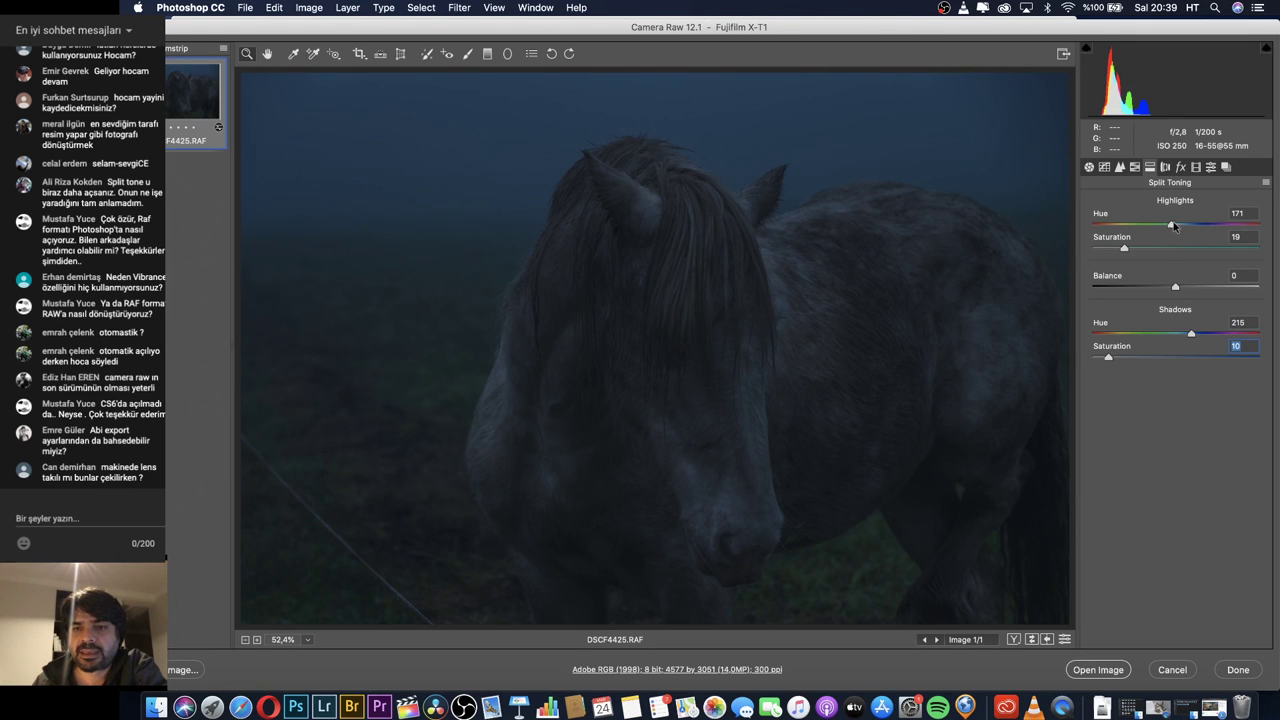
Adjust the highlights tint to Hue 189, Saturation 11.
left_click_drag(1175, 226, 1111, 252)
left_click_drag(1181, 226, 1181, 227)
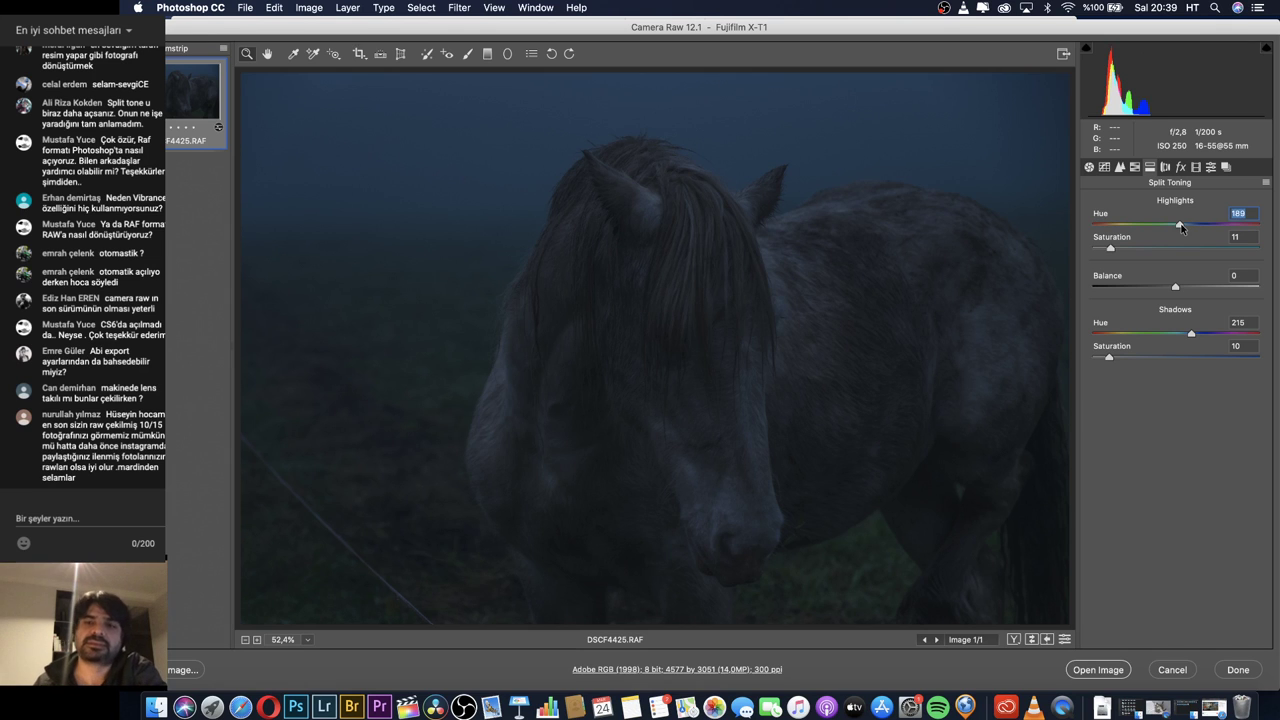
left_click(1089, 167)
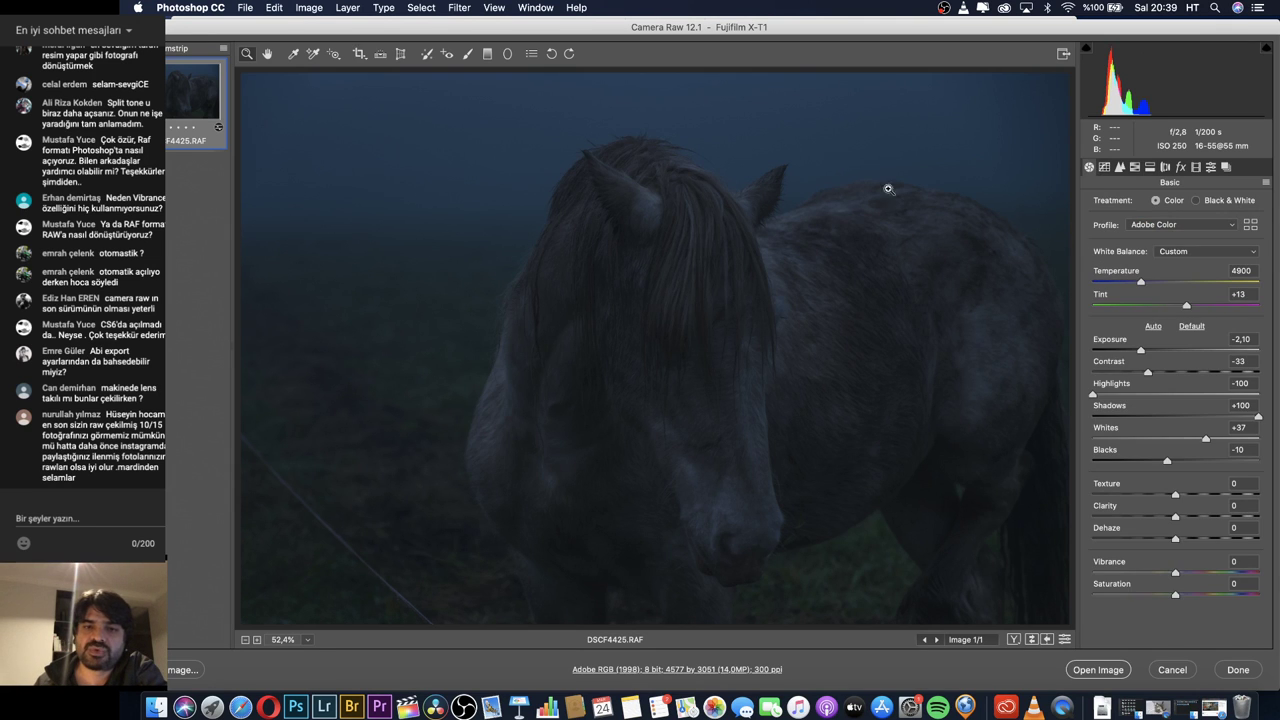
Set Temperature 5900, Saturation -13, Exposure -1,85 and Tint +10 in the Basic panel.
left_click_drag(1140, 285, 1156, 286)
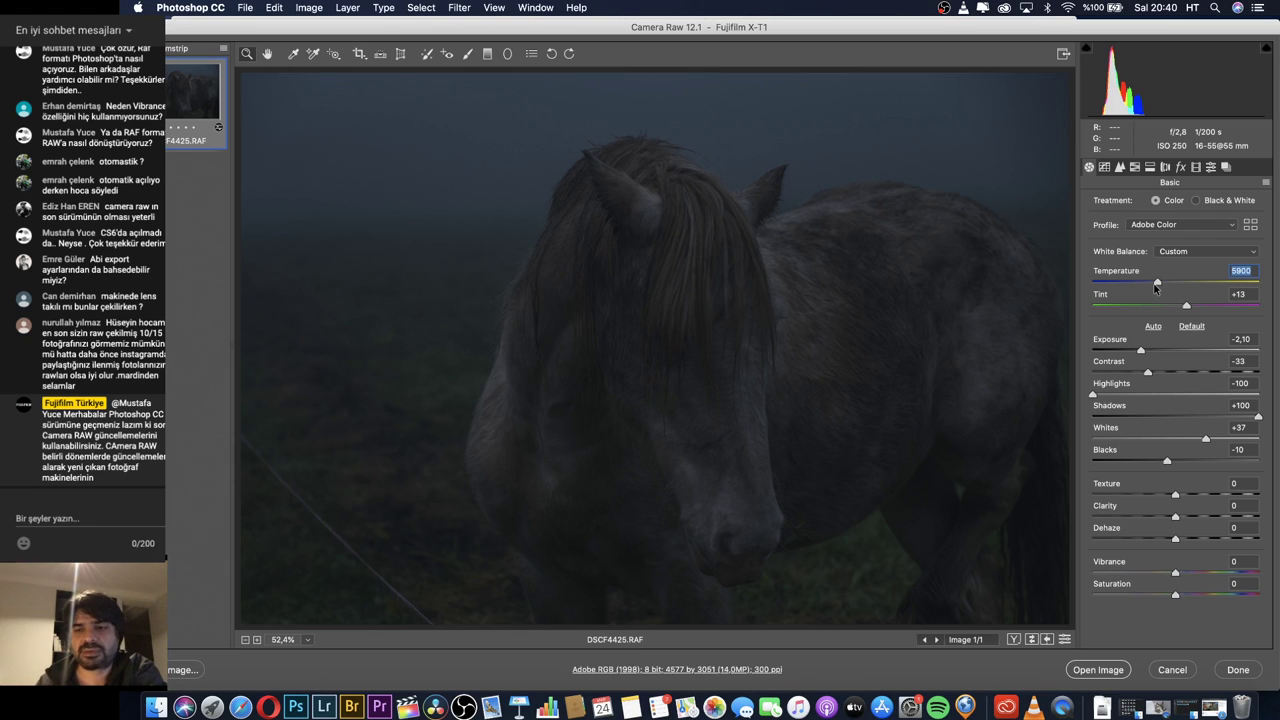
mouse_move(1175, 597)
left_mouse_down()
mouse_move(1149, 600)
mouse_move(1163, 602)
left_mouse_up()
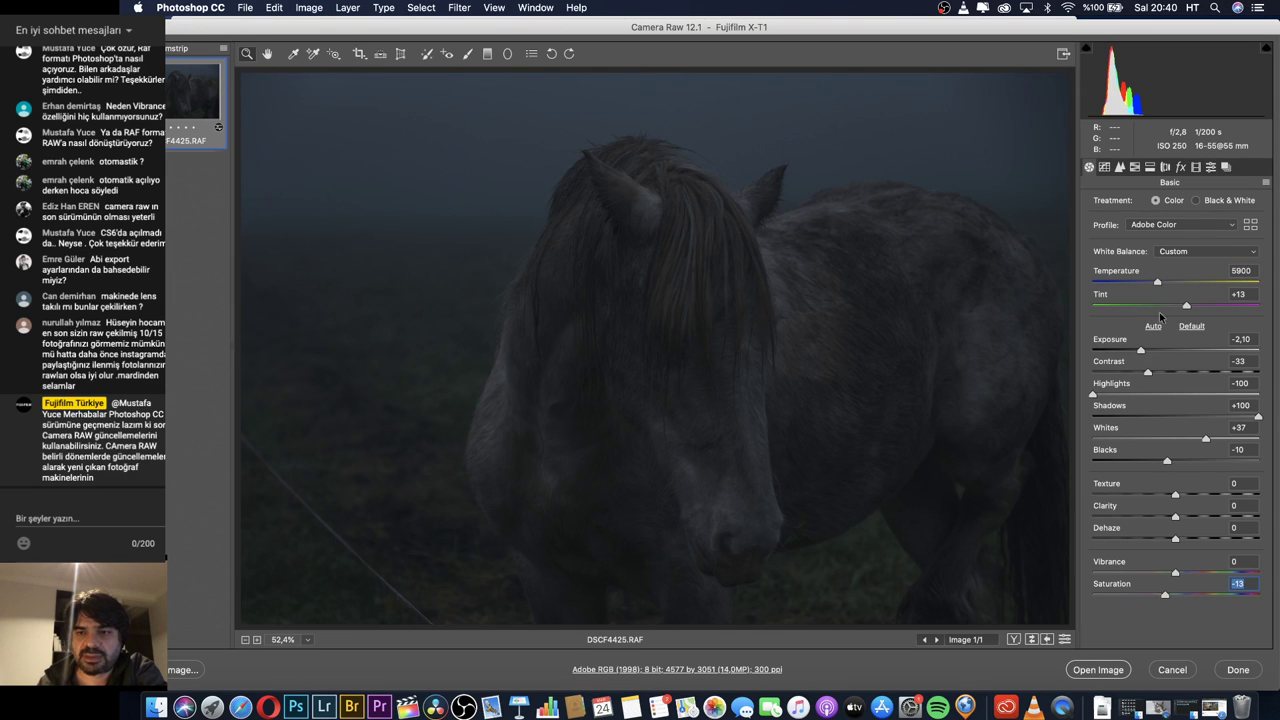
left_click_drag(1141, 352, 1145, 354)
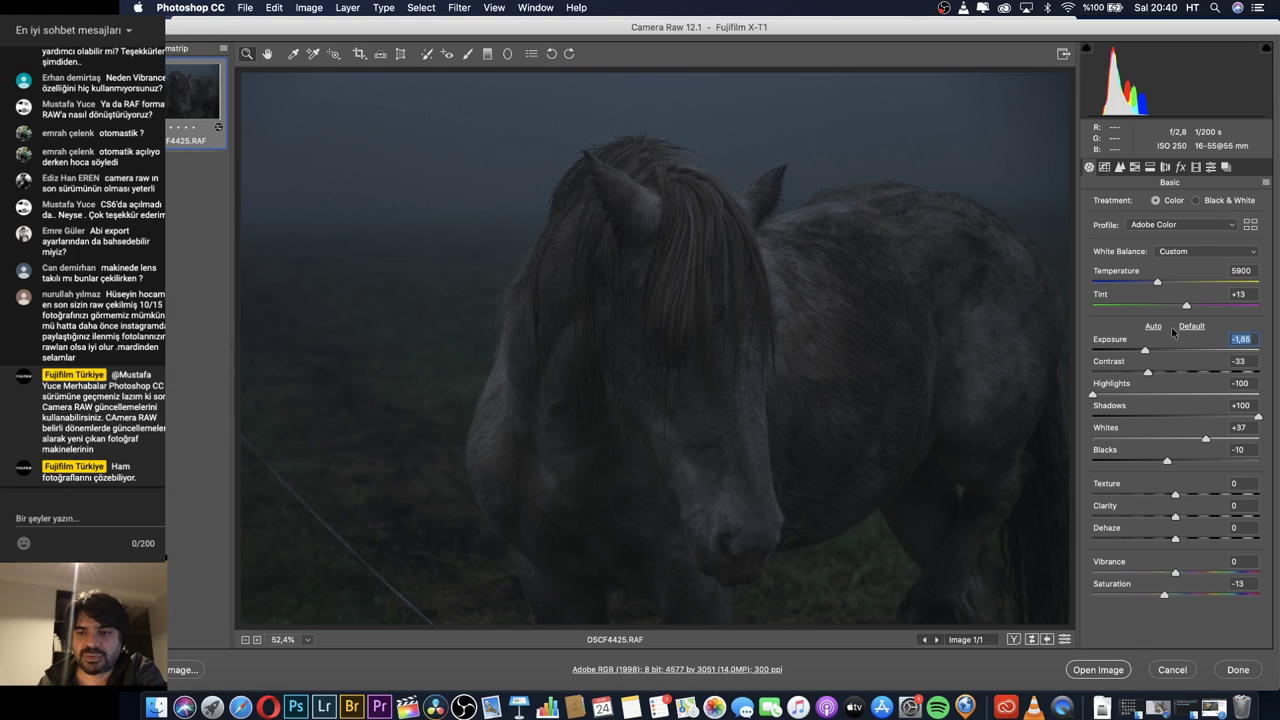
mouse_move(1186, 308)
left_mouse_down()
mouse_move(1164, 309)
mouse_move(1197, 310)
mouse_move(1184, 316)
left_mouse_up()
left_click(1165, 168)
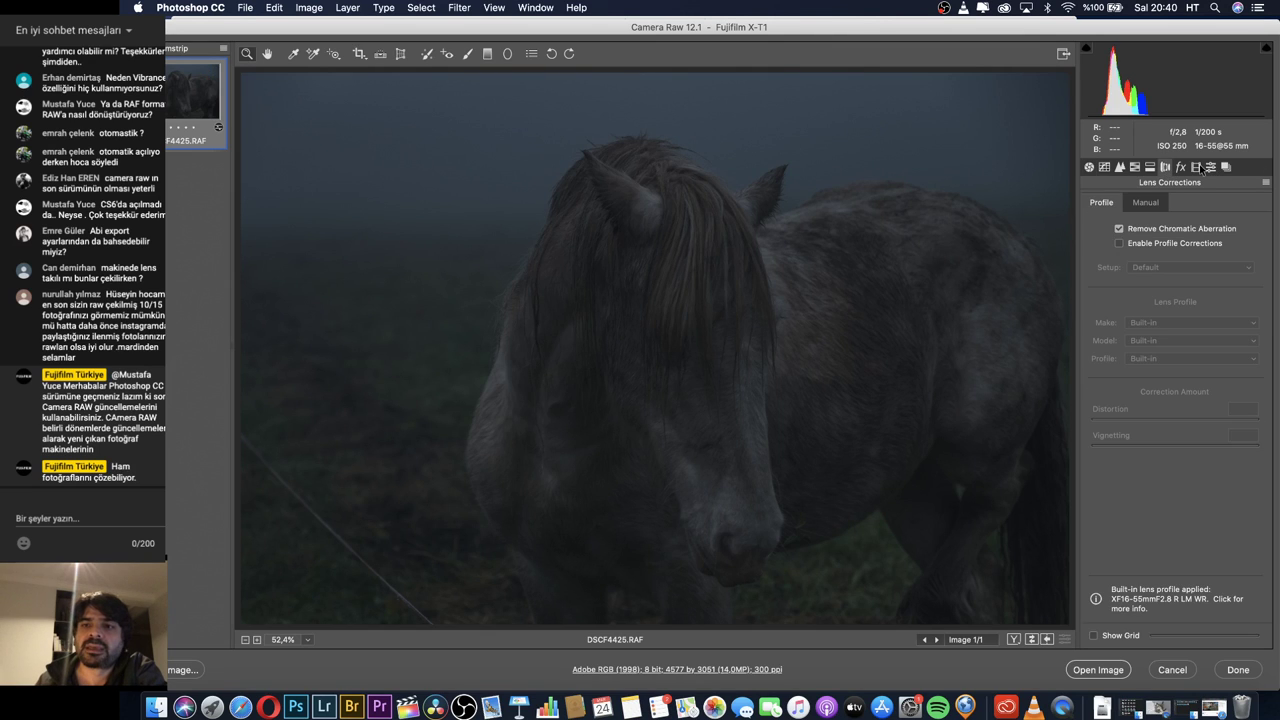
In Camera Calibration, set the Blue Primary Saturation to +3 and Hue to -3.
left_click(1197, 167)
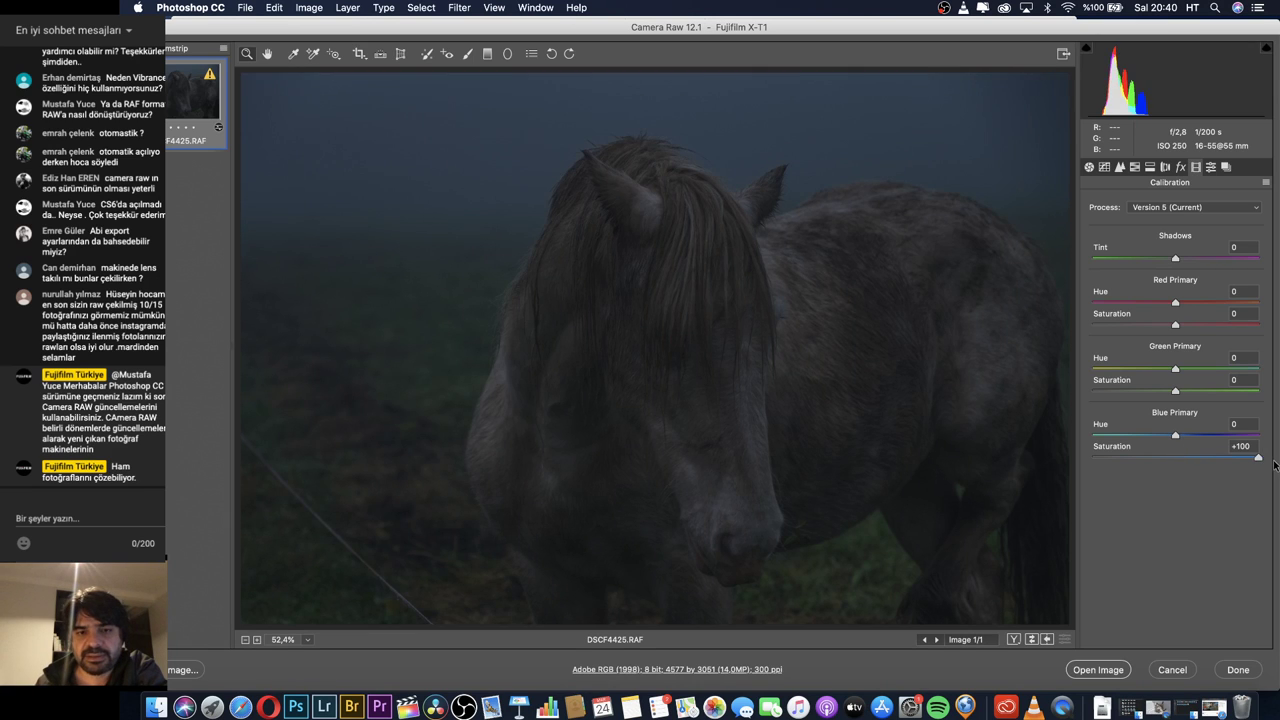
left_click_drag(1274, 463, 1044, 439)
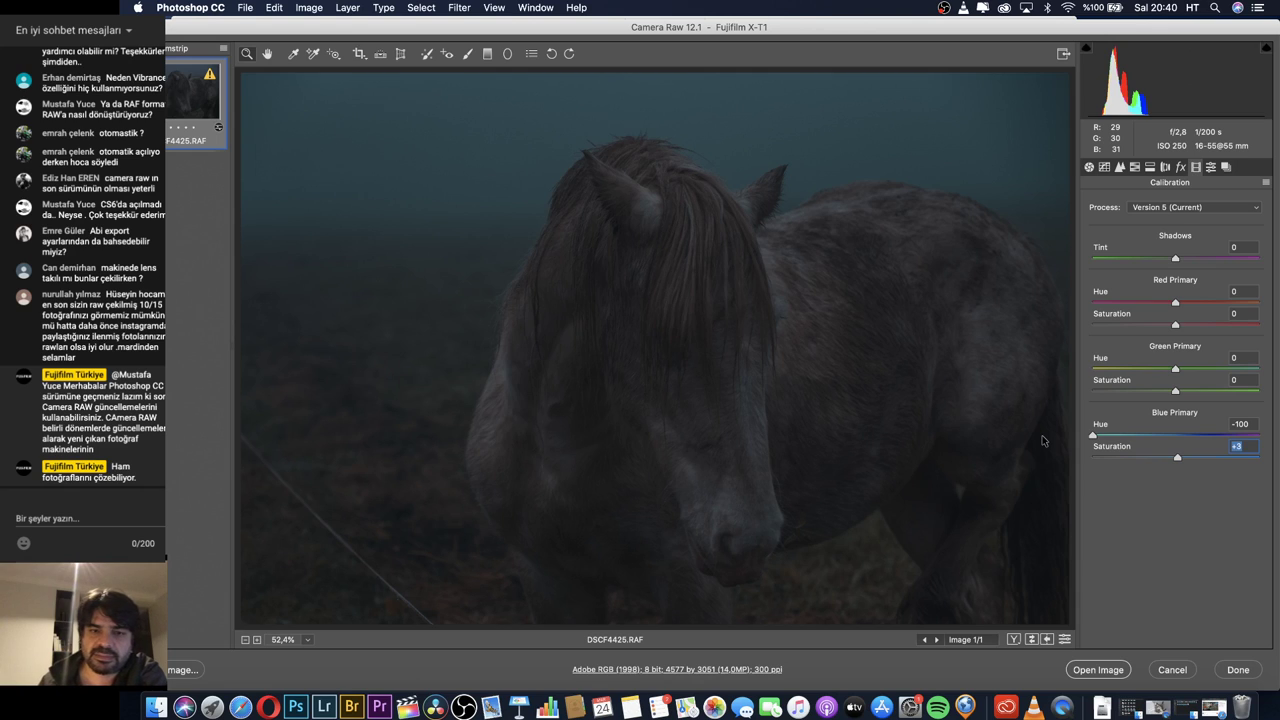
key("shift+Tab")
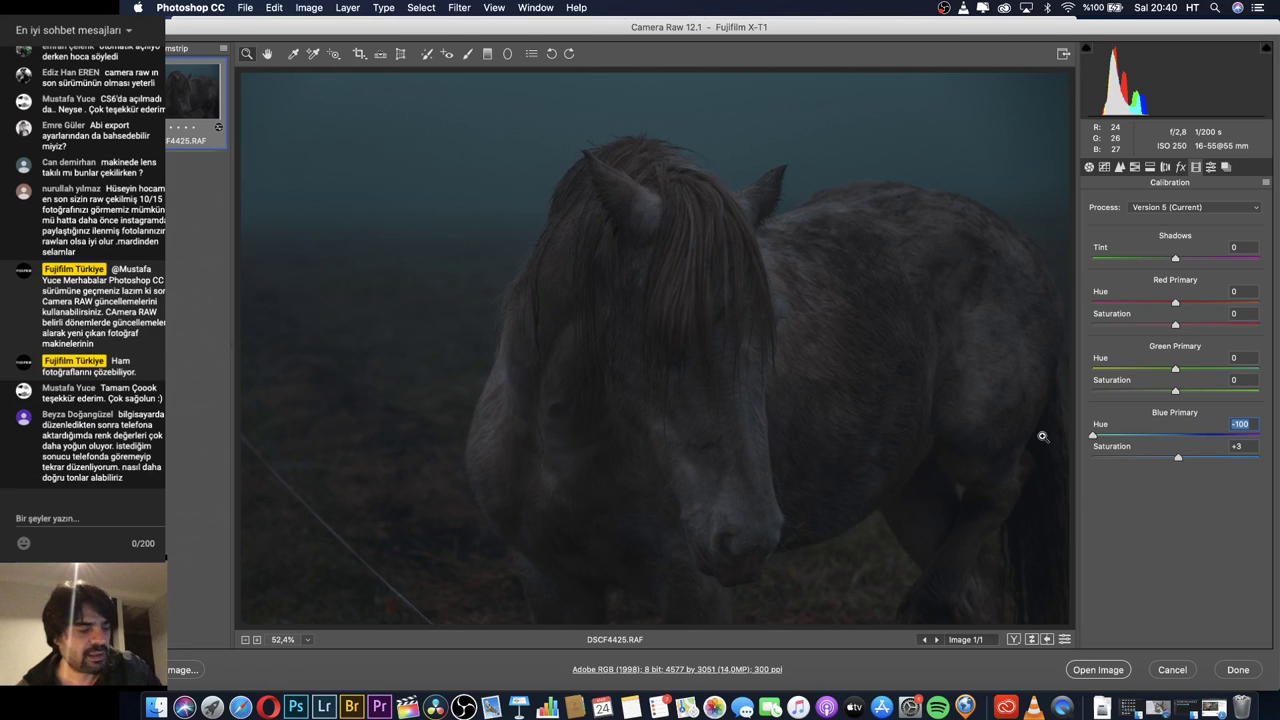
left_click_drag(1093, 436, 964, 462)
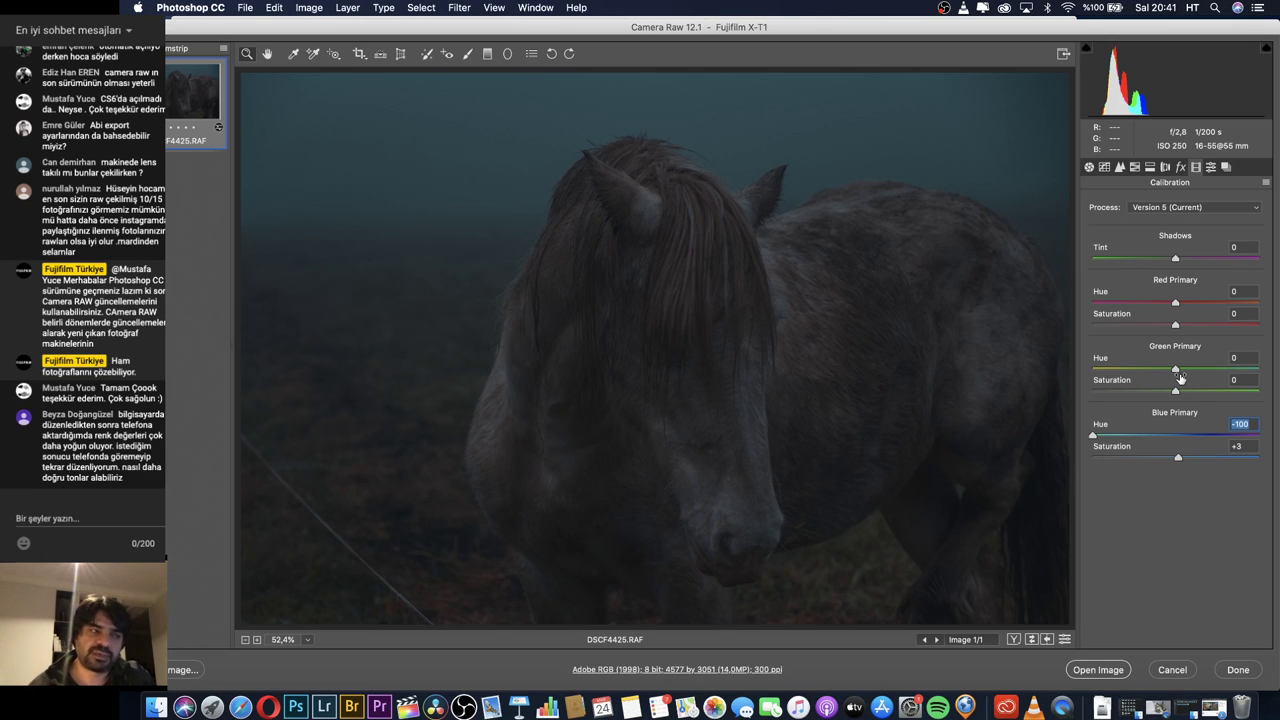
left_click(1143, 436)
left_click_drag(1146, 436, 1174, 437)
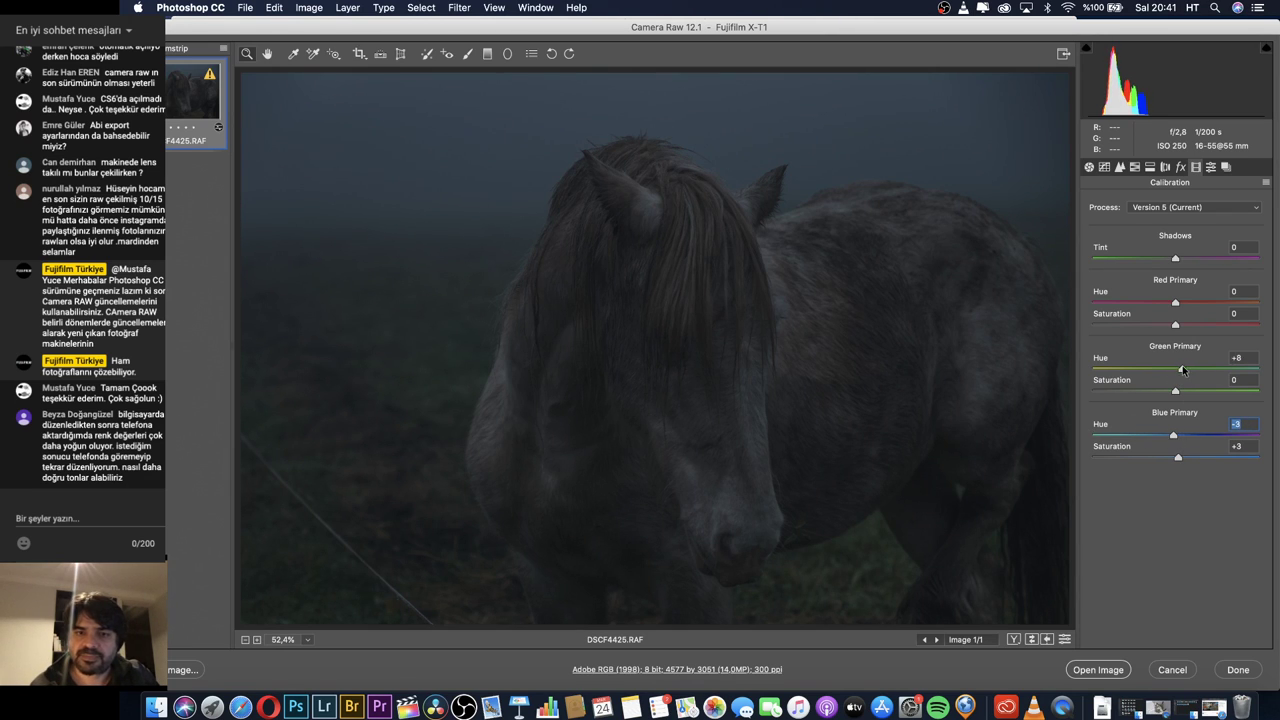
Shift Green Primary Hue to +13 and Red Primary Hue to +5, raising Red Saturation.
left_click(1186, 369)
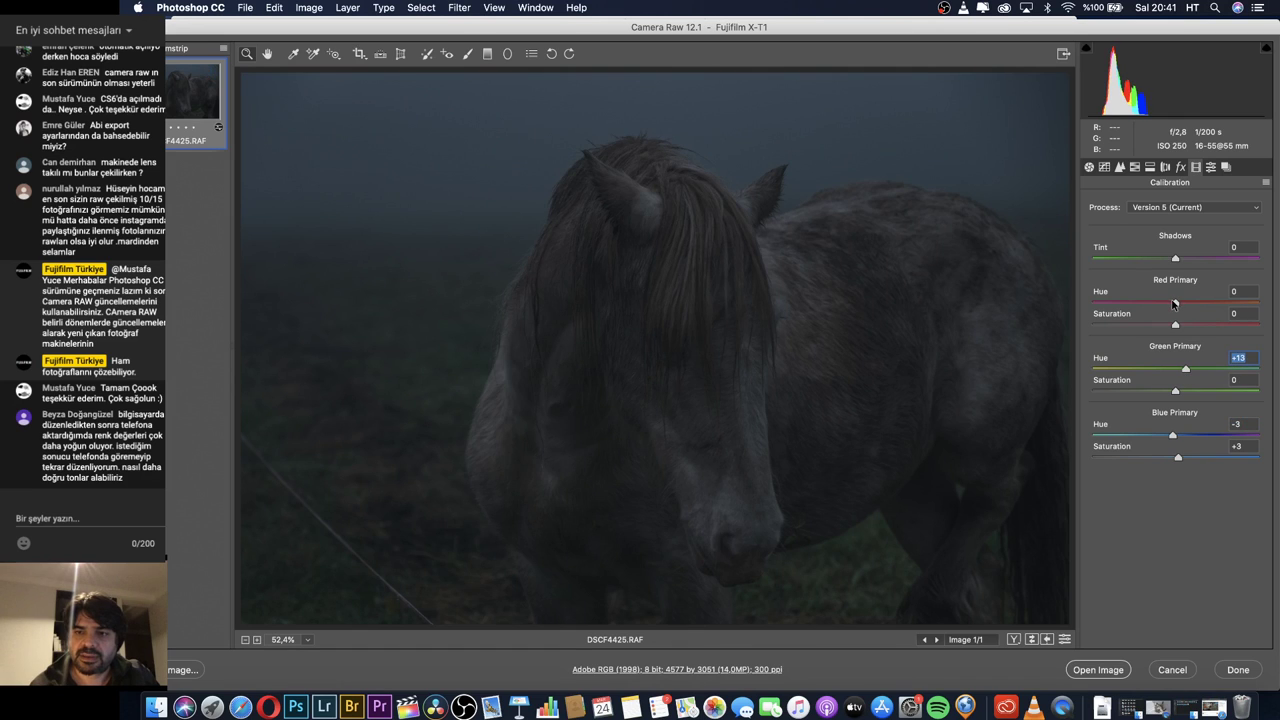
left_click(1179, 302)
left_click_drag(1175, 325, 1197, 326)
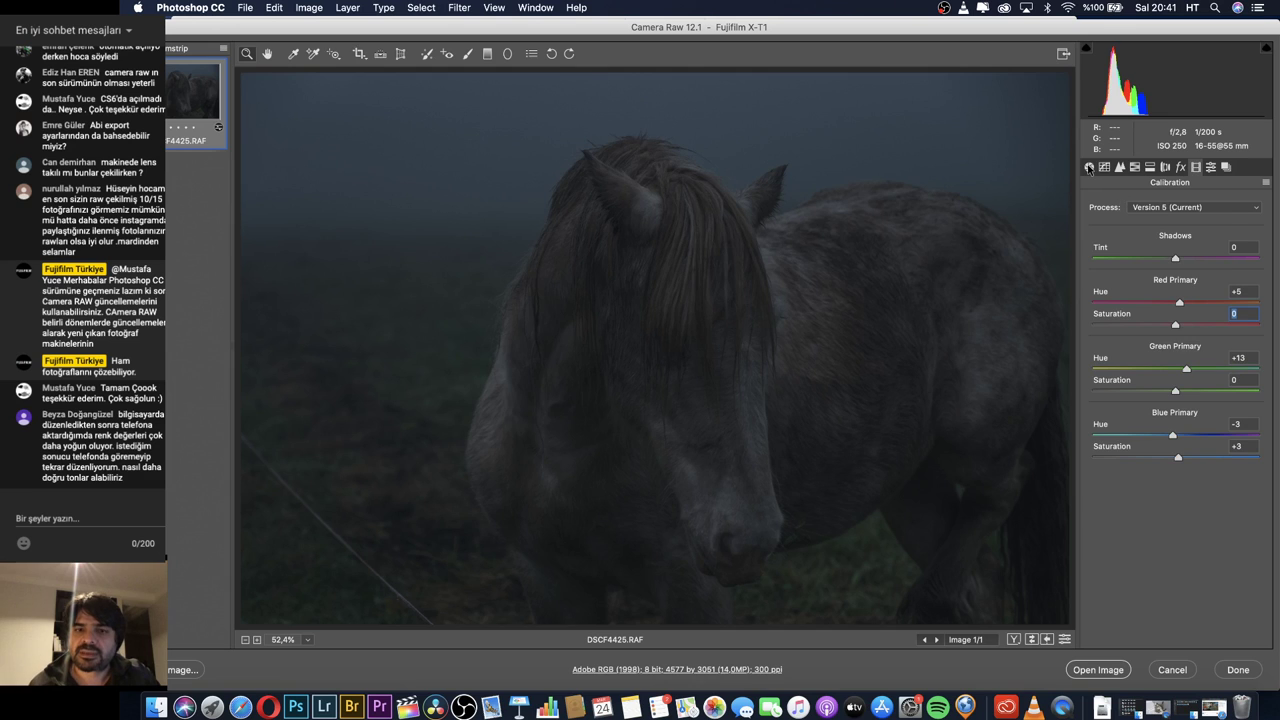
Lower global Exposure to -1,90 and paint an Adjustment Brush stroke over the forelock.
left_click(1089, 167)
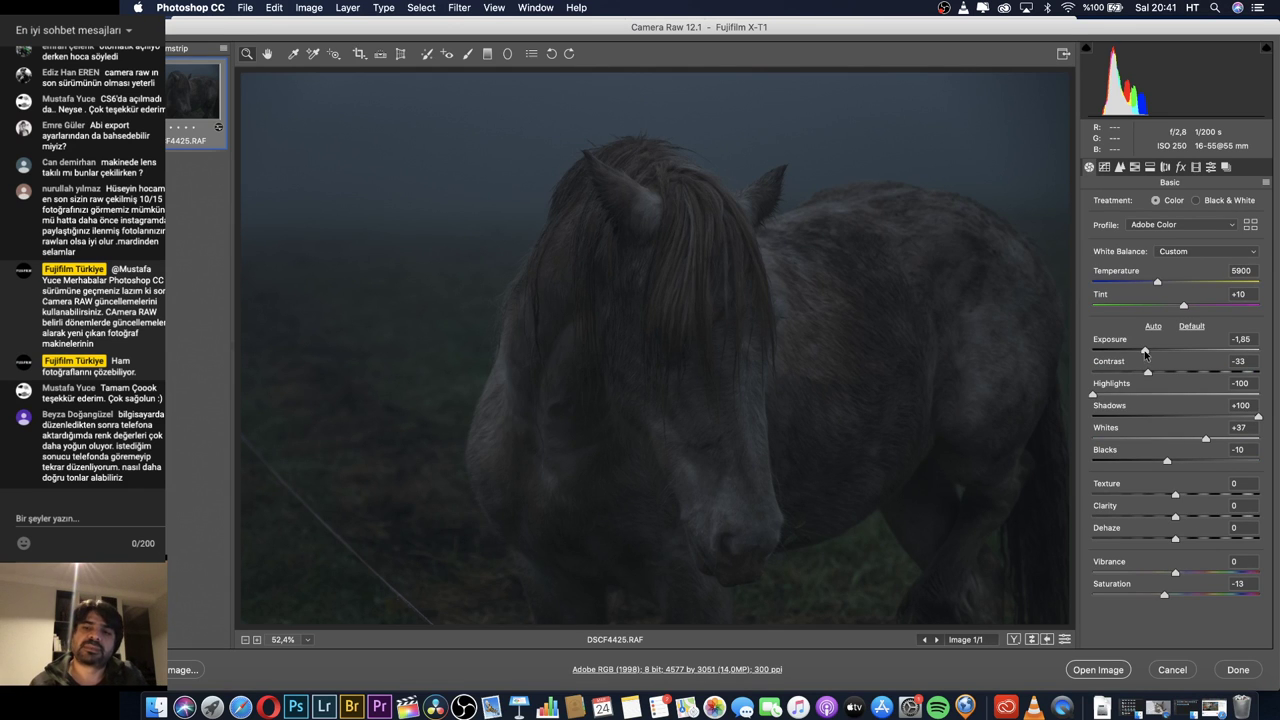
left_click_drag(1146, 353, 1143, 353)
left_click(467, 53)
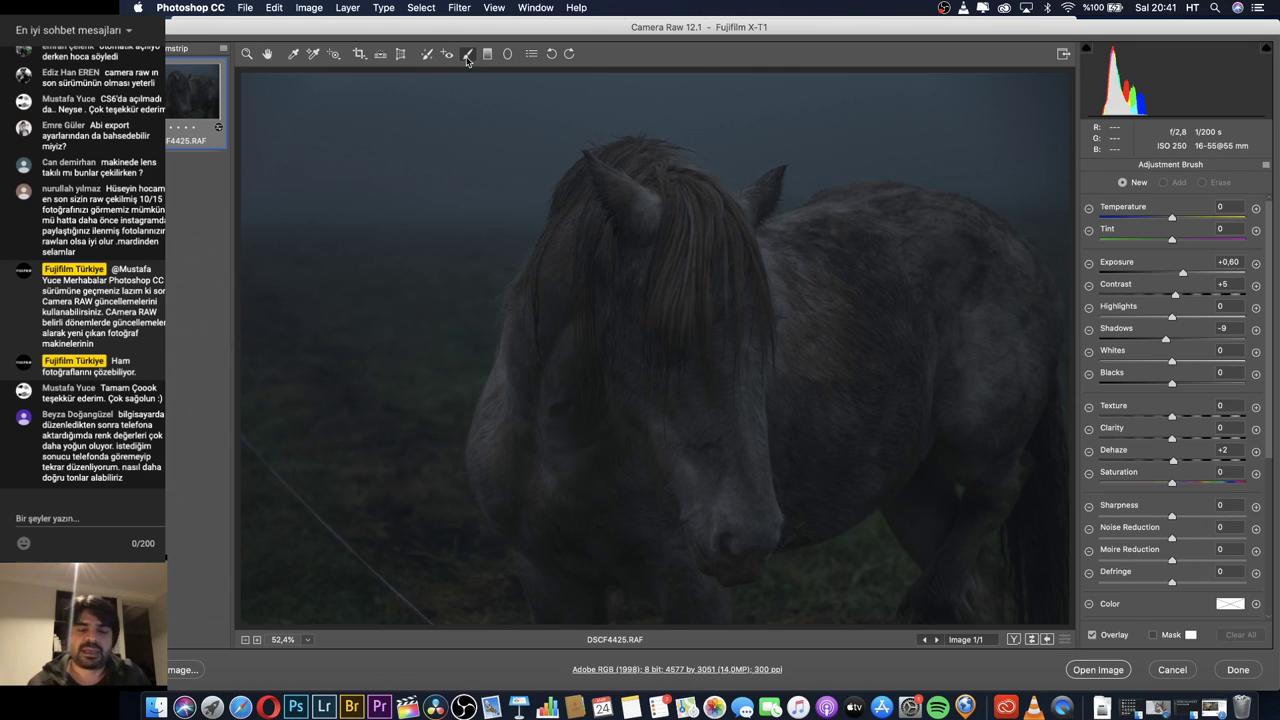
scroll(1137, 408, "down", 5)
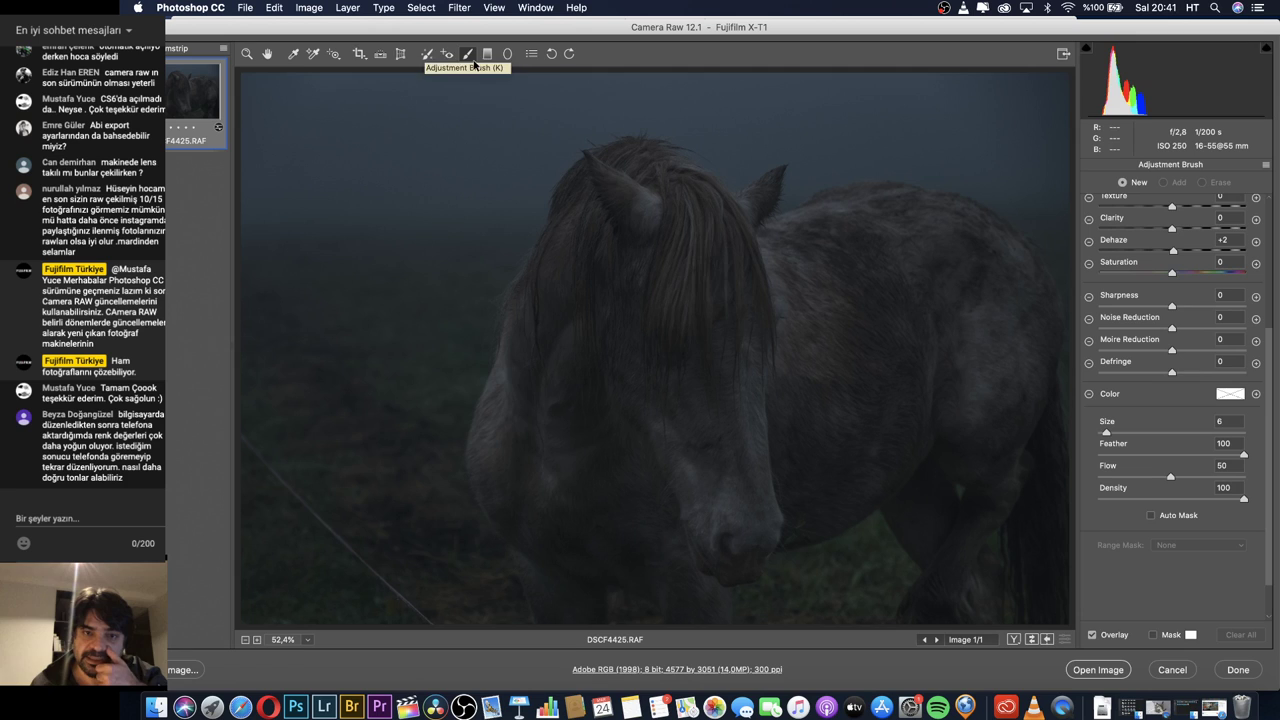
left_click_drag(688, 272, 700, 437)
Set the brush Exposure to +1,15 and paint over the forelock and left side of the head.
scroll(1250, 293, "up", 5)
left_click_drag(1172, 272, 1192, 274)
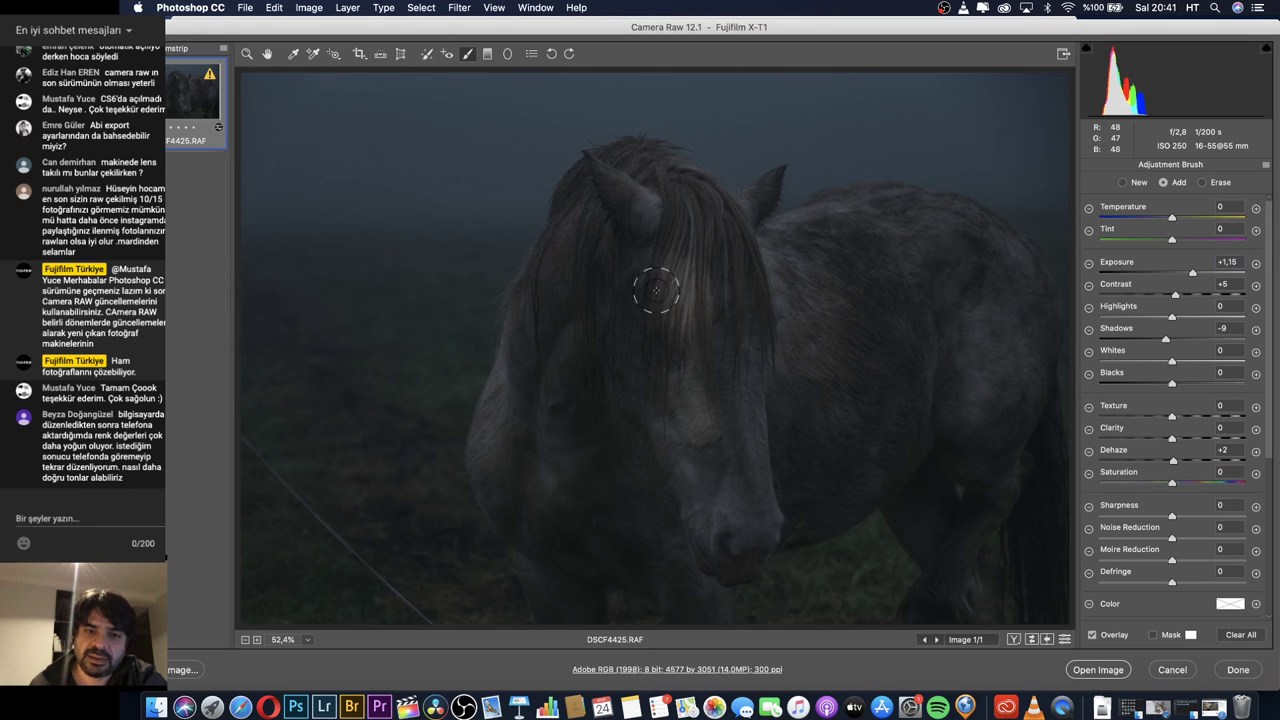
mouse_move(680, 428)
left_mouse_down()
mouse_move(632, 253)
mouse_move(654, 216)
mouse_move(734, 358)
mouse_move(742, 402)
mouse_move(709, 255)
mouse_move(697, 220)
mouse_move(636, 182)
mouse_move(613, 190)
mouse_move(553, 376)
mouse_move(585, 328)
mouse_move(651, 396)
mouse_move(699, 489)
mouse_move(722, 505)
mouse_move(723, 409)
mouse_move(744, 530)
mouse_move(714, 535)
mouse_move(732, 545)
mouse_move(772, 288)
mouse_move(817, 272)
mouse_move(757, 280)
mouse_move(825, 234)
mouse_move(865, 240)
mouse_move(773, 375)
mouse_move(875, 295)
mouse_move(839, 356)
mouse_move(758, 404)
mouse_move(818, 353)
mouse_move(846, 390)
mouse_move(761, 445)
mouse_move(900, 382)
mouse_move(856, 451)
mouse_move(790, 478)
mouse_move(856, 478)
mouse_move(796, 505)
left_mouse_up()
mouse_move(540, 286)
left_mouse_down()
mouse_move(528, 370)
mouse_move(533, 459)
mouse_move(548, 456)
mouse_move(557, 362)
mouse_move(629, 481)
mouse_move(566, 419)
mouse_move(554, 475)
mouse_move(597, 515)
mouse_move(614, 482)
mouse_move(657, 497)
mouse_move(598, 519)
mouse_move(502, 484)
mouse_move(514, 391)
left_mouse_up()
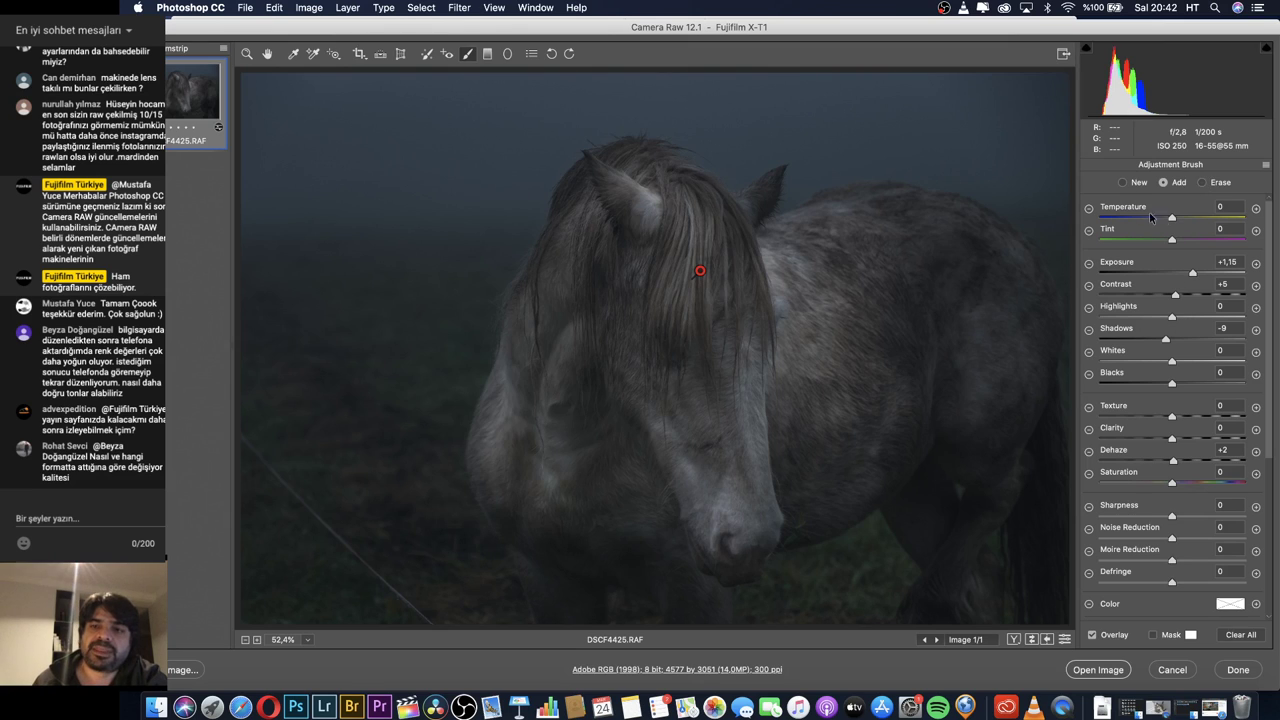
Start a new Adjustment Brush adjustment at Size 16 and paint over the horse's body.
left_click(1123, 183)
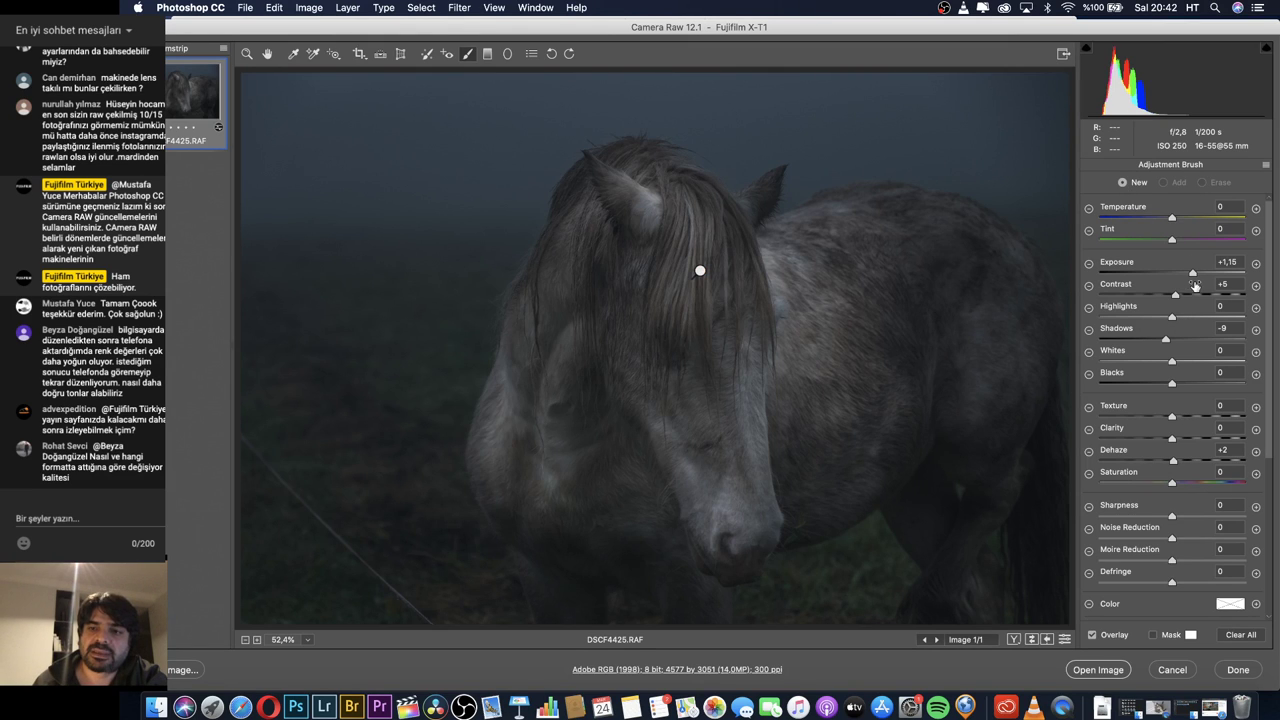
mouse_move(700, 272)
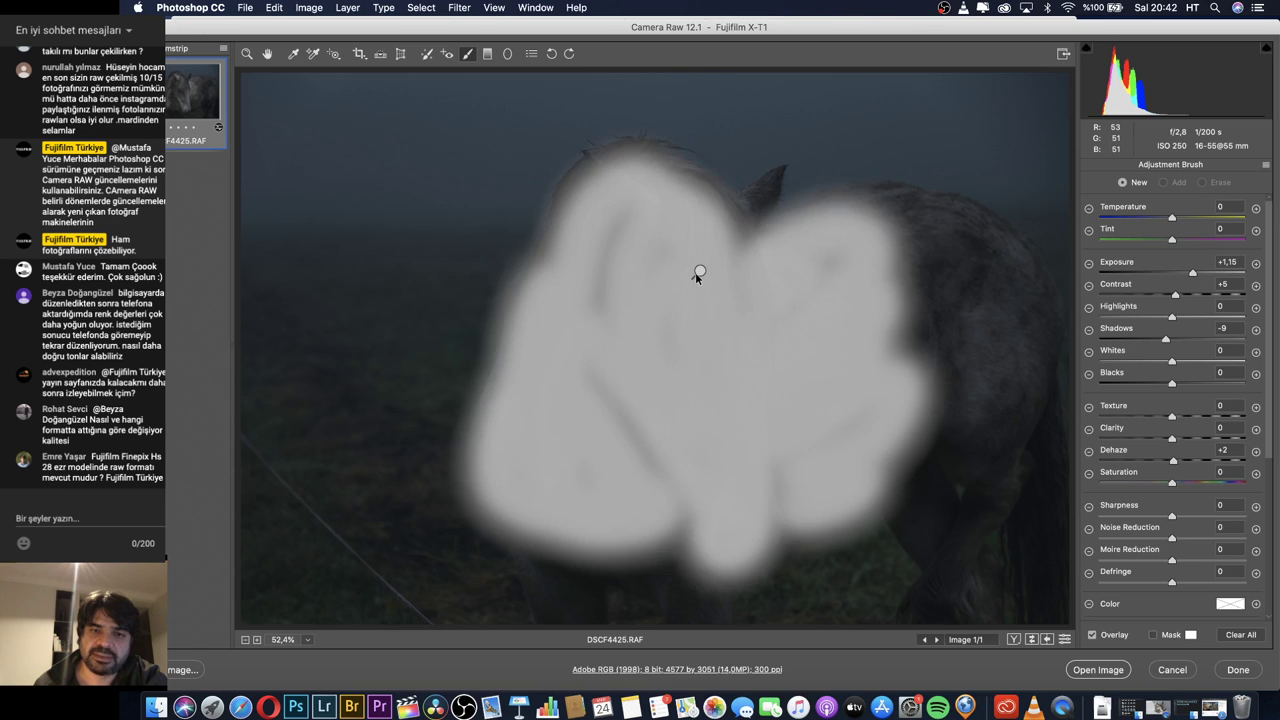
scroll(1178, 372, "down", 5)
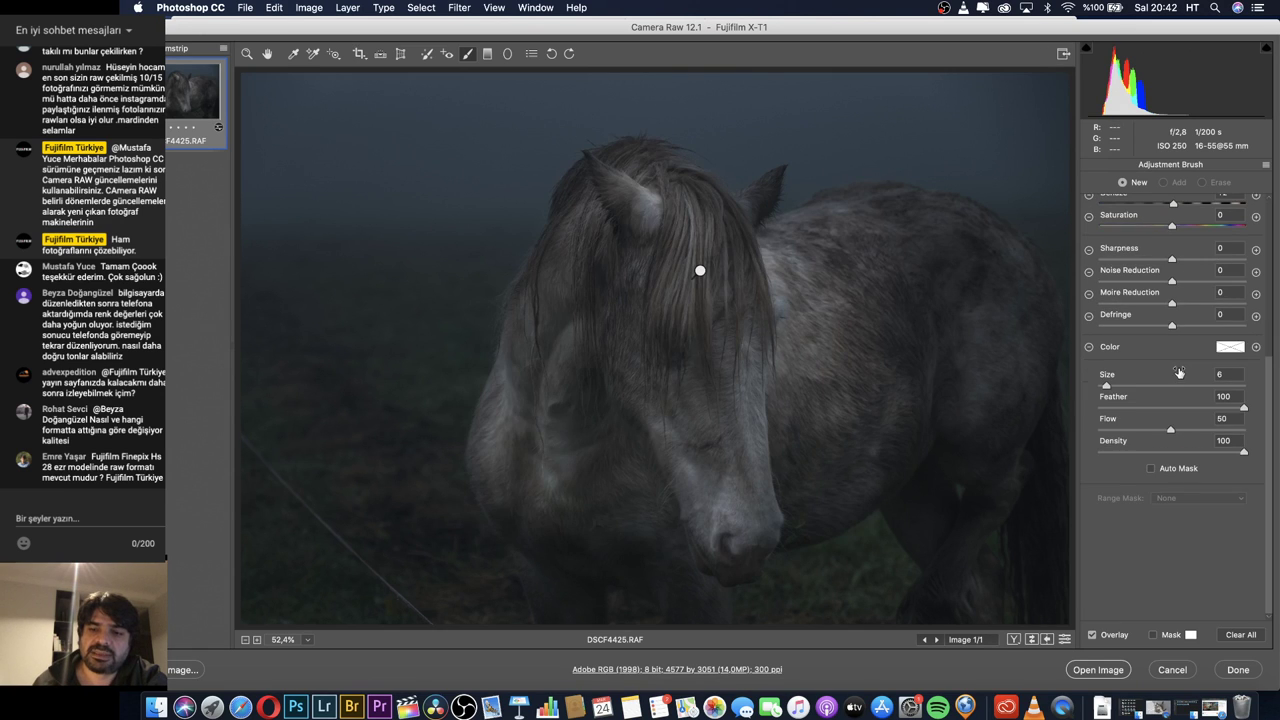
left_click(1120, 386)
mouse_move(897, 308)
left_mouse_down()
mouse_move(948, 304)
mouse_move(967, 344)
mouse_move(907, 414)
mouse_move(902, 306)
mouse_move(925, 284)
left_mouse_up()
Extend the painting across the body and lower its Exposure to +0,85.
scroll(1170, 300, "up", 5)
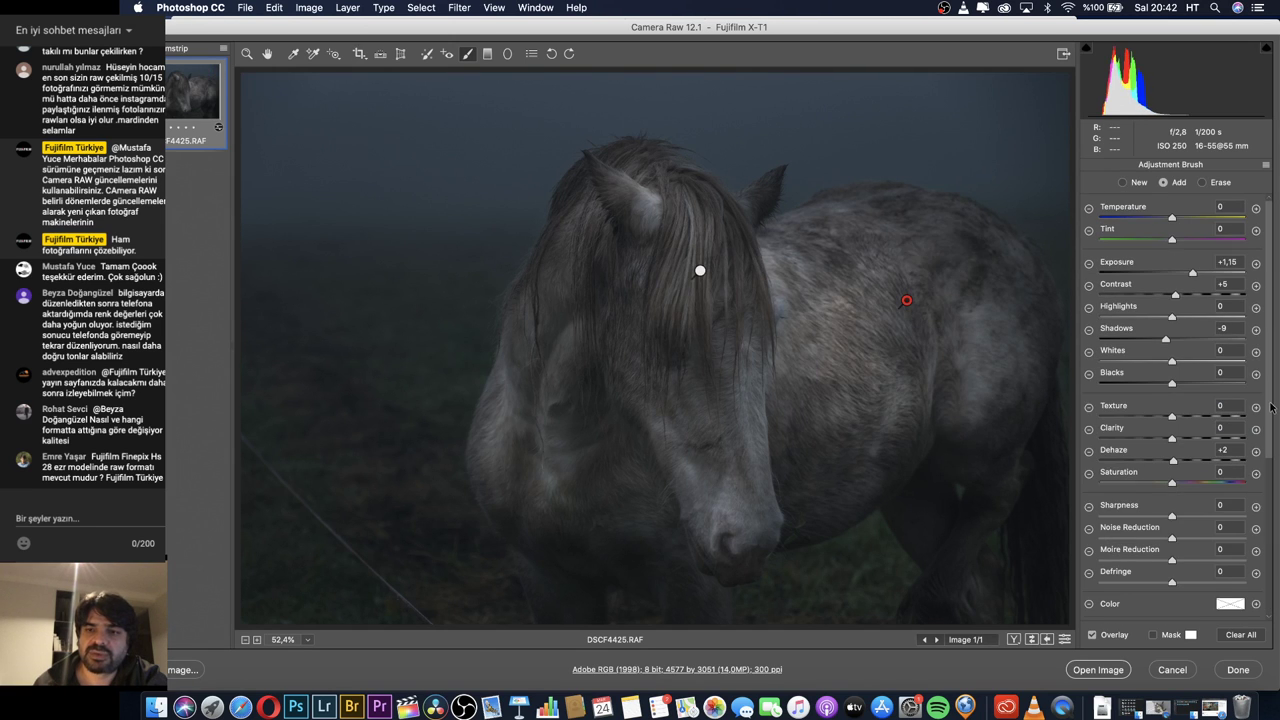
left_click_drag(1192, 275, 1188, 274)
mouse_move(860, 398)
left_mouse_down()
mouse_move(839, 452)
mouse_move(952, 330)
mouse_move(985, 385)
mouse_move(979, 430)
mouse_move(966, 327)
mouse_move(926, 272)
left_mouse_up()
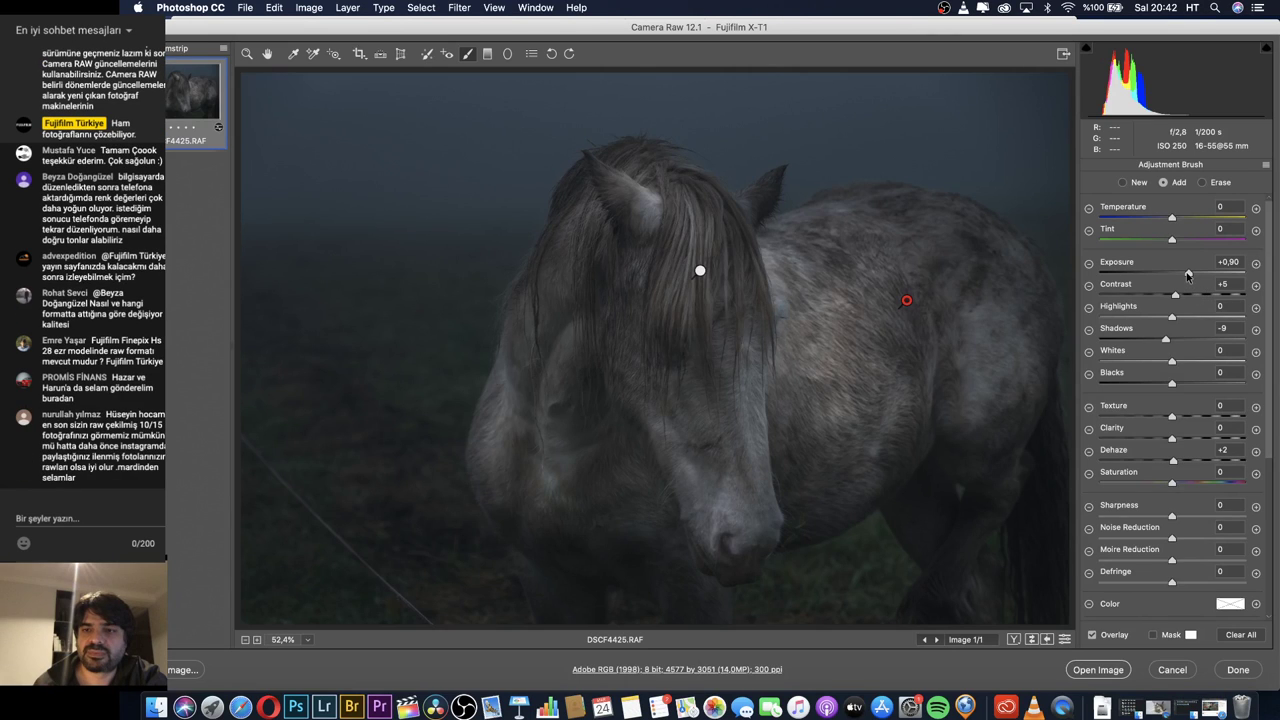
left_click_drag(1188, 275, 1187, 275)
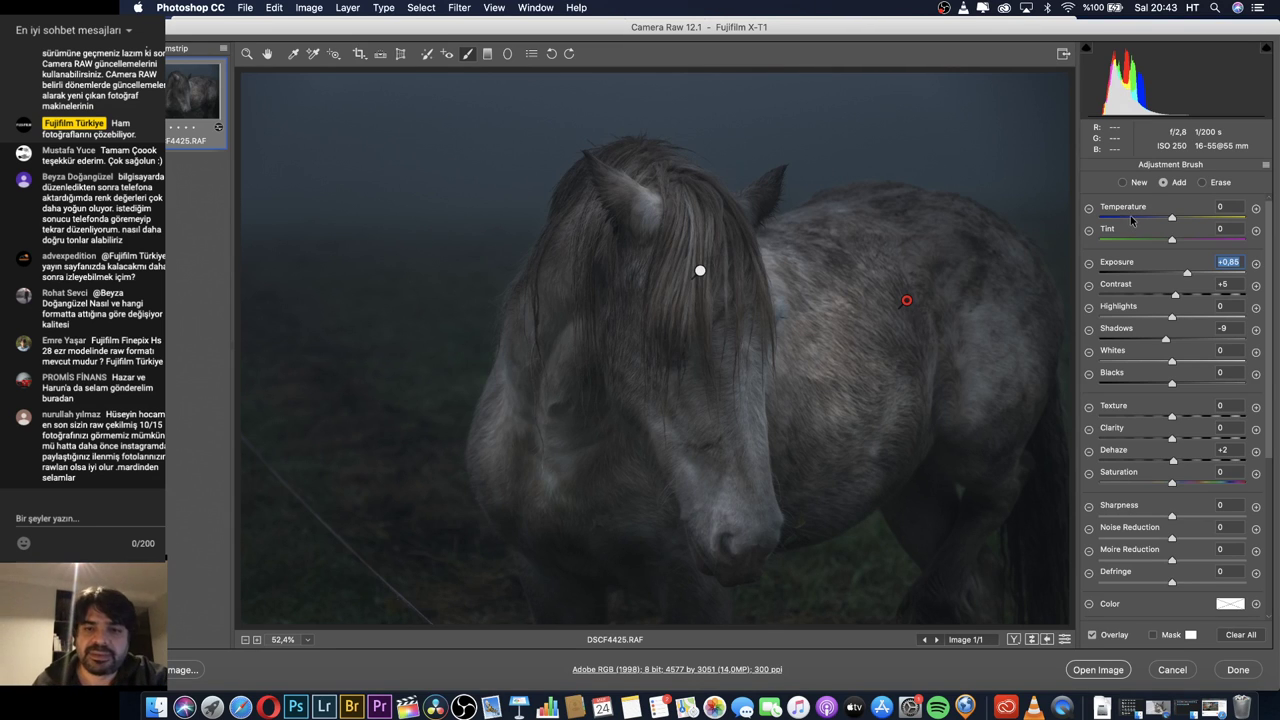
Drop the brush contrast to -100, then globally warm Temperature to 6400, Contrast -4, and raise Exposure.
left_click_drag(1175, 294, 1090, 296)
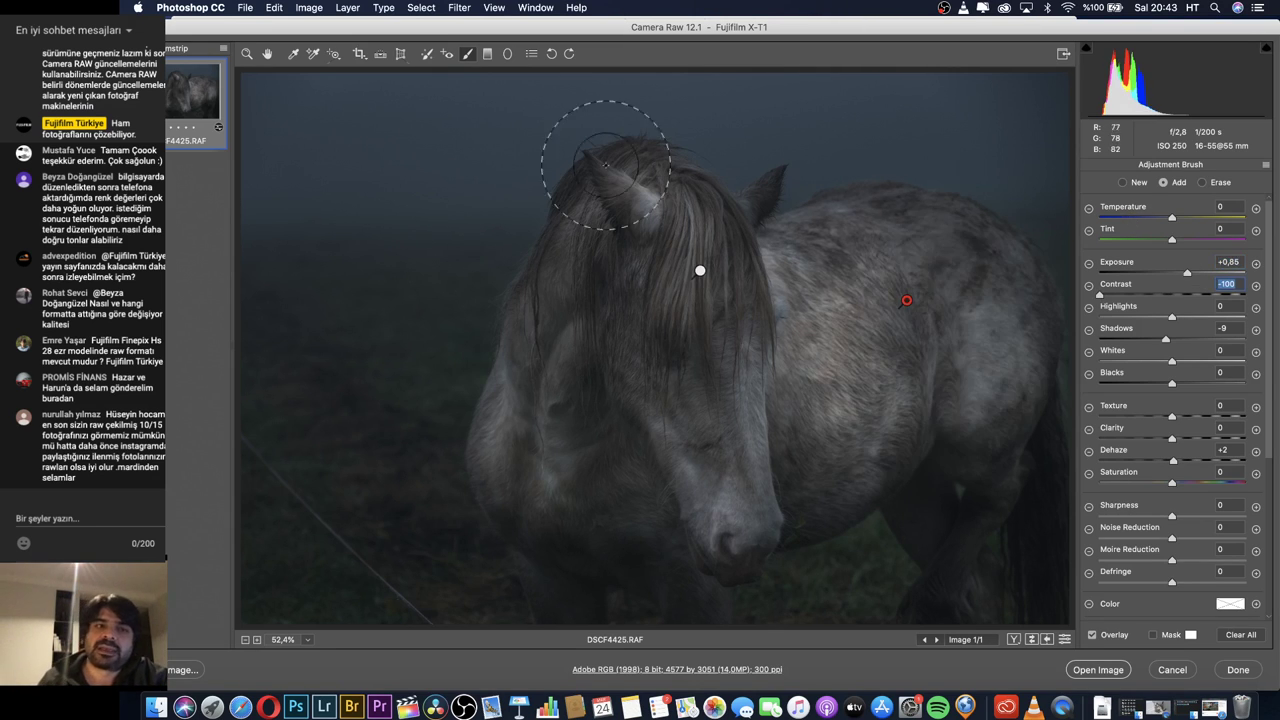
left_click(247, 54)
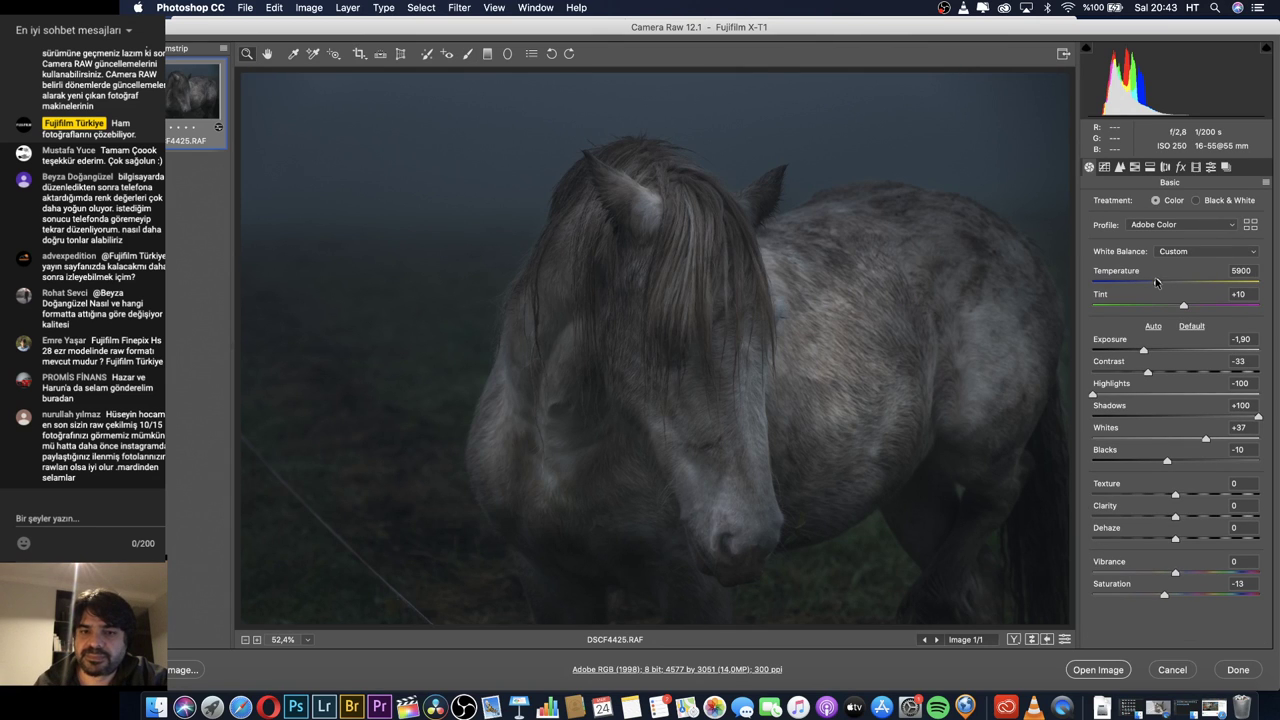
left_click_drag(1155, 282, 1164, 286)
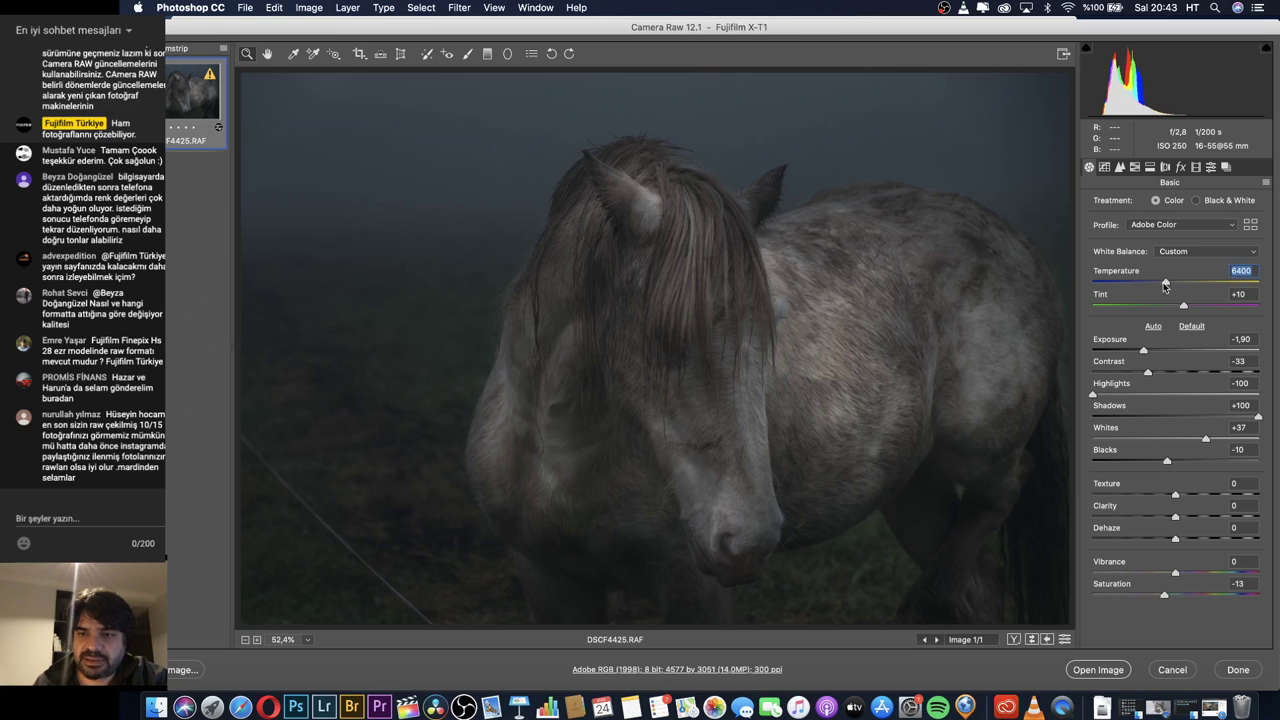
mouse_move(1148, 373)
left_mouse_down()
mouse_move(1183, 376)
mouse_move(1157, 379)
mouse_move(1172, 380)
left_mouse_up()
left_click(1152, 349)
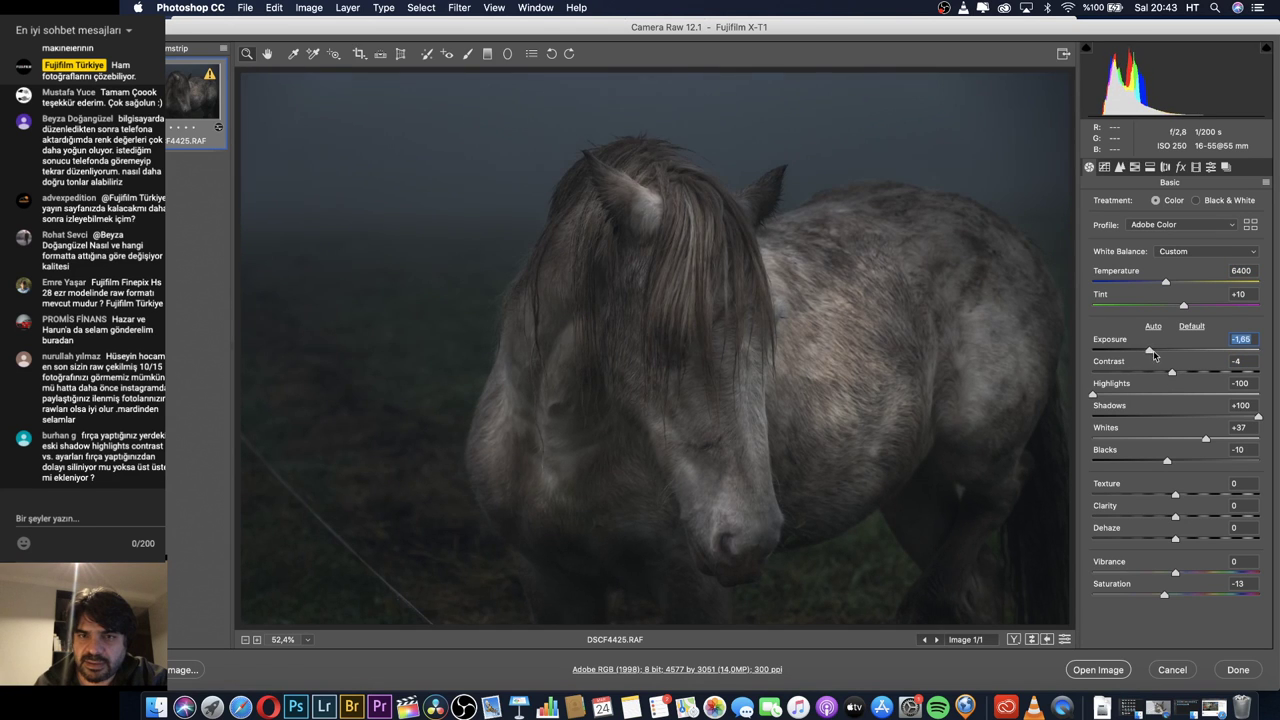
Set Split Toning Shadows Hue 204 and Highlights Hue 207 with Saturation 12.
left_click(1150, 168)
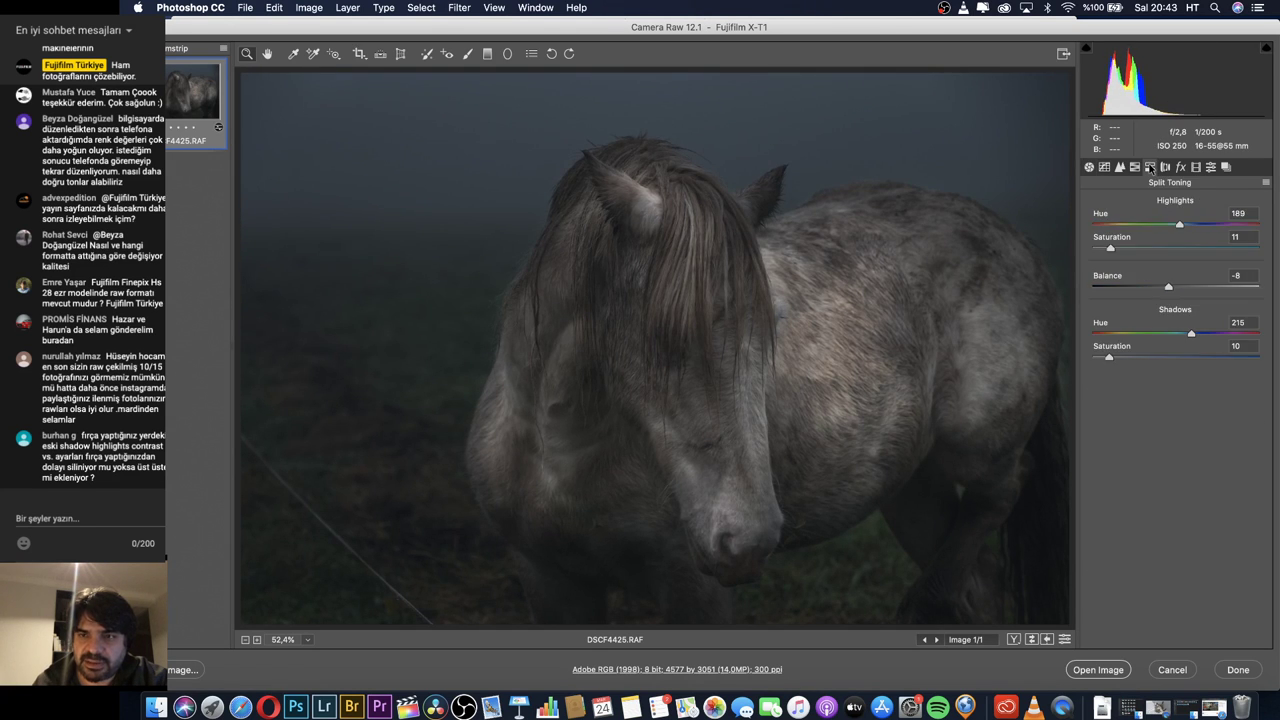
mouse_move(1108, 358)
left_mouse_down()
mouse_move(1140, 360)
mouse_move(1110, 362)
left_mouse_up()
left_click_drag(1191, 333, 1186, 337)
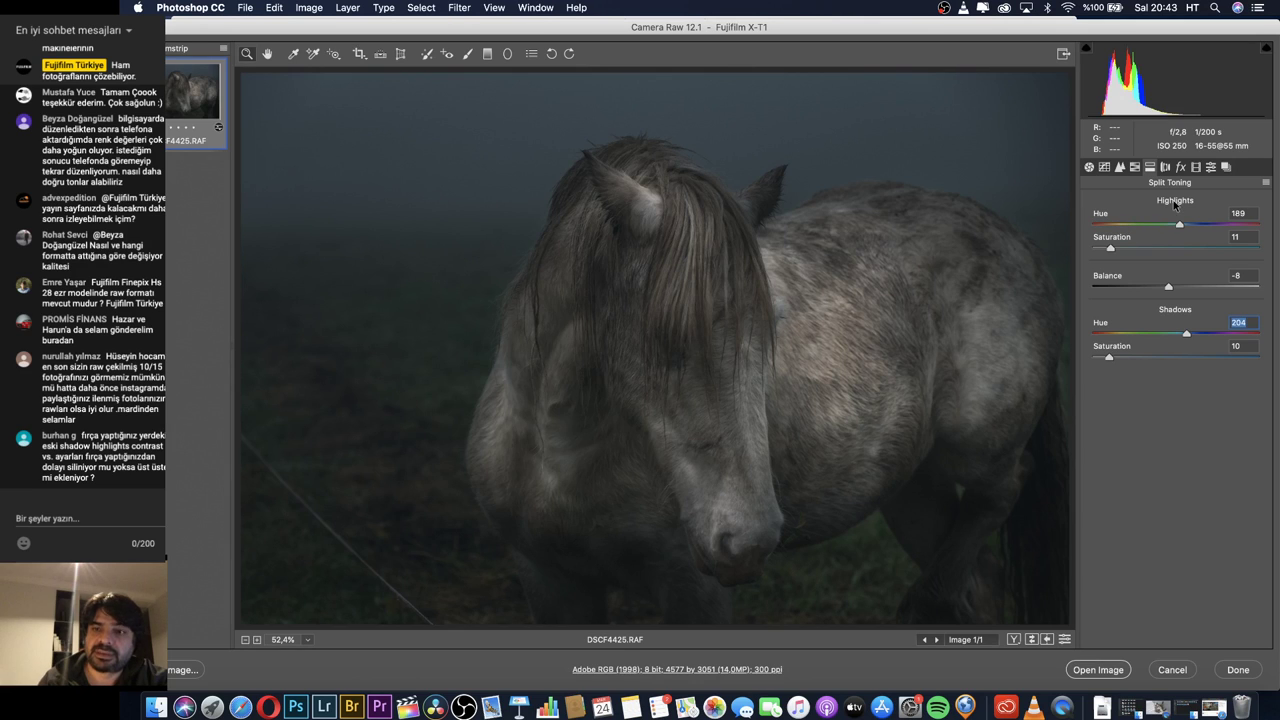
left_click(1125, 225)
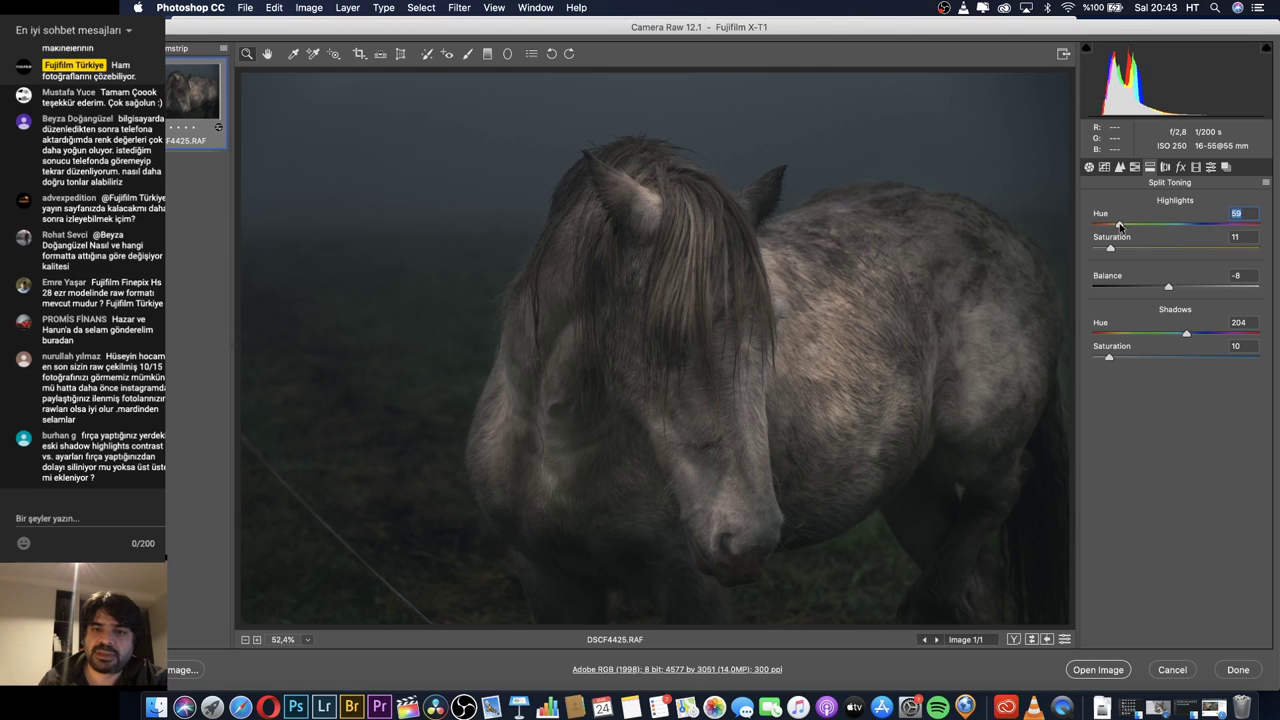
left_click_drag(1125, 225, 1188, 227)
left_click_drag(1118, 251, 1117, 257)
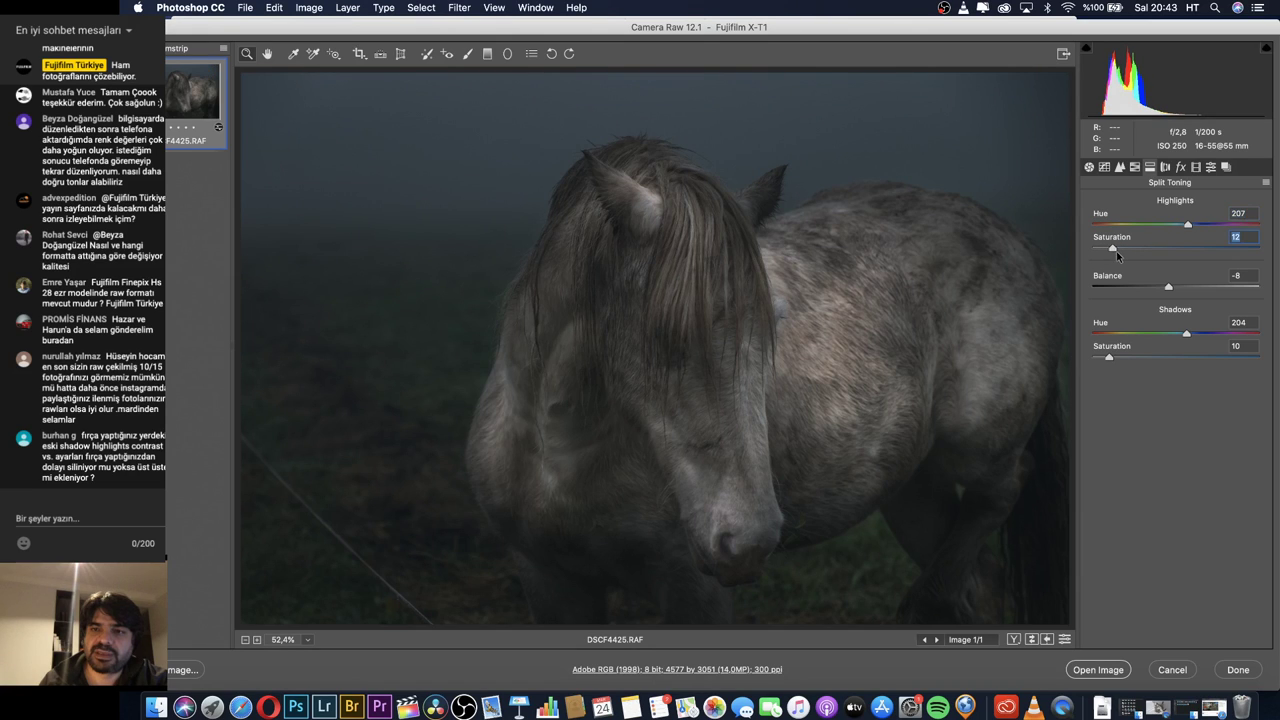
left_click(1105, 168)
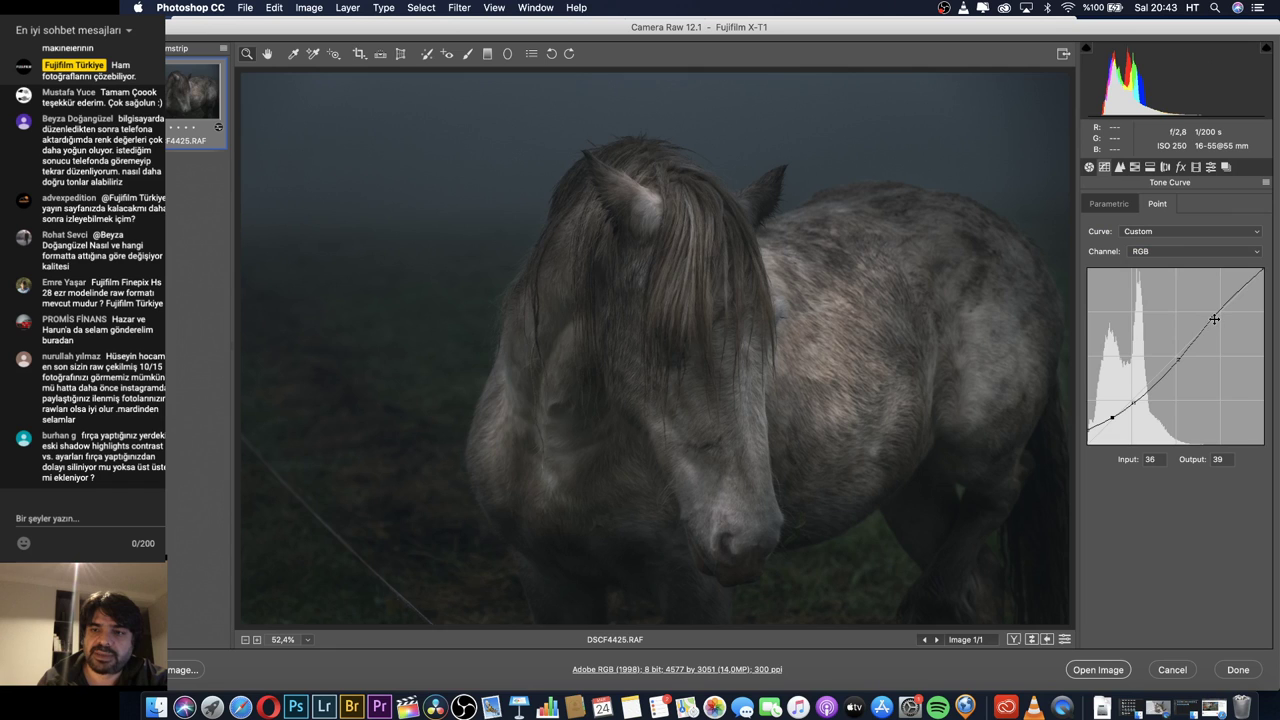
Lift the point curve's black point and add a shadow point at Input 38, Output 39.
mouse_move(1214, 318)
left_mouse_down()
mouse_move(1212, 300)
mouse_move(1212, 320)
left_mouse_up()
left_click_drag(1091, 444, 1088, 428)
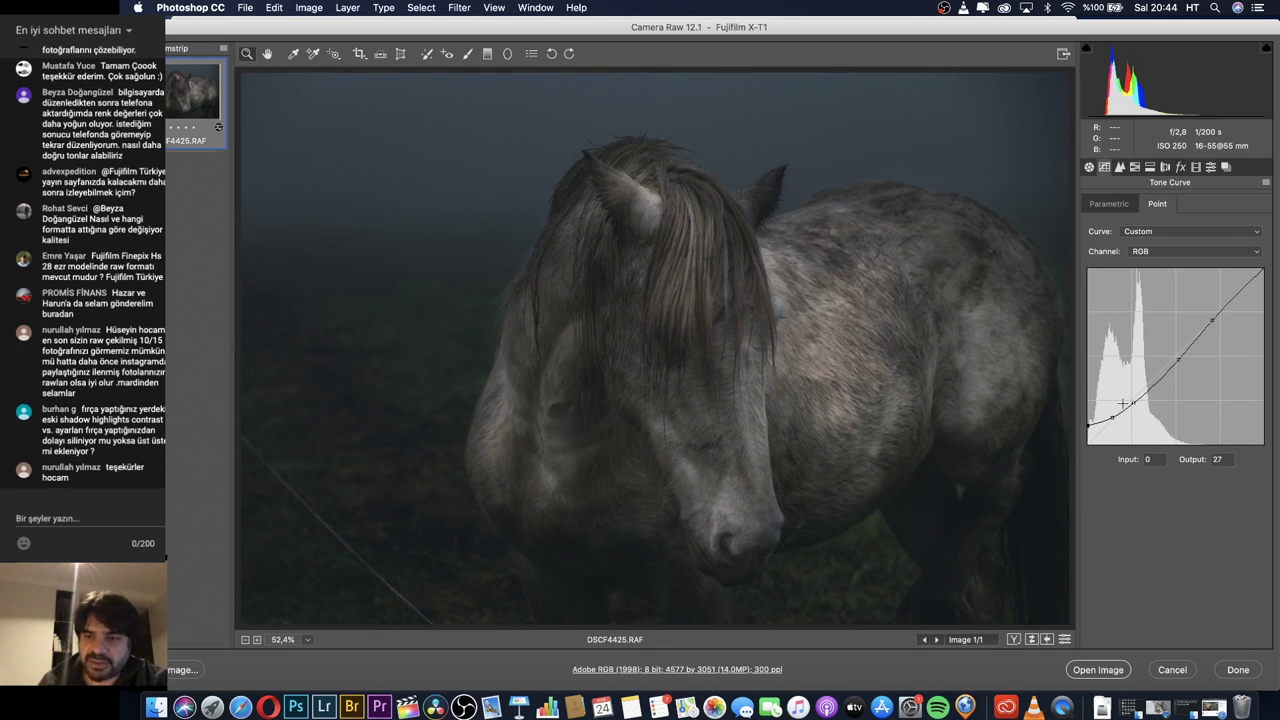
left_click(1113, 413)
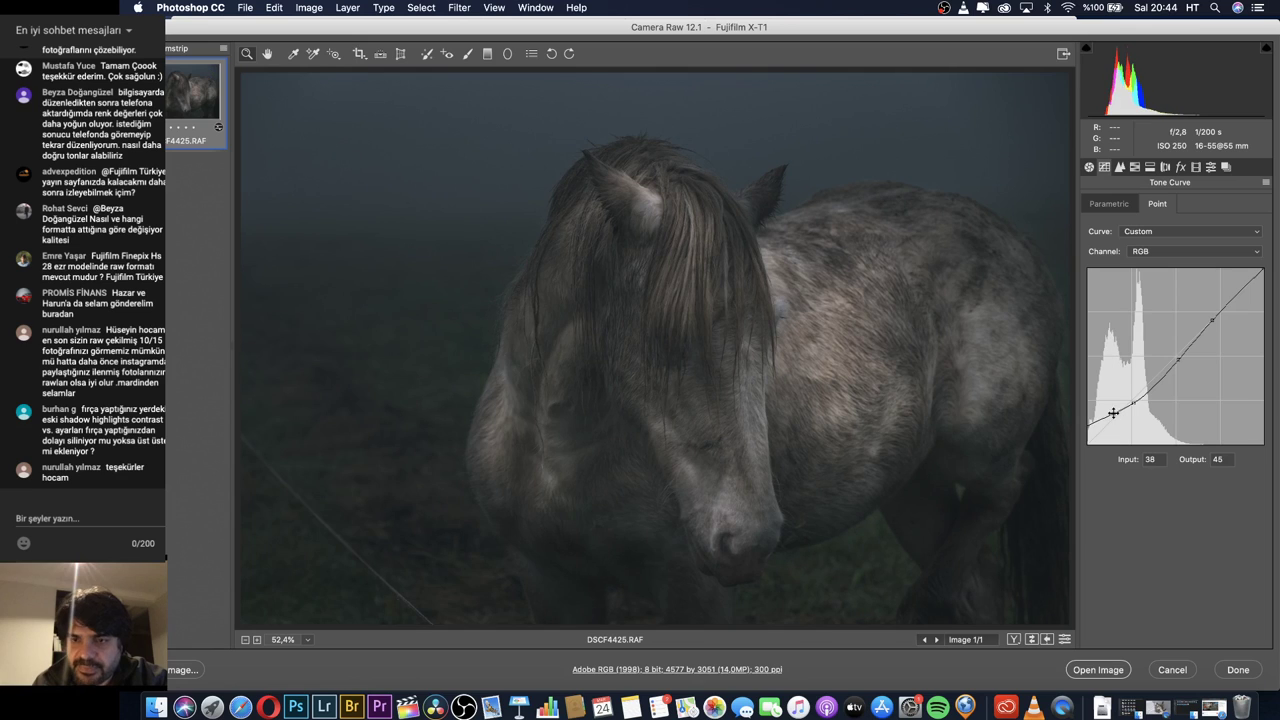
left_click_drag(1089, 428, 1114, 421)
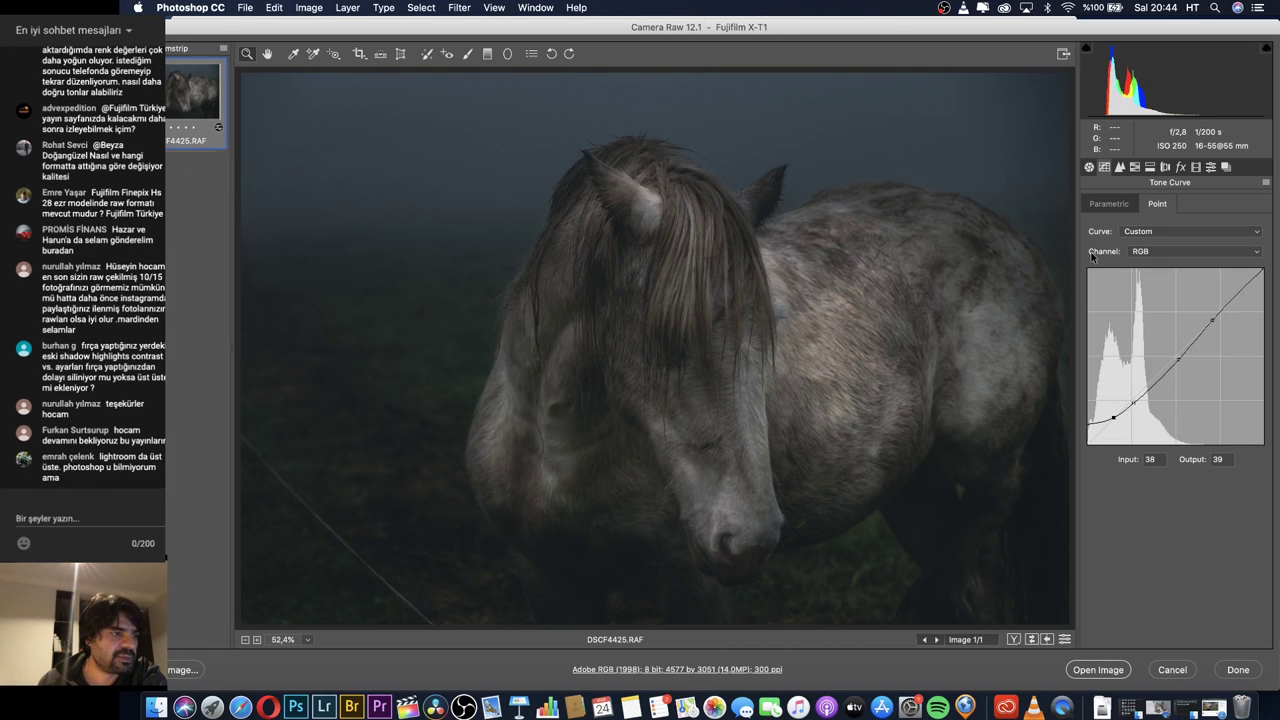
Switch to the Graduated Filter, delete the old filter and set Exposure to -0.50.
key("g")
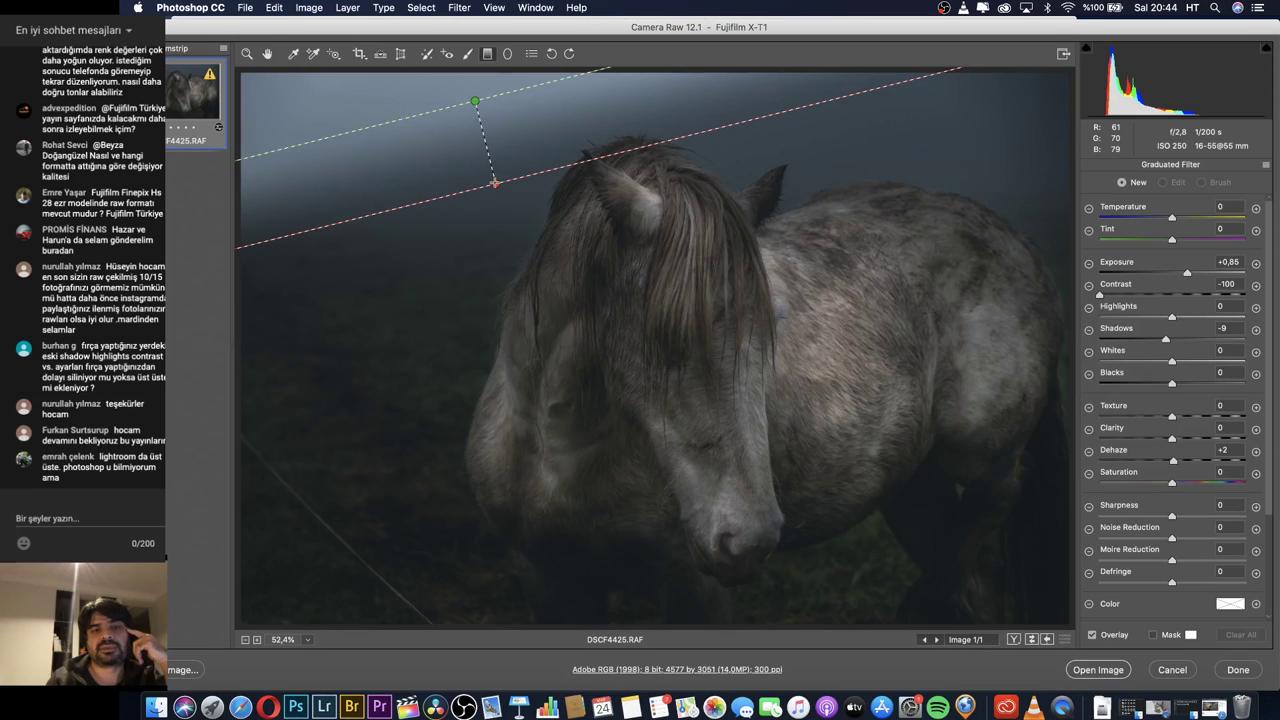
key("Delete")
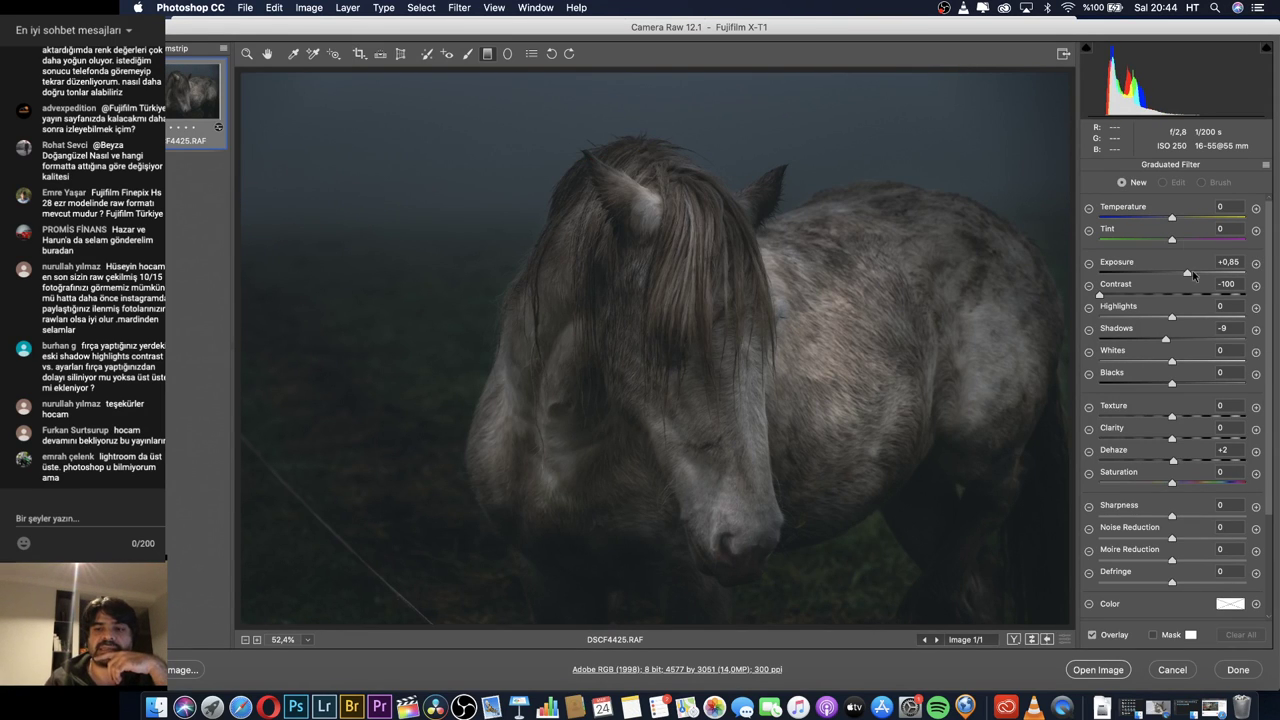
left_click(1089, 264)
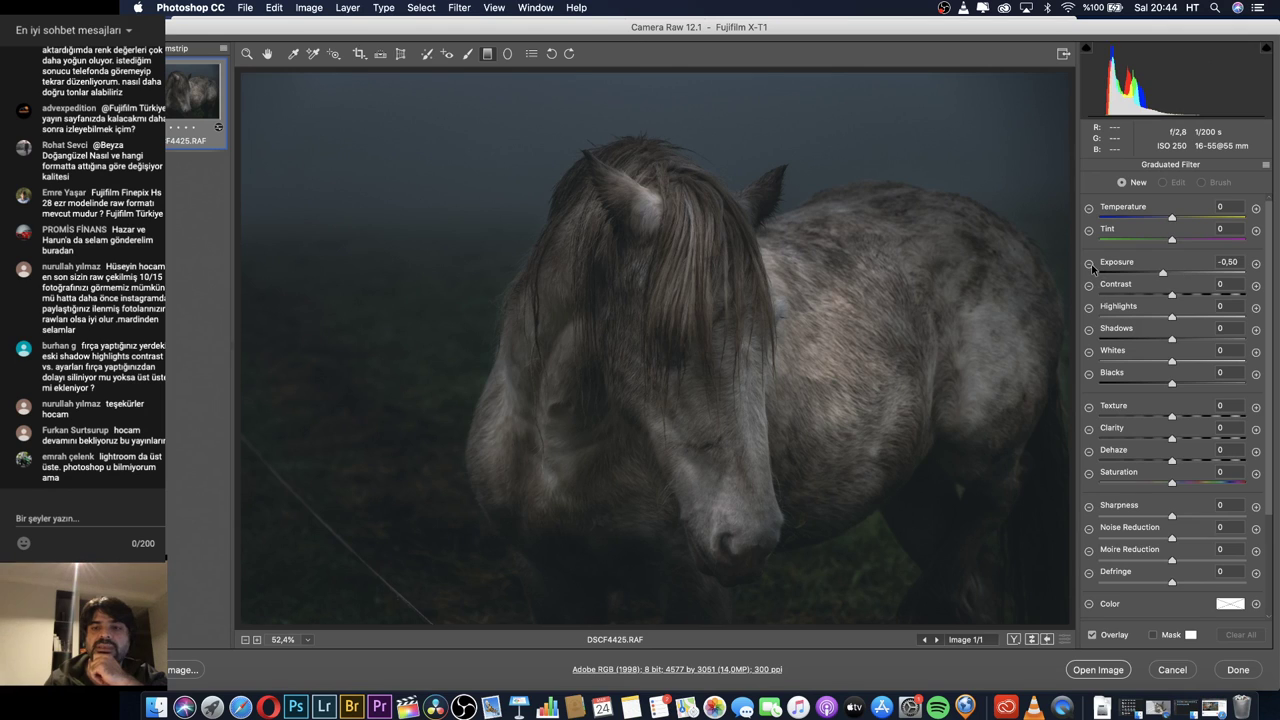
left_click(1255, 265)
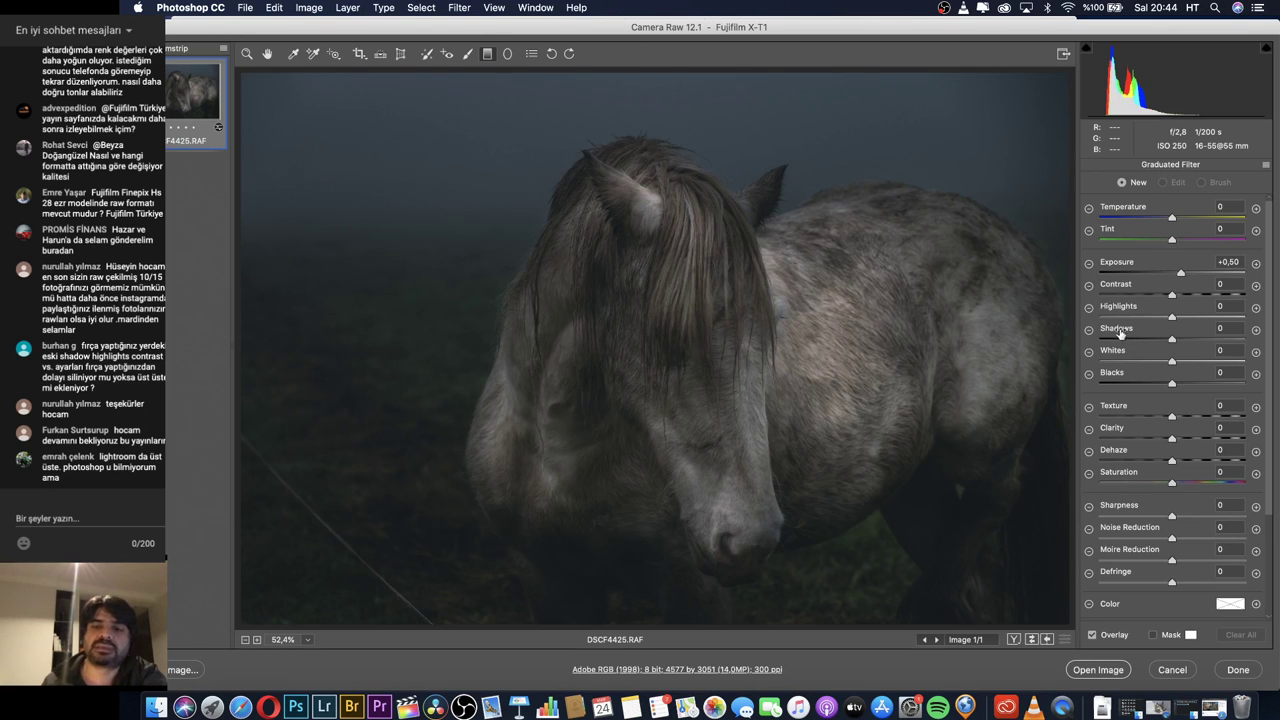
left_click(1089, 265)
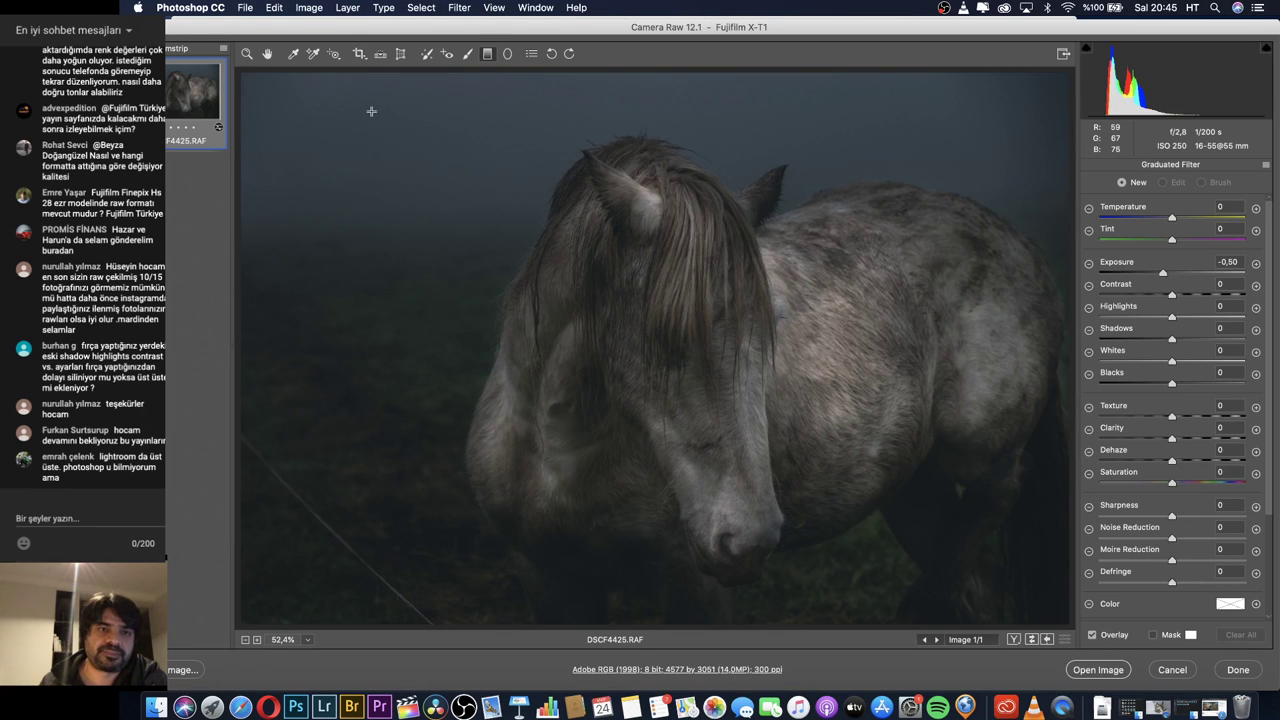
Drag darkening gradients in from the top, lower-left and lower-right corners.
left_click_drag(405, 102, 476, 308)
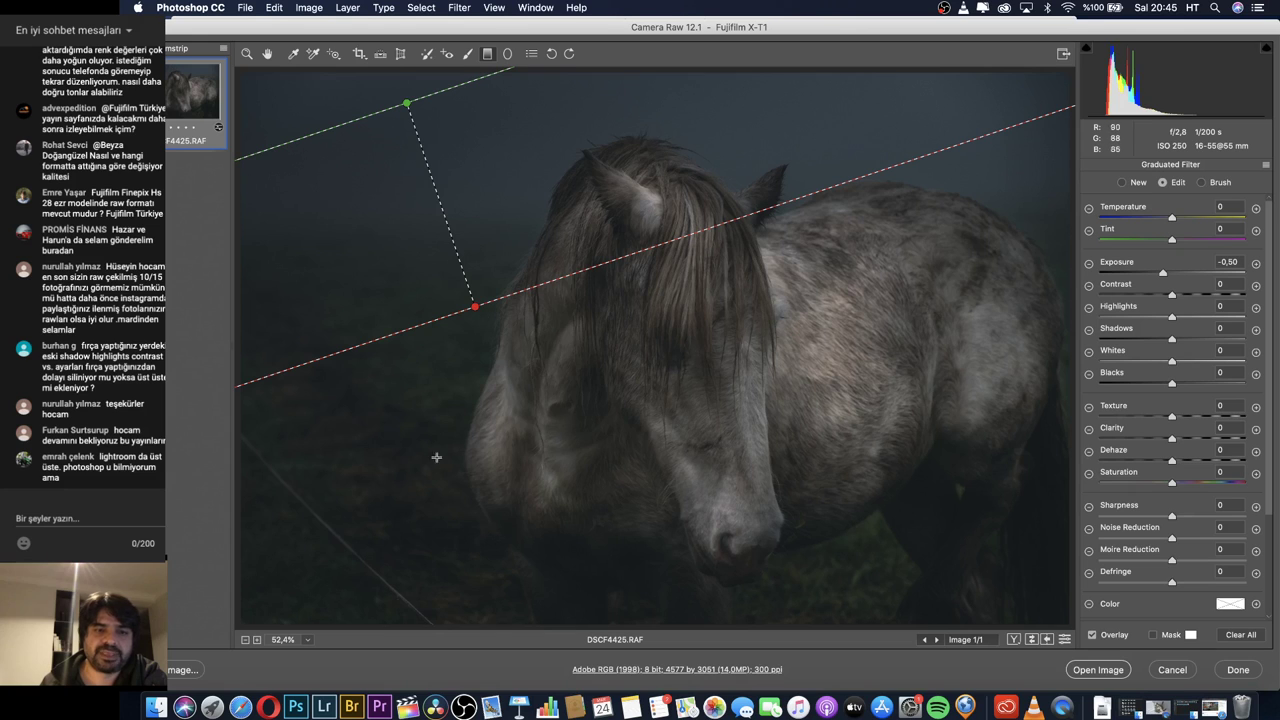
left_click_drag(318, 570, 580, 458)
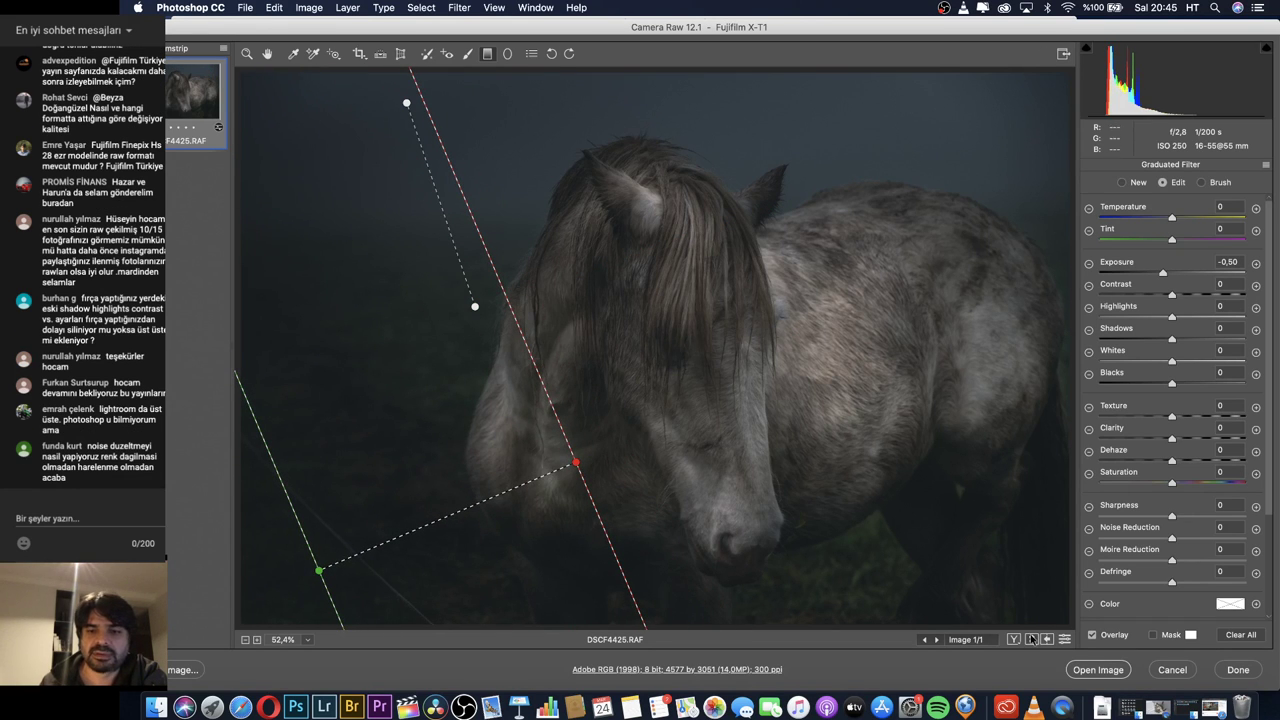
left_click_drag(1040, 612, 987, 477)
left_click_drag(1163, 273, 1150, 298)
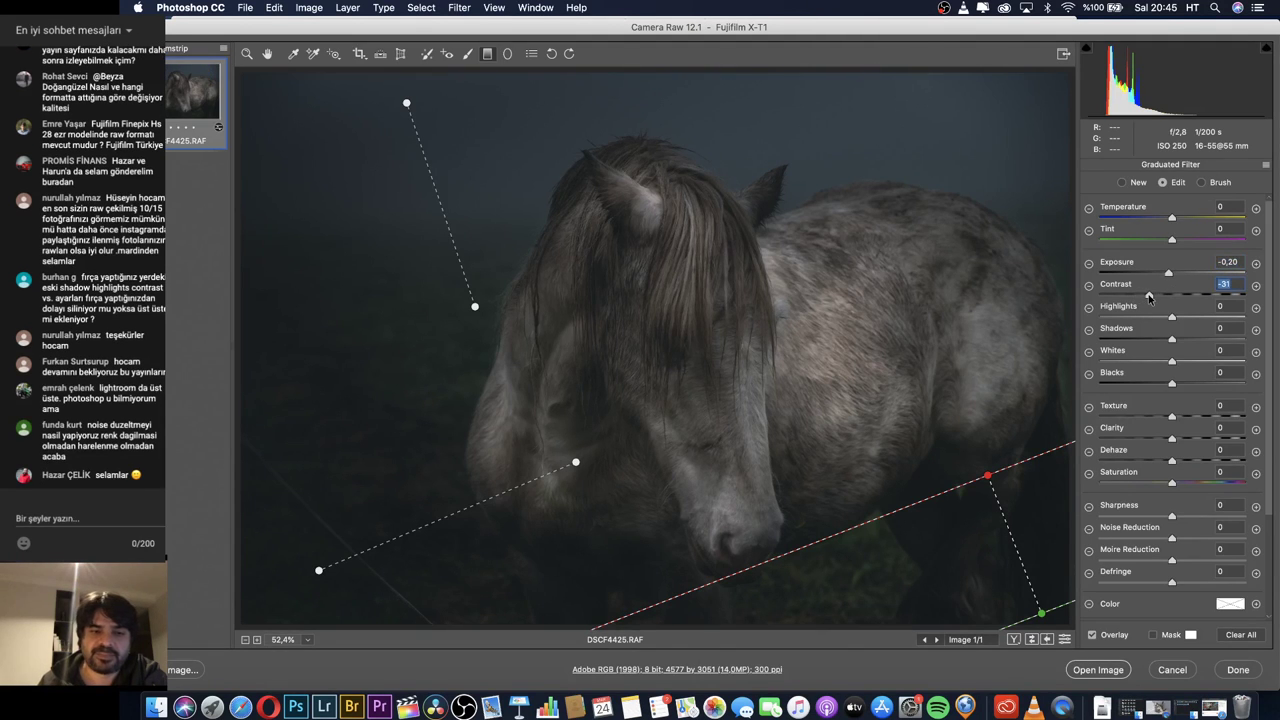
Adjust the lower-left gradient's contrast and darken the top gradient further.
left_click(319, 572)
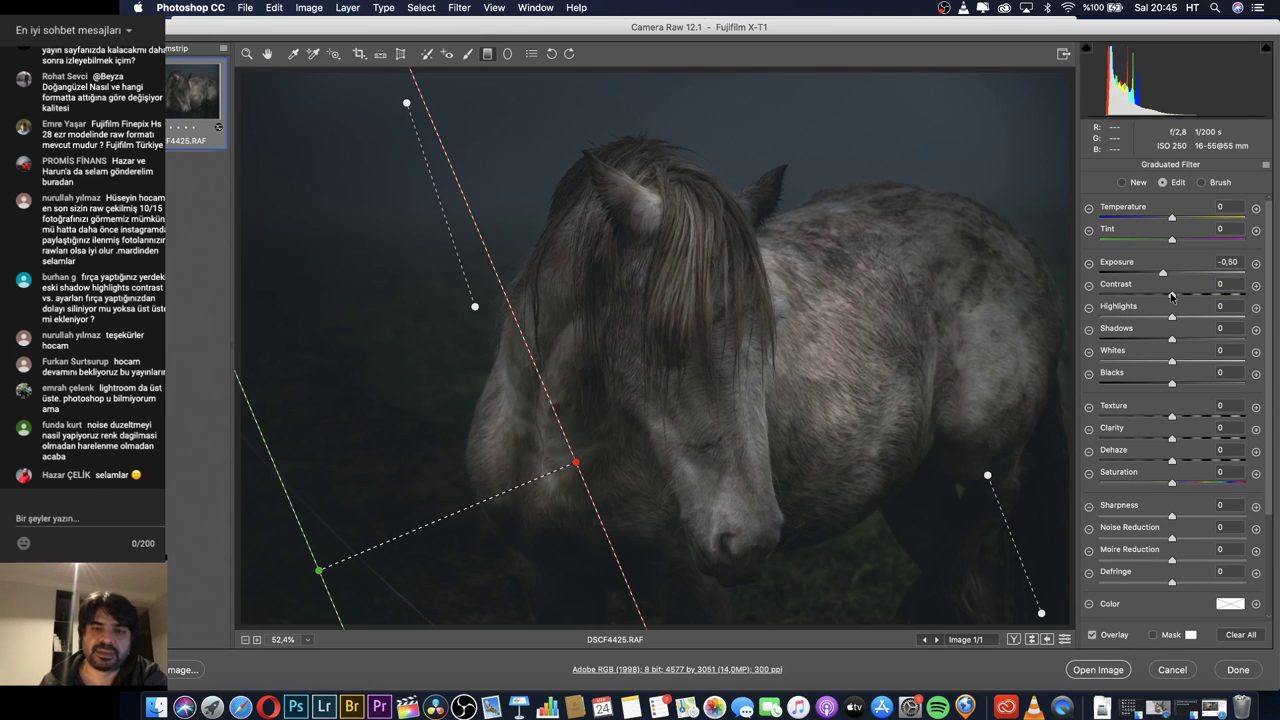
mouse_move(1172, 295)
left_mouse_down()
mouse_move(1121, 300)
mouse_move(1152, 300)
mouse_move(1167, 274)
left_mouse_up()
left_click(406, 103)
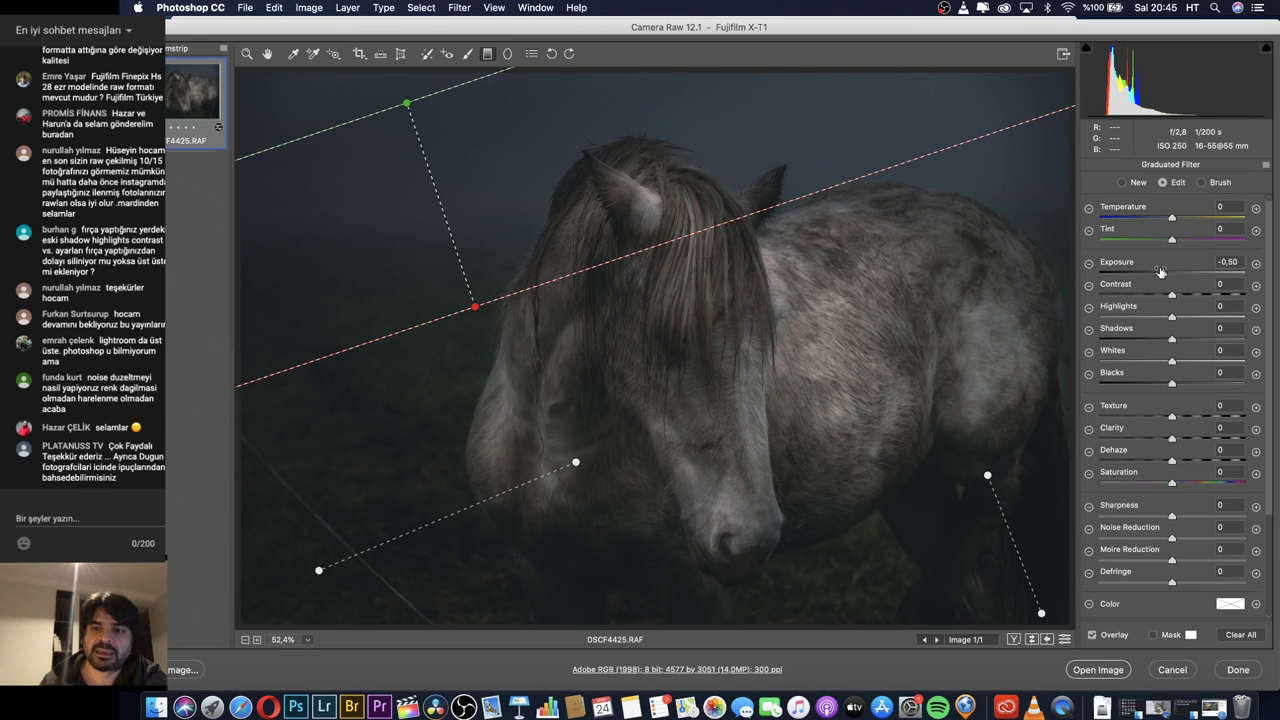
left_click_drag(1163, 275, 1158, 275)
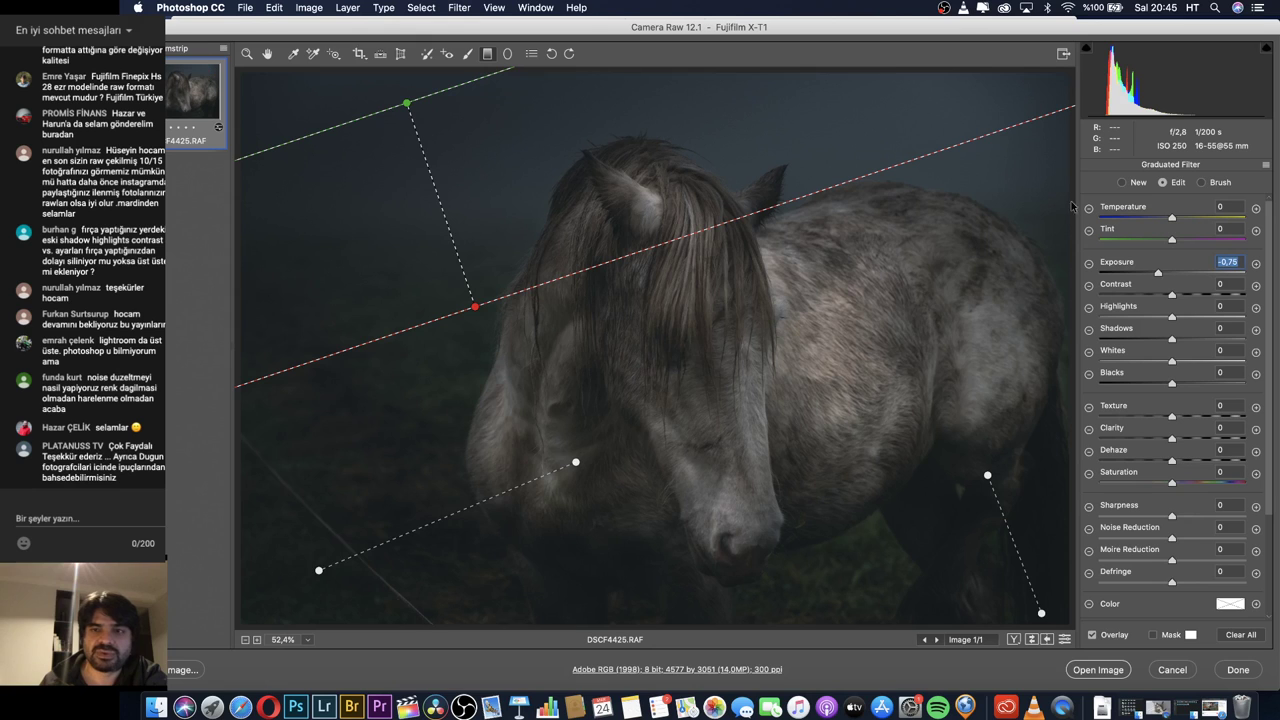
Add an upper-right gradient, darkening it to about -0.90 and warming it slightly.
left_click_drag(1010, 144, 952, 366)
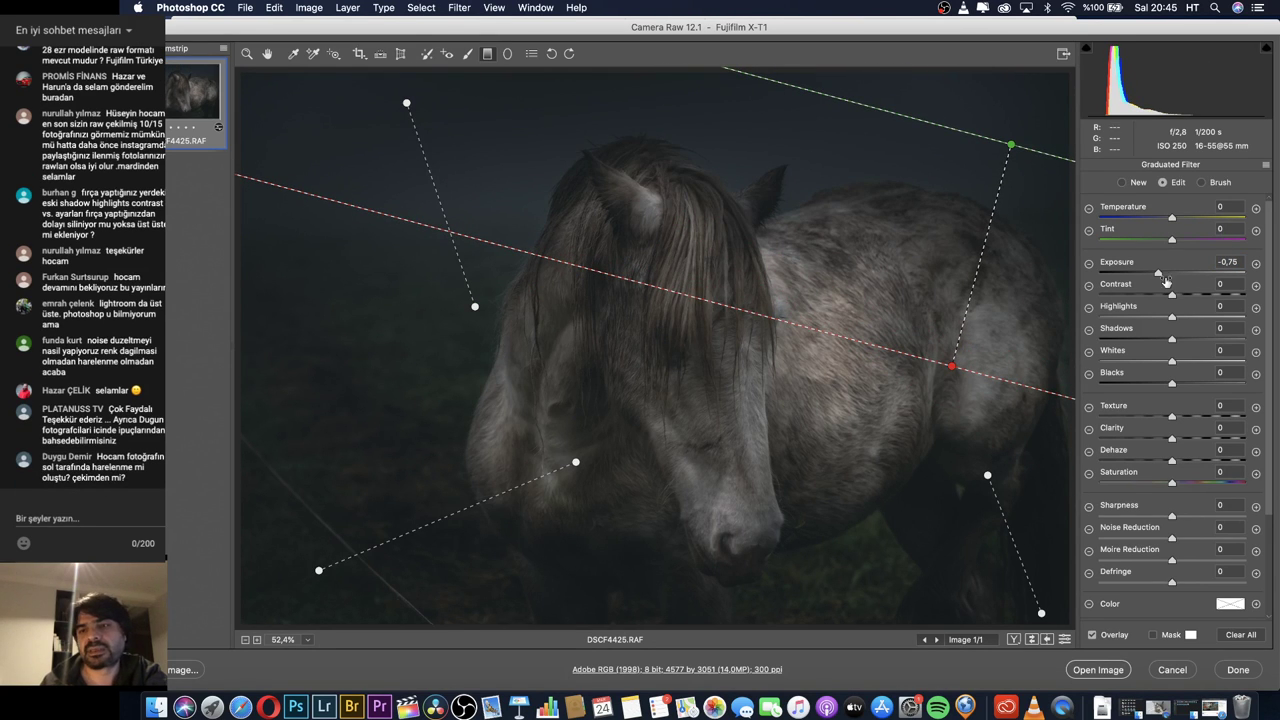
left_click_drag(1158, 275, 1155, 275)
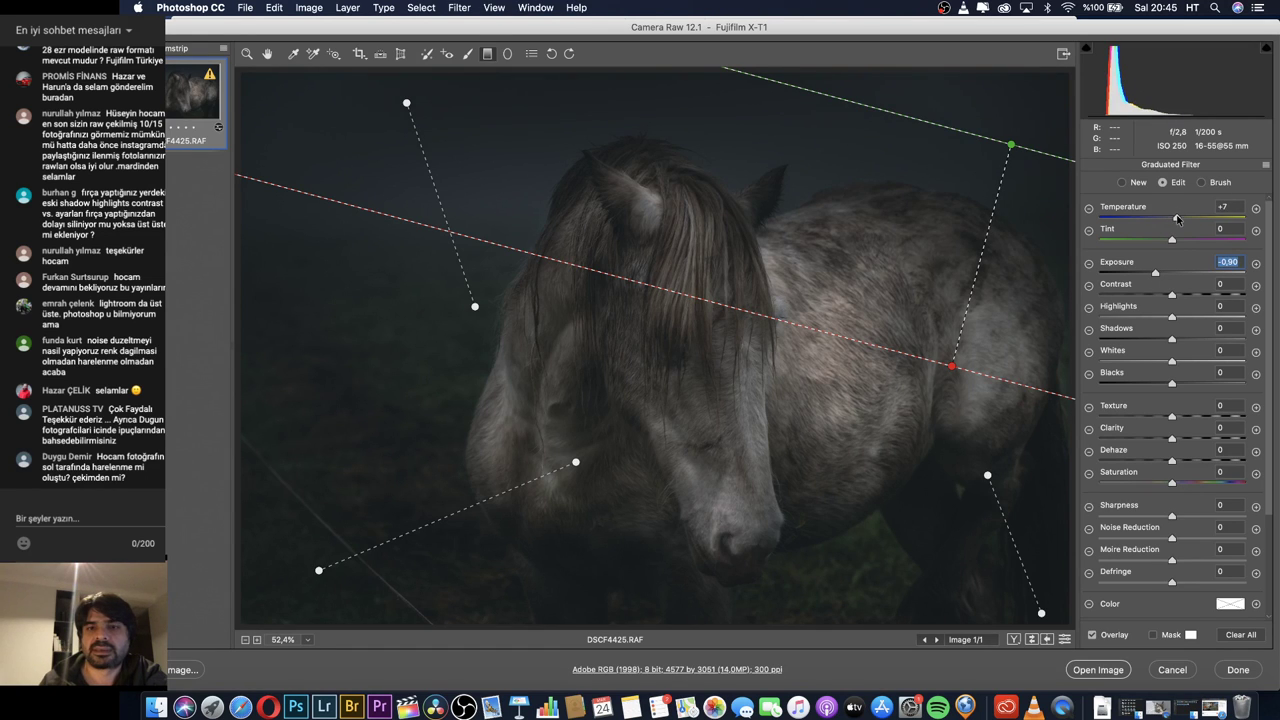
left_click_drag(1172, 219, 1174, 219)
Set the Basic white balance to Temperature 6350 and Tint +8.
key("z")
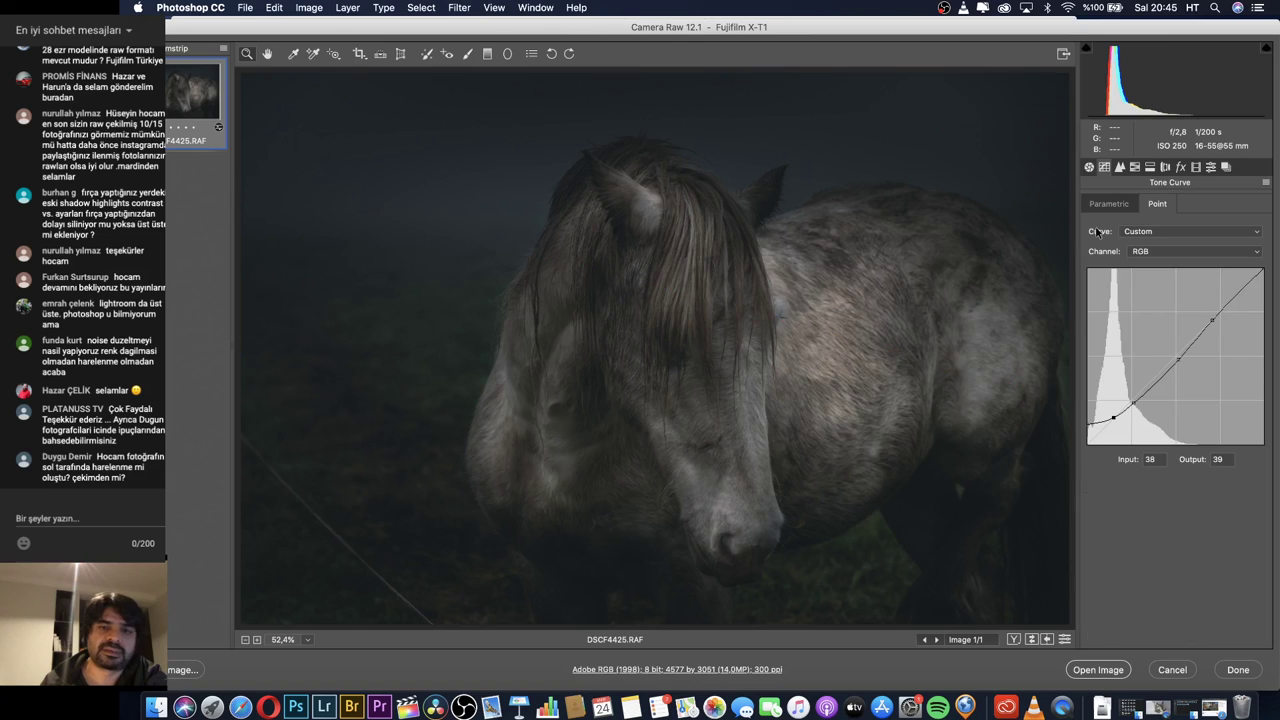
left_click(1089, 167)
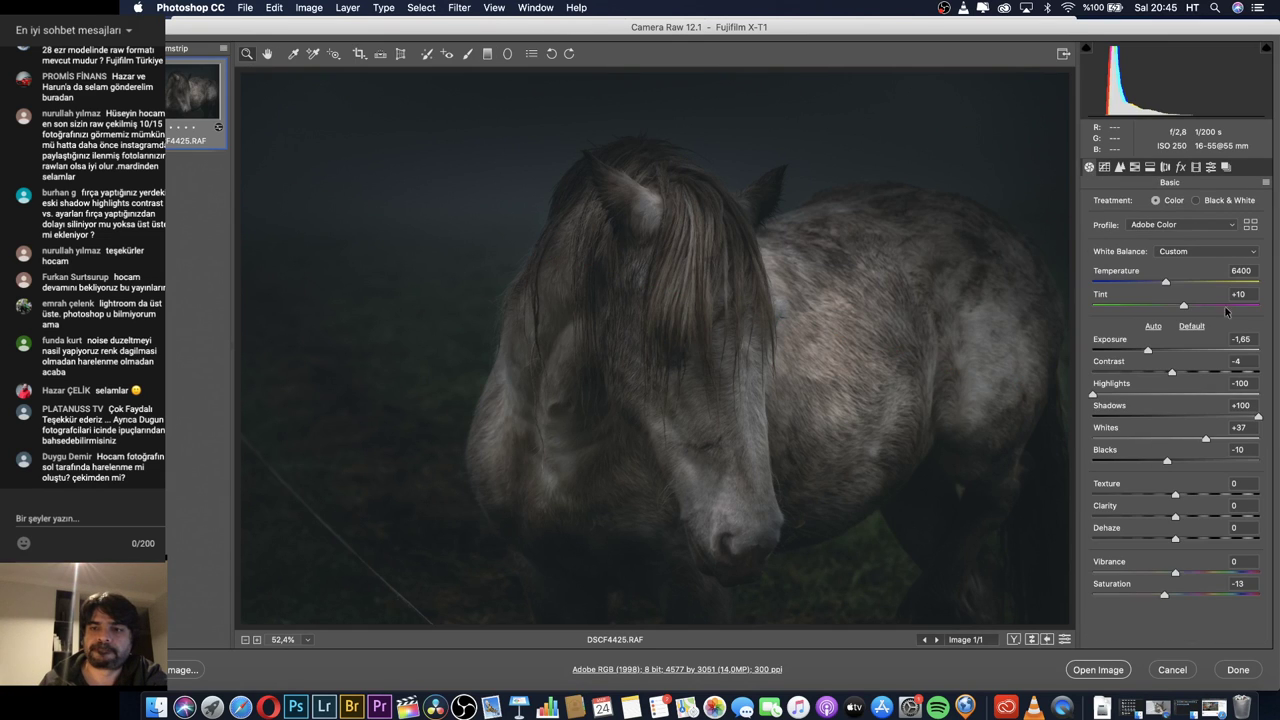
left_click_drag(1173, 287, 1165, 286)
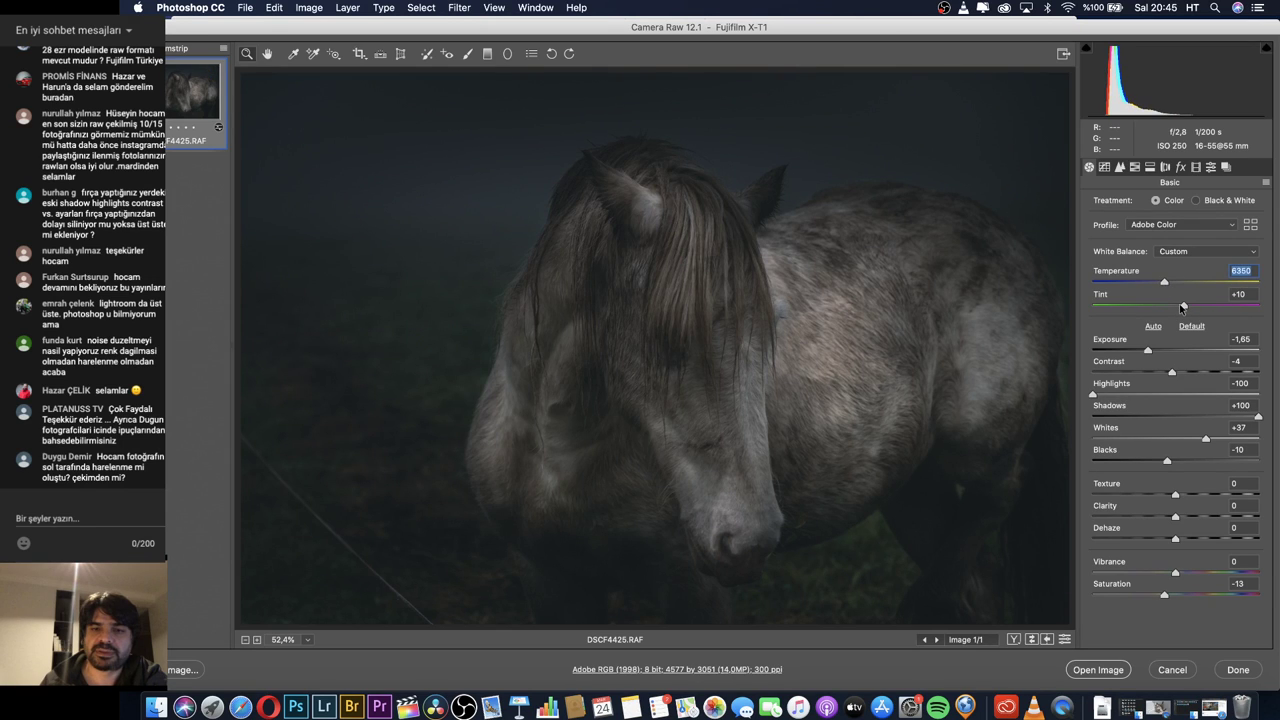
left_click_drag(1183, 307, 1147, 307)
left_click(1181, 305)
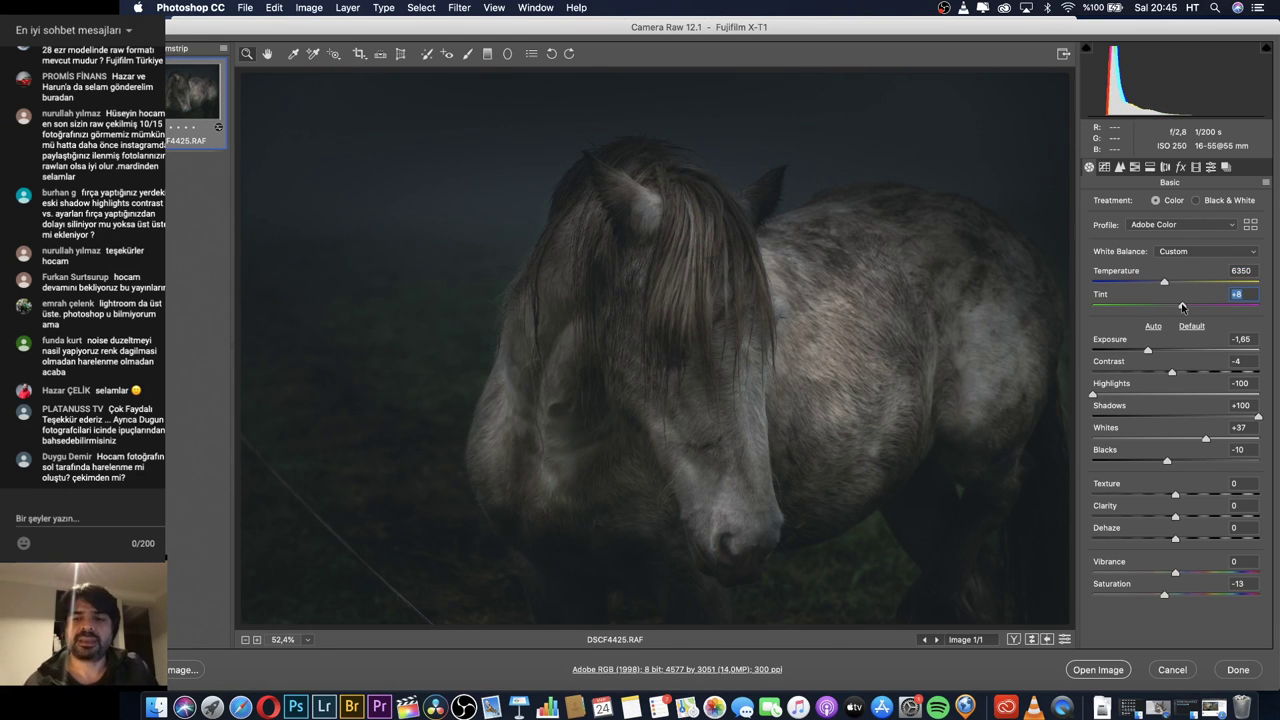
In the Snapshots panel, add a new snapshot and confirm it as Untitled-2.
left_click(1266, 183)
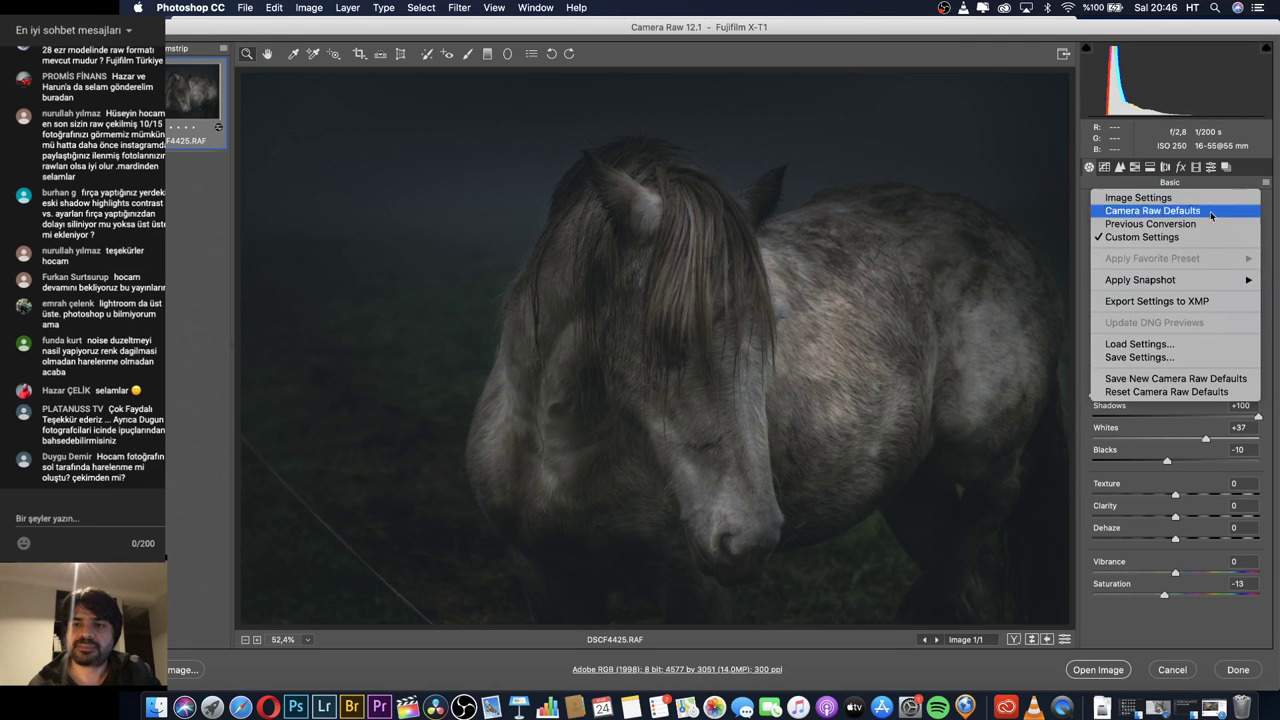
left_click(1222, 168)
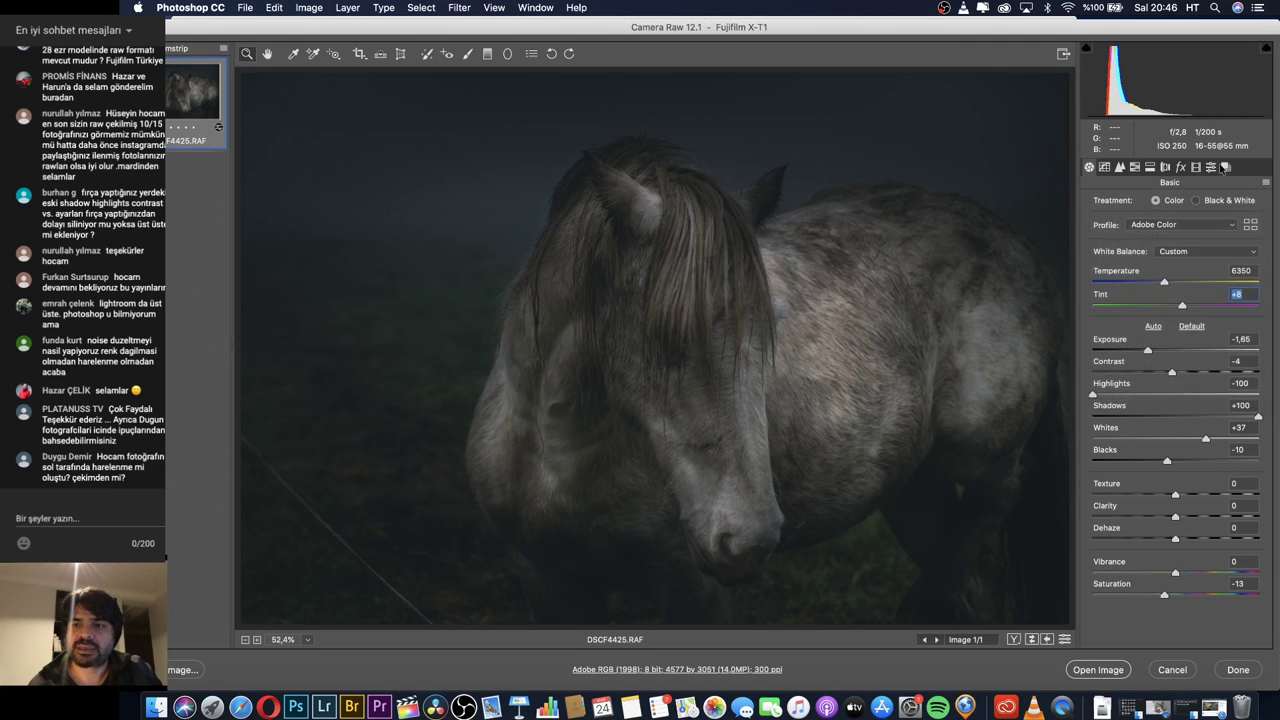
left_click(1225, 168)
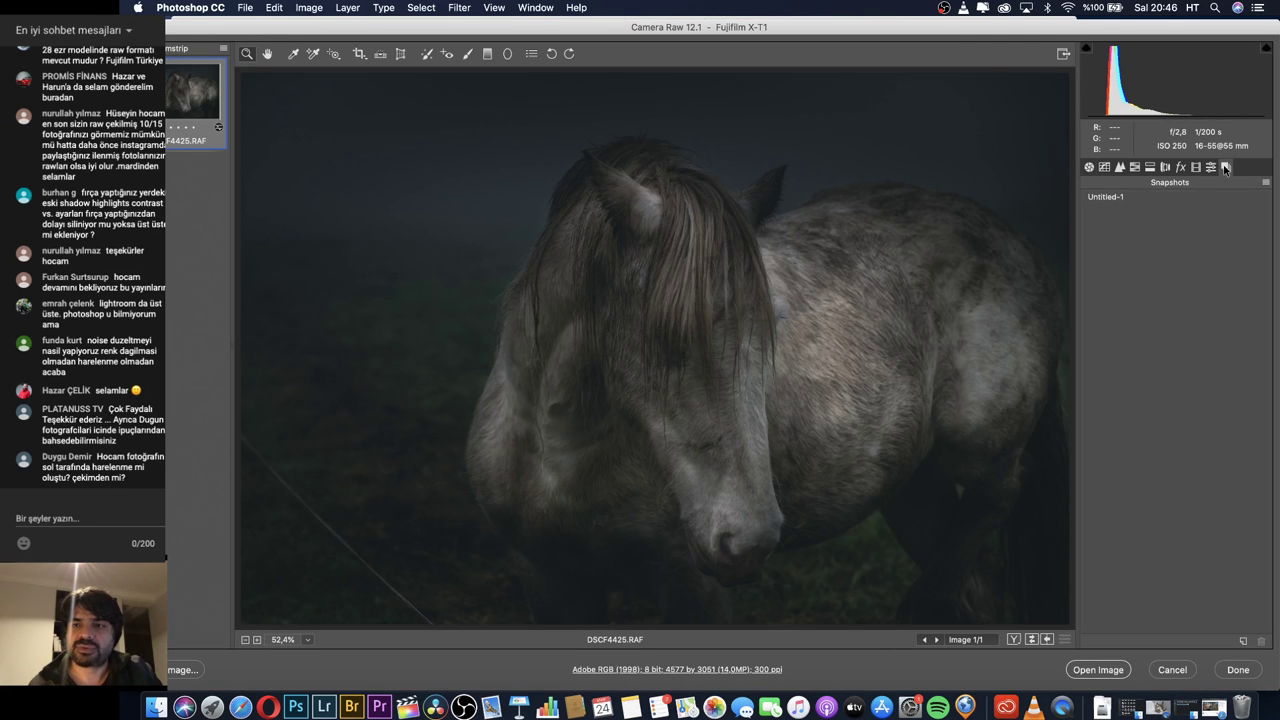
left_click(1243, 640)
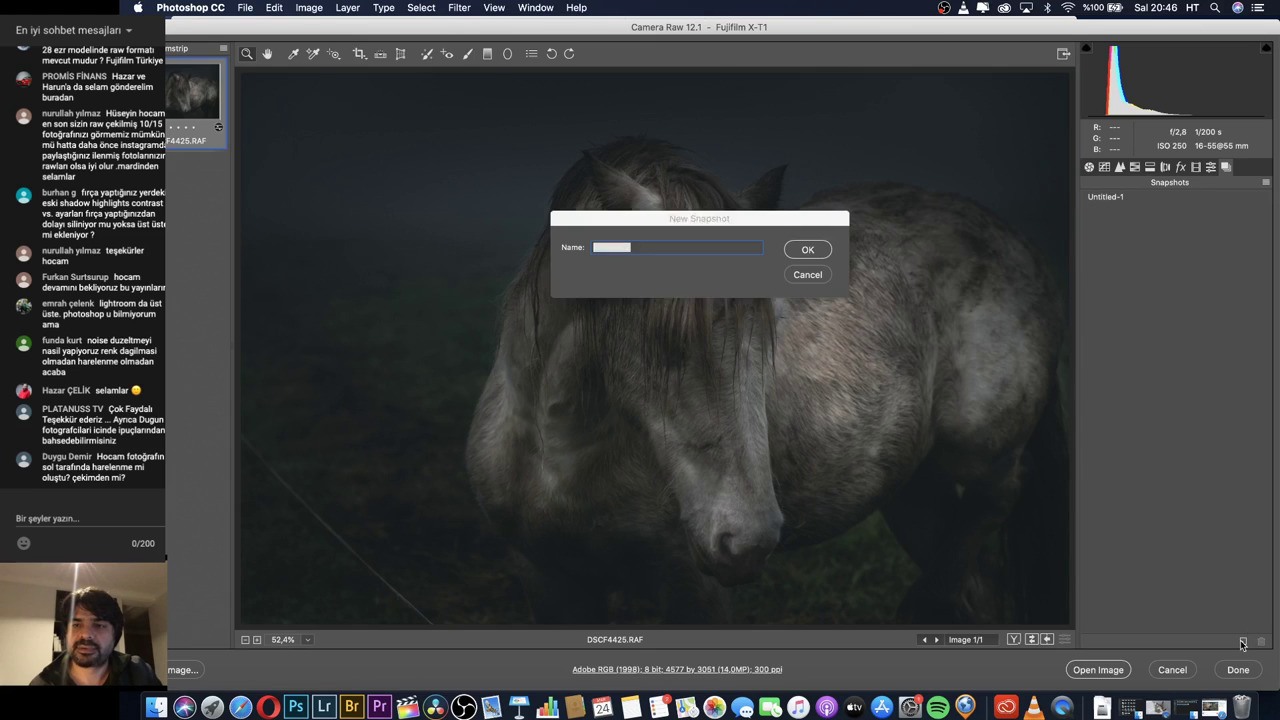
left_click(803, 250)
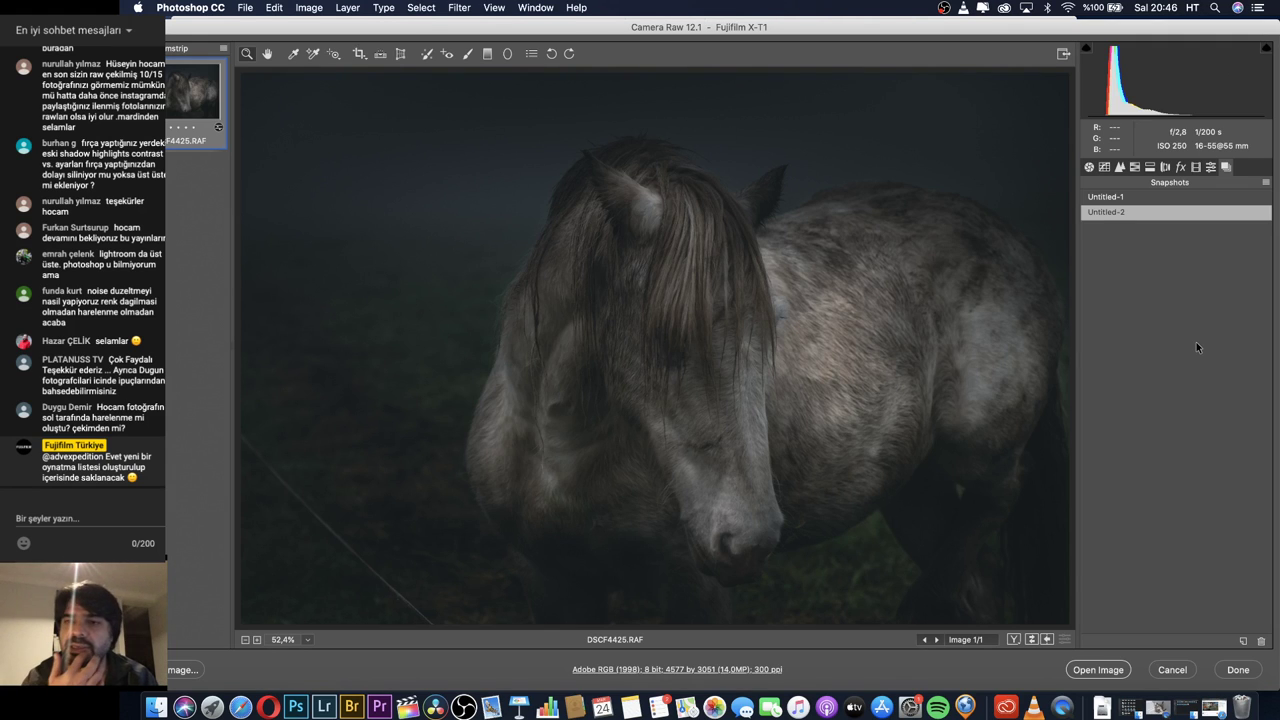
Show the horse photo's Detail settings: sharpening Amount 40, Radius 1,0, noise reduction untouched.
left_click(1120, 167)
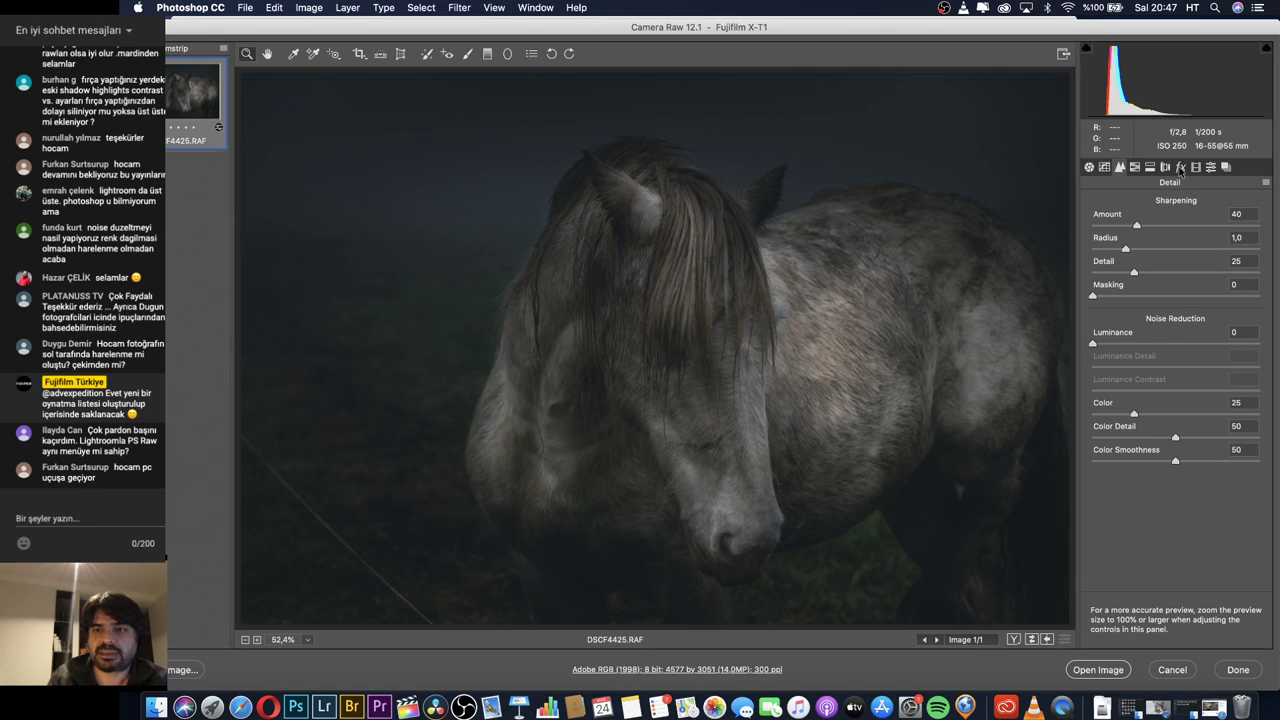
In the Effects panel, set Grain Amount to 24 and Grain Size to 20.
left_click(1181, 168)
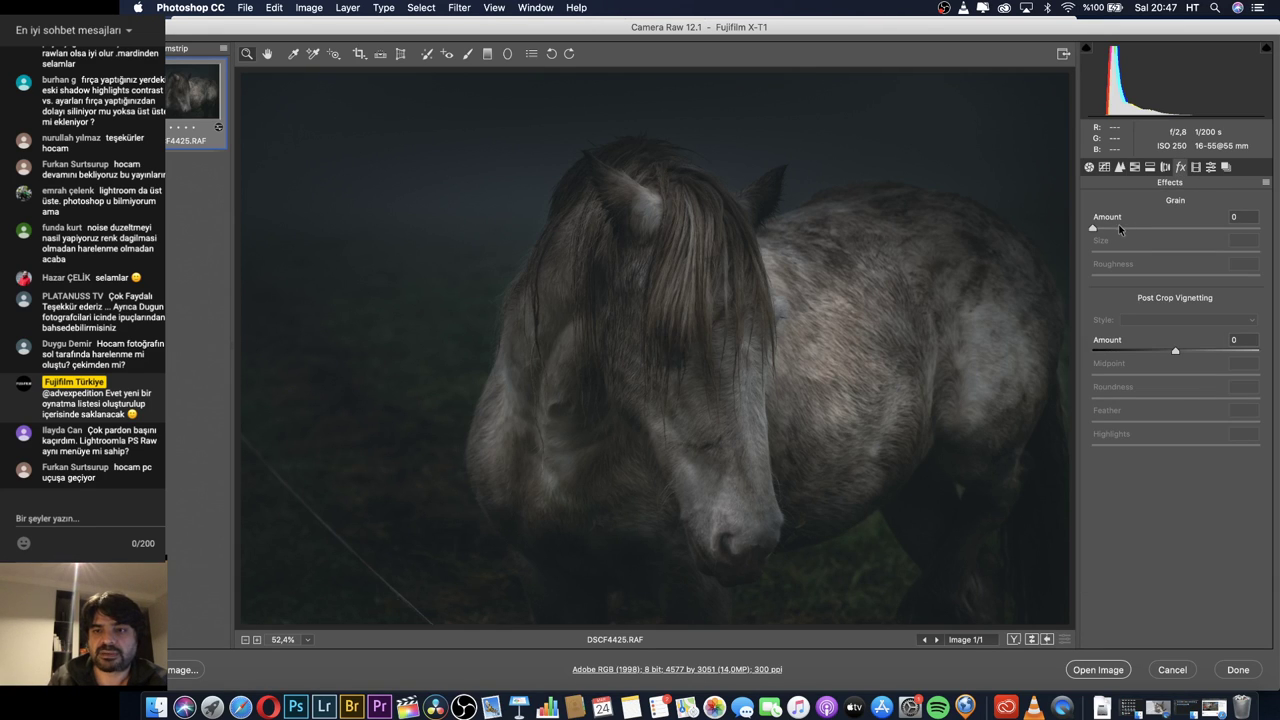
left_click_drag(1115, 230, 1129, 230)
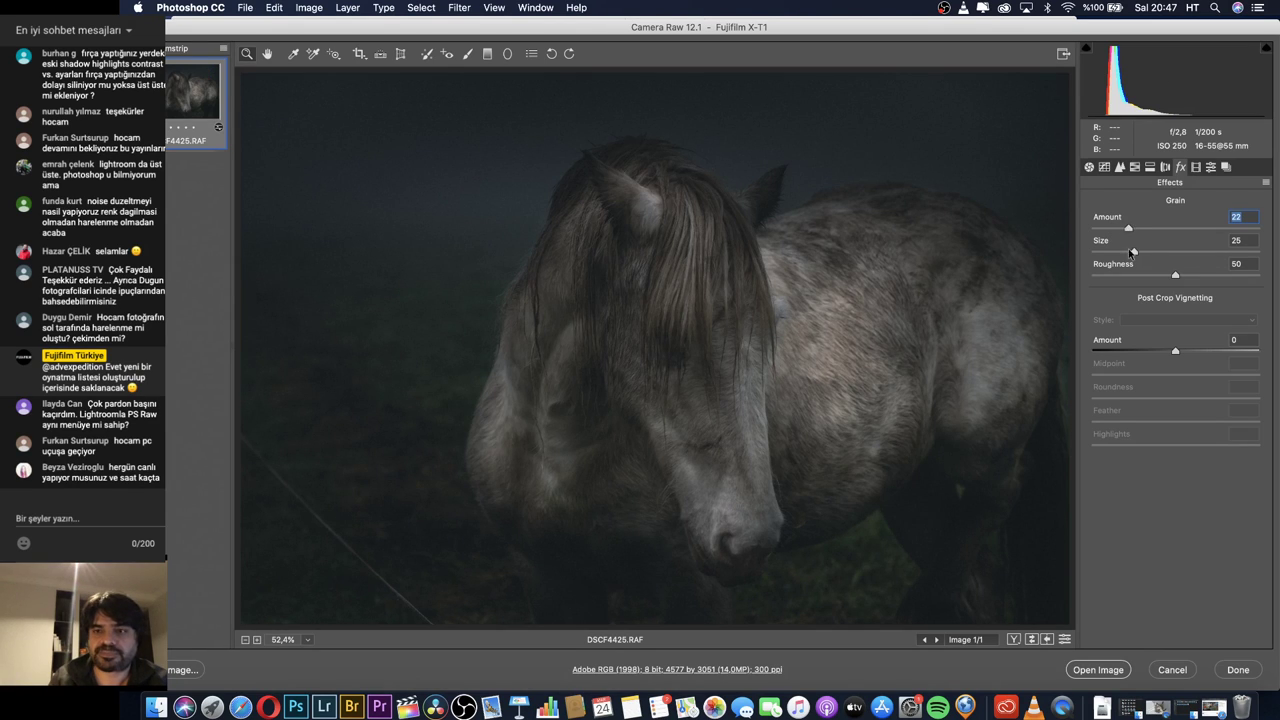
left_click_drag(1136, 257, 1133, 229)
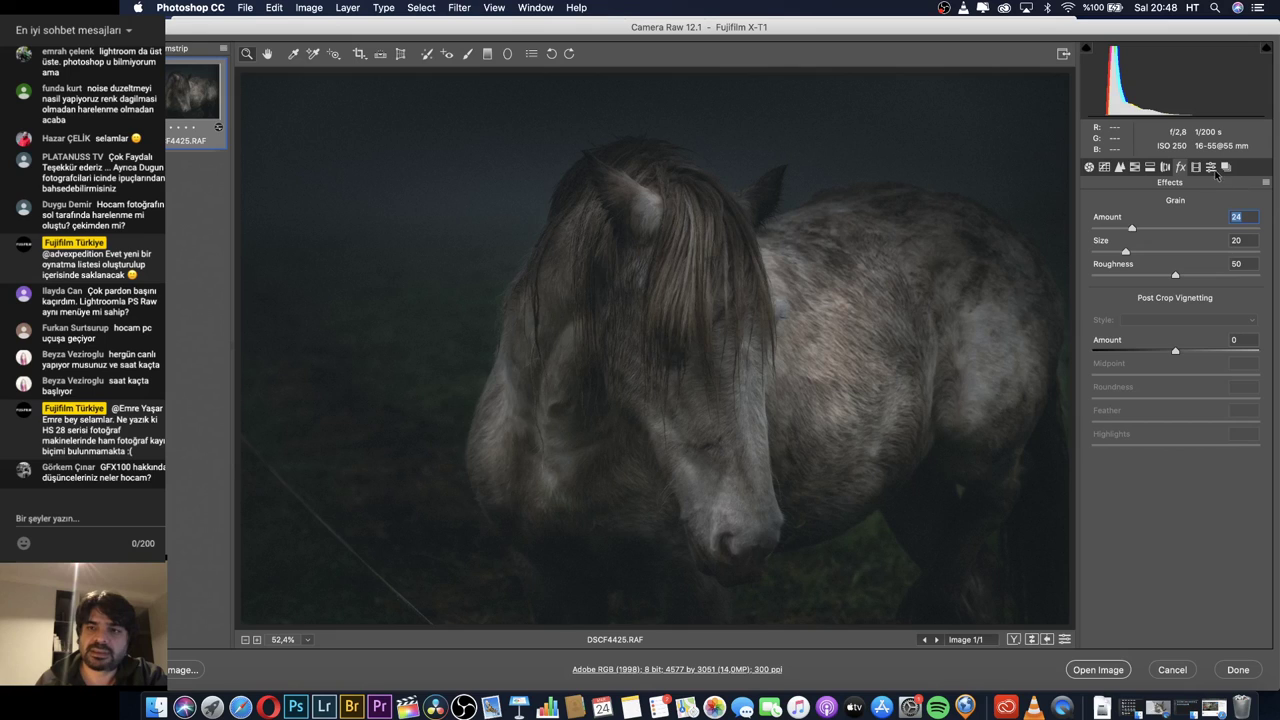
Flip between the Untitled-1 and Untitled-2 snapshots to compare them.
left_click(1225, 168)
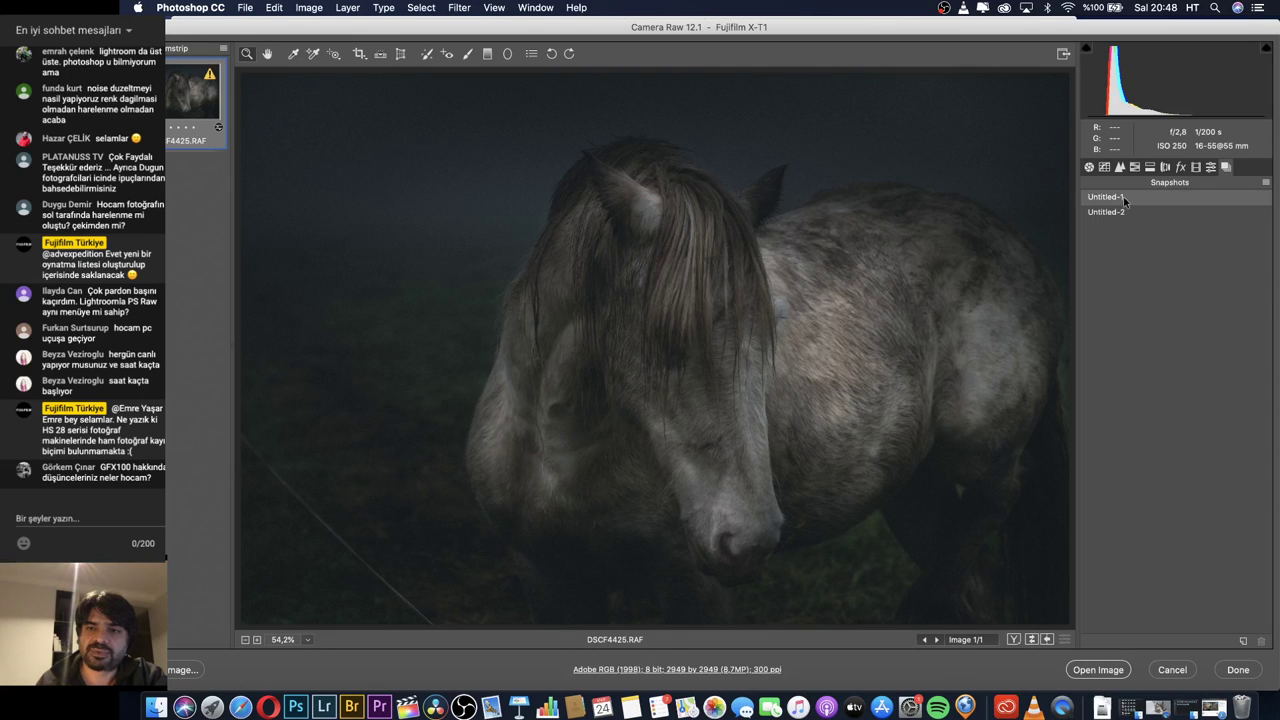
left_click(1121, 197)
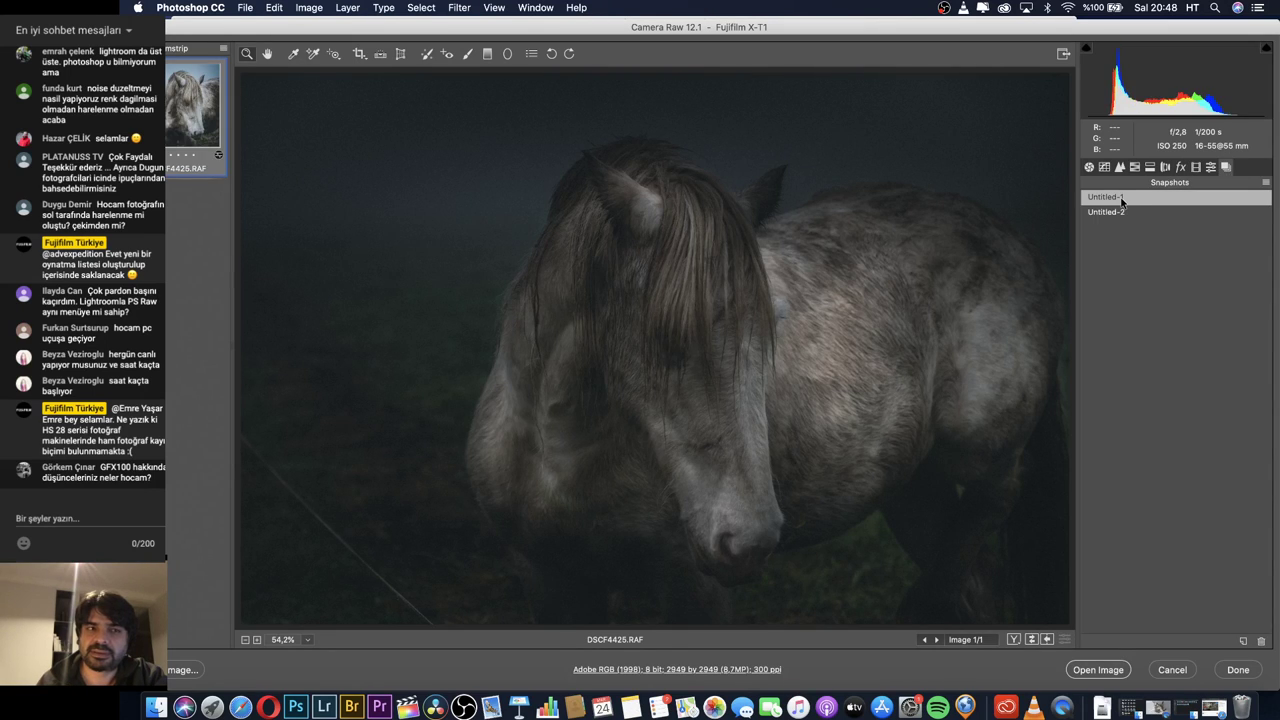
left_click(1120, 212)
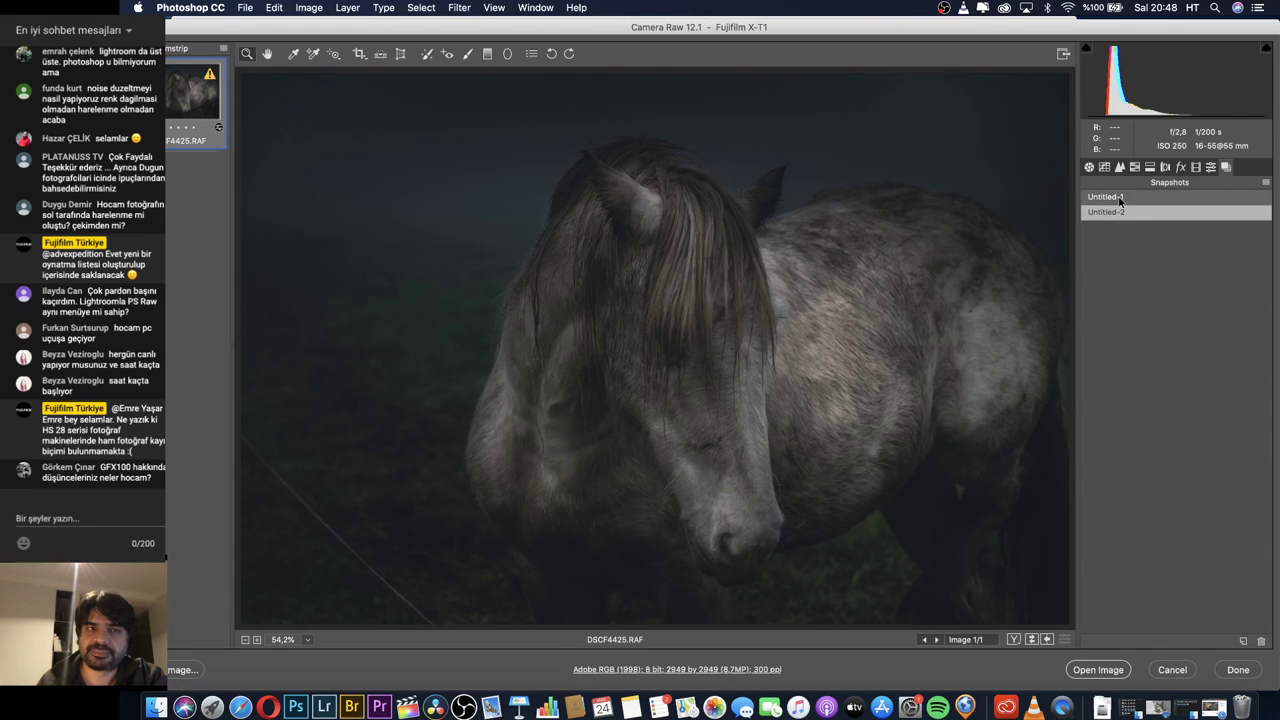
left_click(1120, 199)
left_click(1112, 213)
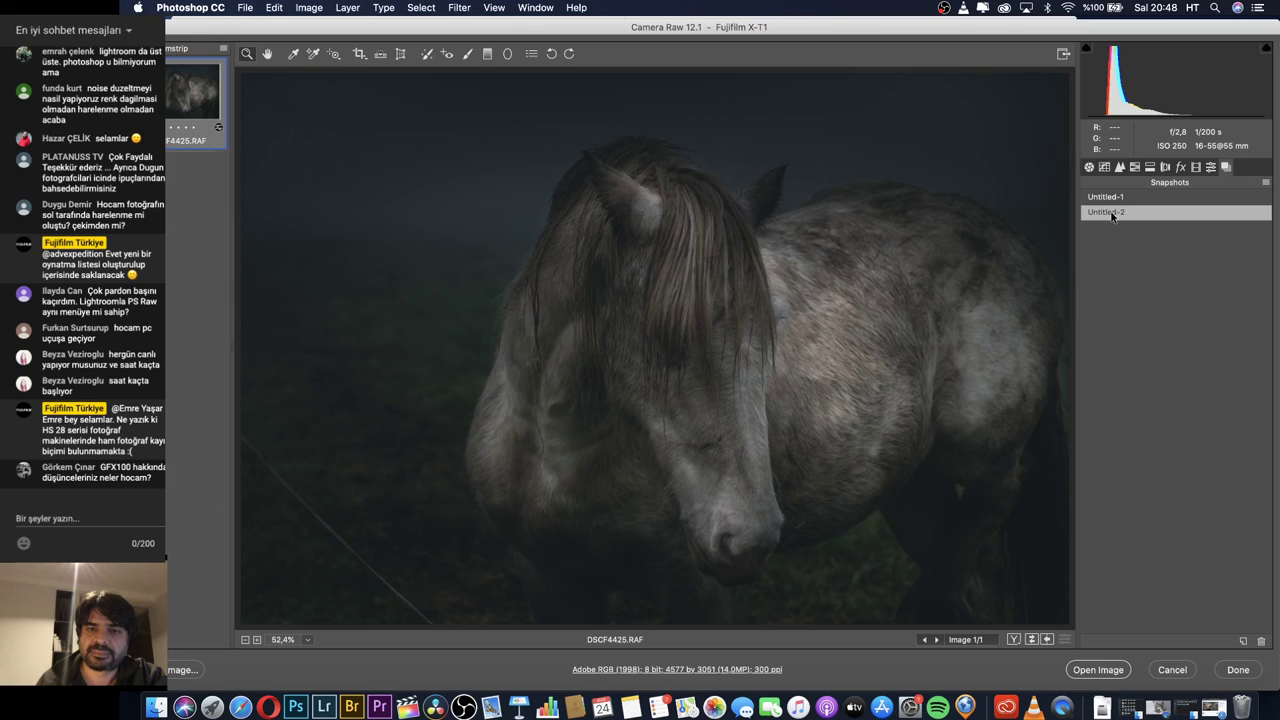
Toggle Swap Before/After repeatedly to compare the grade with the earlier settings.
left_click(1032, 641)
left_click(1033, 641)
left_click(1033, 641)
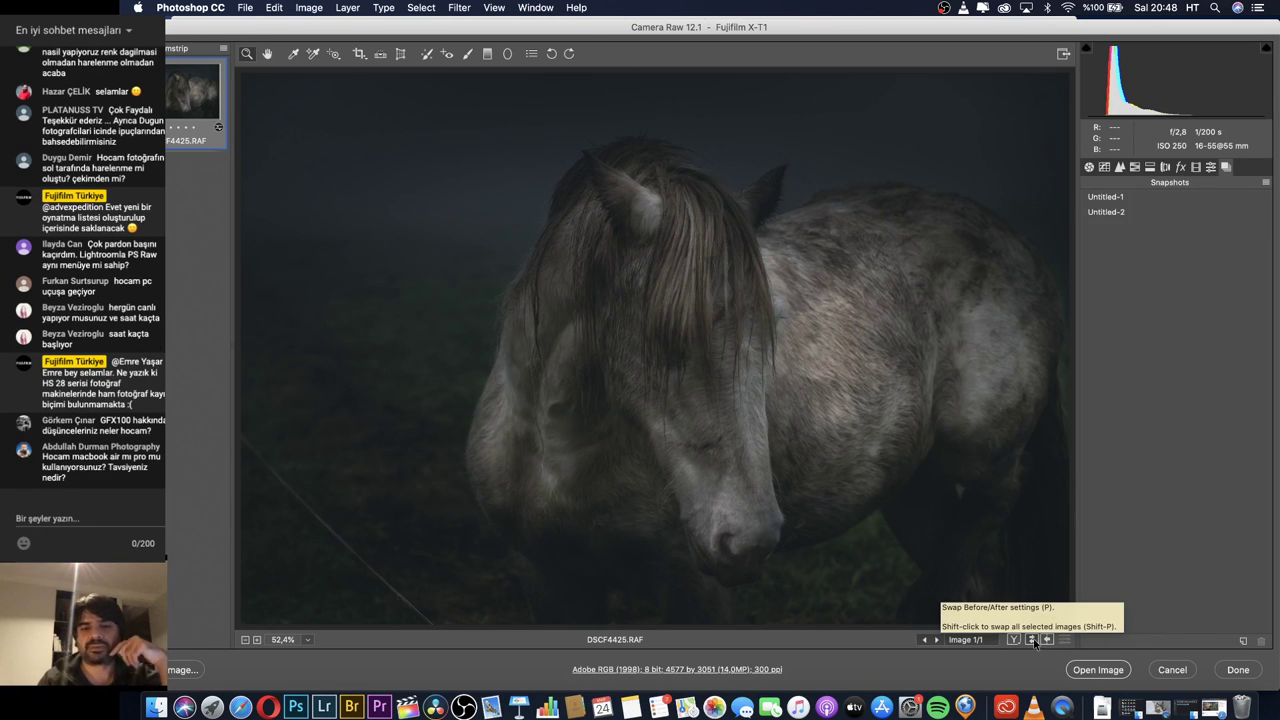
left_click(1033, 641)
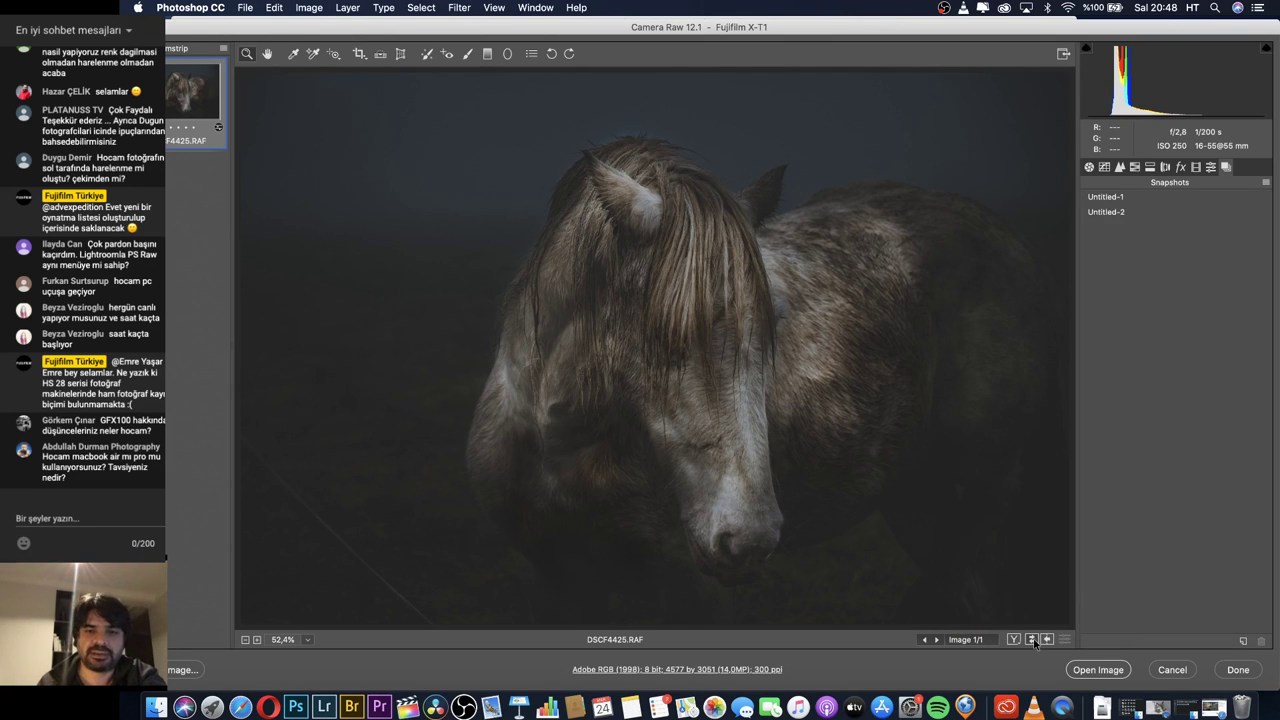
left_click(1034, 643)
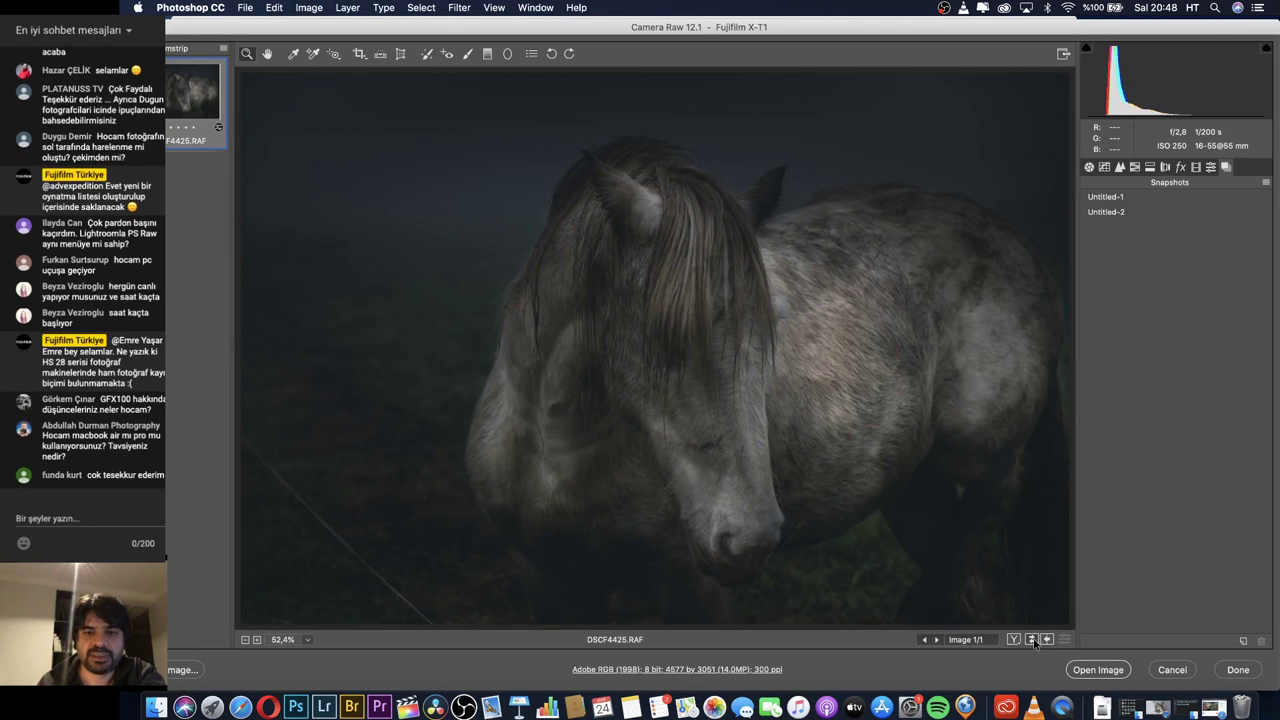
left_click(1034, 643)
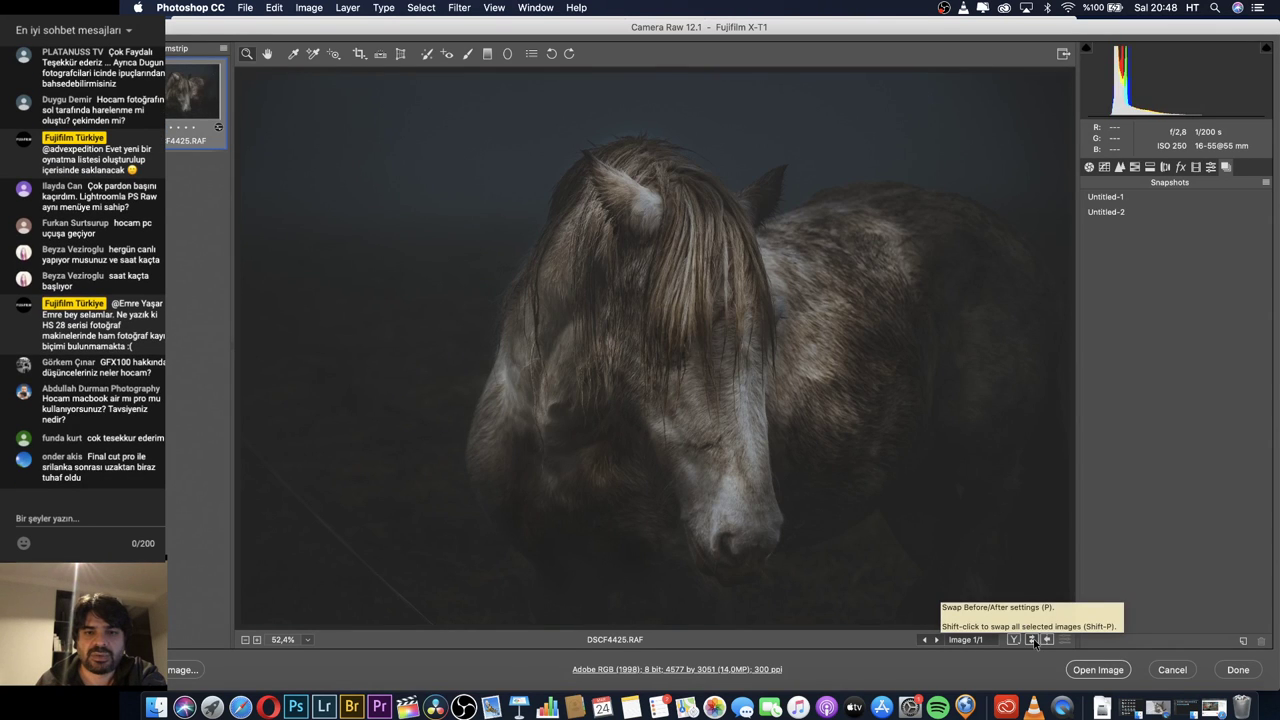
left_click(1034, 643)
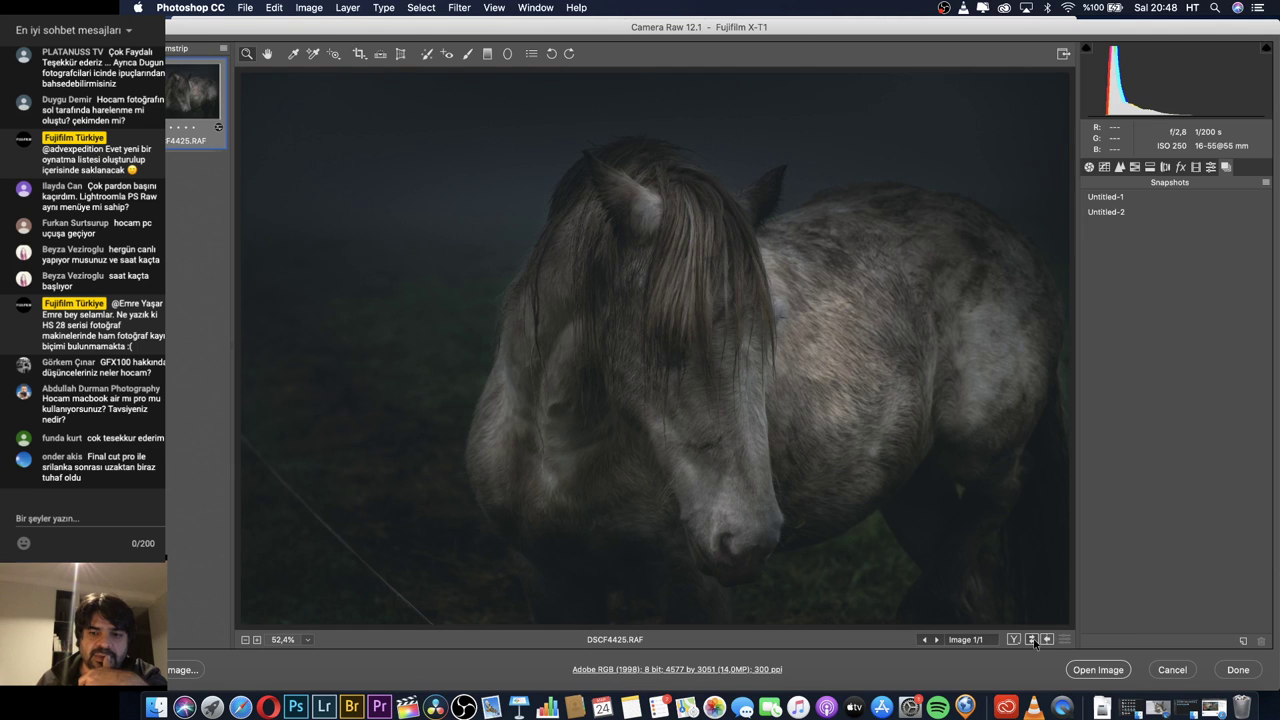
Reset the horse photo to Camera Raw Defaults from the panel flyout.
left_click(1266, 182)
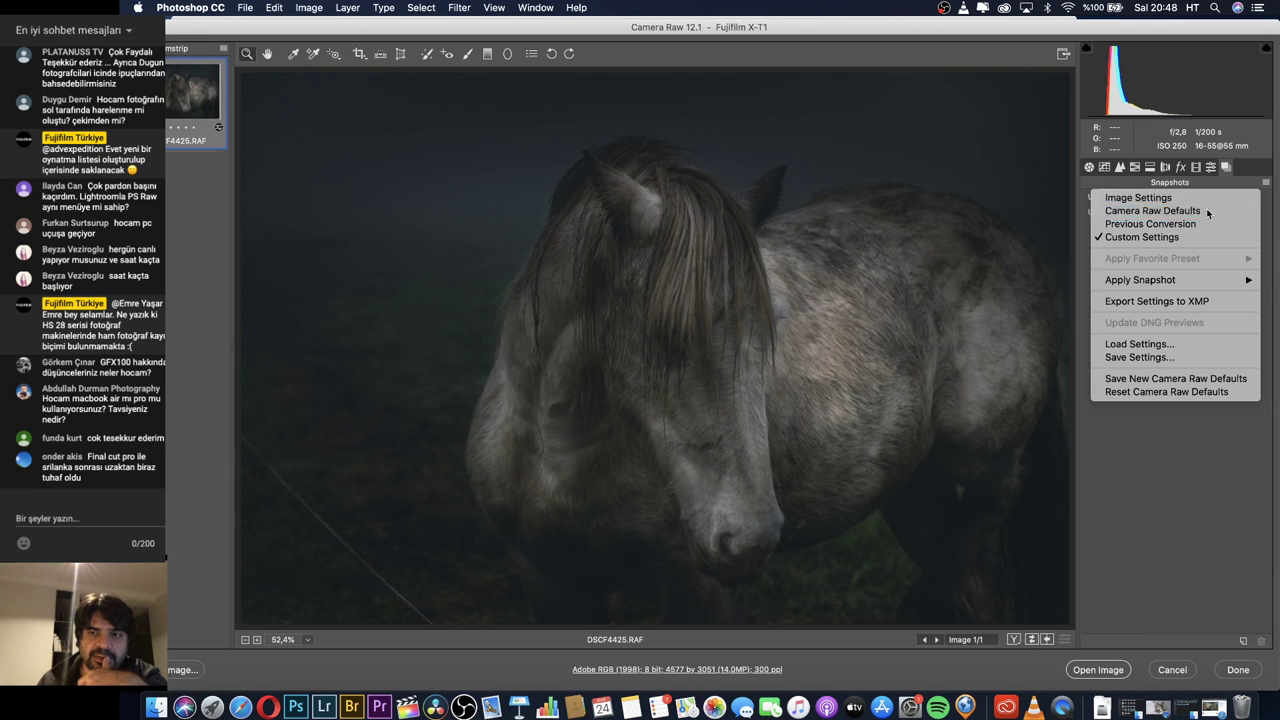
left_click(1208, 210)
left_click(1206, 211)
left_click(1266, 182)
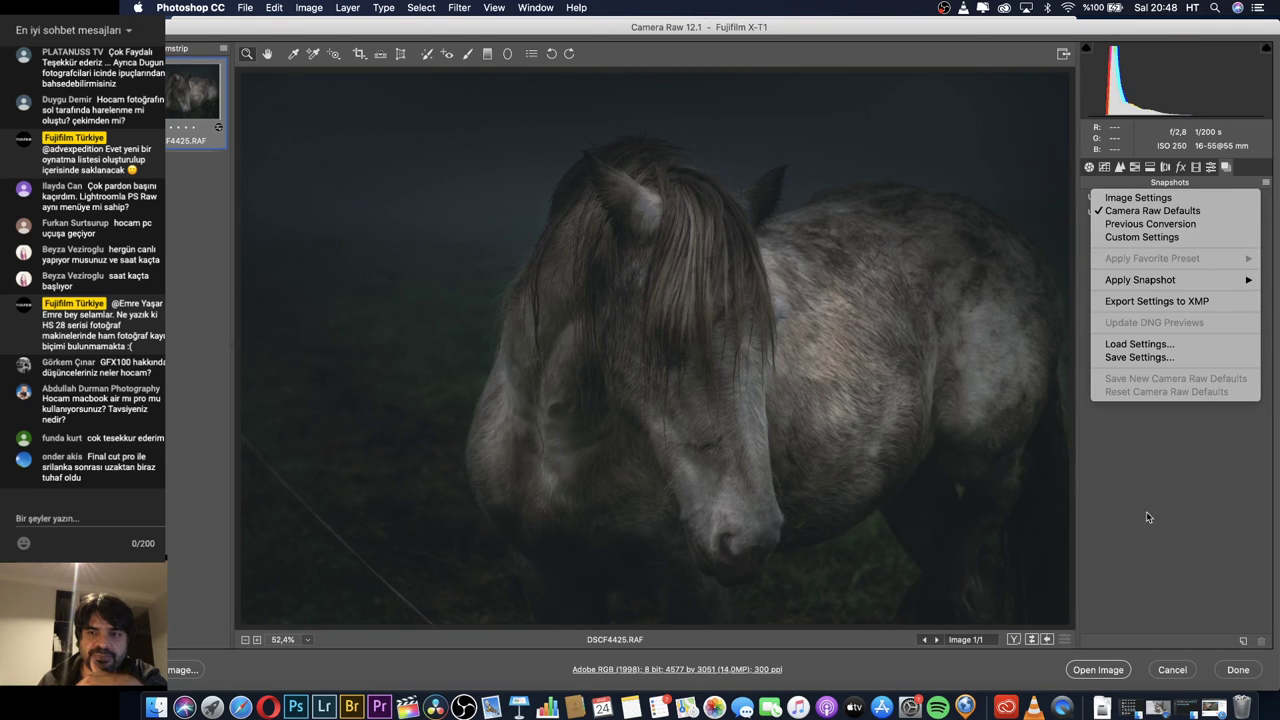
left_click(1148, 505)
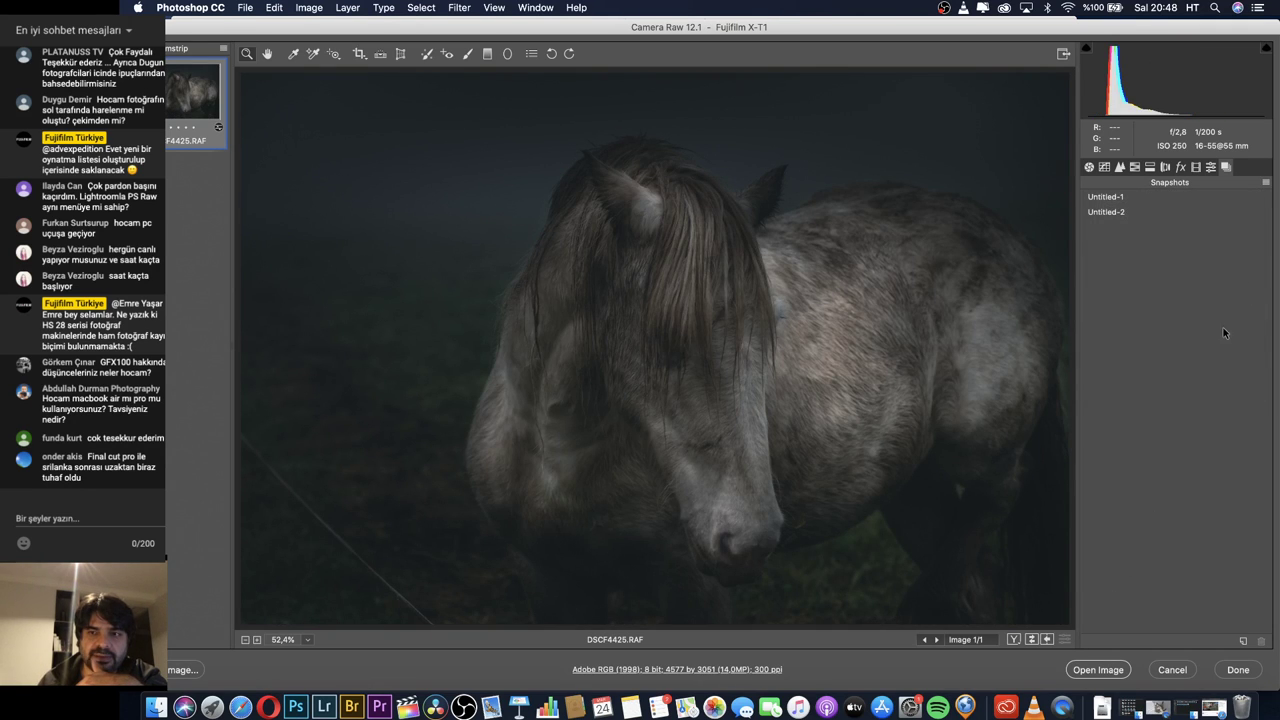
left_click(1266, 183)
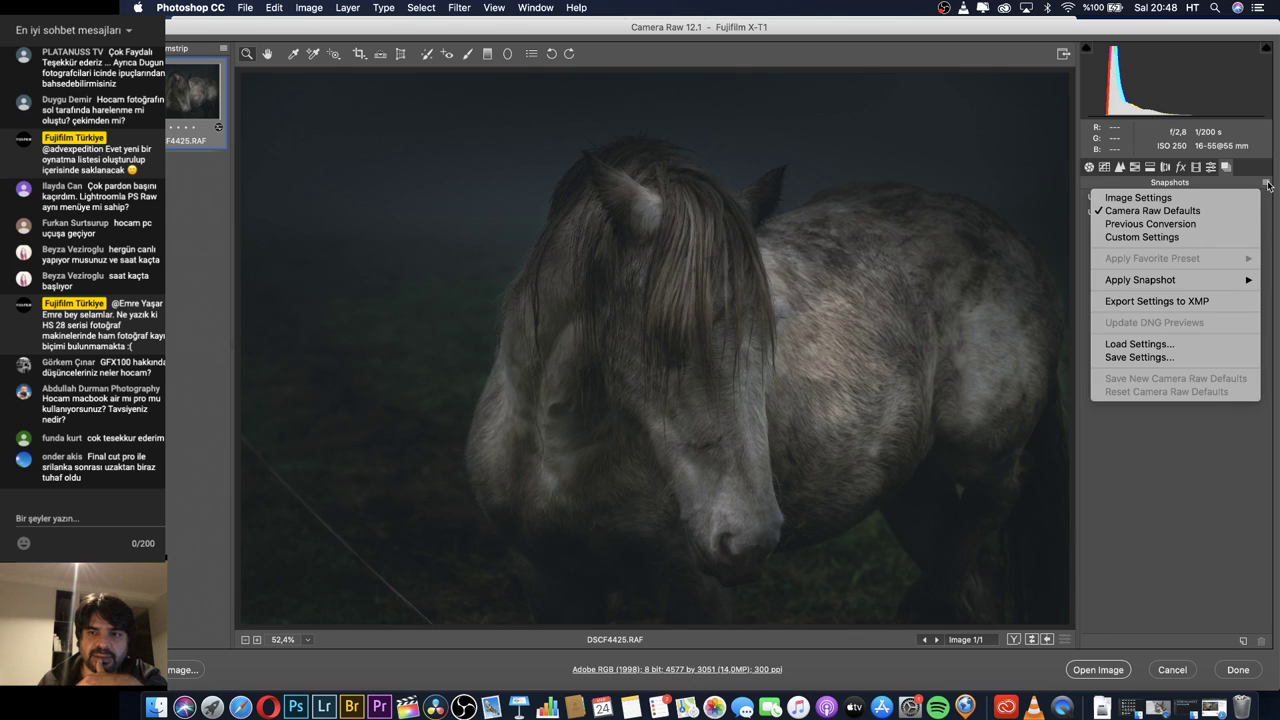
left_click(1216, 214)
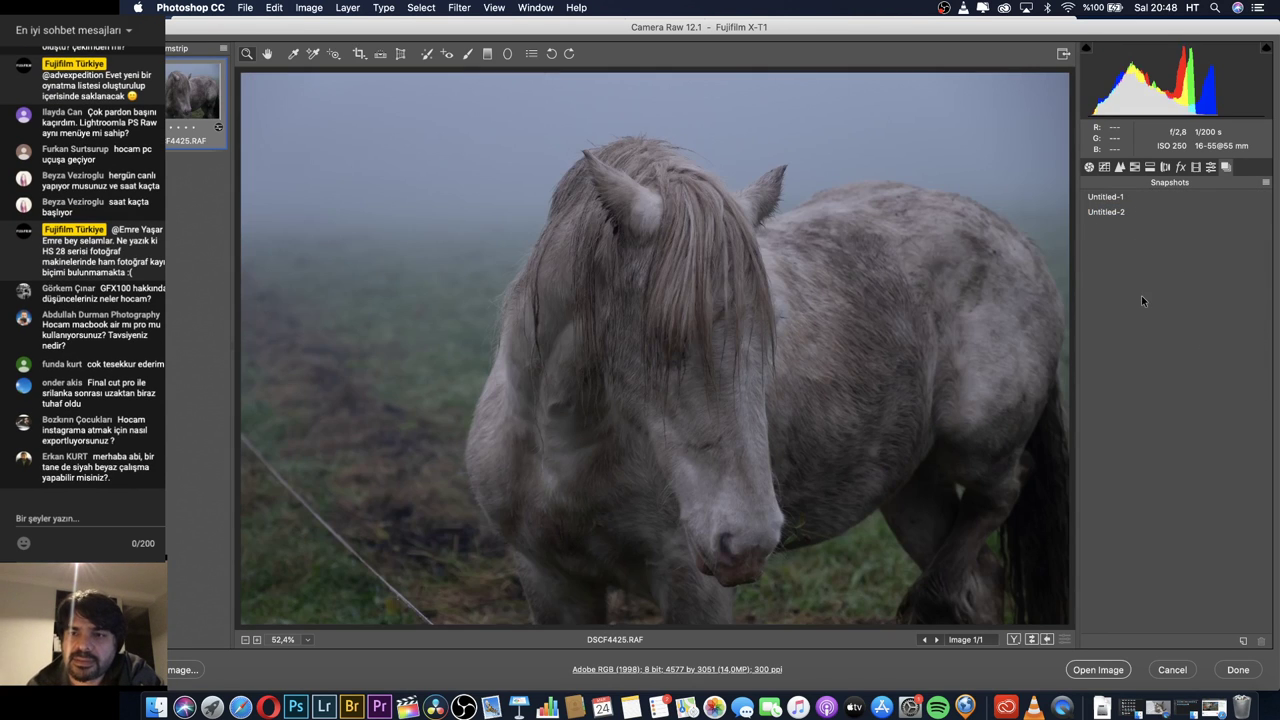
Save the default look as a new snapshot named 'orjinla'.
left_click(1244, 640)
type("orjinla")
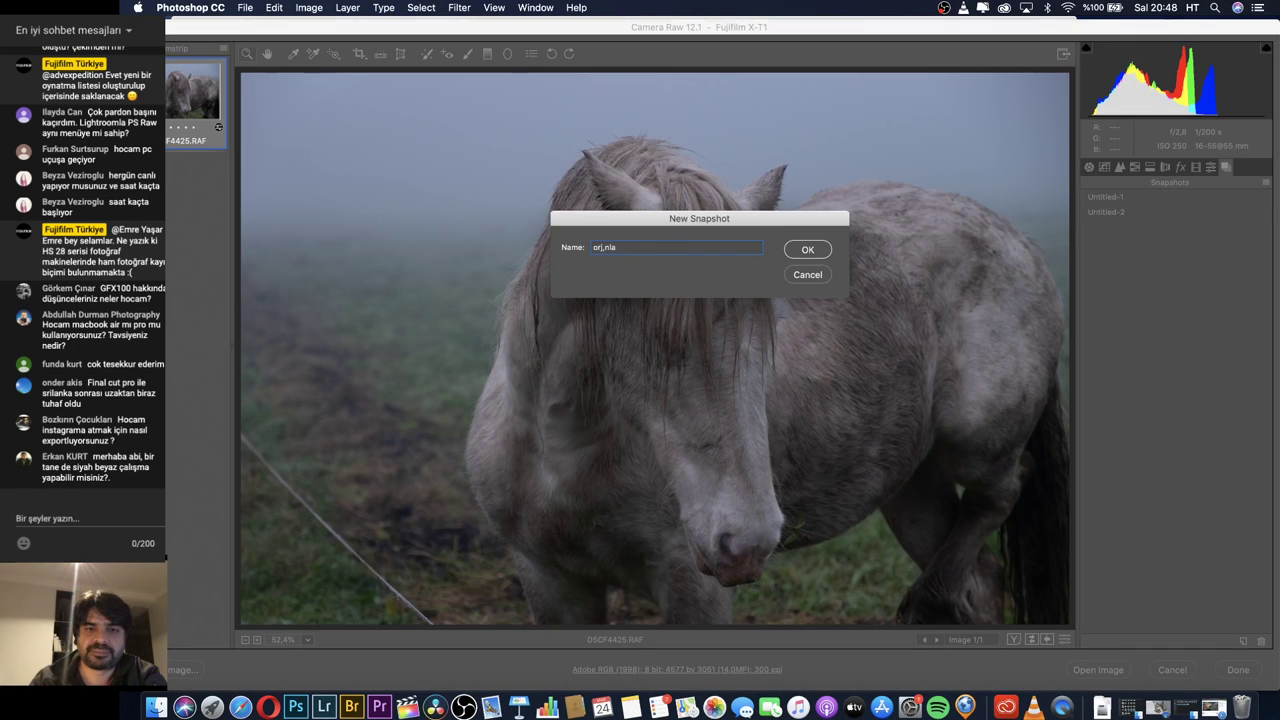
key("Return")
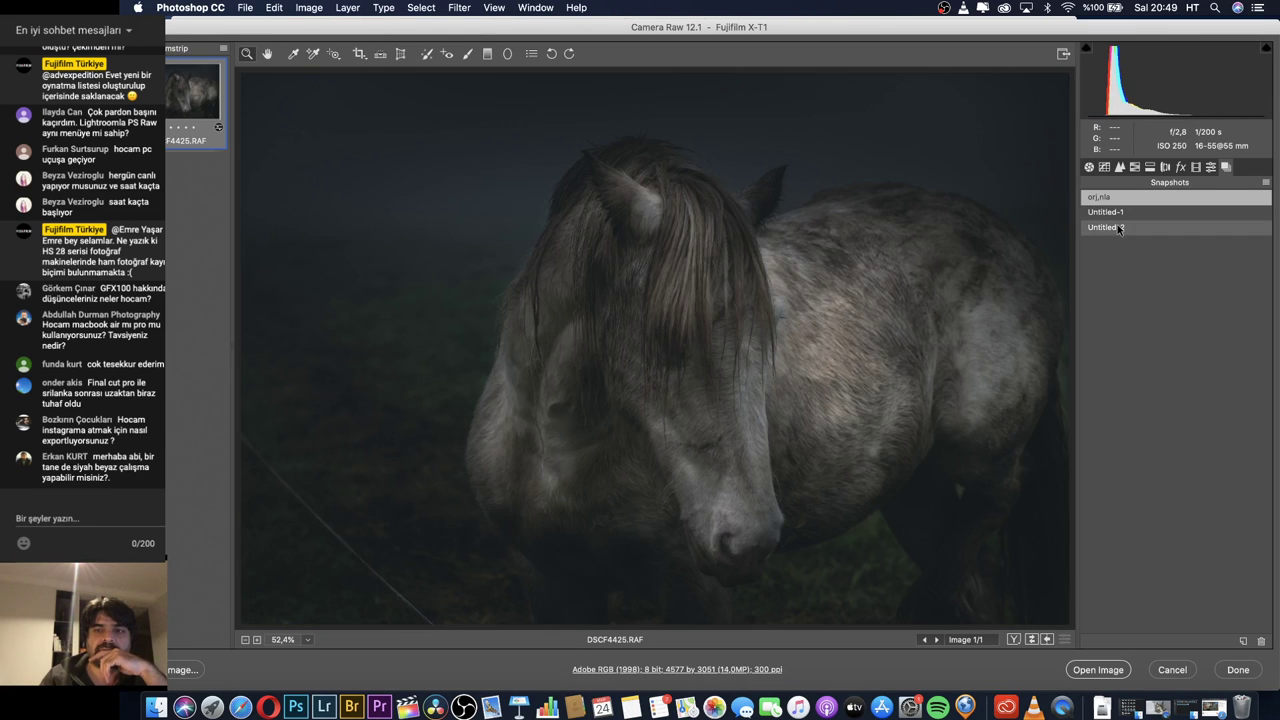
Reapply the dark Untitled-2 snapshot grade.
left_click(1117, 225)
left_click(1110, 197)
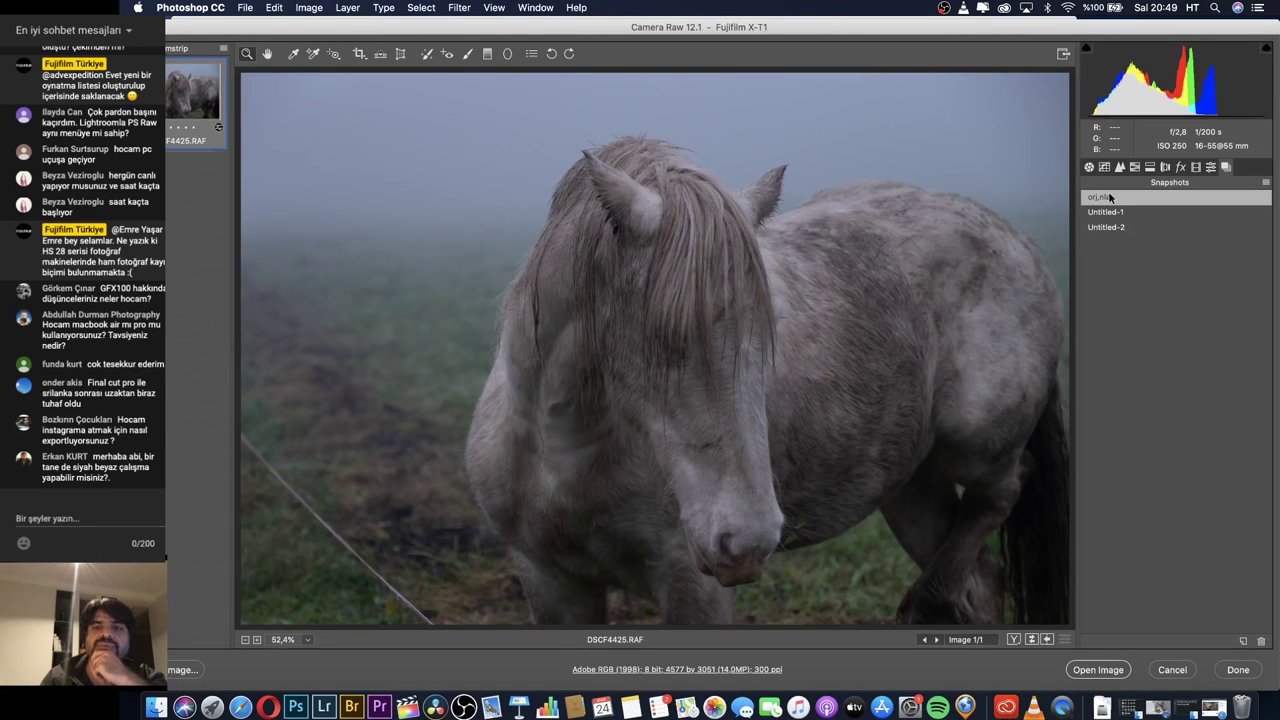
left_click(1120, 227)
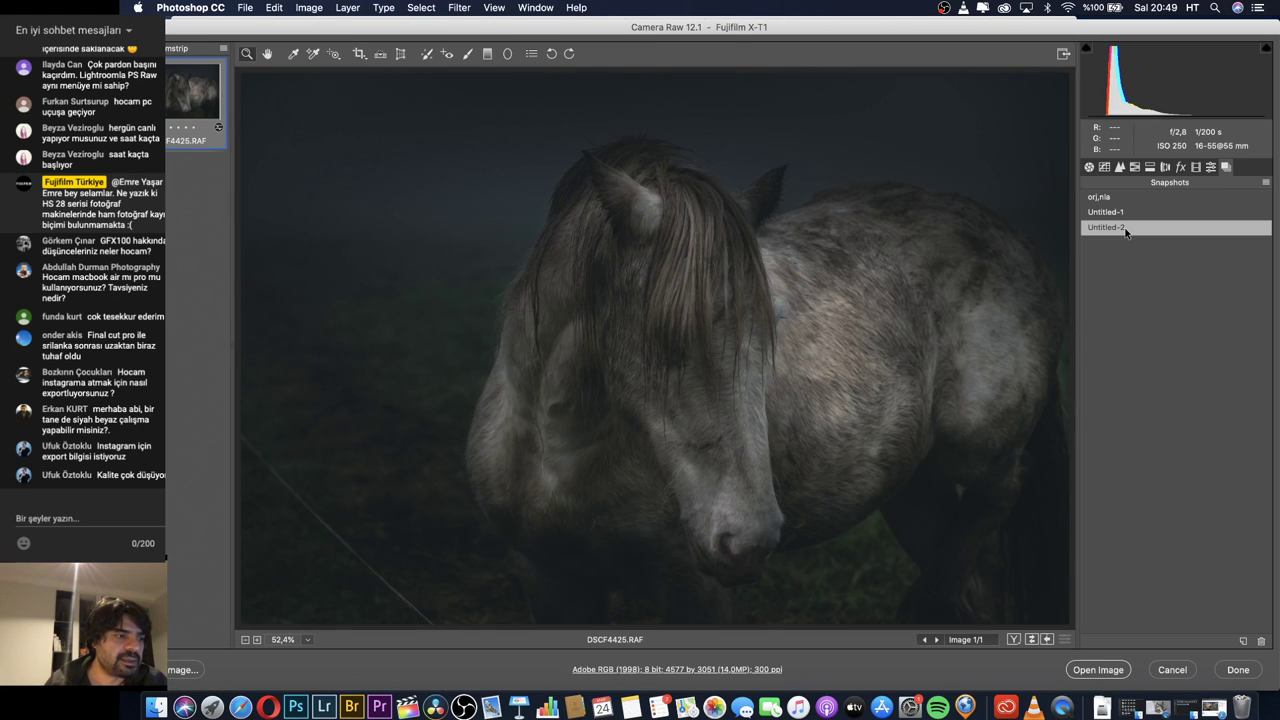
In HSL, warm yellow and orange saturation, mute the greens, then set hue Yellows −67, Greens −86.
left_click(1126, 229)
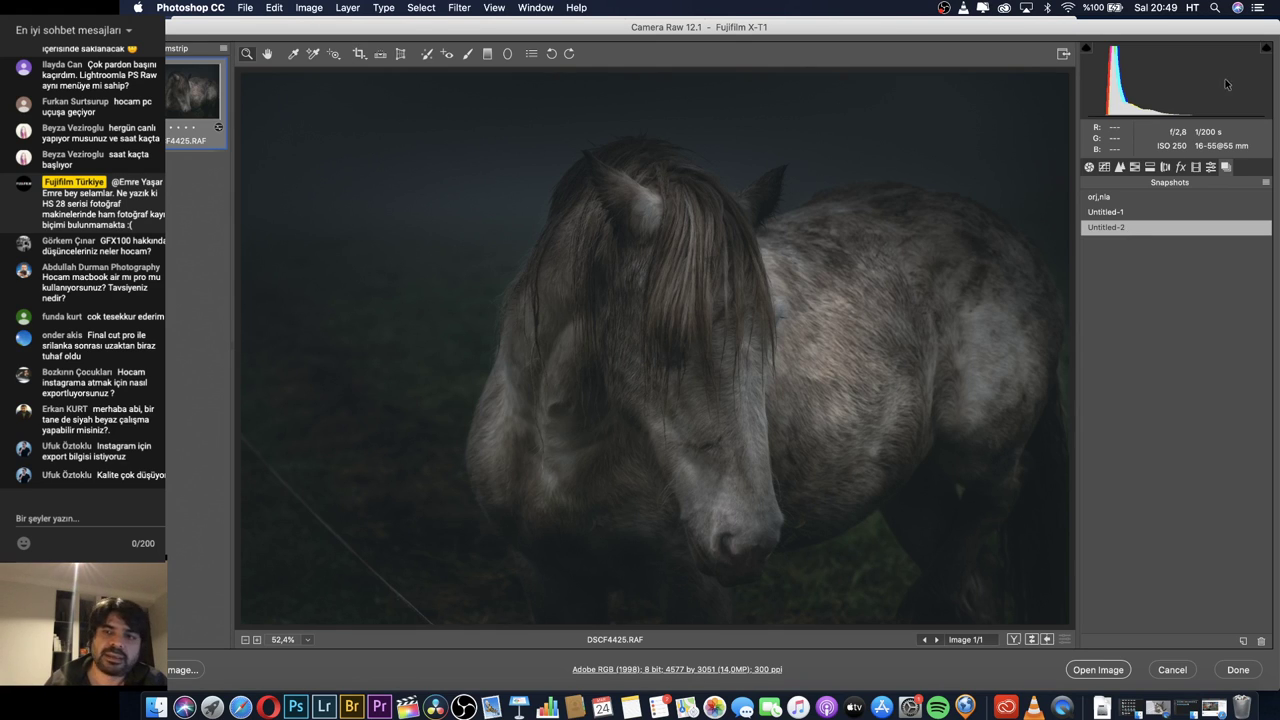
left_click(1135, 168)
left_click(1137, 204)
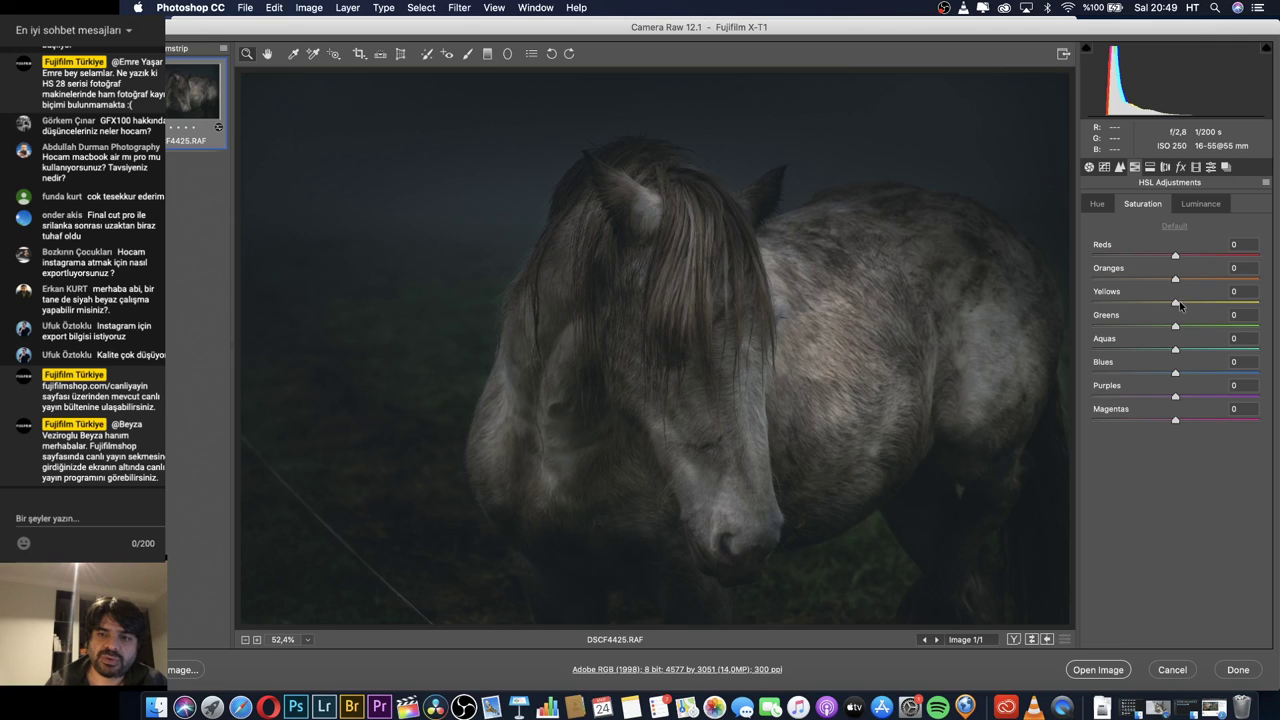
left_click_drag(1177, 303, 1197, 257)
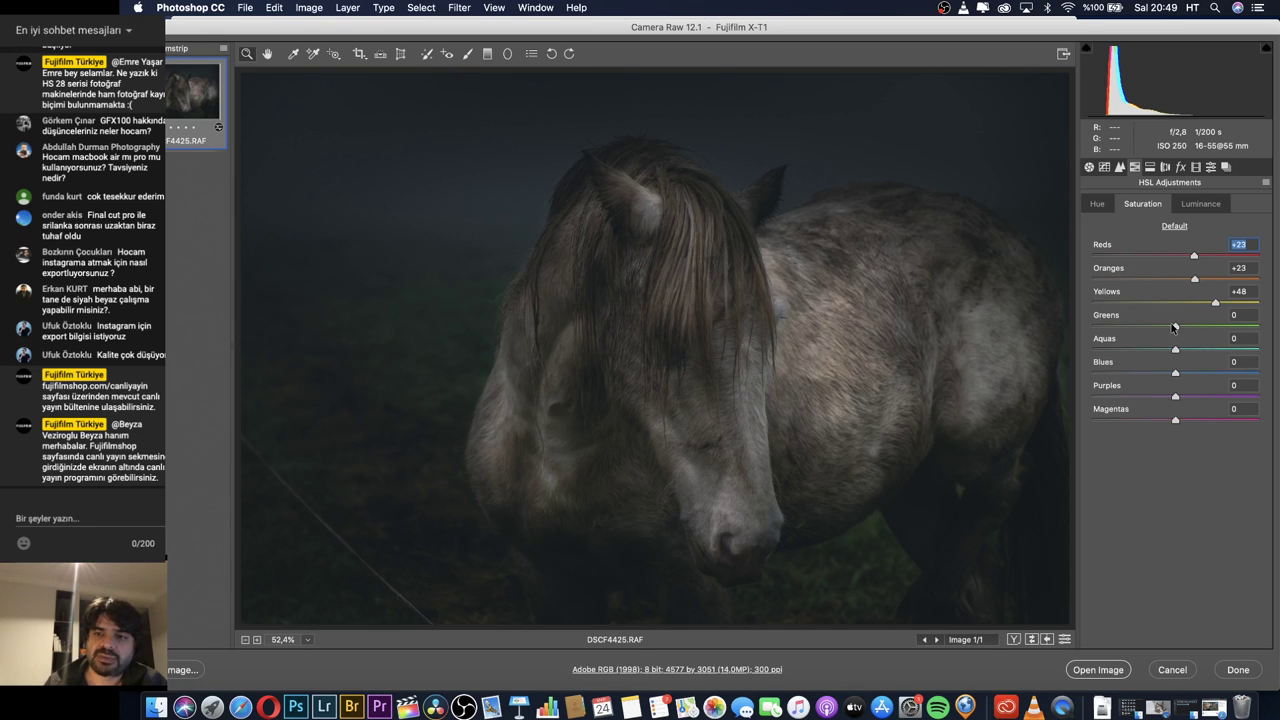
mouse_move(1175, 327)
left_mouse_down()
mouse_move(1097, 328)
mouse_move(1199, 353)
mouse_move(1159, 354)
mouse_move(1159, 330)
mouse_move(1093, 303)
mouse_move(1075, 317)
mouse_move(1196, 319)
mouse_move(1134, 320)
mouse_move(1150, 323)
mouse_move(1100, 305)
mouse_move(1165, 305)
mouse_move(1066, 327)
mouse_move(1104, 344)
mouse_move(1219, 348)
mouse_move(1138, 353)
mouse_move(1175, 350)
left_mouse_up()
left_click(1097, 200)
left_click_drag(1168, 302, 1125, 316)
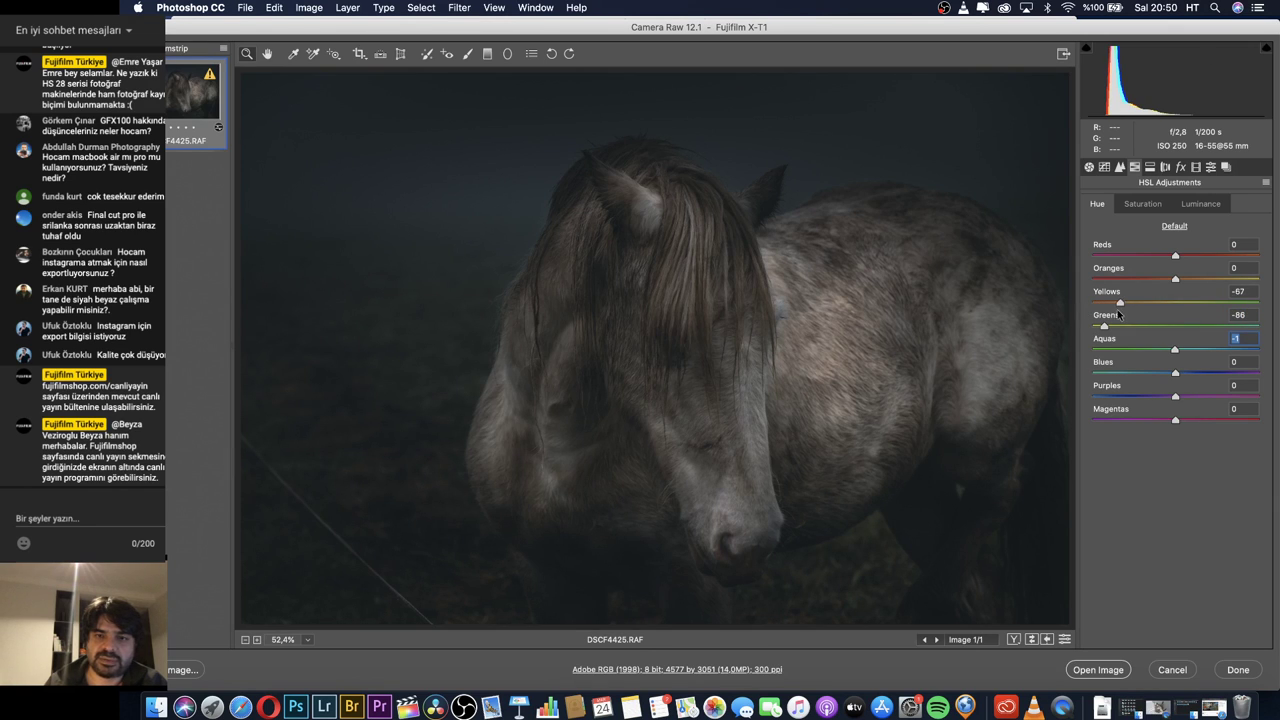
Set HSL luminance to Yellows −13, Greens −10 and Blues −3.
left_click(1205, 203)
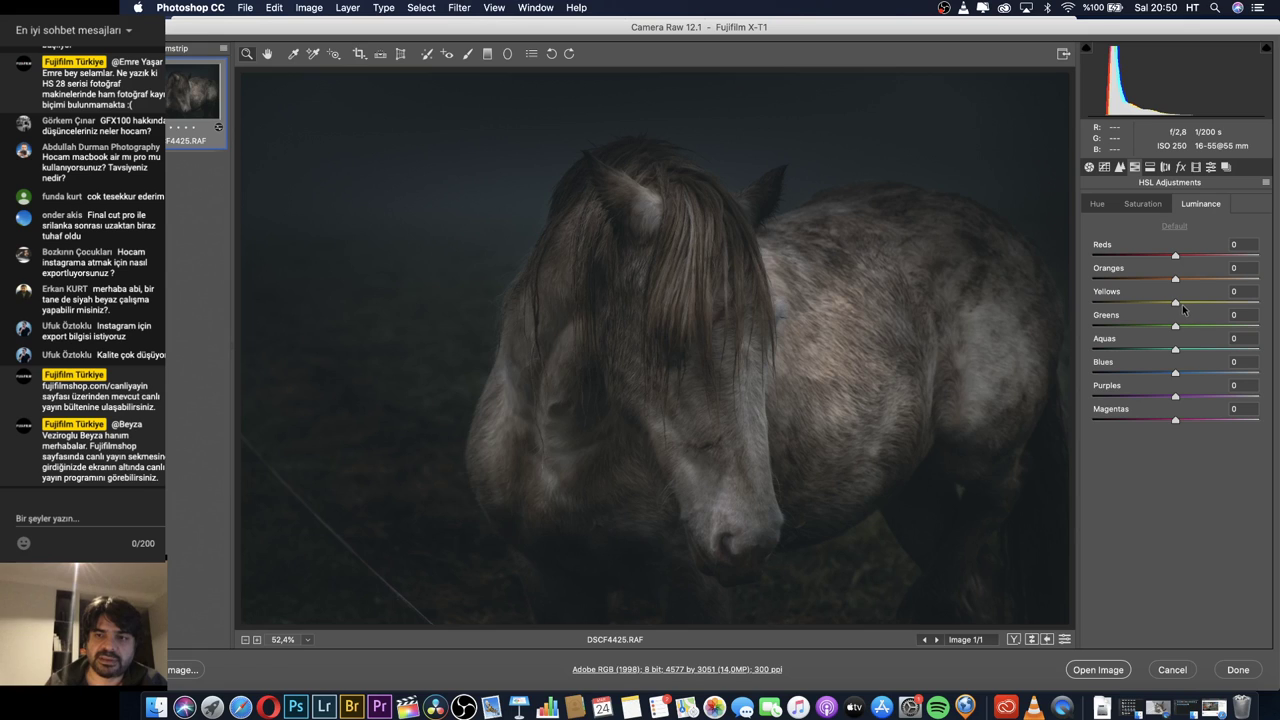
left_click_drag(1176, 303, 1167, 328)
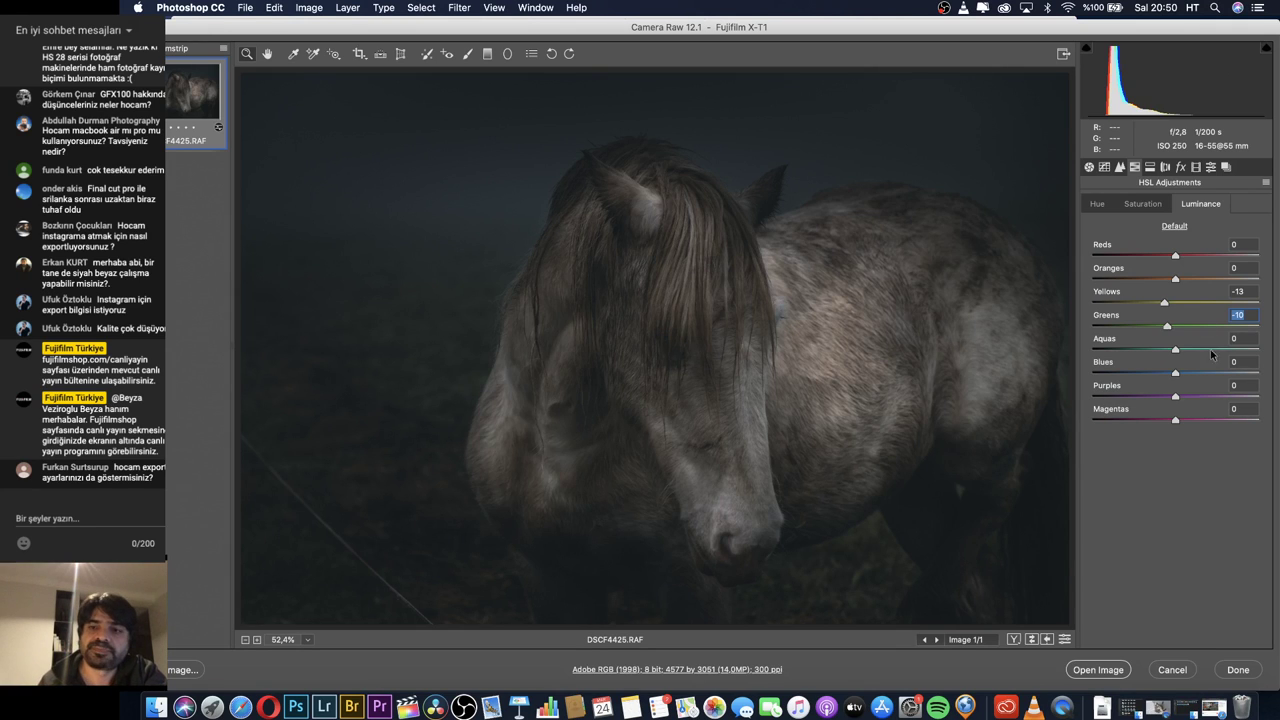
left_click(1177, 374)
left_click(1174, 375)
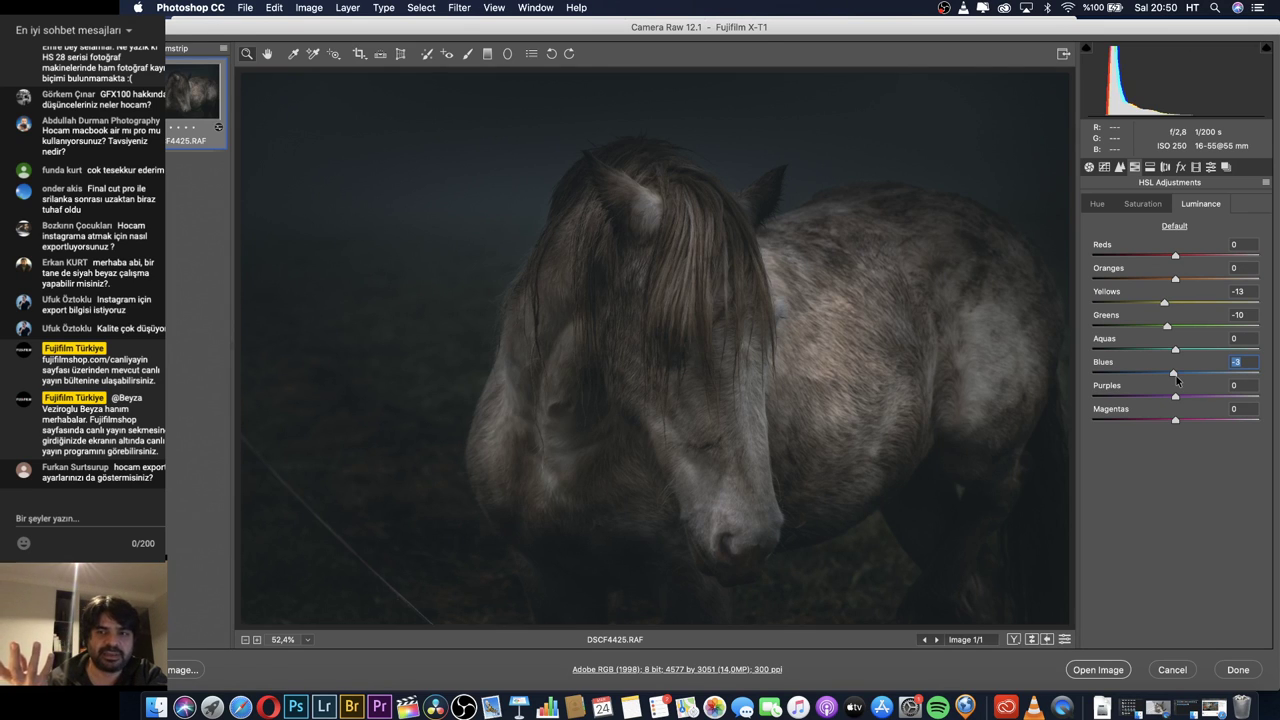
left_click(1089, 167)
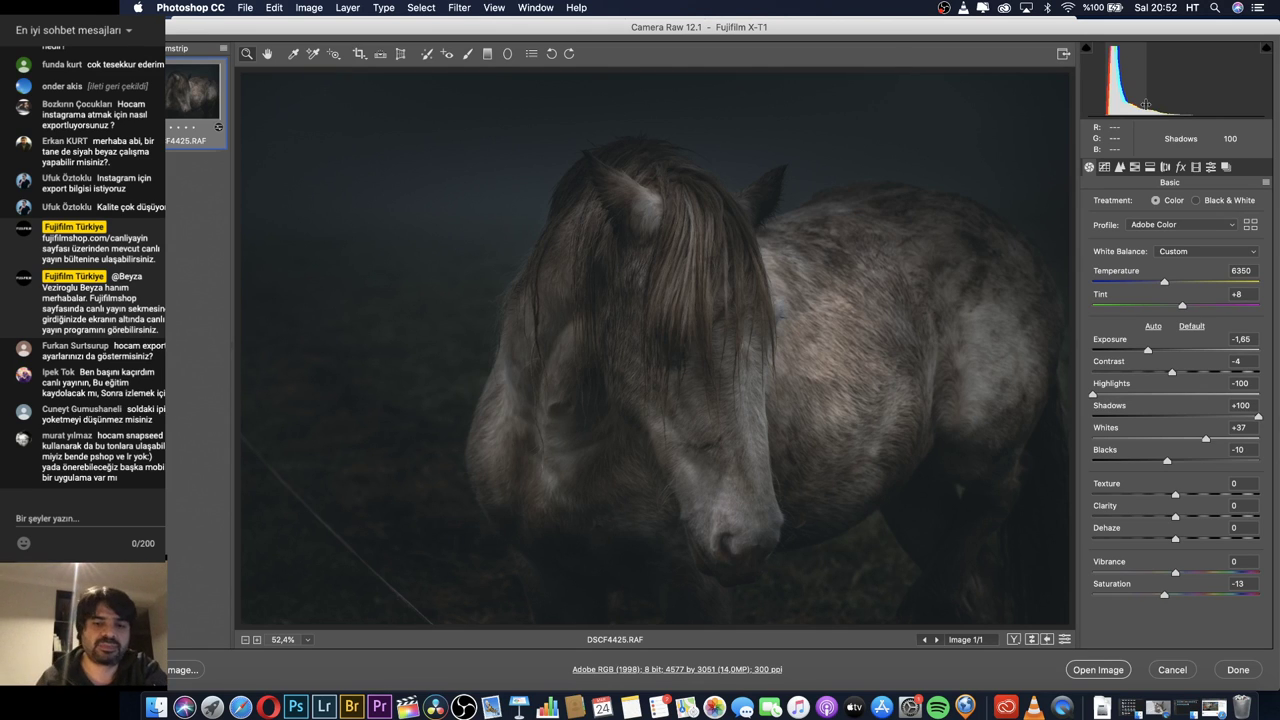
In Snapshots, view the bright foggy orj,nla original, then switch to Untitled-2.
left_click(1212, 167)
left_click(1227, 167)
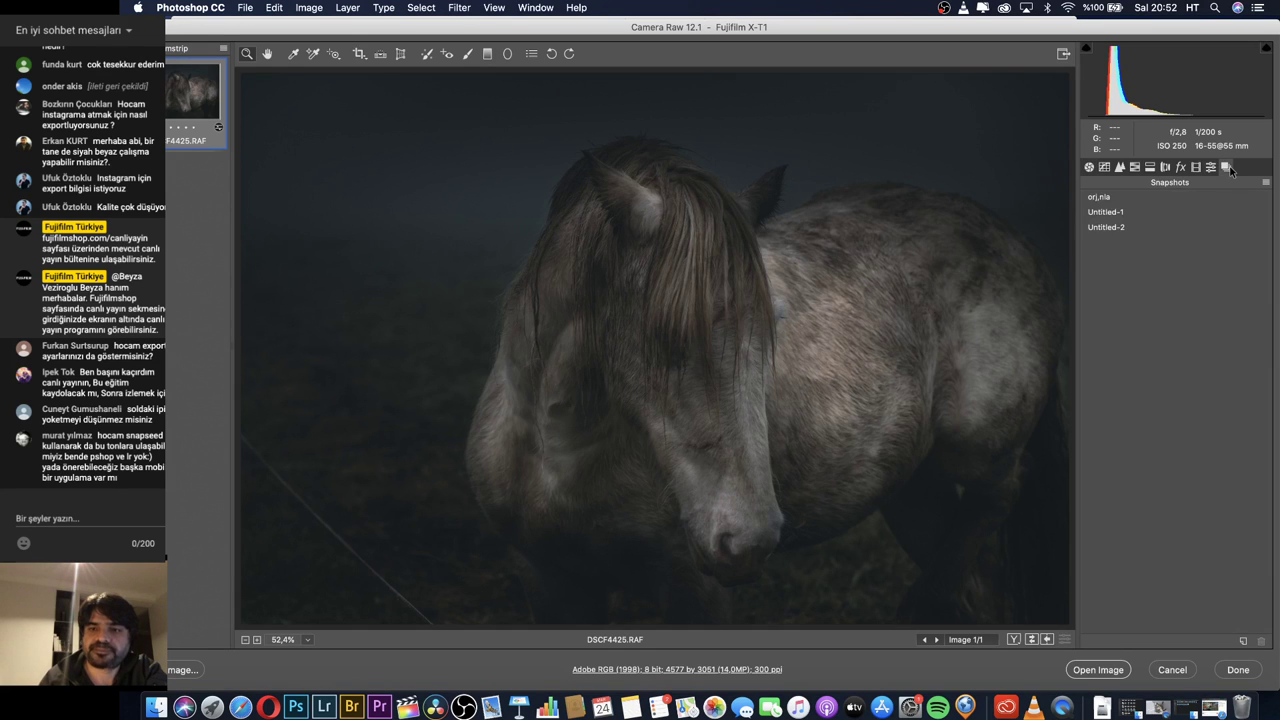
left_click(1116, 210)
left_click(1111, 199)
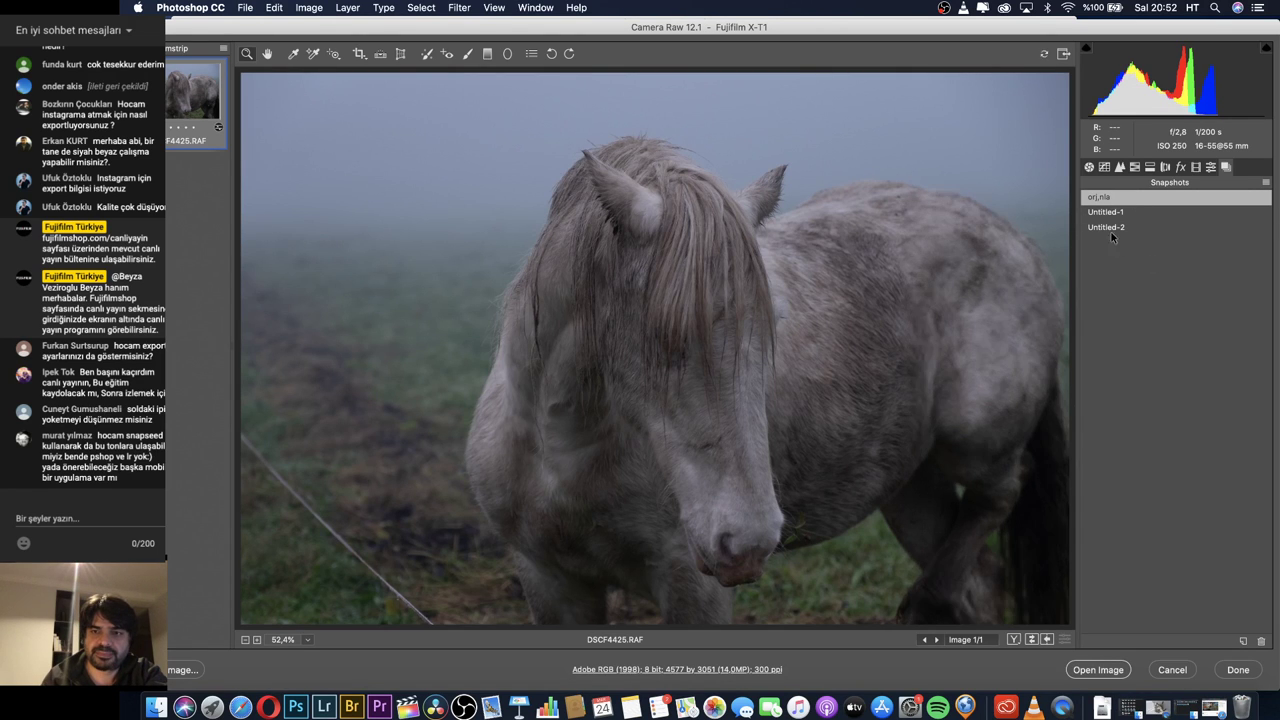
left_click(1109, 228)
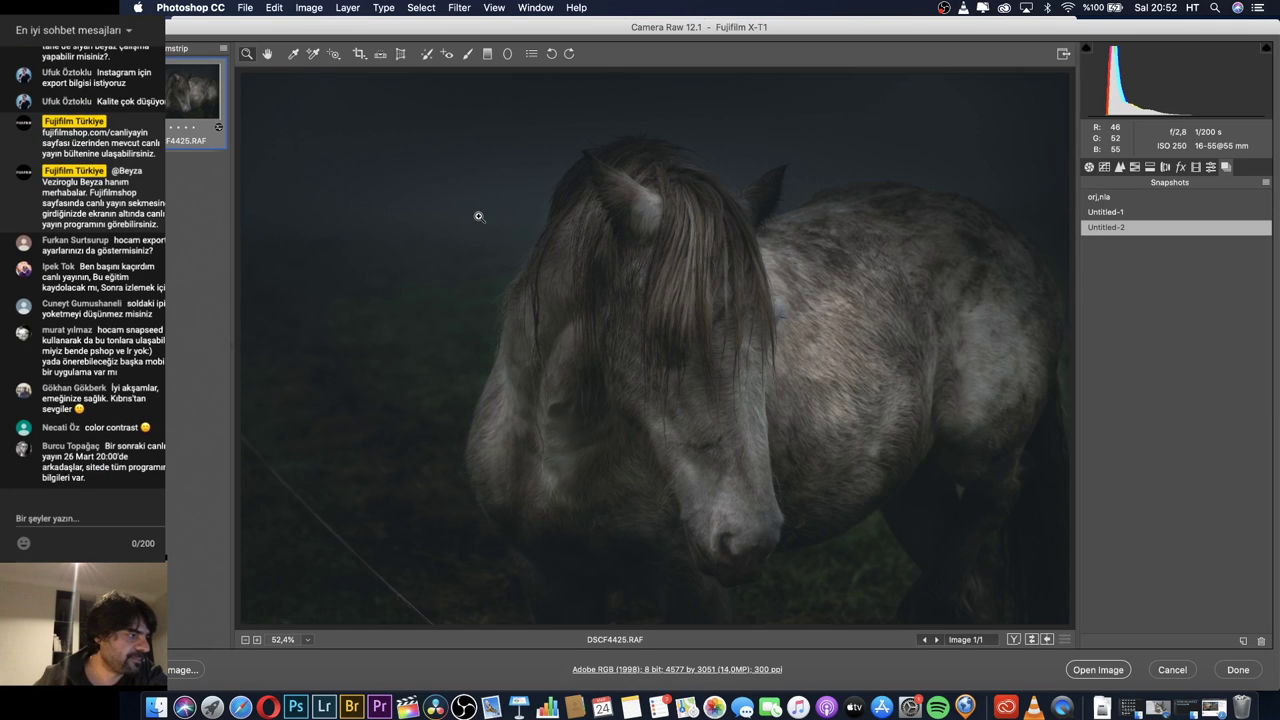
left_click(180, 669)
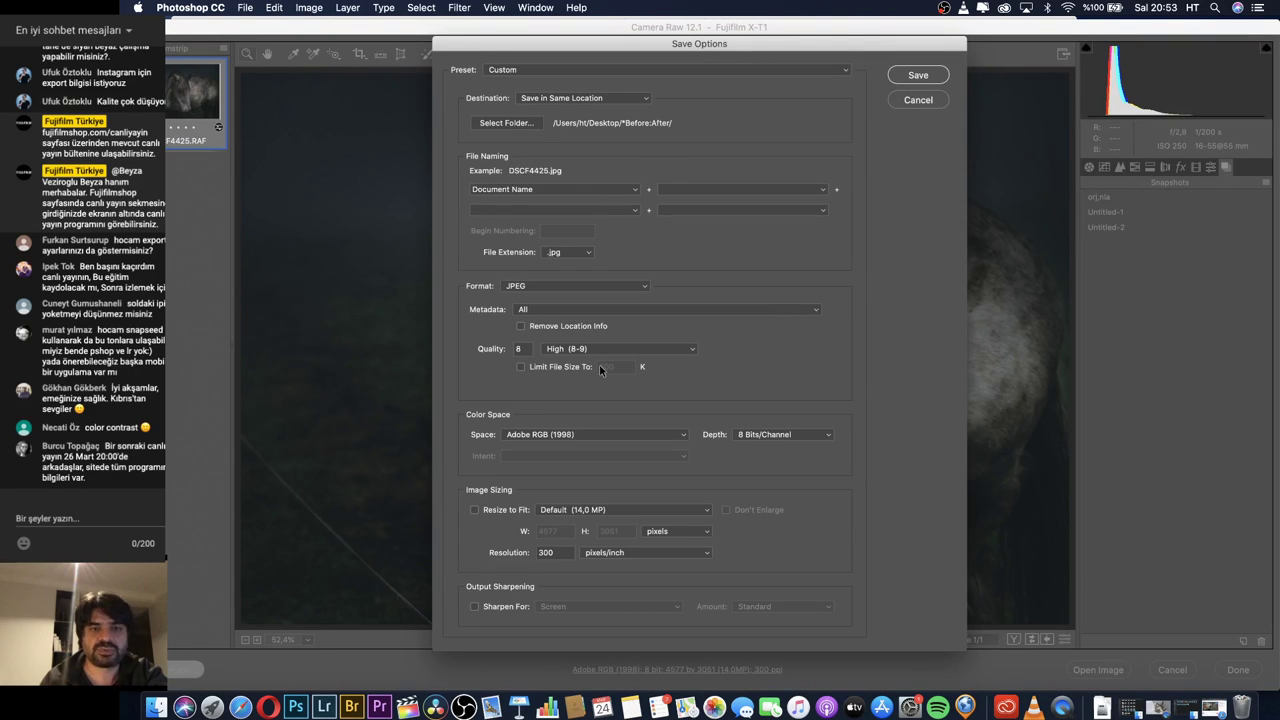
left_click(519, 348)
type("12")
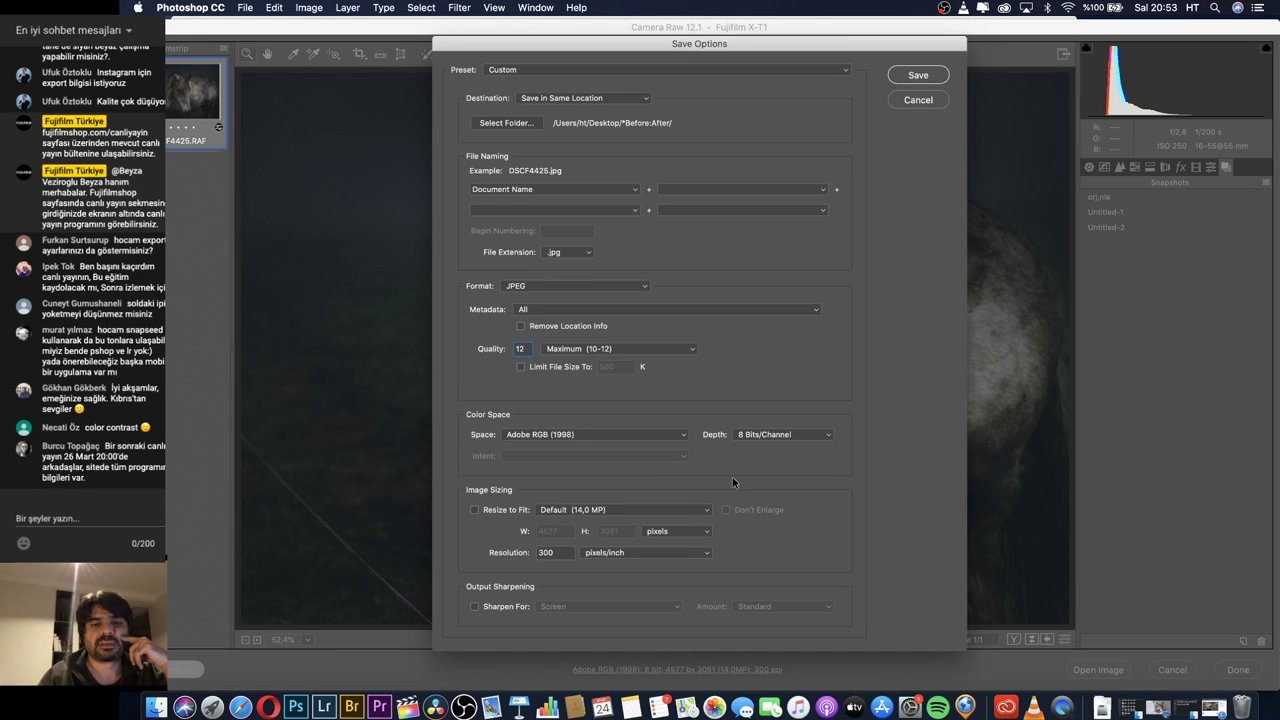
left_click(630, 434)
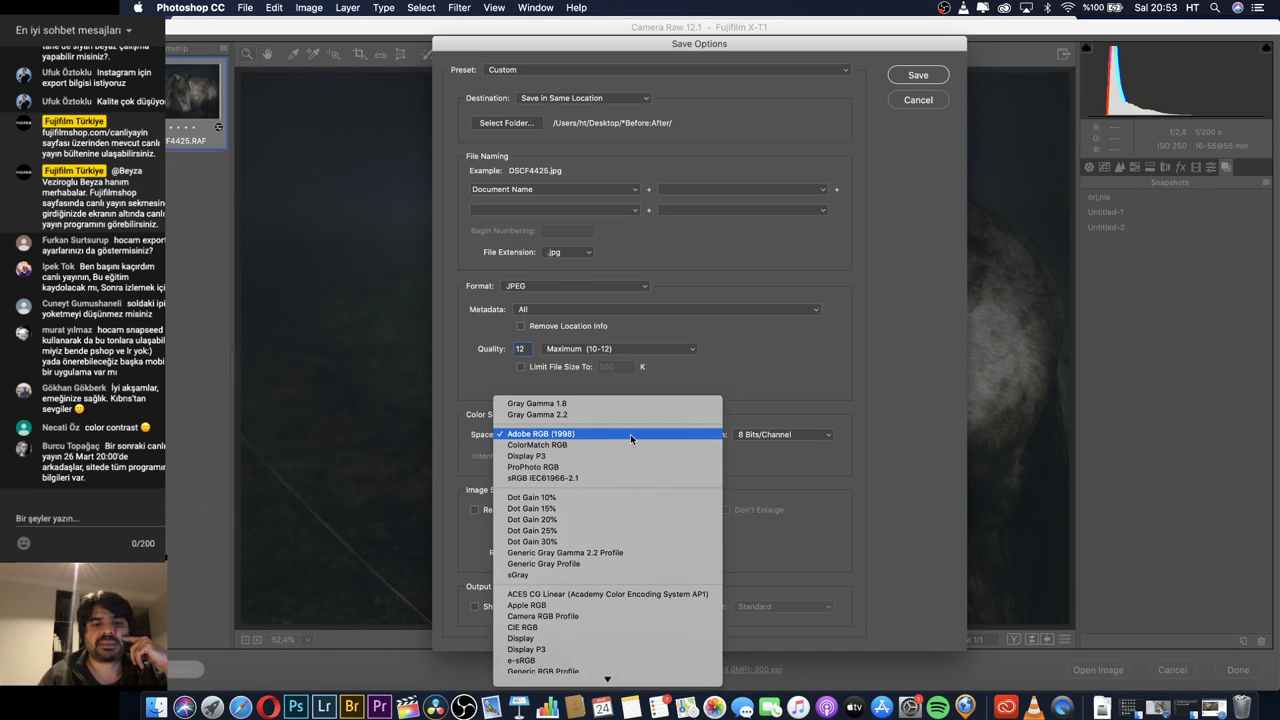
left_click(617, 477)
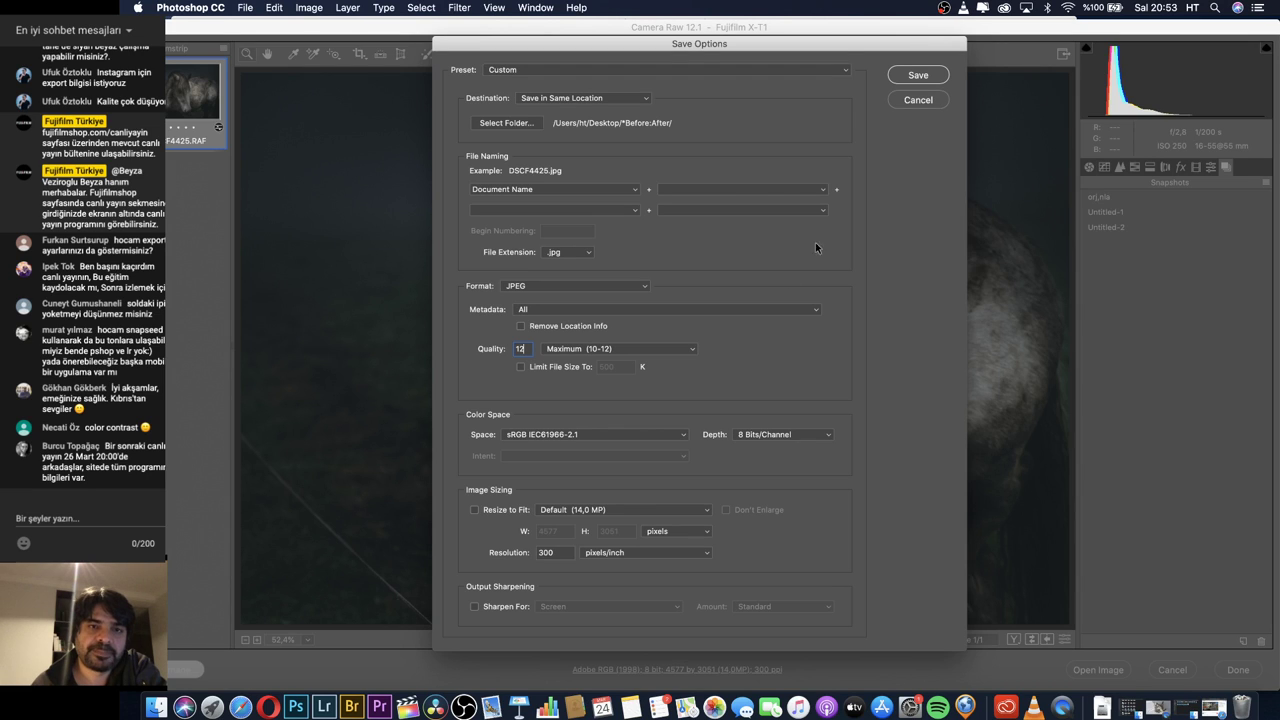
left_click(919, 101)
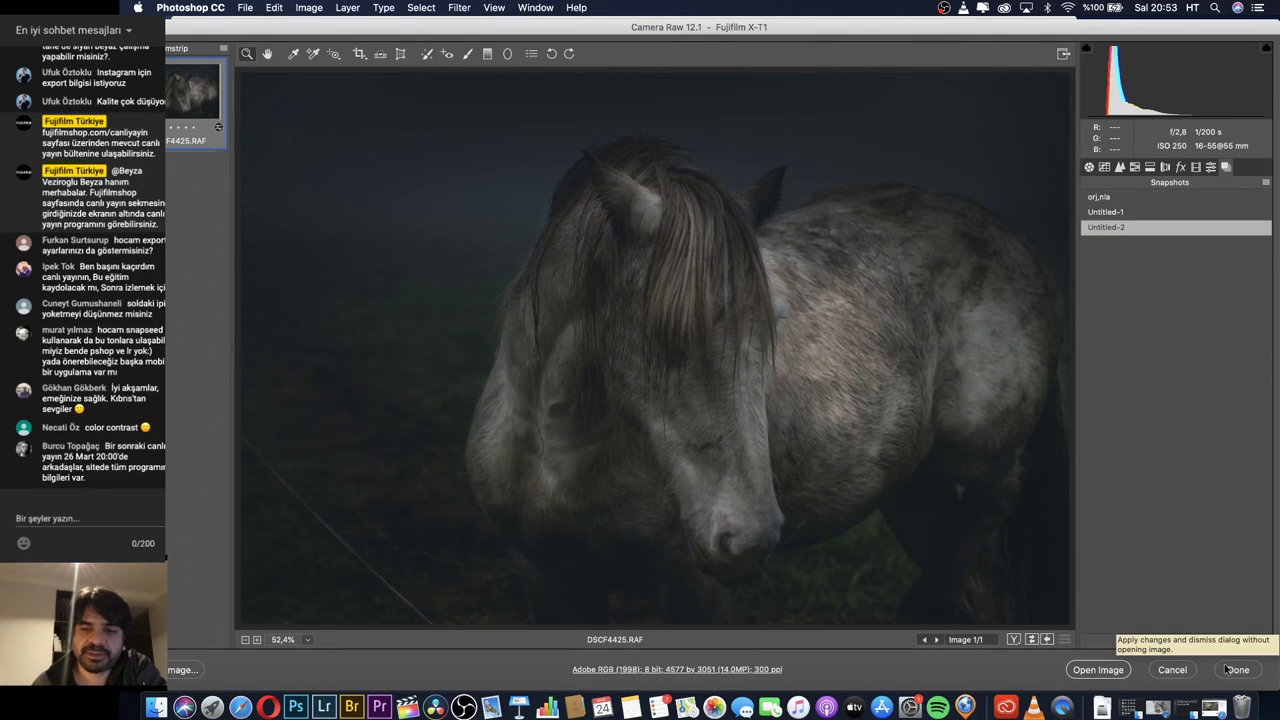
Leave Camera Raw without applying changes and bring the Finder window forward.
left_click(1173, 672)
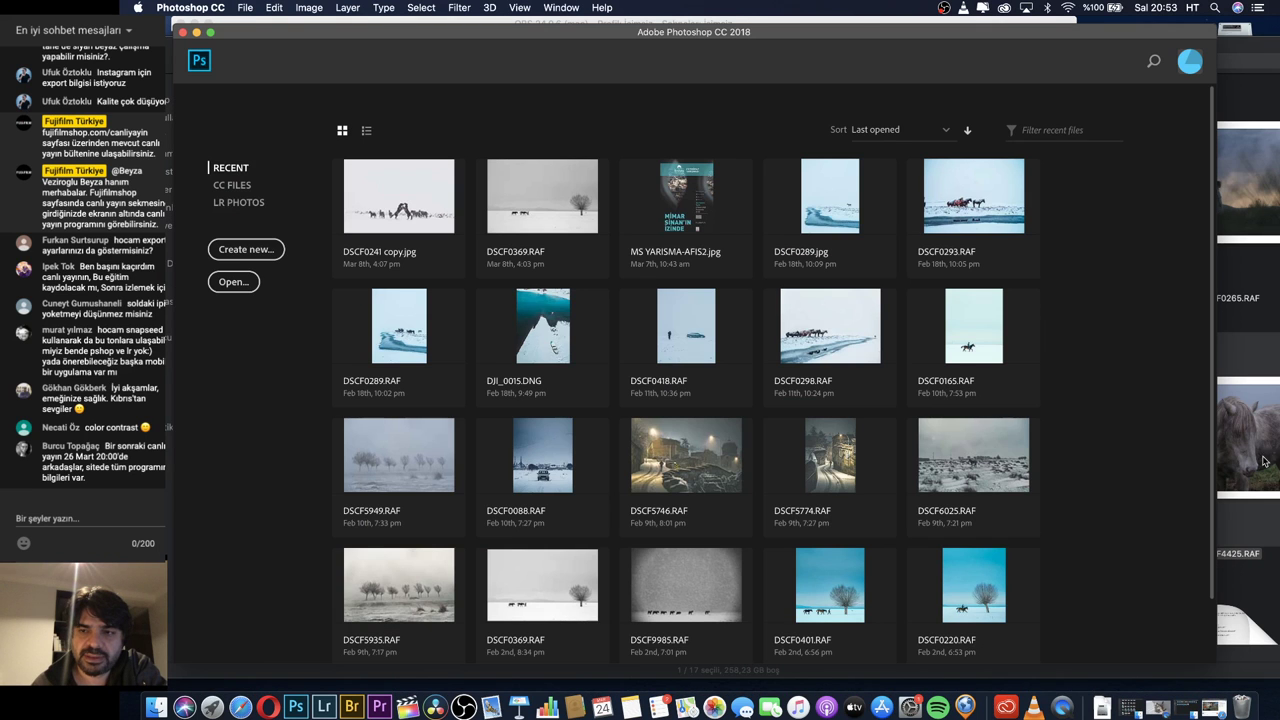
left_click(1266, 326)
left_click_drag(1035, 55, 981, 47)
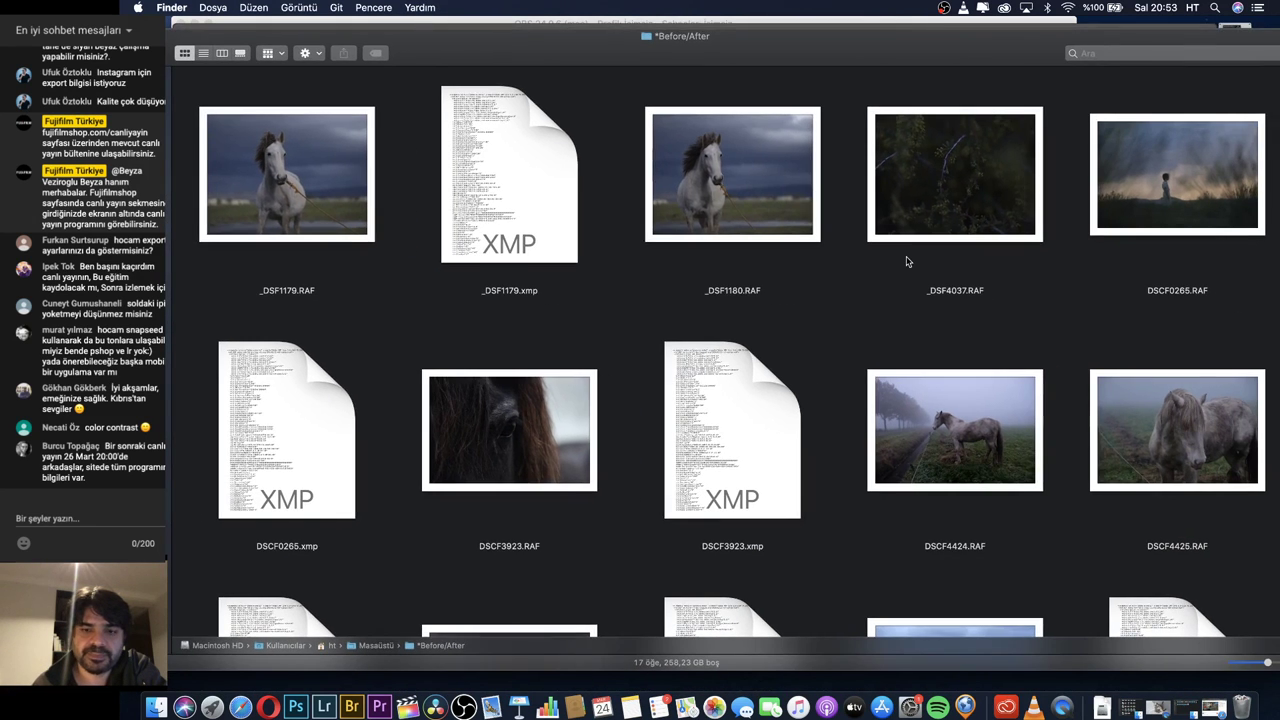
Browse the Before/After folder and select DSCF0265.RAF, the sunset silhouette.
scroll(908, 262, "down", 5)
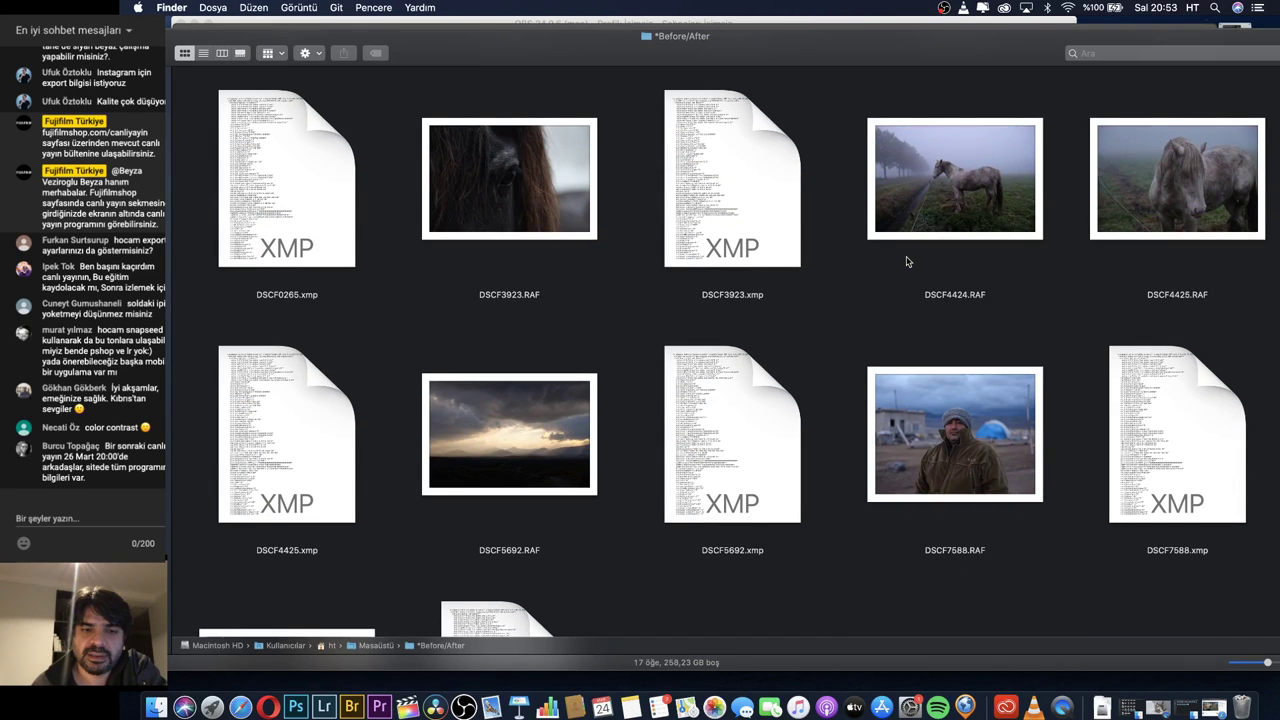
scroll(907, 262, "down", 3)
scroll(907, 262, "up", 3)
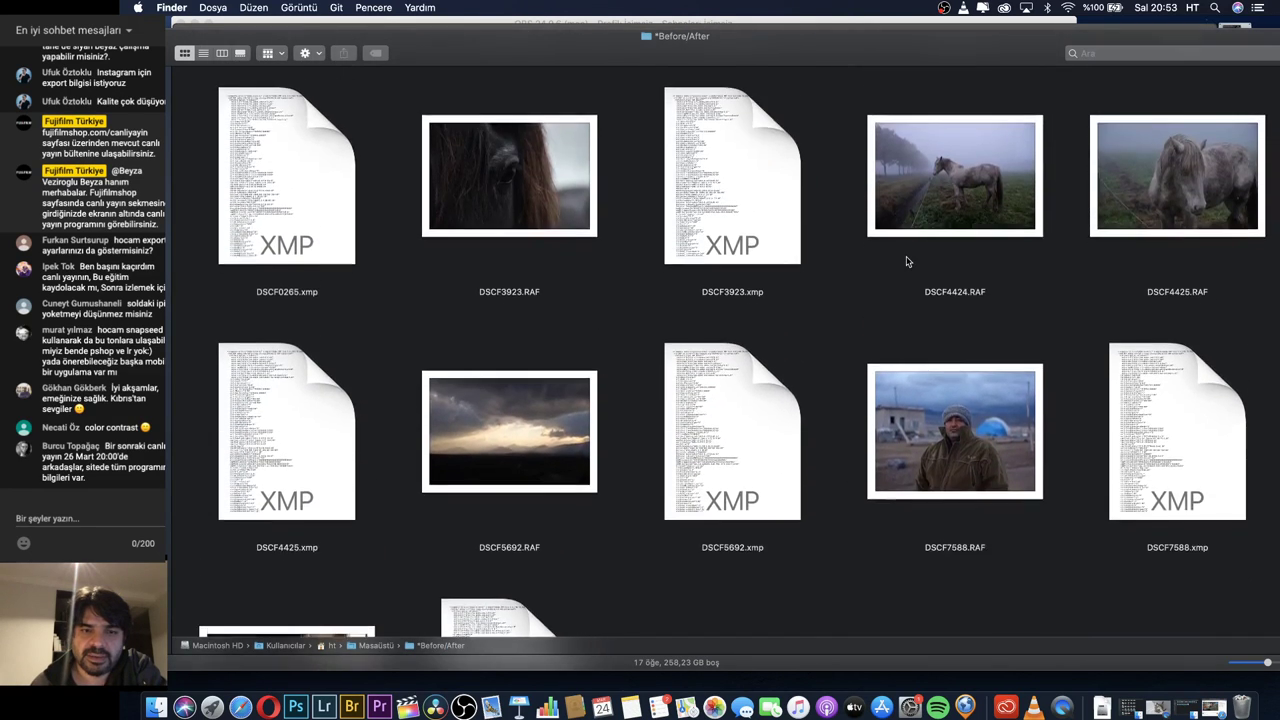
scroll(907, 262, "up", 5)
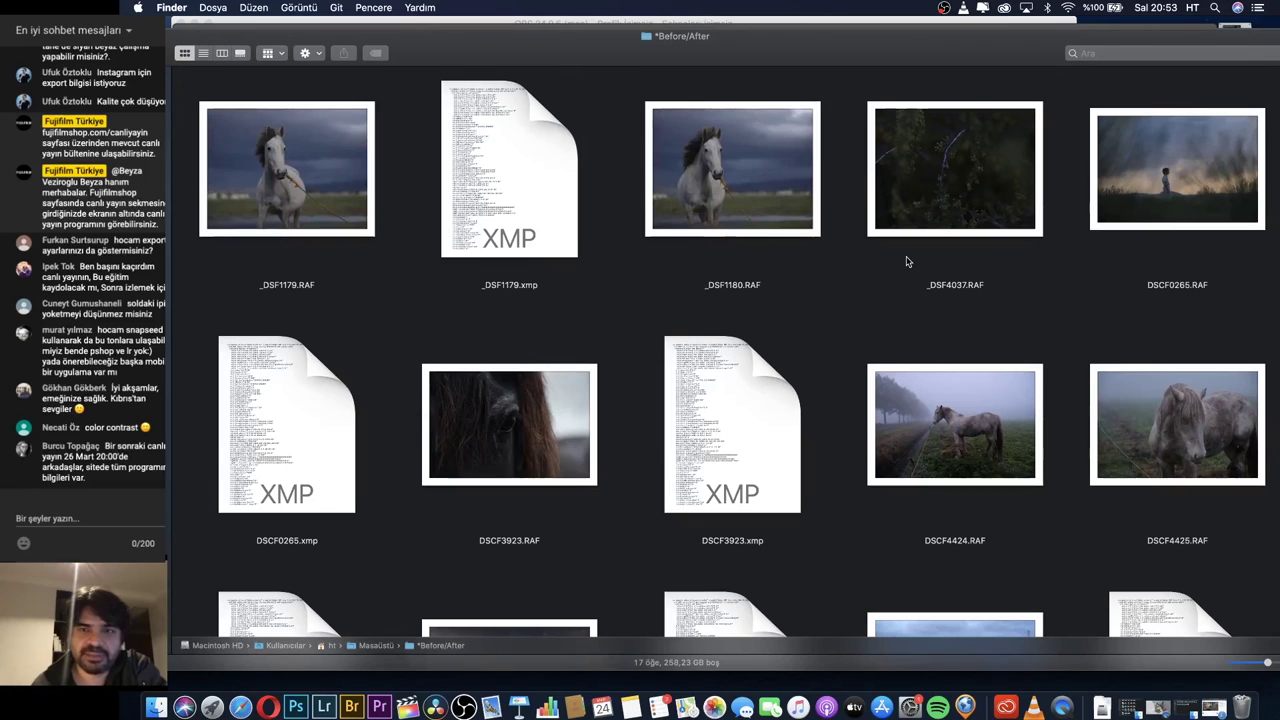
scroll(907, 262, "down", 2)
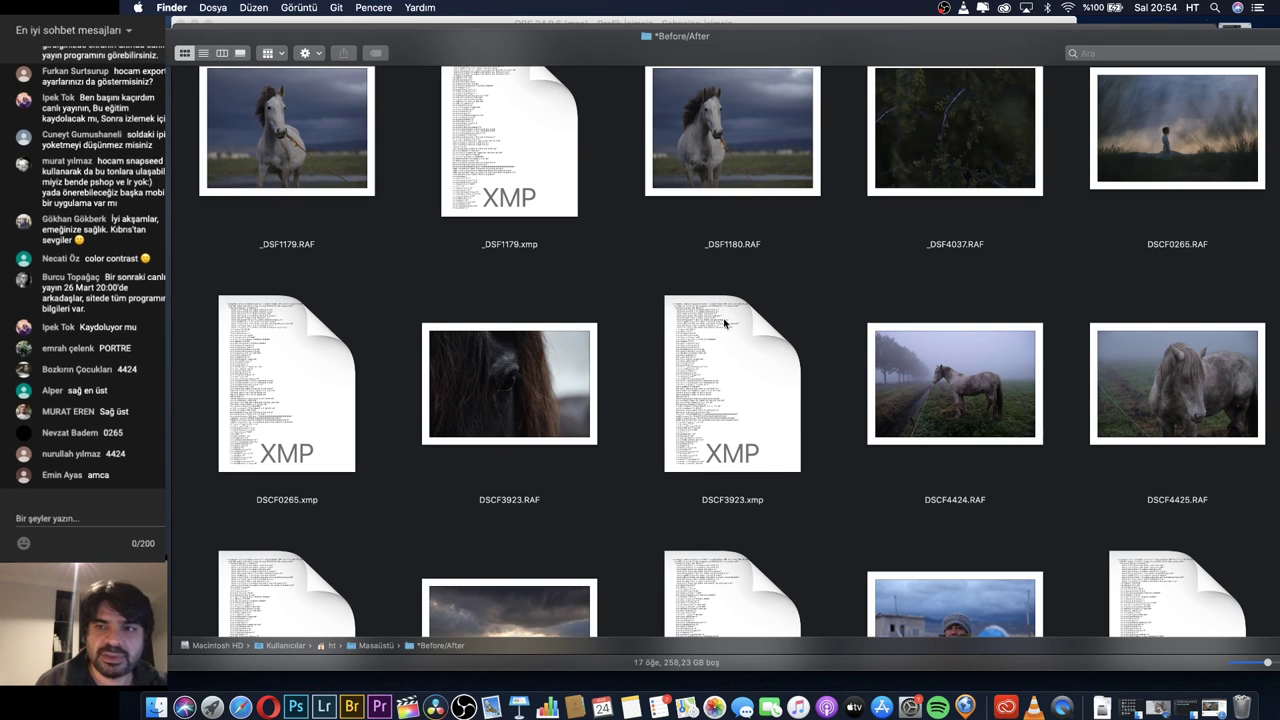
scroll(725, 323, "up", 2)
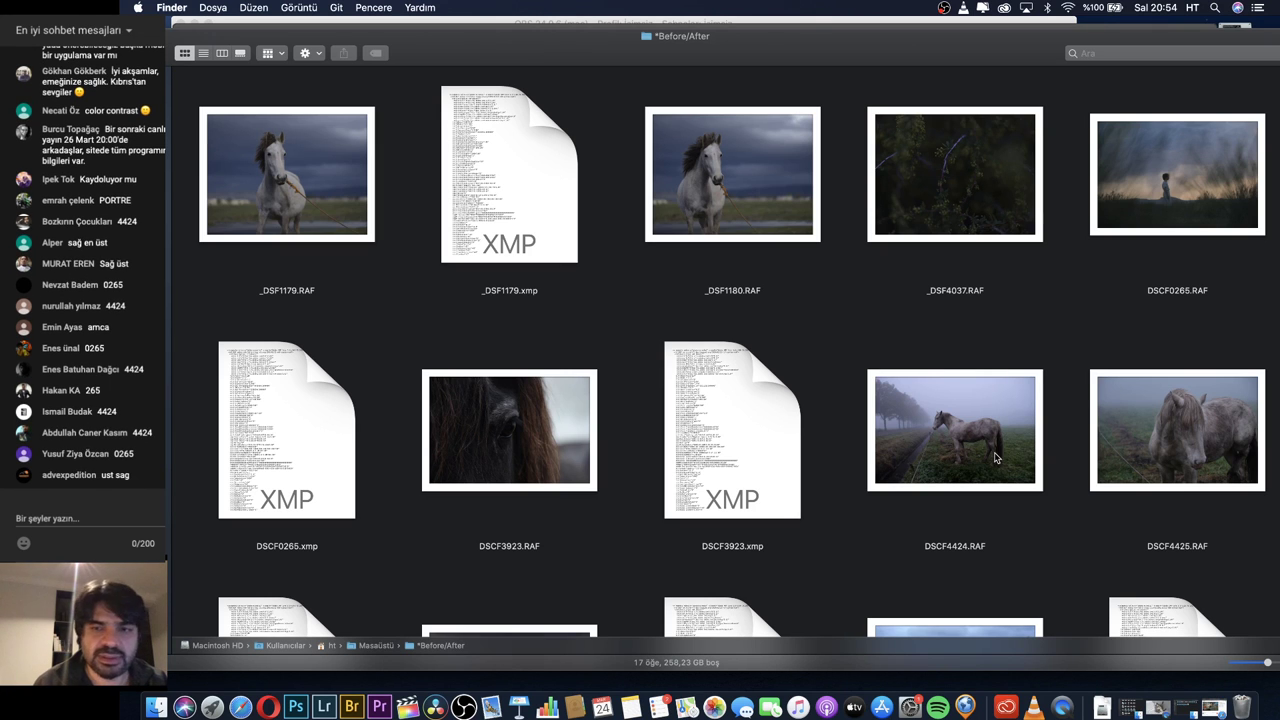
scroll(702, 383, "down", 3)
scroll(702, 383, "down", 3)
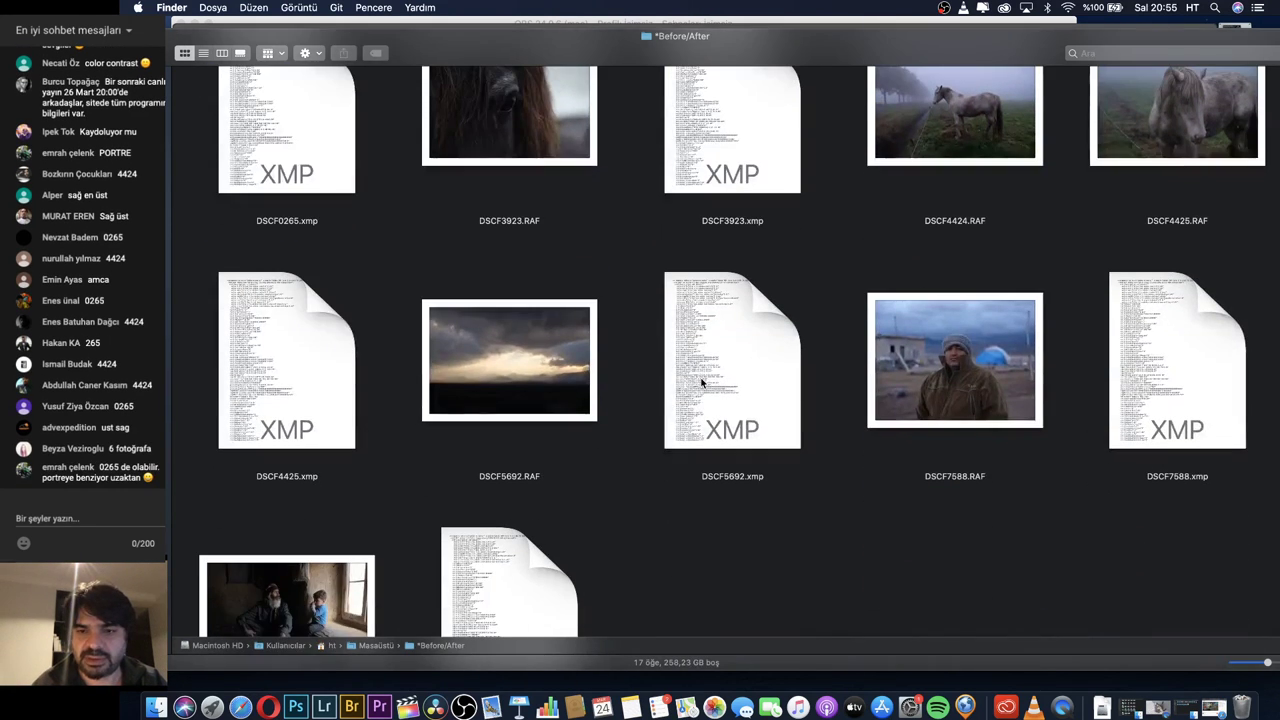
scroll(702, 383, "down", 3)
scroll(702, 383, "up", 5)
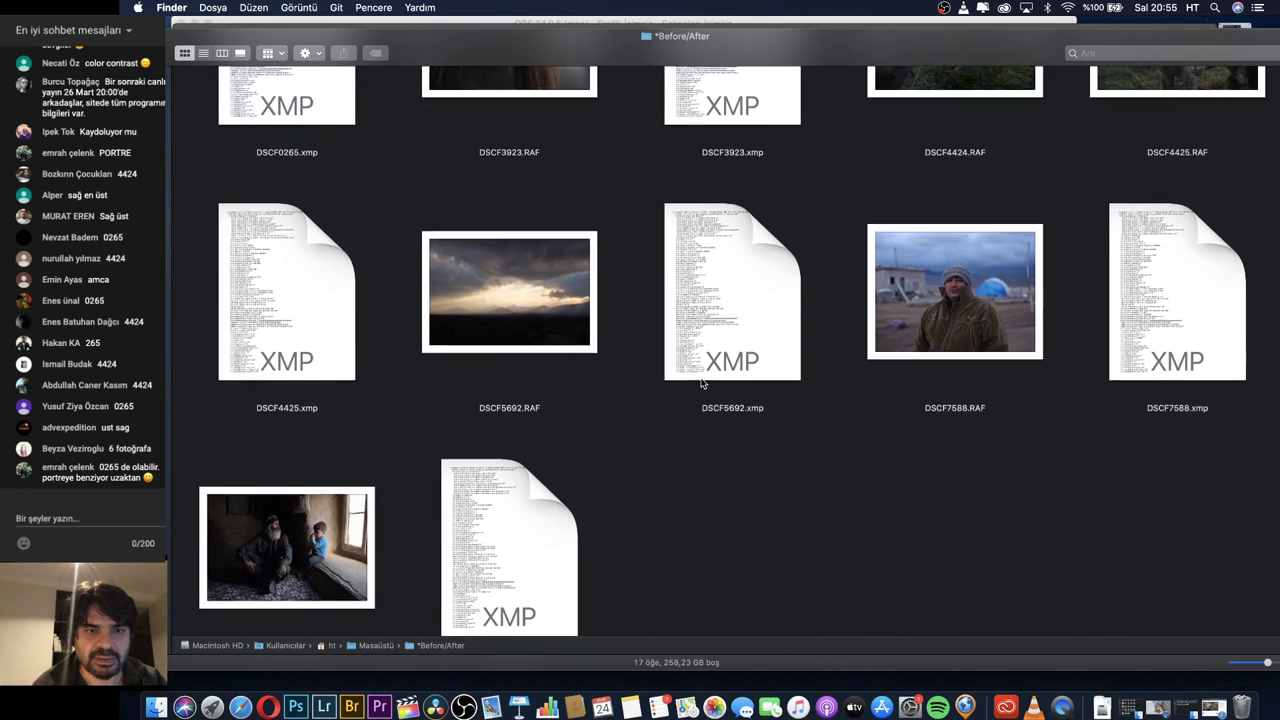
scroll(702, 383, "up", 1)
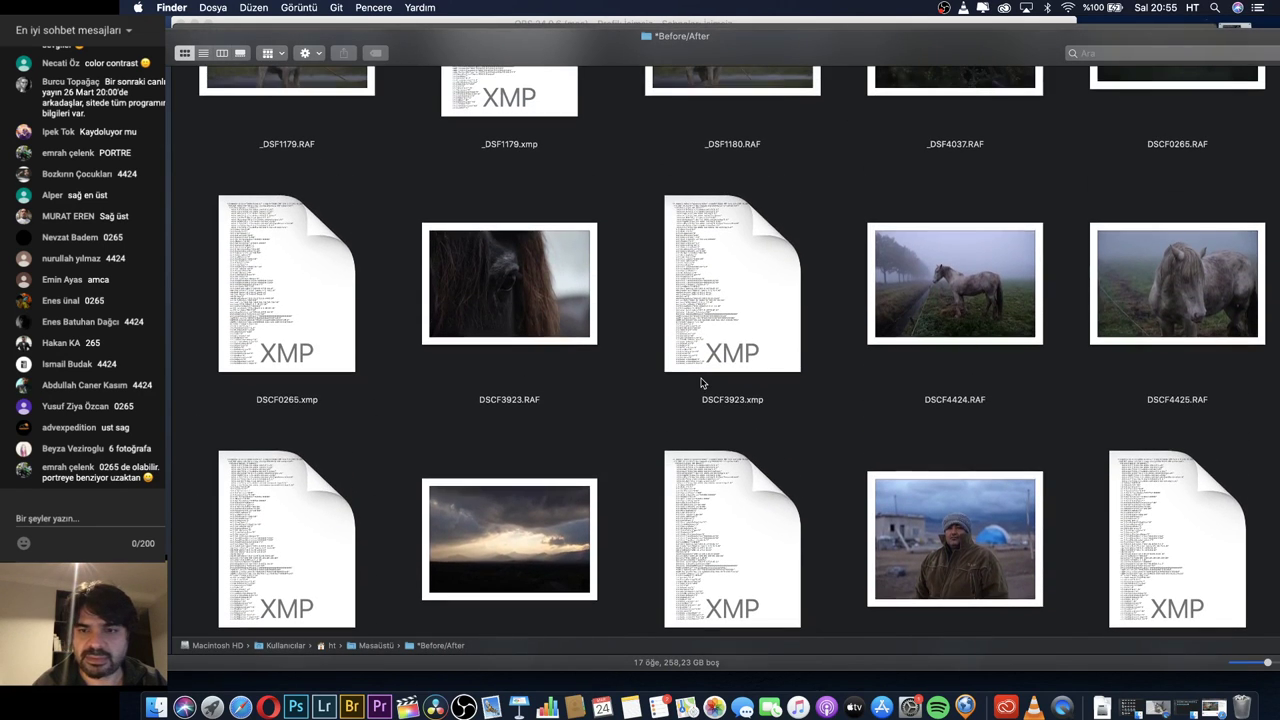
left_click(945, 285)
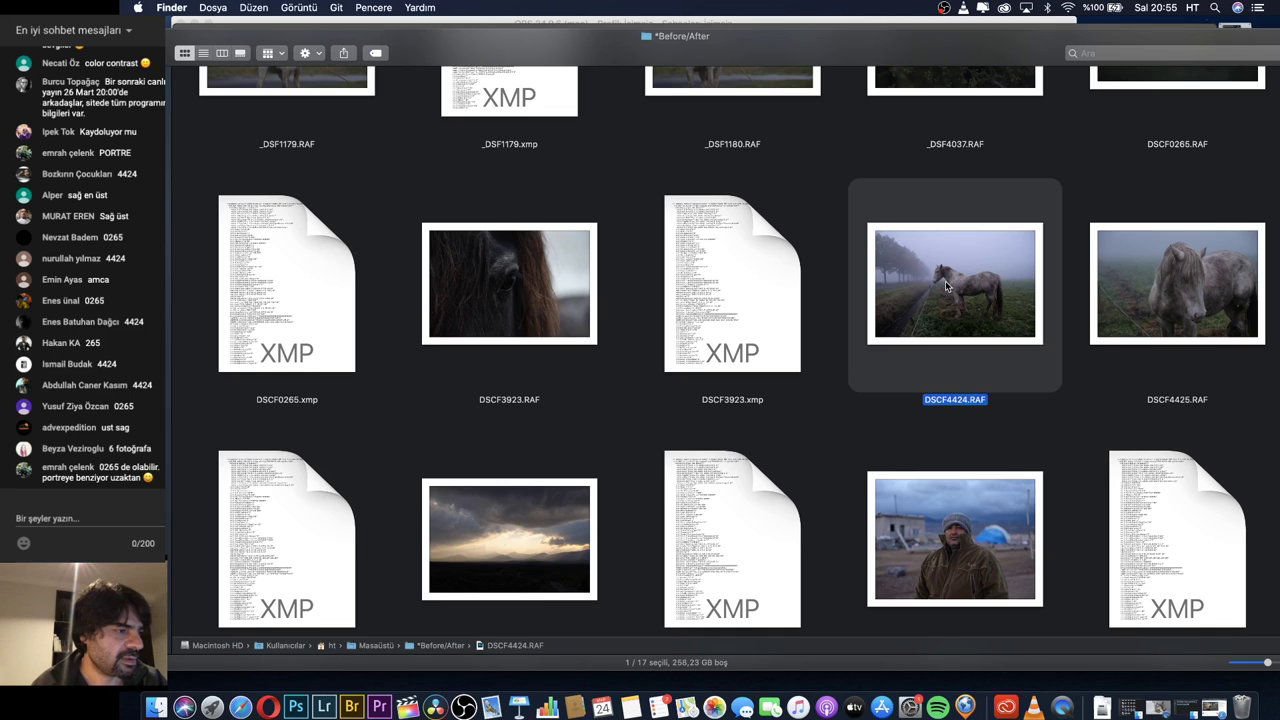
scroll(945, 287, "up", 2)
scroll(945, 287, "up", 1)
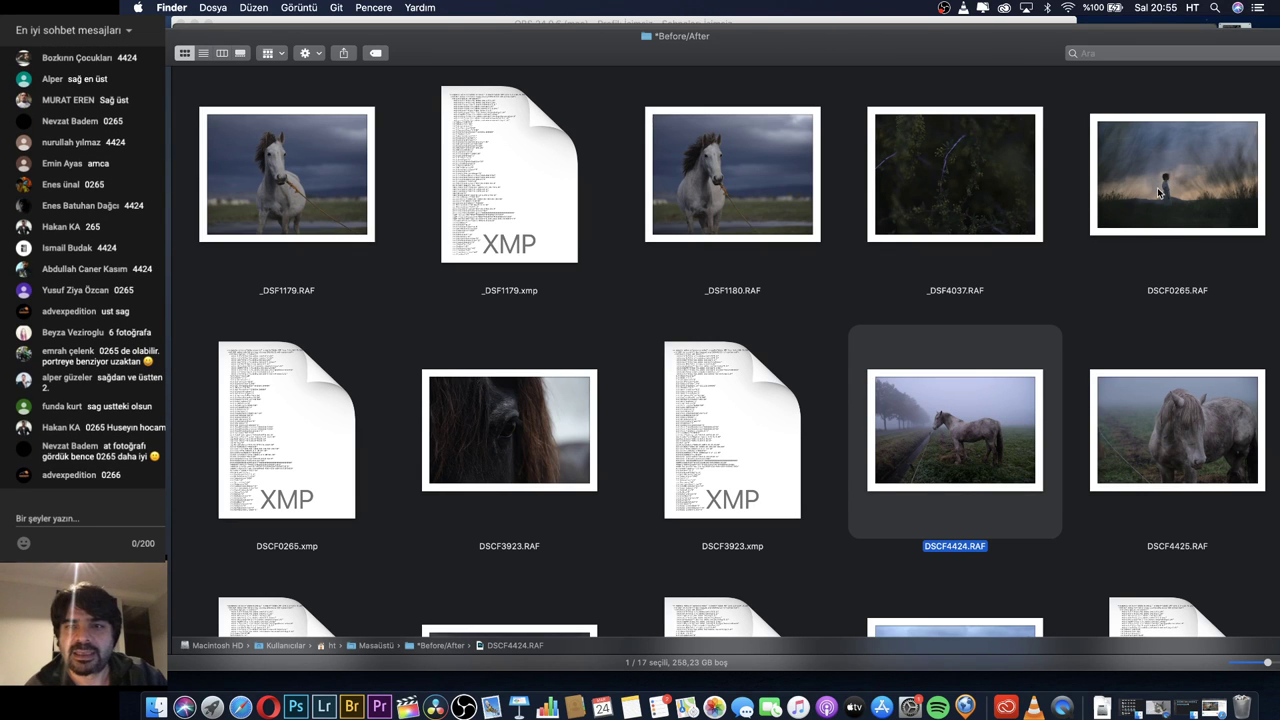
left_click(1156, 196)
Open DSCF0265.RAF in Camera Raw, restore its Basic sliders to defaults, and show Presets.
double_click(1156, 196)
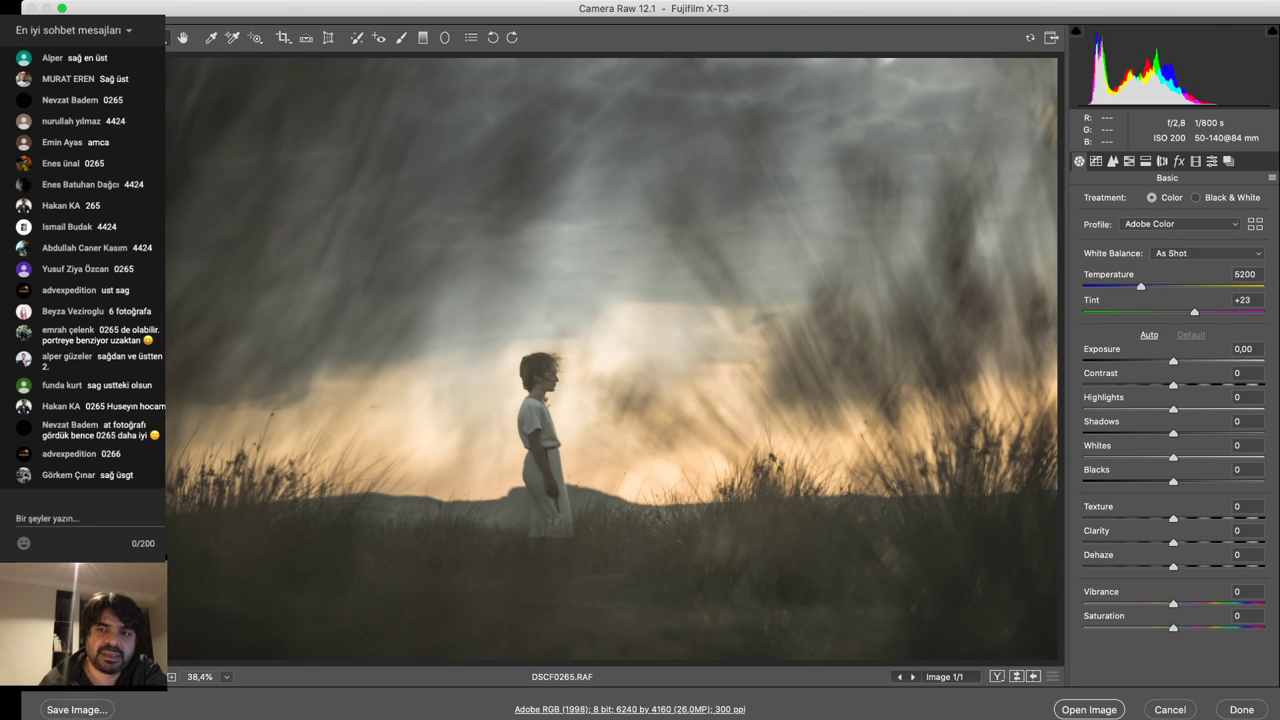
key("backslash")
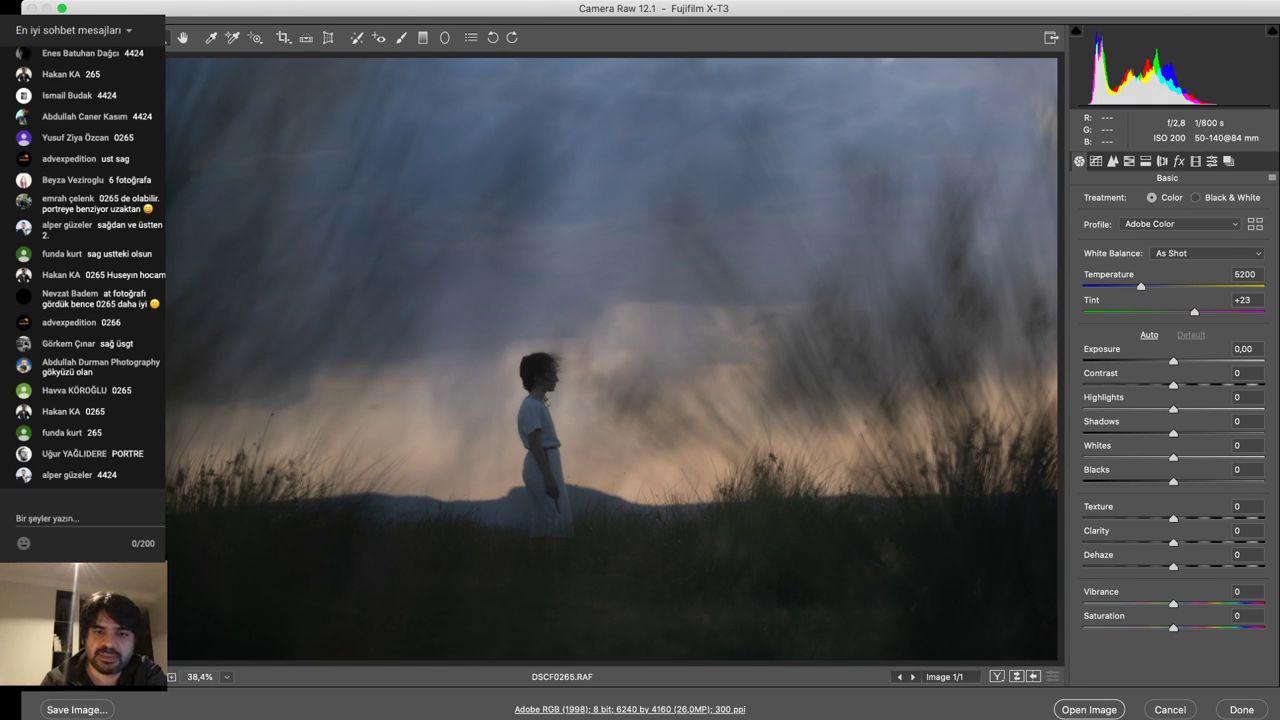
key("super+alt+v")
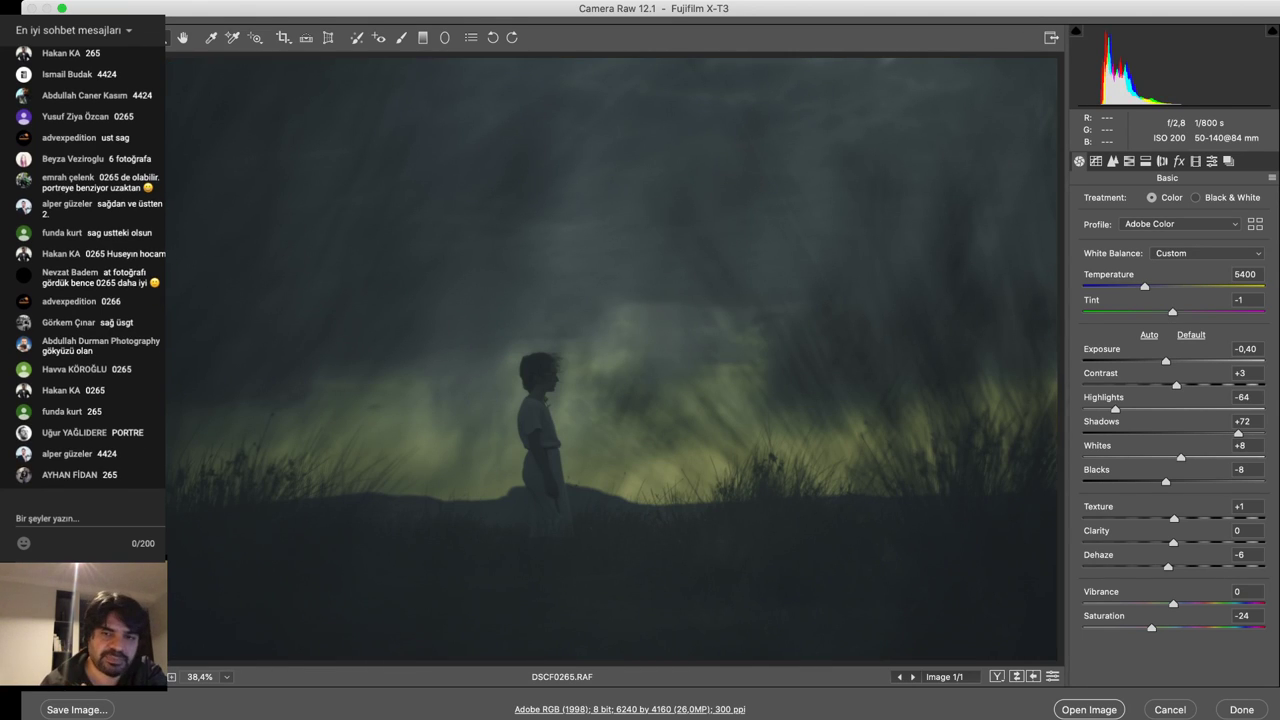
key("super+z")
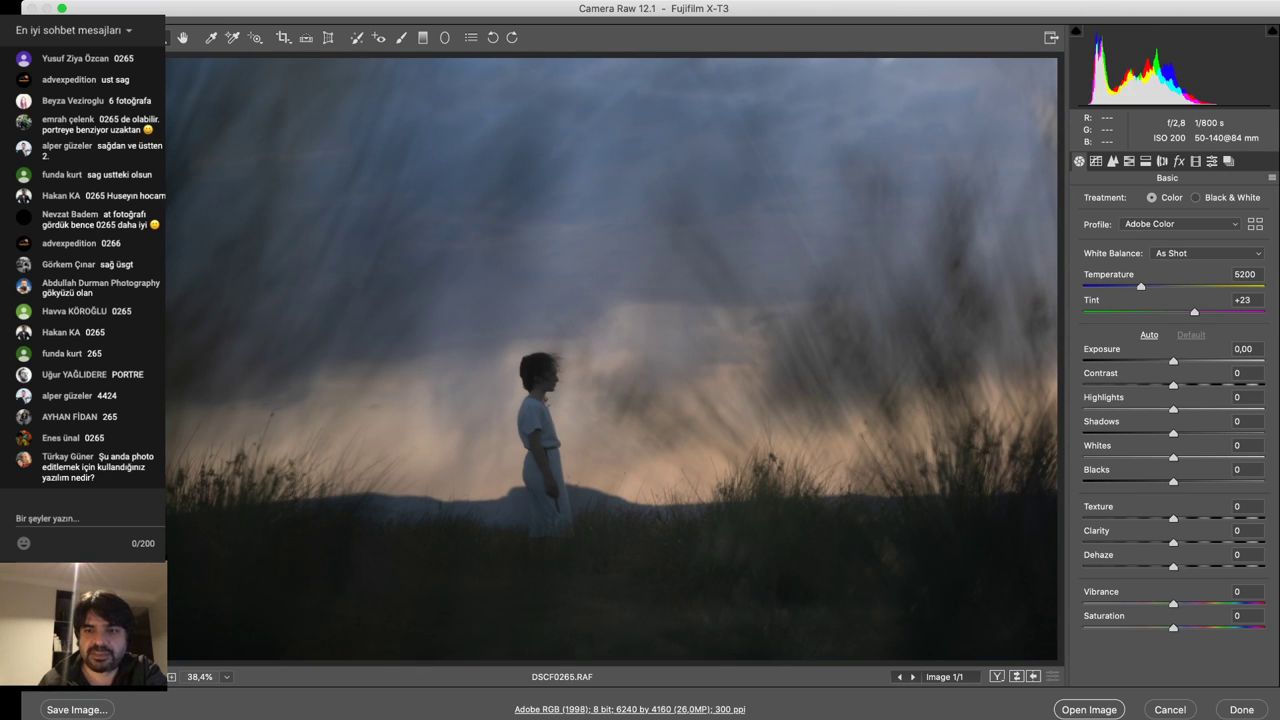
key("super+alt+9")
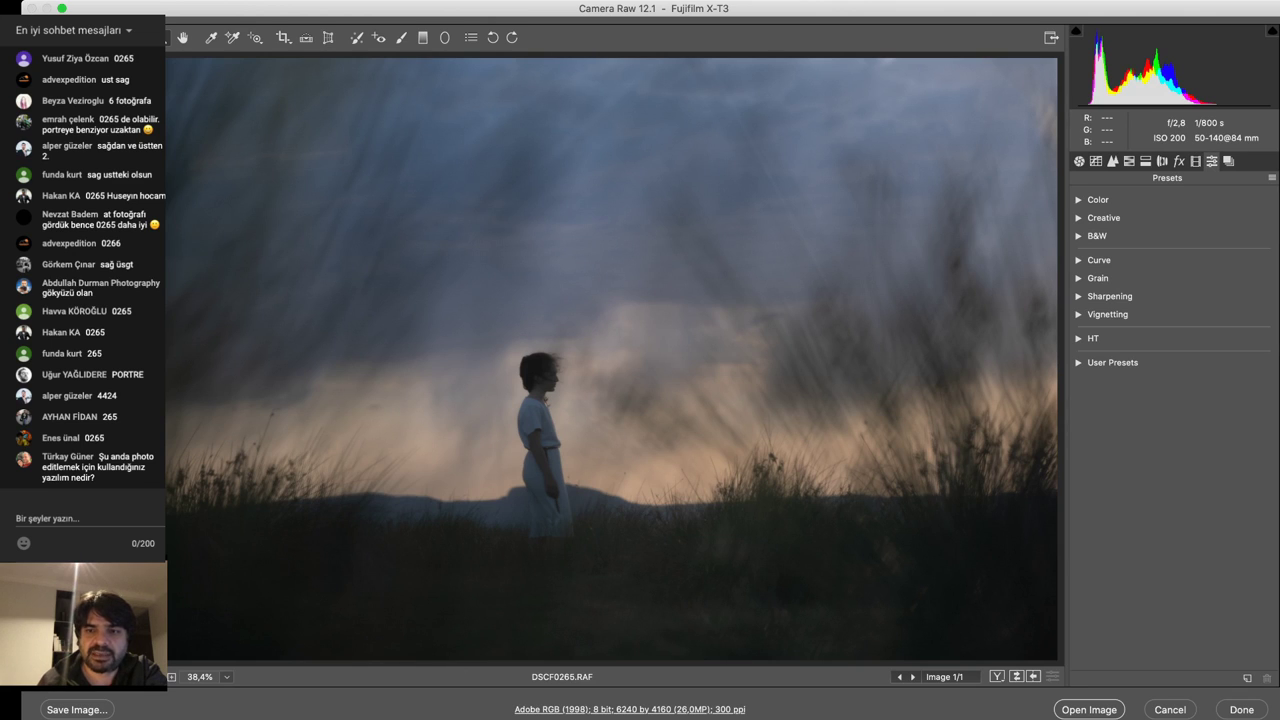
Try the HT presets 1-d2 and 1-d3, then expand User Presets.
left_click(1078, 338)
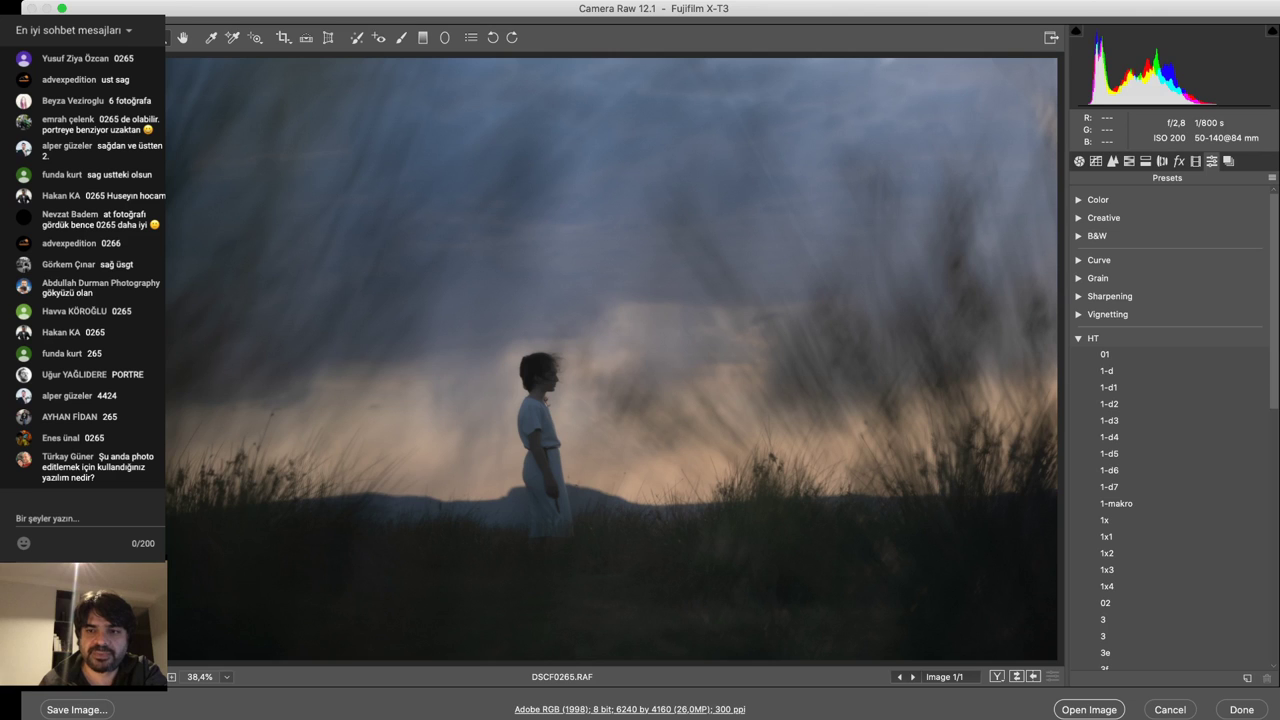
left_click(1109, 404)
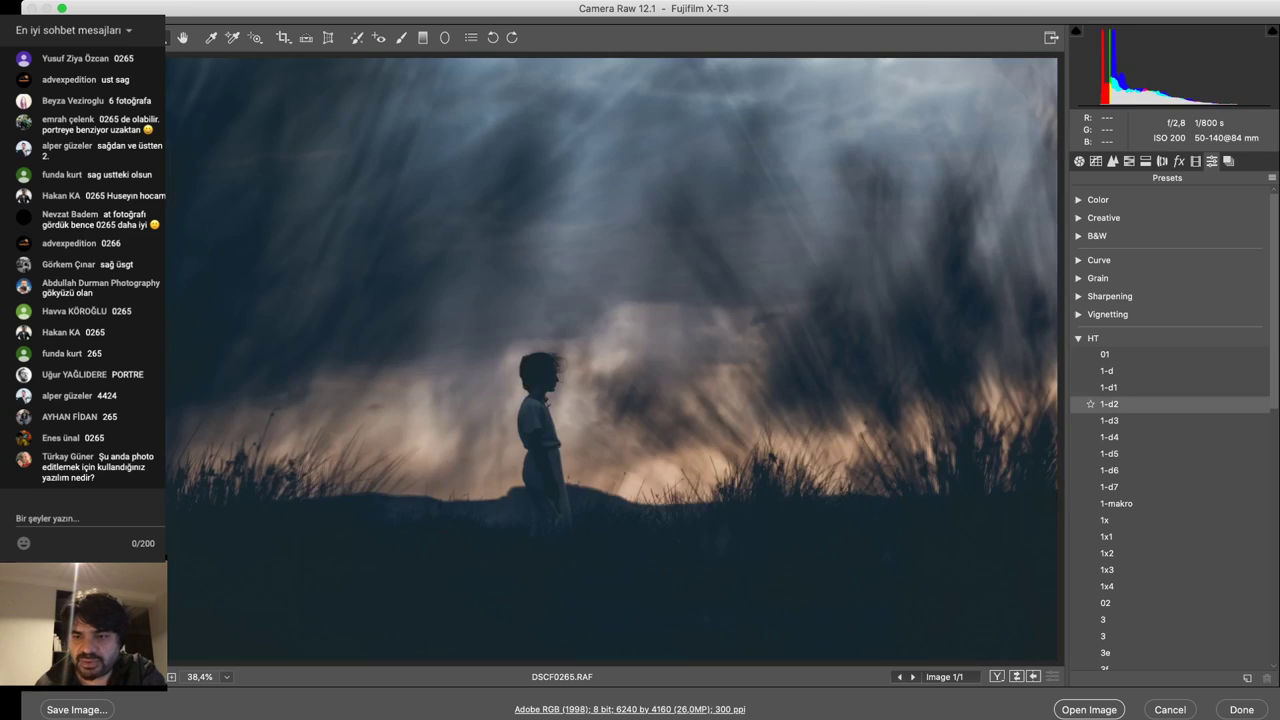
left_click(1109, 420)
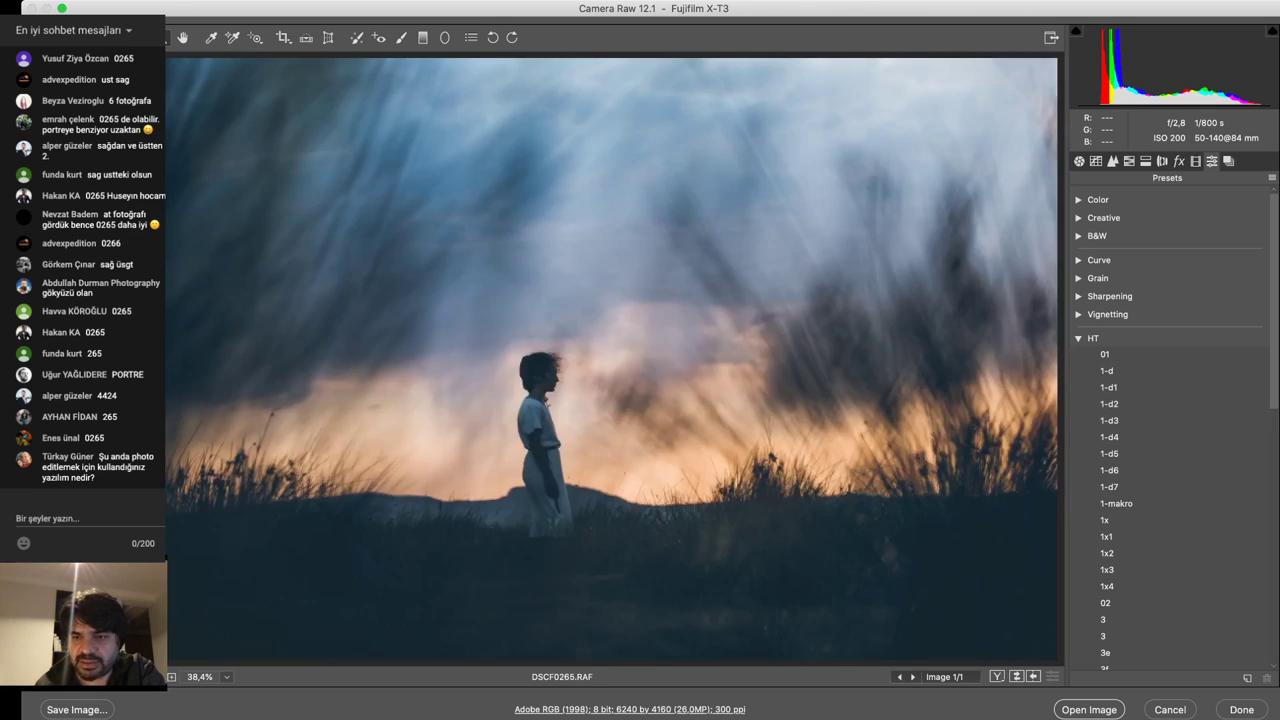
scroll(1109, 420, "down", 5)
scroll(1109, 420, "down", 8)
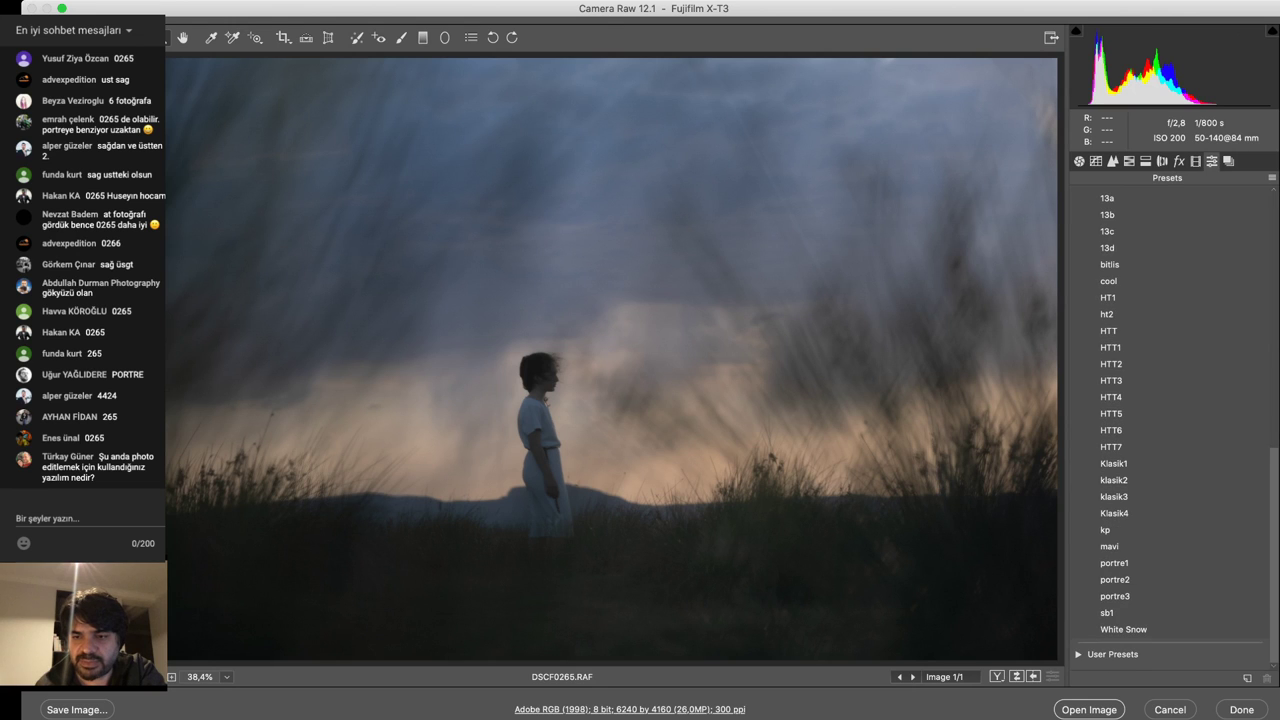
left_click(1079, 654)
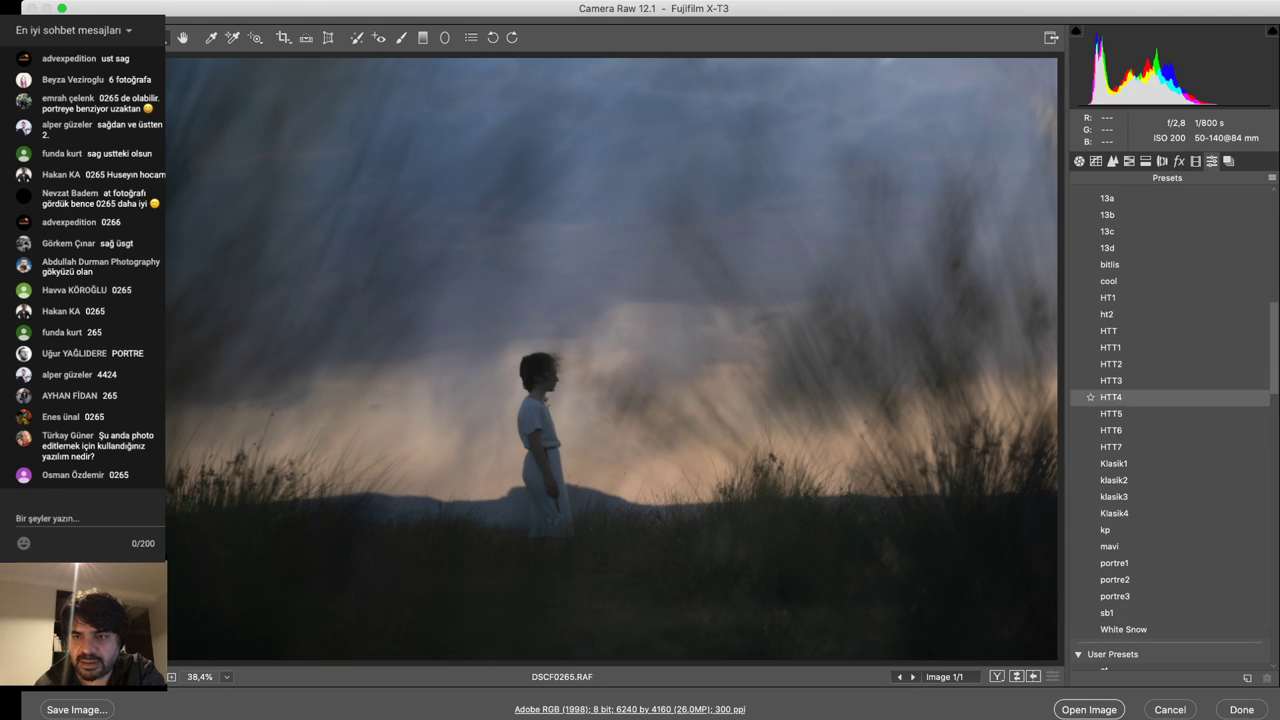
scroll(1170, 430, "down", 10)
scroll(1170, 430, "up", 10)
Apply the 'at' user preset for a dark, muted, yellowish grade.
left_click(1105, 338)
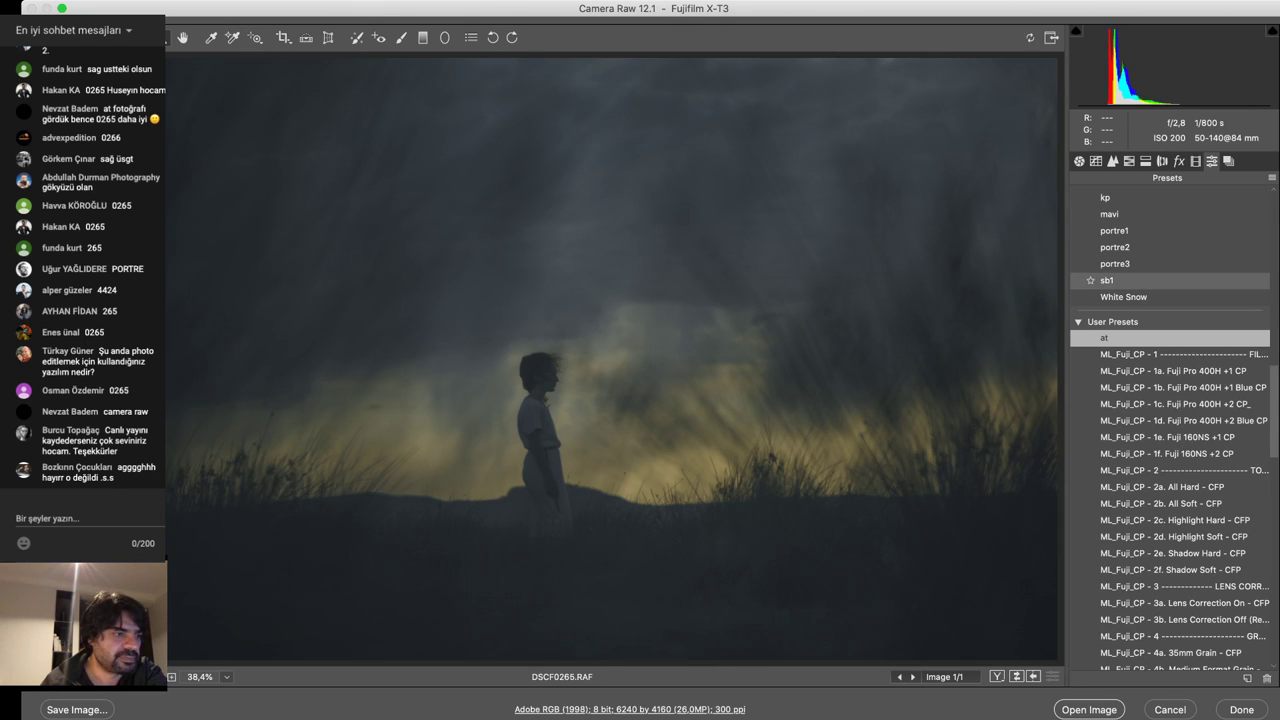
scroll(1110, 300, "up", 2)
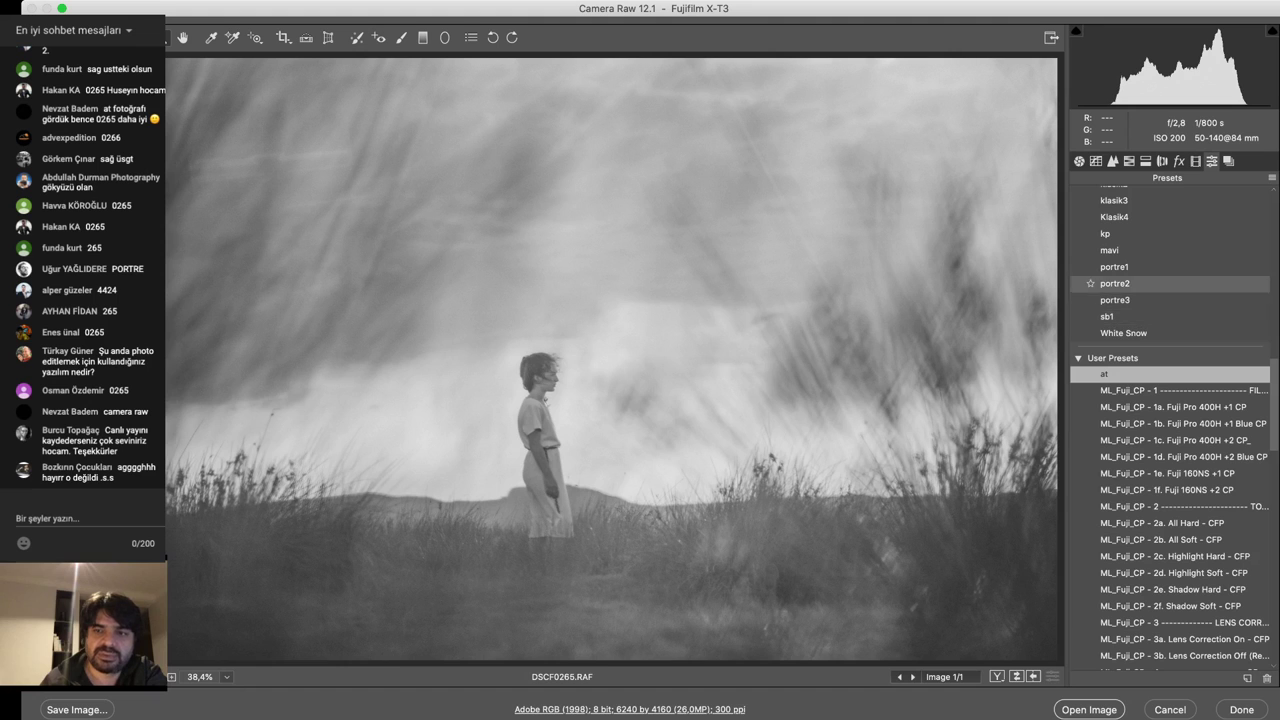
scroll(1110, 262, "up", 1)
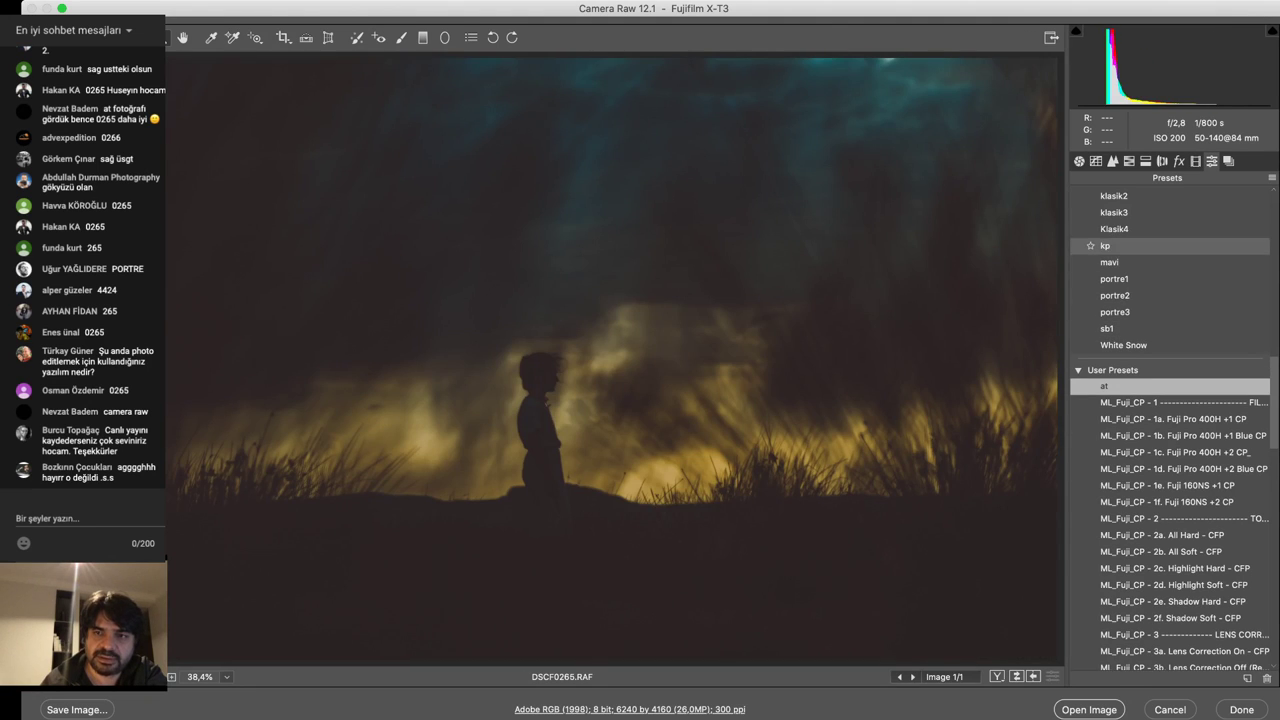
left_click(1078, 370)
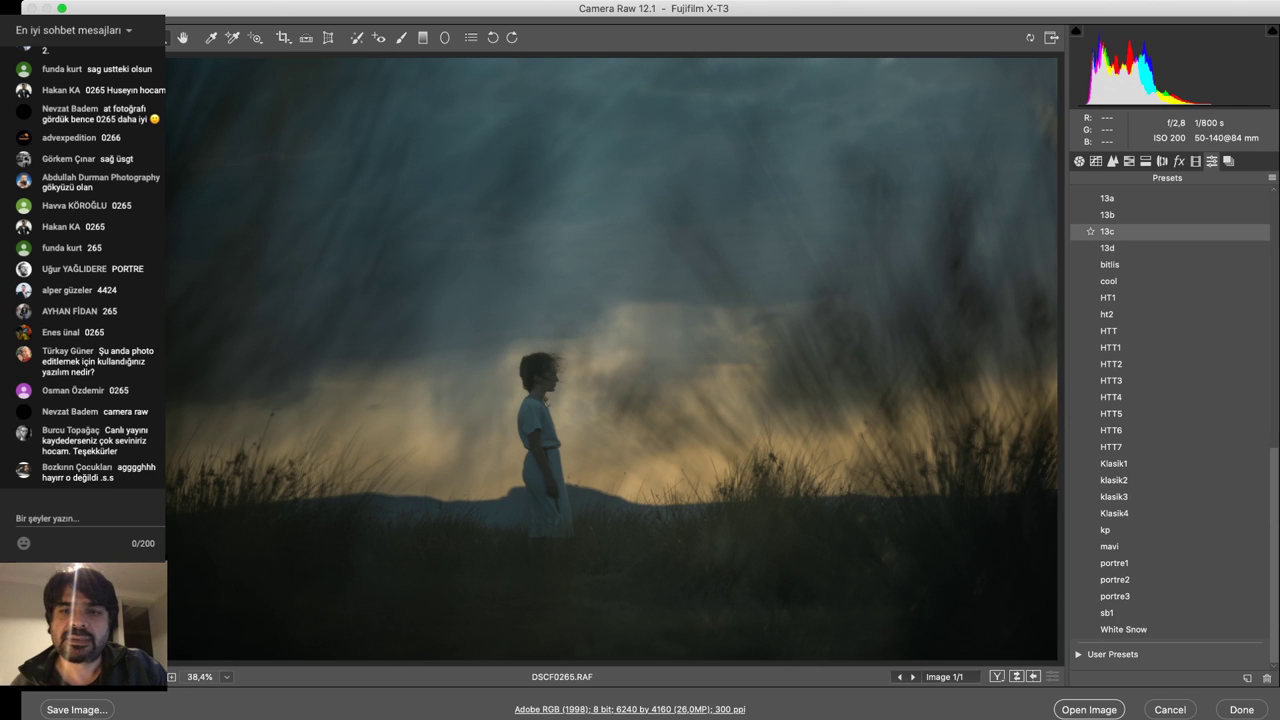
scroll(1107, 210, "up", 2)
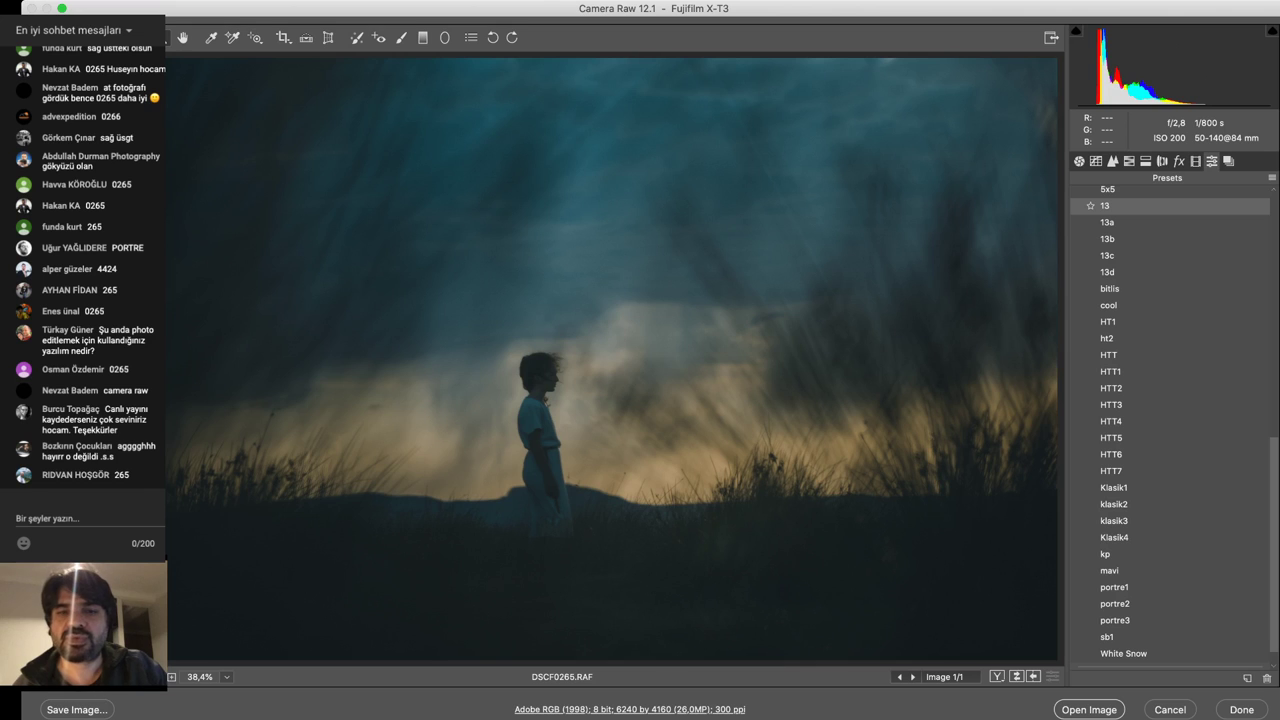
left_click(1079, 161)
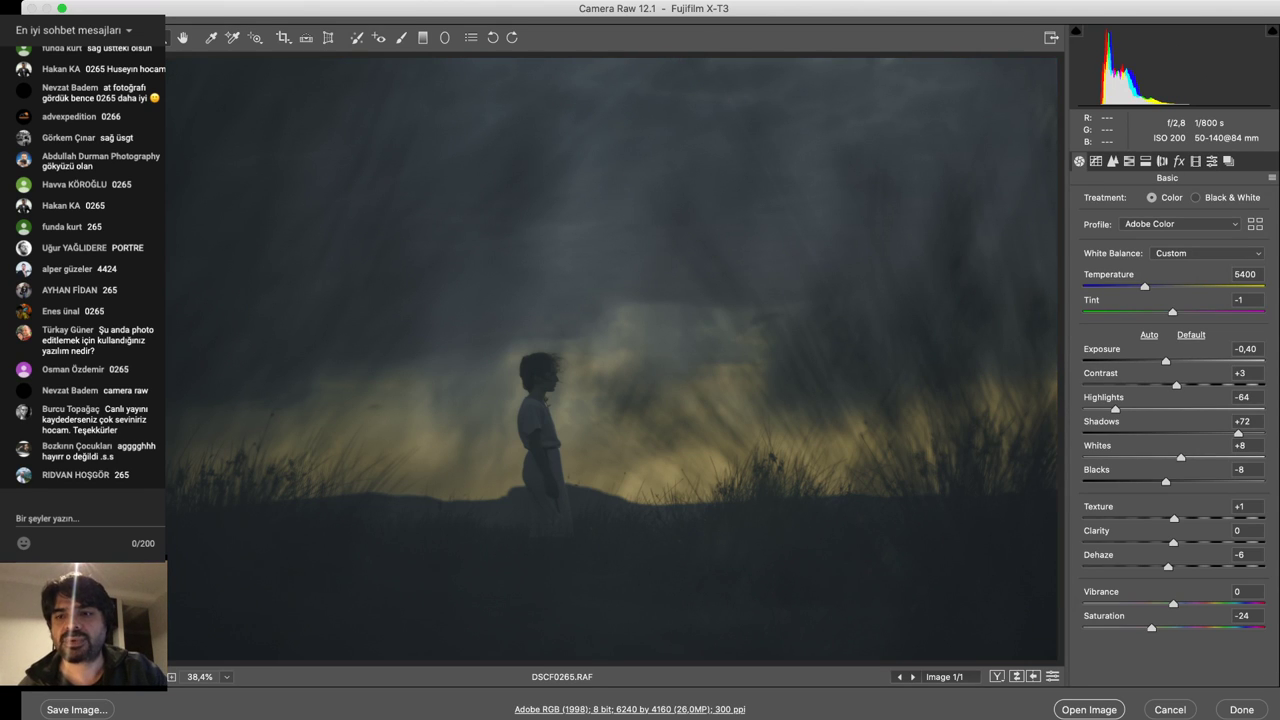
Reset the Basic panel, then set Temperature to 5500 and Contrast to -49.
key("super+z")
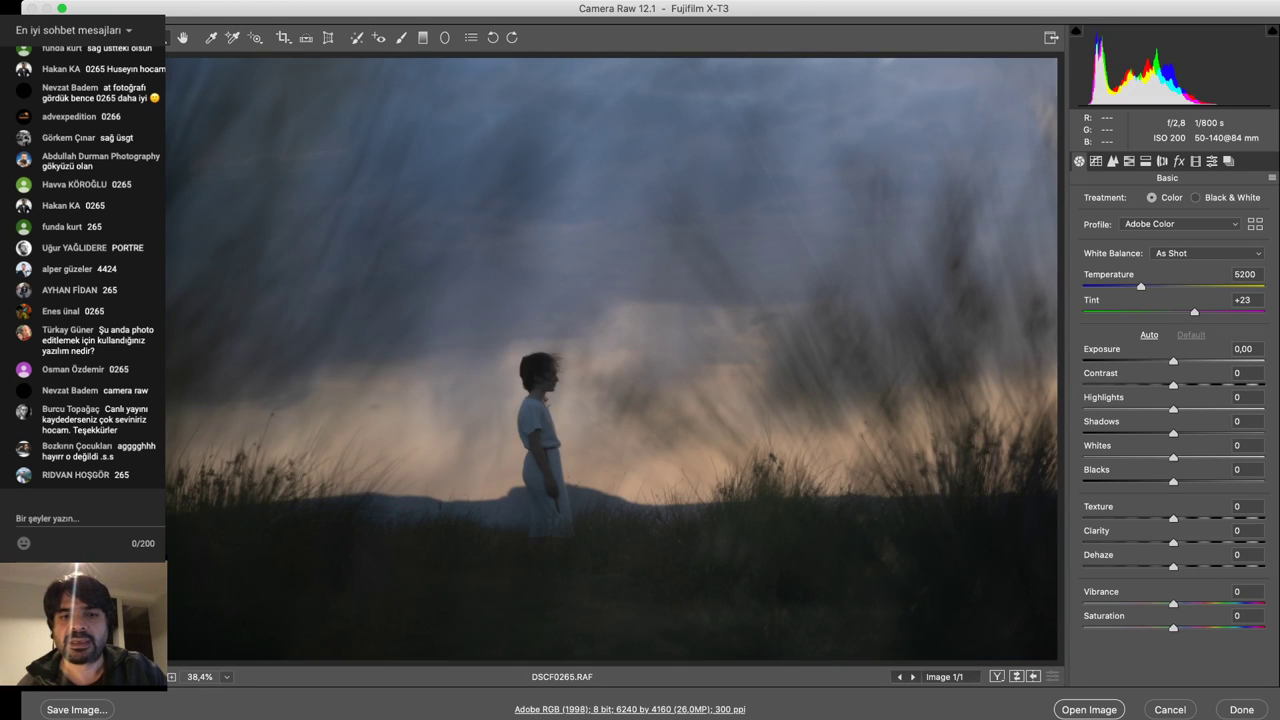
left_click(1244, 274)
key("Up")
key("Up")
key("Up")
key("Up")
key("Up")
key("Up")
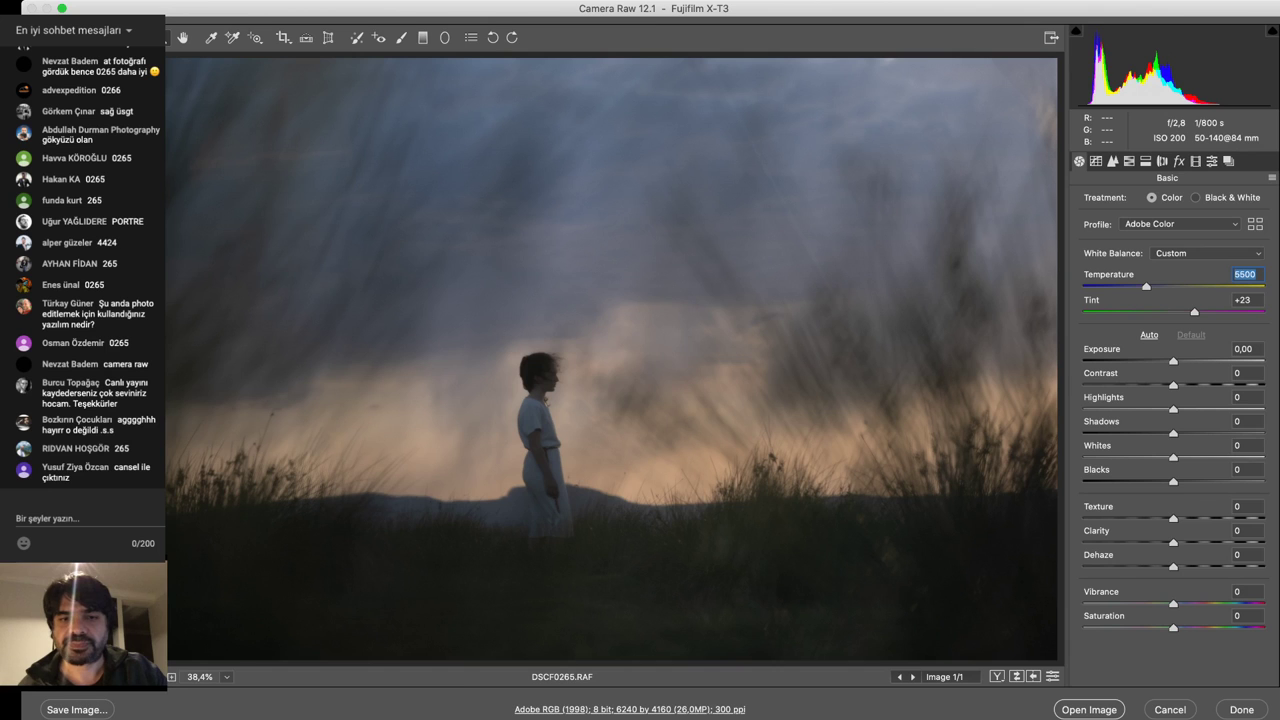
left_click(1241, 373)
type("-49")
key("Return")
Set Shadows +42, Blacks -16, Dehaze -10 and Saturation -16.
left_click_drag(1173, 433, 1211, 433)
key("Tab")
key("Tab")
type("-16")
key("Return")
key("Tab")
key("Tab")
key("Tab")
type("-13")
key("Tab")
key("Tab")
type("-26")
key("Return")
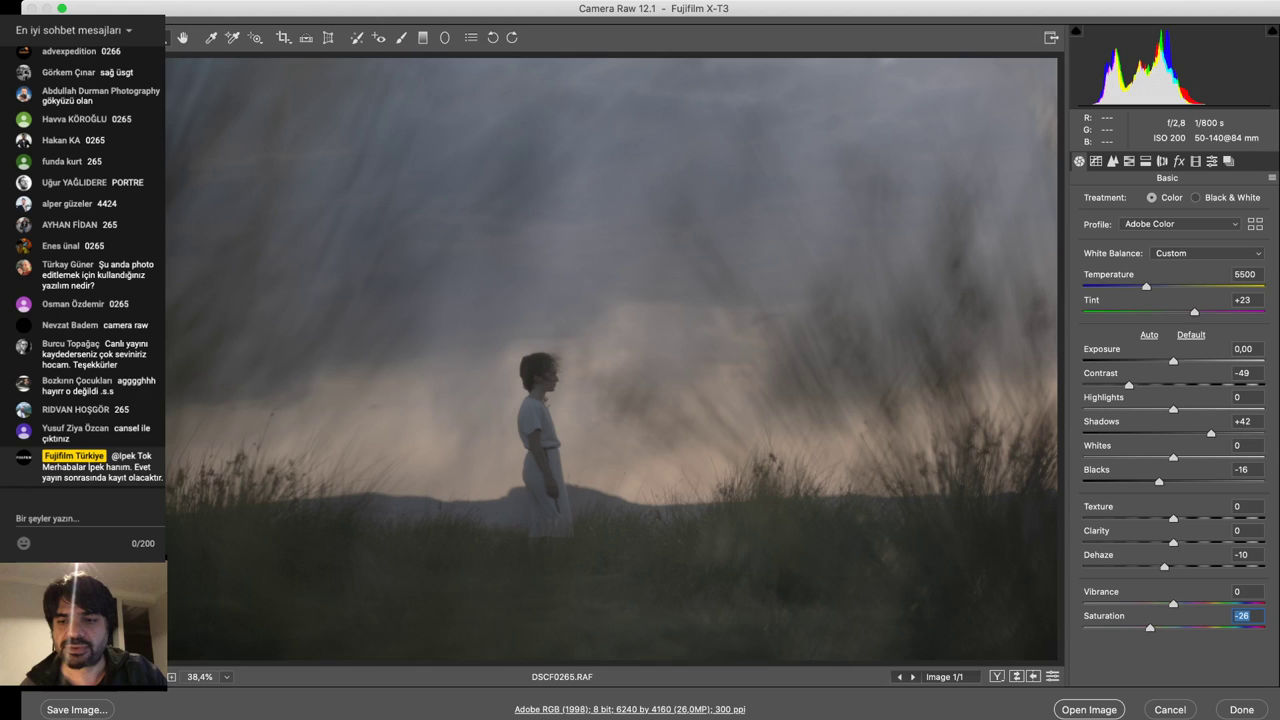
type("-16")
key("Return")
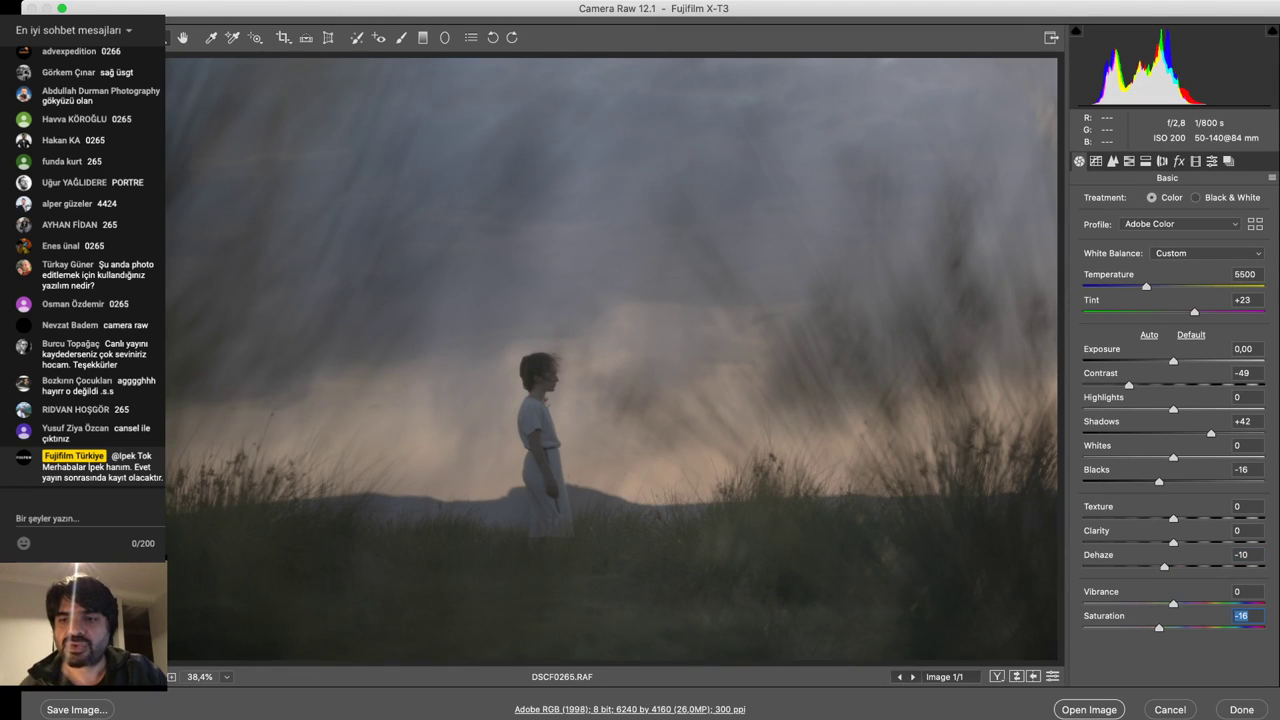
key("super+alt+2")
Add points to the point tone curve and raise its black point for a faded look.
left_click_drag(1127, 414, 1127, 419)
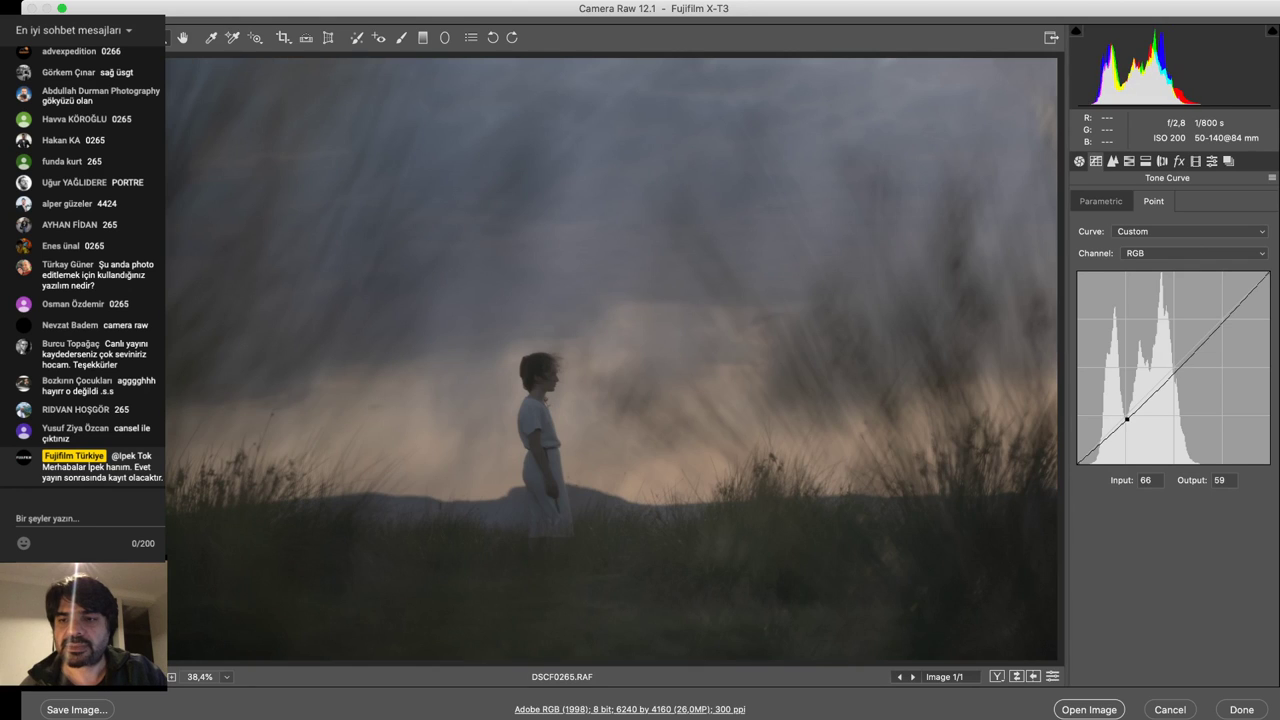
left_click(1178, 368)
left_click_drag(1220, 321, 1220, 327)
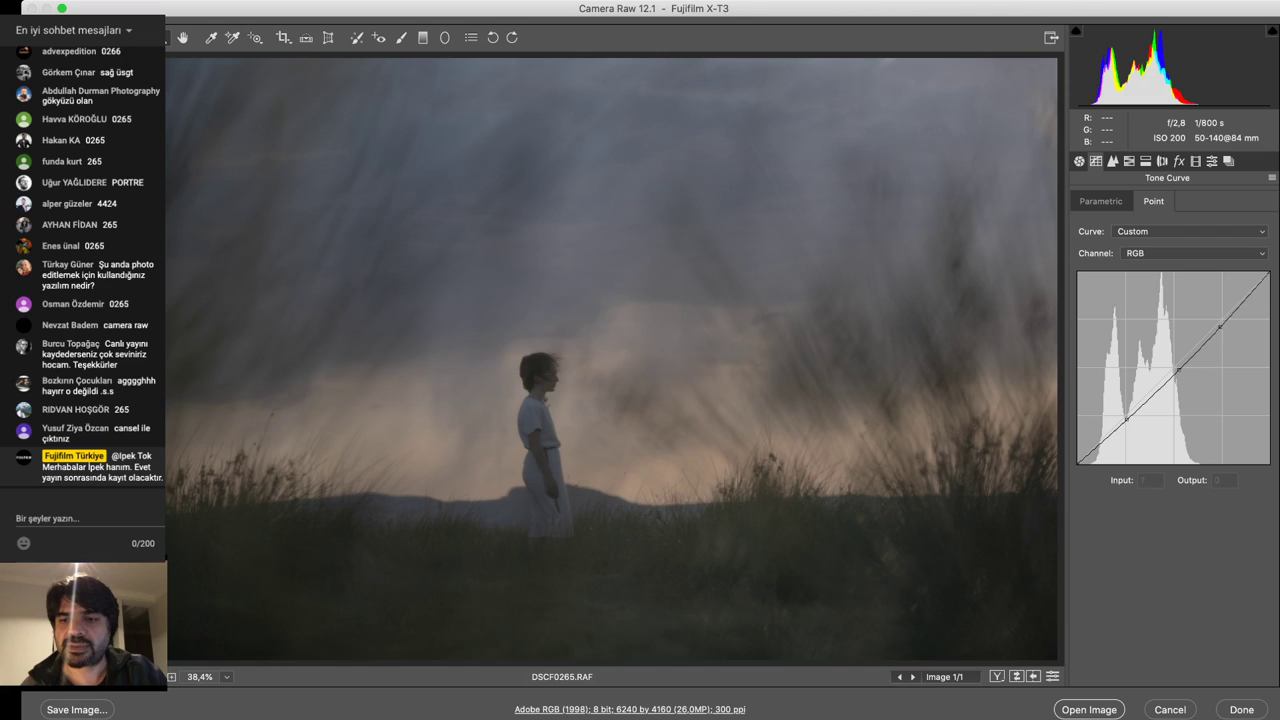
left_click_drag(1077, 463, 1103, 436)
key("Down")
key("Down")
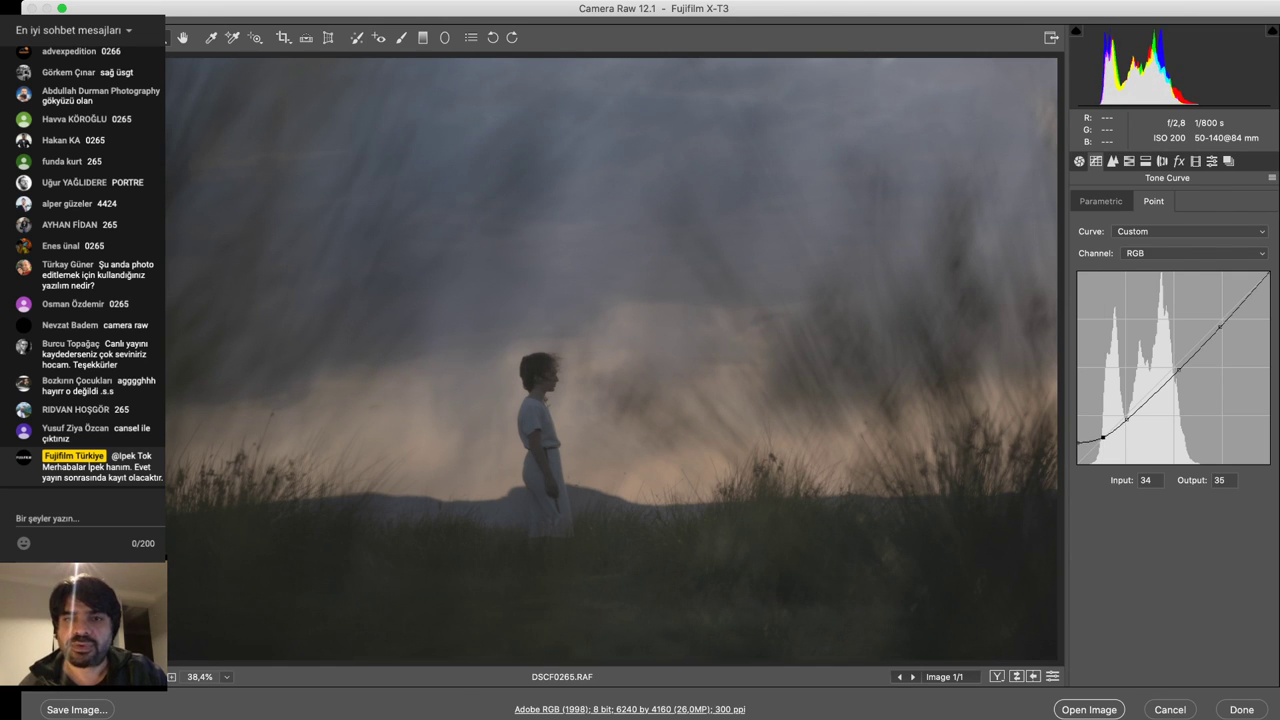
Set HSL saturation to Blues and Aquas -100 and Greens -76, with Yellows nudged up slightly.
key("super+alt+4")
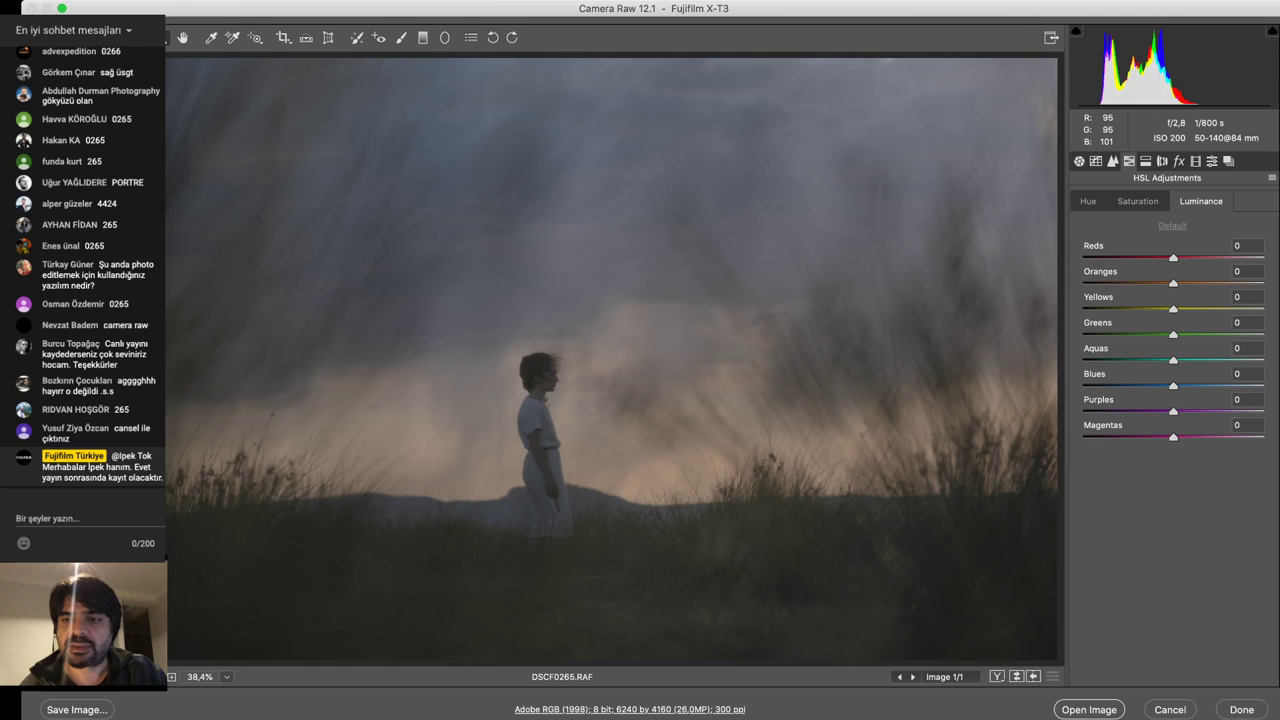
left_click(1137, 201)
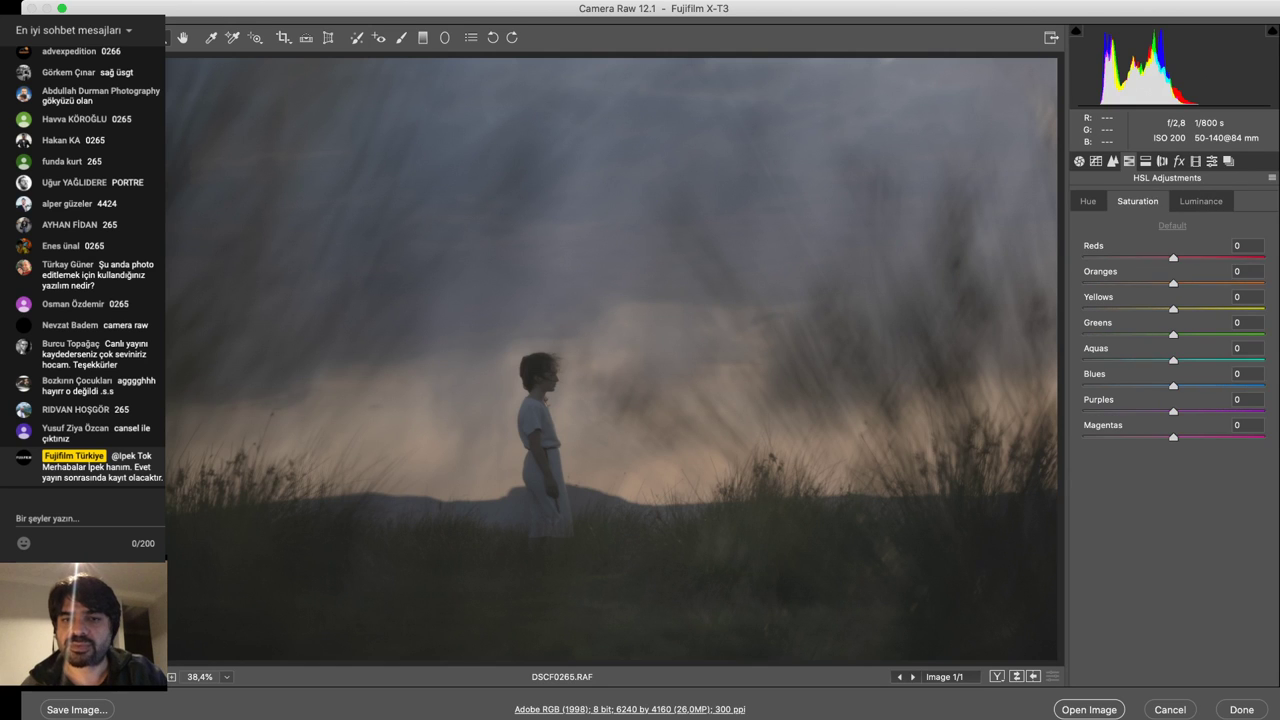
left_click_drag(1173, 385, 1100, 360)
key("shift+Tab")
key("Down")
key("Down")
key("Down")
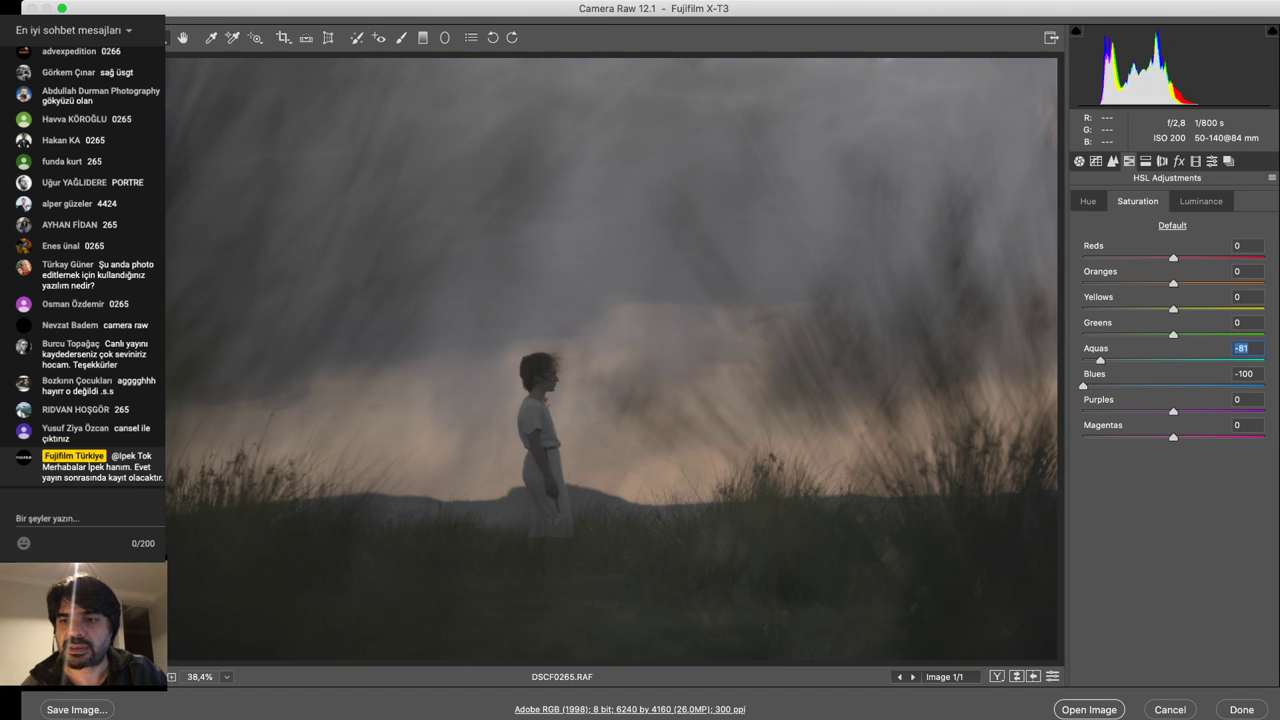
left_click(1244, 373)
mouse_move(1100, 359)
left_mouse_down()
mouse_move(1082, 359)
mouse_move(1100, 334)
mouse_move(1089, 334)
mouse_move(1104, 334)
left_mouse_up()
left_click_drag(1173, 309, 1180, 309)
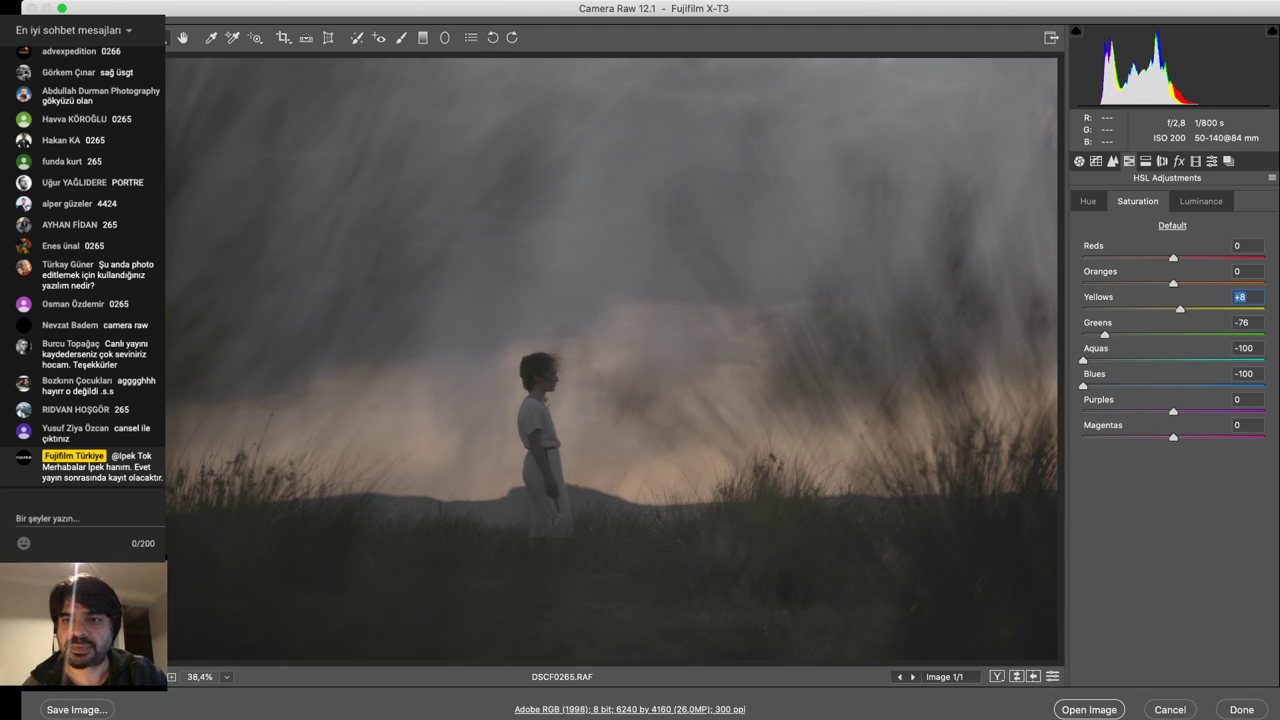
left_click(1248, 271)
Set HSL luminance for Yellows to -43.
left_click(1088, 201)
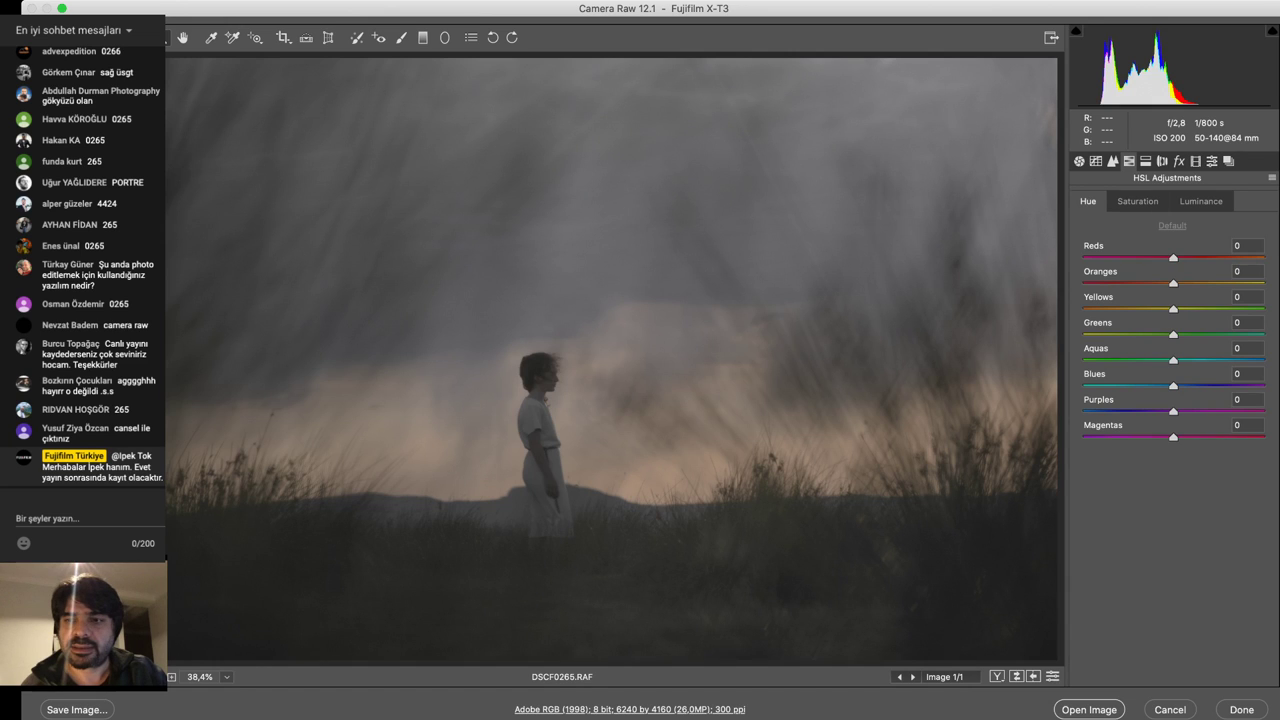
left_click(1201, 201)
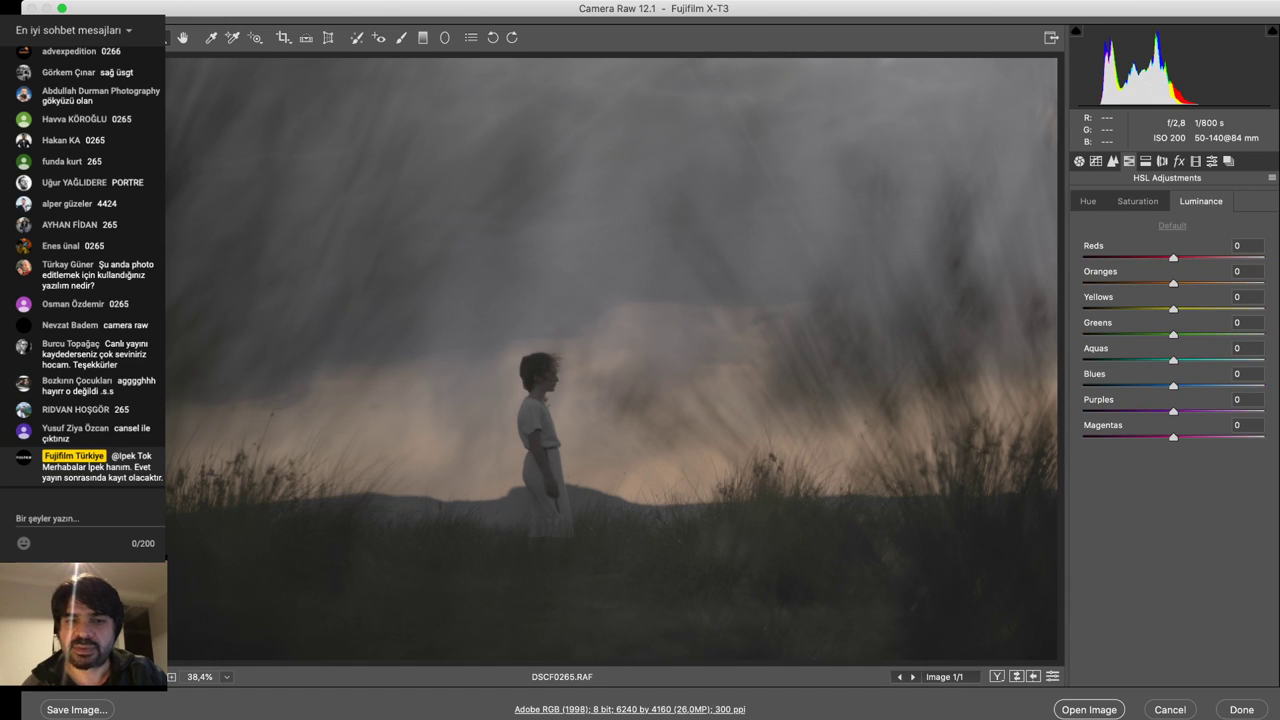
left_click_drag(1173, 308, 1214, 308)
type("100")
key("Return")
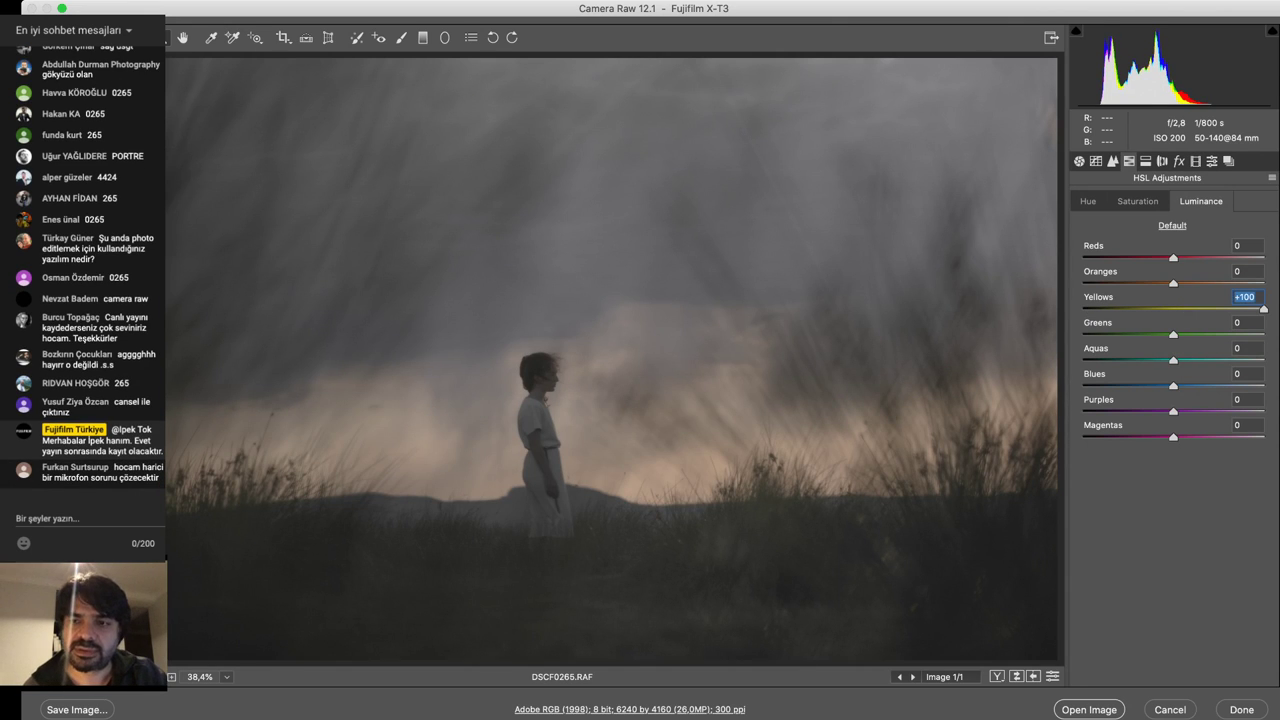
type("-43")
key("Return")
Split-tone the shadows with Hue 54 and Saturation 4.
key("super+alt+5")
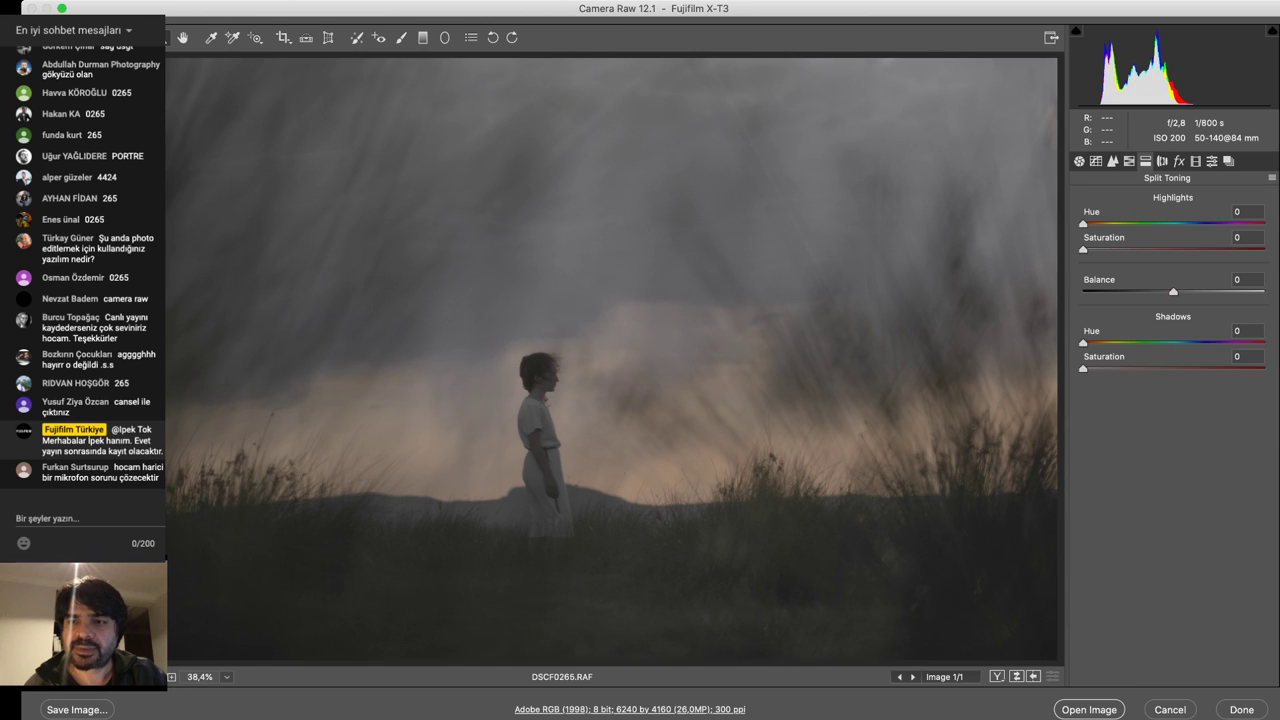
type("56")
key("Tab")
type("11")
key("Return")
type("15")
key("Return")
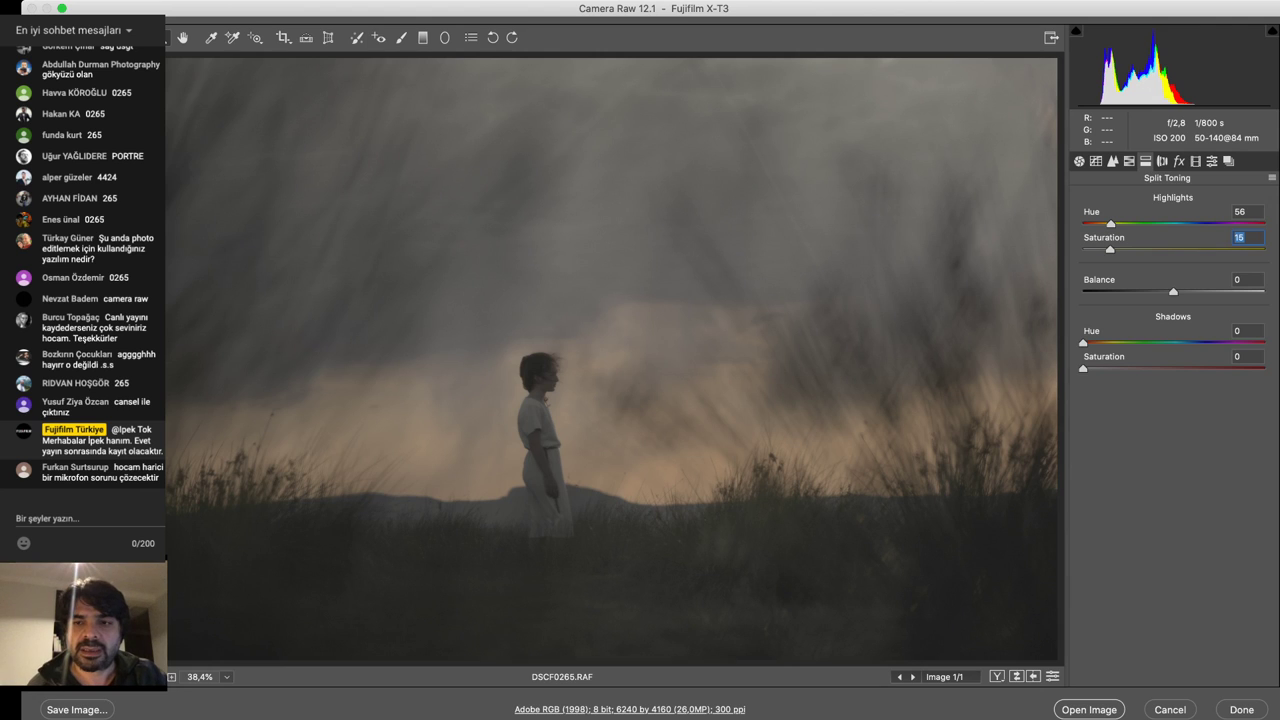
key("Tab")
key("Tab")
type("54")
key("Return")
left_click_drag(1082, 369, 1093, 369)
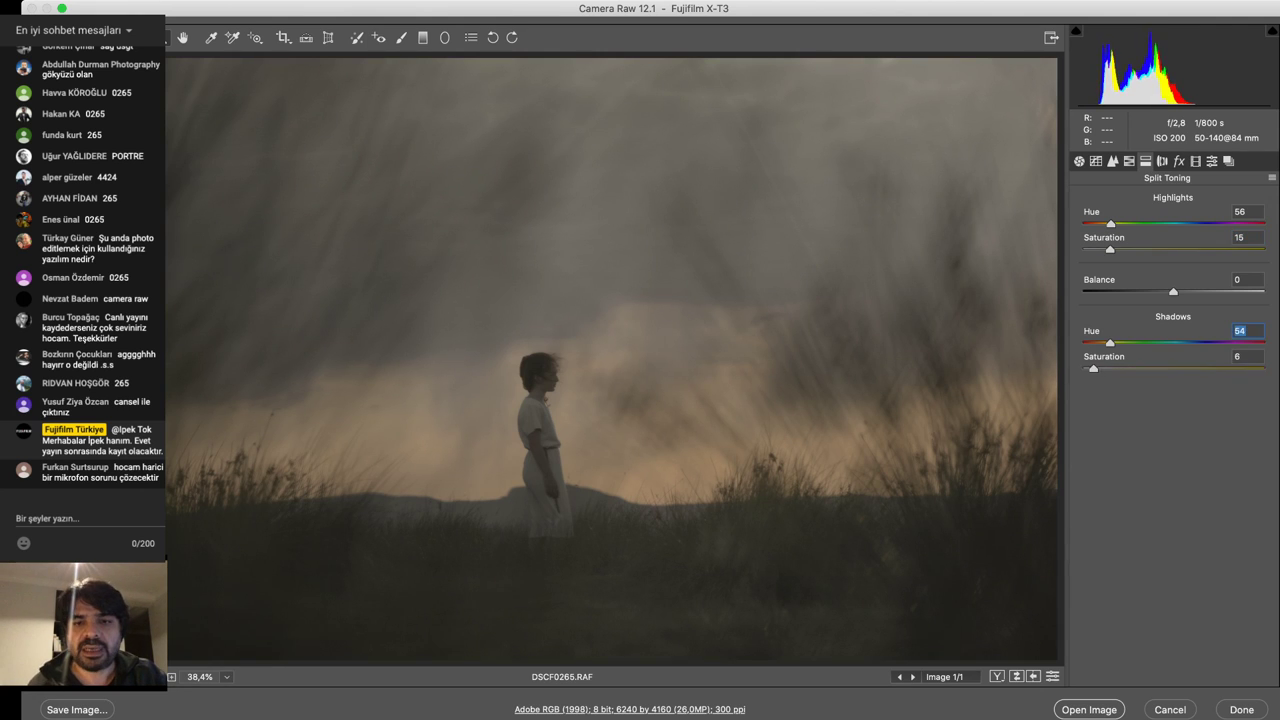
key("Tab")
type("4")
key("Return")
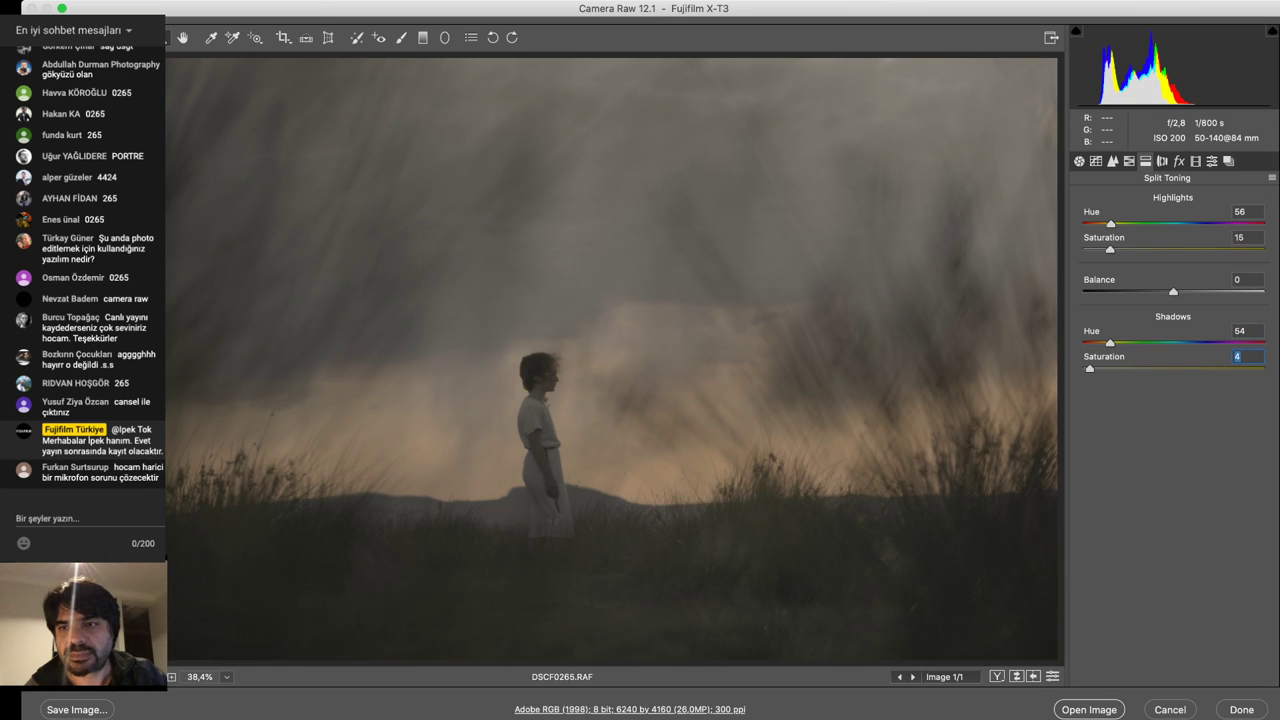
Add a Highlight Priority vignette: Amount -8, Midpoint 0, Roundness +35, Feather 100, Highlights 100.
key("super+alt+8")
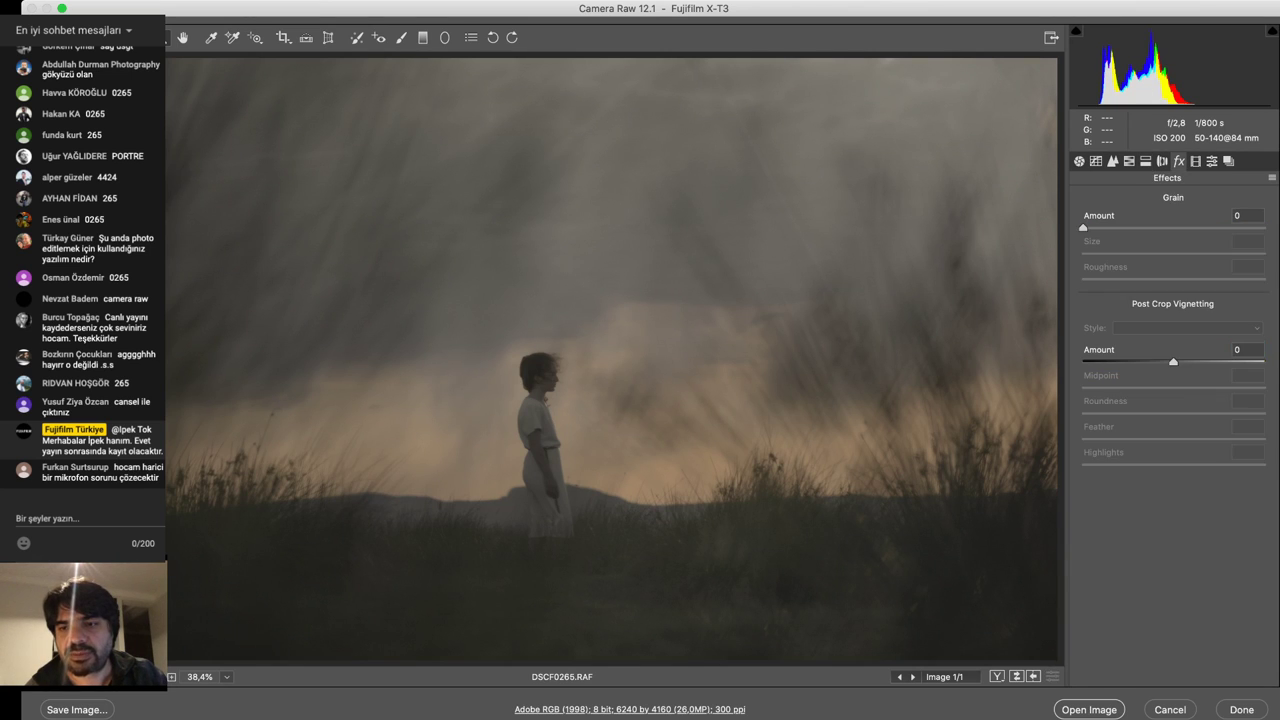
type("-13")
key("Return")
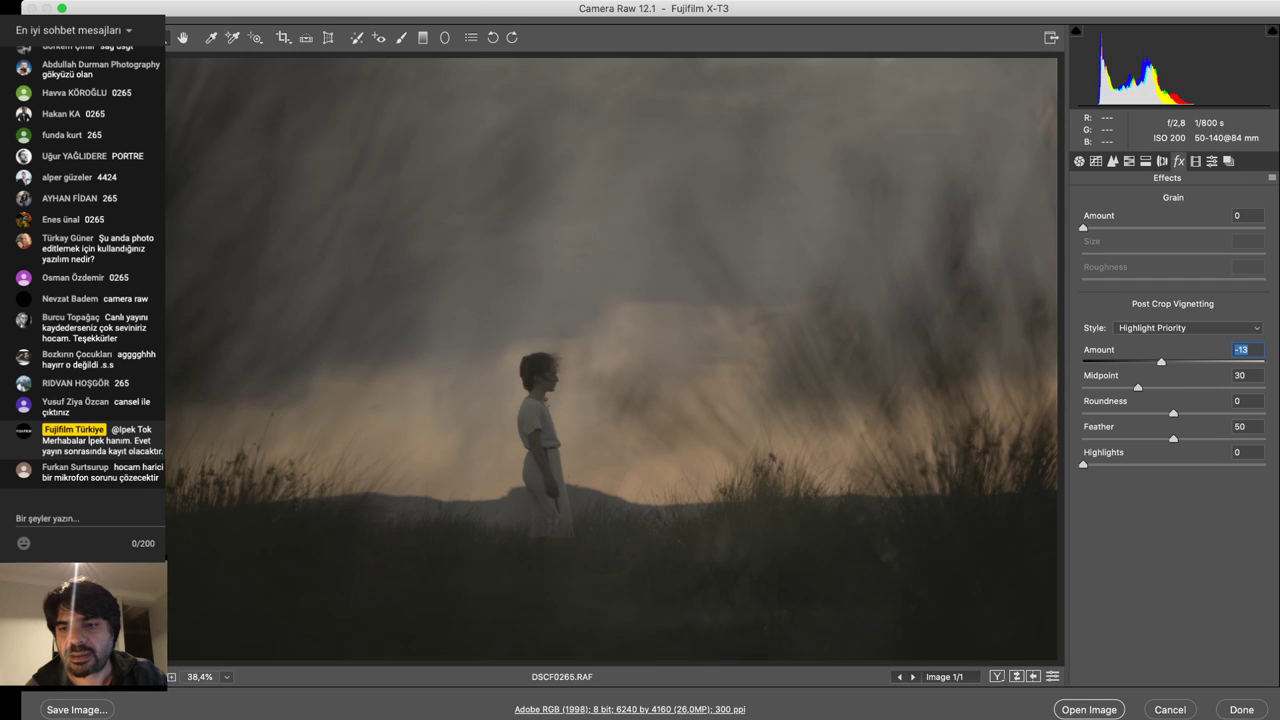
key("Tab")
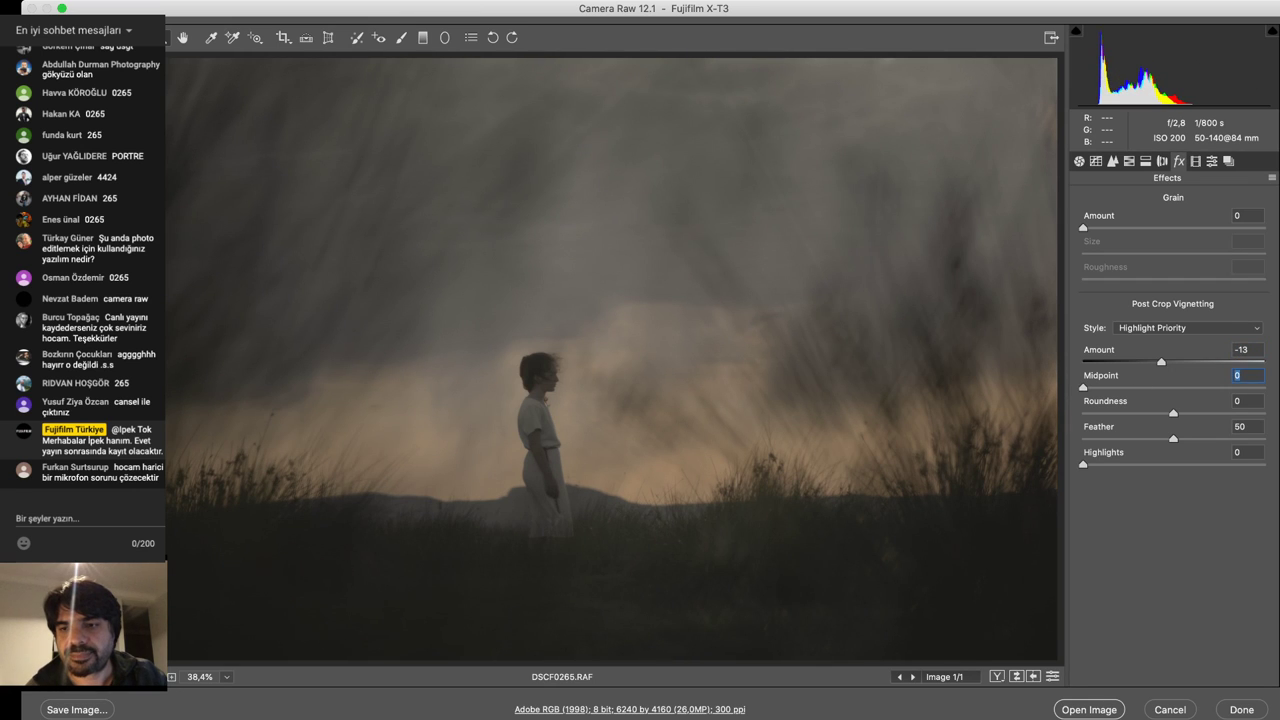
key("Tab")
type("35")
key("Return")
key("Tab")
type("100")
key("Return")
key("Tab")
type("100")
key("Return")
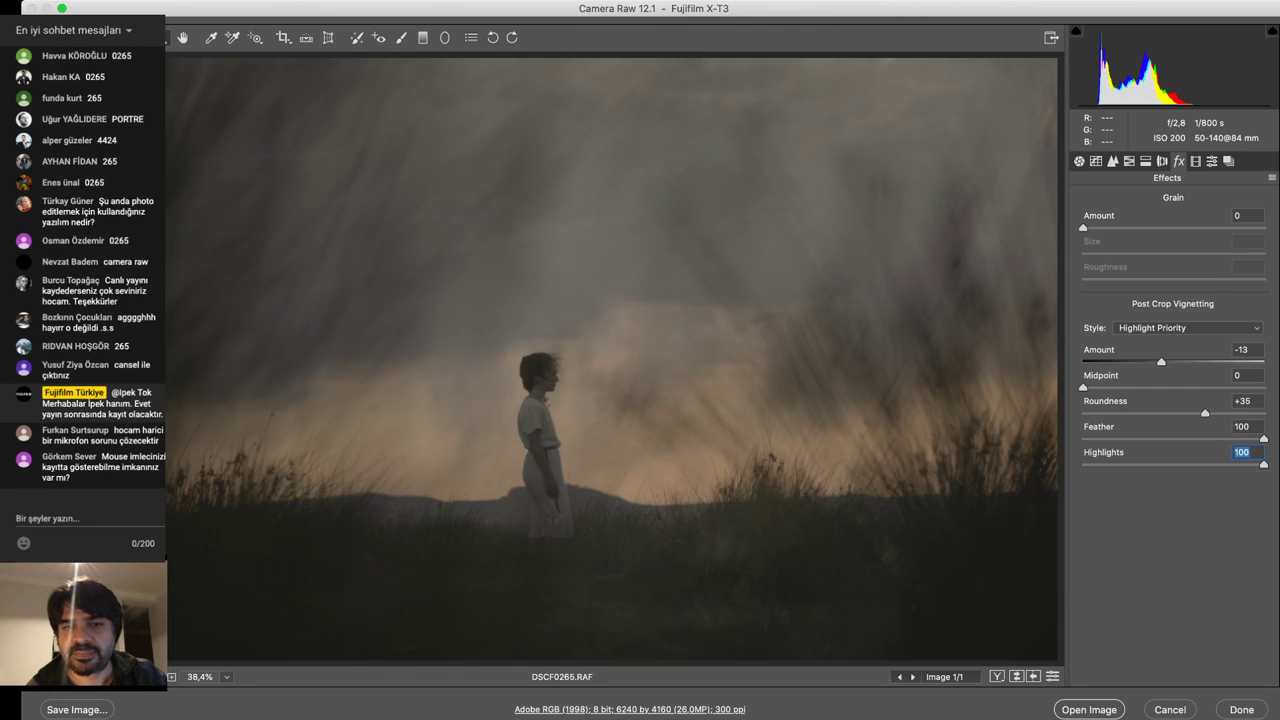
left_click_drag(1161, 361, 1166, 361)
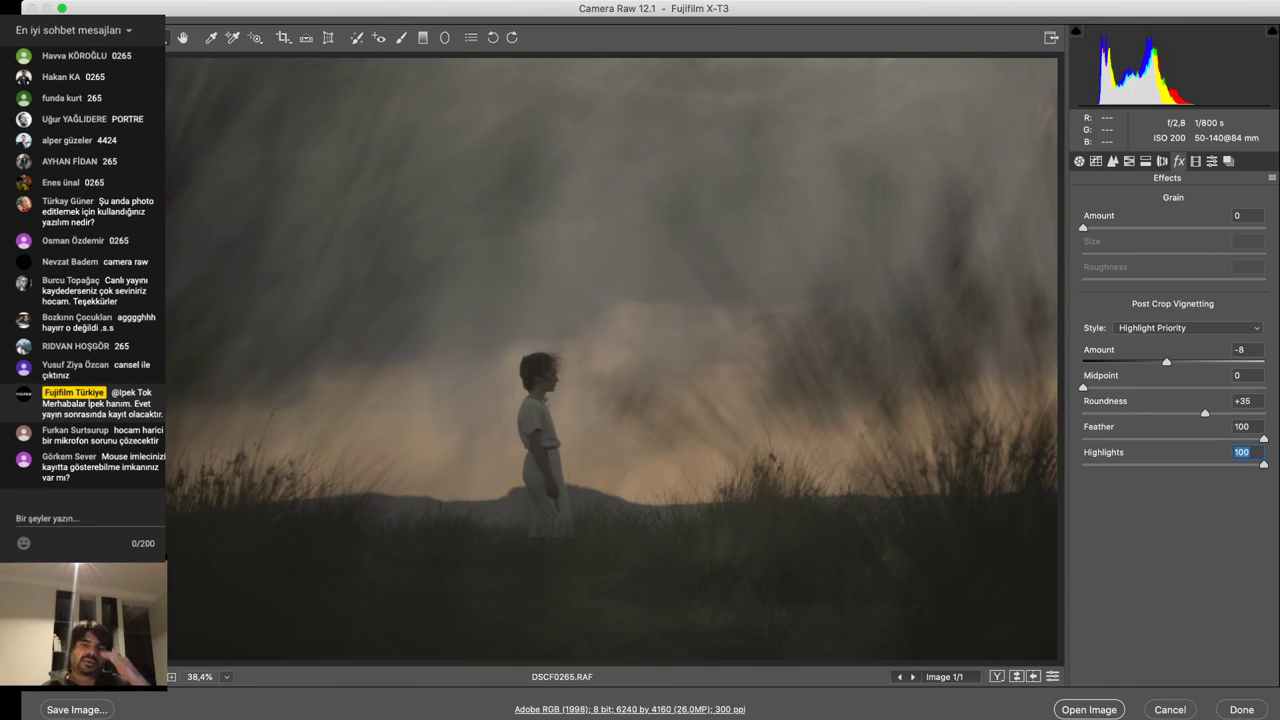
left_click(1242, 349)
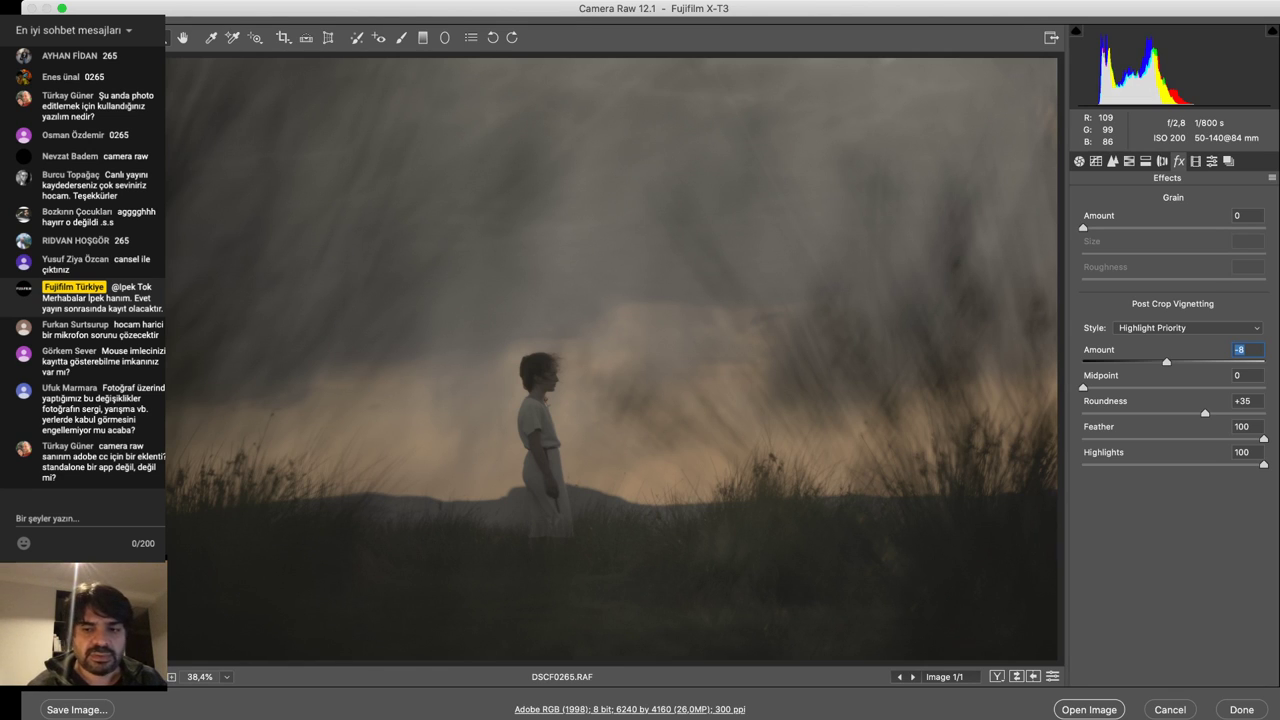
left_click(1170, 709)
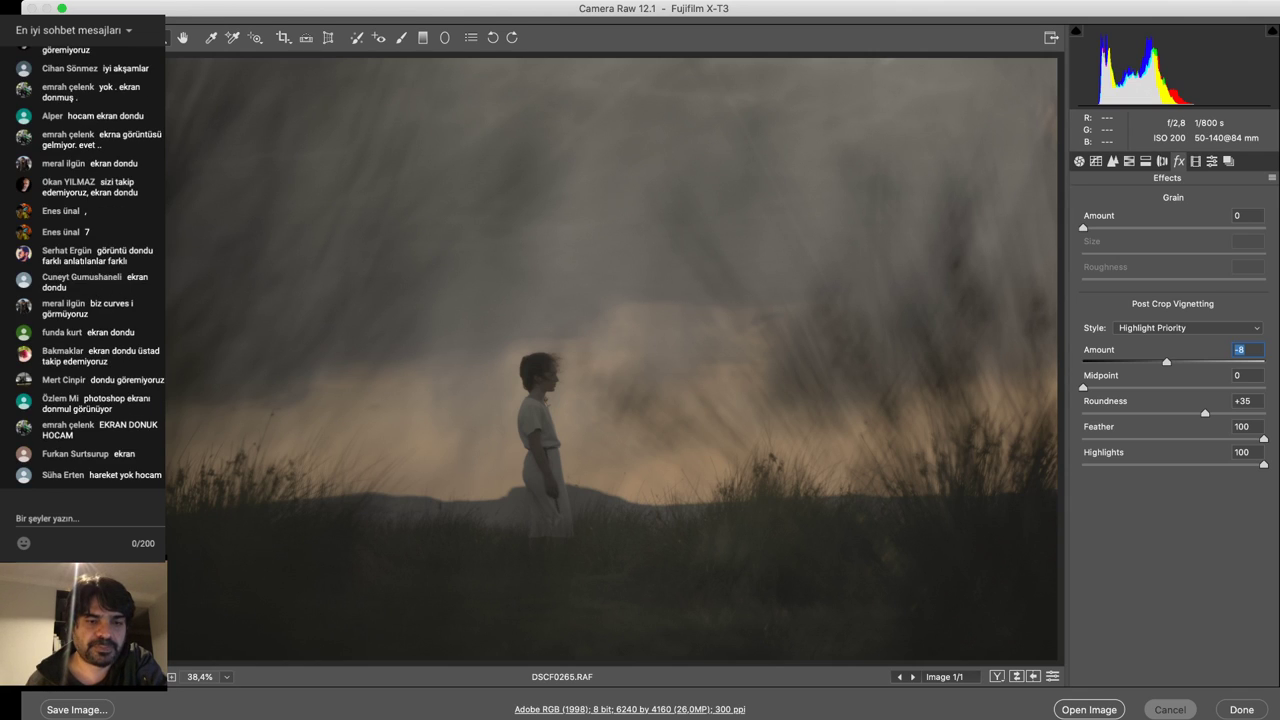
Toggle the Pencere Yakalama source visibility on and back off in OBS Sources.
left_click(467, 582)
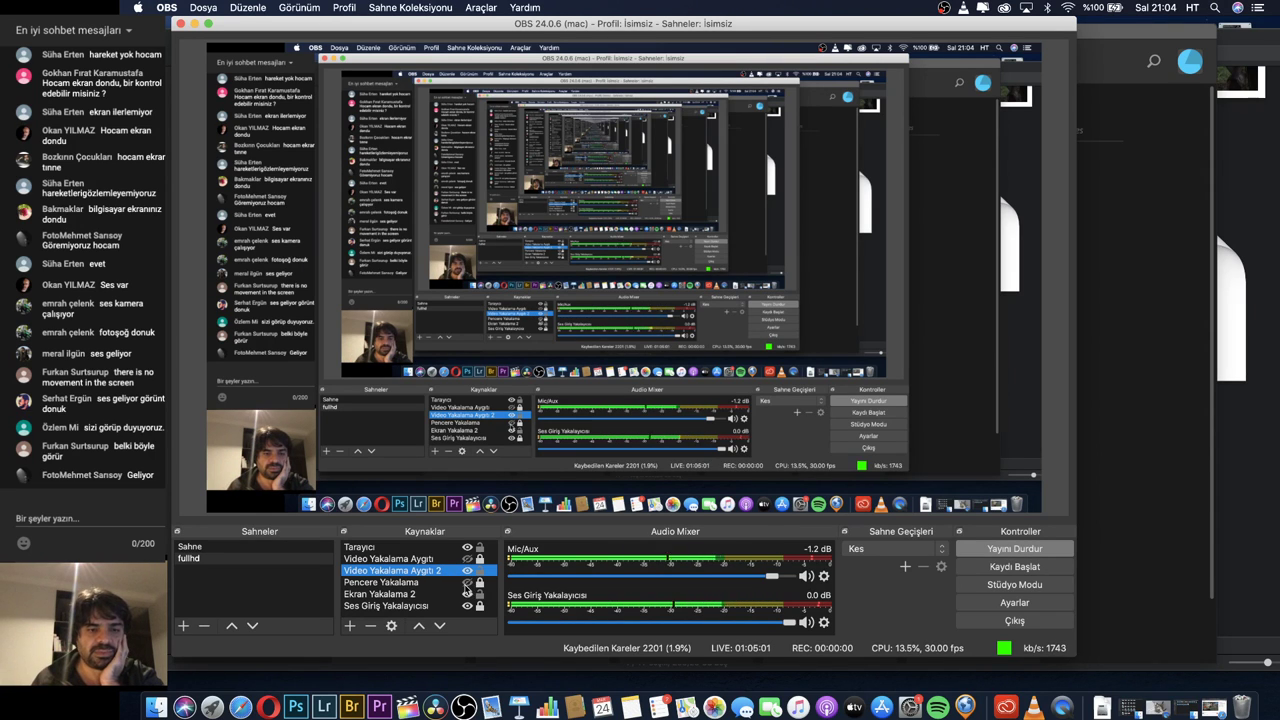
left_click(466, 584)
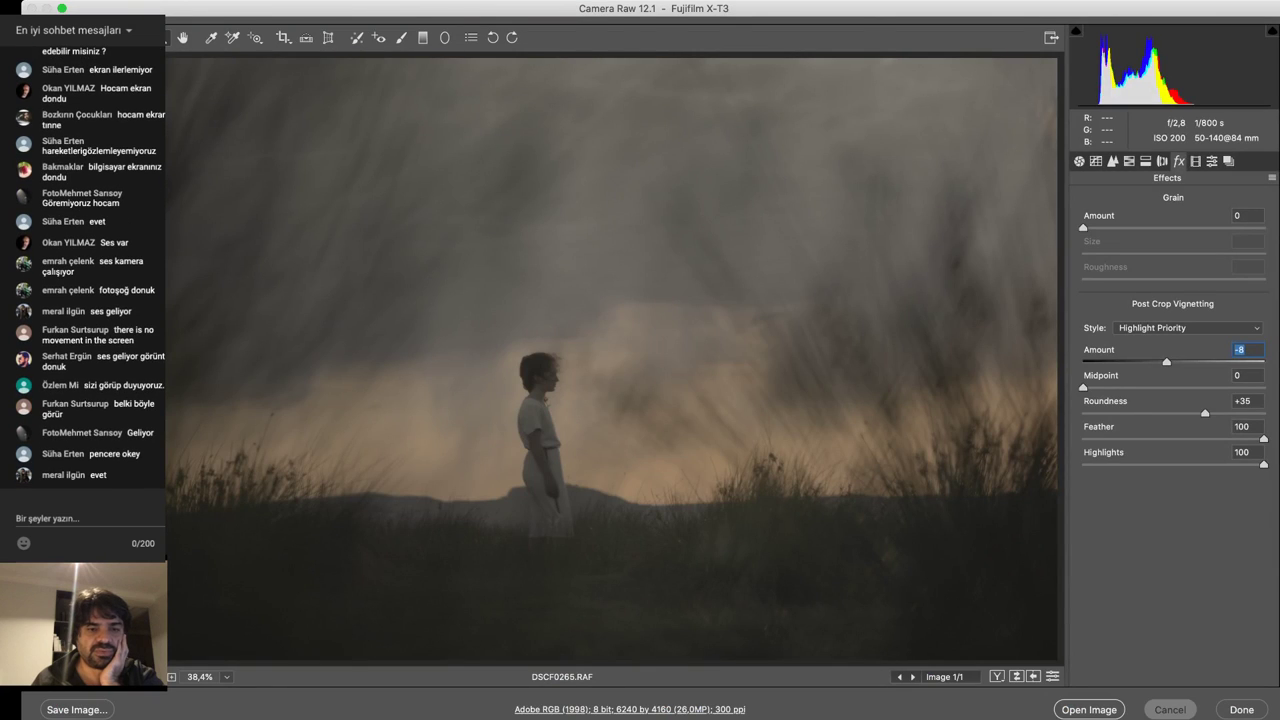
left_click(466, 585)
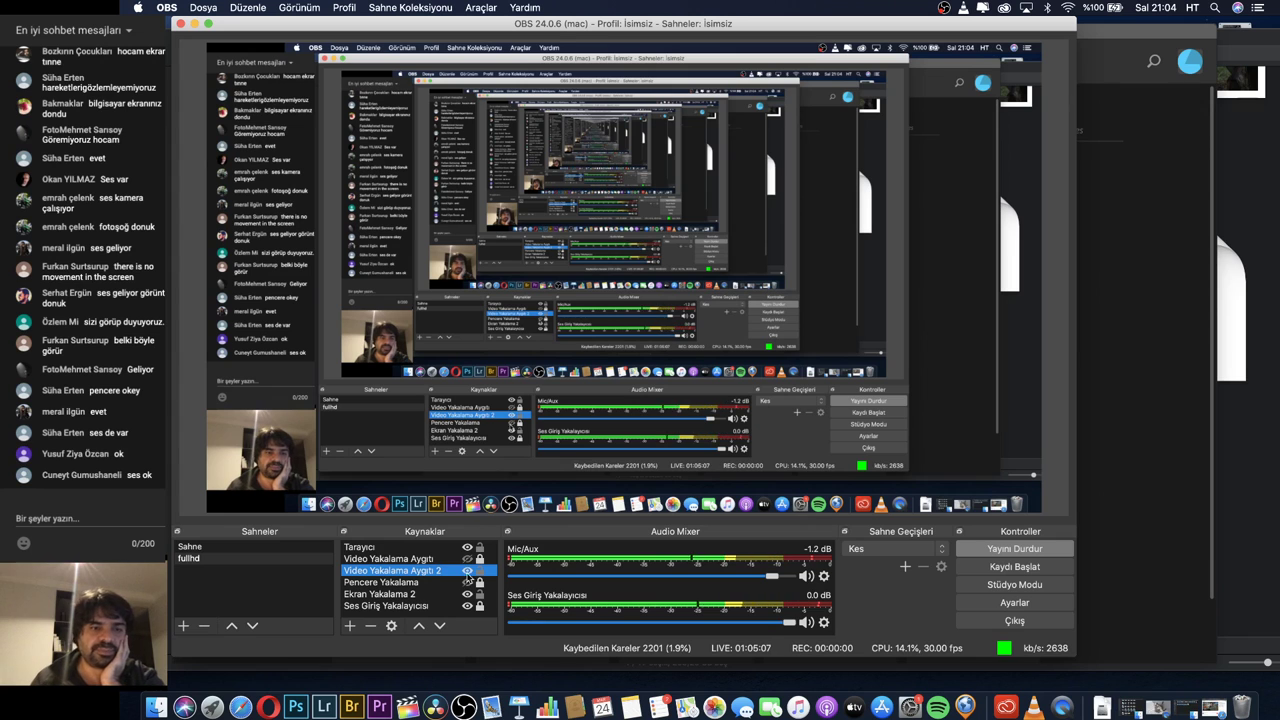
Minimize OBS and the Photoshop start screen, then open _DSF4037.RAF from Before/After.
left_click(194, 23)
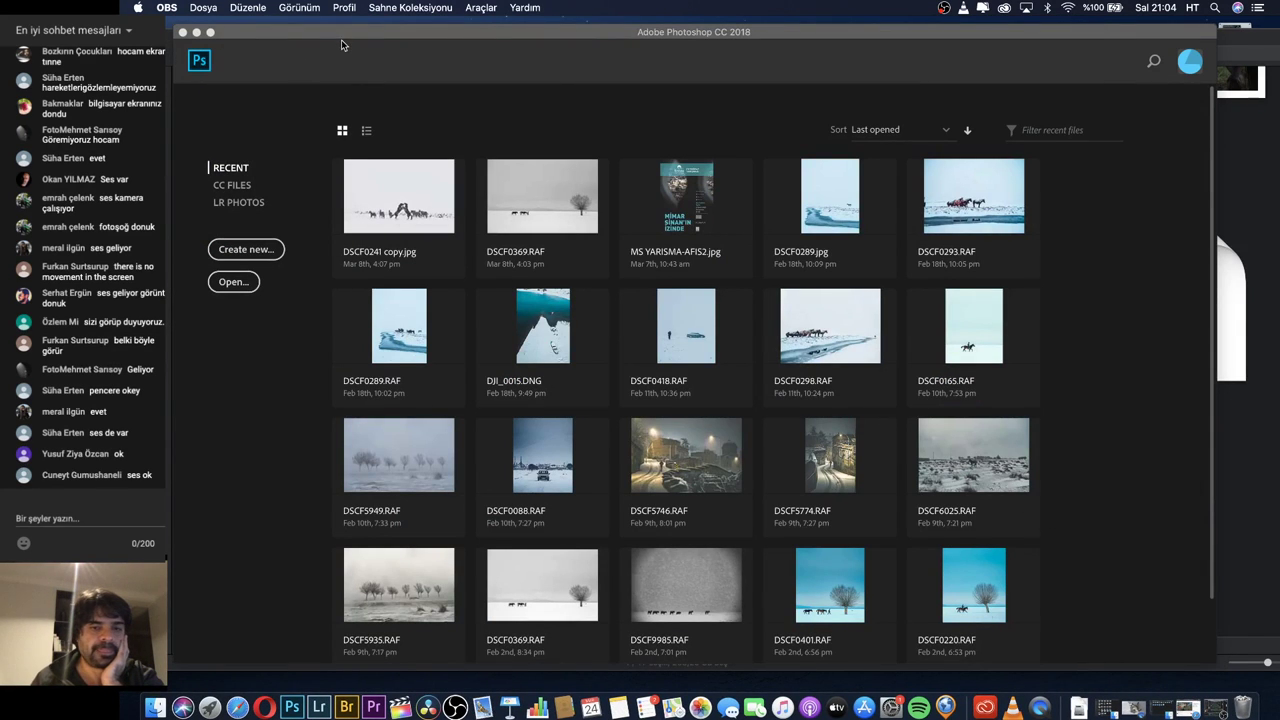
left_click(197, 33)
scroll(800, 318, "up", 2)
scroll(802, 324, "up", 3)
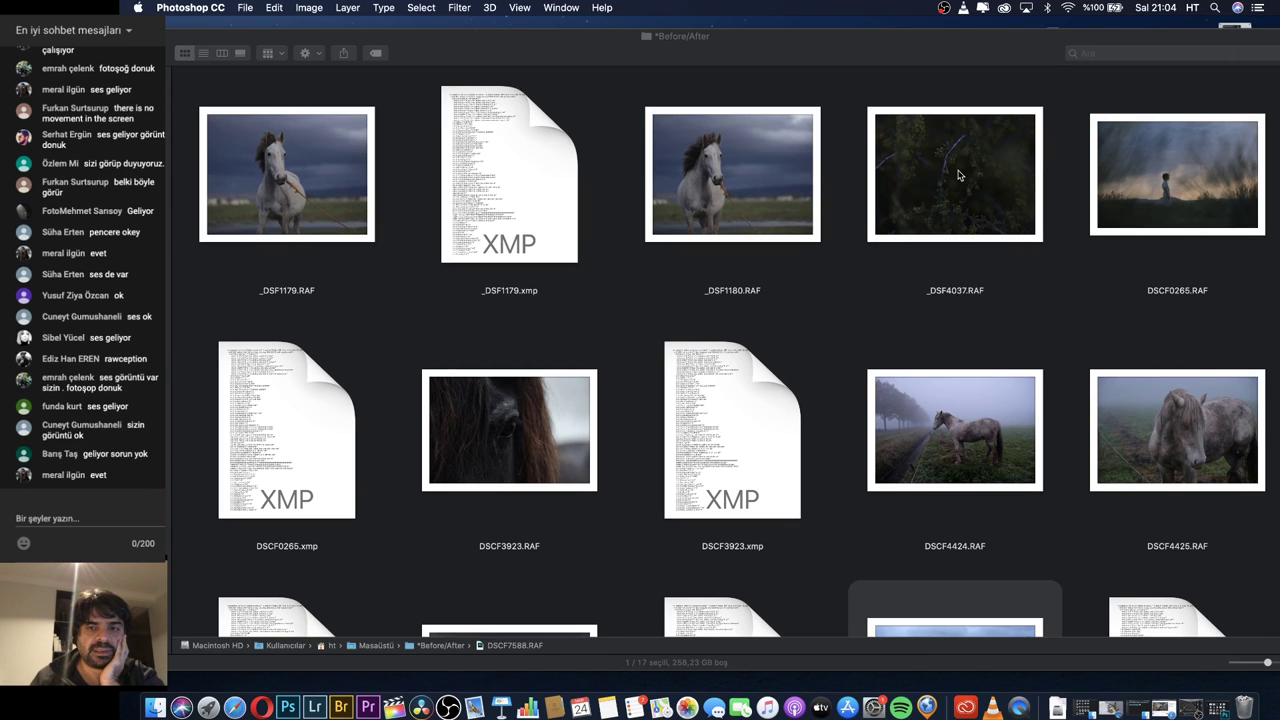
double_click(960, 172)
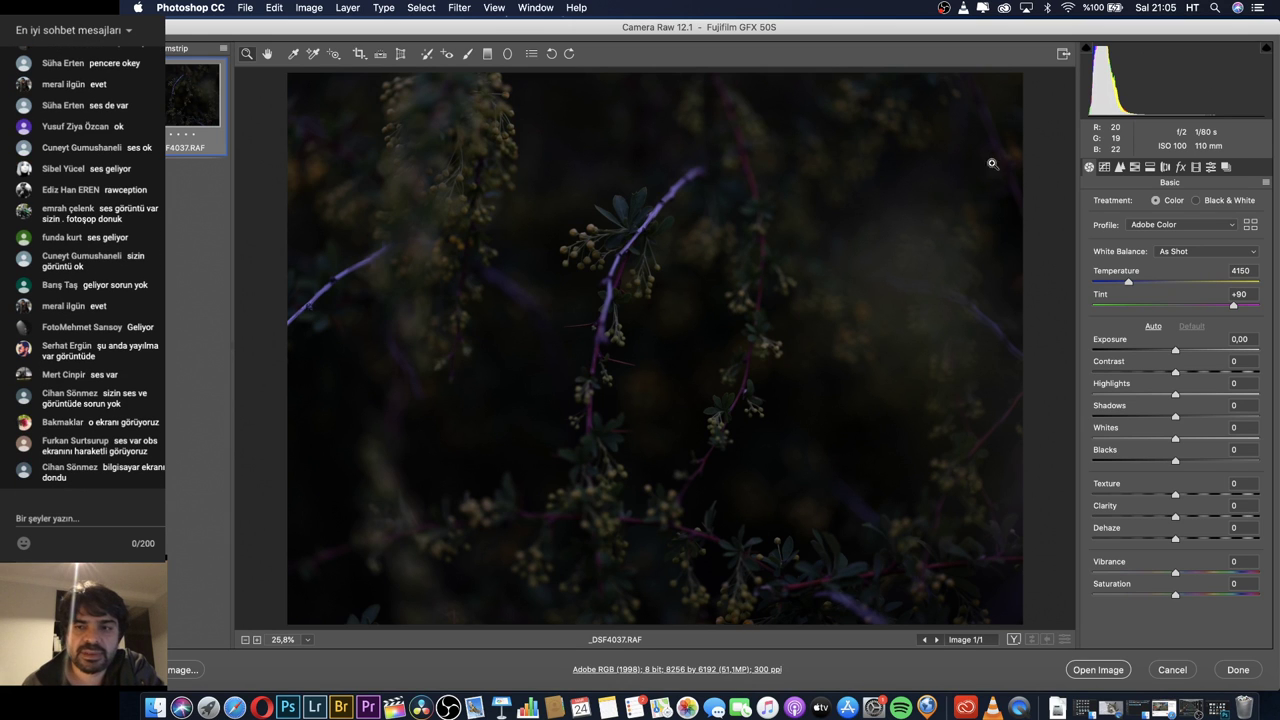
Brighten the branch to Exposure +2,35 and Shadows +35, then show the Presets panel.
left_click_drag(1181, 347, 1210, 352)
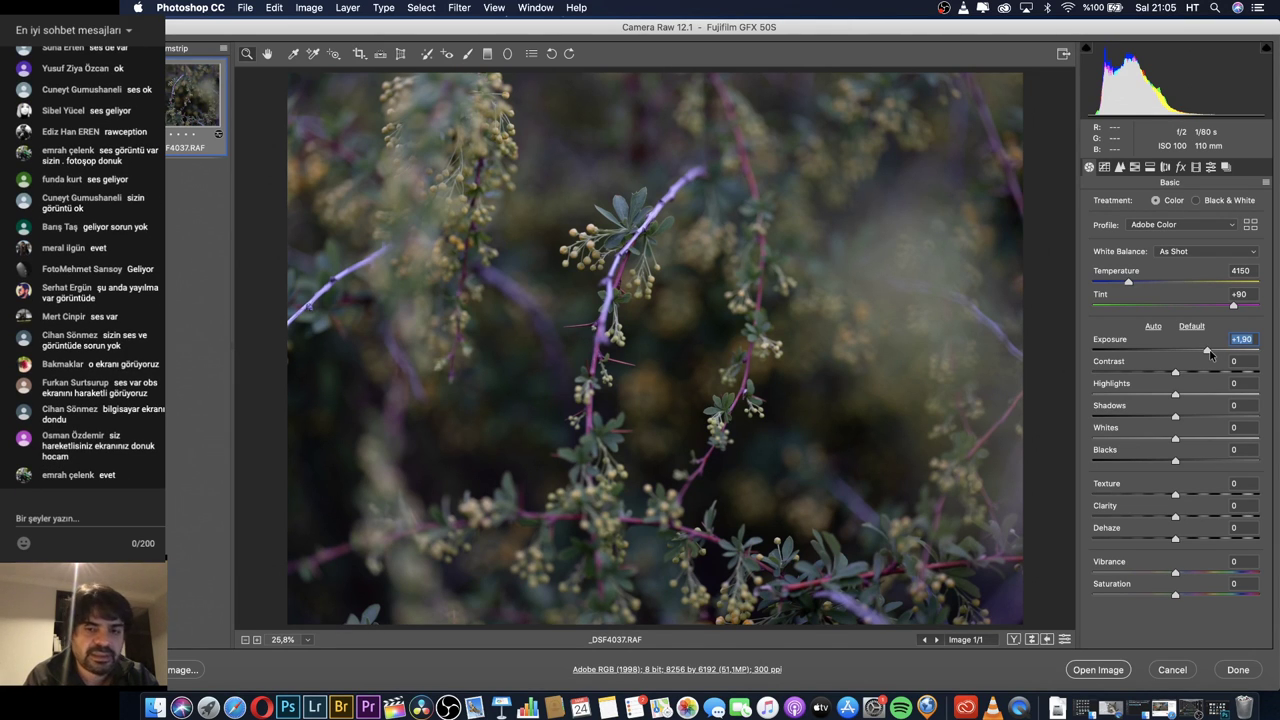
left_click_drag(1210, 353, 1217, 355)
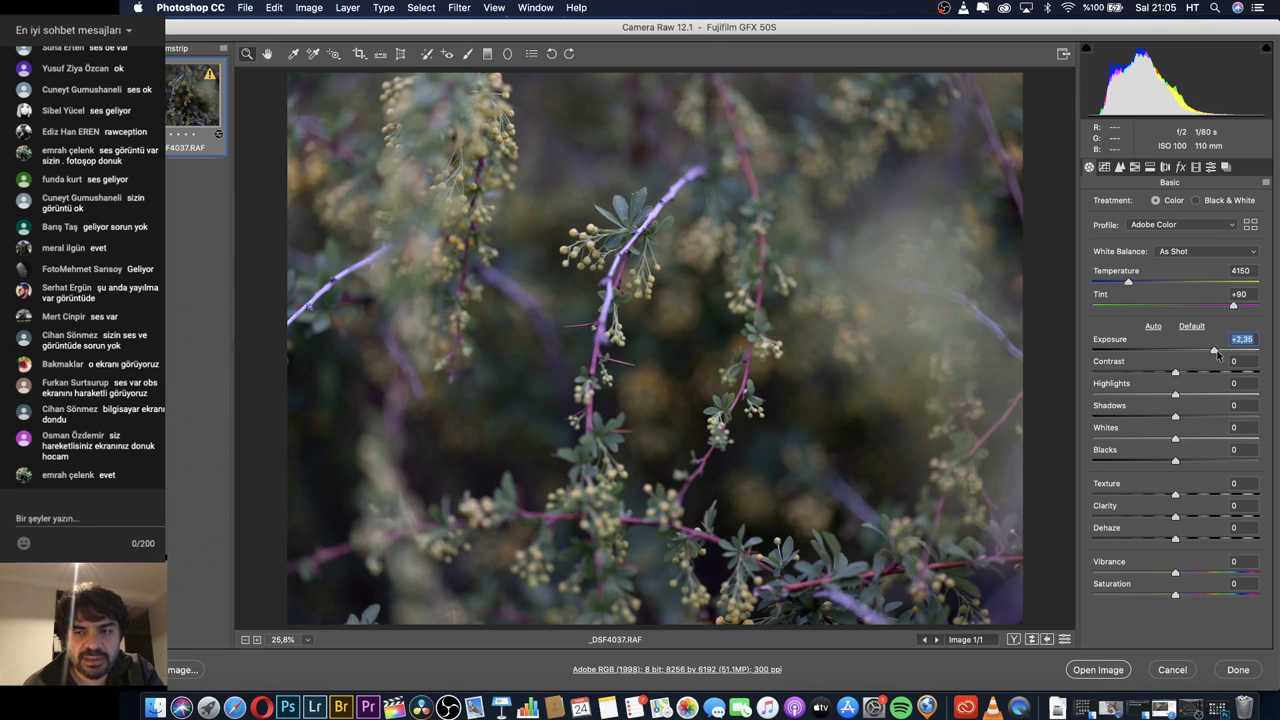
left_click_drag(1175, 416, 1205, 418)
left_click(1211, 167)
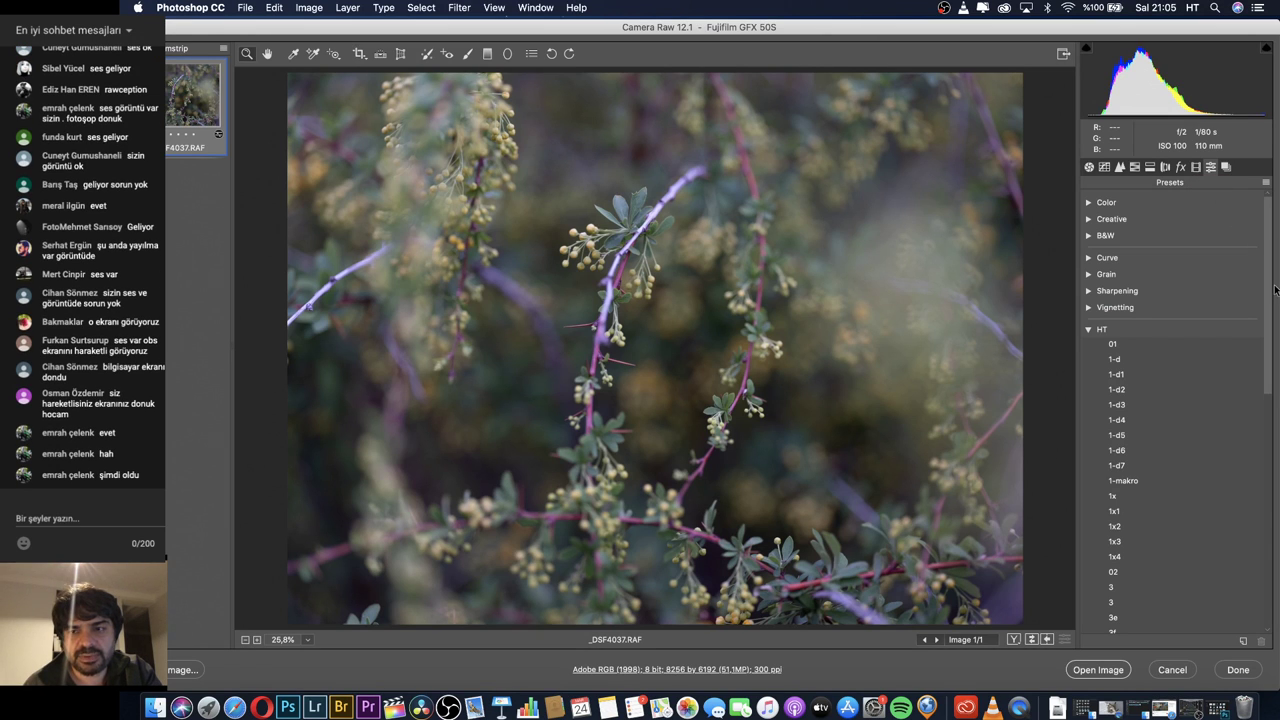
Try HT presets 1-d, 1x, 1x1 through 1x4 and both 3 presets, finishing on 02.
left_click(1147, 363)
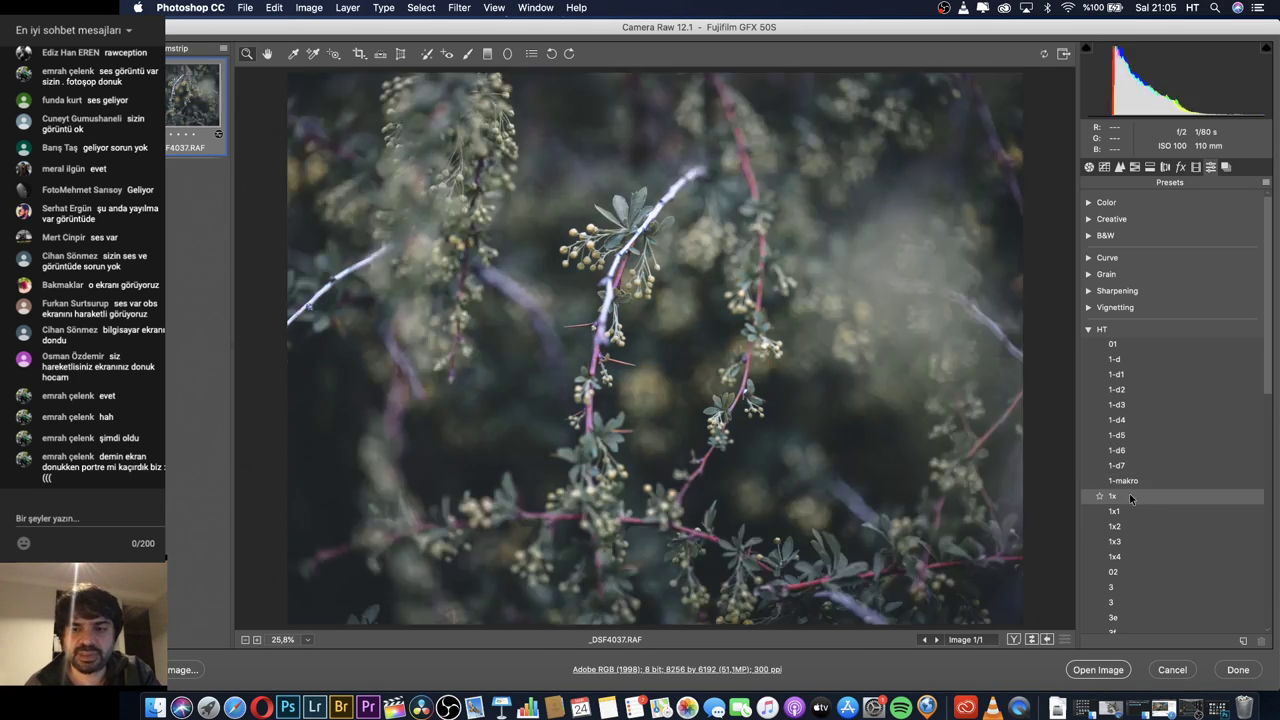
left_click(1129, 496)
left_click(1129, 513)
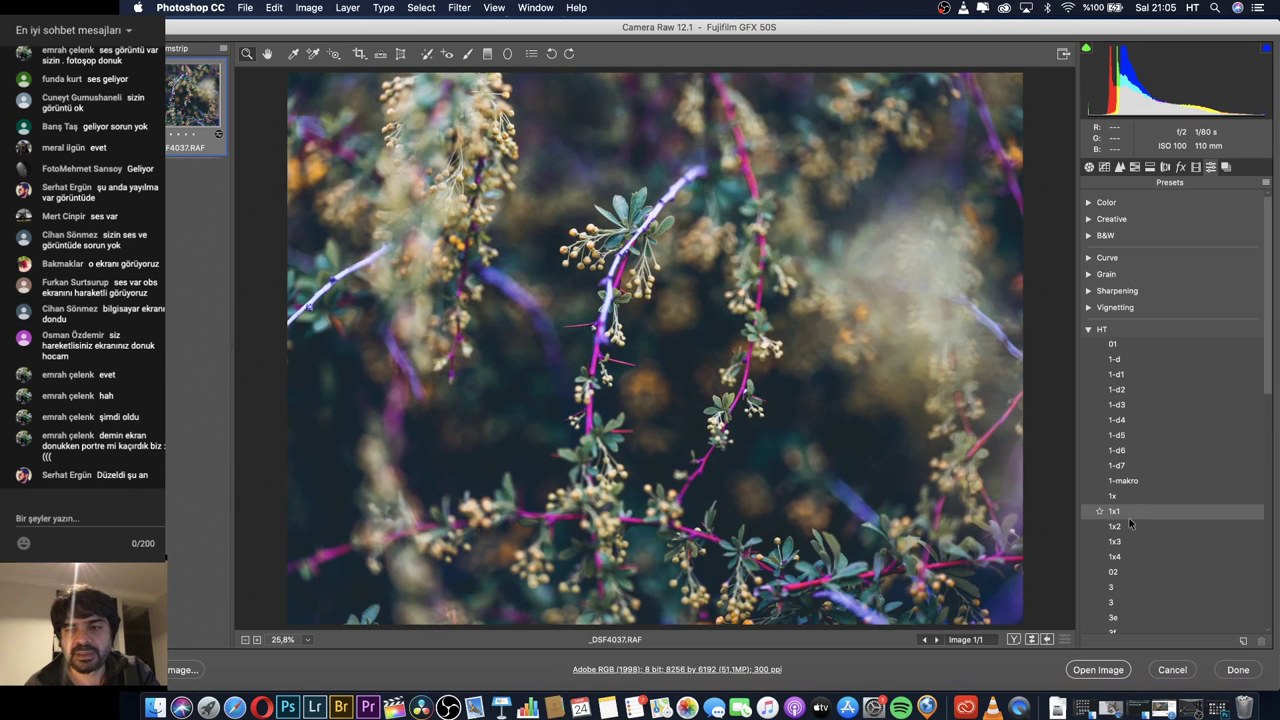
left_click(1129, 527)
left_click(1127, 542)
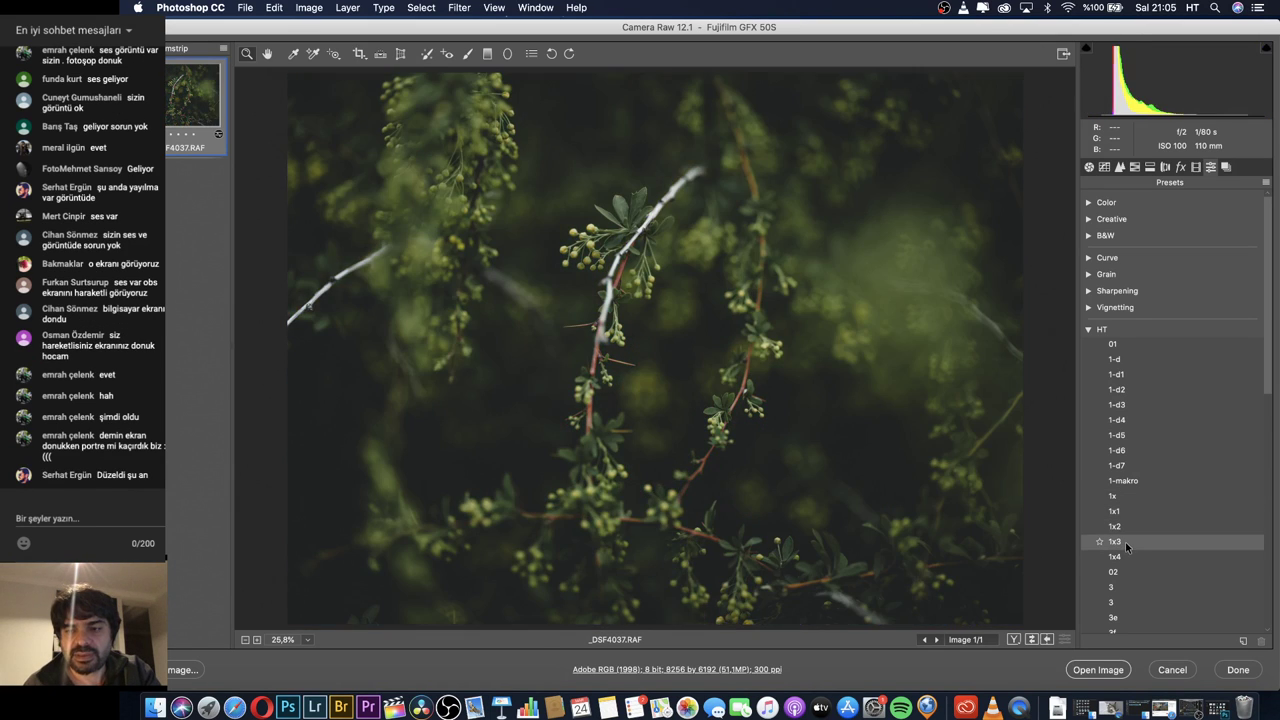
left_click(1126, 556)
left_click(1124, 571)
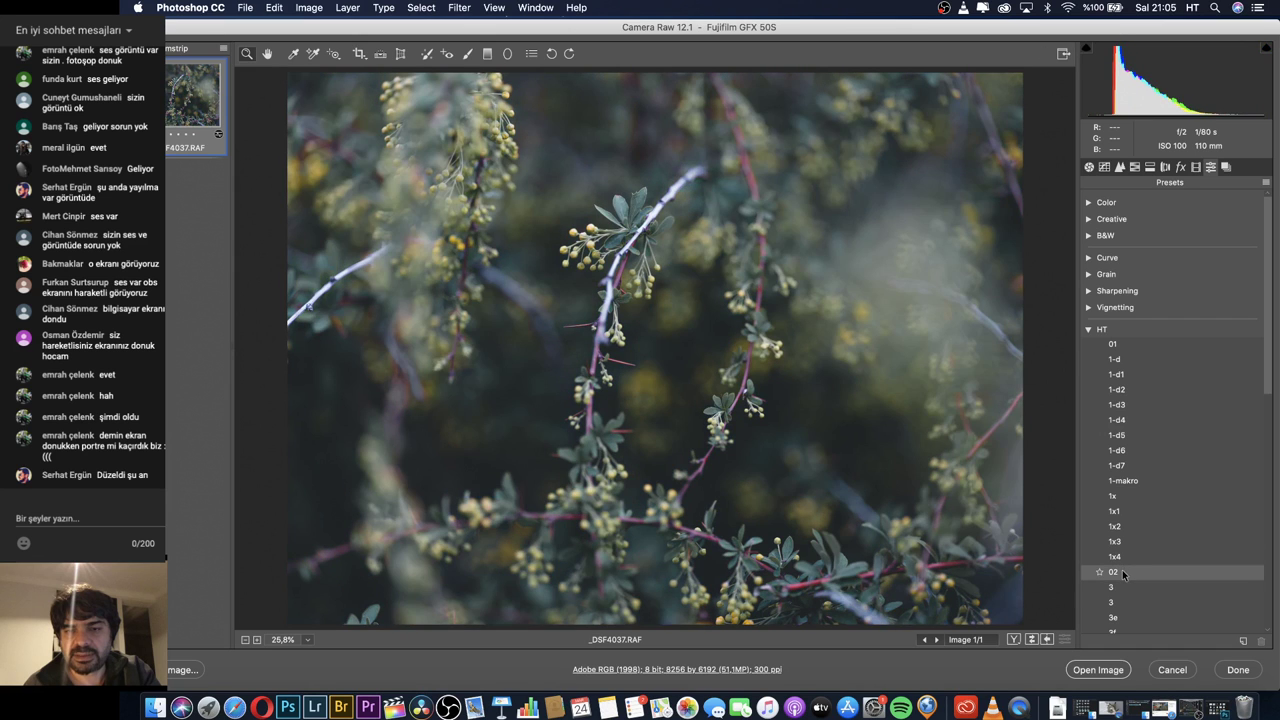
left_click(1123, 588)
left_click(1122, 600)
left_click(1121, 589)
left_click(1117, 572)
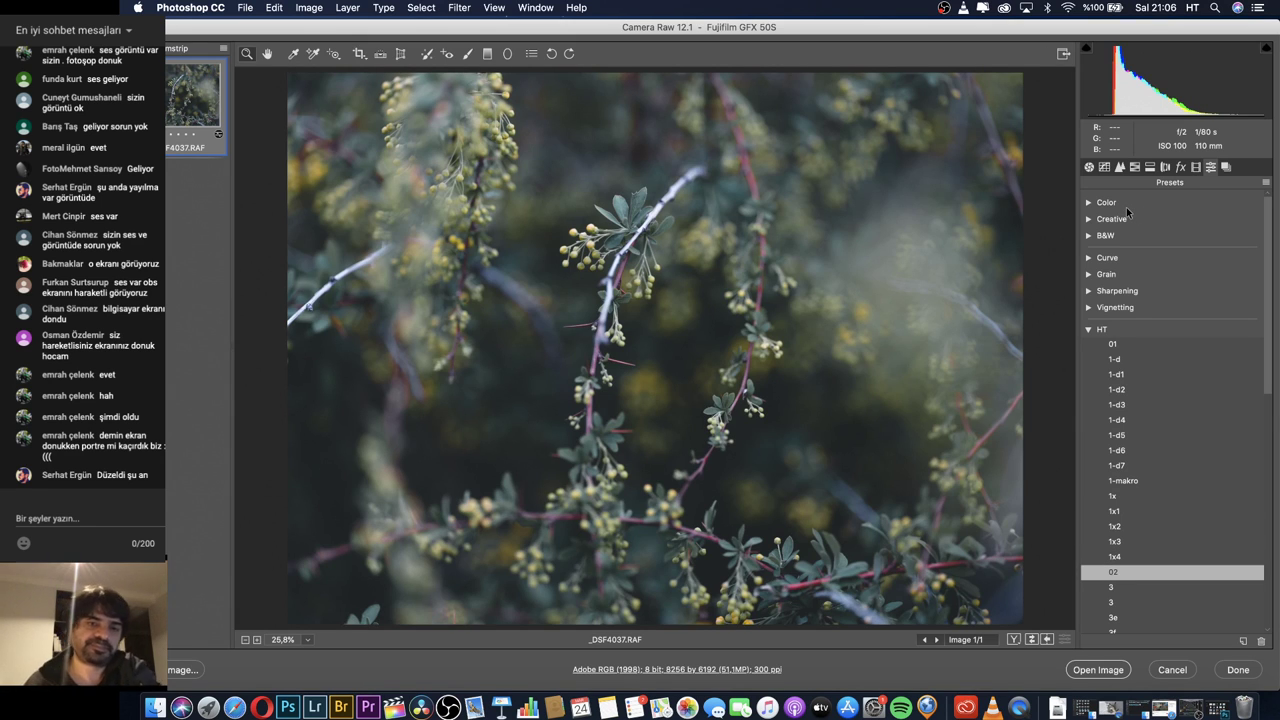
Check HSL saturation, then set a post-crop vignette of Amount -24 and Roundness +18.
left_click(1135, 167)
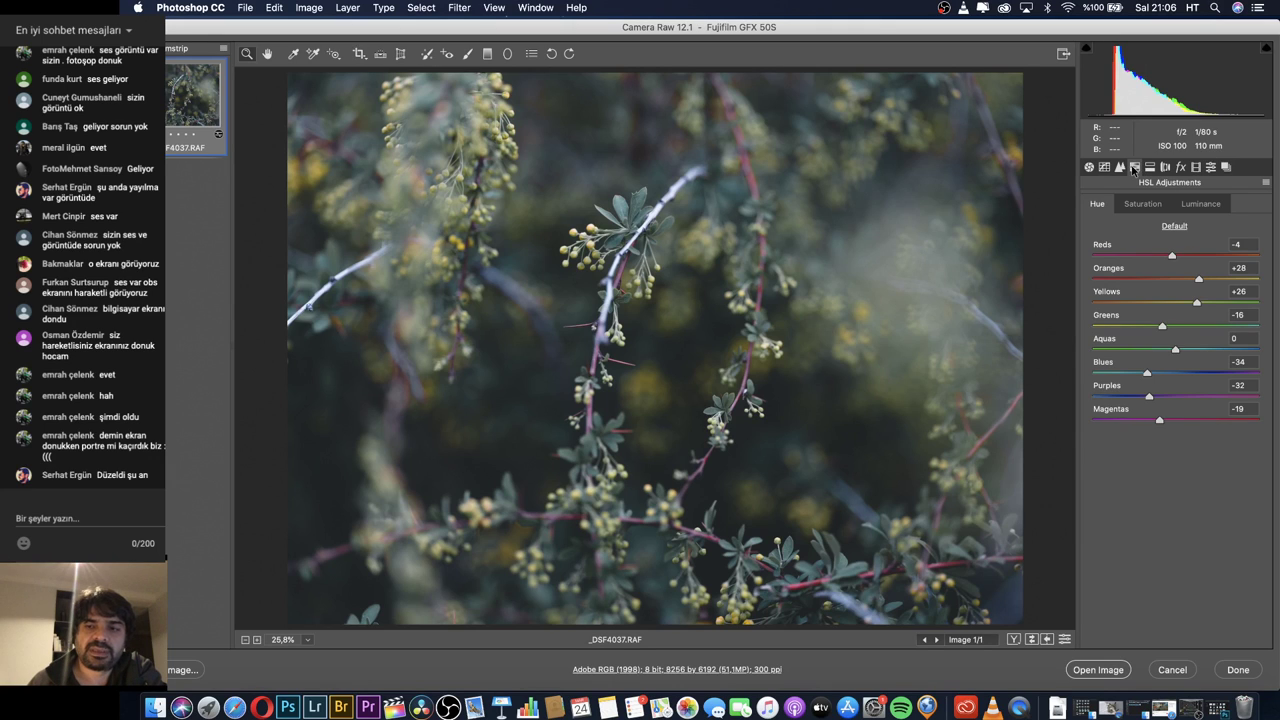
left_click(1144, 204)
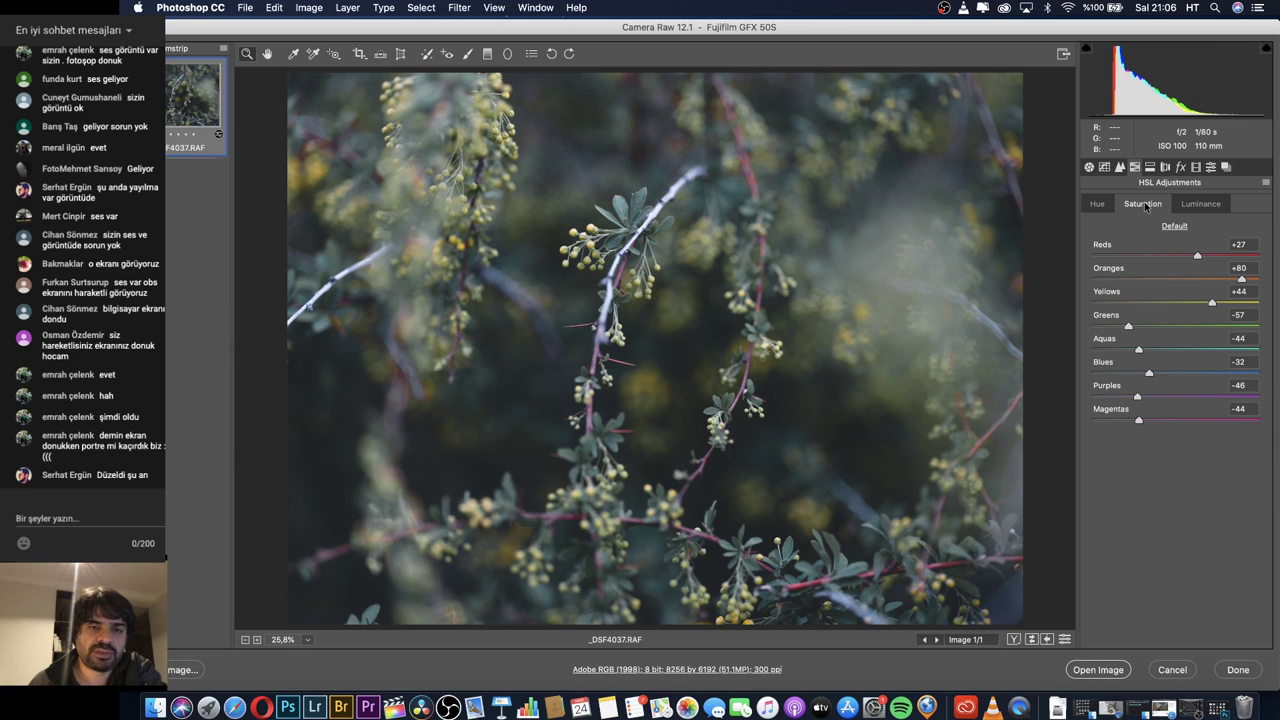
left_click(1181, 167)
left_click_drag(1174, 353, 1060, 376)
left_click(1154, 376)
left_click_drag(1176, 399, 1192, 404)
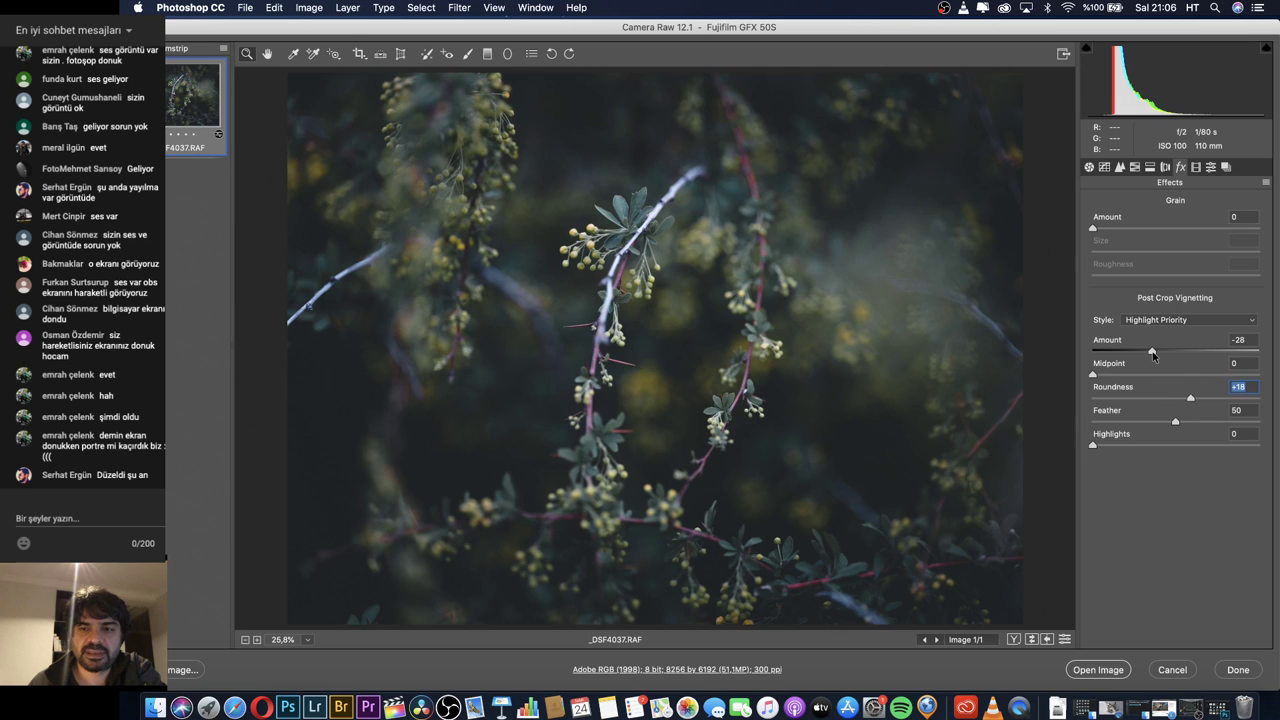
left_click_drag(1153, 354, 1157, 357)
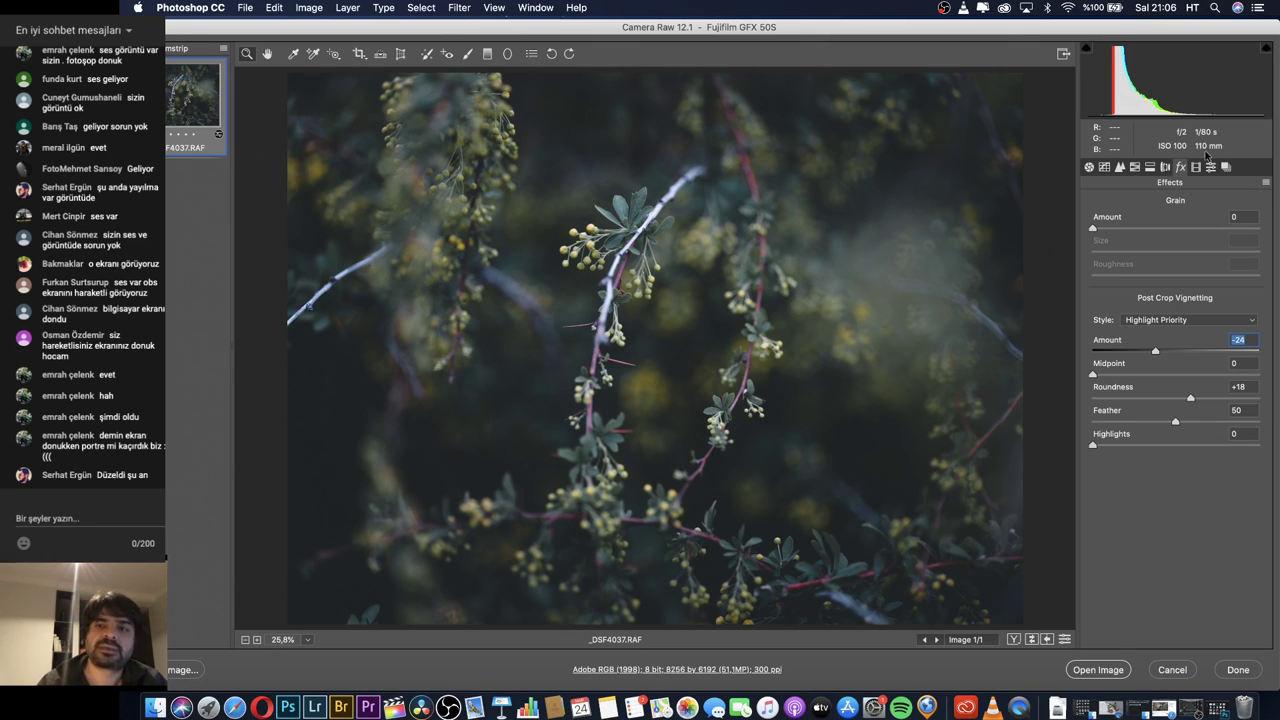
Set Calibration Green Primary Hue -100, Saturation +40, and Blue Primary Hue -44, Saturation -100.
left_click(1212, 168)
left_click(1197, 170)
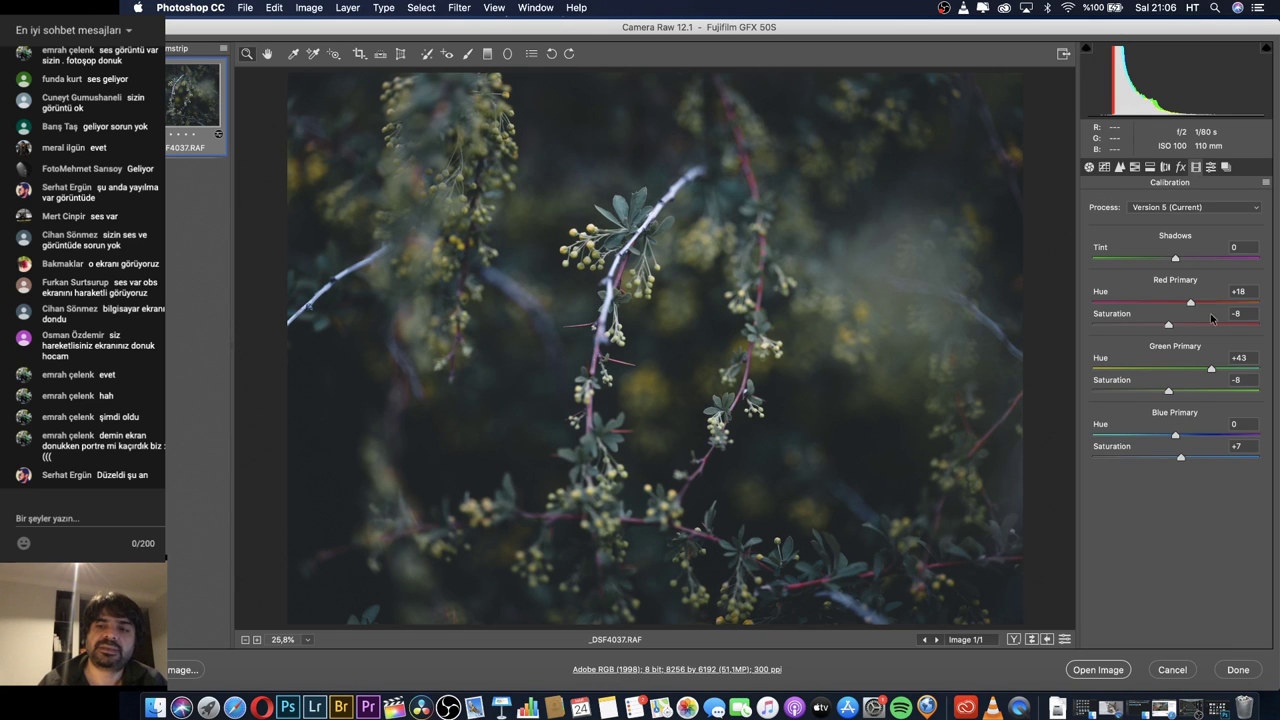
left_click_drag(1210, 369, 1052, 380)
key("super+z")
key("super+z")
left_click_drag(1167, 394, 1208, 394)
left_click_drag(1181, 460, 1080, 468)
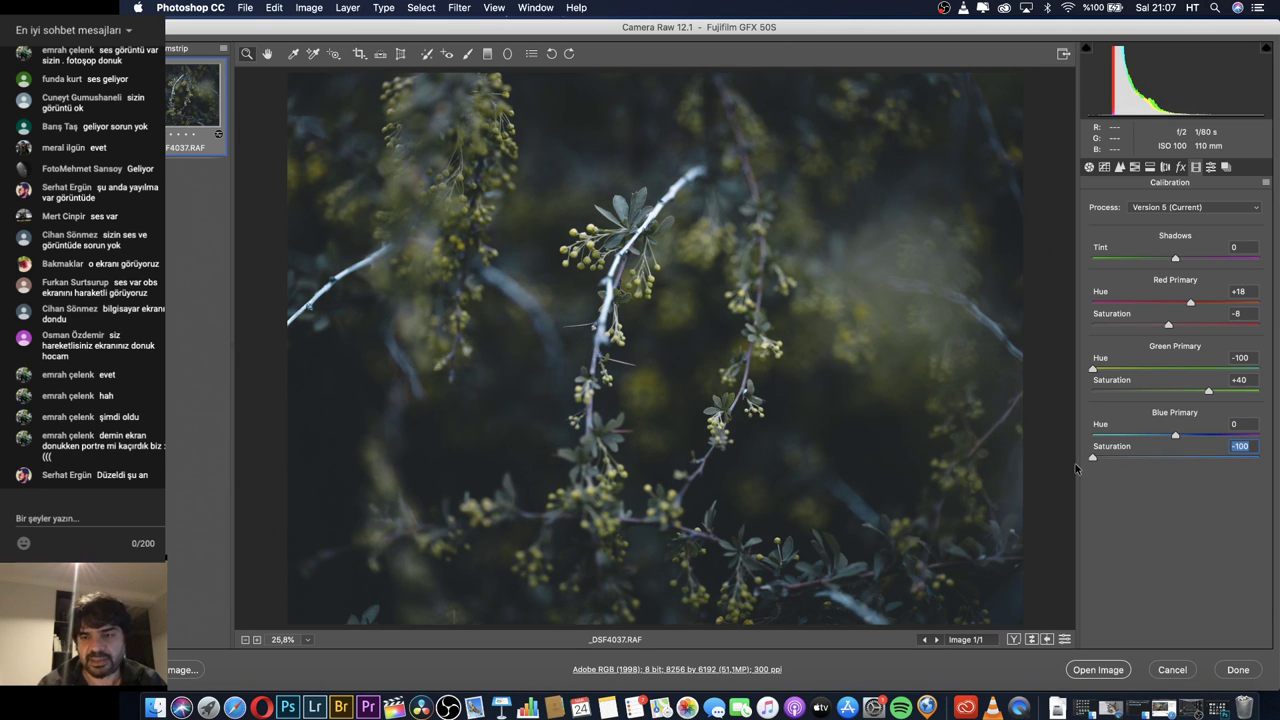
left_click_drag(1176, 436, 1141, 446)
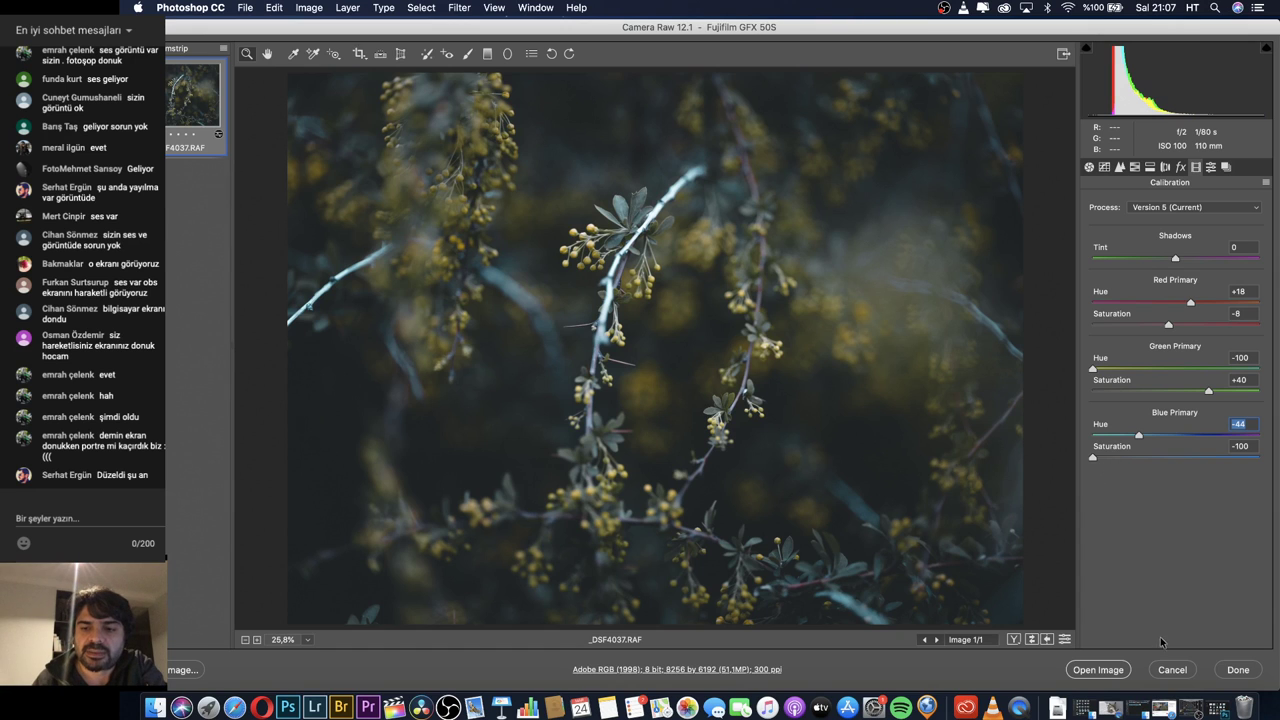
Close the branch photo and open DSCF7588.RAF from the Finder folder.
left_click(1172, 669)
scroll(887, 445, "down", 5)
left_click(963, 292)
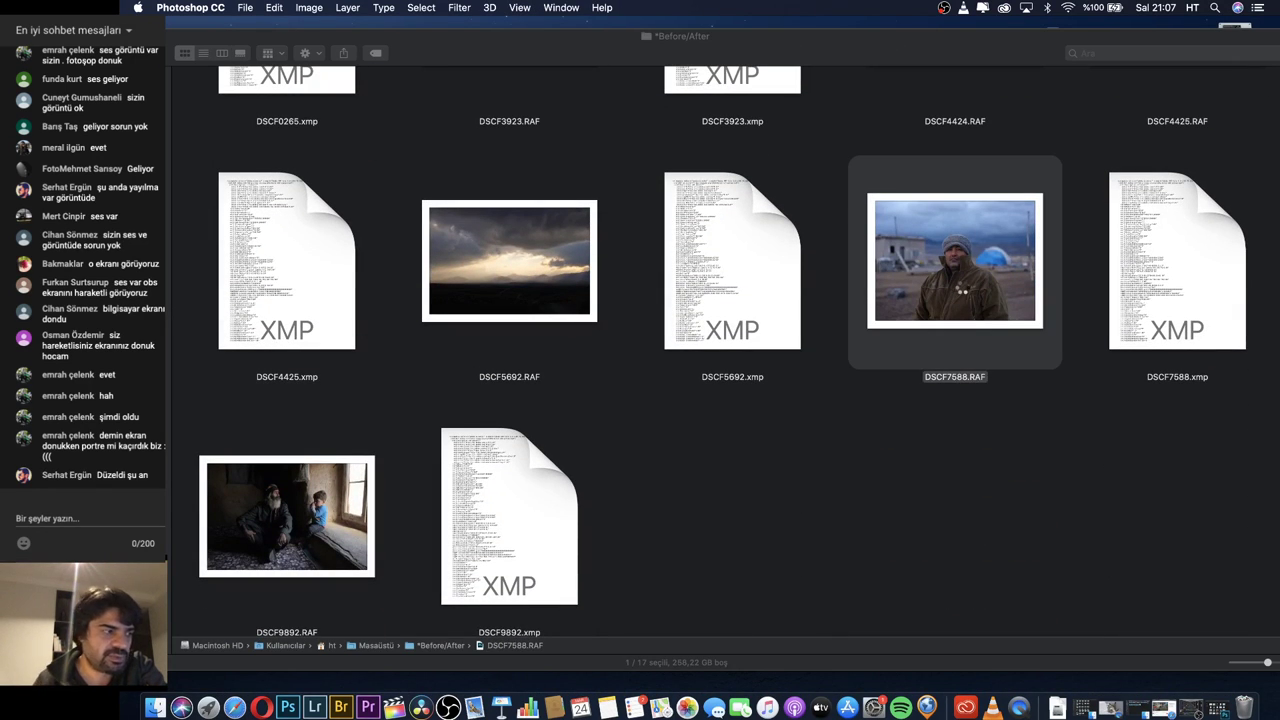
double_click(963, 291)
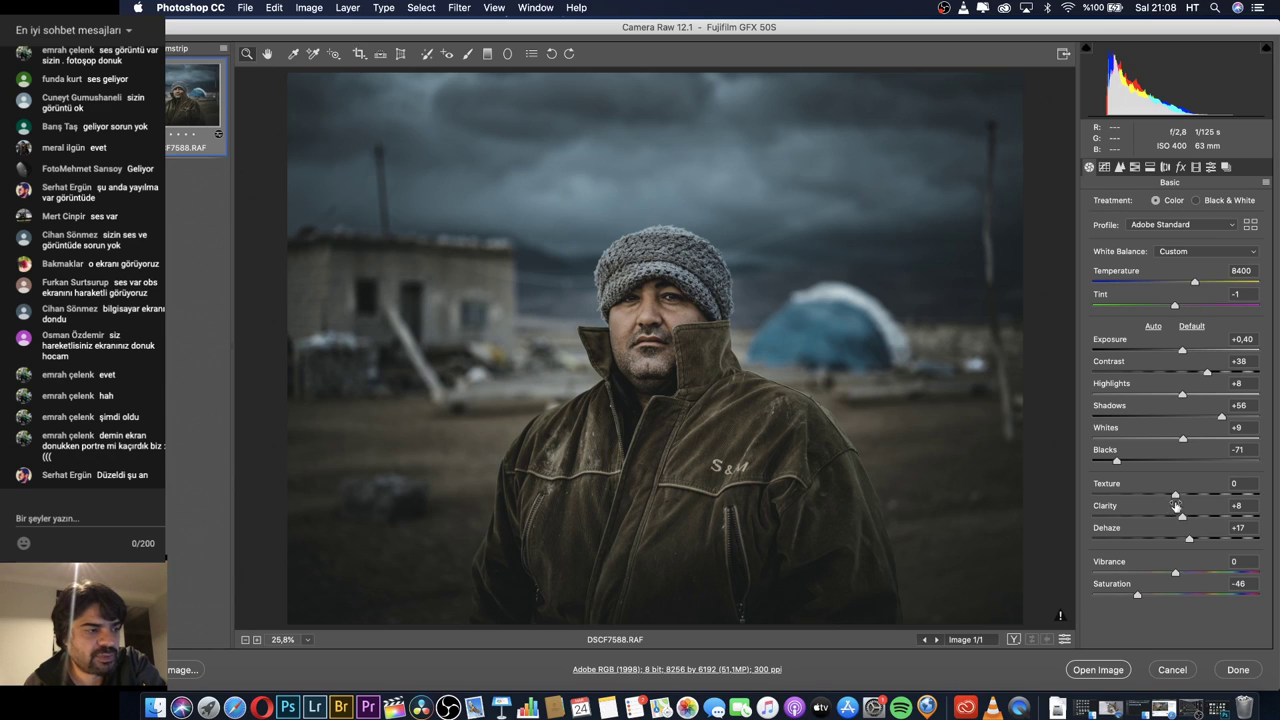
Raise the tone curve's top point to 255, then review the HSL hue, saturation and luminance values.
left_click(1104, 167)
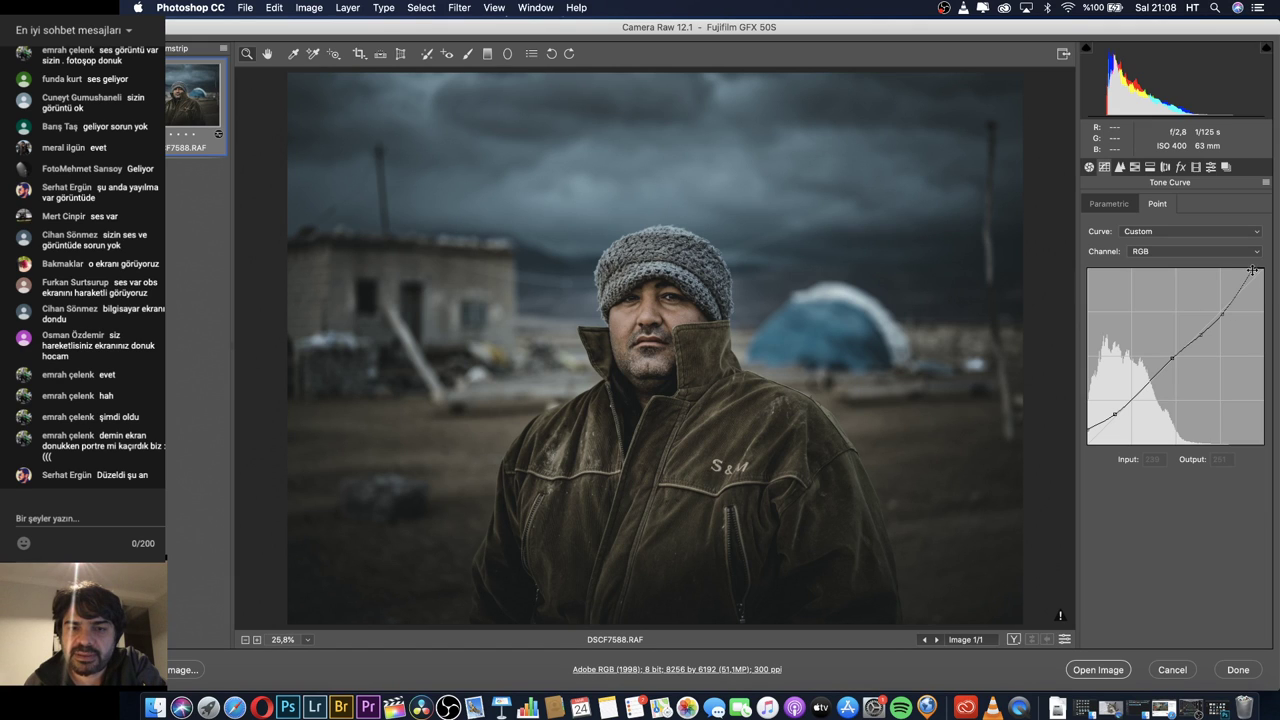
mouse_move(1252, 270)
left_mouse_down()
mouse_move(1272, 274)
mouse_move(1263, 268)
left_mouse_up()
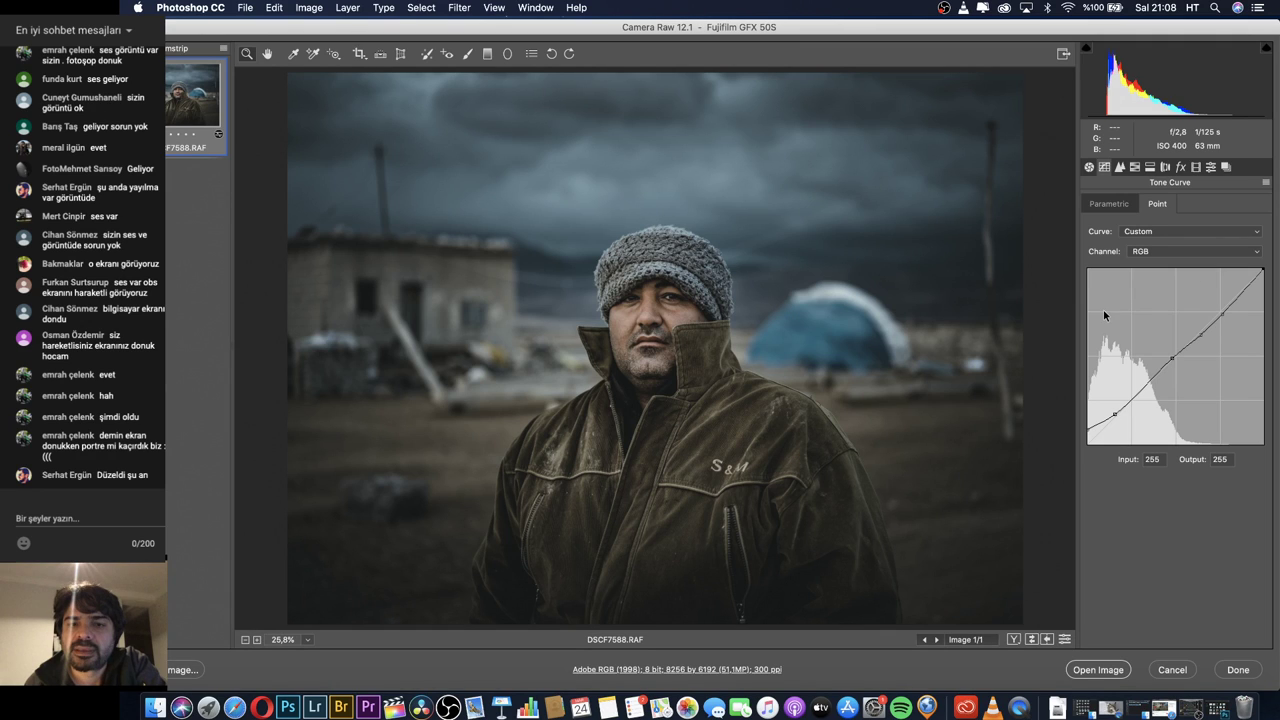
left_click(1135, 168)
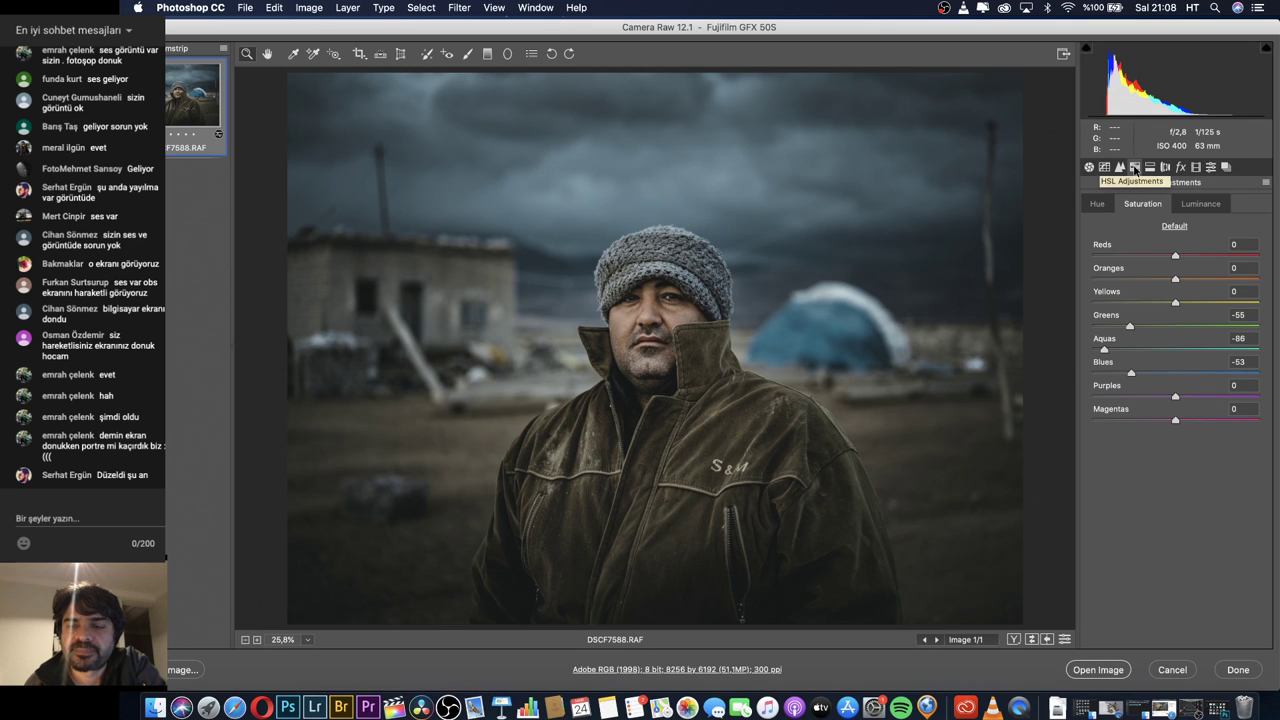
left_click(1097, 203)
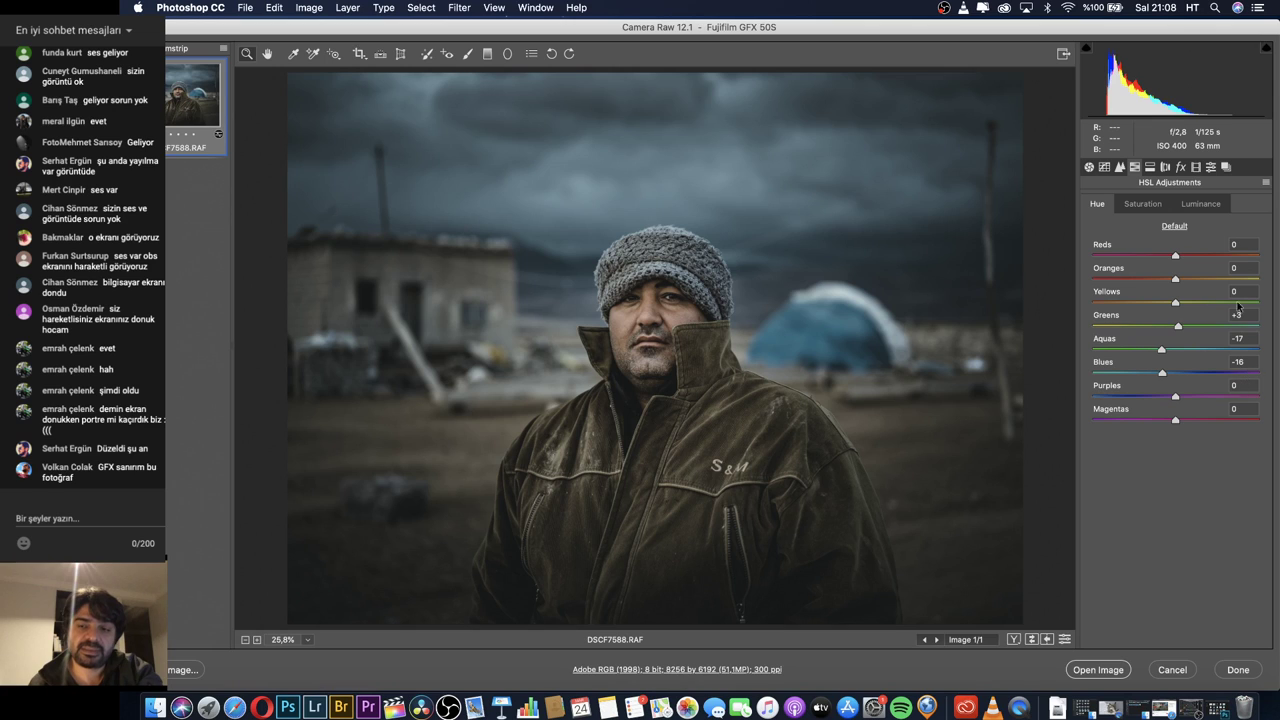
left_click(1146, 204)
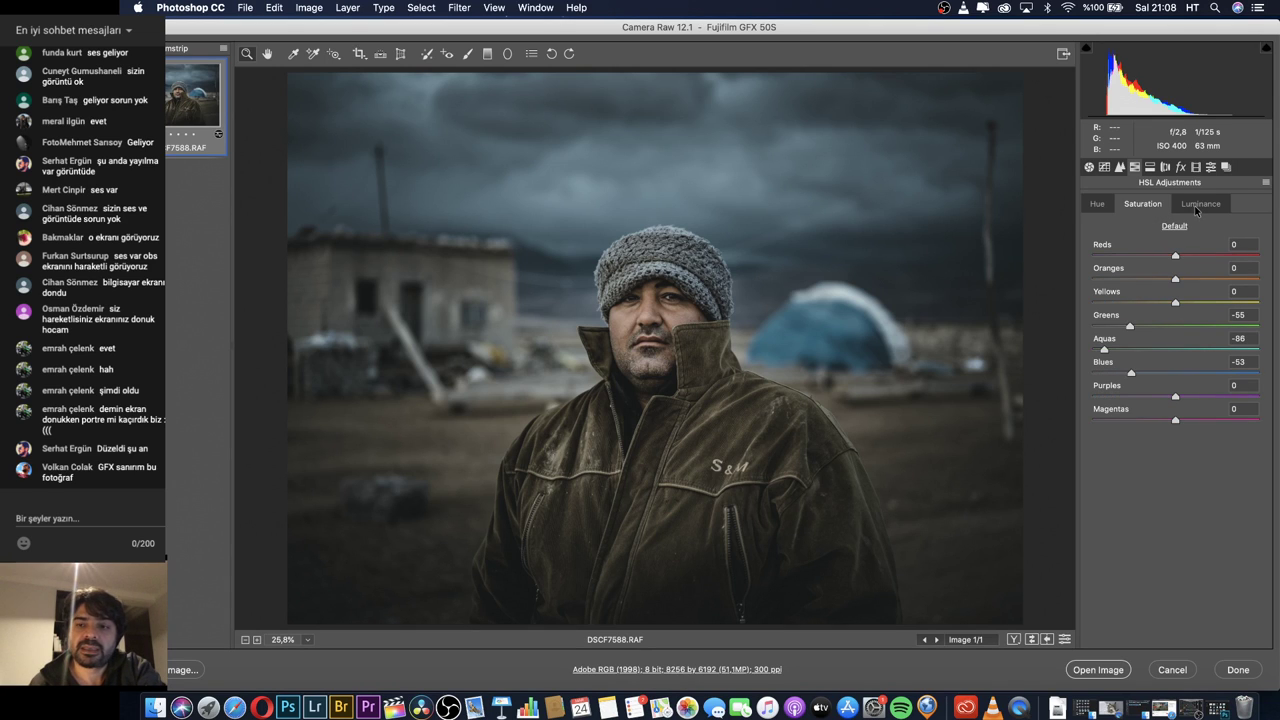
left_click(1196, 208)
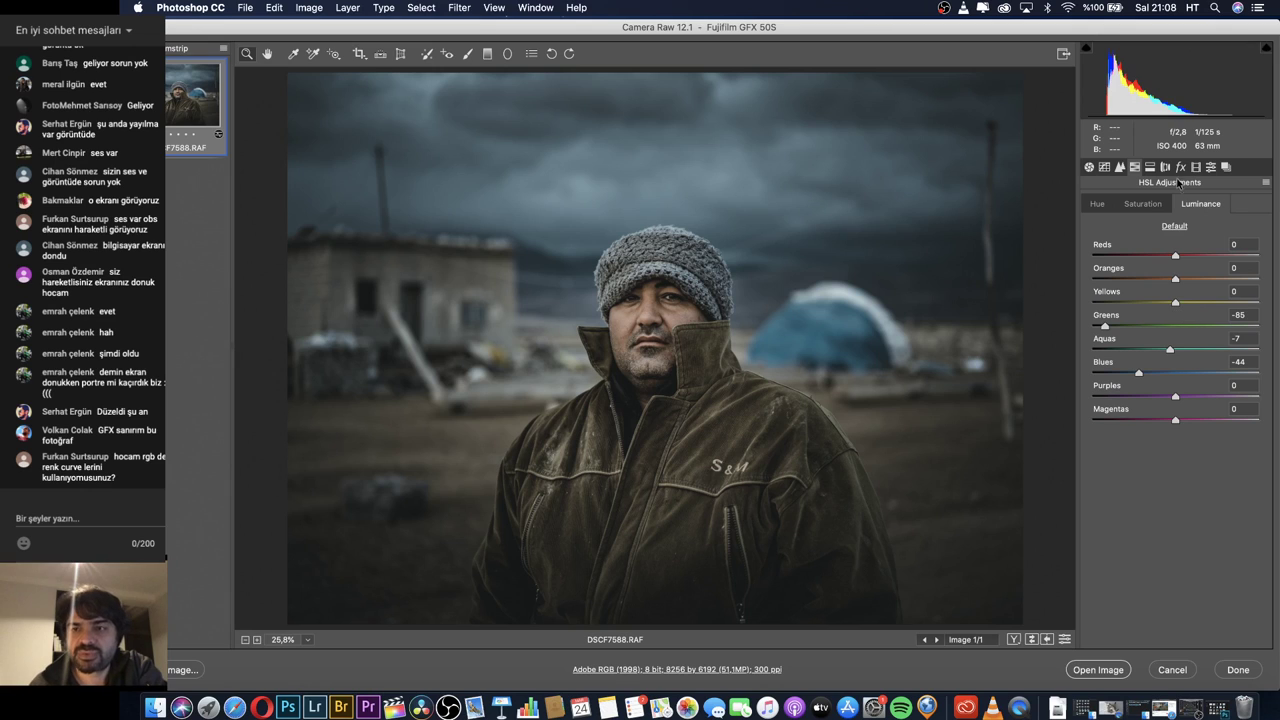
Boost the split-toning shadow saturation and ease the highlight saturation to 12.
left_click(1150, 167)
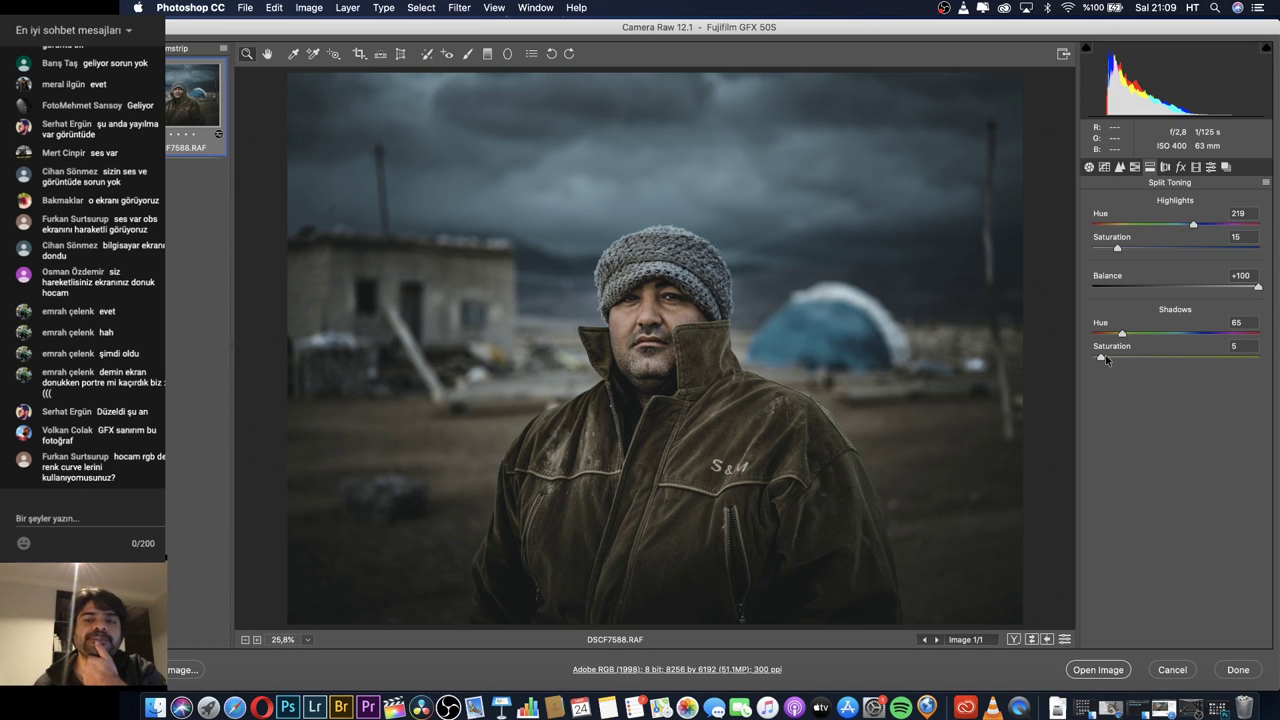
mouse_move(1104, 359)
left_mouse_down()
mouse_move(1145, 361)
mouse_move(1113, 361)
left_mouse_up()
mouse_move(1118, 252)
left_mouse_down()
mouse_move(1137, 252)
mouse_move(1112, 252)
left_mouse_up()
Review the Lens Corrections, Effects and Camera Calibration settings.
left_click(1165, 167)
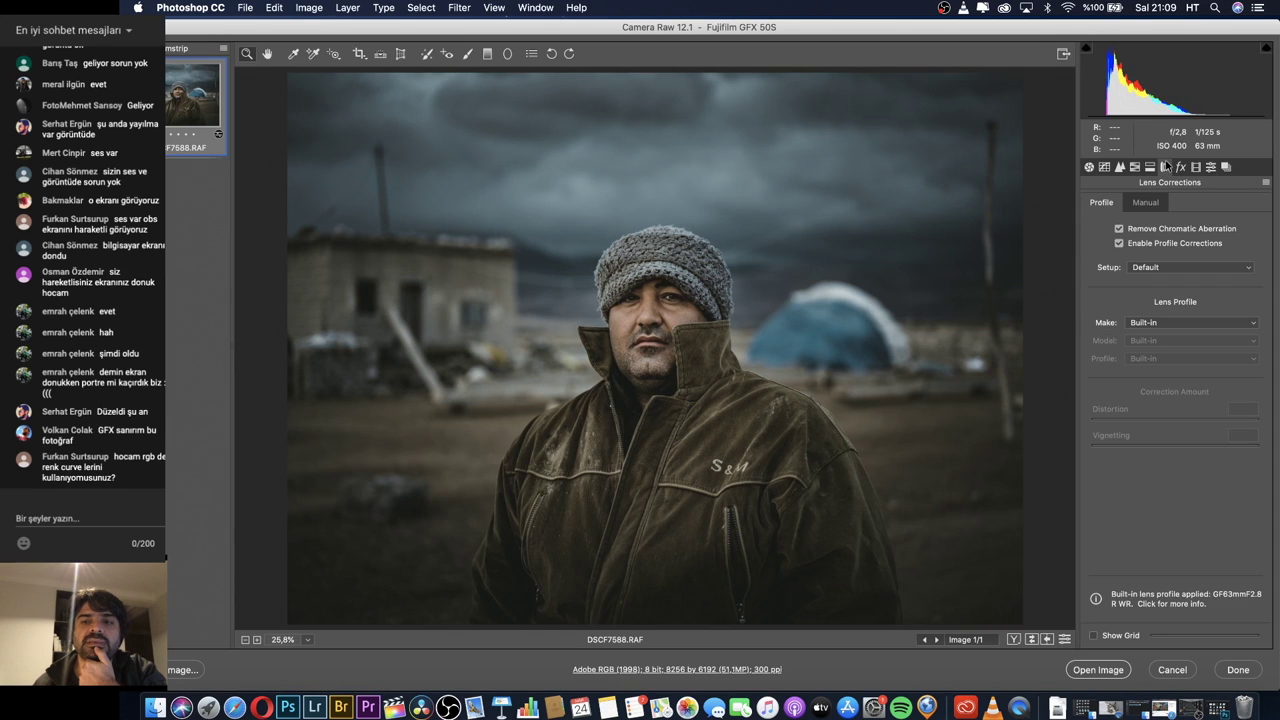
left_click(1180, 167)
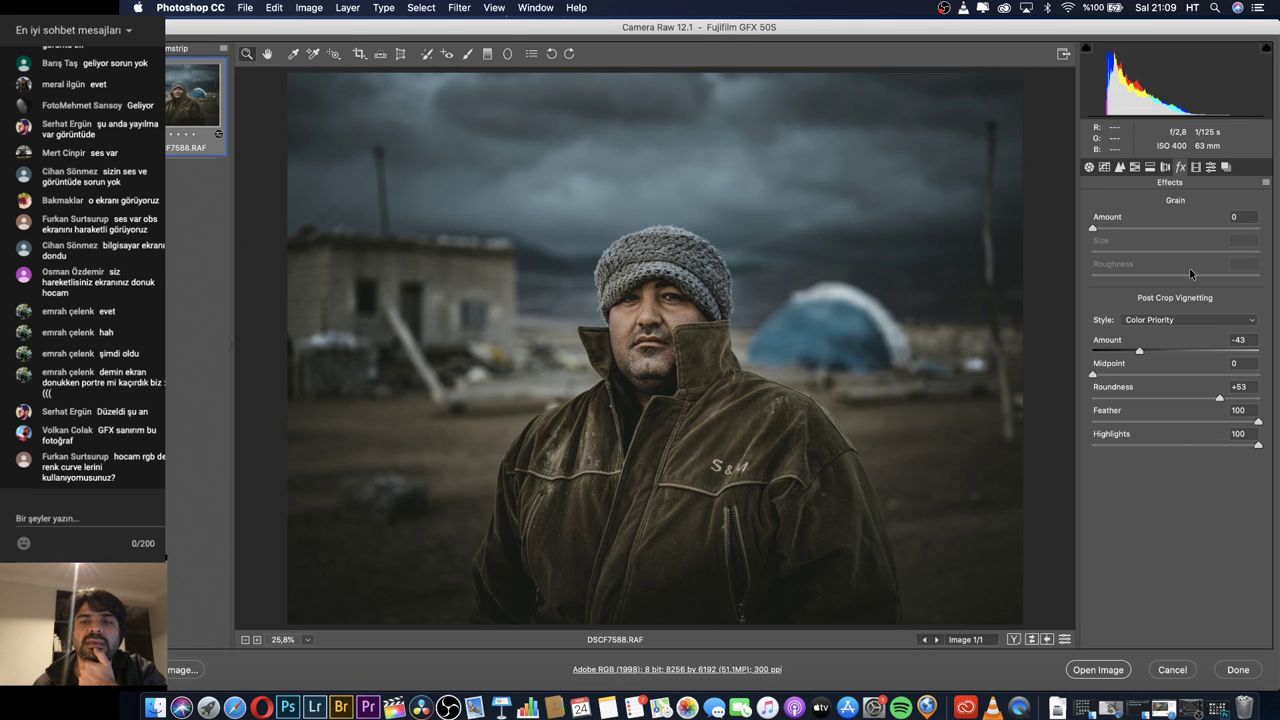
left_click(1196, 167)
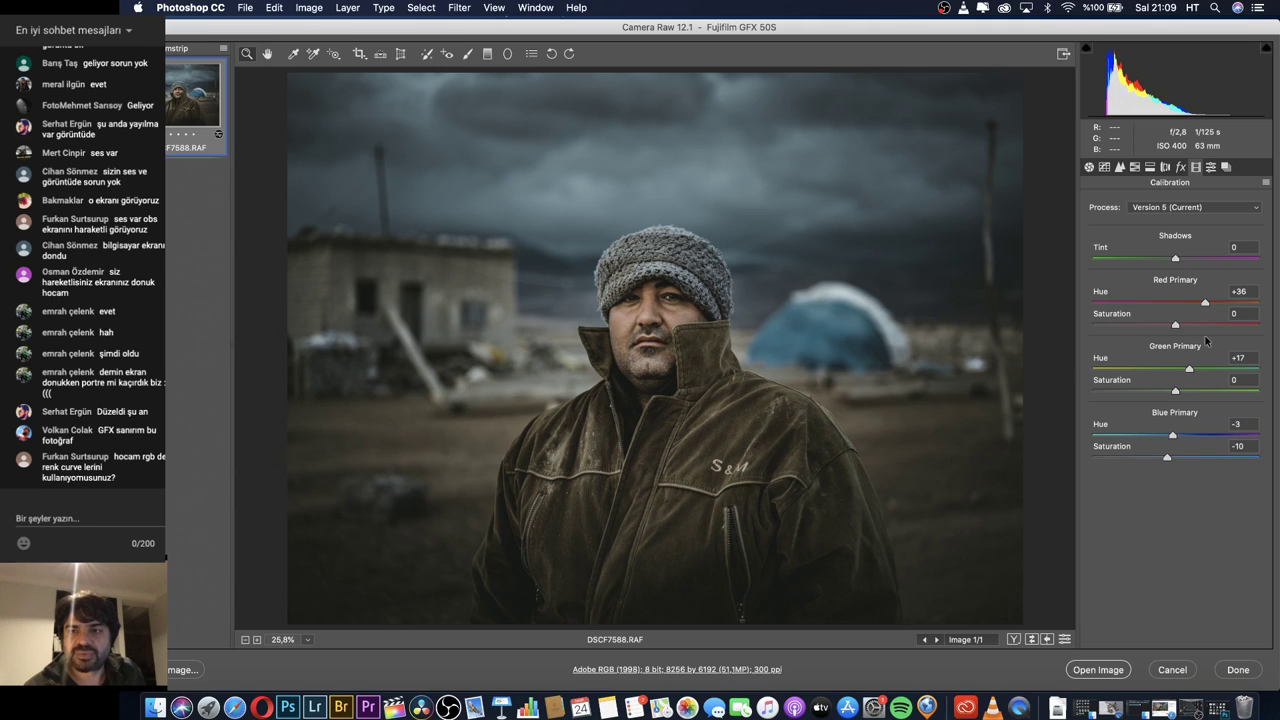
Look over the presets and the portrait's local brush adjustments on the hat and chin.
left_click(1210, 168)
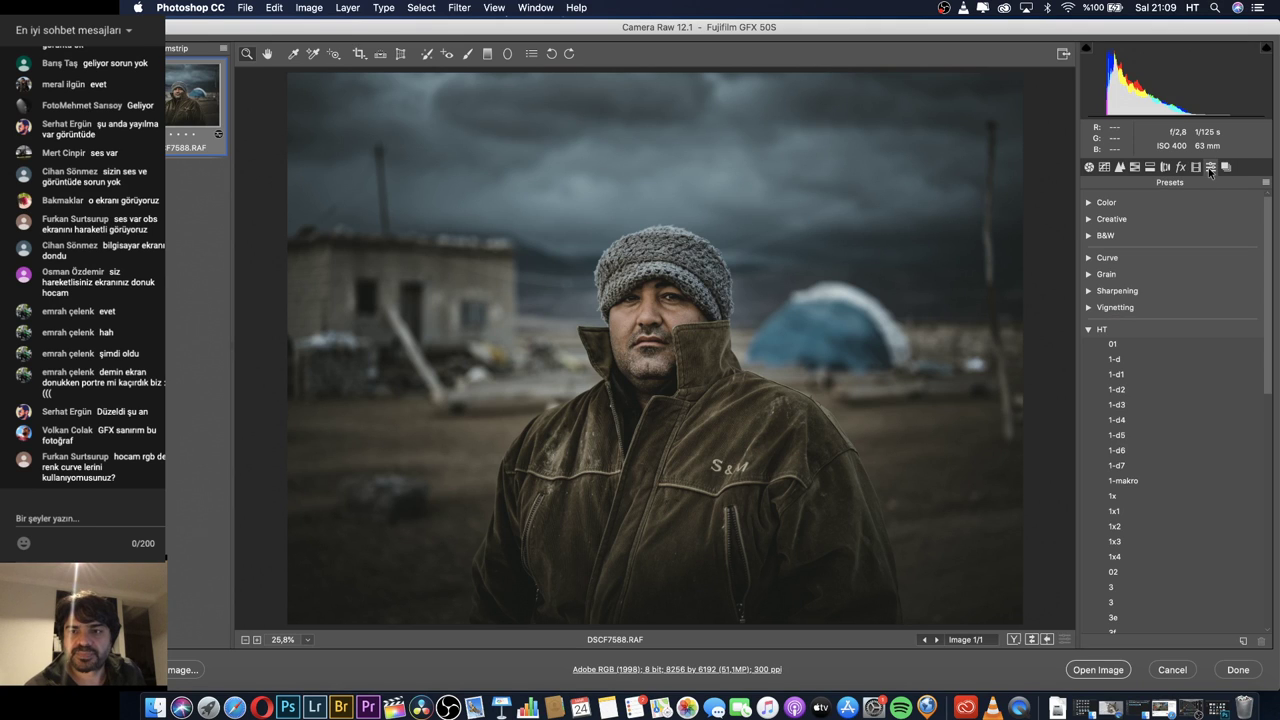
left_click(1089, 167)
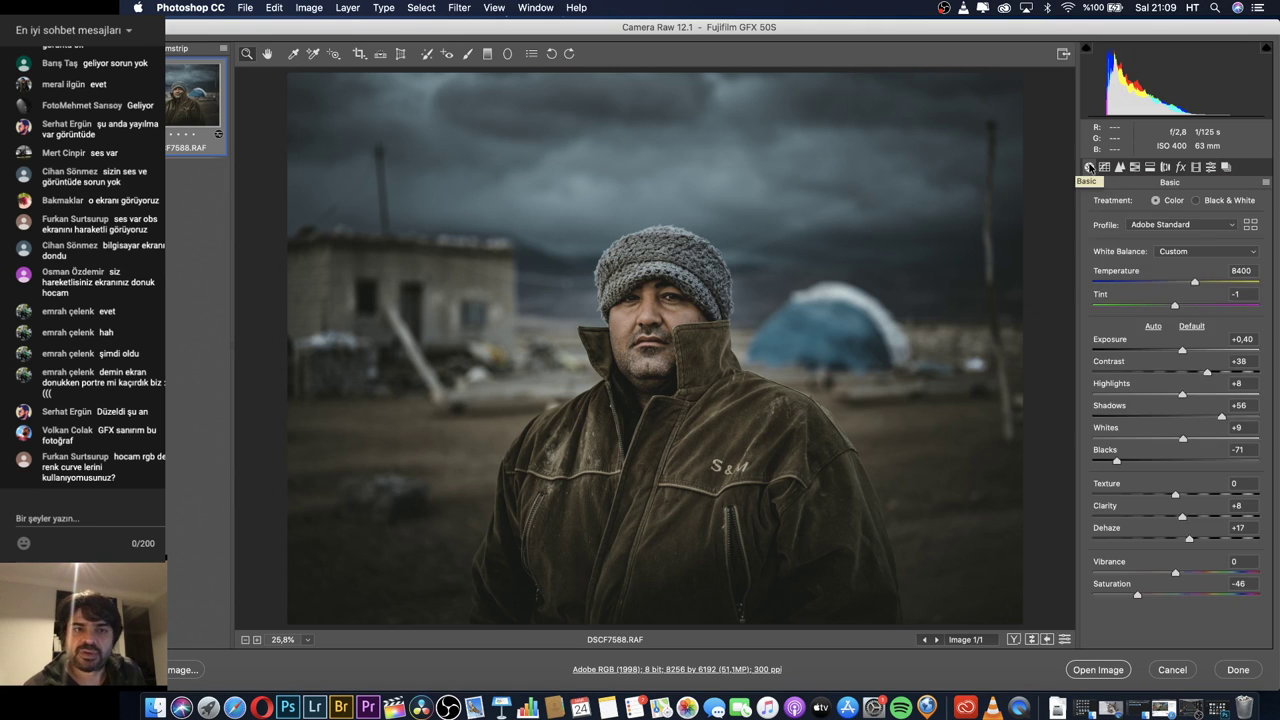
left_click(468, 55)
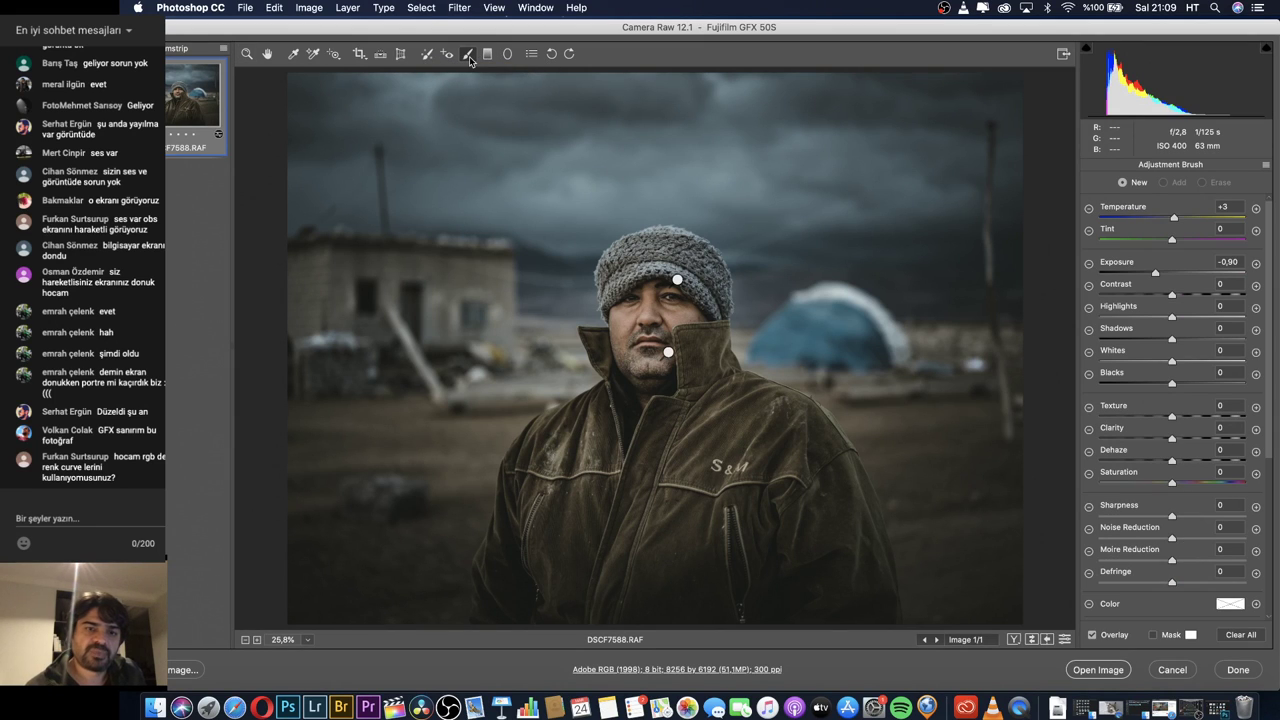
left_click(677, 280)
mouse_move(667, 353)
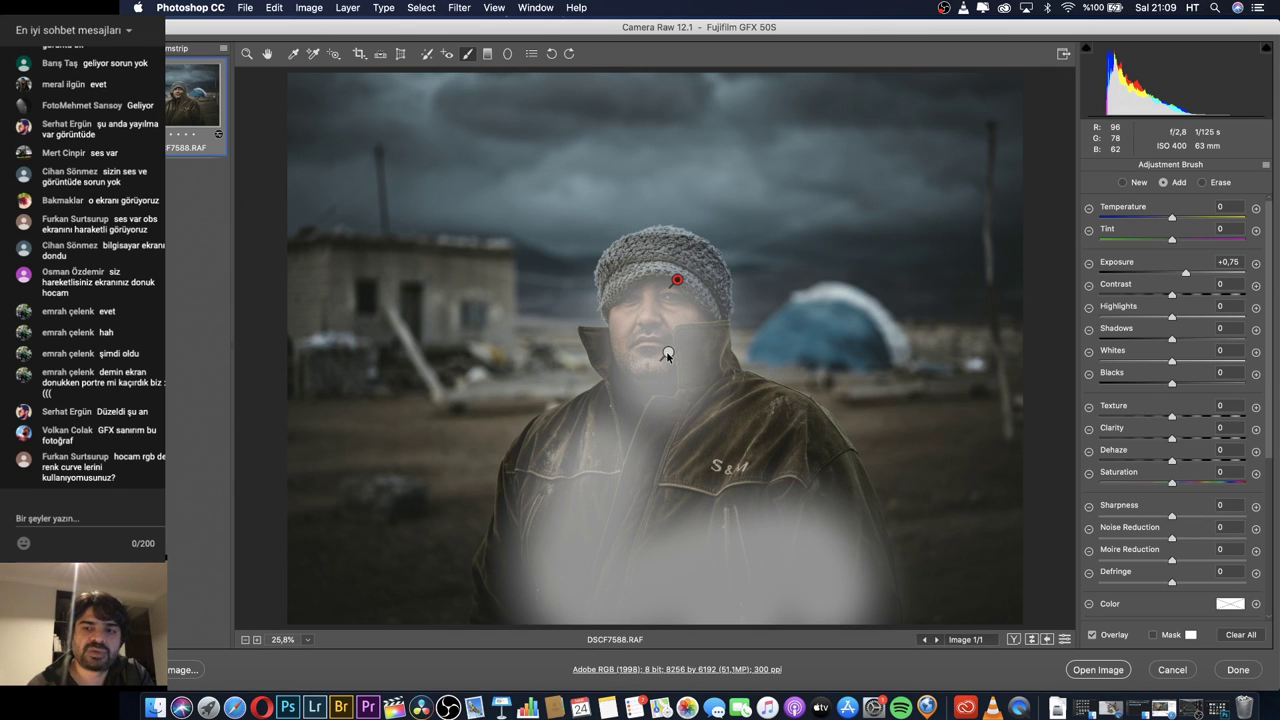
left_click(667, 353)
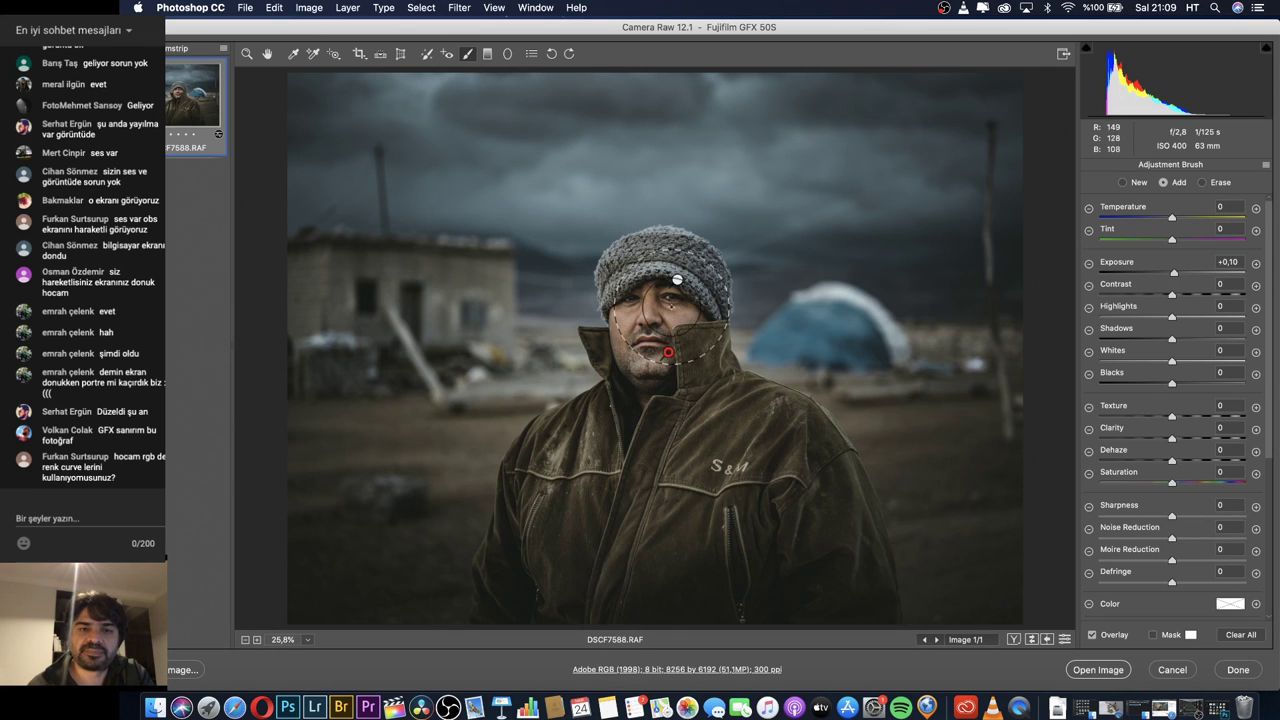
Darken the sky filter's exposure and add a darkening graduated filter across the bottom.
key("g")
mouse_move(1168, 275)
left_mouse_down()
mouse_move(1146, 279)
mouse_move(1183, 279)
mouse_move(1149, 277)
left_mouse_up()
left_click_drag(720, 478, 720, 477)
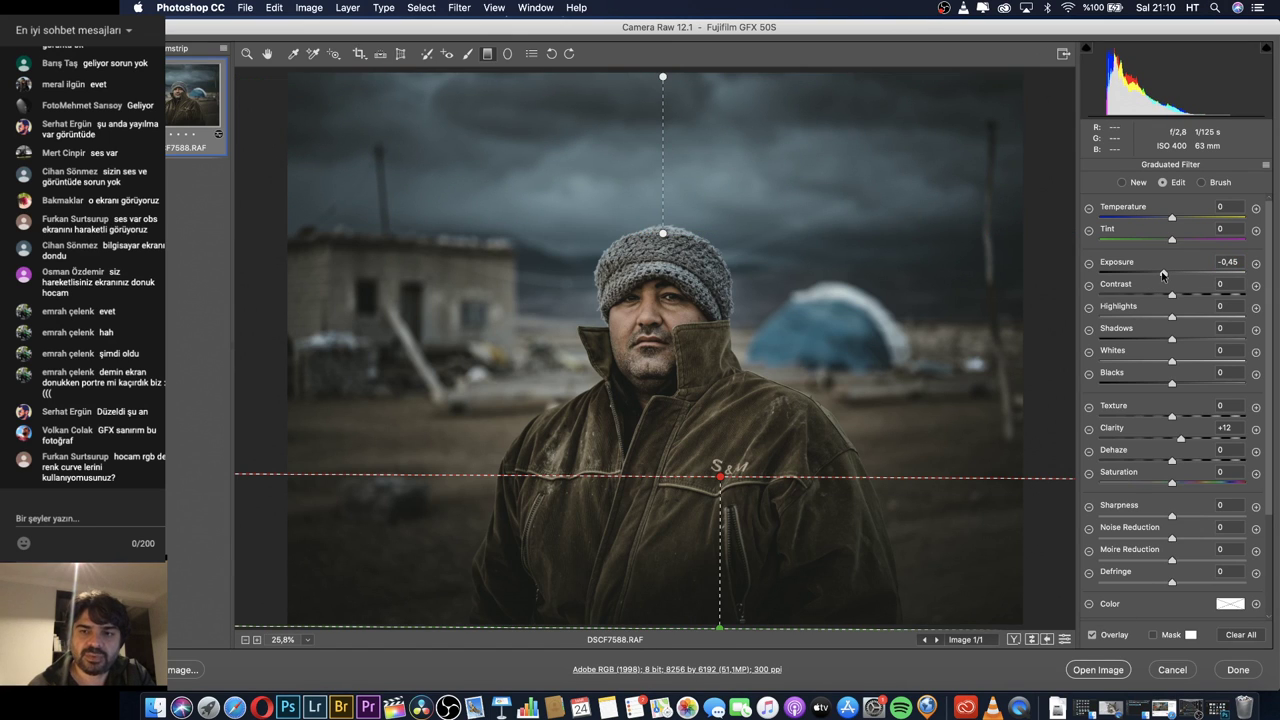
left_click_drag(1163, 275, 1178, 275)
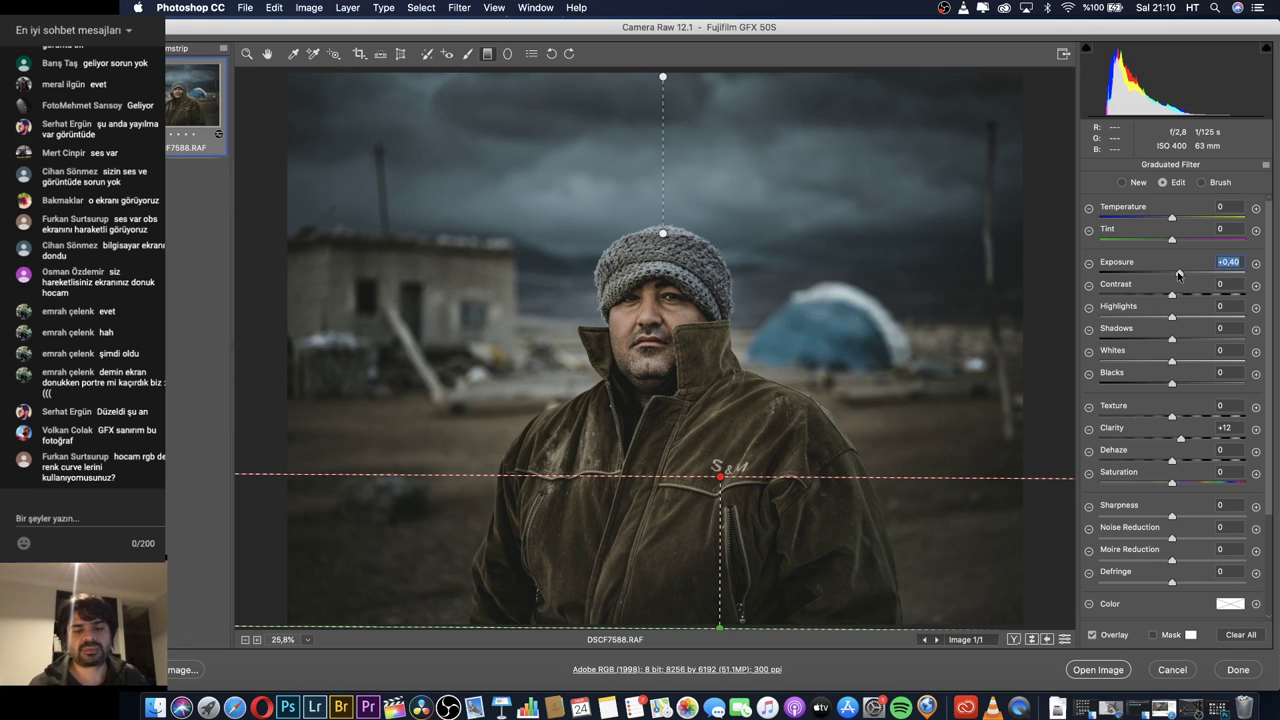
left_click_drag(1178, 275, 1161, 280)
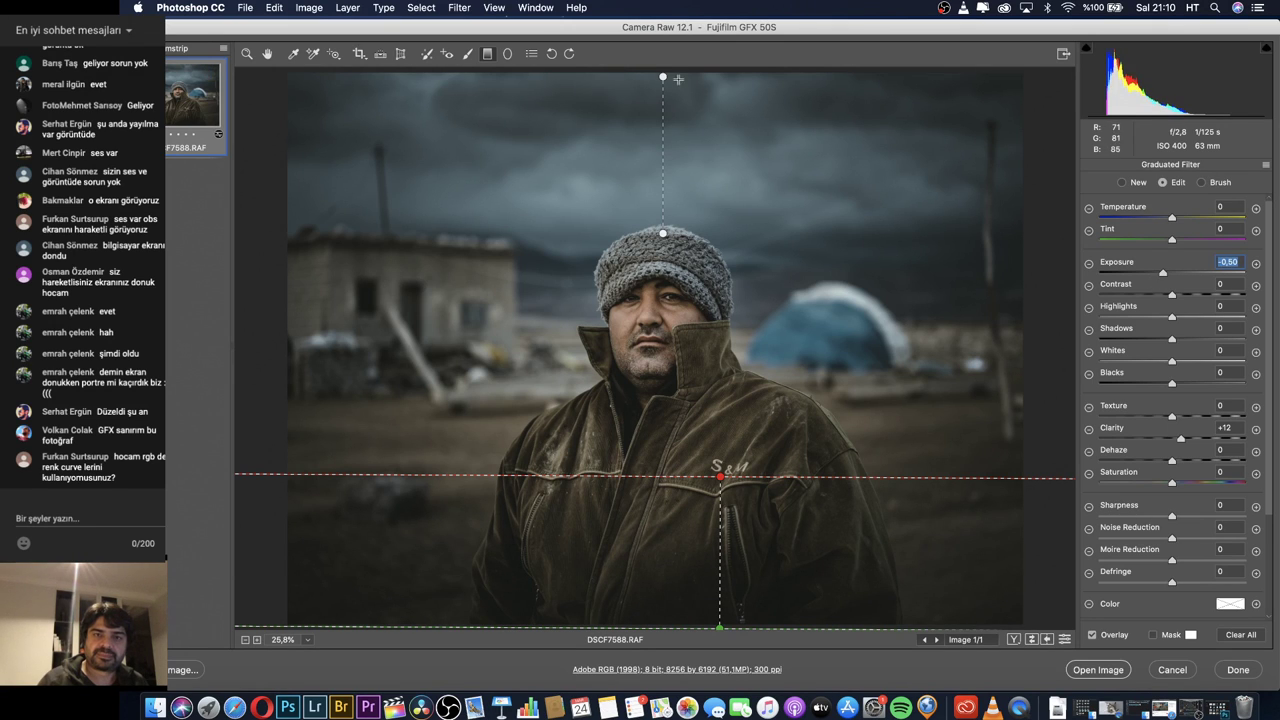
Slightly reduce the sky graduated filter's clarity and finish the filter edits.
left_click(663, 78)
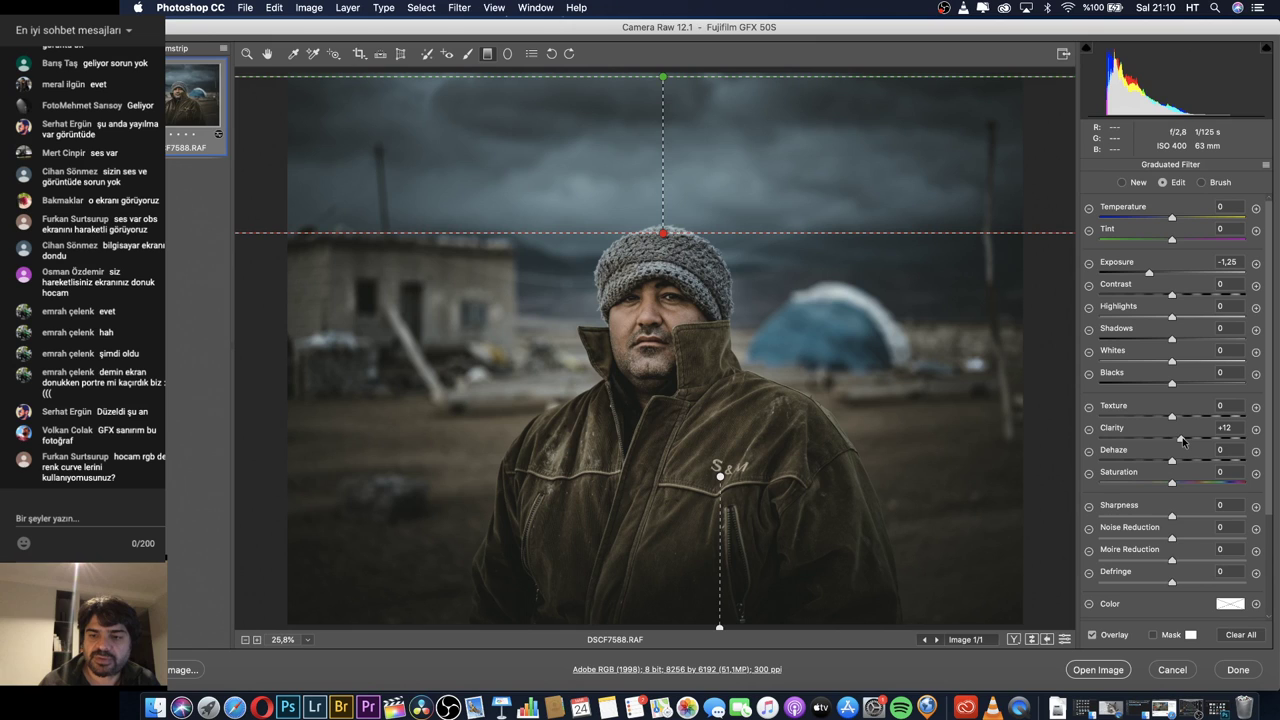
left_click_drag(1181, 440, 1181, 442)
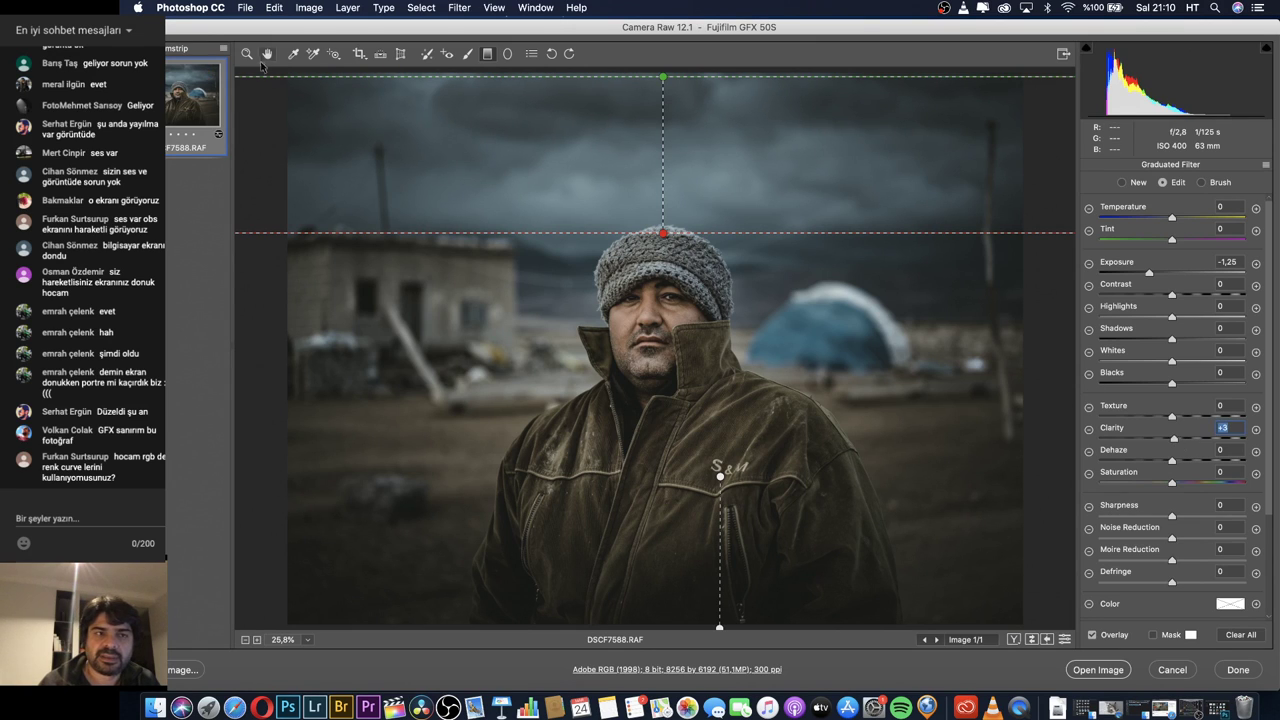
left_click(247, 55)
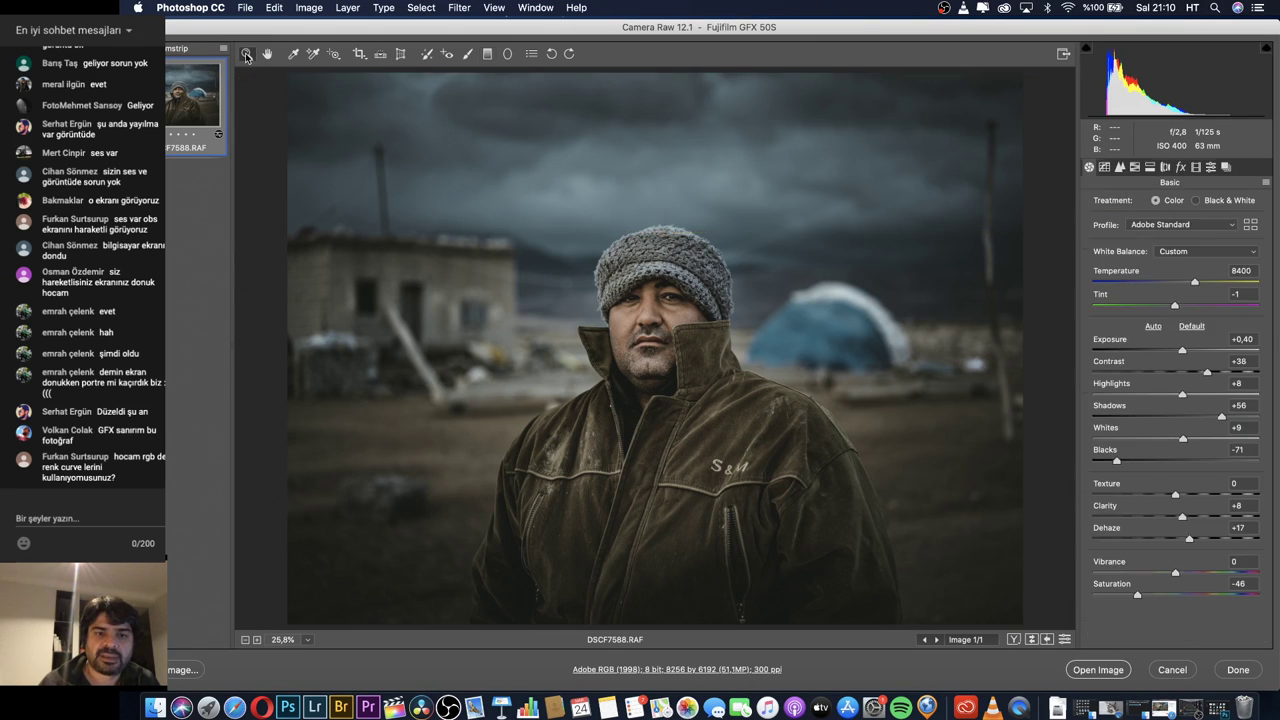
Close Camera Raw, reopen _DSF1179.RAF, then cancel it without keeping changes.
left_click(1238, 670)
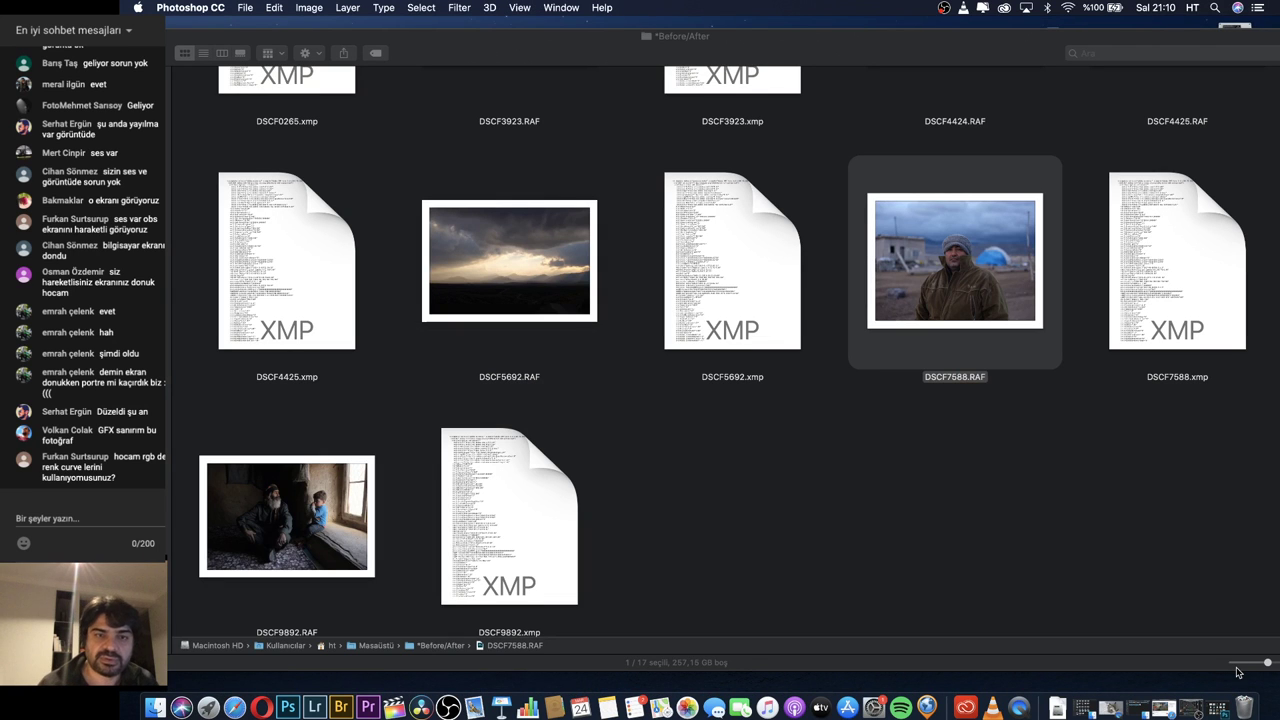
scroll(1176, 484, "up", 5)
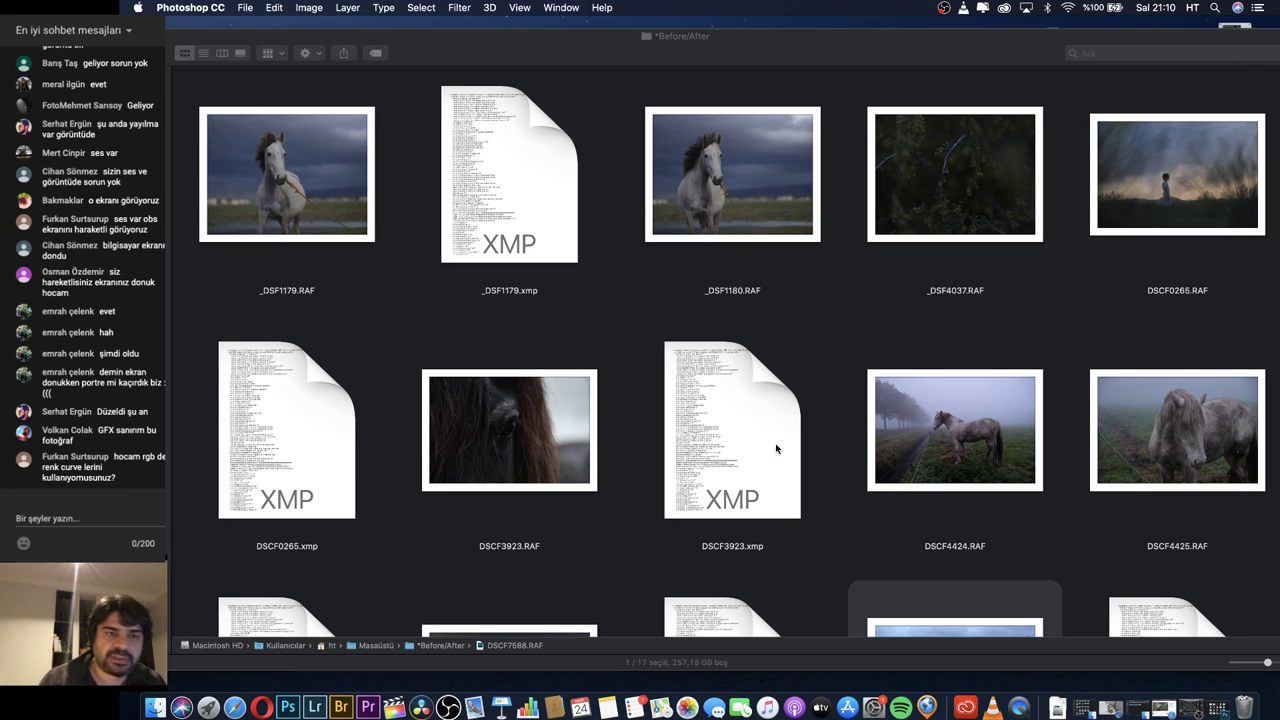
double_click(313, 189)
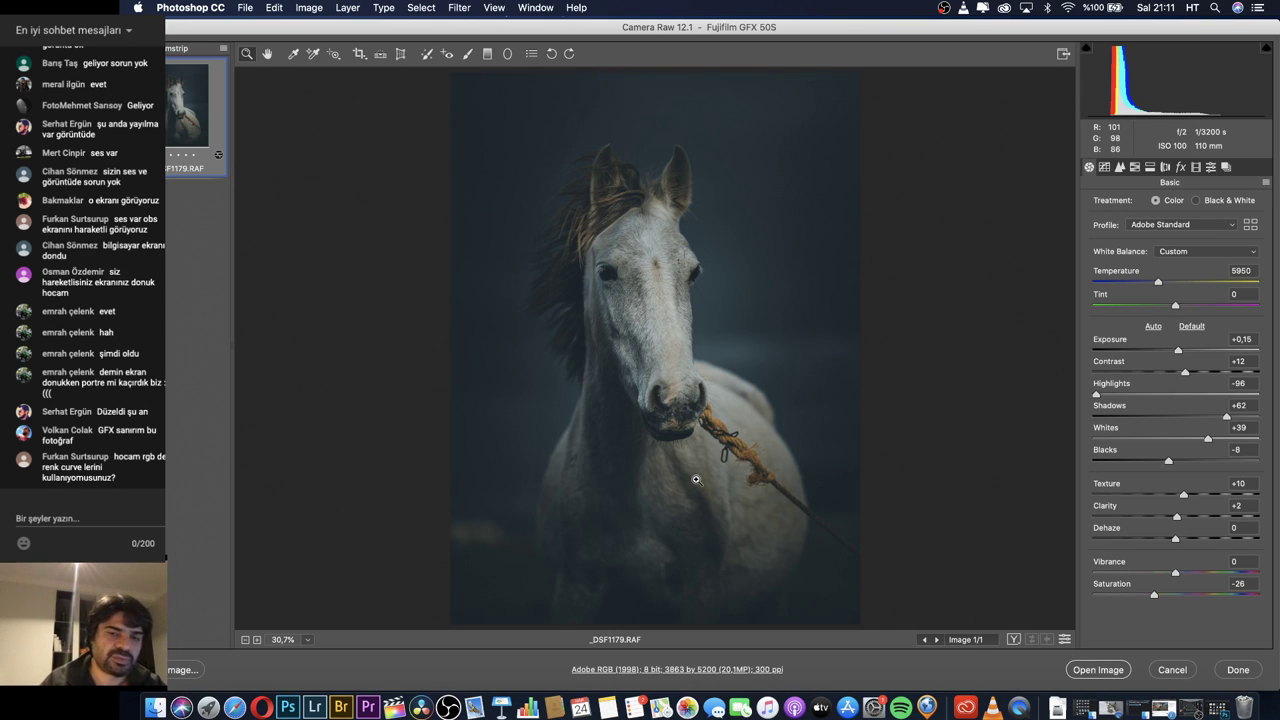
left_click(1172, 669)
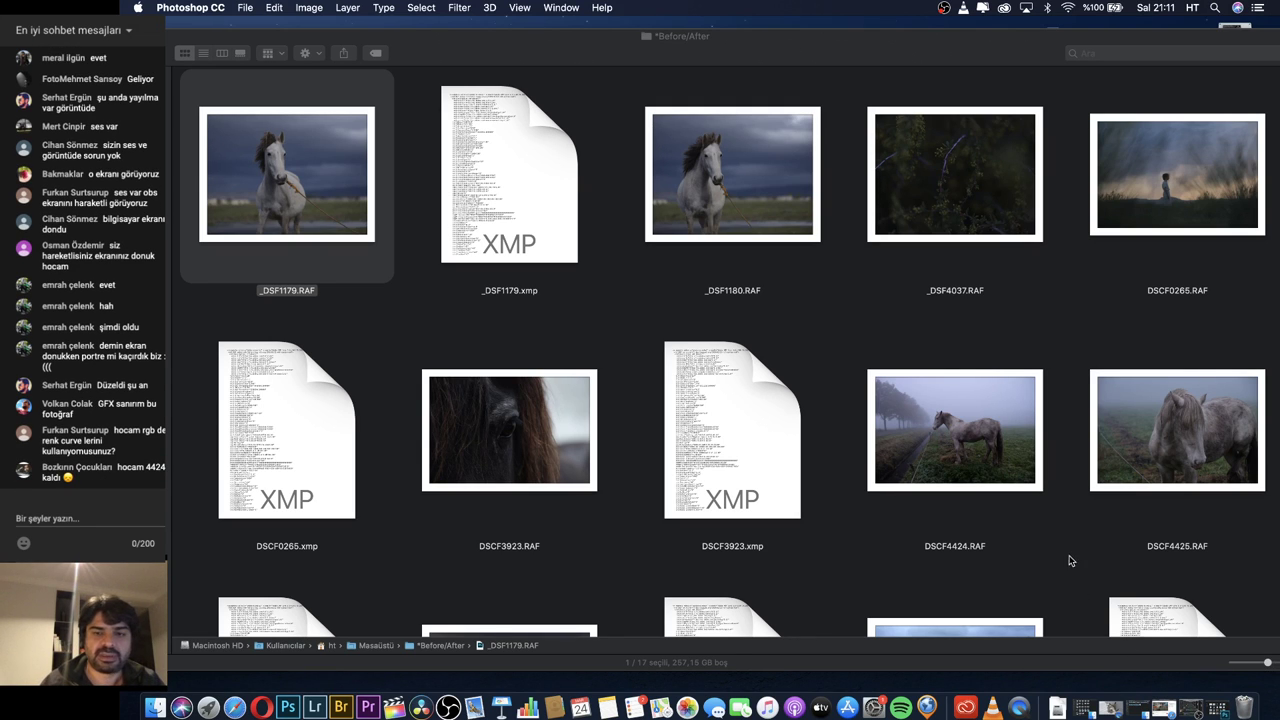
Open DSCF4424.RAF and apply the HT group's 02 preset for a muted, dark grade.
double_click(953, 389)
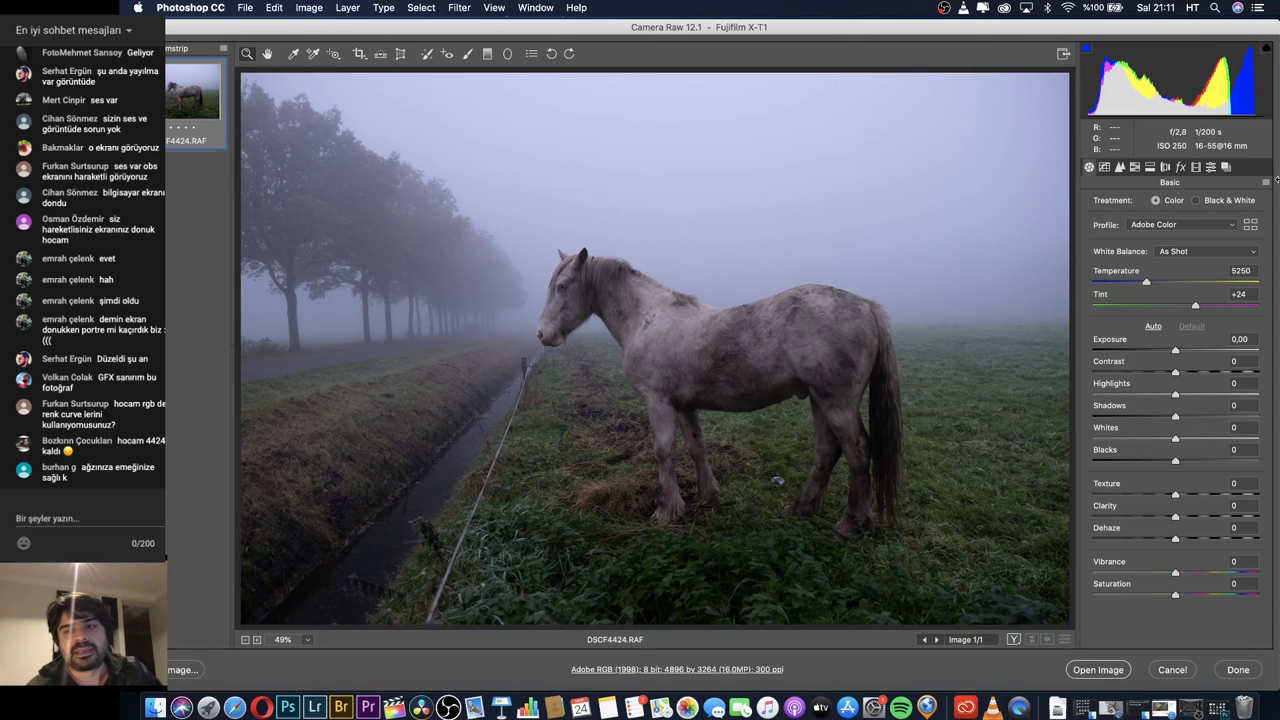
left_click(1211, 168)
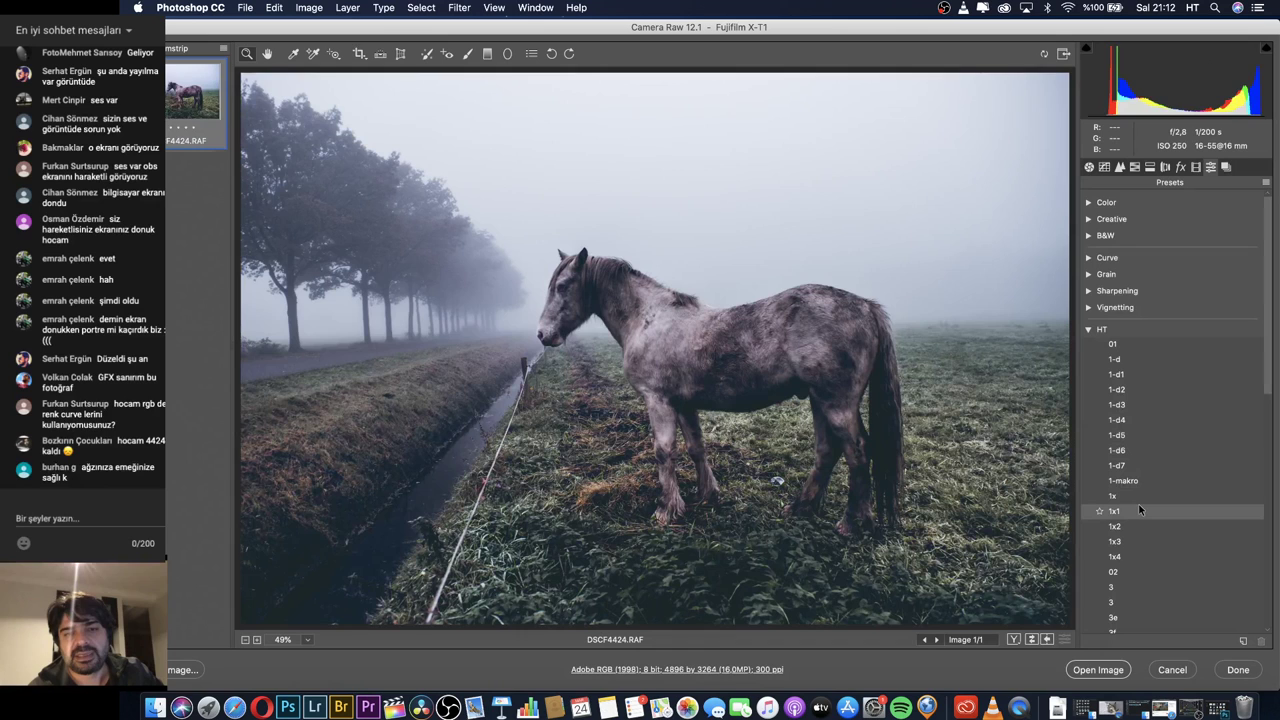
left_click(1137, 524)
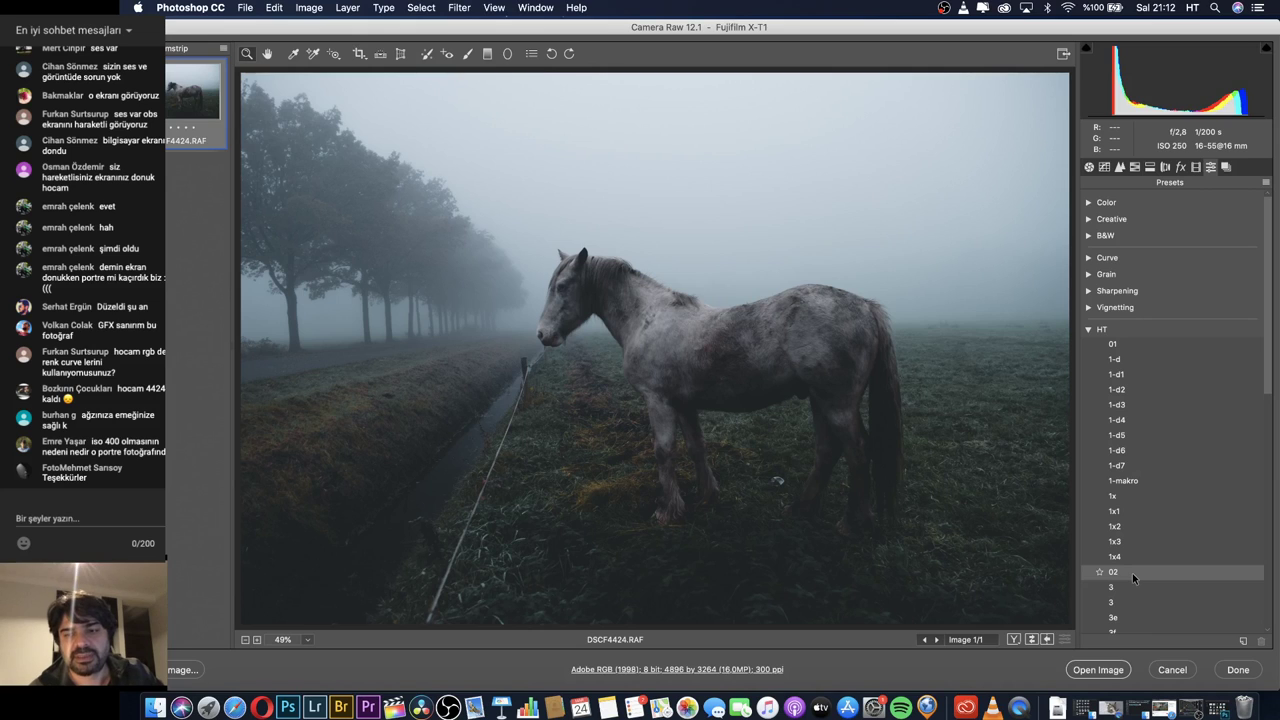
left_click(1132, 573)
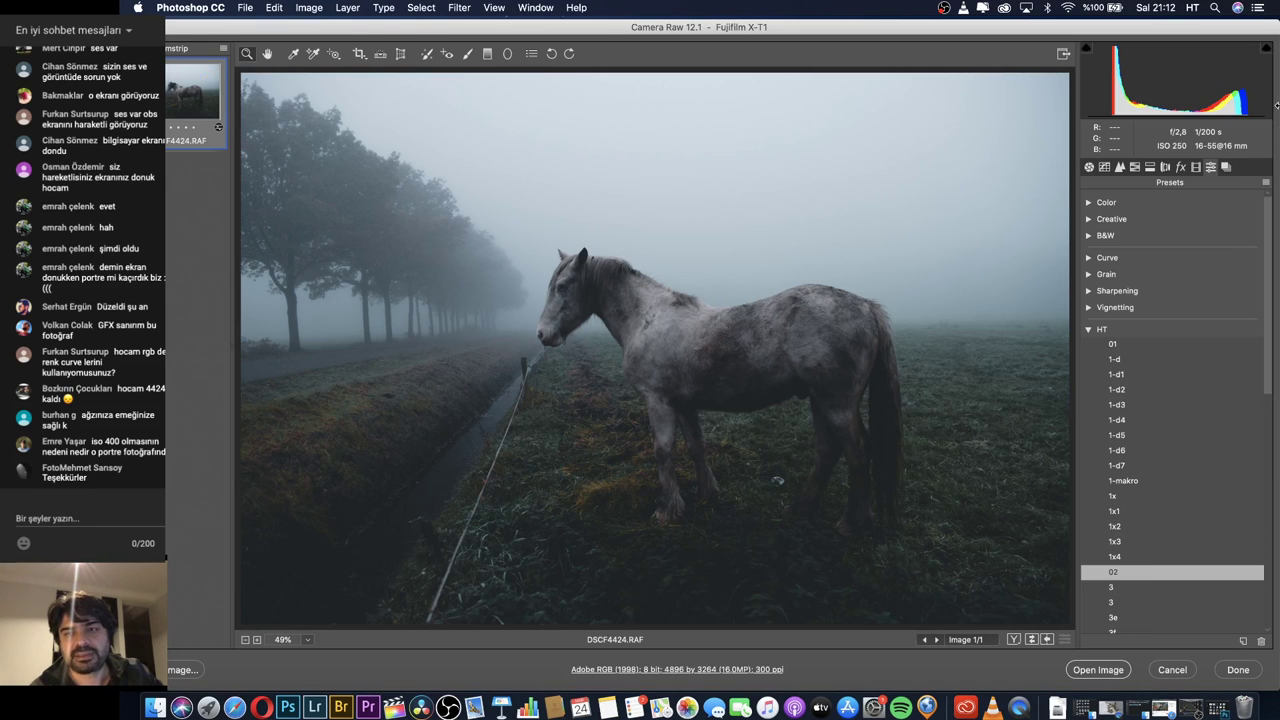
Darken the foggy sky with a top-down graduated filter extending past the image top.
left_click(487, 54)
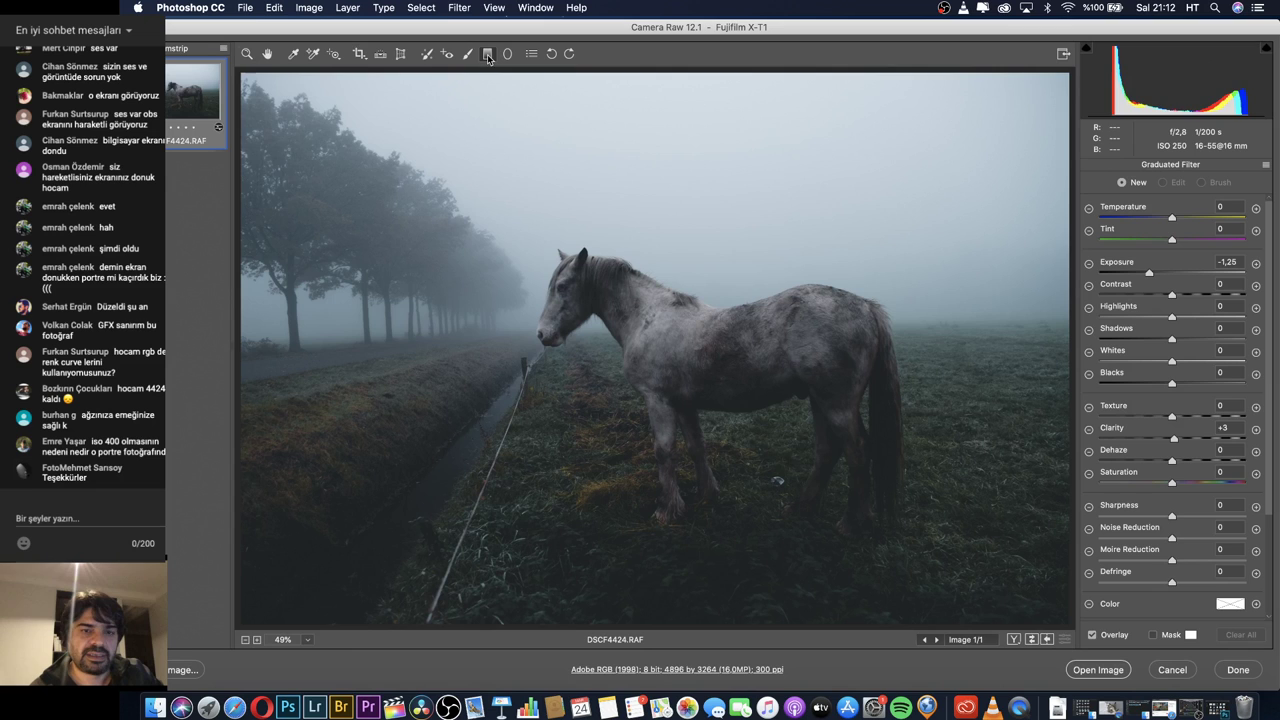
left_click_drag(799, 168, 763, 392)
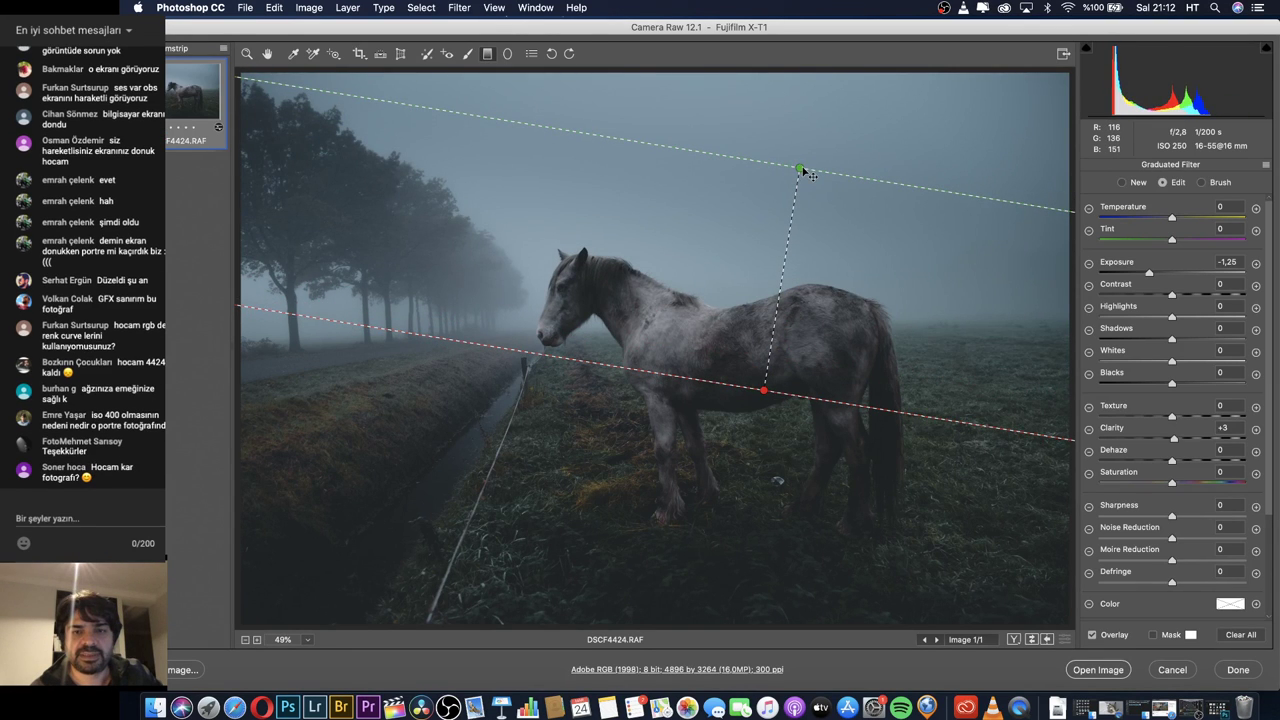
left_click_drag(799, 168, 788, 101)
key("z")
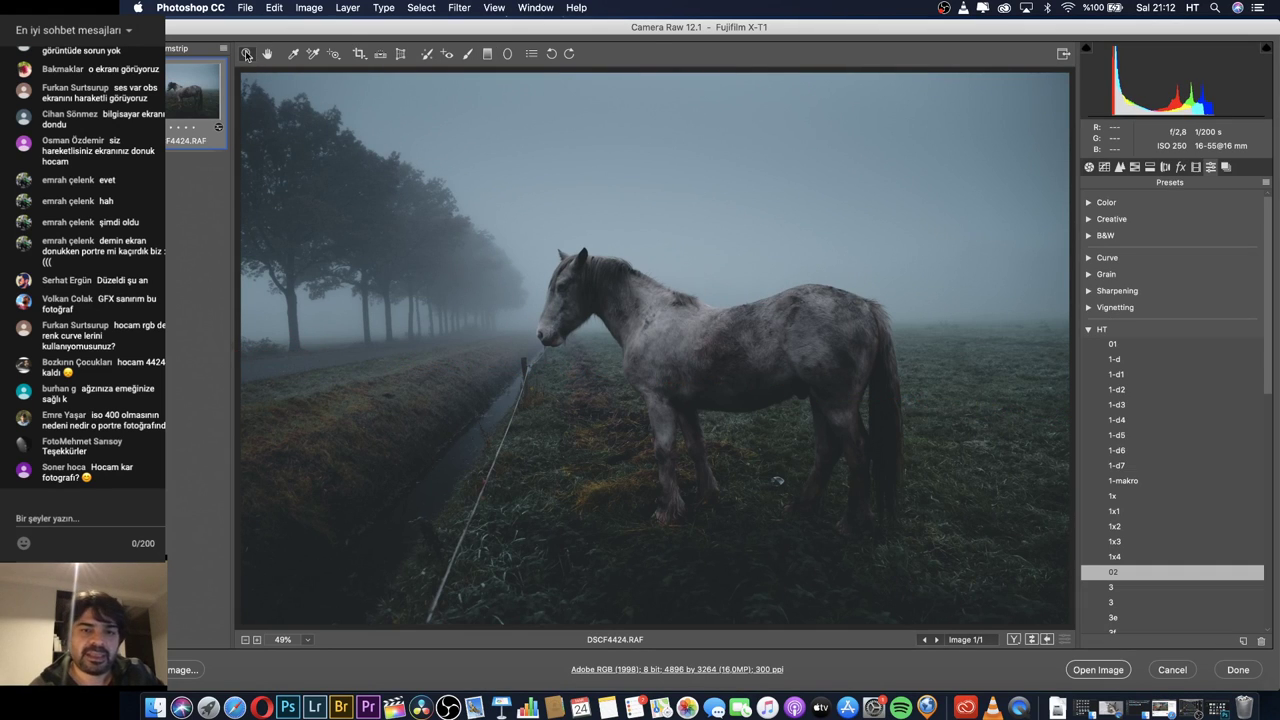
Brighten the horse from back to head with a size-6 adjustment brush stroke.
left_click(467, 53)
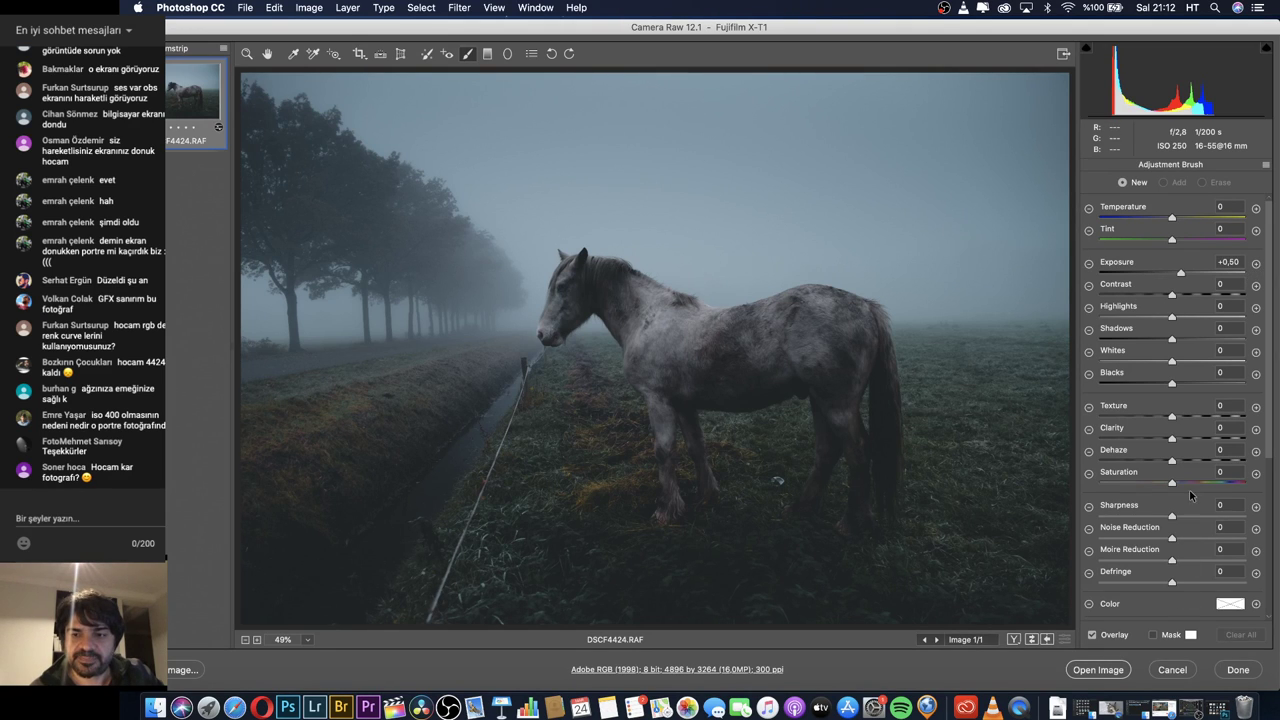
scroll(1189, 490, "down", 5)
left_click_drag(1120, 385, 1112, 385)
key("Down")
key("Down")
key("Down")
key("Down")
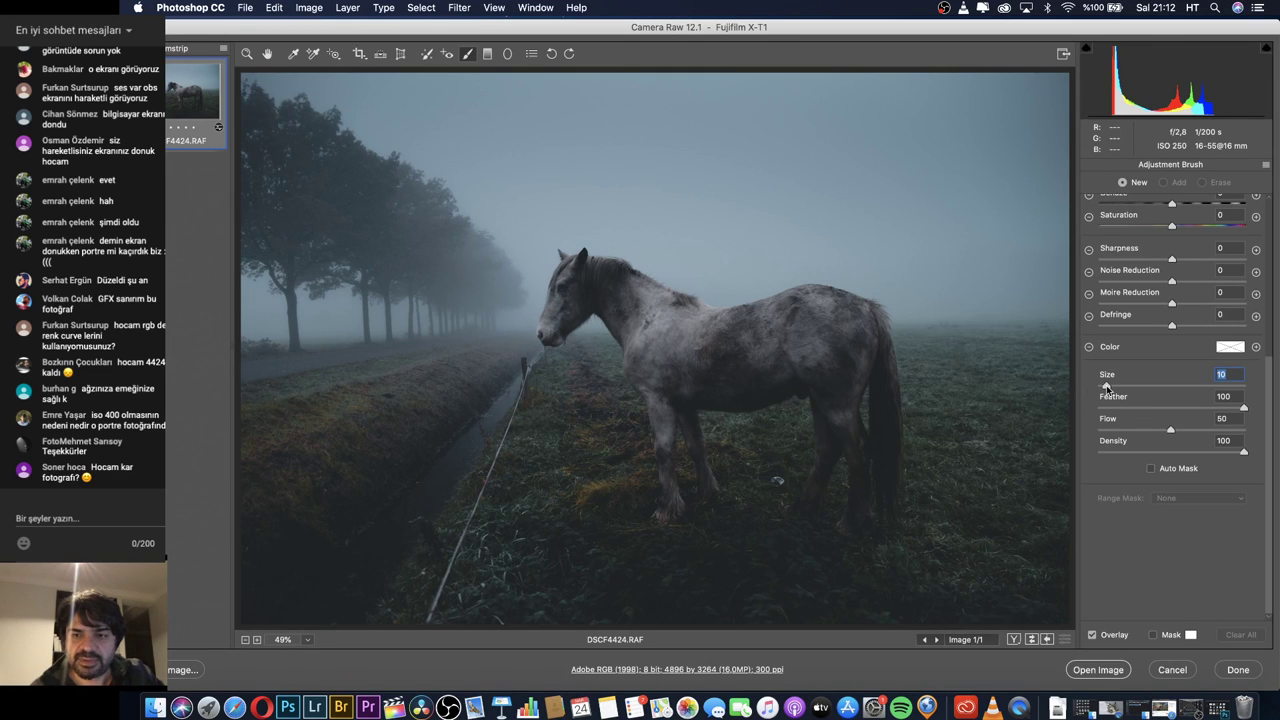
mouse_move(790, 335)
left_mouse_down()
mouse_move(701, 352)
mouse_move(725, 353)
mouse_move(584, 291)
left_mouse_up()
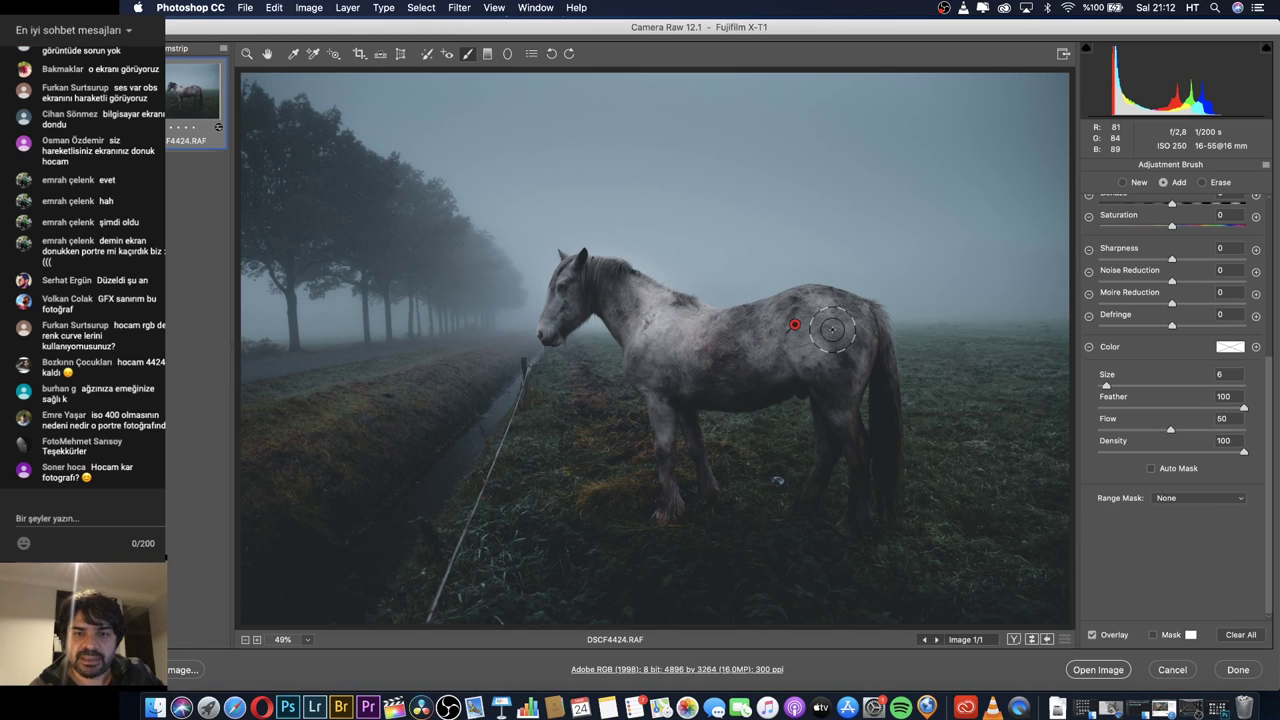
double_click(249, 55)
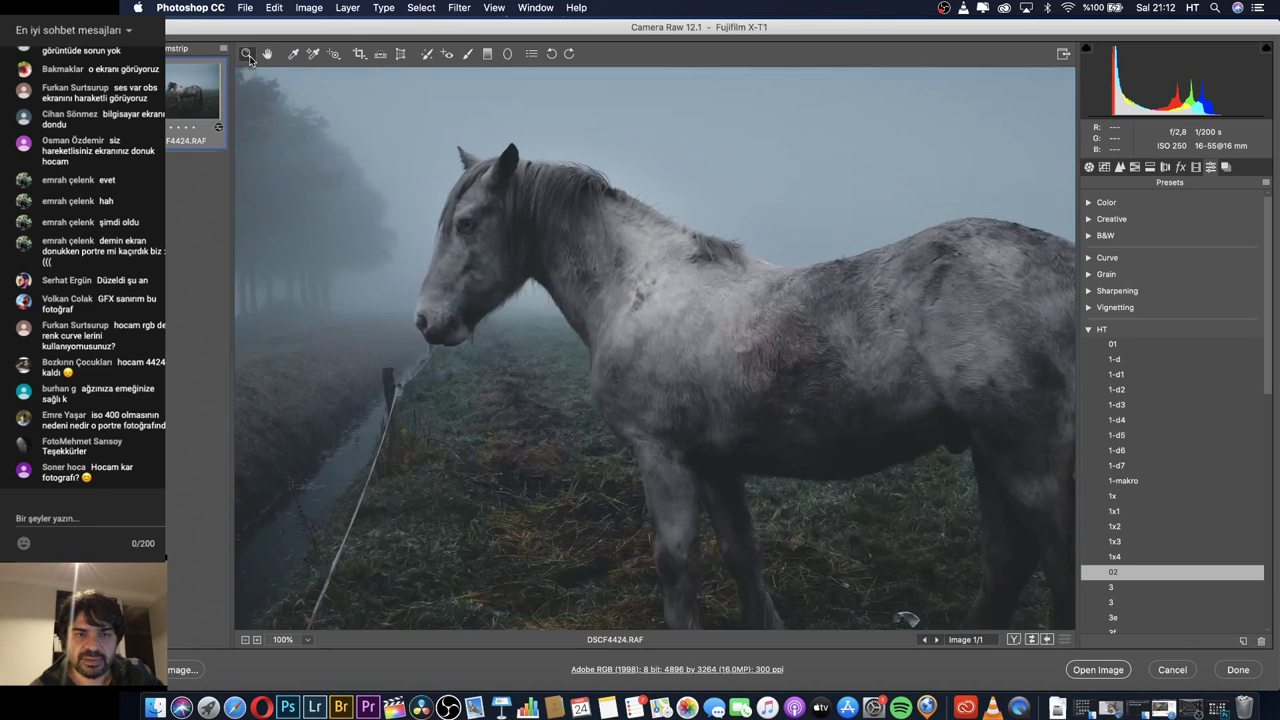
Zoomed in, paint an Auto Mask brush stroke along the horse's back edge, then zoom out.
left_click(726, 264)
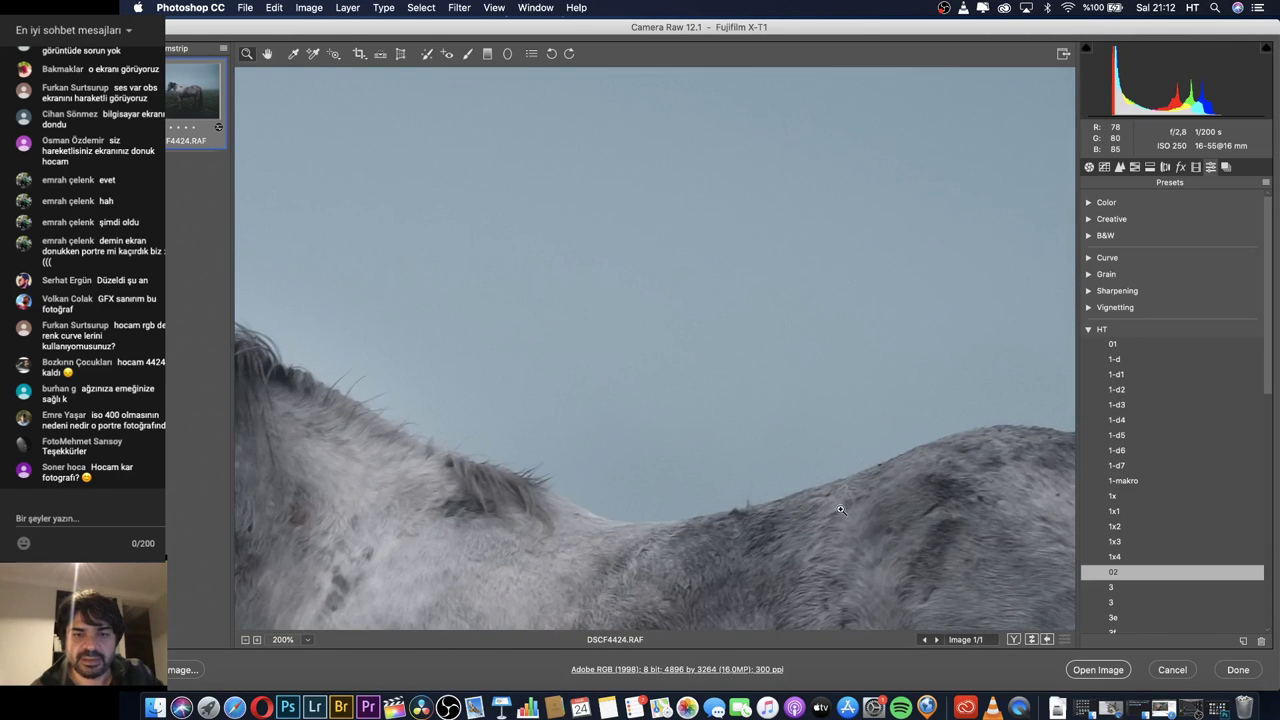
scroll(840, 510, "down", 3)
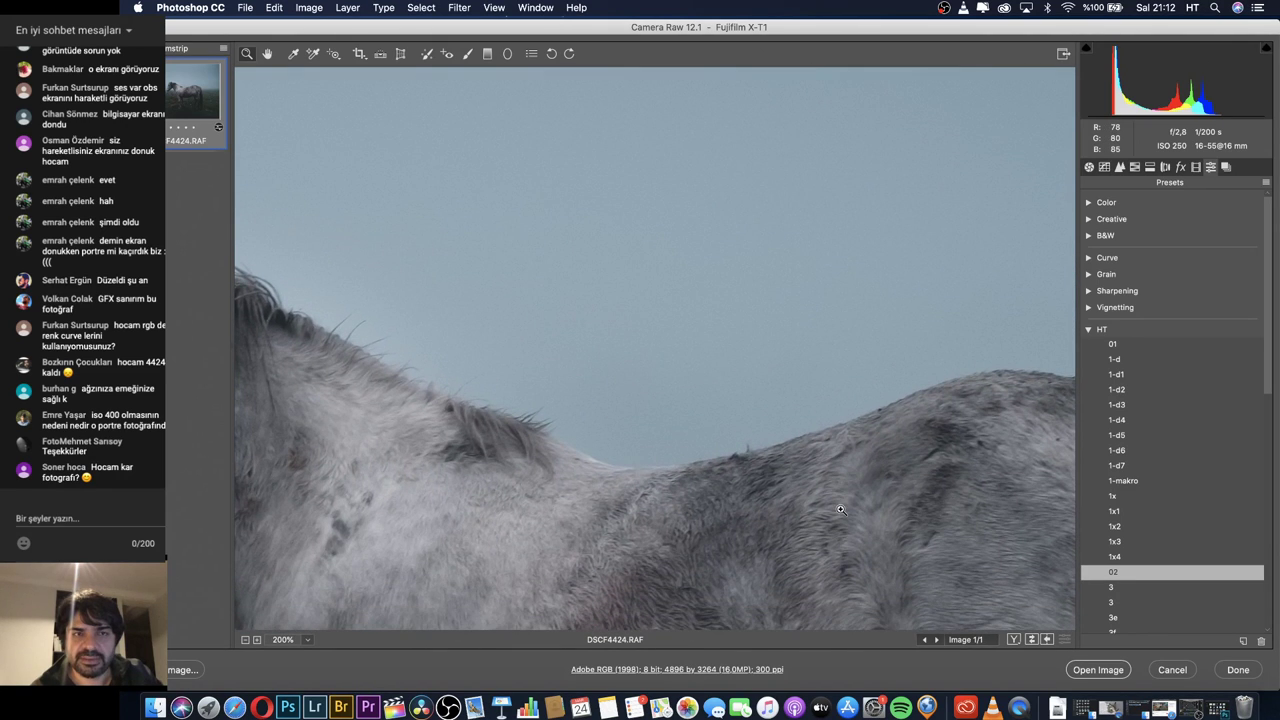
left_click(467, 53)
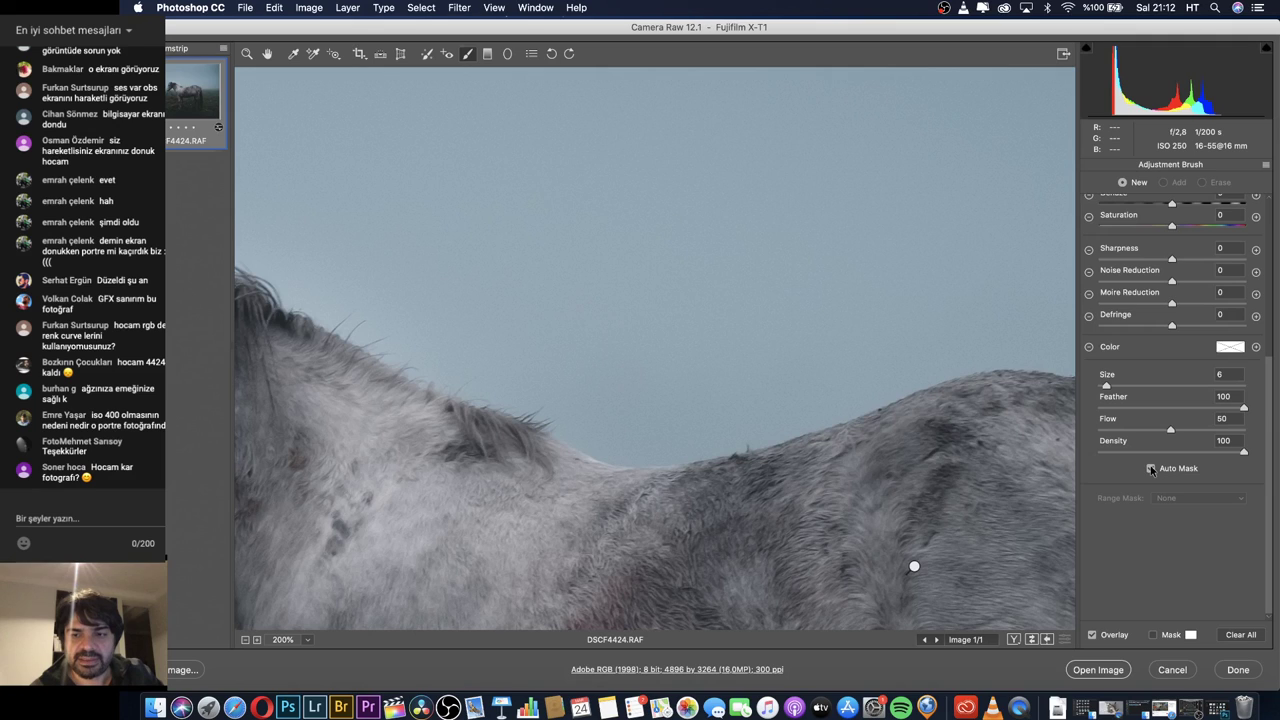
left_click(1151, 468)
mouse_move(905, 430)
left_mouse_down()
mouse_move(1027, 385)
mouse_move(1054, 409)
mouse_move(999, 393)
mouse_move(901, 439)
mouse_move(853, 439)
mouse_move(873, 430)
mouse_move(884, 430)
mouse_move(798, 466)
mouse_move(611, 493)
left_mouse_up()
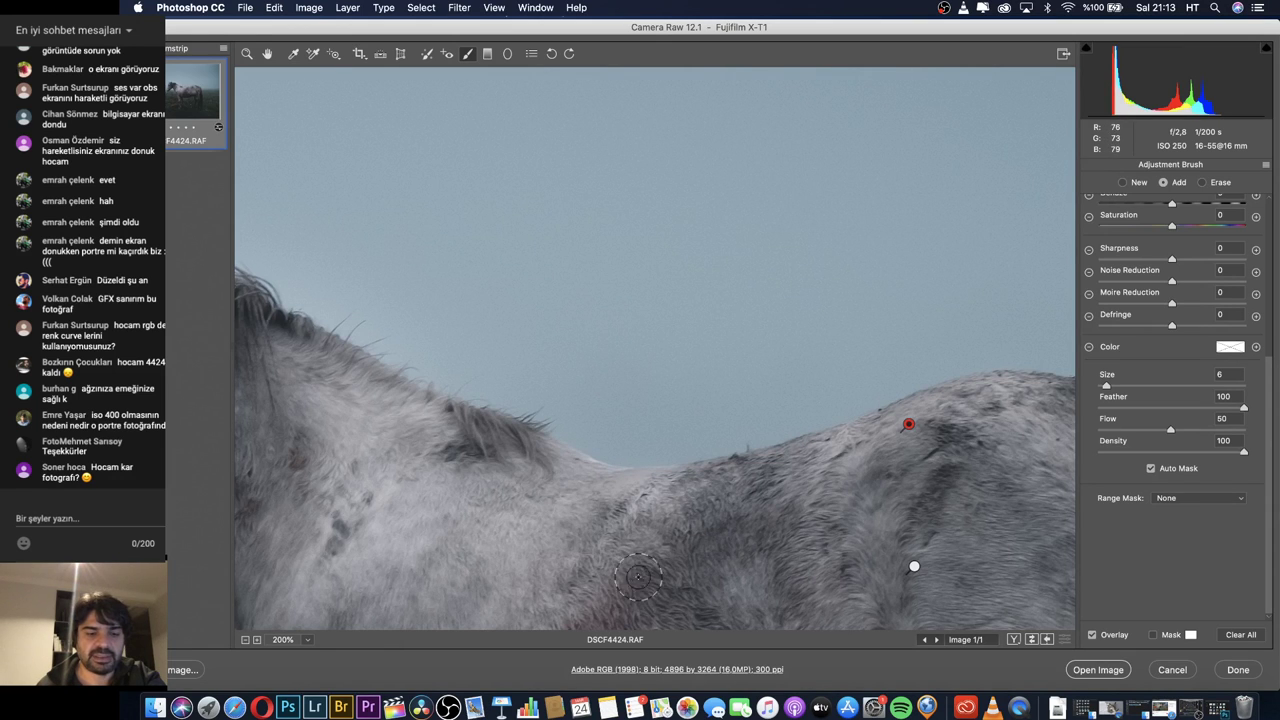
key("z")
key("super+minus")
key("super+minus")
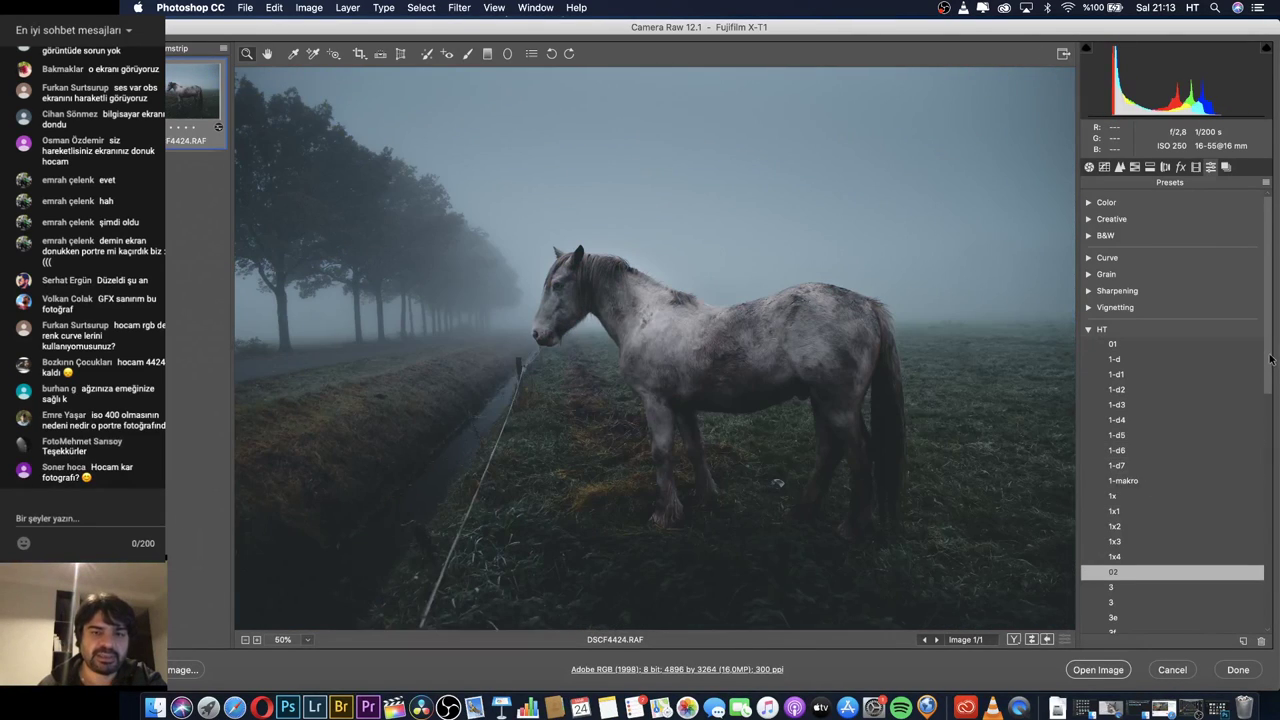
Cancel the foggy horse edit, returning to the Before/After folder in Finder.
scroll(1170, 450, "down", 5)
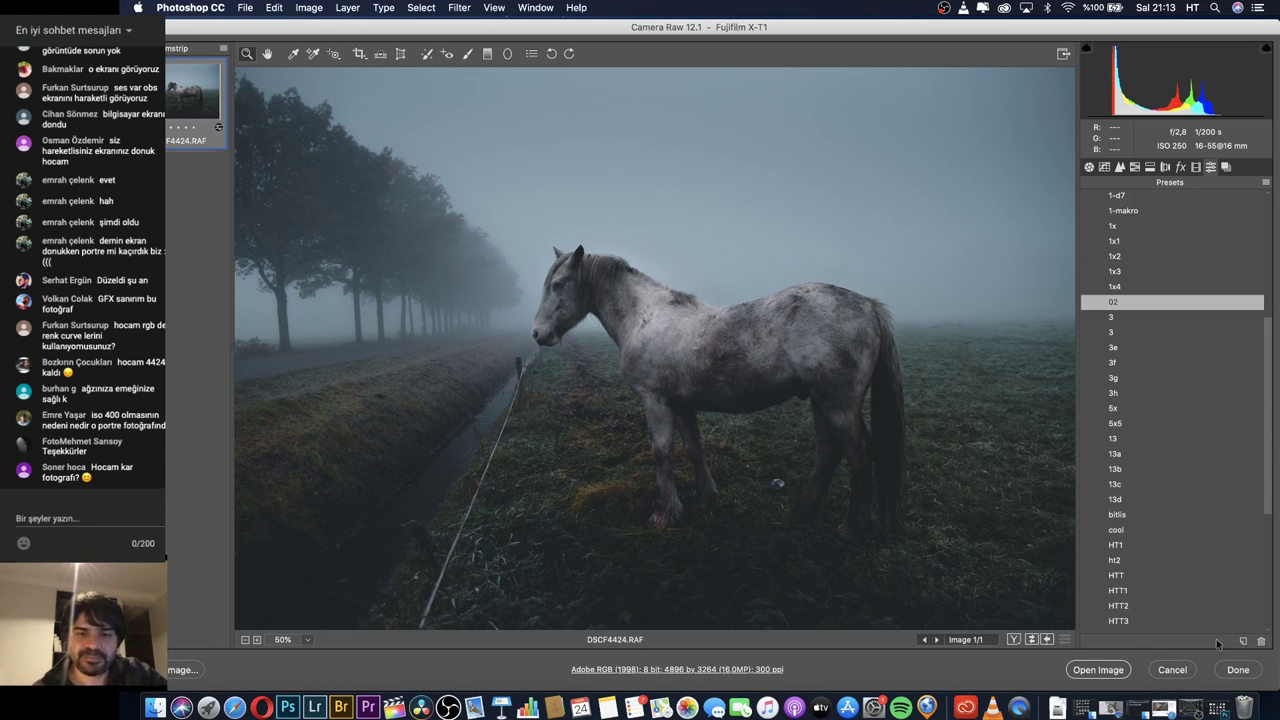
left_click(1174, 673)
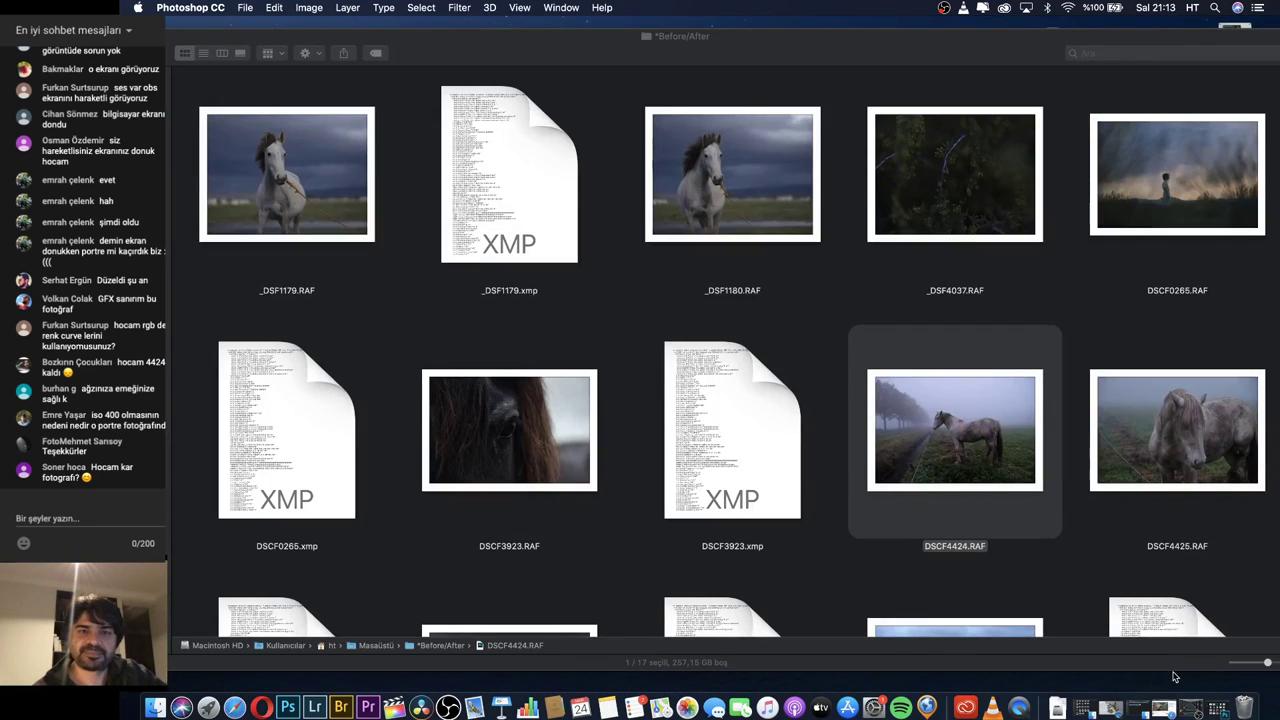